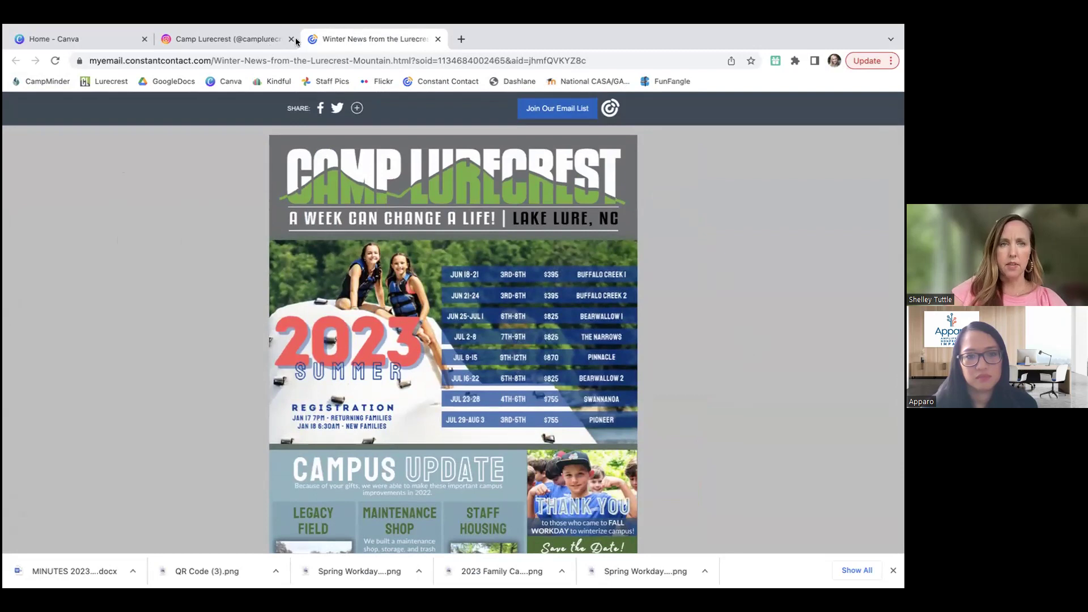
View the open Camp Lurecrest thank-you post on Instagram and switch back to the Canva home page.
{"action": "left_click", "coordinate": [213, 40]}
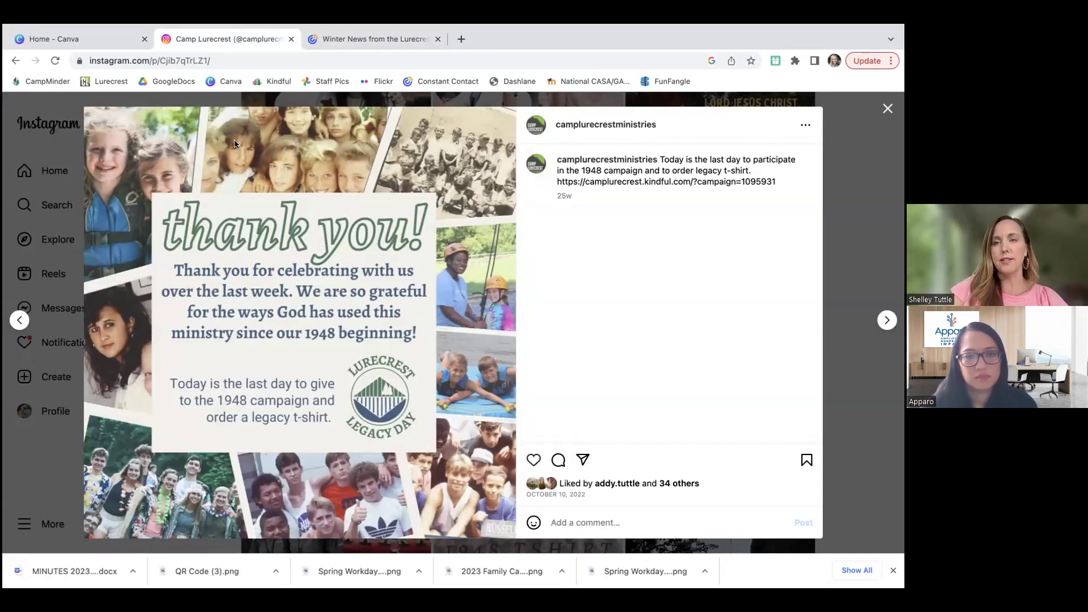
{"action": "left_click", "coordinate": [73, 40]}
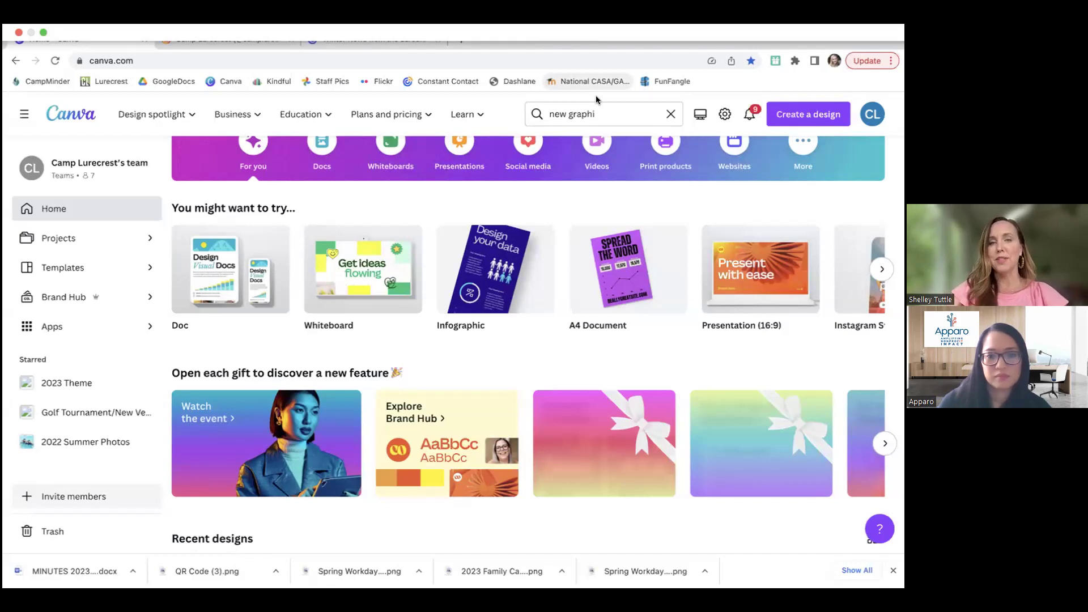
Open the account settings and review the profile details, the Canva usage purpose, the language and the connected social accounts.
{"action": "mouse_move", "coordinate": [832, 50]}
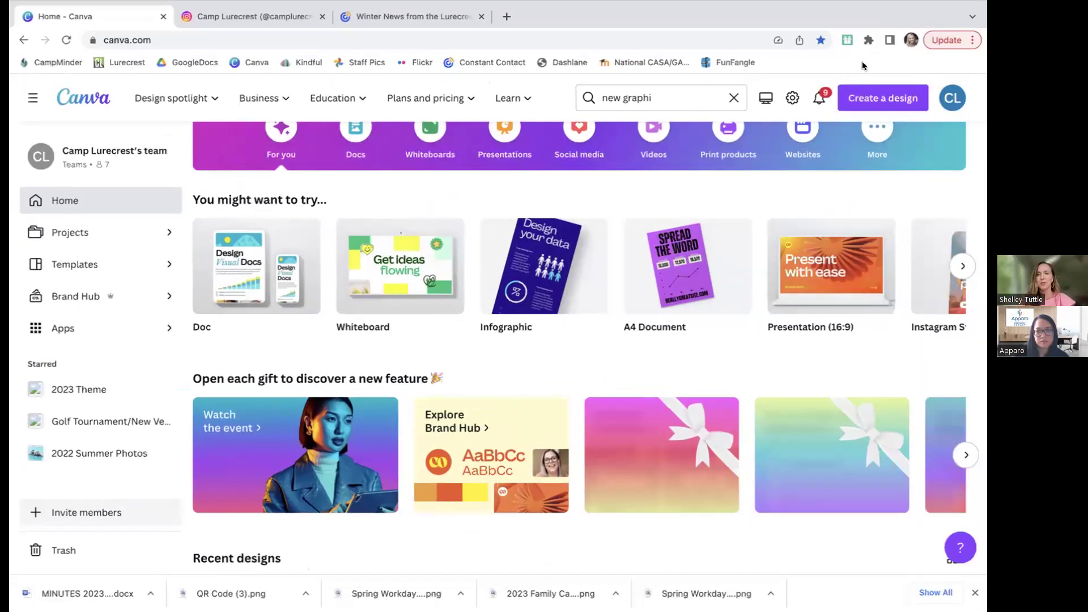
{"action": "left_click", "coordinate": [953, 105]}
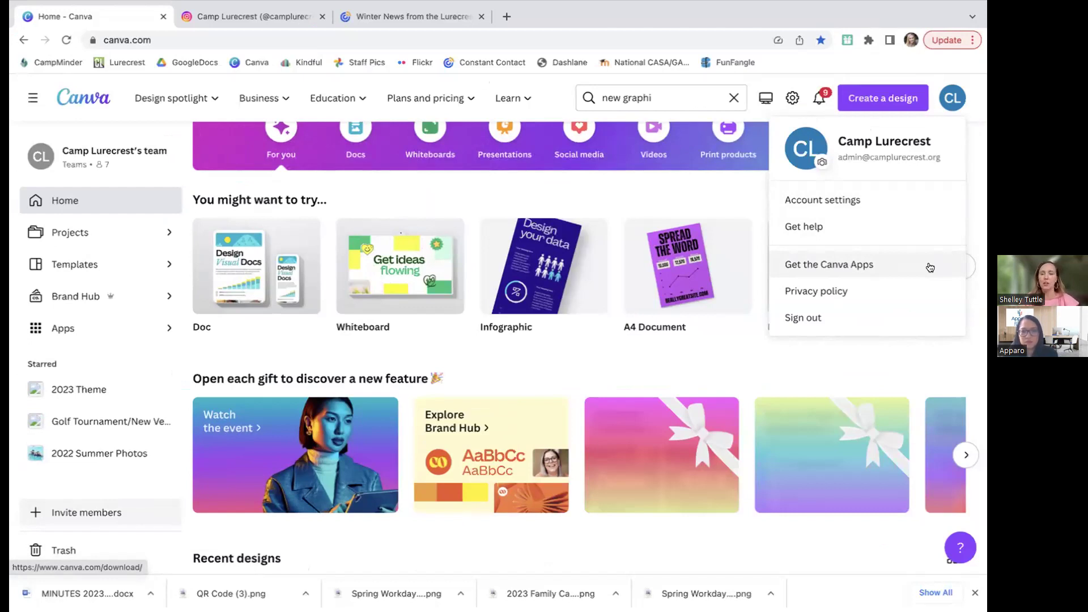
{"action": "left_click", "coordinate": [897, 213]}
{"action": "scroll", "coordinate": [695, 301], "scroll_direction": "down", "scroll_amount": 2}
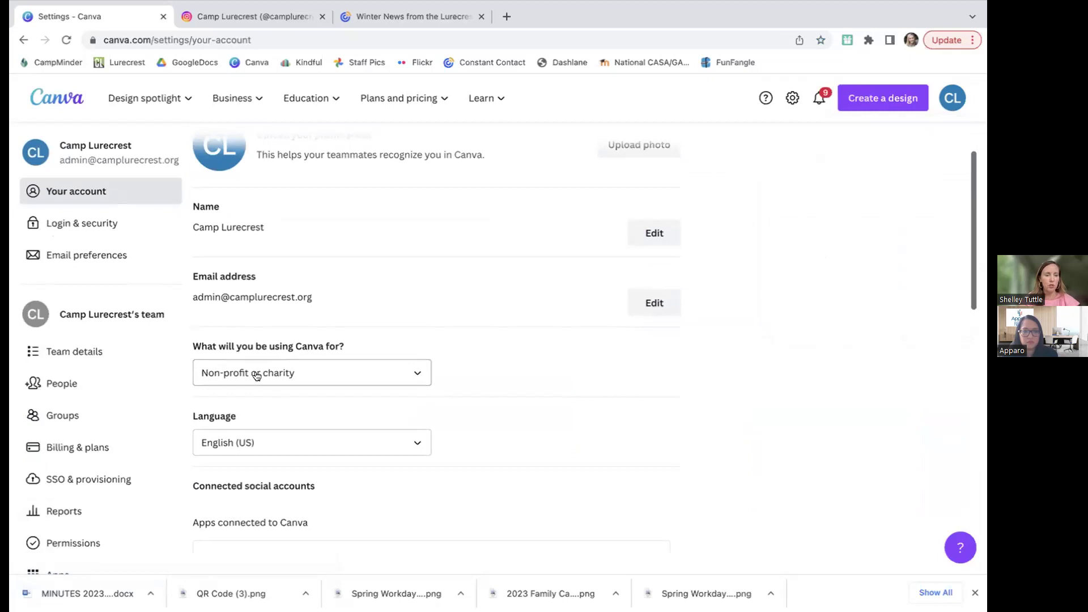
{"action": "scroll", "coordinate": [295, 290], "scroll_direction": "up", "scroll_amount": 2}
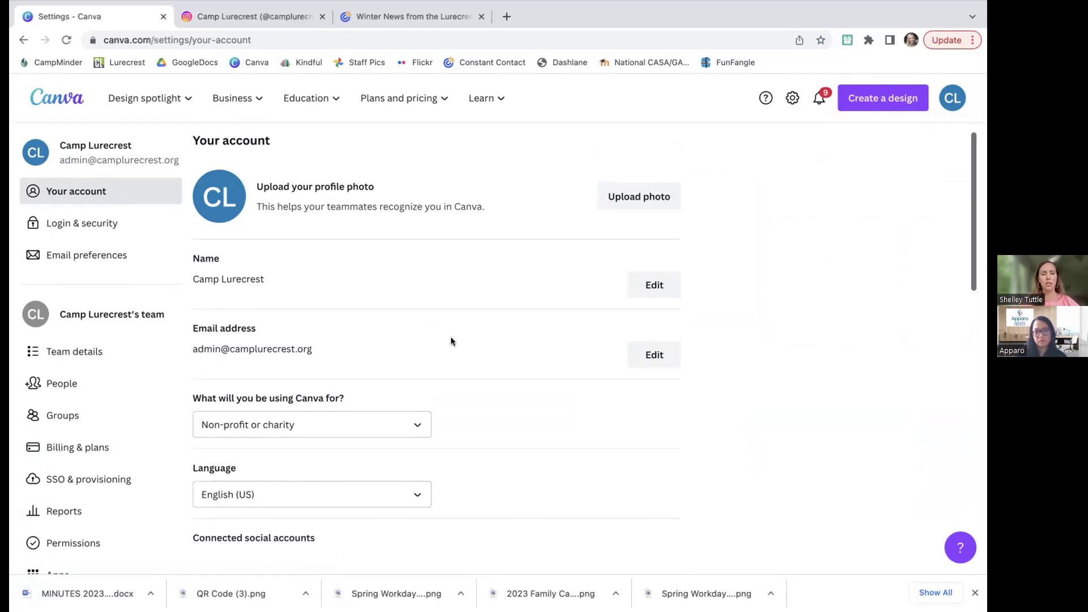
{"action": "scroll", "coordinate": [452, 340], "scroll_direction": "down", "scroll_amount": 3}
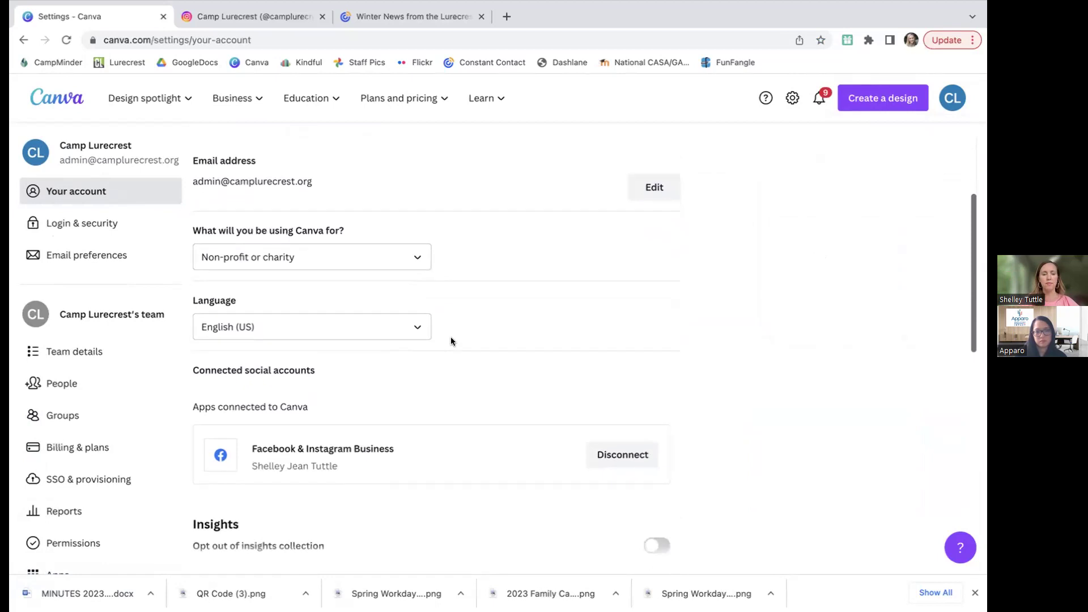
{"action": "scroll", "coordinate": [451, 341], "scroll_direction": "up", "scroll_amount": 3}
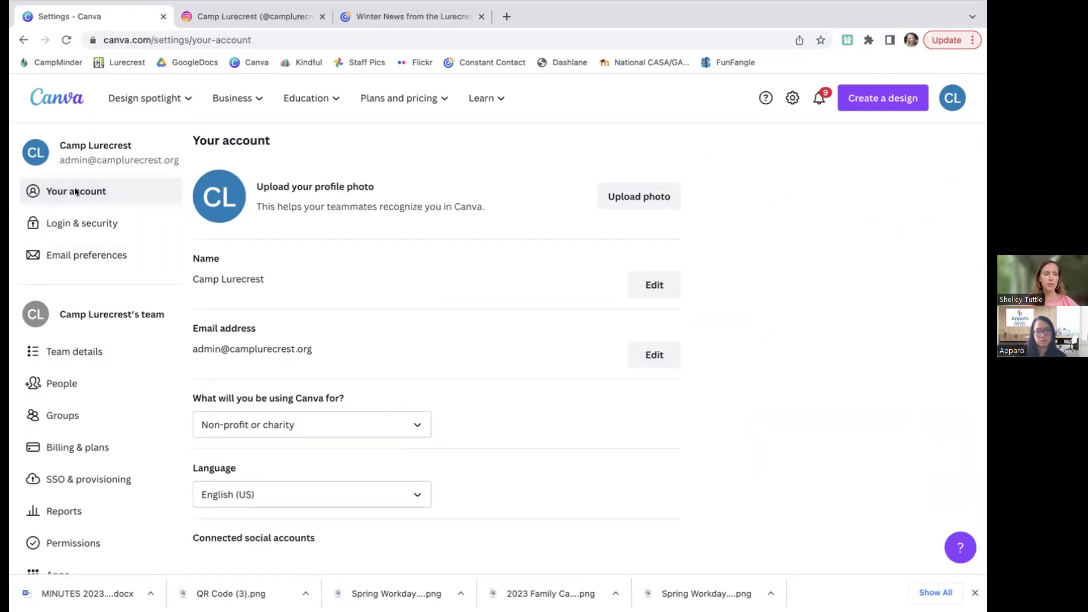
{"action": "scroll", "coordinate": [79, 193], "scroll_direction": "down", "scroll_amount": 1}
{"action": "scroll", "coordinate": [77, 192], "scroll_direction": "up", "scroll_amount": 1}
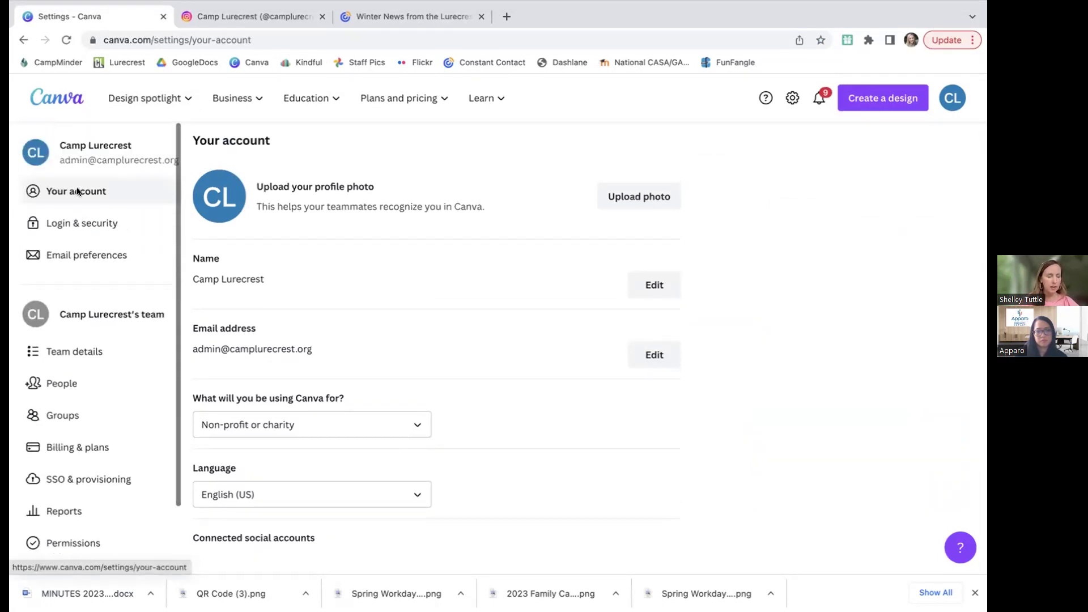
Return to the home page and view the form for adding people to the team, closing it without inviting anyone.
{"action": "left_click", "coordinate": [65, 100]}
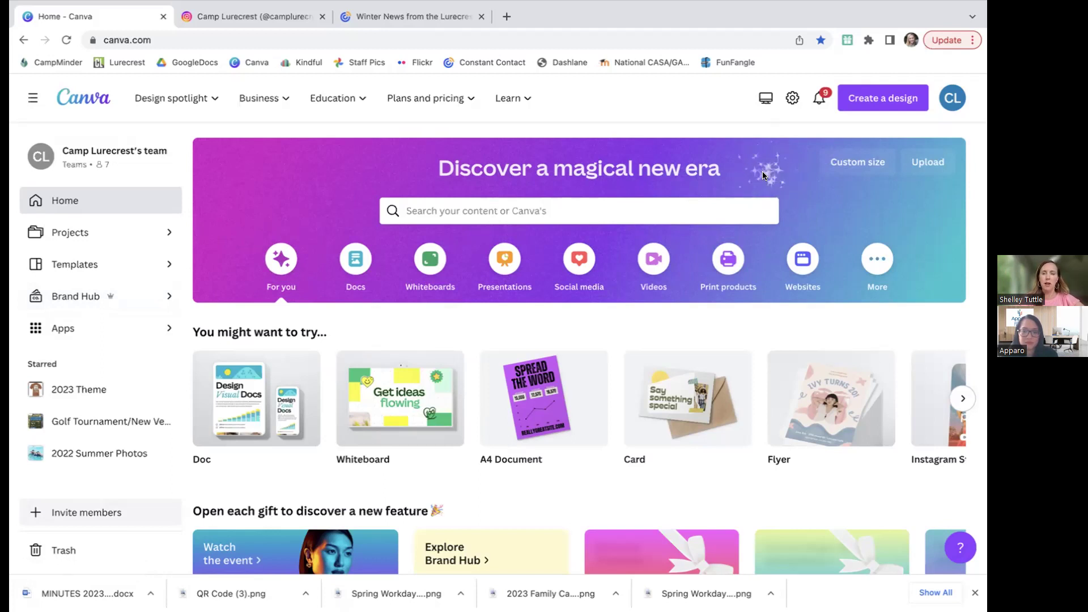
{"action": "left_click", "coordinate": [957, 99]}
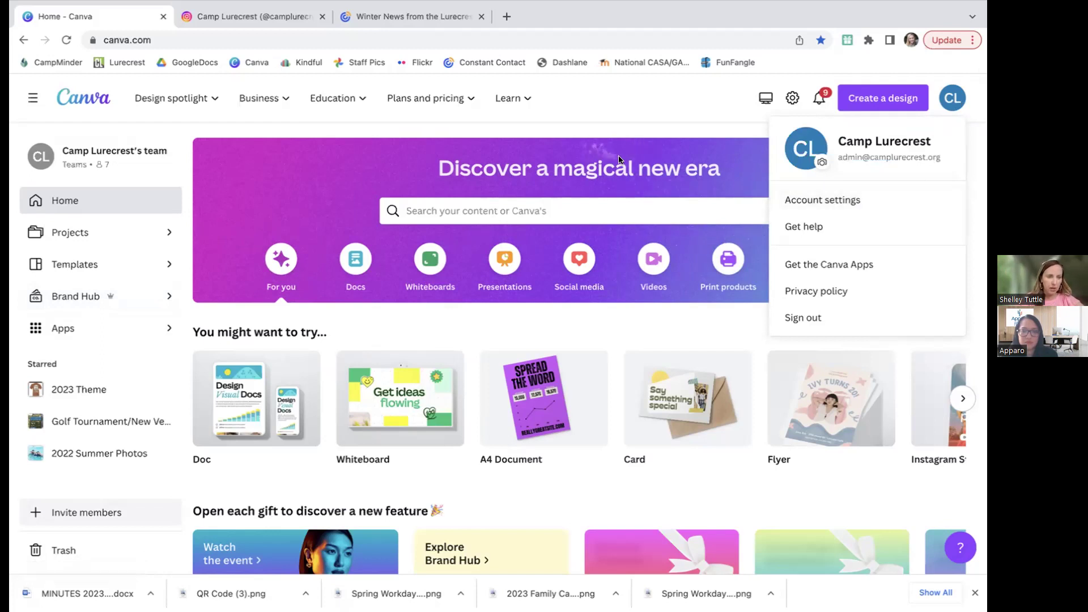
{"action": "scroll", "coordinate": [80, 351], "scroll_direction": "down", "scroll_amount": 2}
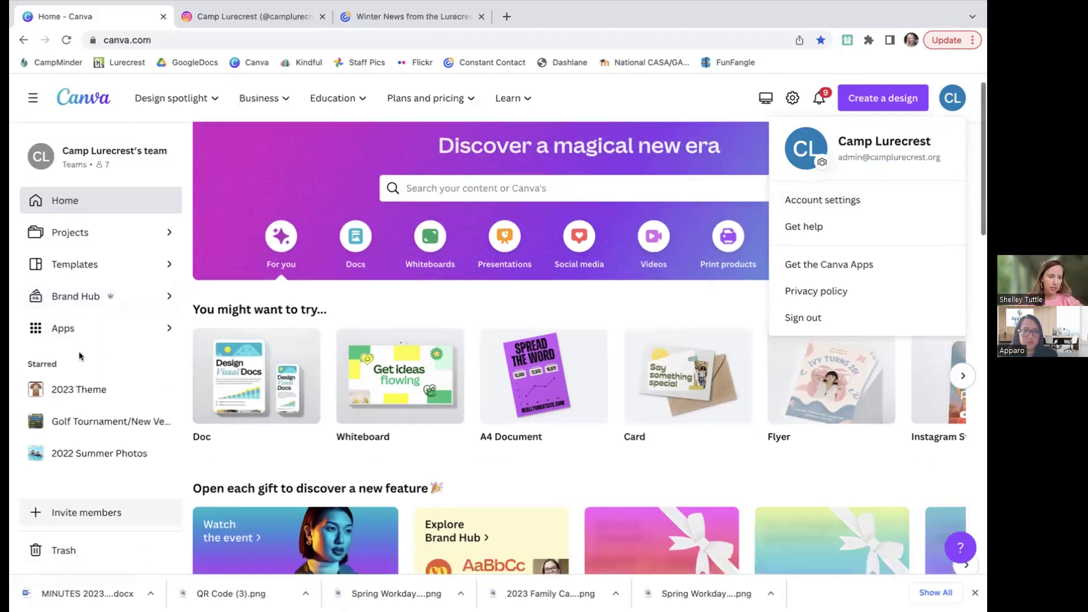
{"action": "scroll", "coordinate": [90, 381], "scroll_direction": "down", "scroll_amount": 2}
{"action": "scroll", "coordinate": [90, 381], "scroll_direction": "up", "scroll_amount": 2}
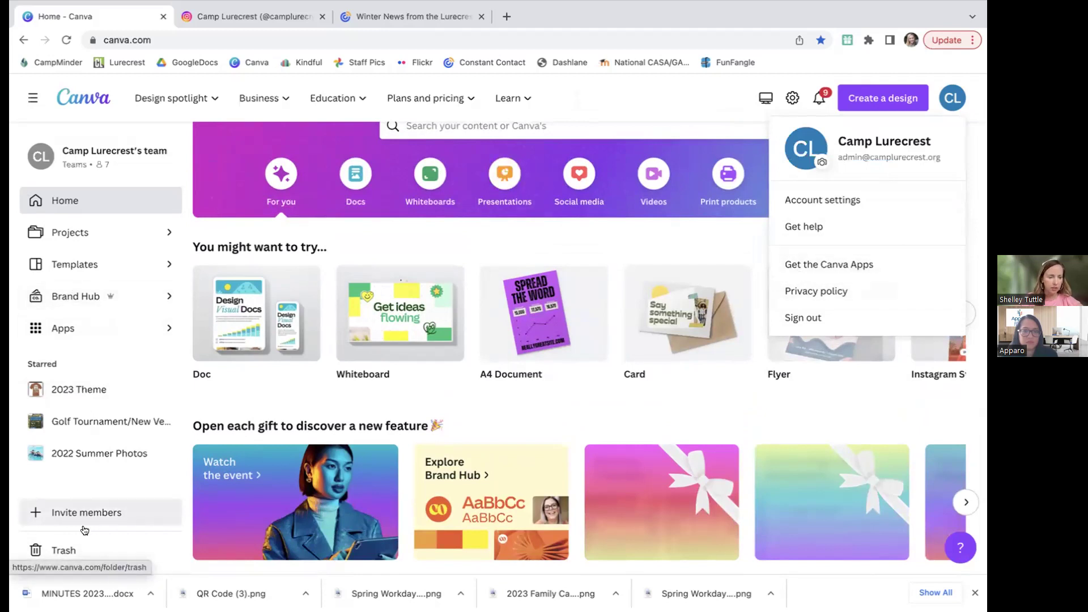
{"action": "left_click", "coordinate": [108, 512]}
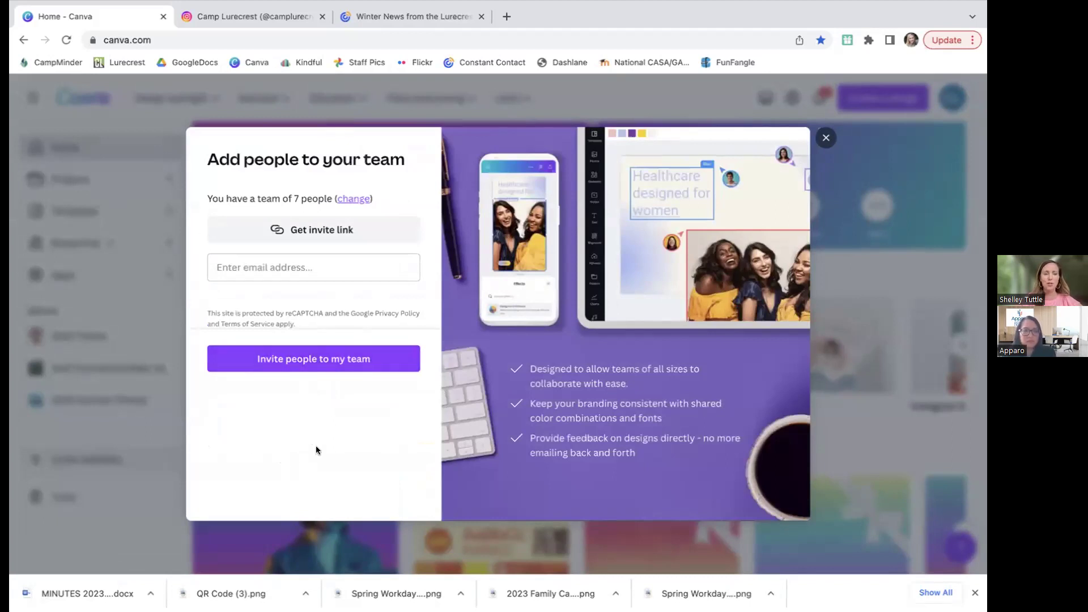
{"action": "left_click", "coordinate": [825, 137]}
Go to the team's projects, show only the folders and look through the list.
{"action": "scroll", "coordinate": [110, 396], "scroll_direction": "down", "scroll_amount": 1}
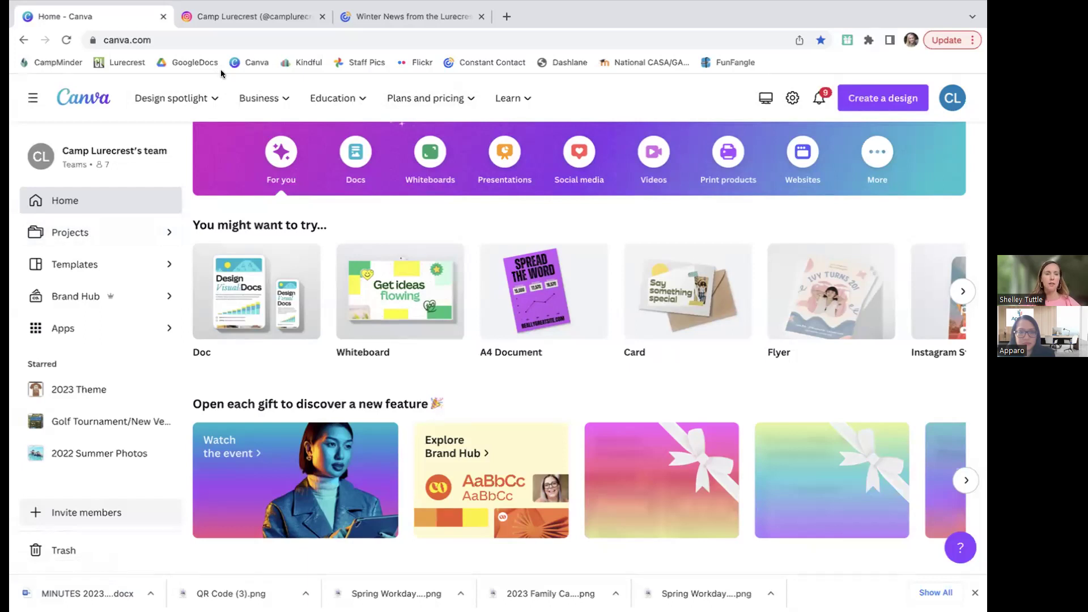
{"action": "left_click", "coordinate": [76, 234]}
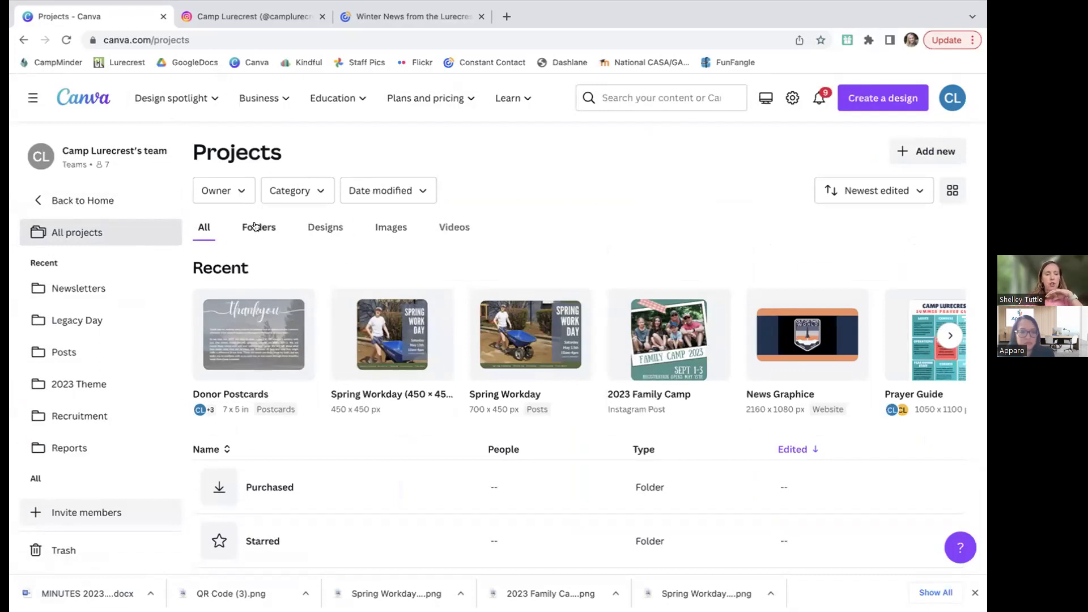
{"action": "left_click", "coordinate": [255, 226]}
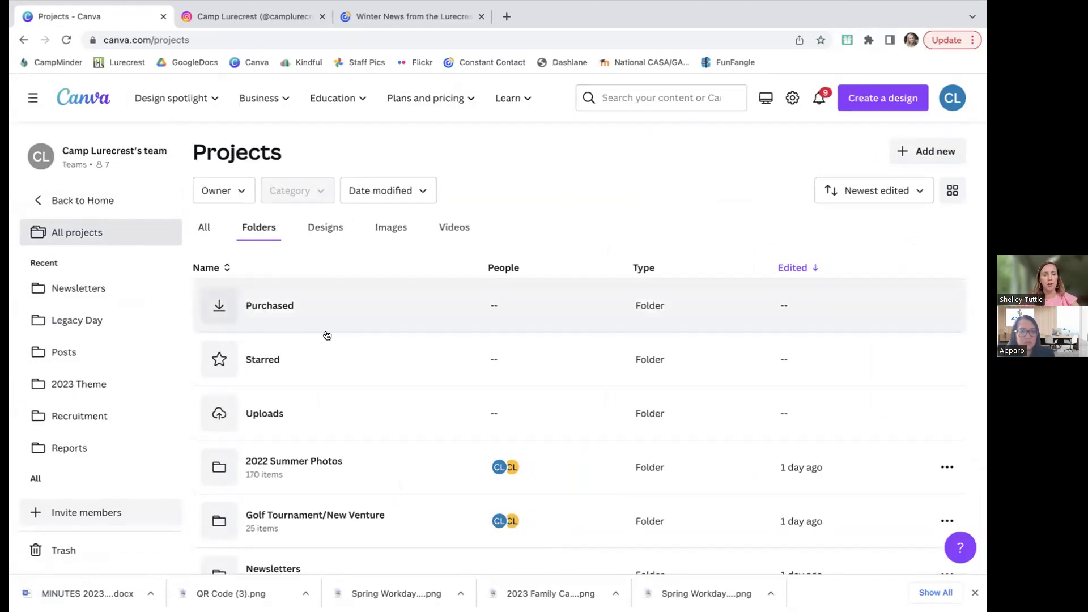
{"action": "scroll", "coordinate": [327, 335], "scroll_direction": "down", "scroll_amount": 3}
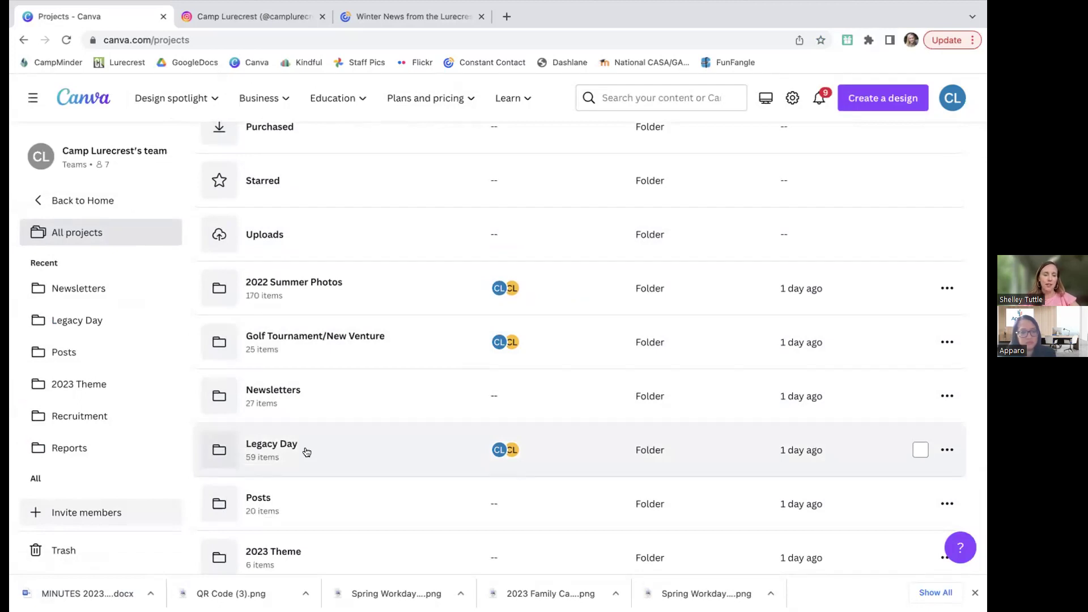
Open the Legacy Day folder, look through its videos and designs, and check its subfolders before showing all items again.
{"action": "left_click", "coordinate": [306, 452]}
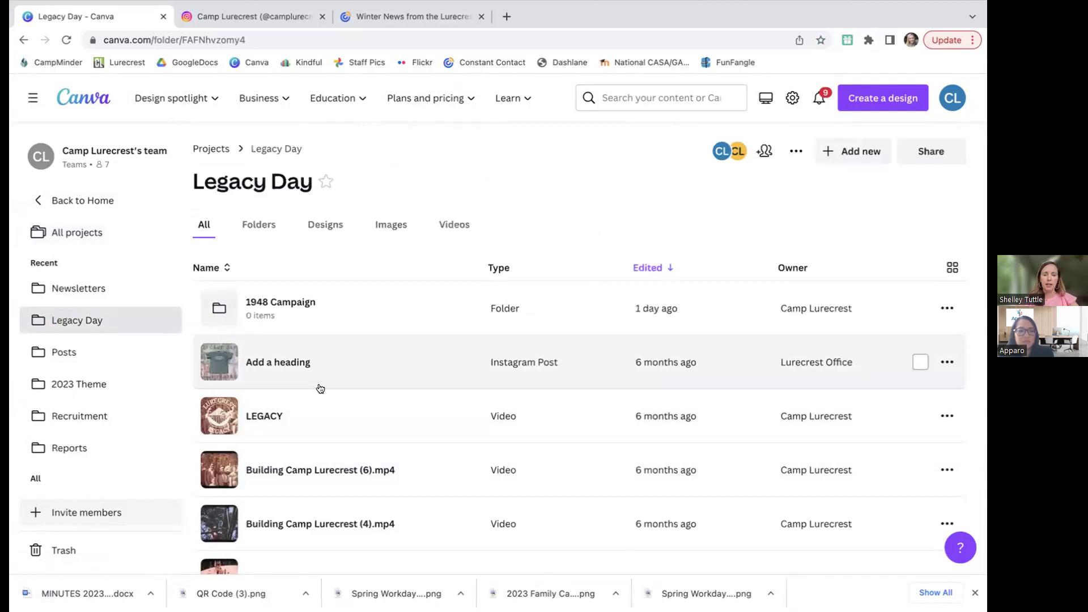
{"action": "scroll", "coordinate": [305, 372], "scroll_direction": "down", "scroll_amount": 1}
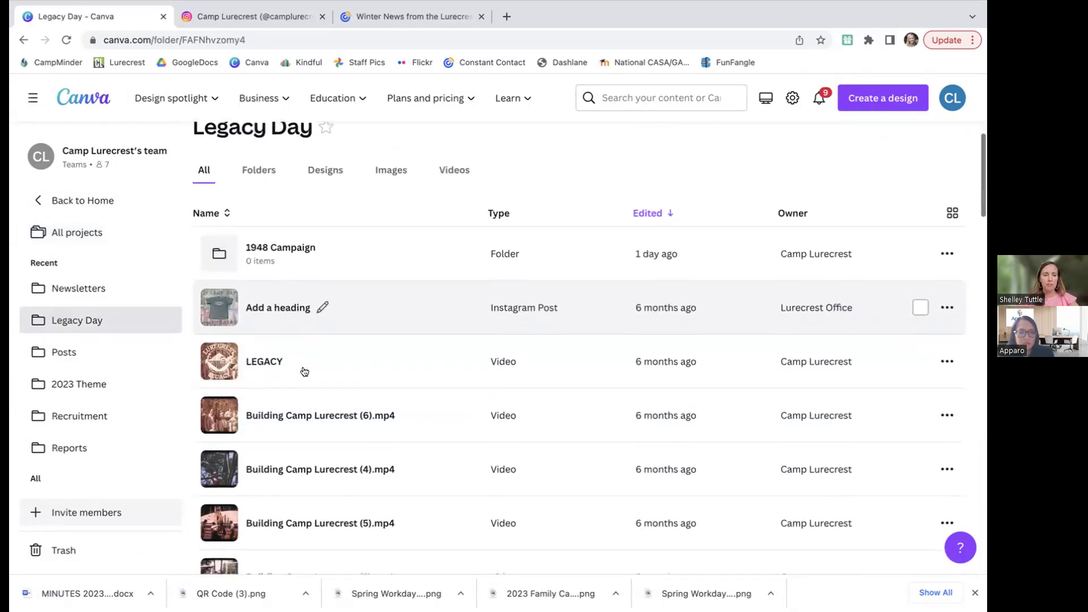
{"action": "scroll", "coordinate": [332, 362], "scroll_direction": "down", "scroll_amount": 3}
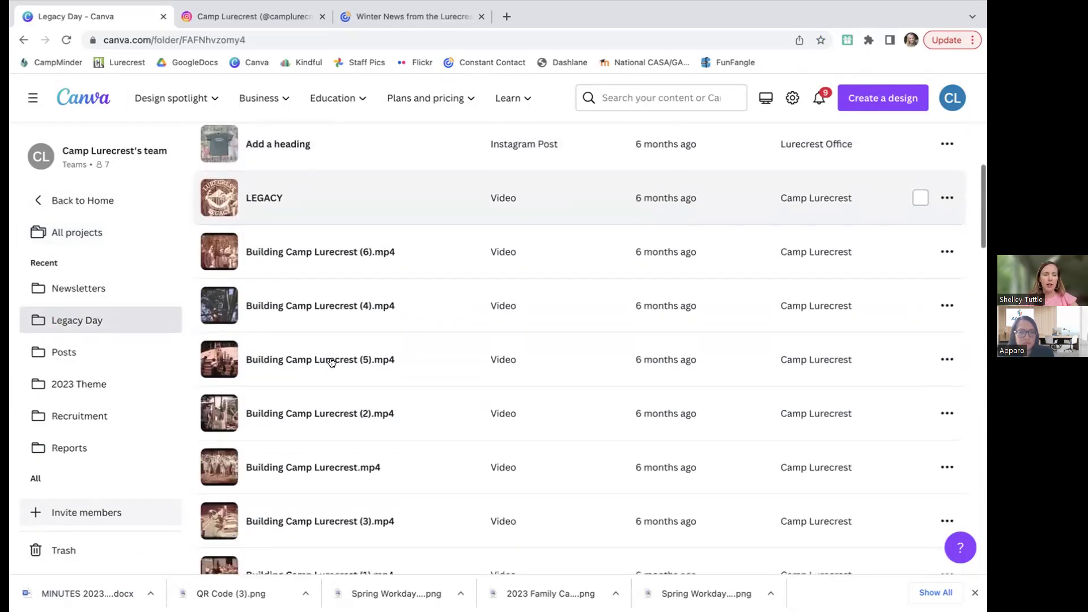
{"action": "scroll", "coordinate": [328, 374], "scroll_direction": "down", "scroll_amount": 3}
{"action": "scroll", "coordinate": [332, 389], "scroll_direction": "down", "scroll_amount": 2}
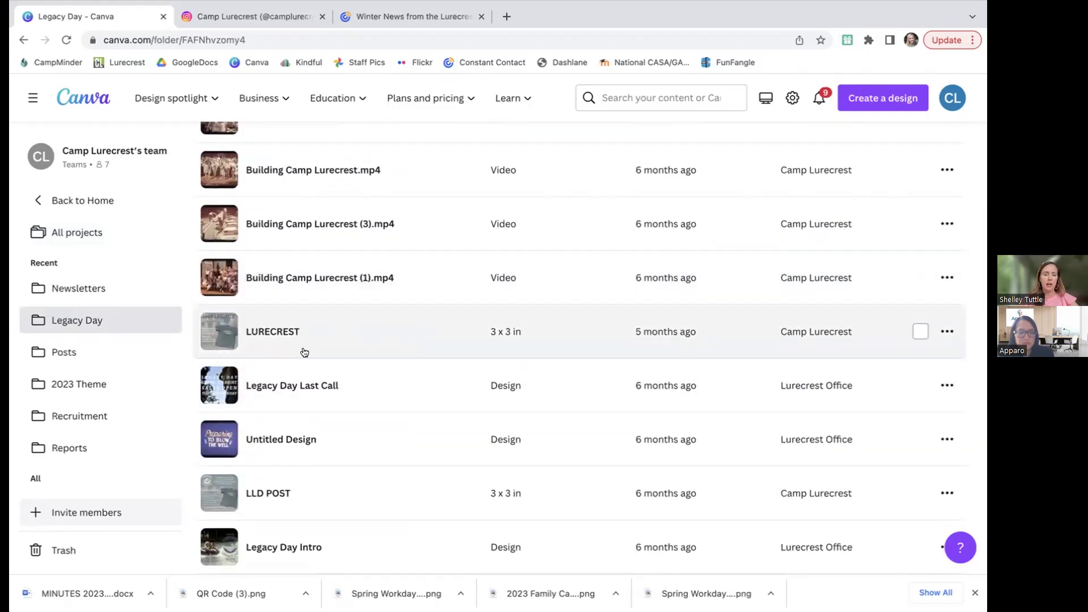
{"action": "scroll", "coordinate": [360, 469], "scroll_direction": "down", "scroll_amount": 2}
{"action": "scroll", "coordinate": [359, 468], "scroll_direction": "down", "scroll_amount": 1}
{"action": "scroll", "coordinate": [357, 467], "scroll_direction": "up", "scroll_amount": 3}
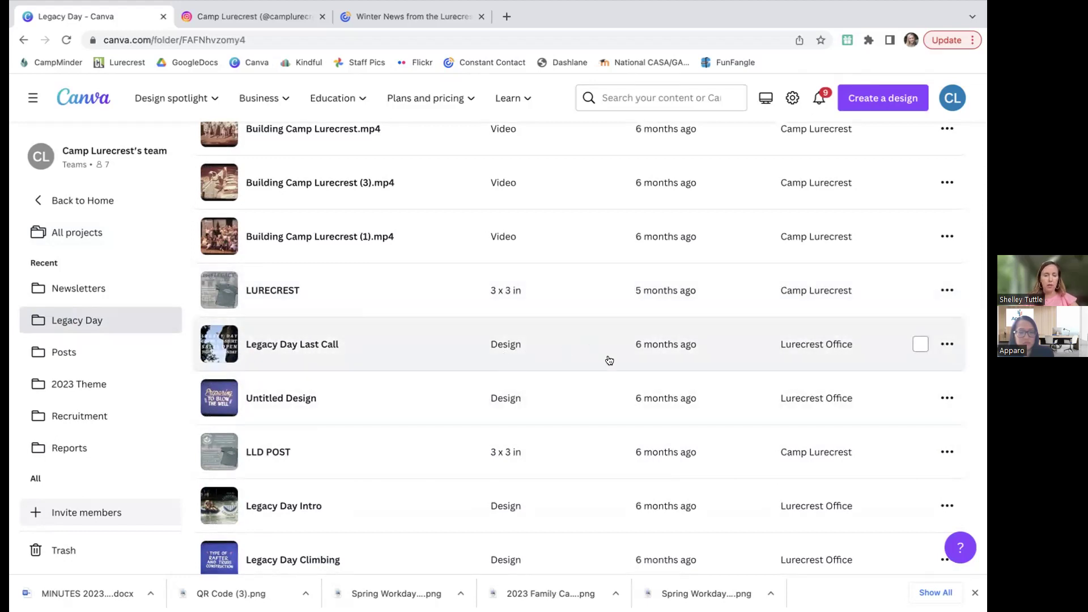
{"action": "scroll", "coordinate": [325, 356], "scroll_direction": "up", "scroll_amount": 6}
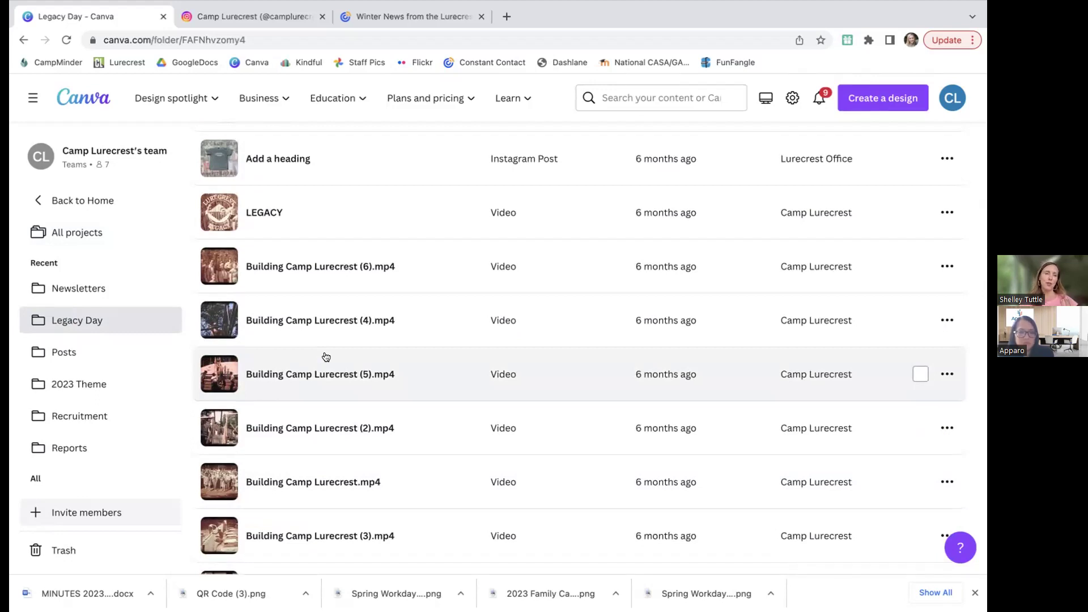
{"action": "scroll", "coordinate": [326, 356], "scroll_direction": "up", "scroll_amount": 4}
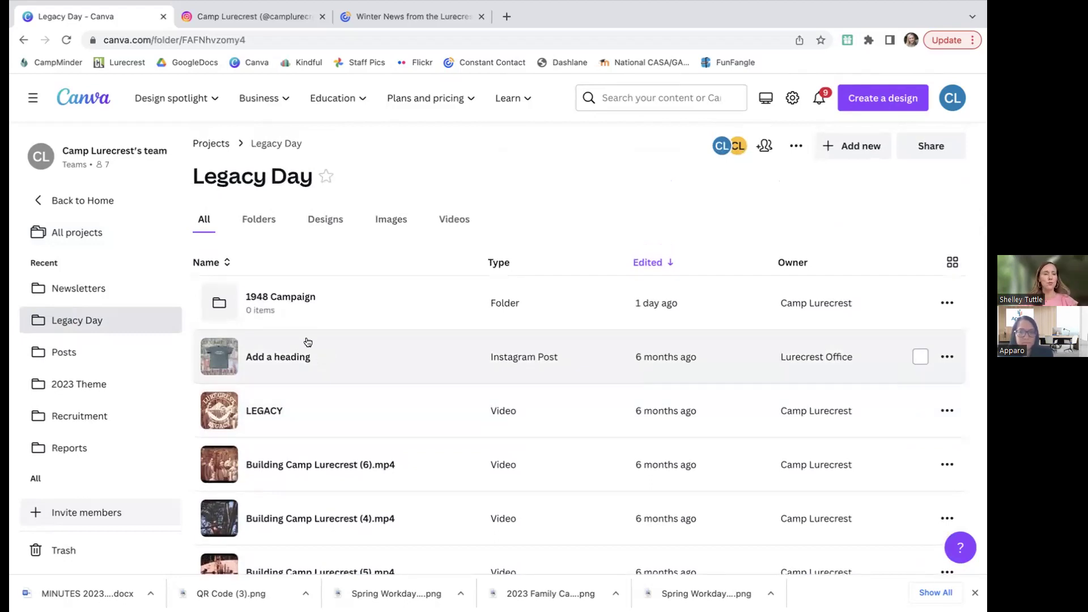
{"action": "left_click", "coordinate": [254, 223]}
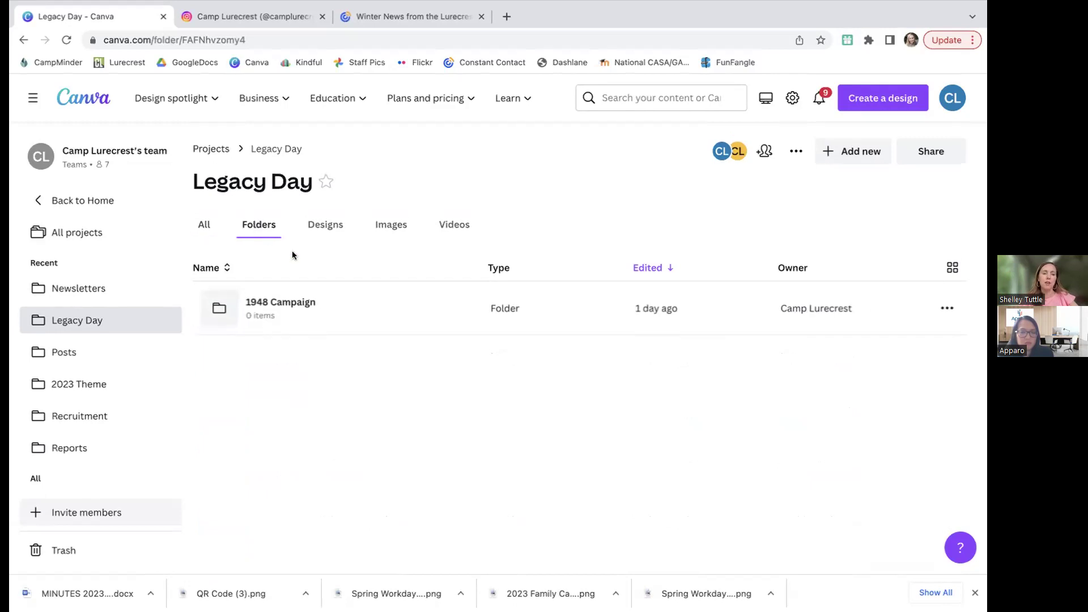
{"action": "left_click", "coordinate": [204, 225]}
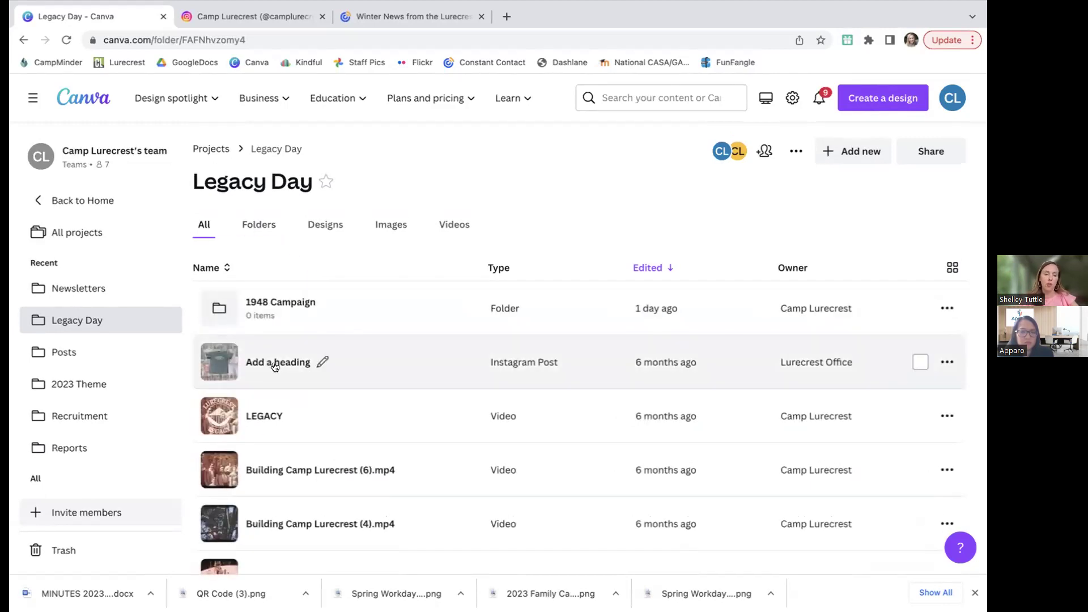
Return to all projects and browse through the row of recent designs as far as Recruiting Banner and Unlimited Access.
{"action": "left_click", "coordinate": [213, 149]}
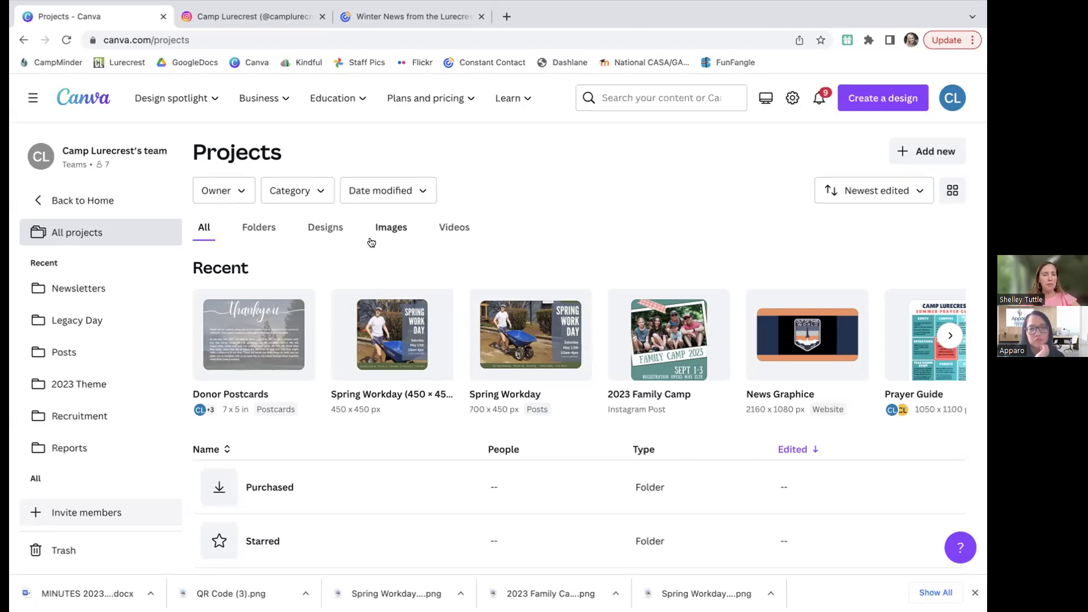
{"action": "mouse_move", "coordinate": [222, 345]}
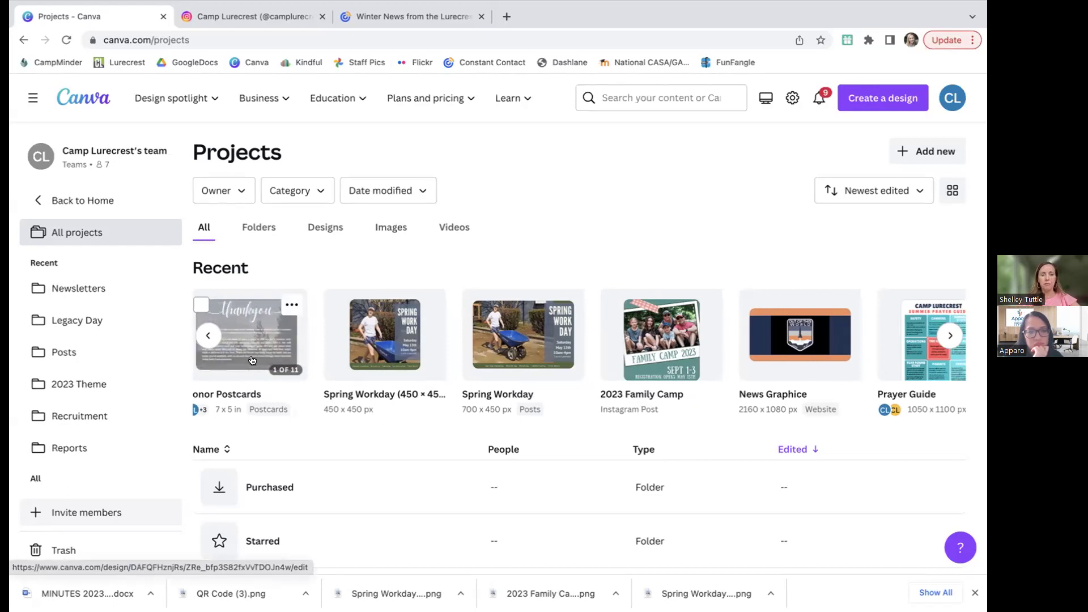
{"action": "scroll", "coordinate": [231, 377], "scroll_direction": "right", "scroll_amount": 3}
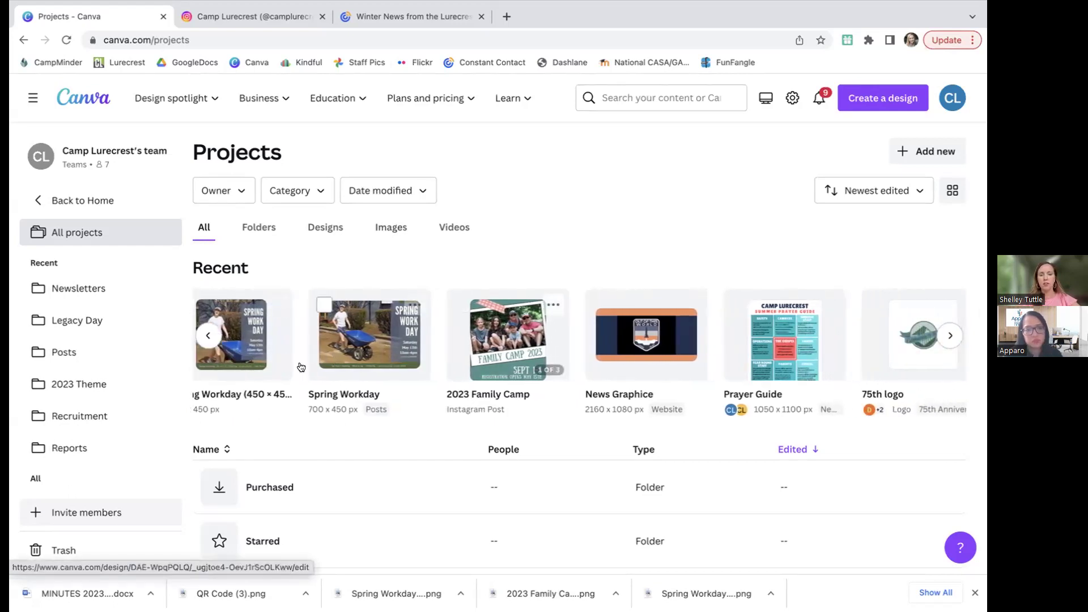
{"action": "scroll", "coordinate": [541, 368], "scroll_direction": "right", "scroll_amount": 3}
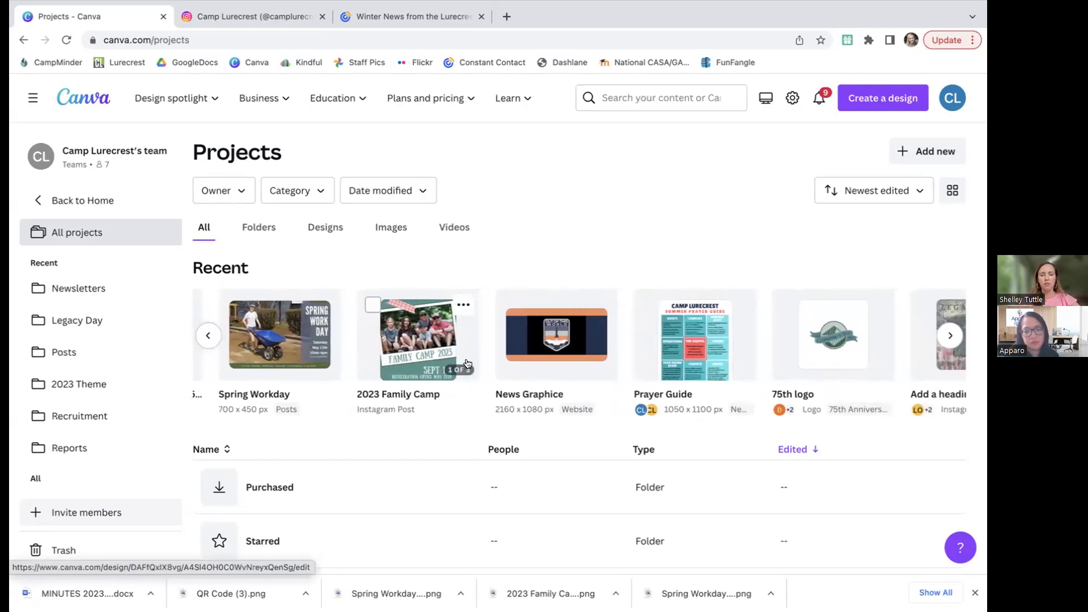
{"action": "scroll", "coordinate": [467, 363], "scroll_direction": "right", "scroll_amount": 3}
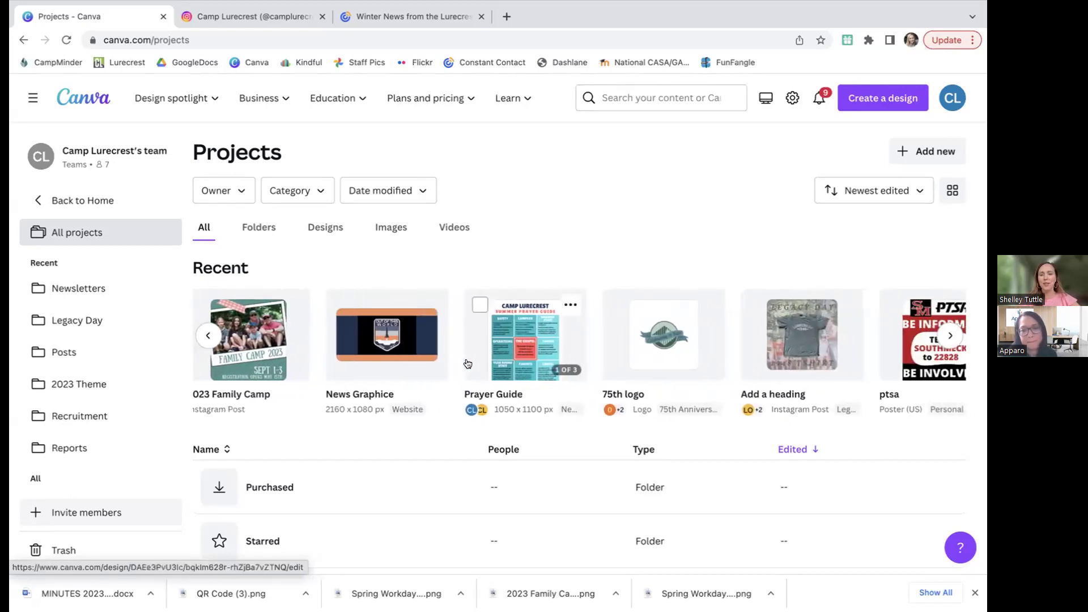
{"action": "scroll", "coordinate": [467, 363], "scroll_direction": "right", "scroll_amount": 9}
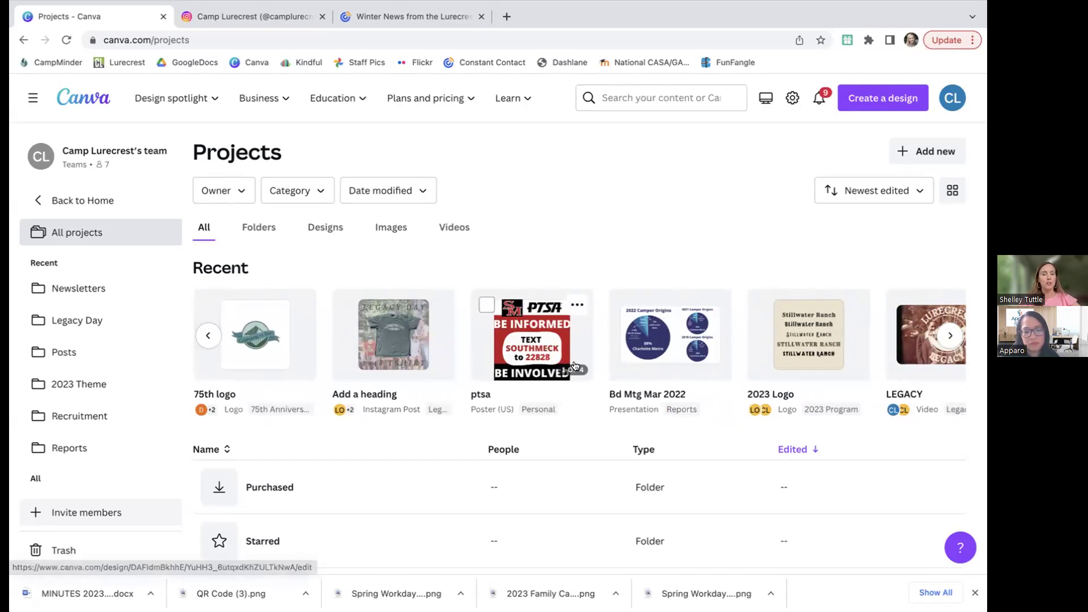
{"action": "scroll", "coordinate": [510, 377], "scroll_direction": "right", "scroll_amount": 6}
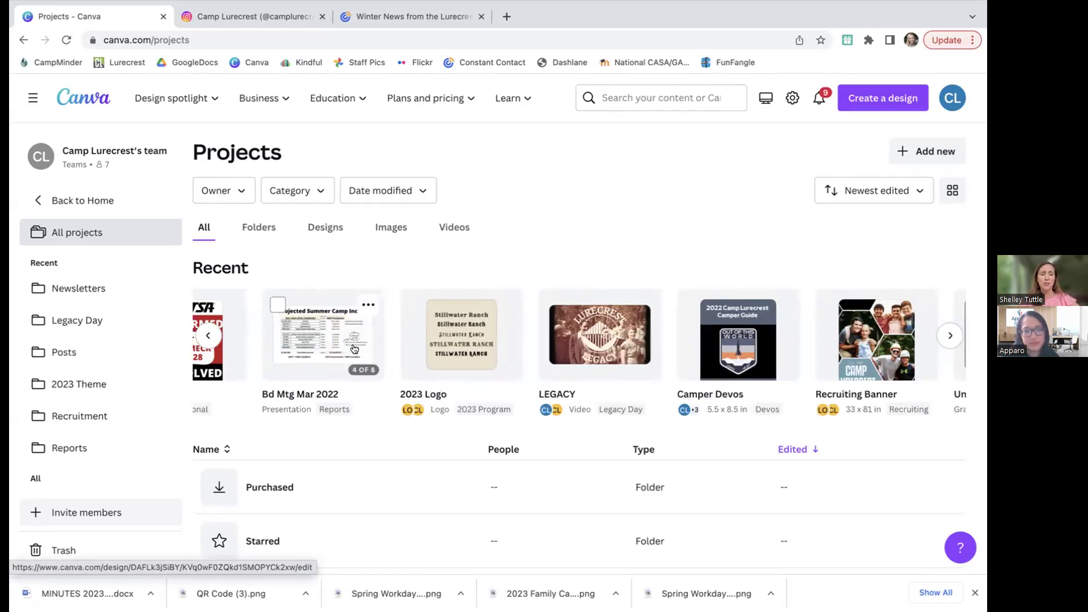
{"action": "scroll", "coordinate": [363, 349], "scroll_direction": "right", "scroll_amount": 5}
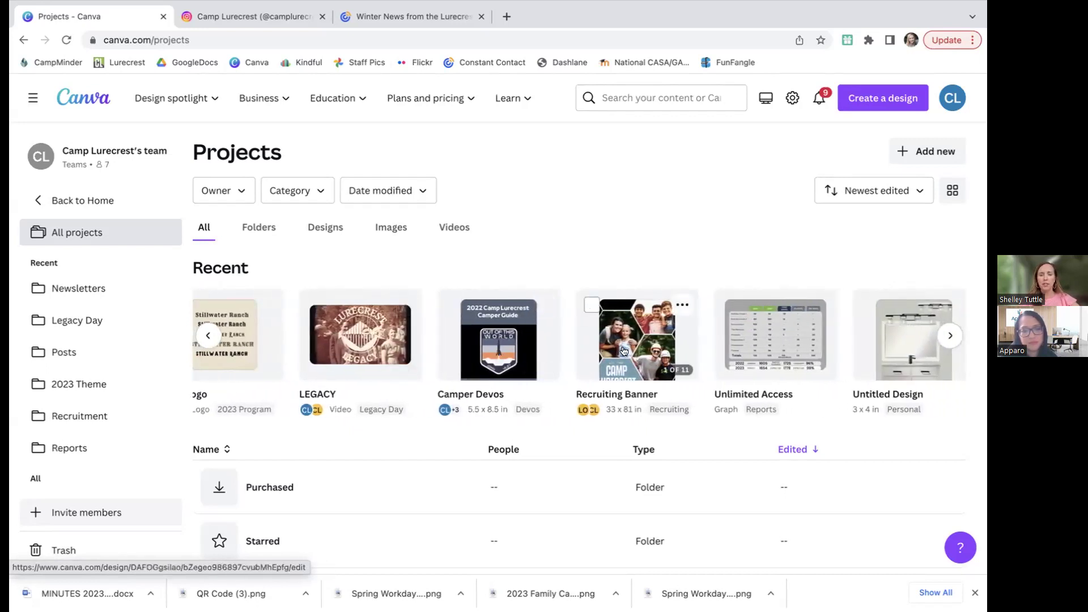
Browse further through the recent designs as far as Copy of Peachjar flyer.
{"action": "scroll", "coordinate": [624, 369], "scroll_direction": "right", "scroll_amount": 2}
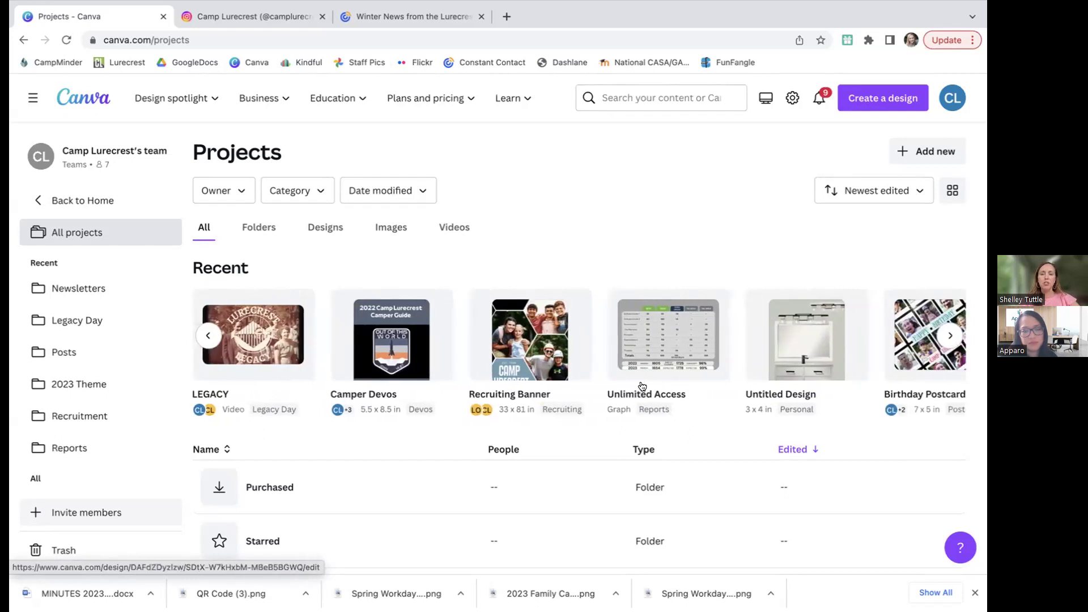
{"action": "scroll", "coordinate": [642, 386], "scroll_direction": "right", "scroll_amount": 5}
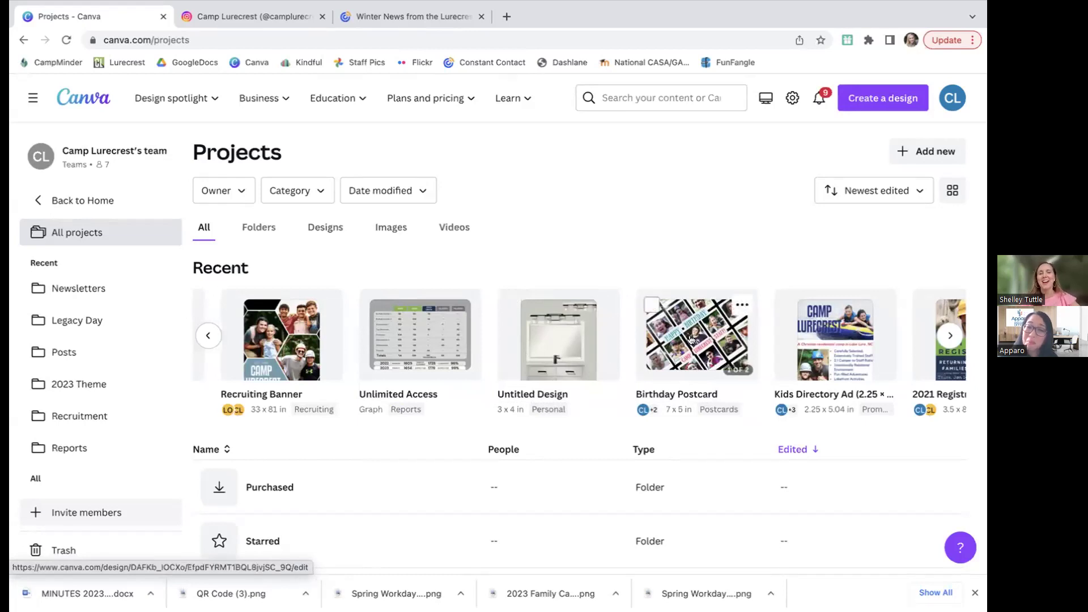
{"action": "scroll", "coordinate": [691, 339], "scroll_direction": "right", "scroll_amount": 2}
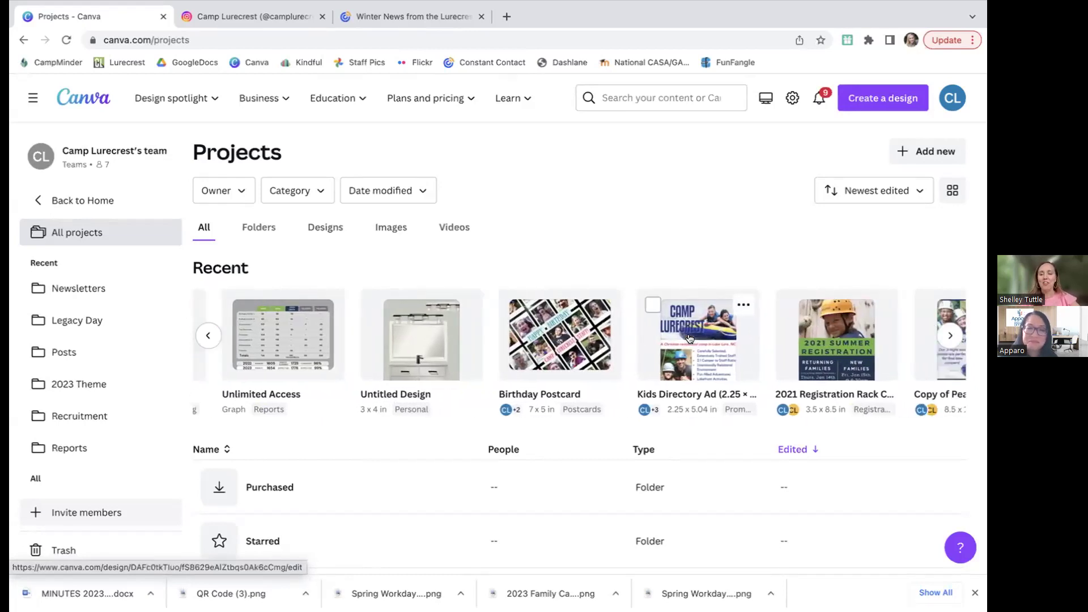
{"action": "scroll", "coordinate": [690, 335], "scroll_direction": "right", "scroll_amount": 1}
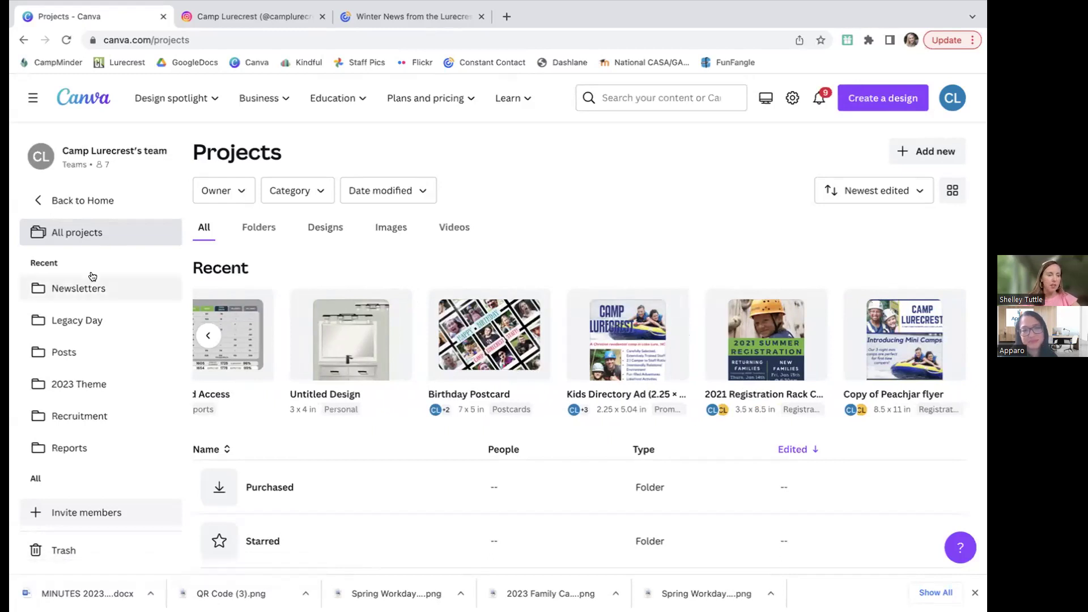
Leave the projects for the team's brand area and view its brand templates and brand controls.
{"action": "left_click", "coordinate": [73, 201]}
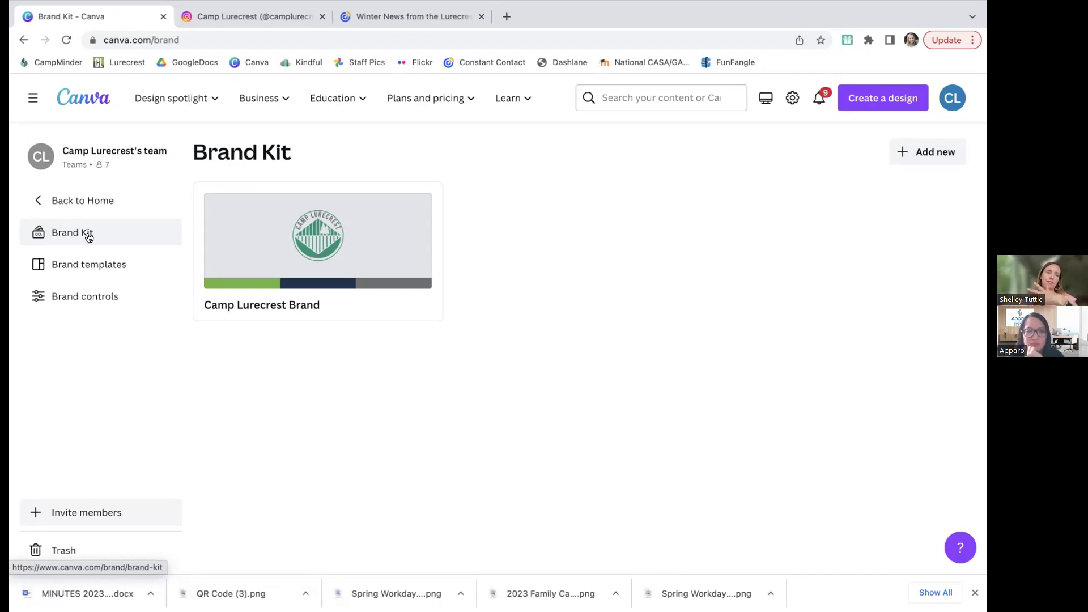
{"action": "left_click", "coordinate": [84, 267]}
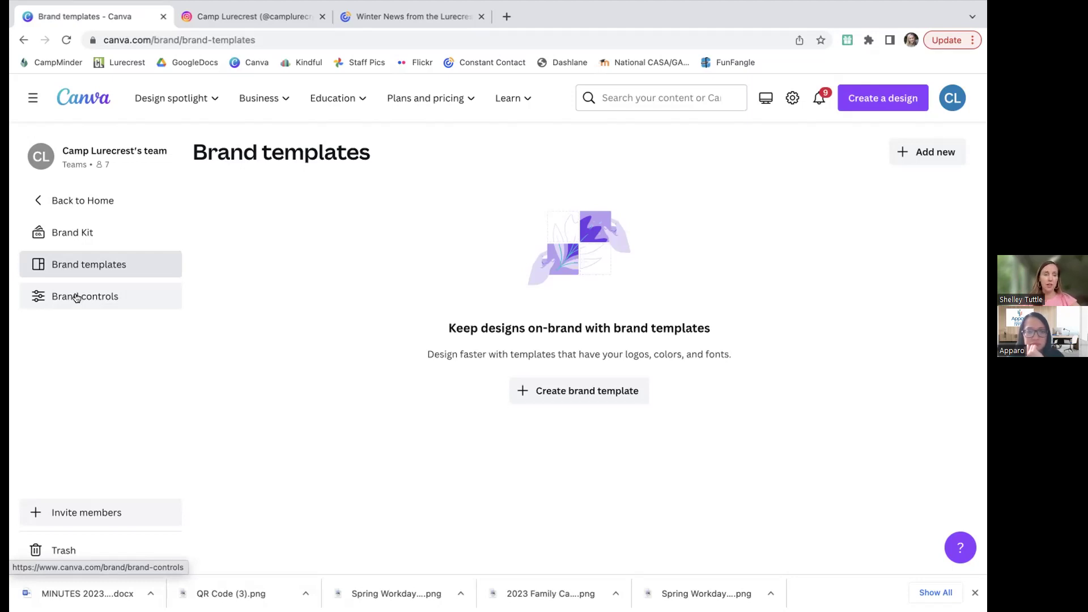
{"action": "left_click", "coordinate": [76, 298]}
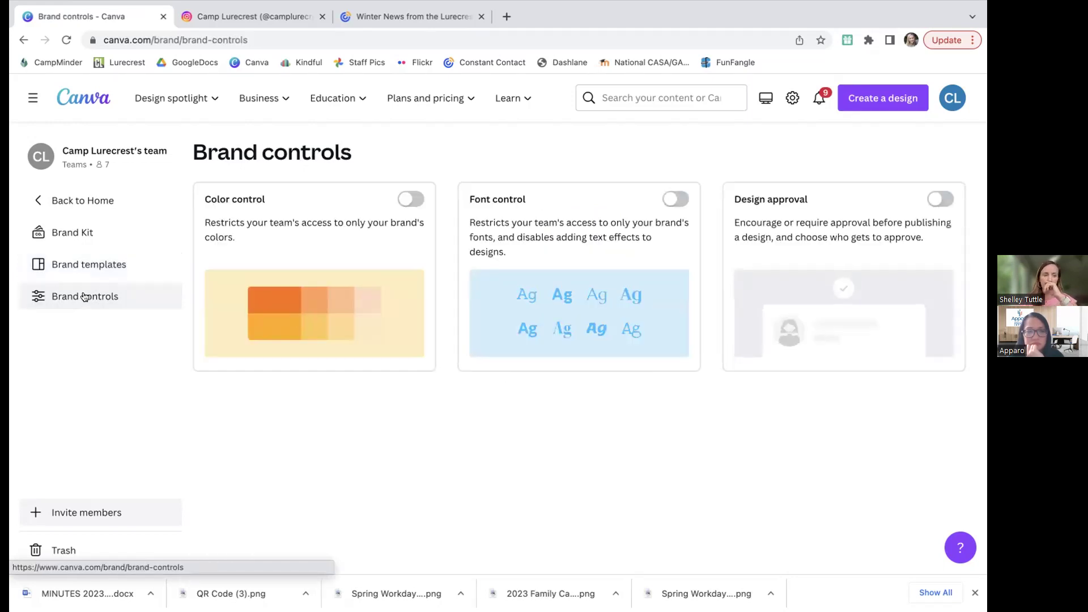
Open the Camp Lurecrest Brand kit and look through its logos, color palette and font styles.
{"action": "left_click", "coordinate": [65, 230]}
{"action": "left_click", "coordinate": [317, 306]}
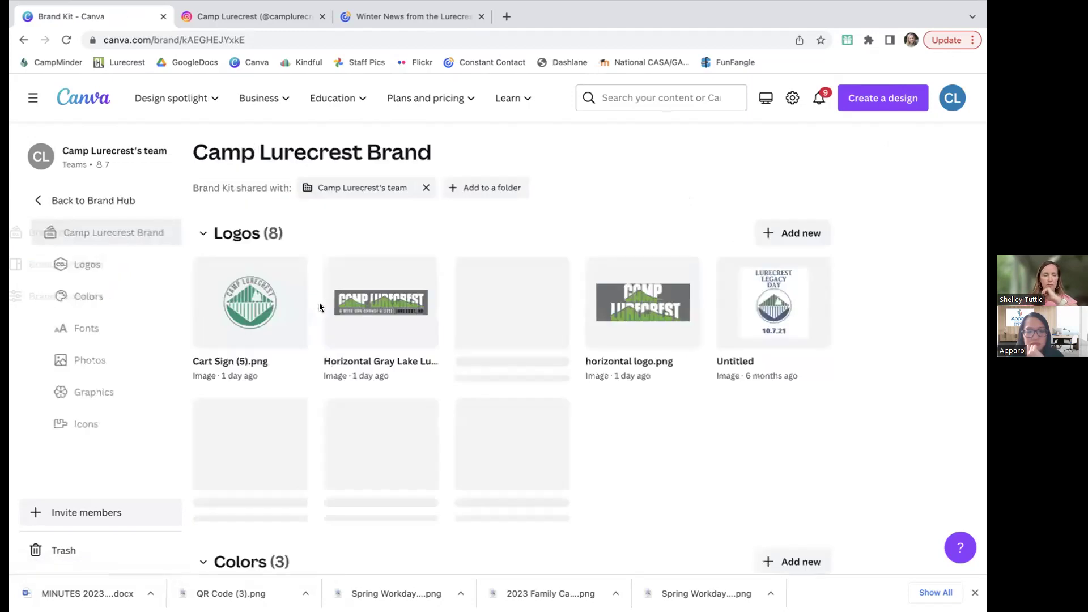
{"action": "scroll", "coordinate": [784, 318], "scroll_direction": "down", "scroll_amount": 1}
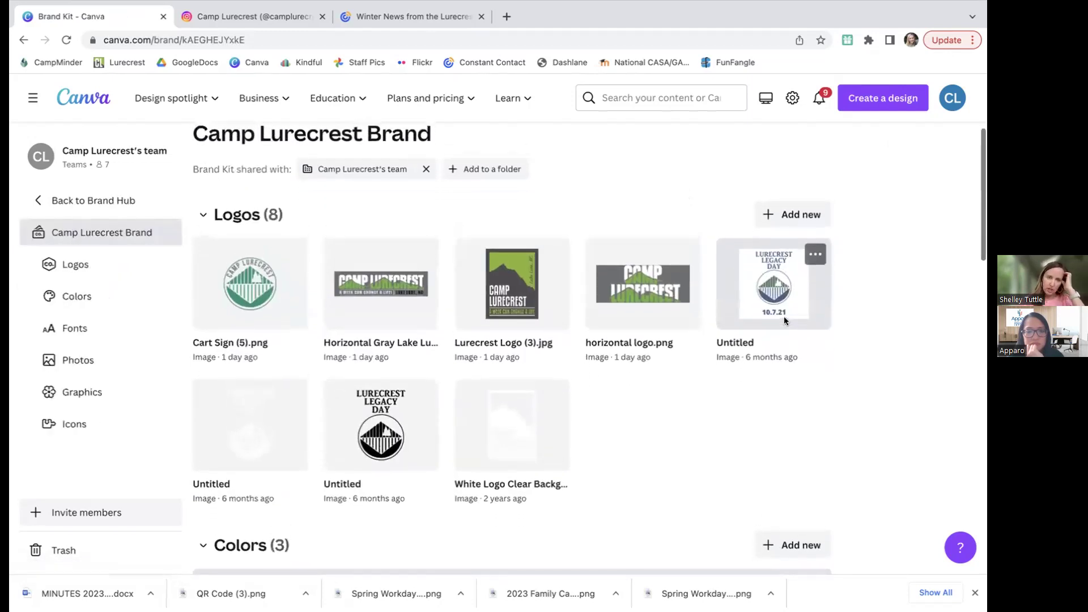
{"action": "scroll", "coordinate": [785, 318], "scroll_direction": "down", "scroll_amount": 1}
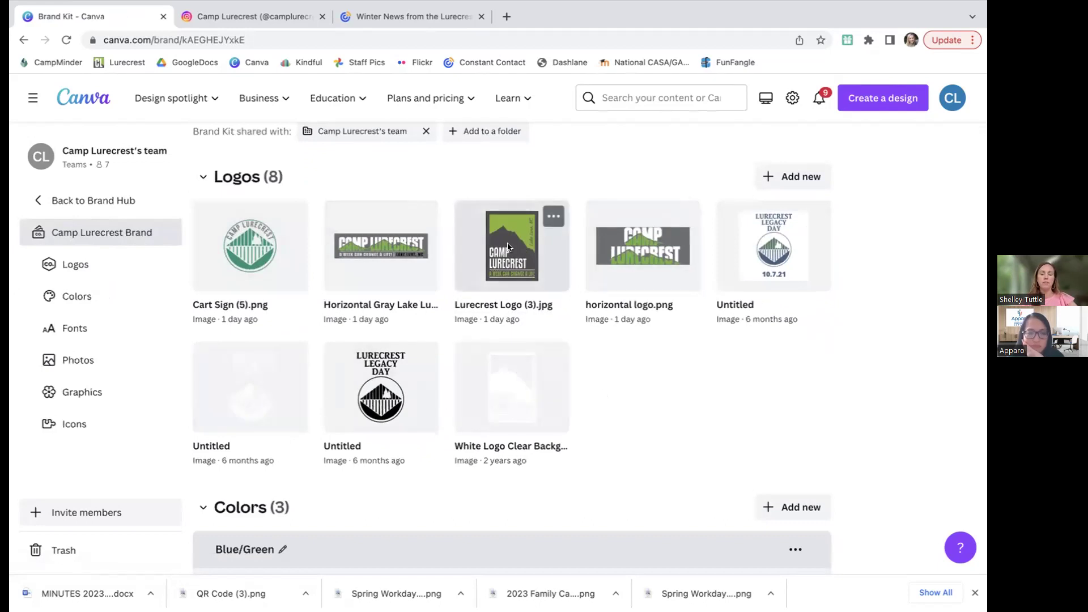
{"action": "scroll", "coordinate": [754, 307], "scroll_direction": "down", "scroll_amount": 4}
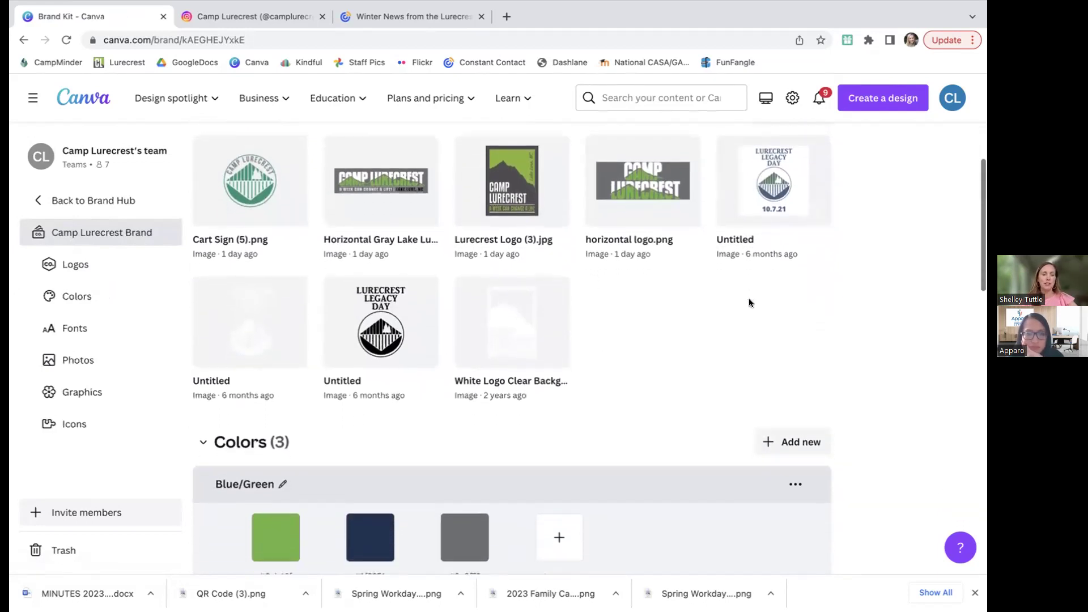
{"action": "scroll", "coordinate": [757, 310], "scroll_direction": "down", "scroll_amount": 2}
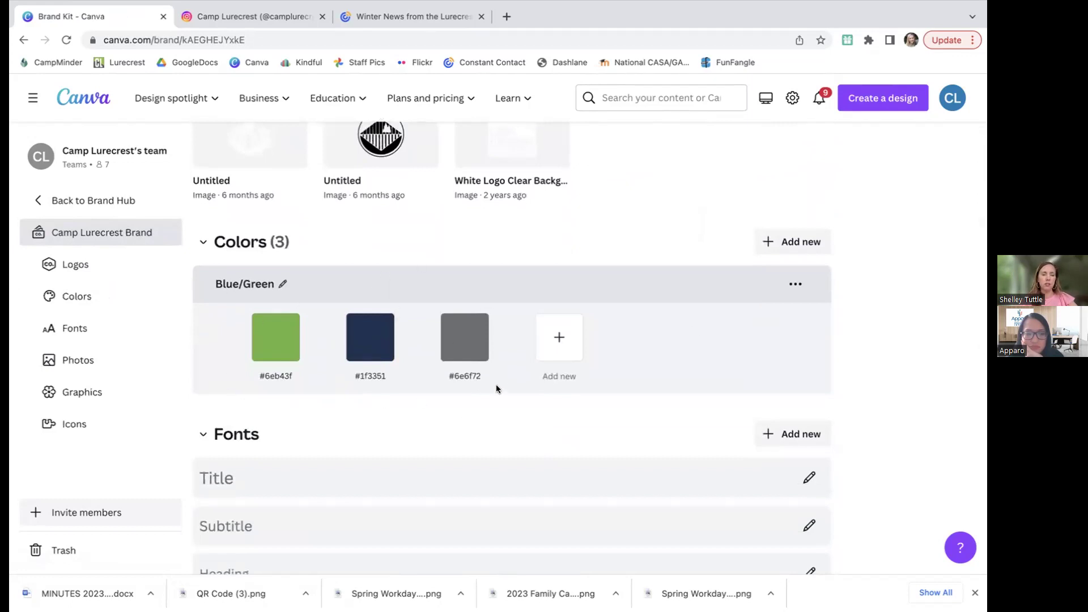
{"action": "scroll", "coordinate": [610, 367], "scroll_direction": "down", "scroll_amount": 2}
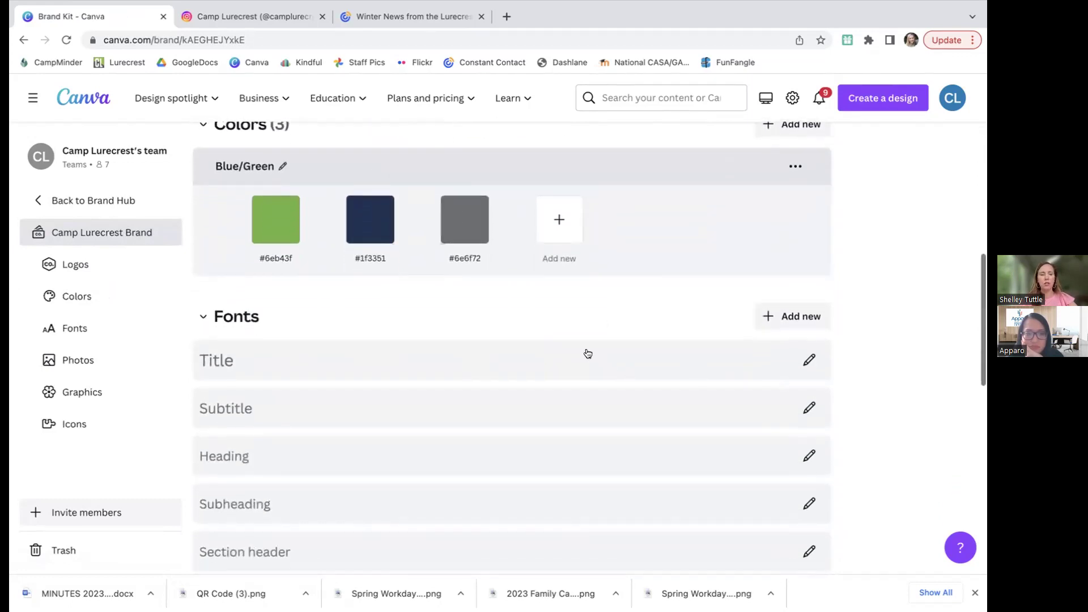
{"action": "scroll", "coordinate": [737, 345], "scroll_direction": "down", "scroll_amount": 2}
Set the brand kit's Title text style to the Kenyan Coffee font and save it.
{"action": "scroll", "coordinate": [736, 345], "scroll_direction": "up", "scroll_amount": 3}
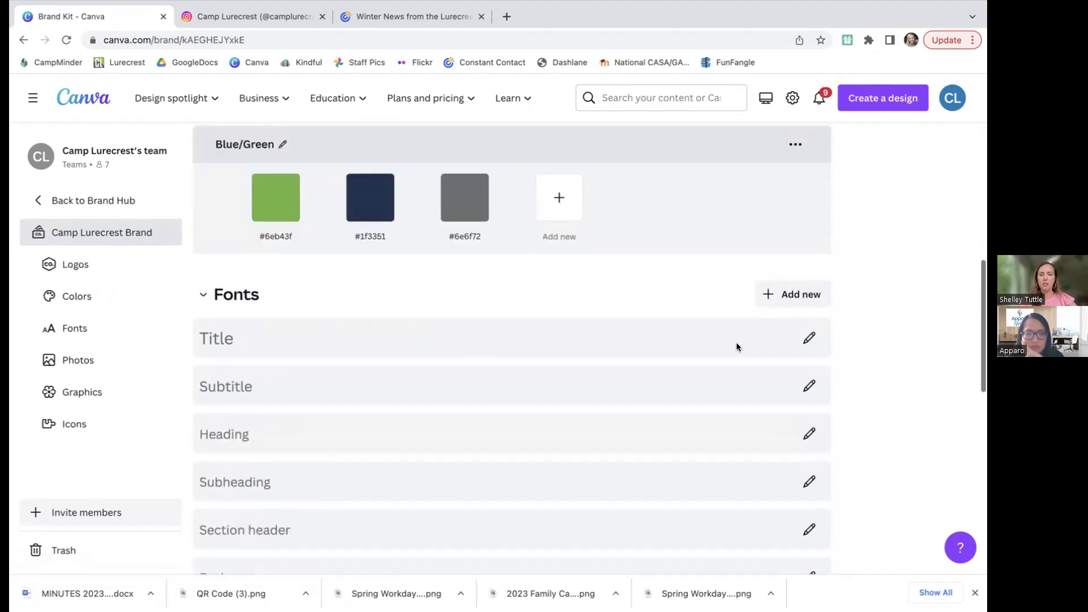
{"action": "left_click", "coordinate": [811, 339]}
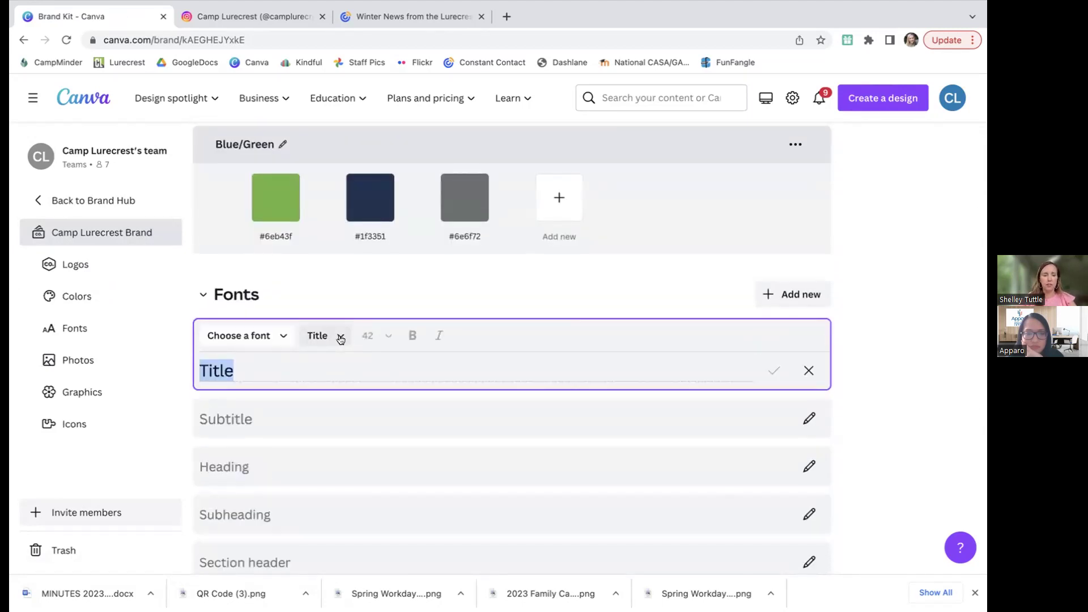
{"action": "left_click", "coordinate": [283, 339]}
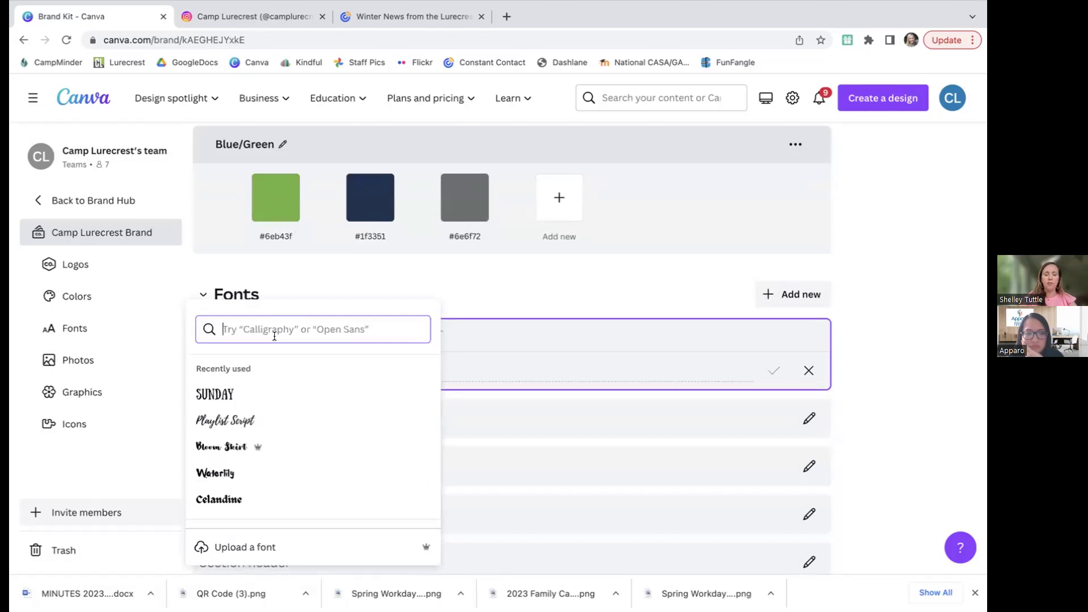
{"action": "type", "text": "kenyan"}
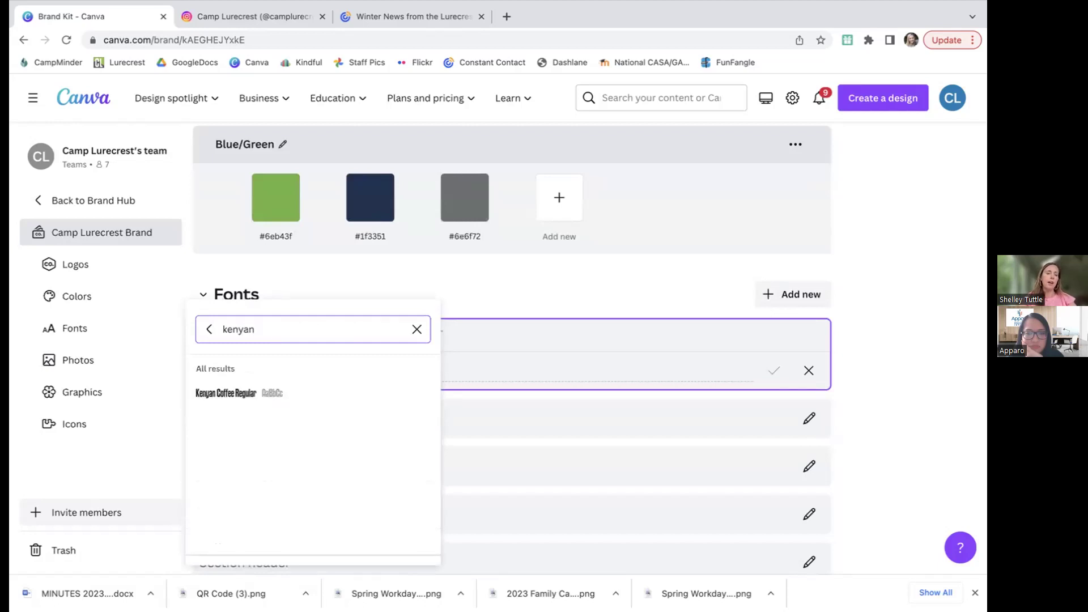
{"action": "left_click", "coordinate": [226, 393]}
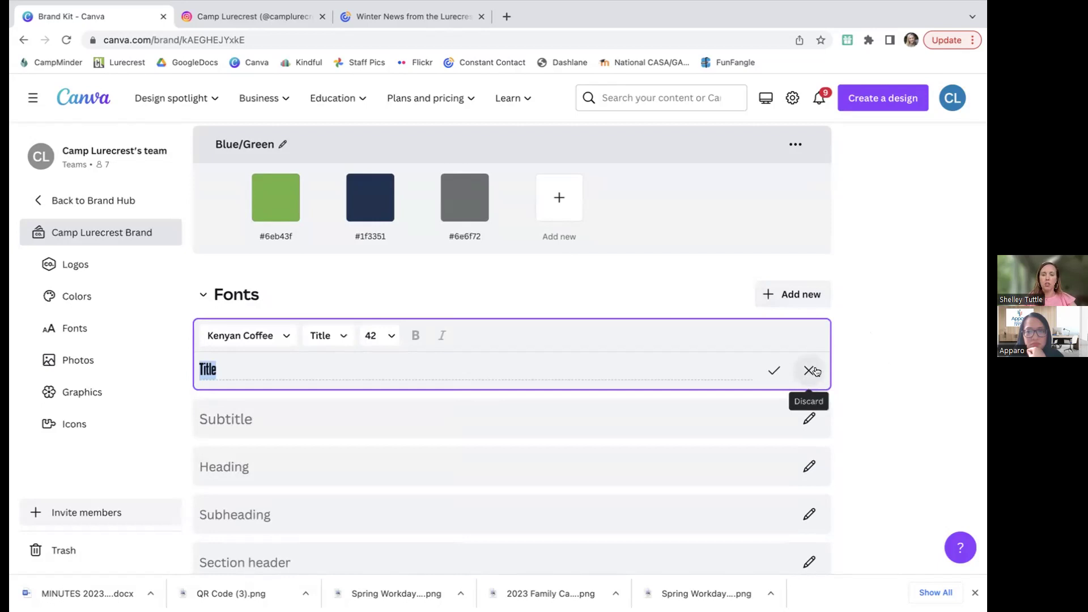
{"action": "left_click", "coordinate": [774, 371]}
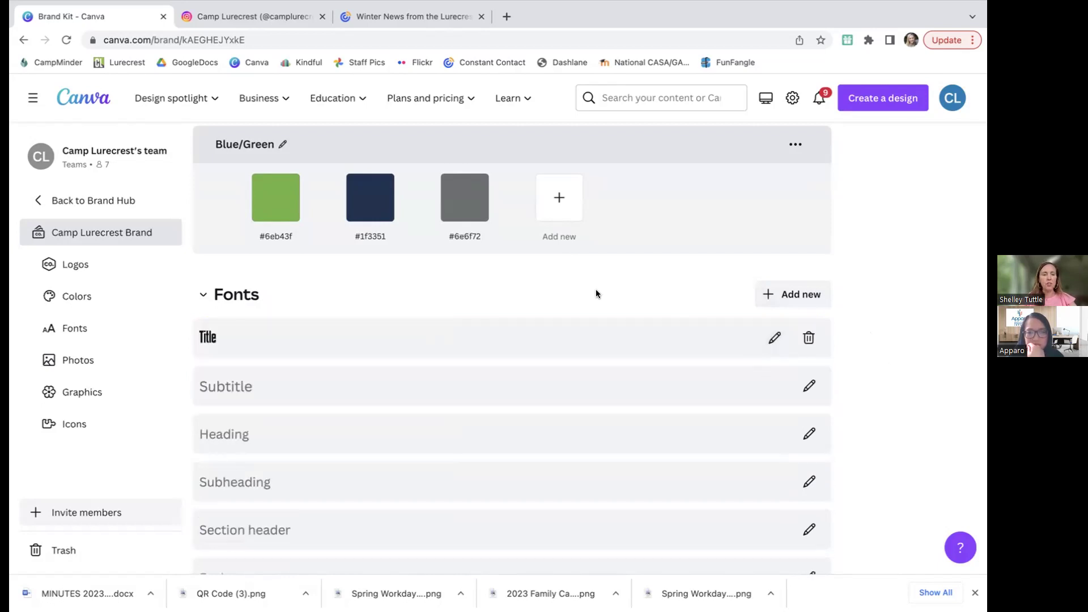
Review the brand's logos and colors again, and view the options for adding to the fonts without choosing one.
{"action": "scroll", "coordinate": [596, 293], "scroll_direction": "up", "scroll_amount": 4}
{"action": "scroll", "coordinate": [596, 293], "scroll_direction": "up", "scroll_amount": 3}
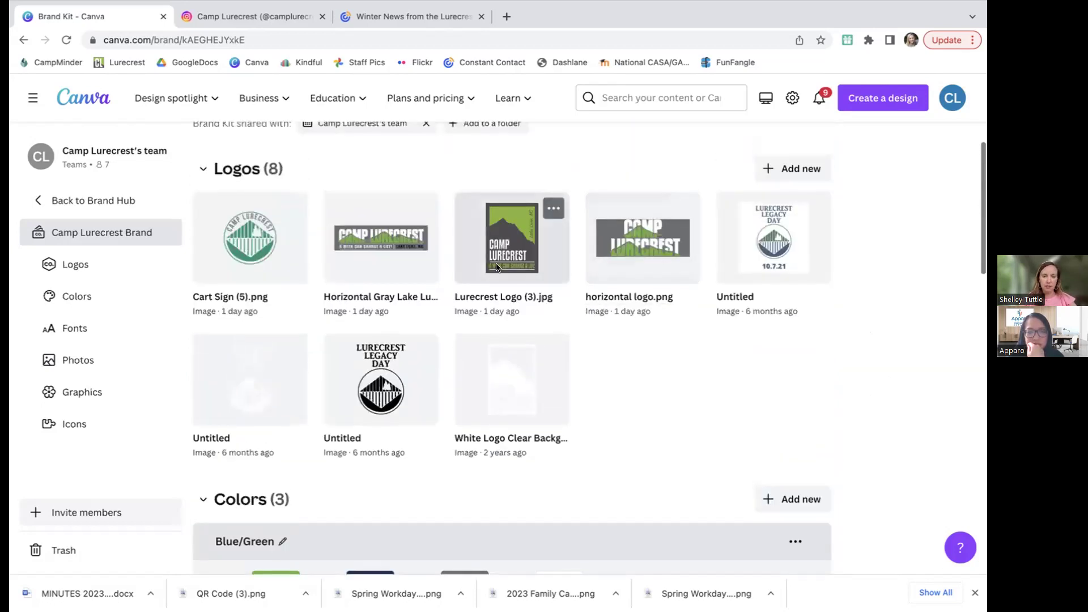
{"action": "scroll", "coordinate": [522, 268], "scroll_direction": "down", "scroll_amount": 5}
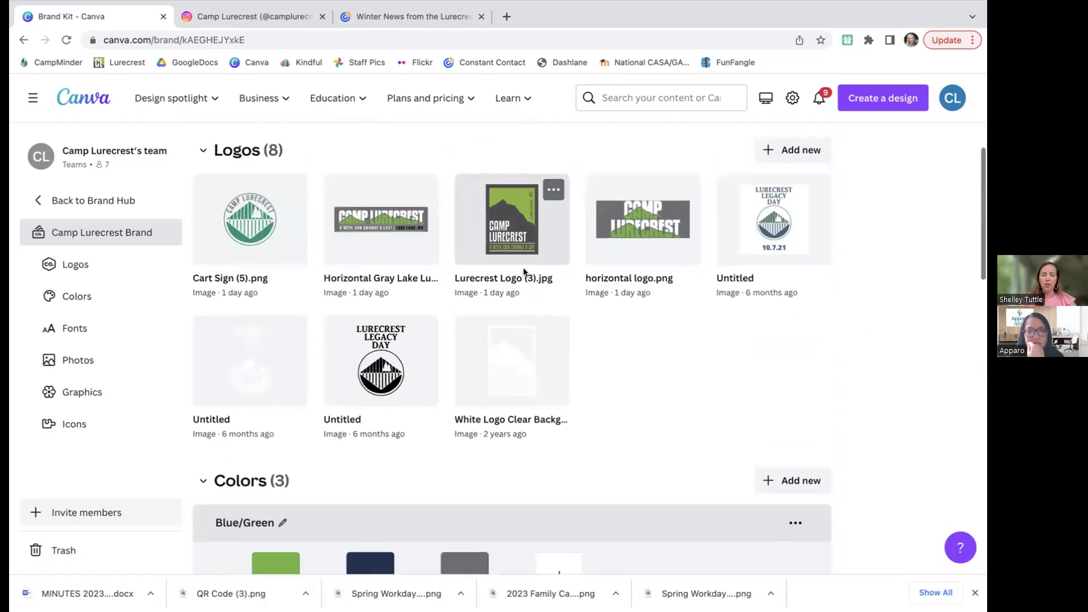
{"action": "scroll", "coordinate": [794, 352], "scroll_direction": "down", "scroll_amount": 2}
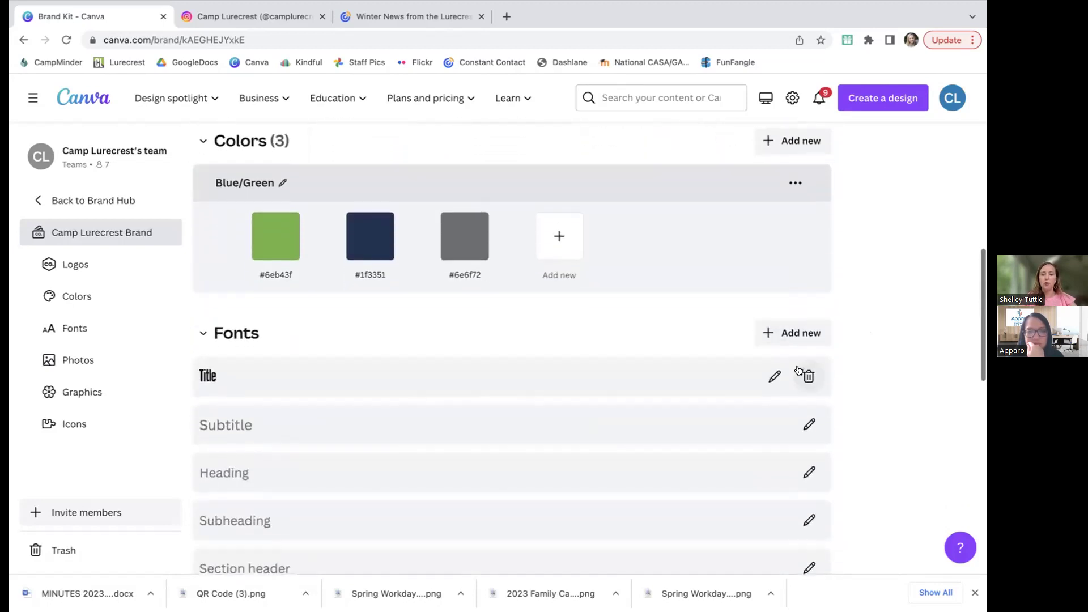
{"action": "left_click", "coordinate": [793, 331]}
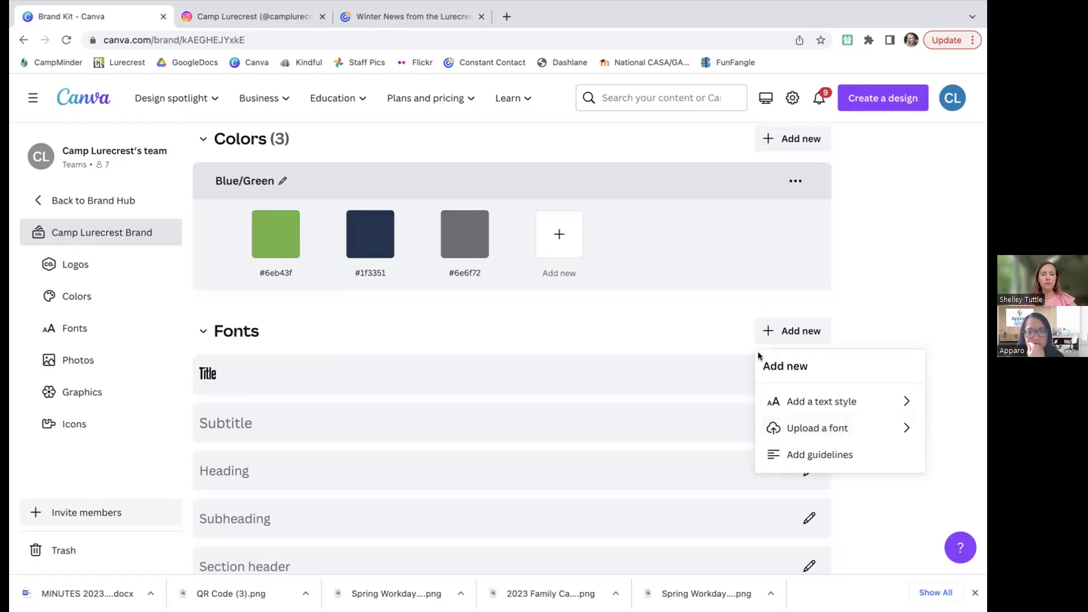
{"action": "left_click", "coordinate": [780, 329]}
Look through the remaining font styles and the Photos, Graphics and Icons sections, ending back at the logos.
{"action": "scroll", "coordinate": [880, 265], "scroll_direction": "down", "scroll_amount": 5}
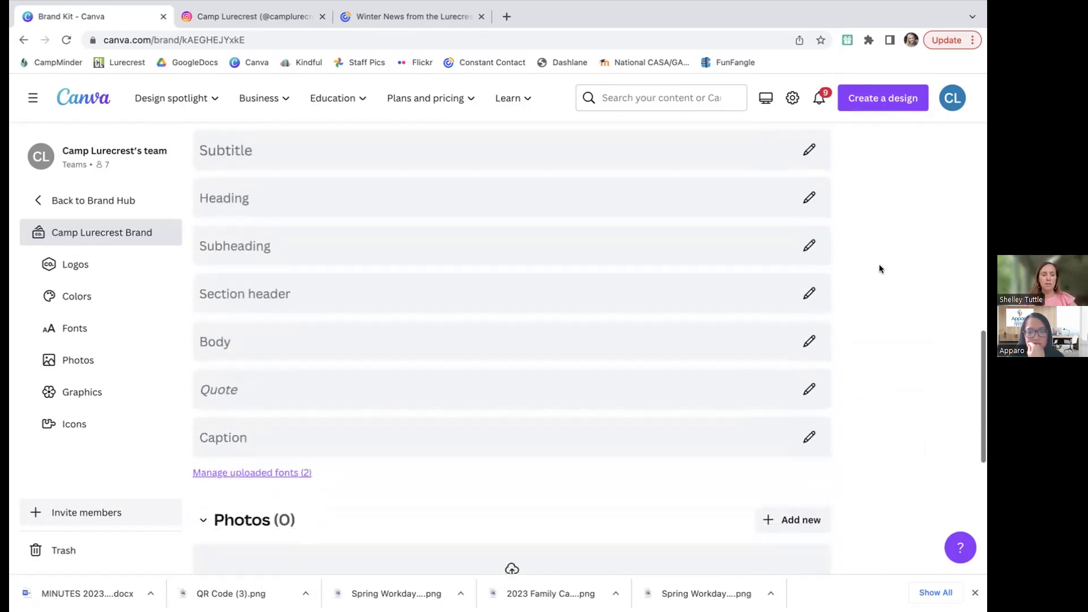
{"action": "scroll", "coordinate": [879, 264], "scroll_direction": "down", "scroll_amount": 6}
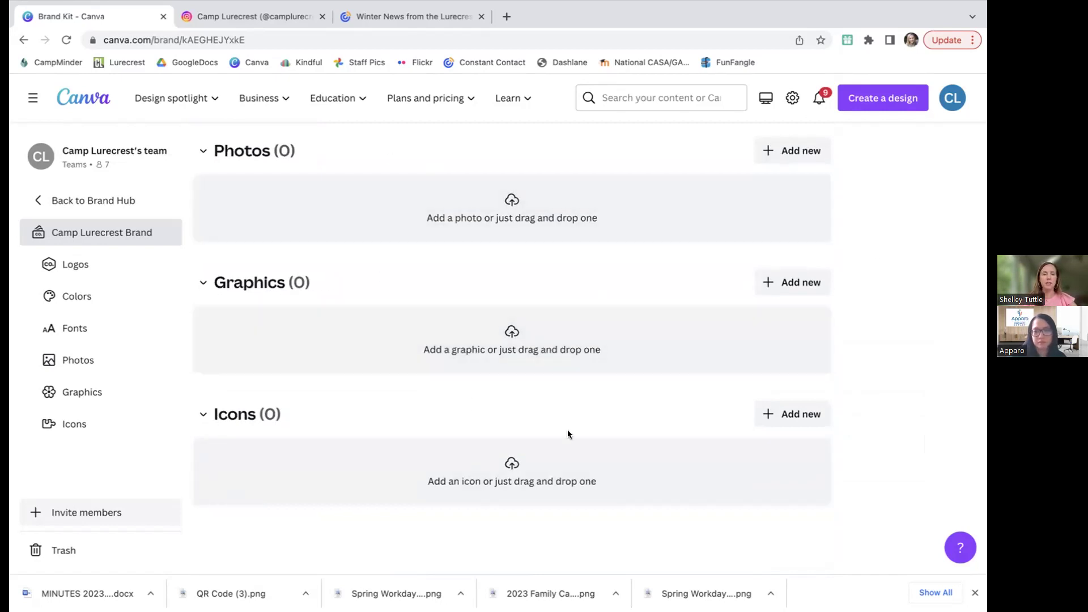
{"action": "scroll", "coordinate": [567, 434], "scroll_direction": "up", "scroll_amount": 2}
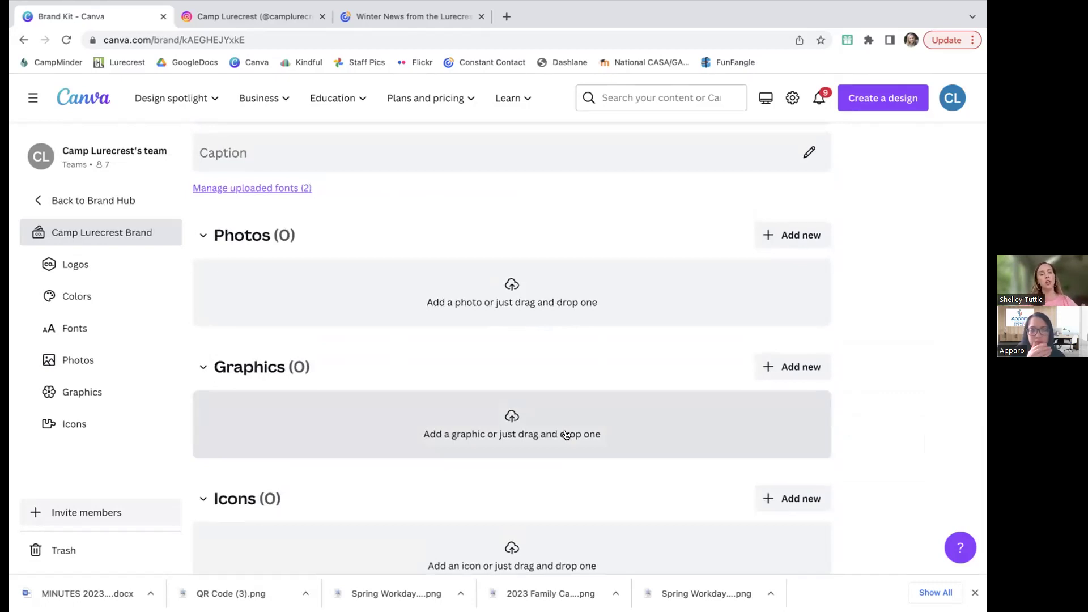
{"action": "scroll", "coordinate": [567, 434], "scroll_direction": "up", "scroll_amount": 2}
{"action": "scroll", "coordinate": [567, 435], "scroll_direction": "up", "scroll_amount": 7}
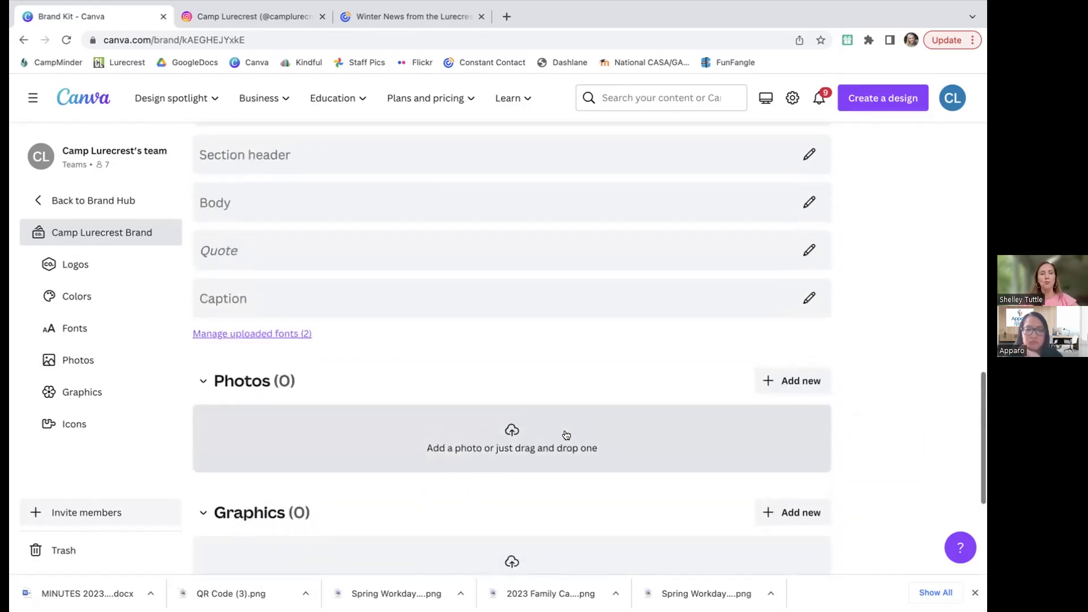
{"action": "scroll", "coordinate": [566, 435], "scroll_direction": "up", "scroll_amount": 9}
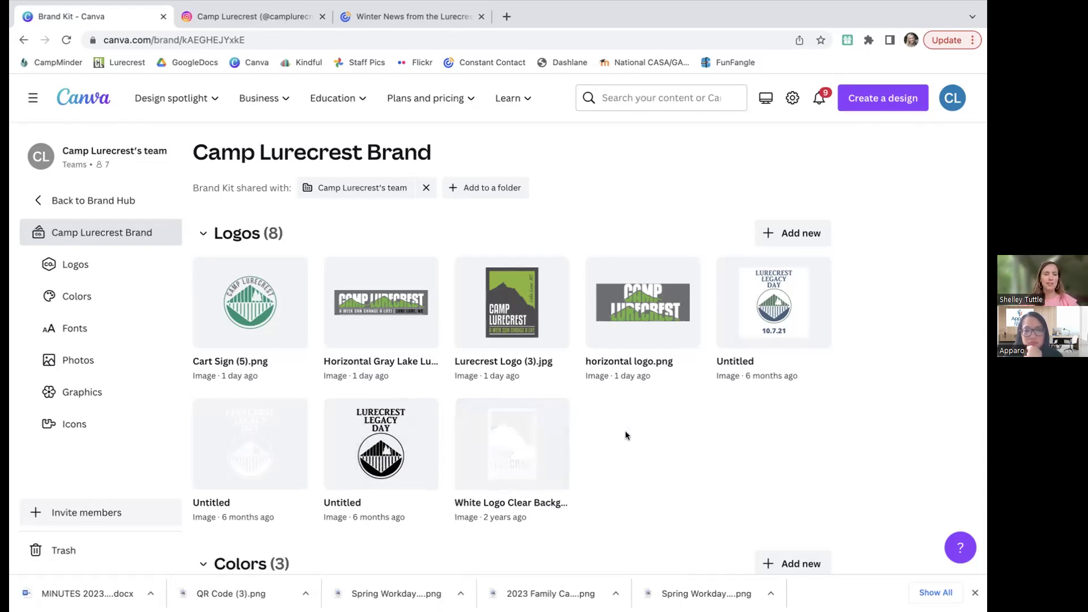
Go through the brand kit once more from the logos to the Photos and Graphics sections, ending at the fonts.
{"action": "scroll", "coordinate": [625, 434], "scroll_direction": "down", "scroll_amount": 1}
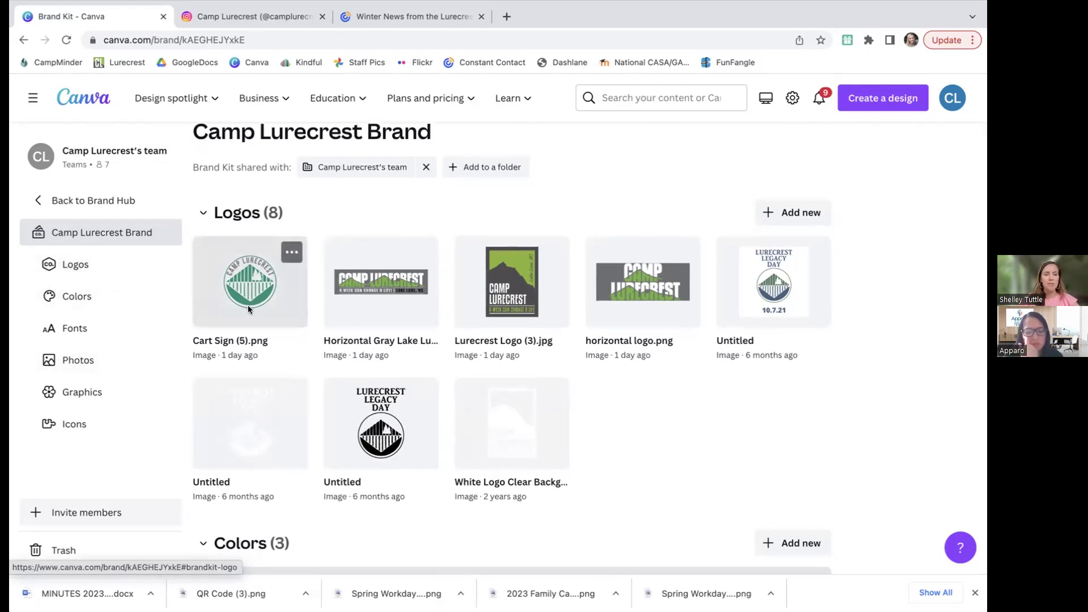
{"action": "scroll", "coordinate": [247, 305], "scroll_direction": "down", "scroll_amount": 12}
{"action": "scroll", "coordinate": [247, 309], "scroll_direction": "down", "scroll_amount": 4}
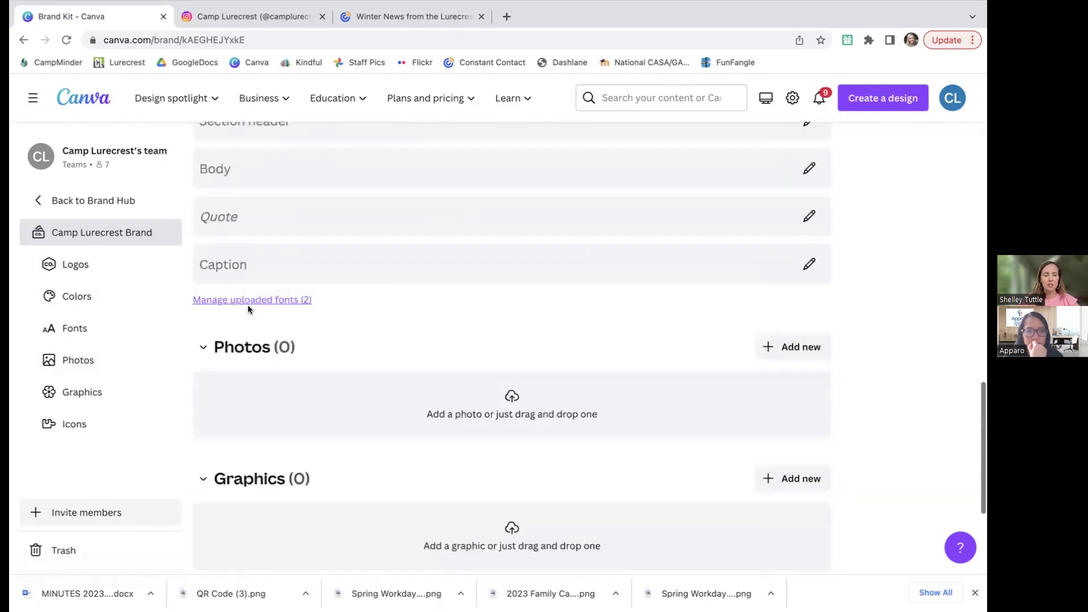
{"action": "scroll", "coordinate": [247, 309], "scroll_direction": "up", "scroll_amount": 5}
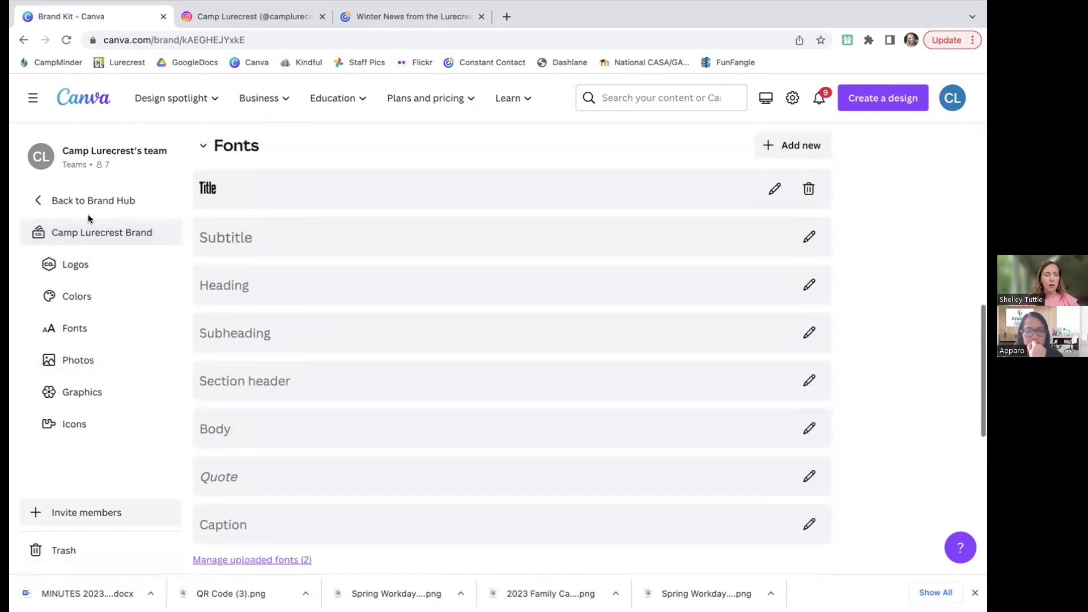
Return to the Brand Hub, view the color, font and design approval controls, and go back to the Brand Kit overview.
{"action": "left_click", "coordinate": [87, 201]}
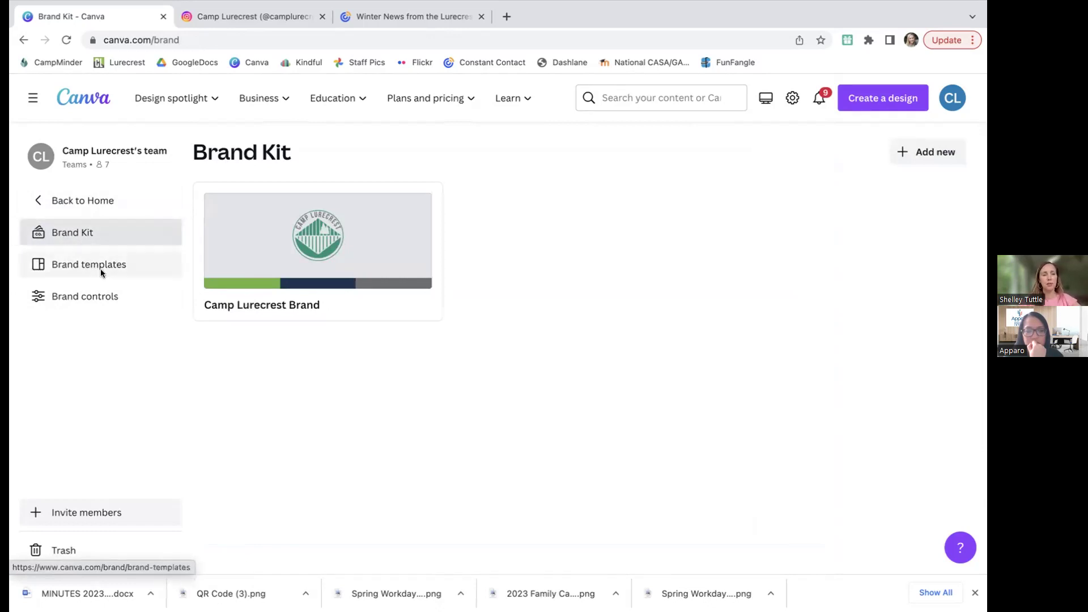
{"action": "left_click", "coordinate": [105, 296]}
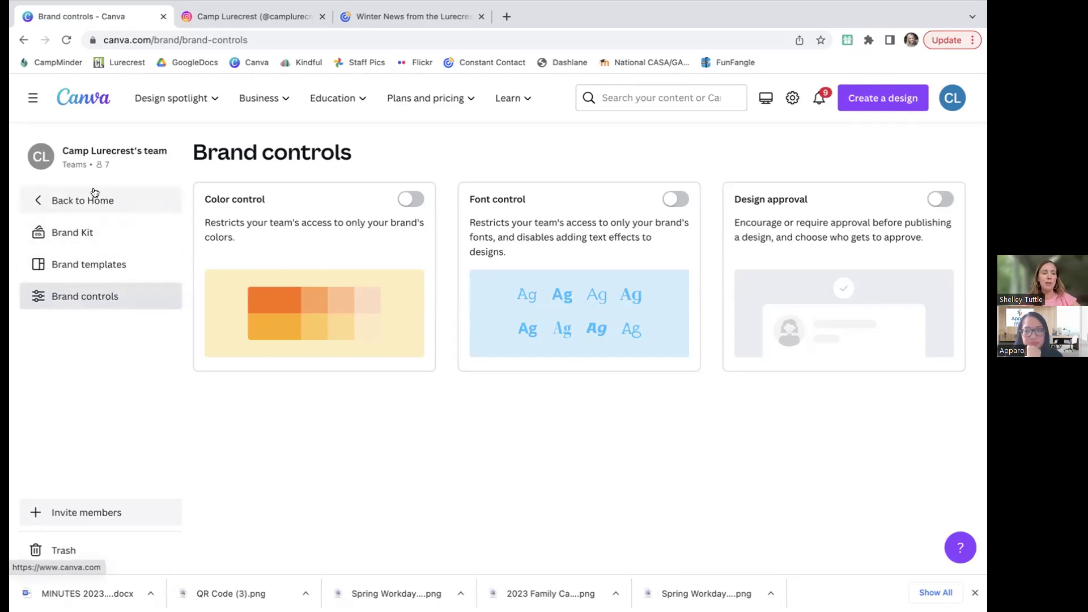
{"action": "left_click", "coordinate": [62, 234]}
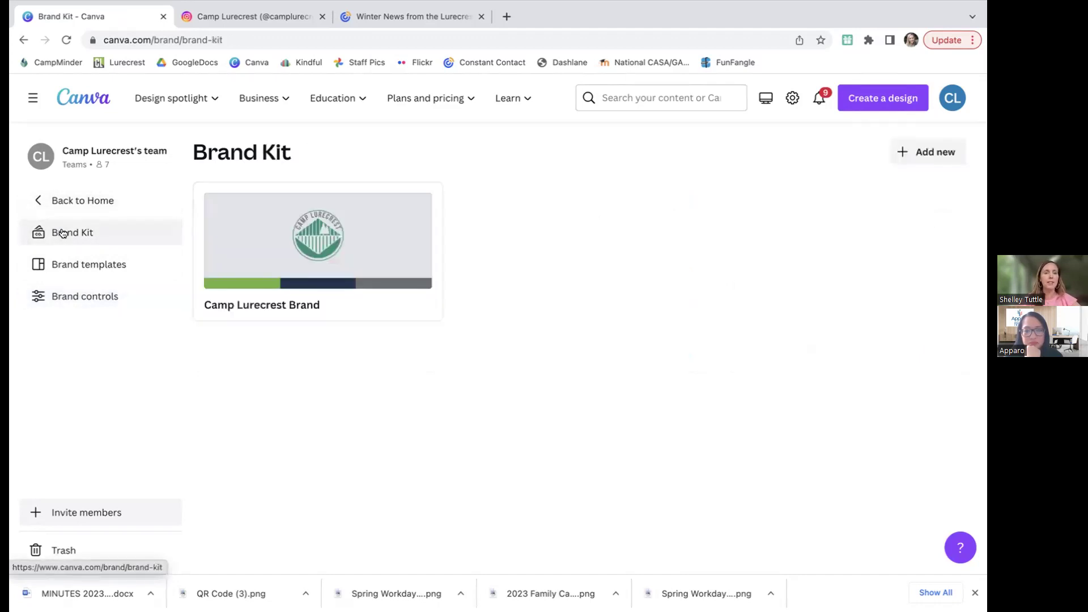
{"action": "mouse_move", "coordinate": [316, 308]}
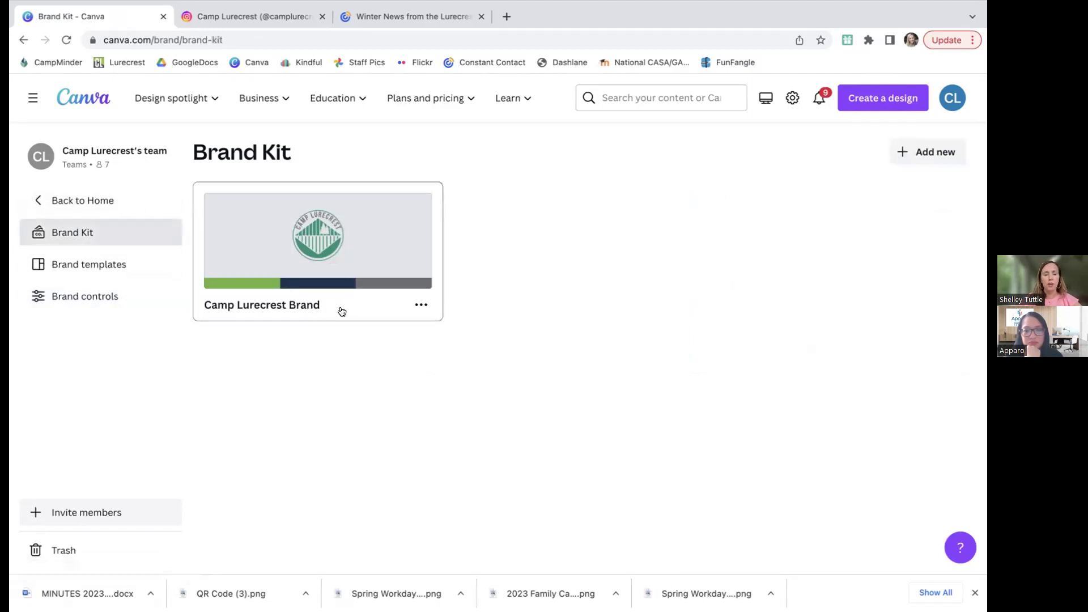
Open the Camp Lurecrest Brand kit, view the options for adding logos, and go down to the Colors section.
{"action": "left_click", "coordinate": [340, 309]}
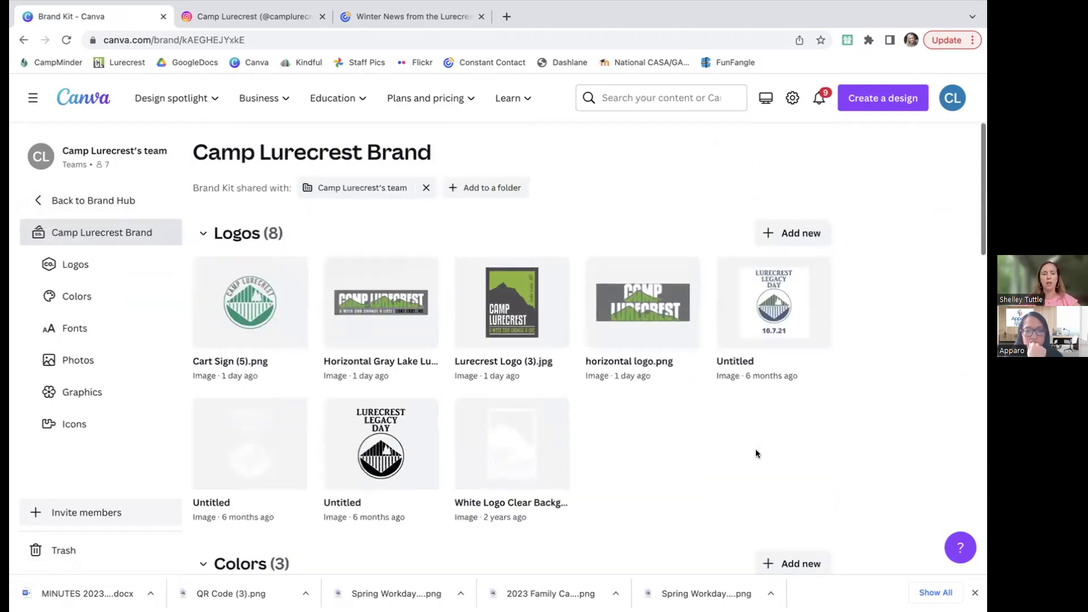
{"action": "left_click", "coordinate": [785, 236]}
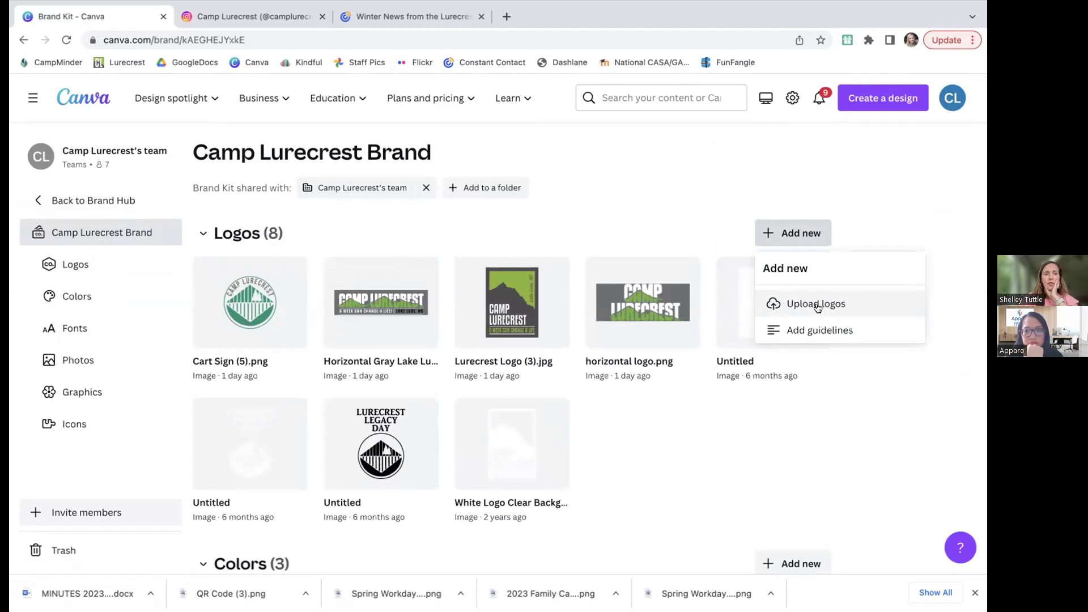
{"action": "scroll", "coordinate": [815, 405], "scroll_direction": "down", "scroll_amount": 3}
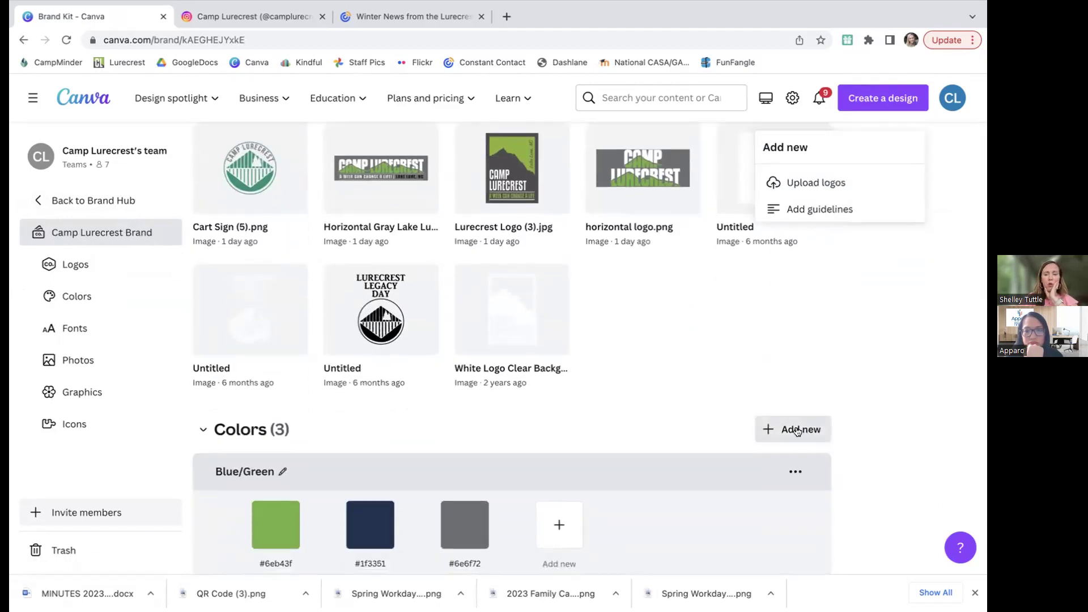
{"action": "left_click", "coordinate": [798, 431]}
{"action": "scroll", "coordinate": [809, 389], "scroll_direction": "down", "scroll_amount": 4}
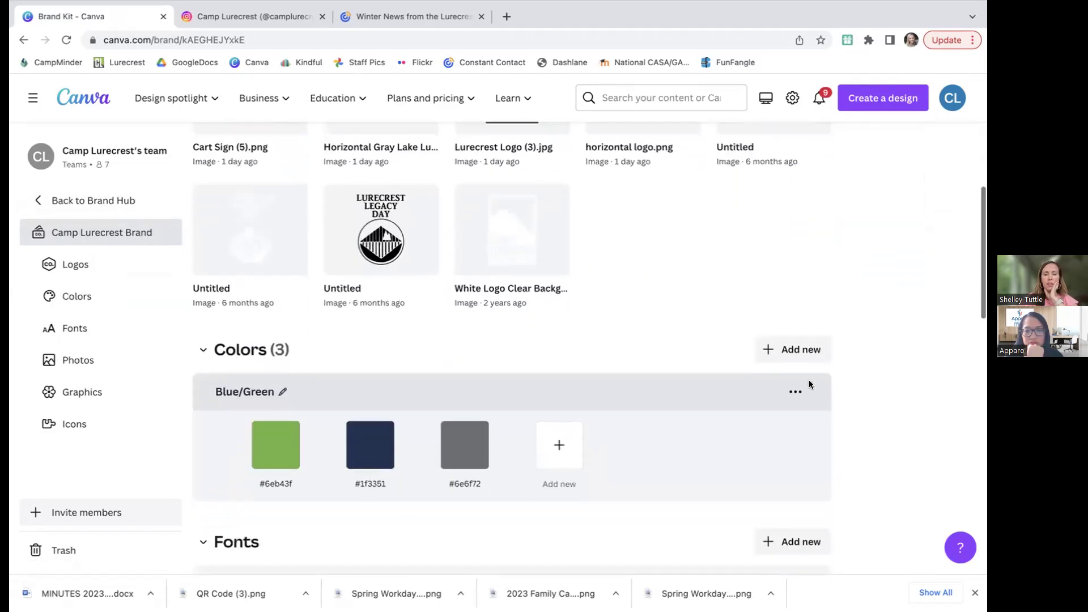
Browse the ready-made color palettes without adding one, and open and discard an empty guidelines box for the colors.
{"action": "left_click", "coordinate": [797, 349]}
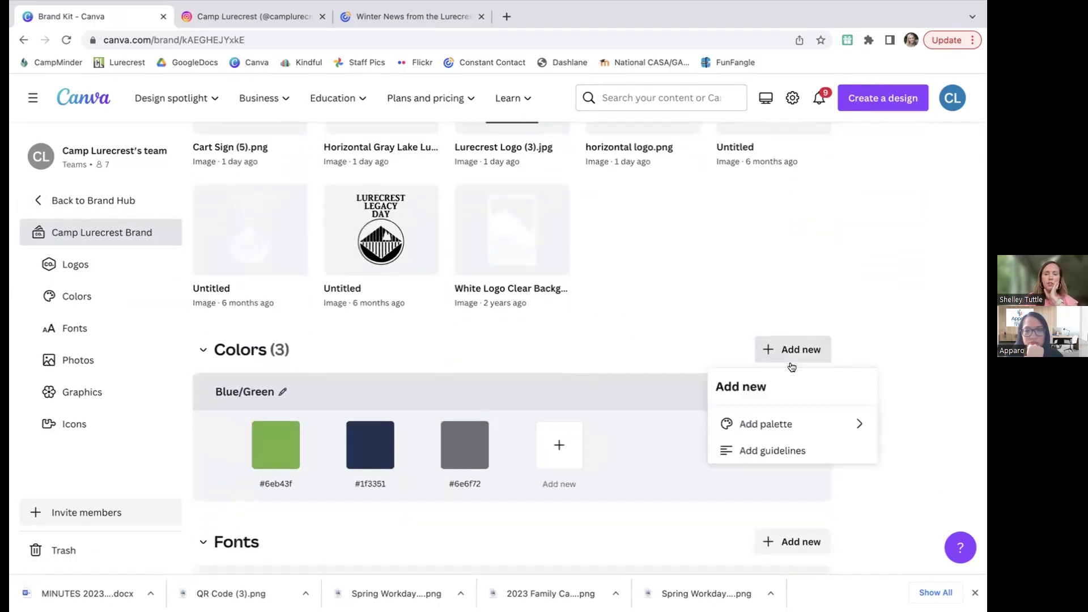
{"action": "left_click", "coordinate": [794, 422]}
{"action": "scroll", "coordinate": [759, 283], "scroll_direction": "down", "scroll_amount": 3}
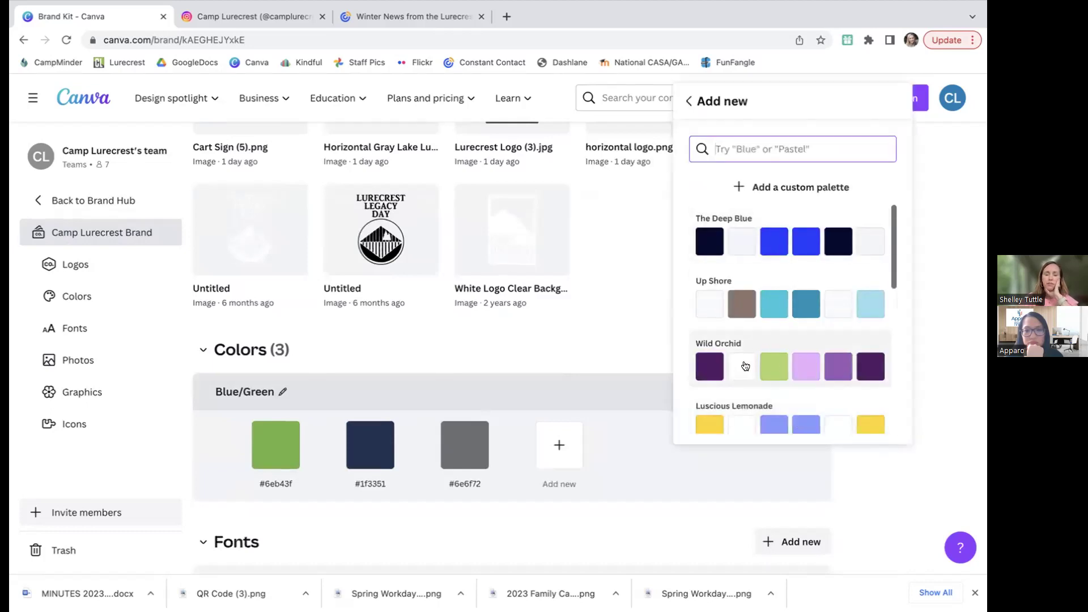
{"action": "scroll", "coordinate": [754, 302], "scroll_direction": "down", "scroll_amount": 3}
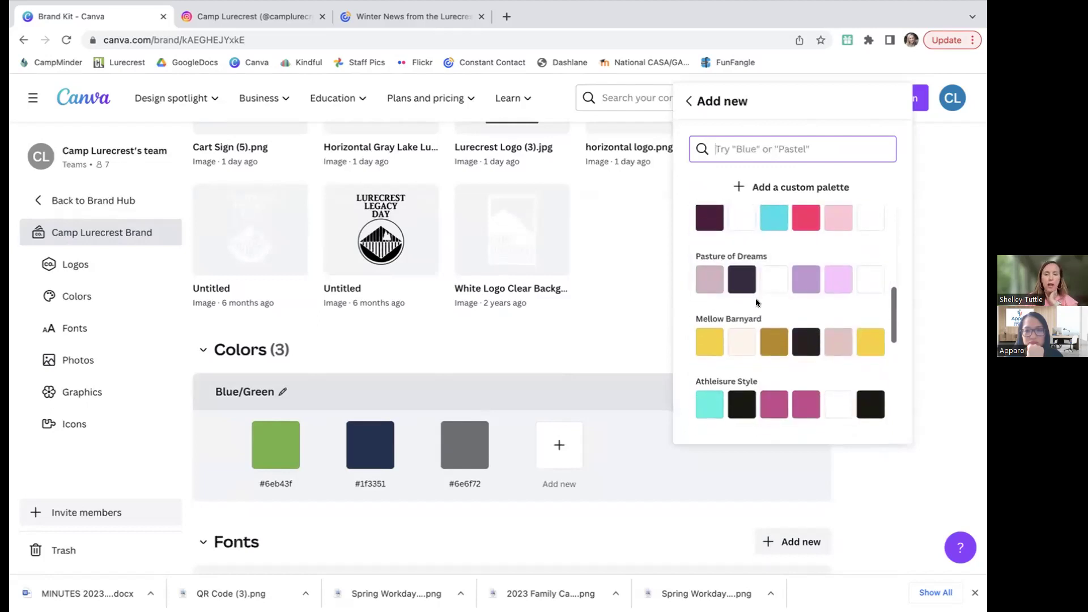
{"action": "left_click", "coordinate": [690, 104]}
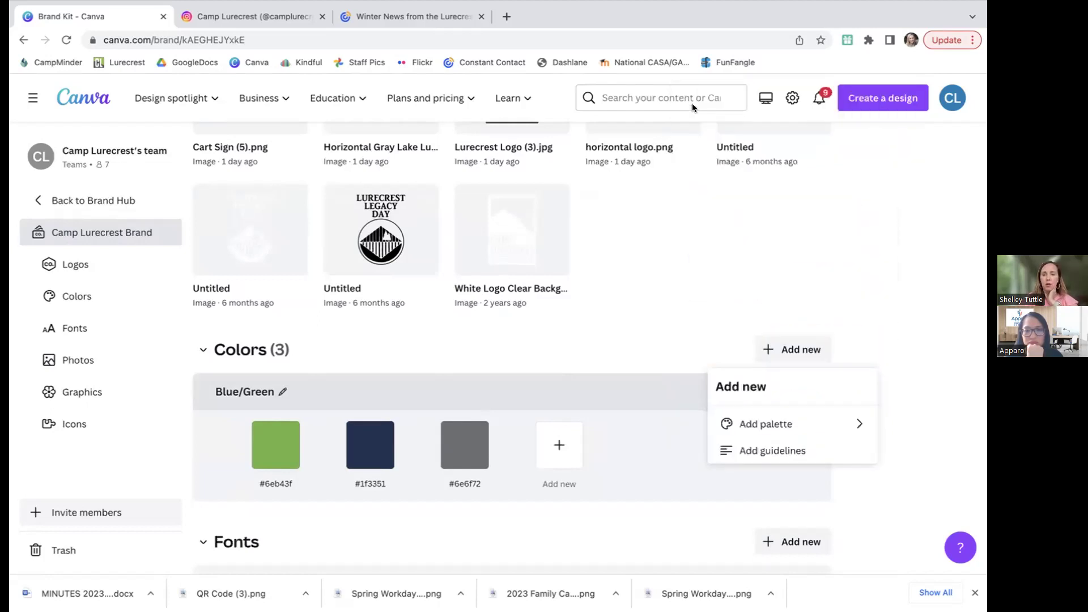
{"action": "left_click", "coordinate": [780, 449]}
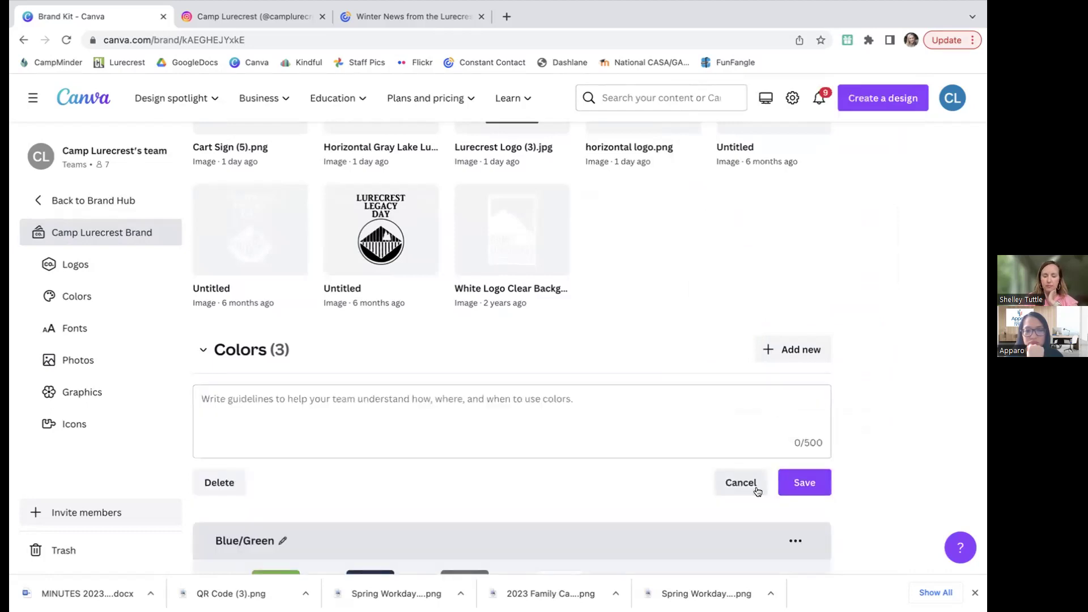
{"action": "left_click", "coordinate": [216, 484]}
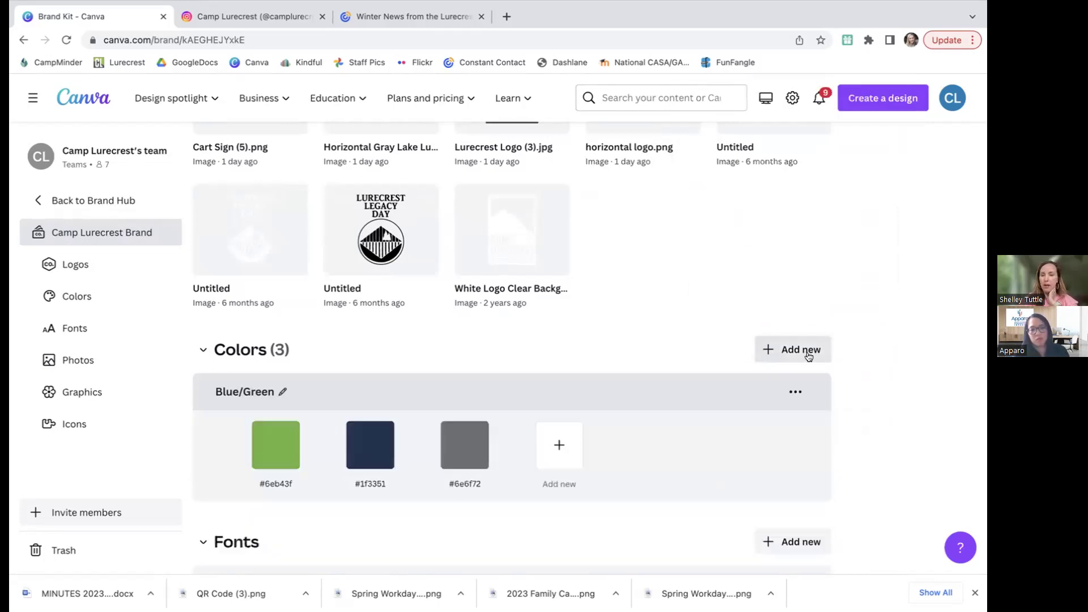
Add an empty custom color palette to the brand kit.
{"action": "left_click", "coordinate": [809, 356]}
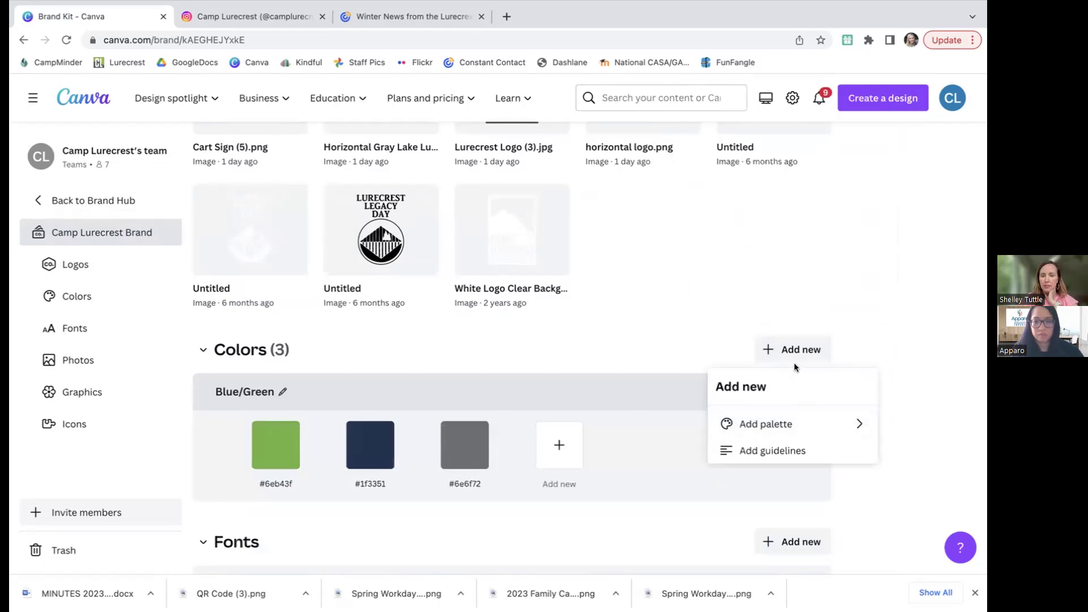
{"action": "left_click", "coordinate": [800, 434]}
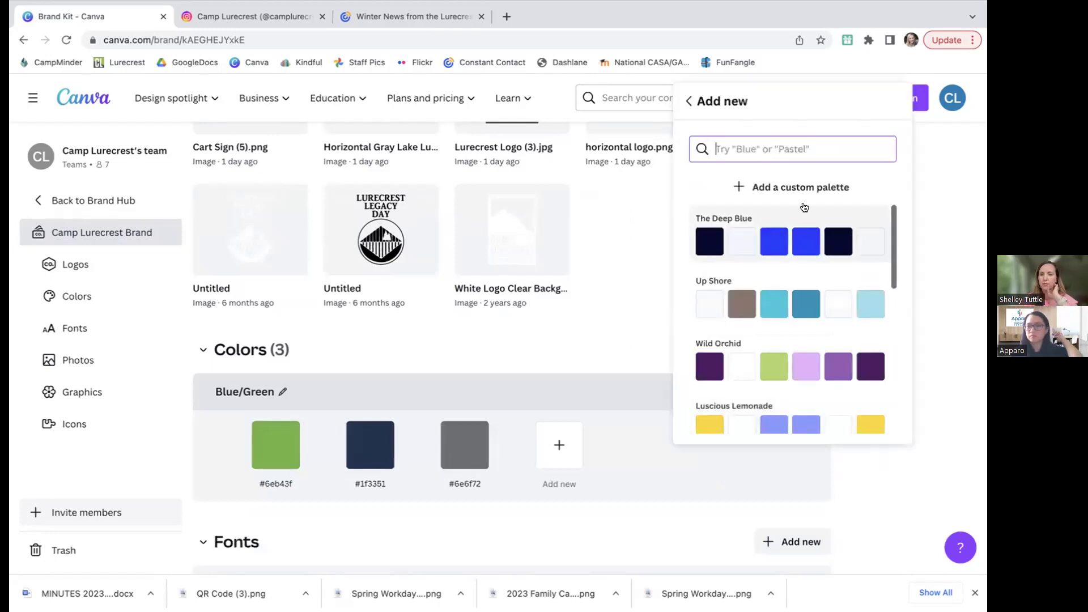
{"action": "left_click", "coordinate": [766, 185]}
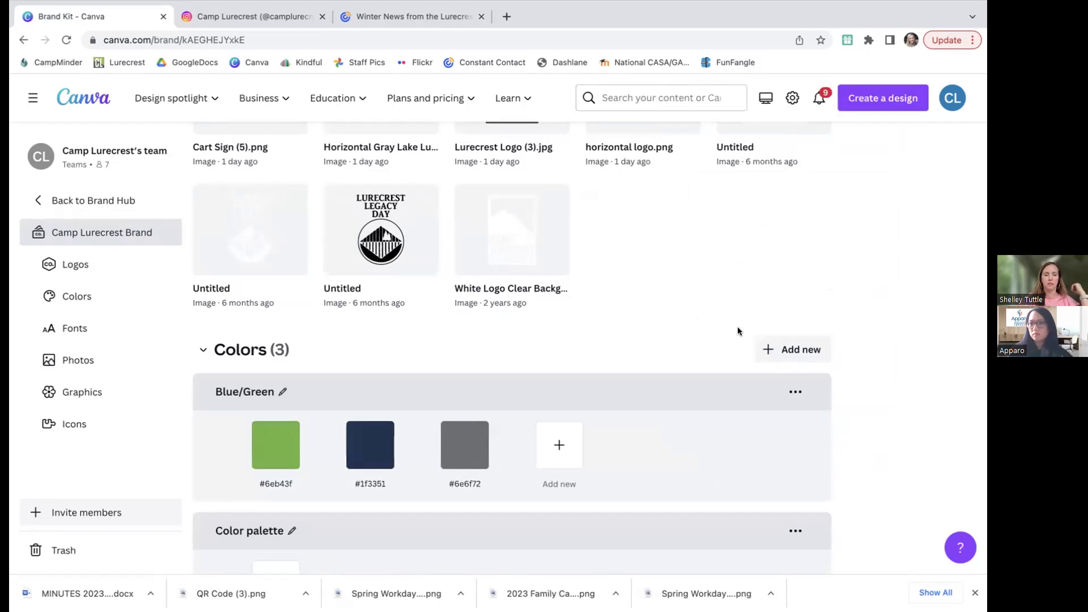
{"action": "scroll", "coordinate": [737, 327], "scroll_direction": "down", "scroll_amount": 3}
{"action": "scroll", "coordinate": [737, 328], "scroll_direction": "up", "scroll_amount": 2}
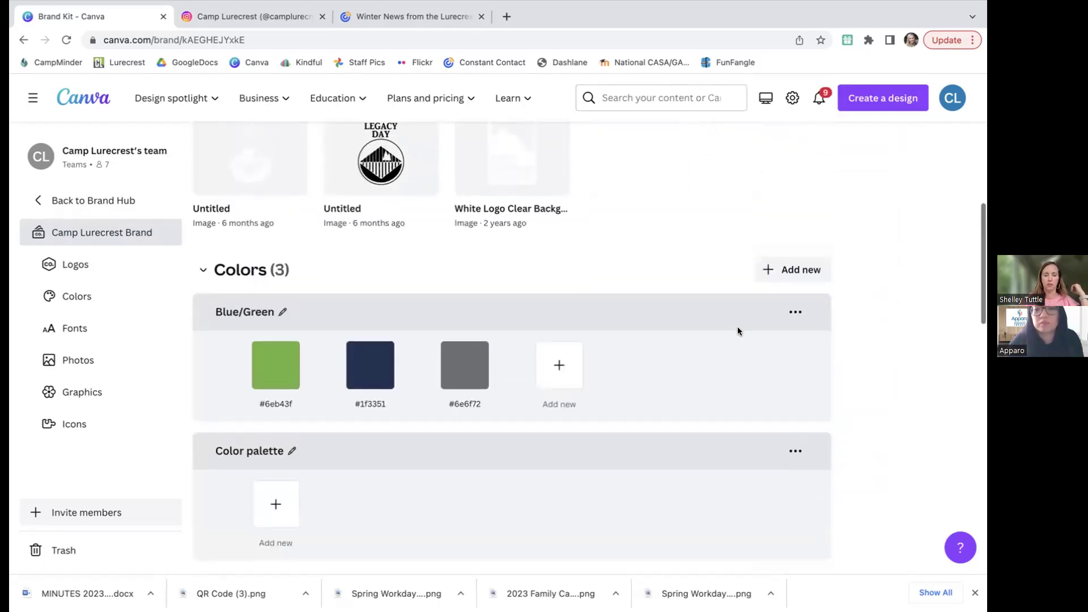
Add a second empty custom palette to the brand's colors.
{"action": "left_click", "coordinate": [793, 271]}
{"action": "left_click", "coordinate": [791, 340]}
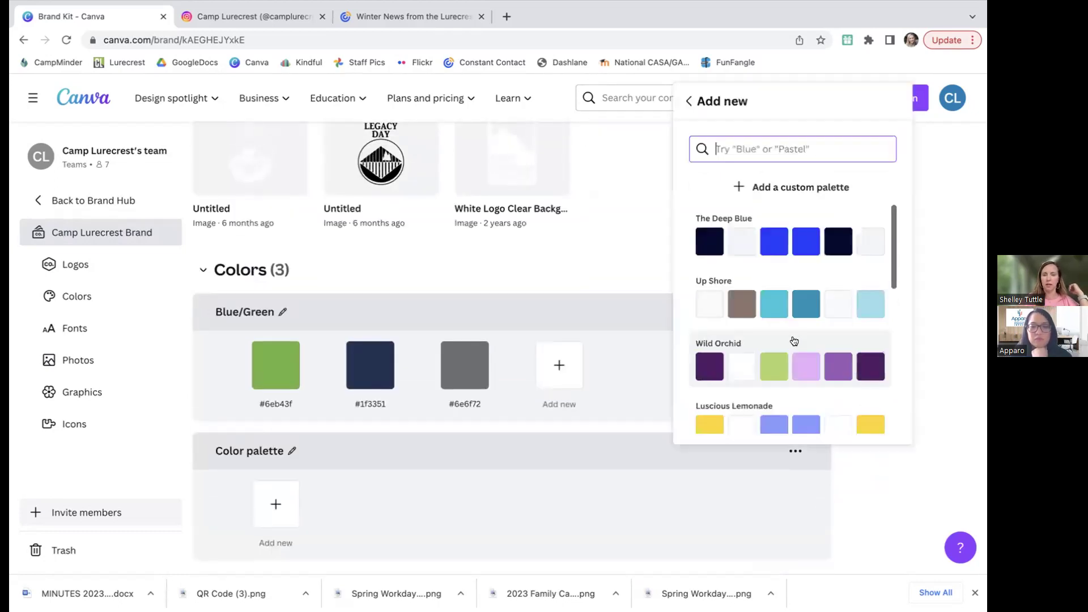
{"action": "left_click", "coordinate": [745, 190]}
{"action": "scroll", "coordinate": [795, 230], "scroll_direction": "down", "scroll_amount": 5}
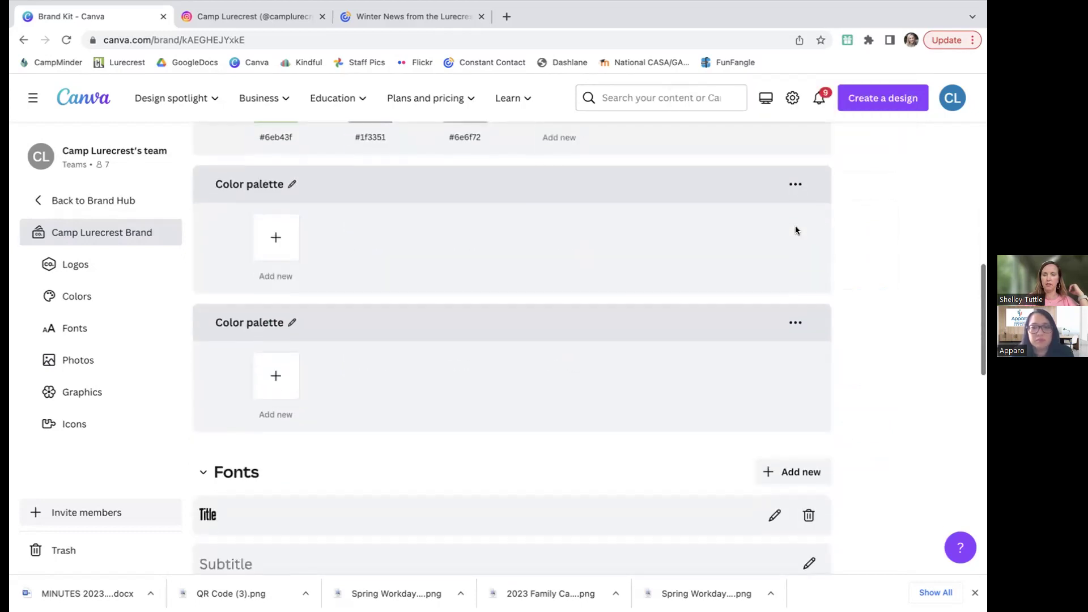
{"action": "scroll", "coordinate": [795, 230], "scroll_direction": "up", "scroll_amount": 5}
Add the color #1D9572 to the Blue/Green palette.
{"action": "mouse_move", "coordinate": [508, 20]}
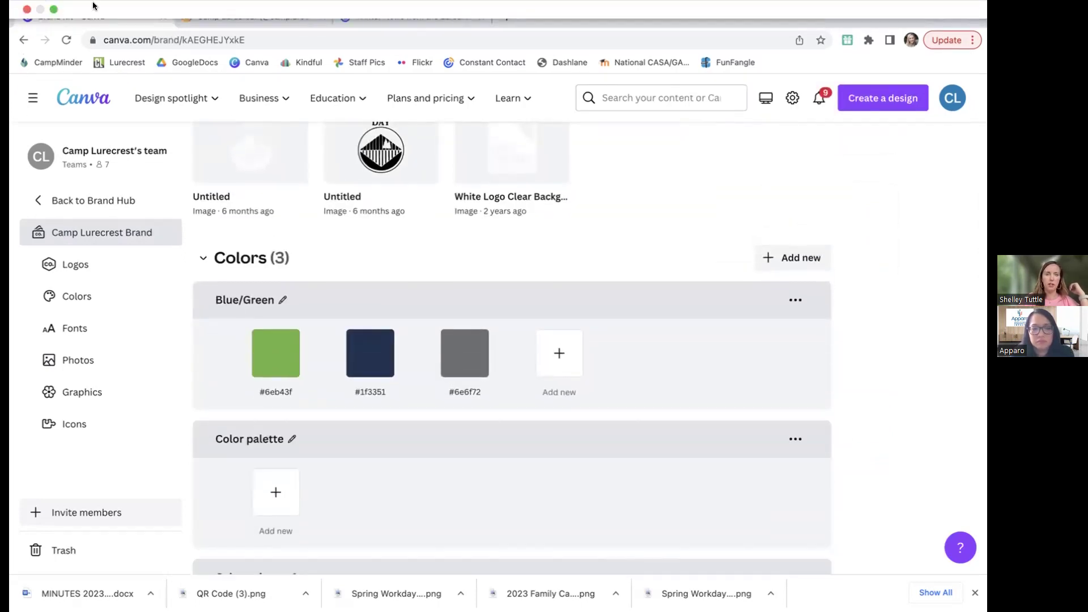
{"action": "scroll", "coordinate": [471, 417], "scroll_direction": "up", "scroll_amount": 1}
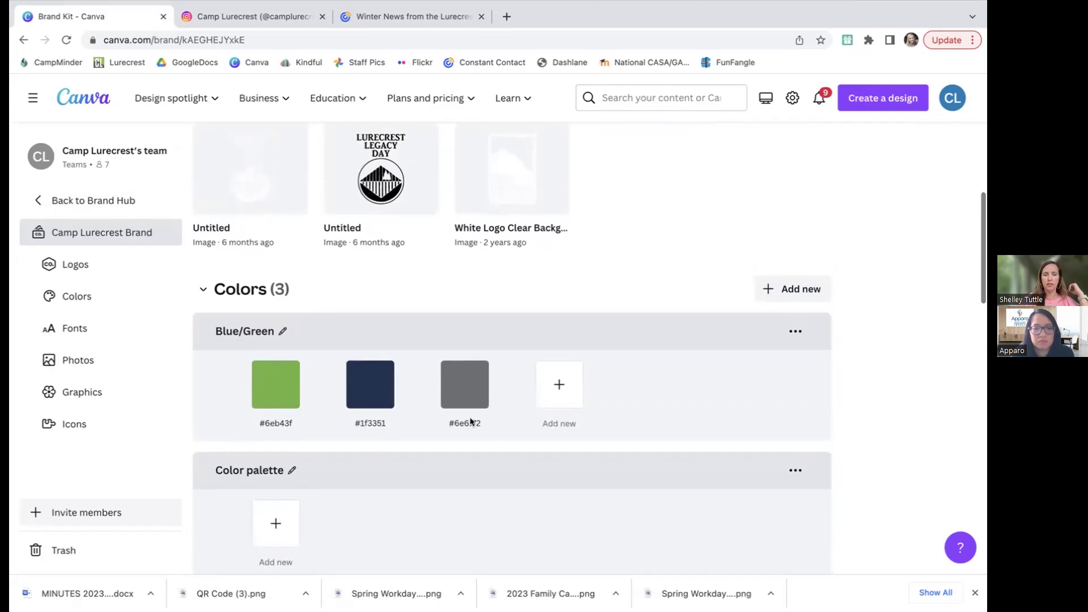
{"action": "left_click", "coordinate": [552, 392]}
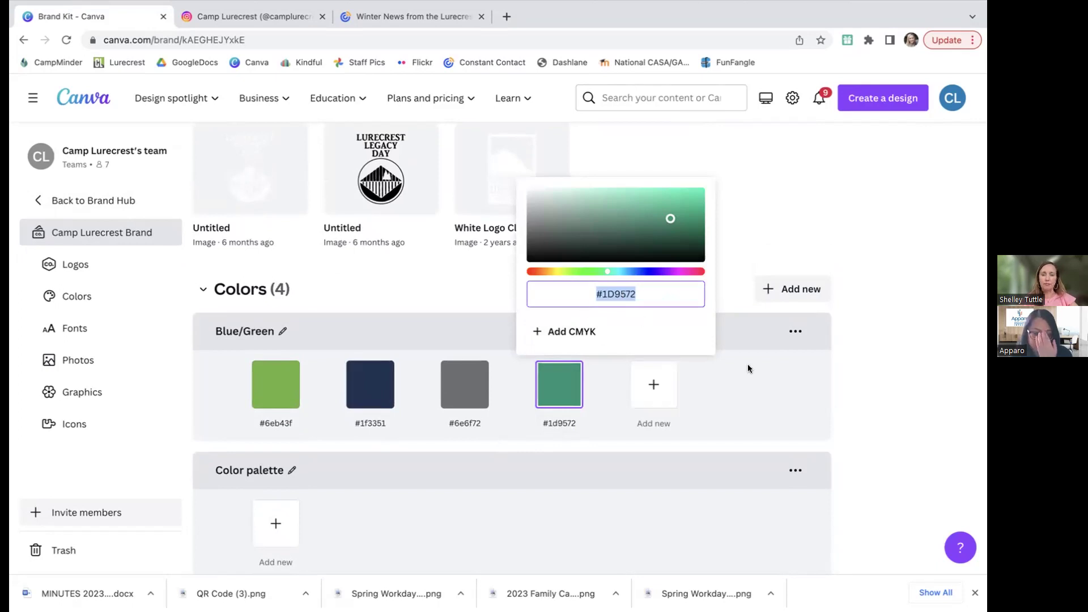
Return to the home page and browse the suggested design types from Doc to Presentation and Graph.
{"action": "left_click", "coordinate": [38, 200]}
{"action": "left_click", "coordinate": [40, 201]}
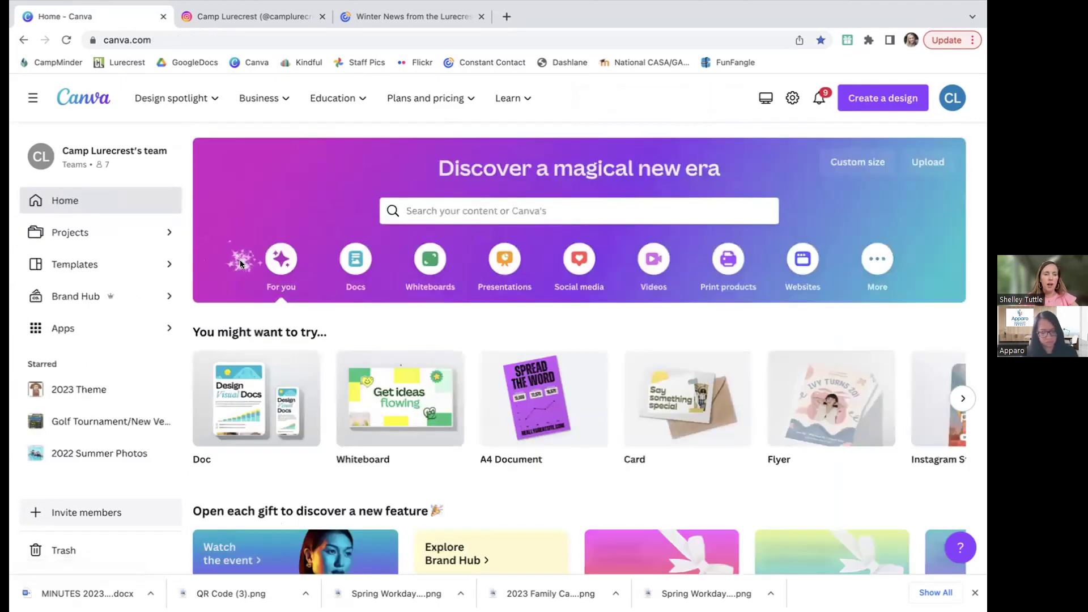
{"action": "mouse_move", "coordinate": [295, 417]}
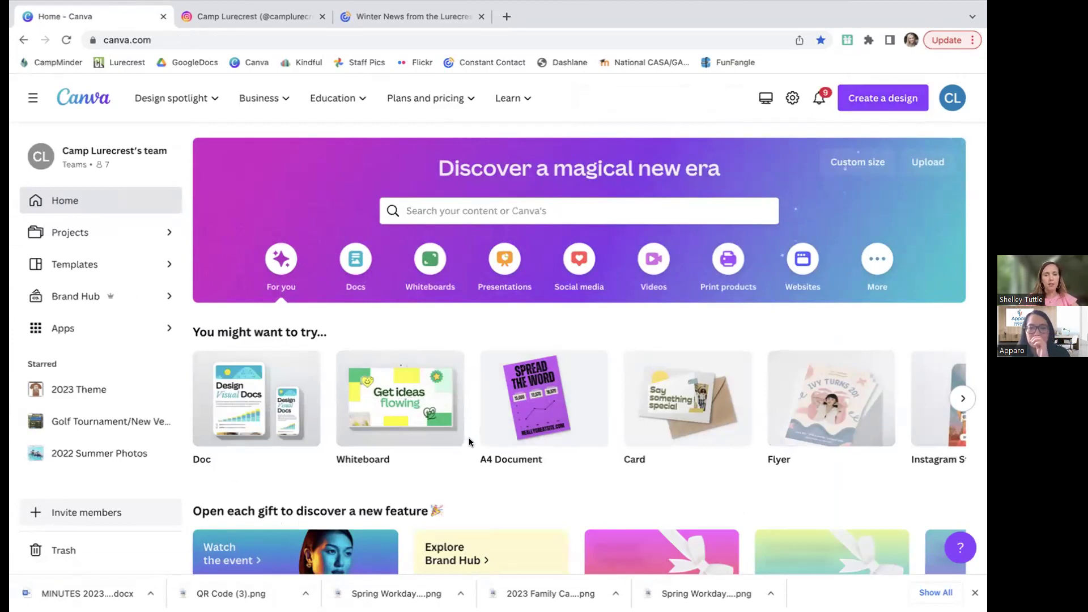
{"action": "scroll", "coordinate": [561, 419], "scroll_direction": "right", "scroll_amount": 2}
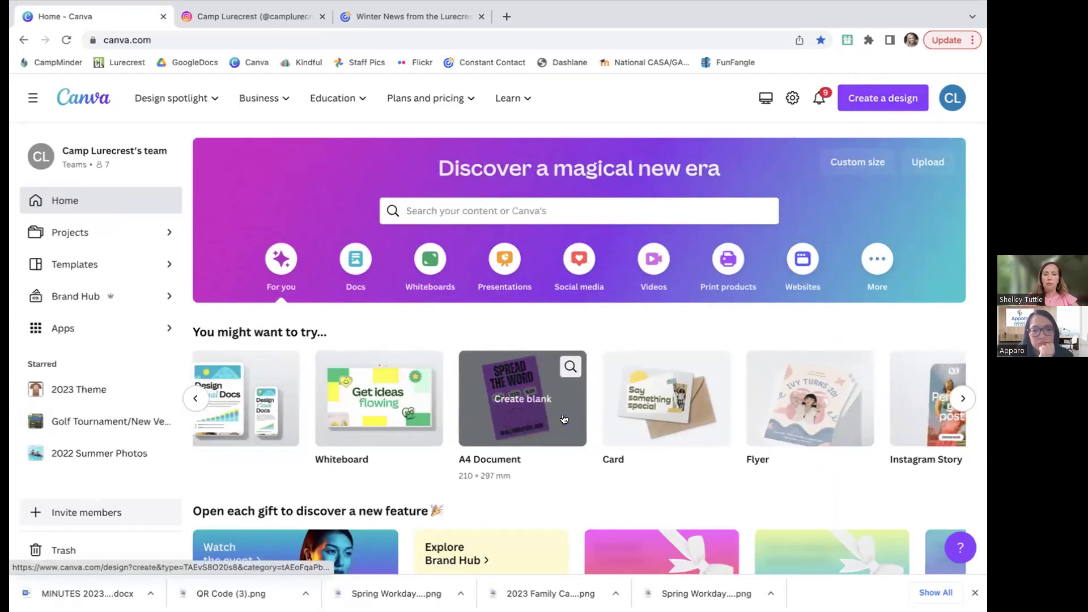
{"action": "scroll", "coordinate": [564, 419], "scroll_direction": "right", "scroll_amount": 7}
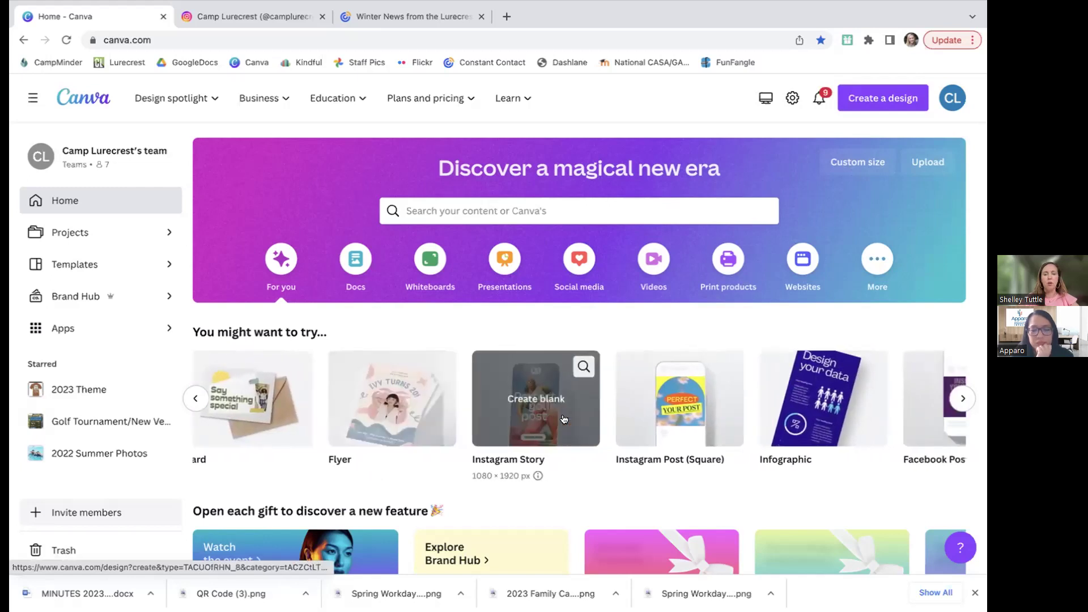
{"action": "scroll", "coordinate": [820, 417], "scroll_direction": "right", "scroll_amount": 2}
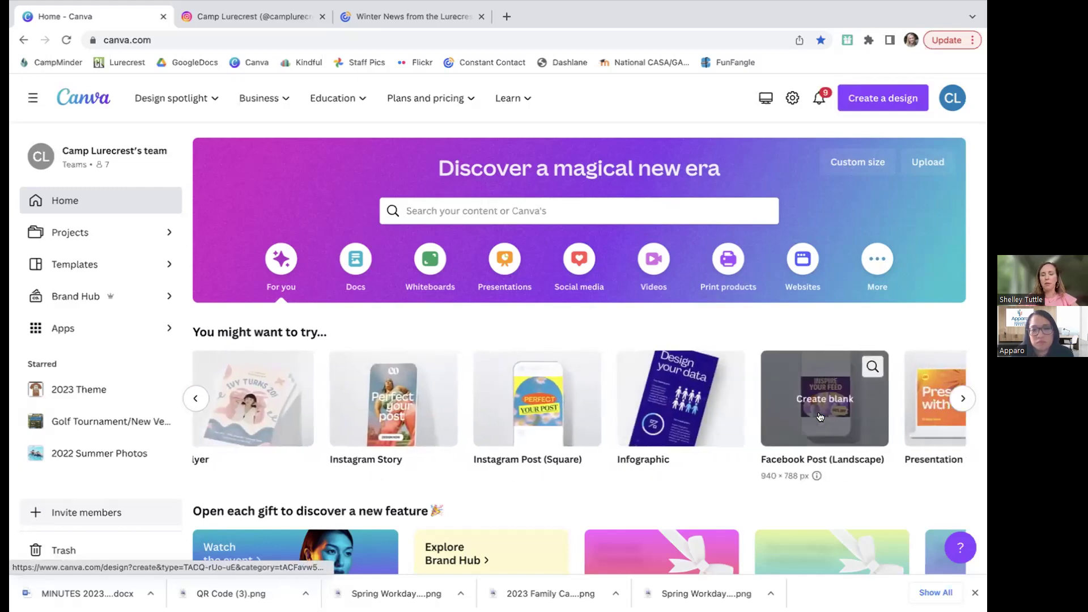
{"action": "scroll", "coordinate": [820, 417], "scroll_direction": "right", "scroll_amount": 1}
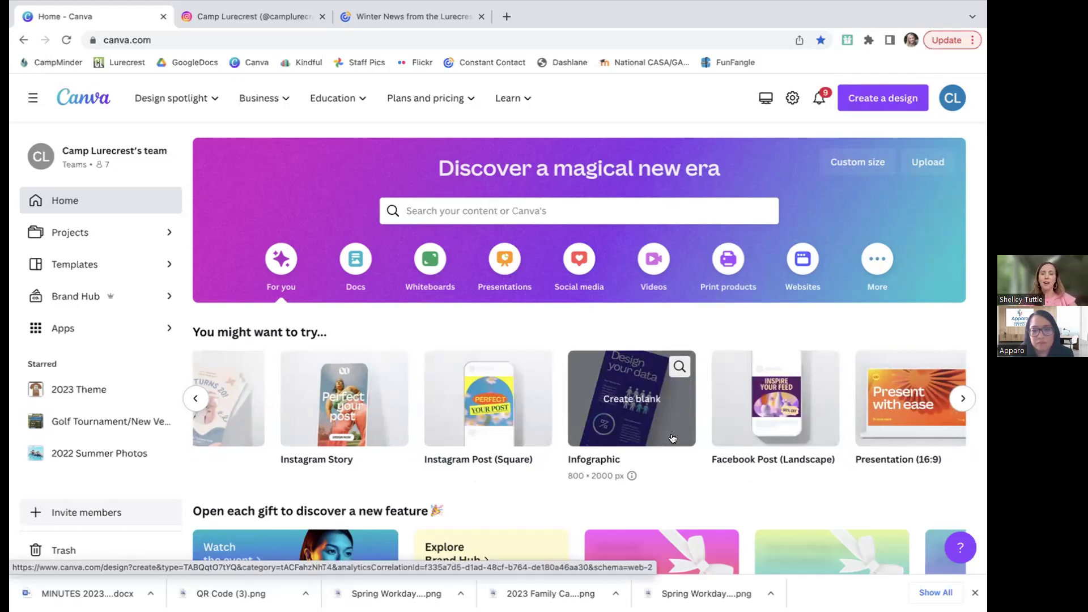
{"action": "scroll", "coordinate": [672, 438], "scroll_direction": "right", "scroll_amount": 4}
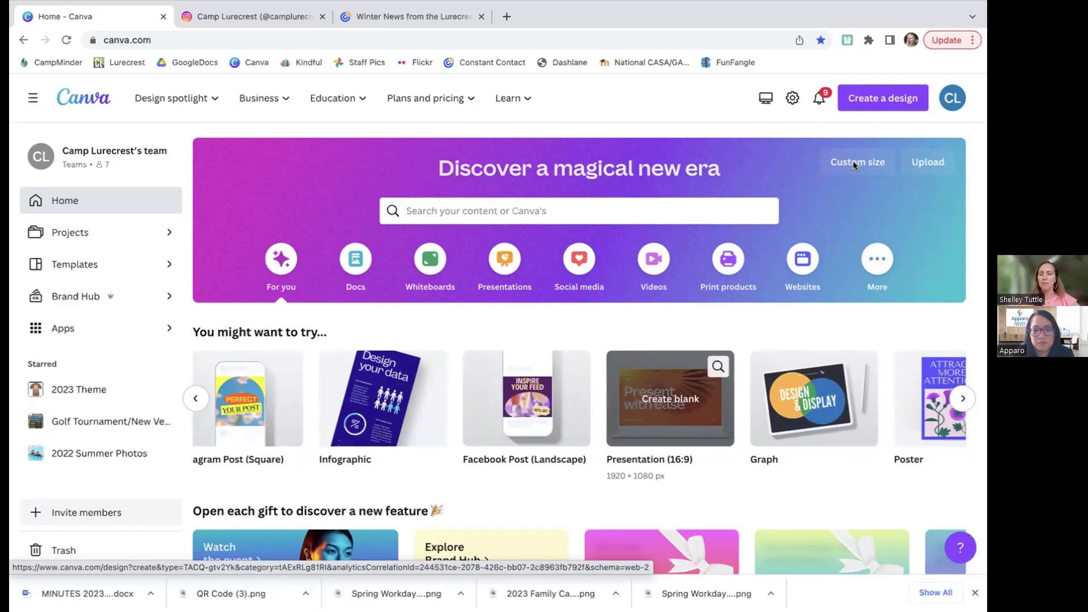
Look through the full list of design types for a new design, from Doc to Social Media, and close it without choosing one.
{"action": "left_click", "coordinate": [870, 100]}
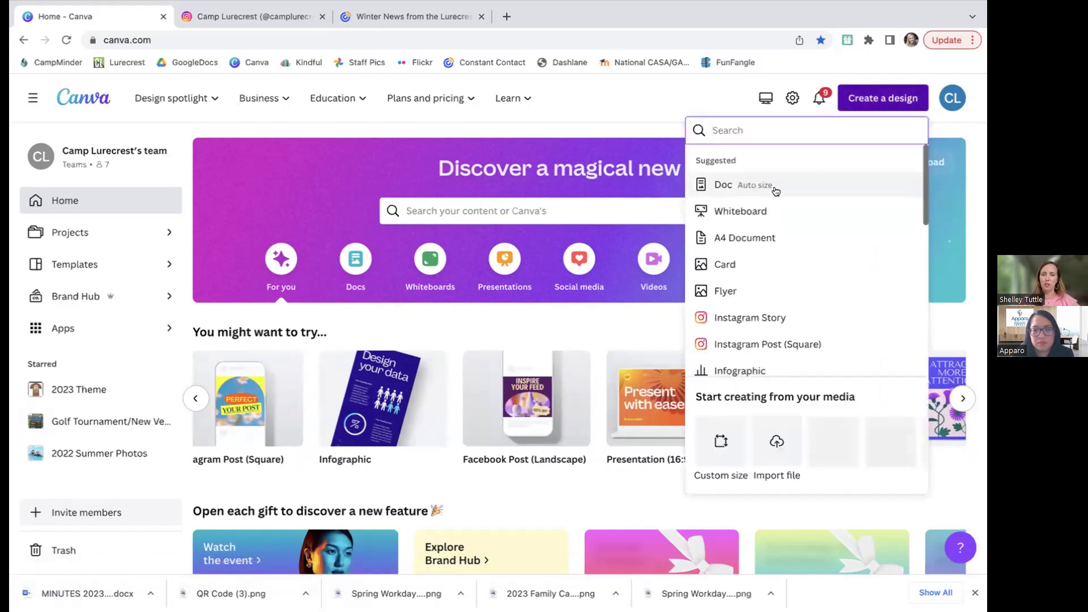
{"action": "scroll", "coordinate": [763, 186], "scroll_direction": "down", "scroll_amount": 1}
{"action": "scroll", "coordinate": [763, 185], "scroll_direction": "down", "scroll_amount": 2}
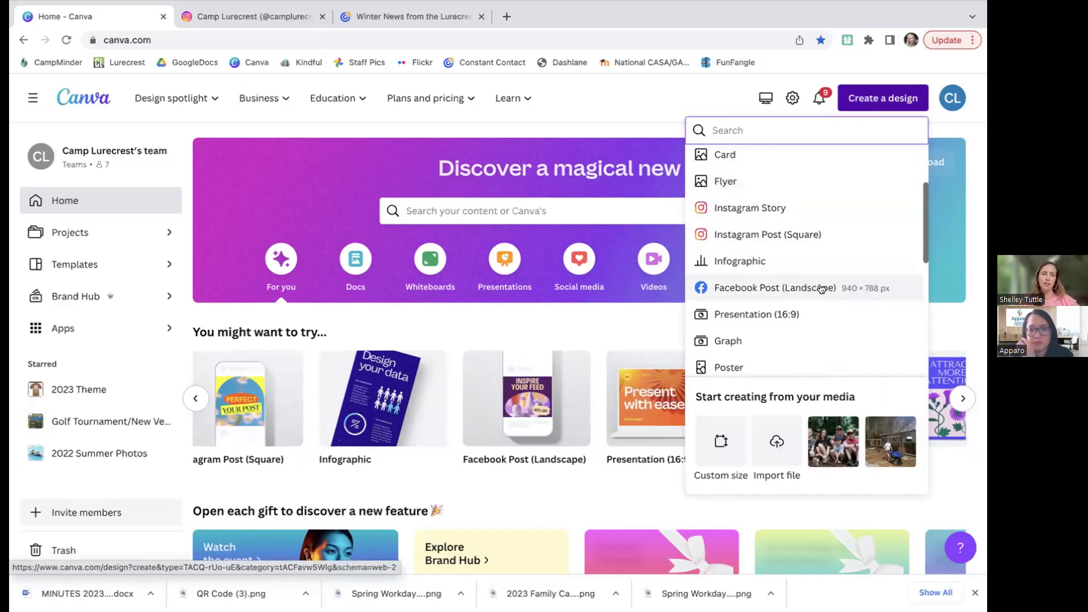
{"action": "scroll", "coordinate": [821, 289], "scroll_direction": "down", "scroll_amount": 3}
{"action": "scroll", "coordinate": [822, 289], "scroll_direction": "down", "scroll_amount": 1}
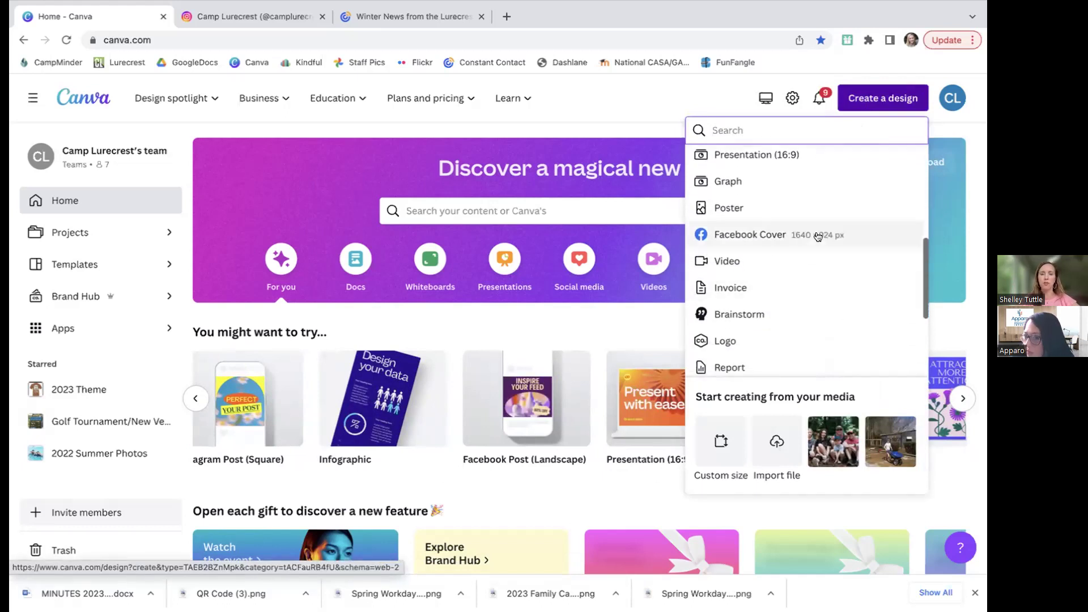
{"action": "scroll", "coordinate": [818, 237], "scroll_direction": "down", "scroll_amount": 2}
{"action": "scroll", "coordinate": [818, 237], "scroll_direction": "down", "scroll_amount": 2}
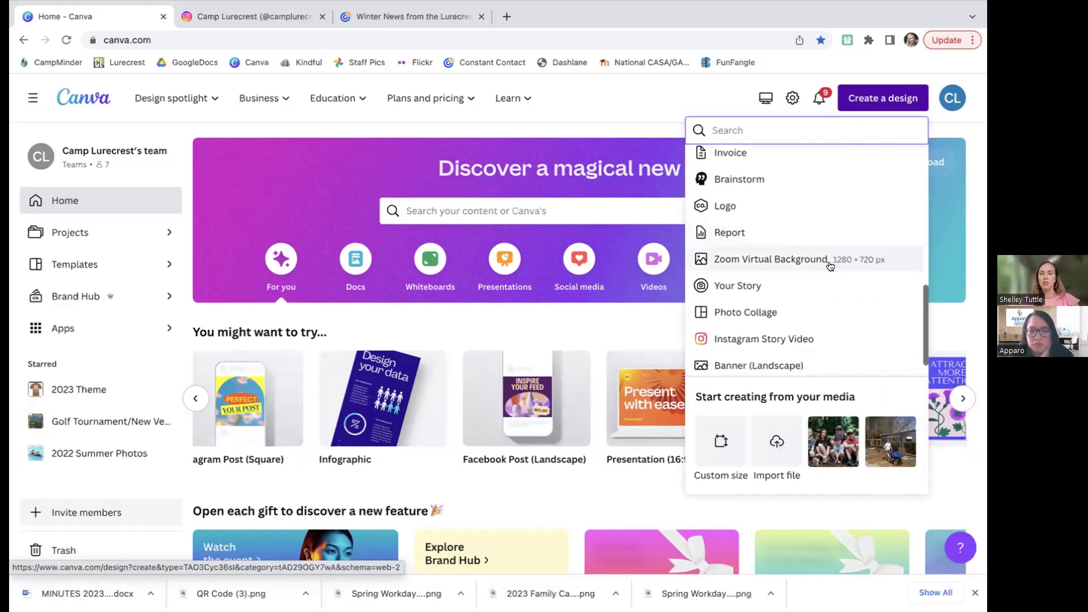
{"action": "scroll", "coordinate": [831, 272], "scroll_direction": "down", "scroll_amount": 1}
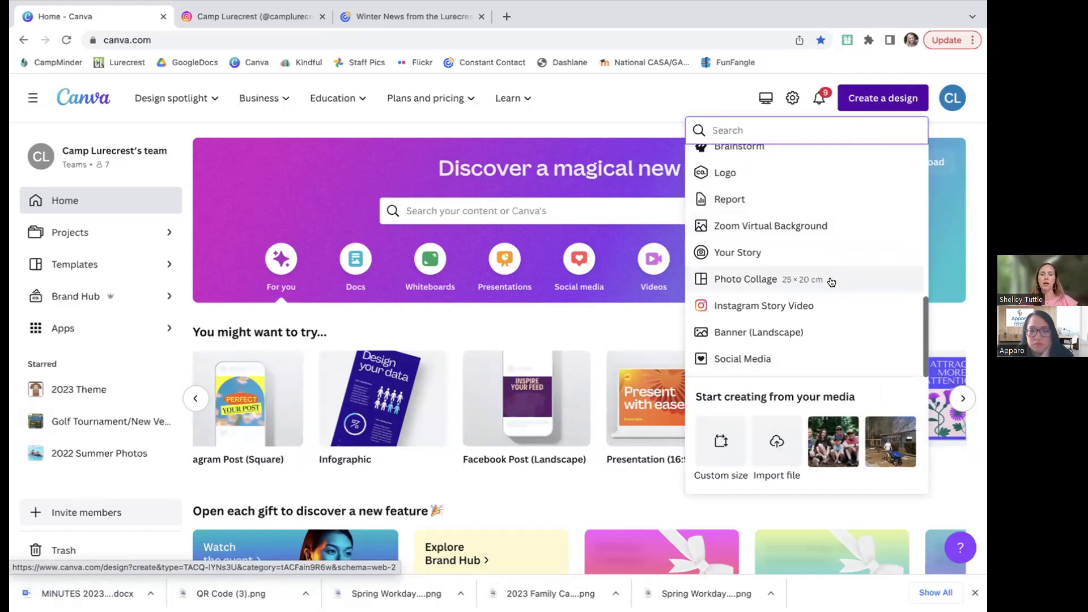
{"action": "scroll", "coordinate": [832, 283], "scroll_direction": "down", "scroll_amount": 1}
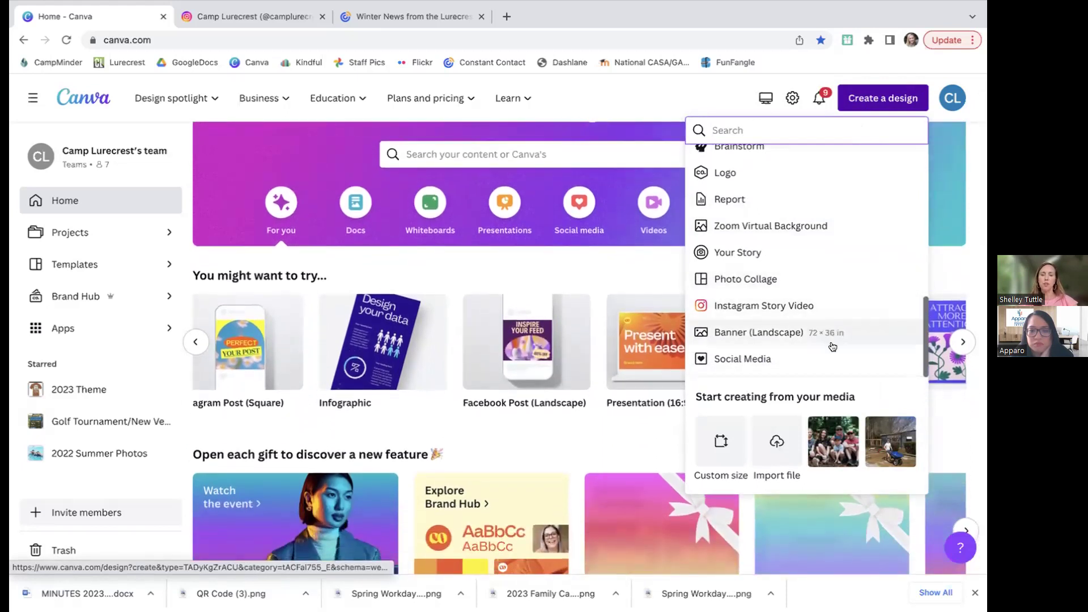
{"action": "scroll", "coordinate": [839, 340], "scroll_direction": "down", "scroll_amount": 1}
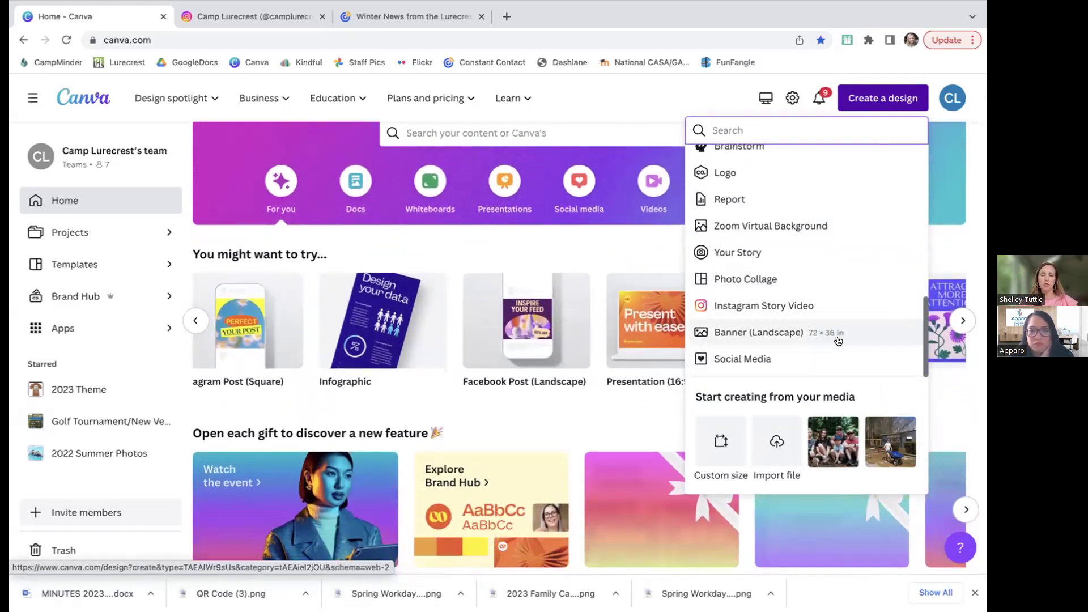
{"action": "scroll", "coordinate": [839, 340], "scroll_direction": "up", "scroll_amount": 5}
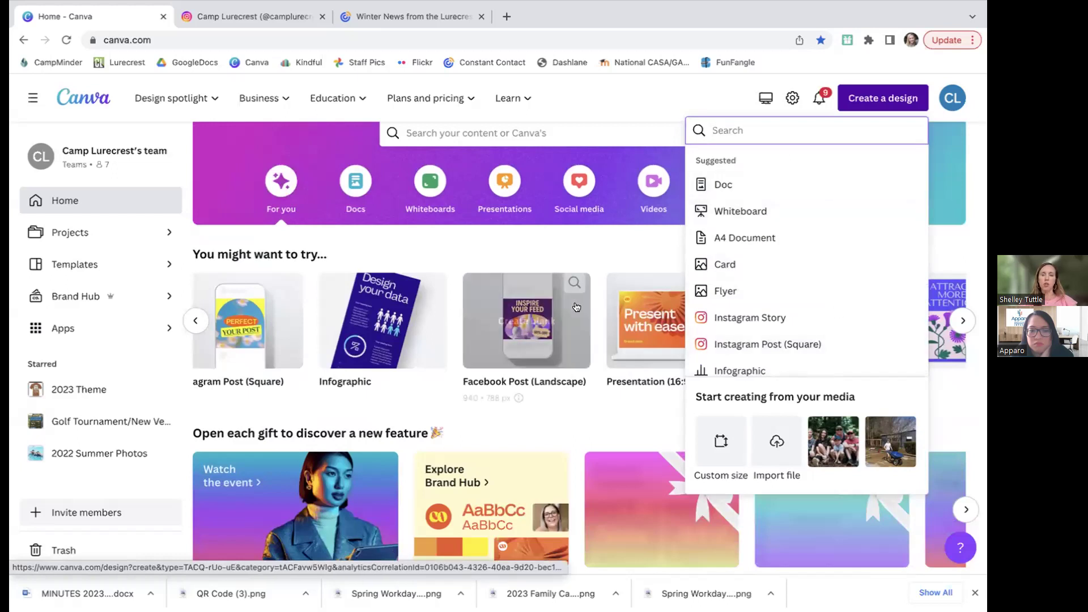
{"action": "left_click", "coordinate": [596, 253]}
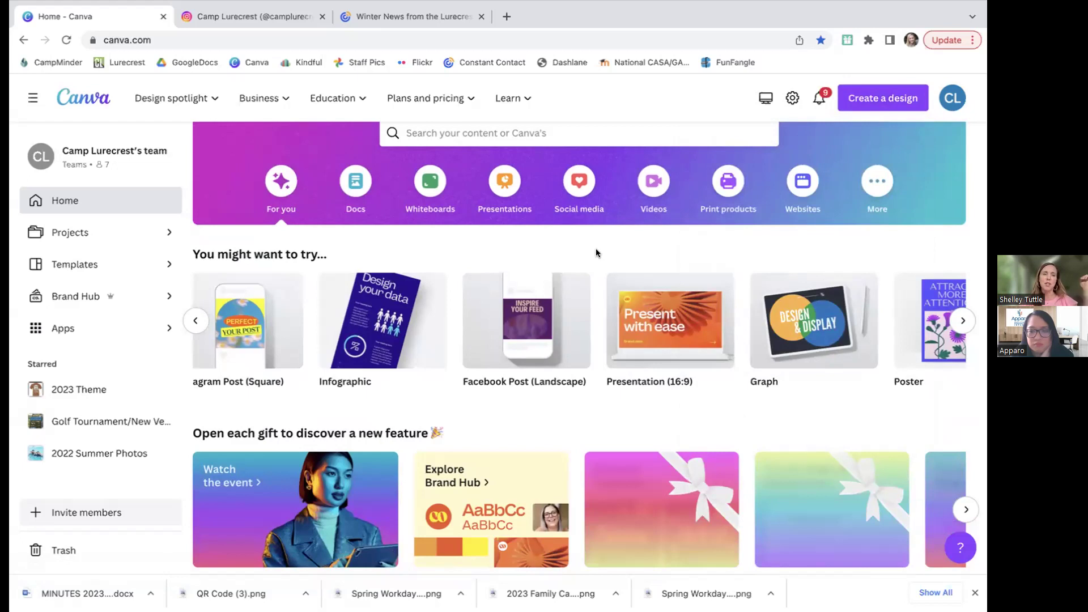
Search the team's own projects for "giving tuesday" from the home page, and return to the home page.
{"action": "mouse_move", "coordinate": [574, 355]}
{"action": "scroll", "coordinate": [572, 355], "scroll_direction": "down", "scroll_amount": 2}
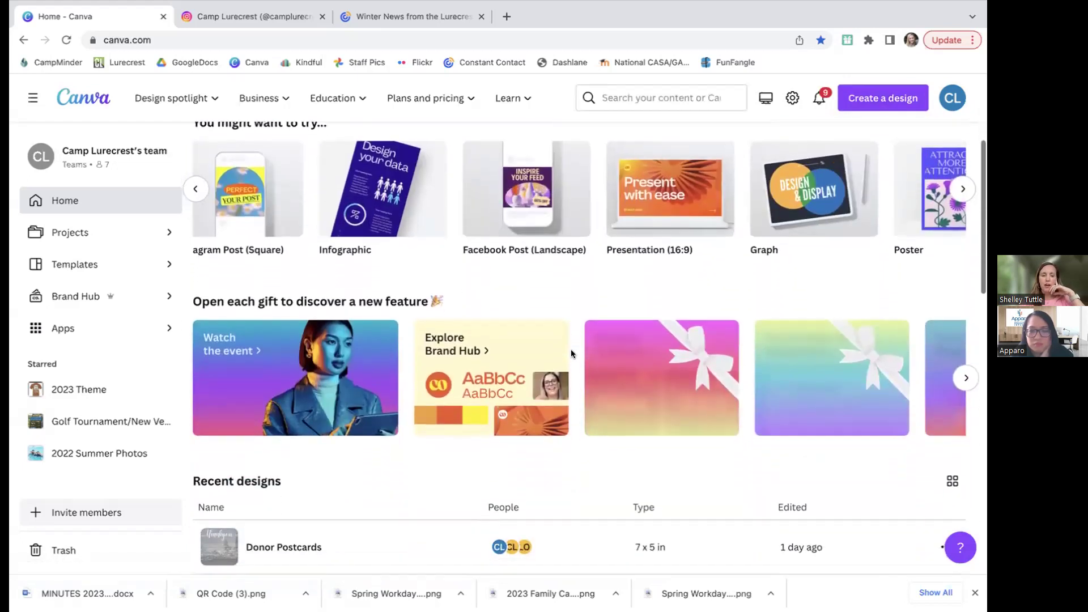
{"action": "scroll", "coordinate": [573, 355], "scroll_direction": "up", "scroll_amount": 3}
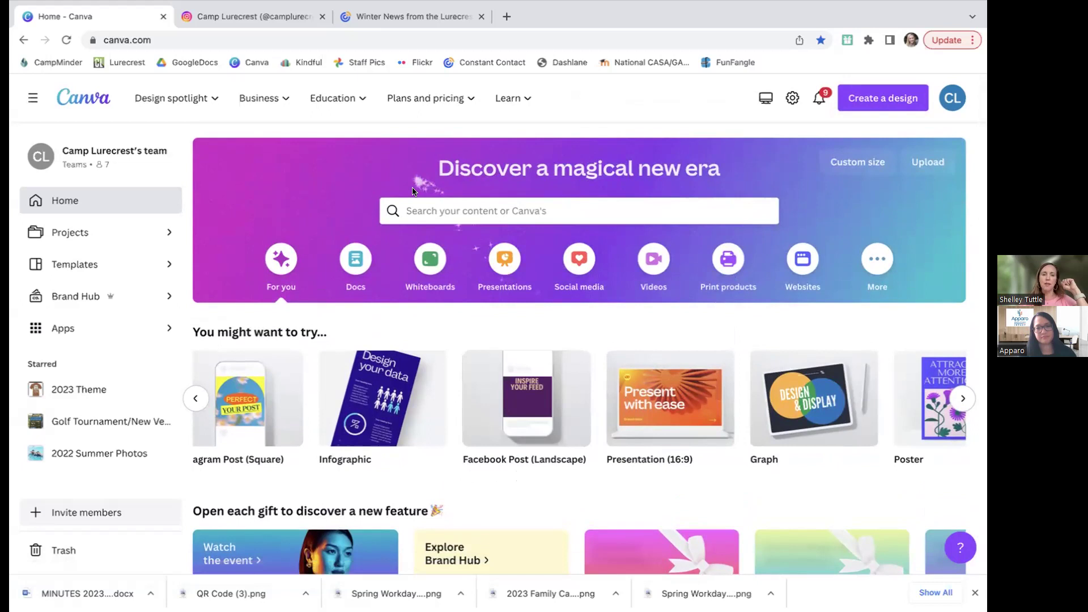
{"action": "left_click", "coordinate": [420, 214]}
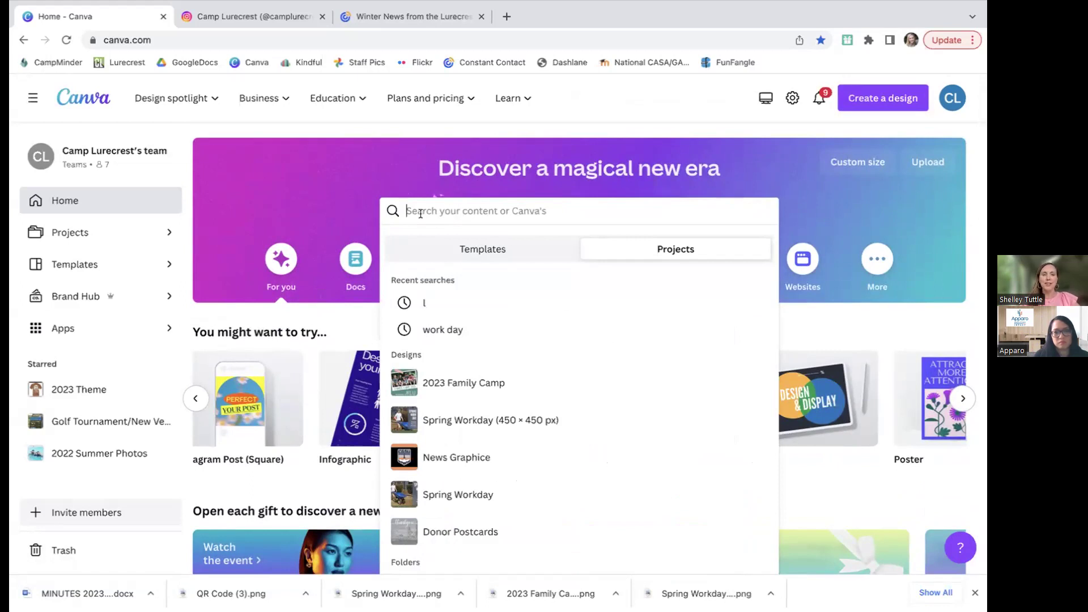
{"action": "type", "text": "gib"}
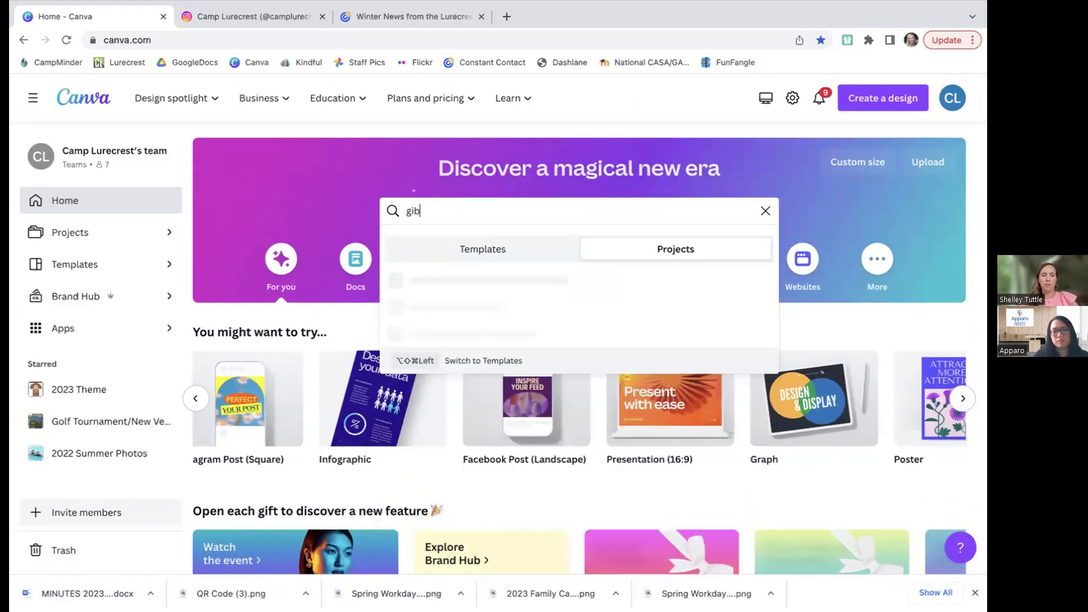
{"action": "key", "text": "BackSpace"}
{"action": "type", "text": "ving tuesday"}
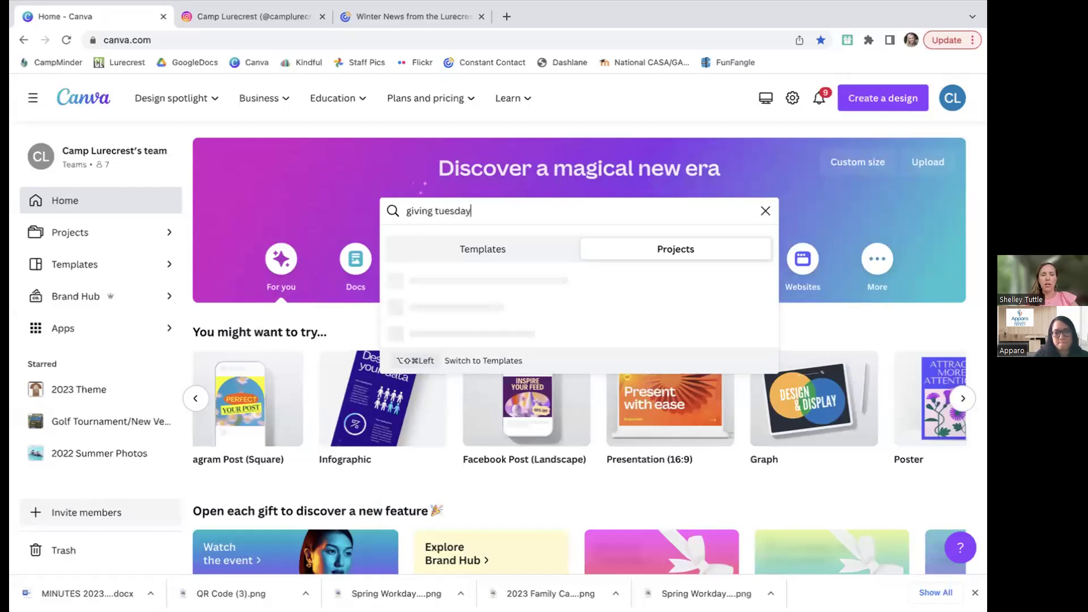
{"action": "key", "text": "Return"}
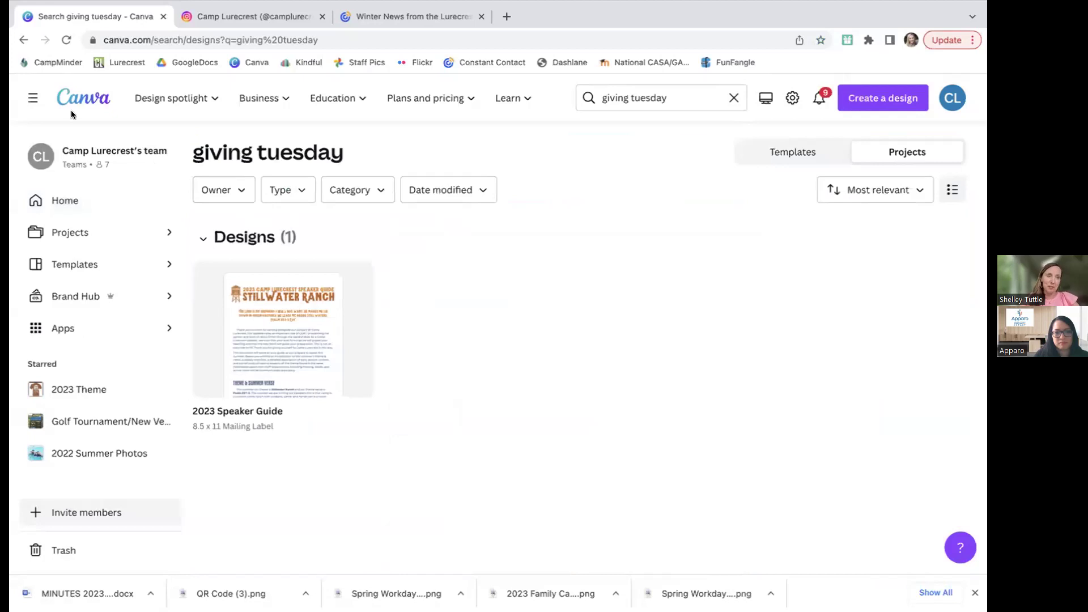
{"action": "left_click", "coordinate": [24, 41]}
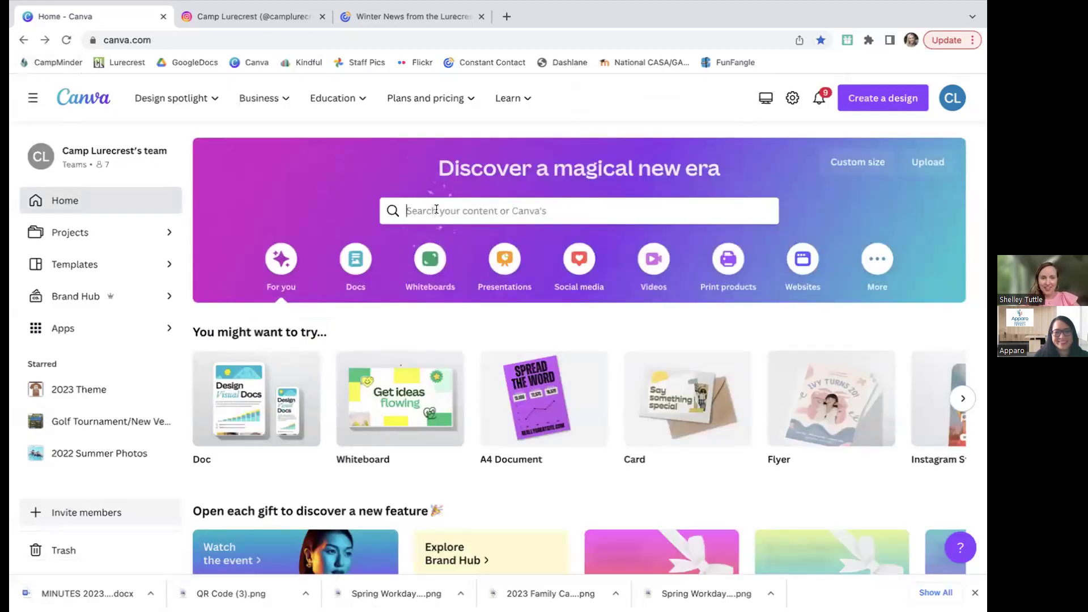
Search the templates instead of the projects for "giving tuesday".
{"action": "left_click", "coordinate": [437, 210]}
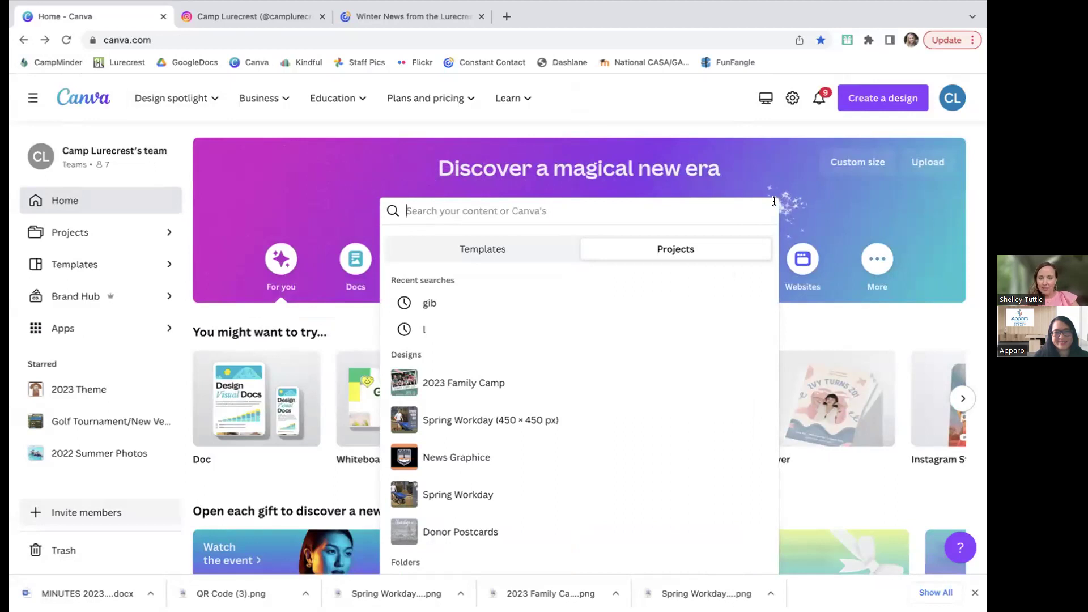
{"action": "left_click", "coordinate": [517, 261]}
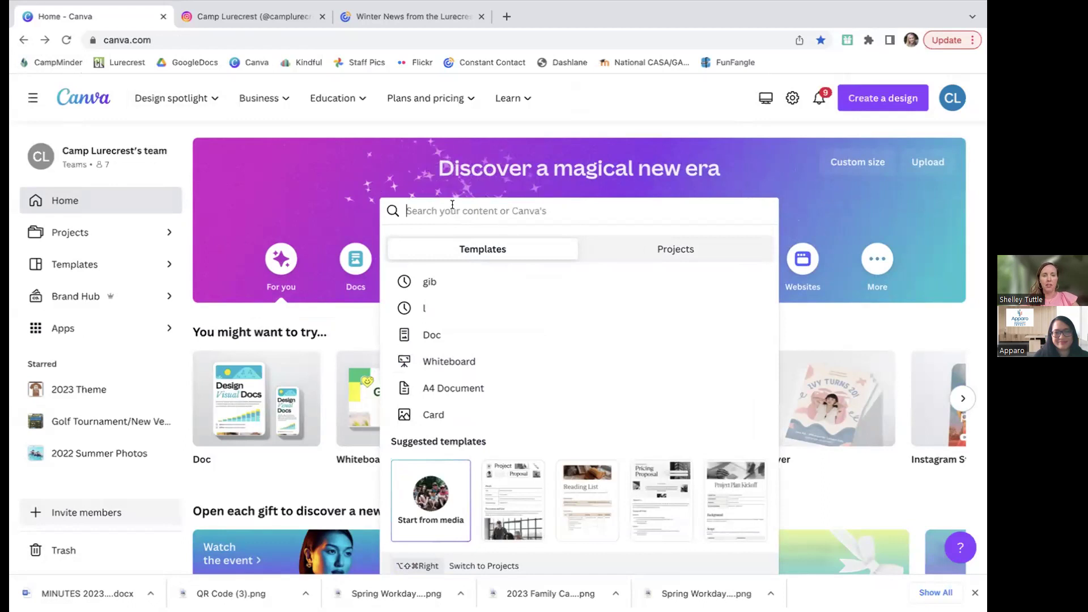
{"action": "type", "text": "giving tuesday"}
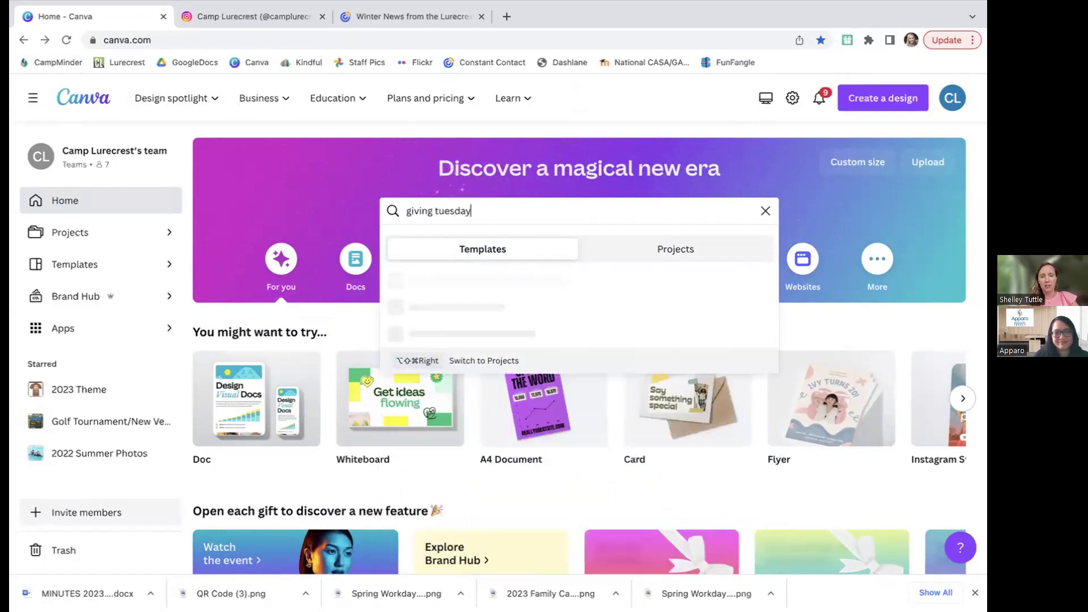
{"action": "key", "text": "Return"}
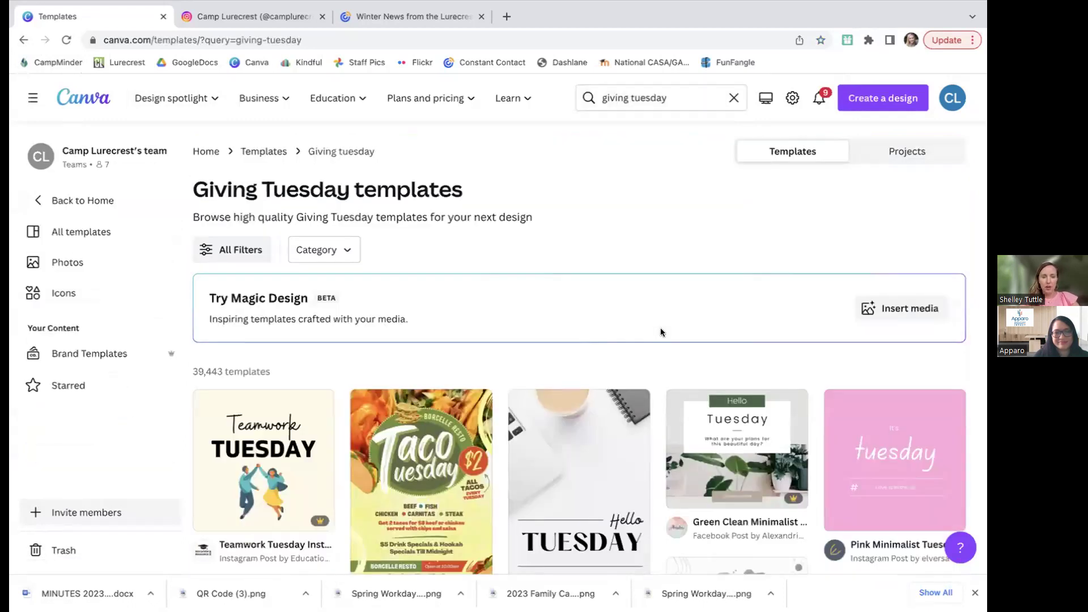
Look through the Giving Tuesday template results for designs that fit a giving campaign, and go back to the home page.
{"action": "scroll", "coordinate": [660, 331], "scroll_direction": "down", "scroll_amount": 4}
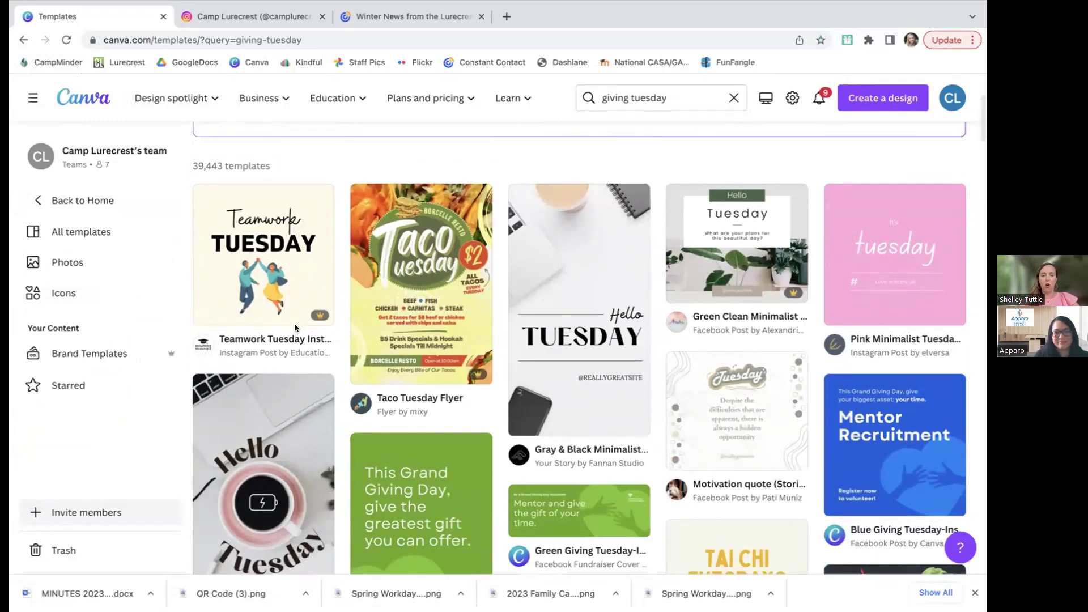
{"action": "scroll", "coordinate": [674, 351], "scroll_direction": "down", "scroll_amount": 2}
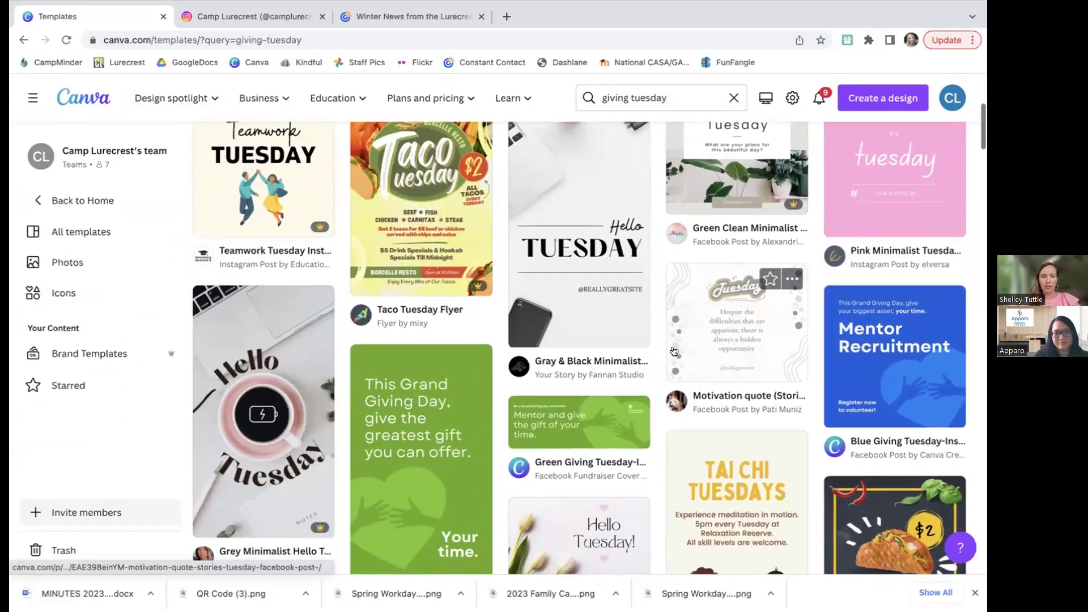
{"action": "scroll", "coordinate": [545, 356], "scroll_direction": "up", "scroll_amount": 1}
{"action": "scroll", "coordinate": [544, 356], "scroll_direction": "down", "scroll_amount": 3}
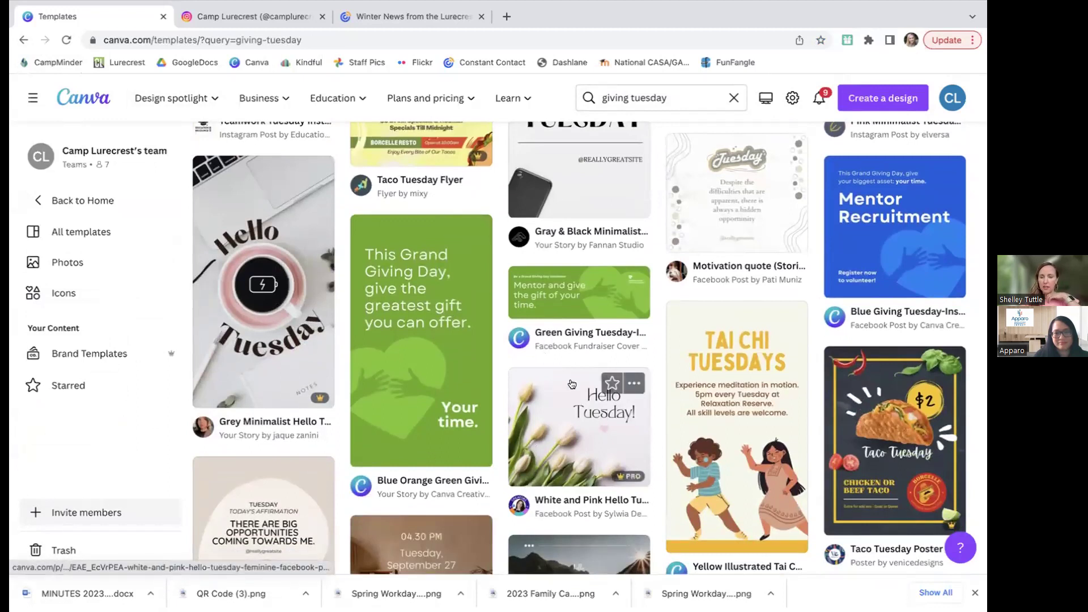
{"action": "scroll", "coordinate": [457, 449], "scroll_direction": "down", "scroll_amount": 5}
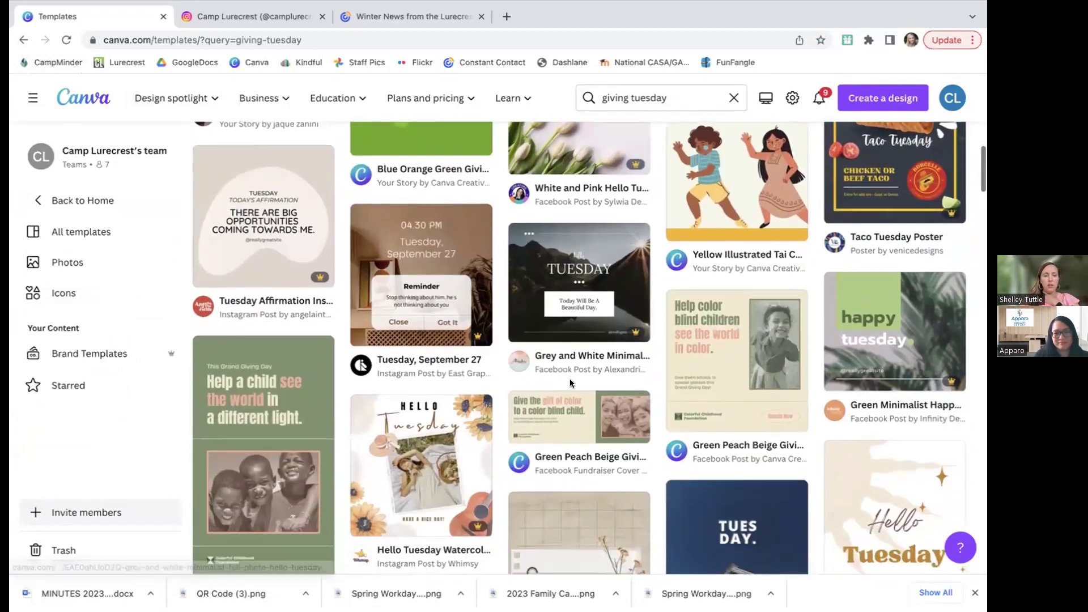
{"action": "scroll", "coordinate": [569, 378], "scroll_direction": "up", "scroll_amount": 3}
{"action": "scroll", "coordinate": [569, 379], "scroll_direction": "up", "scroll_amount": 5}
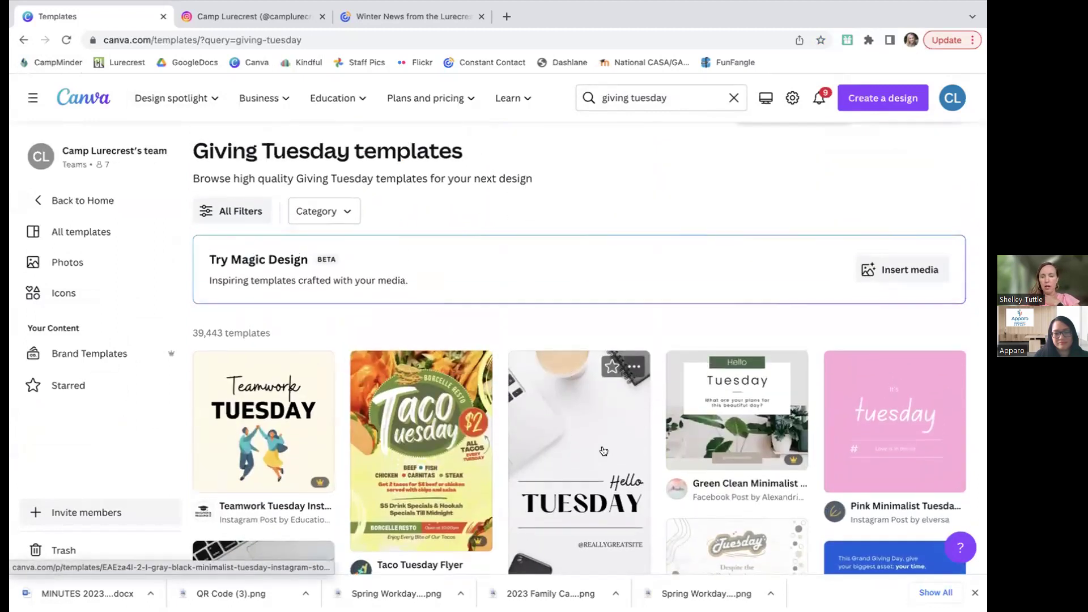
{"action": "scroll", "coordinate": [861, 456], "scroll_direction": "down", "scroll_amount": 1}
{"action": "scroll", "coordinate": [861, 456], "scroll_direction": "down", "scroll_amount": 4}
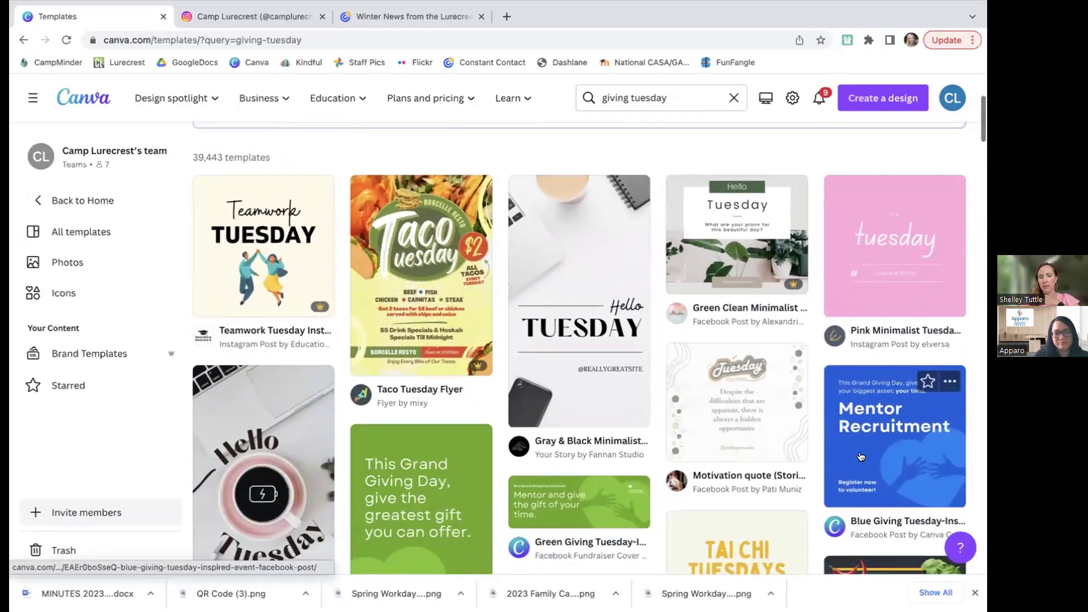
{"action": "scroll", "coordinate": [861, 456], "scroll_direction": "down", "scroll_amount": 2}
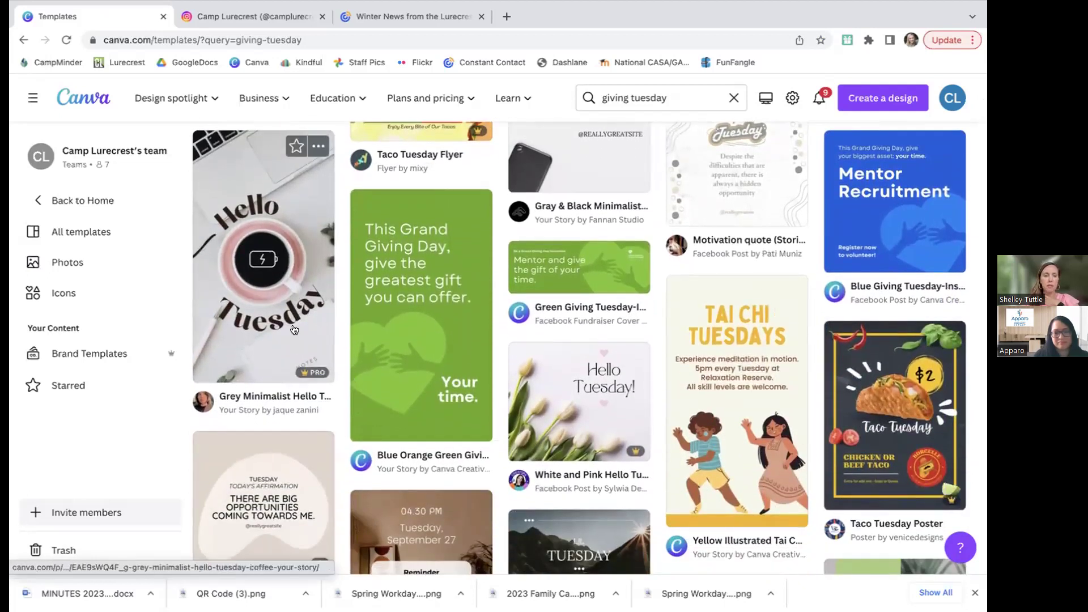
{"action": "scroll", "coordinate": [507, 375], "scroll_direction": "down", "scroll_amount": 3}
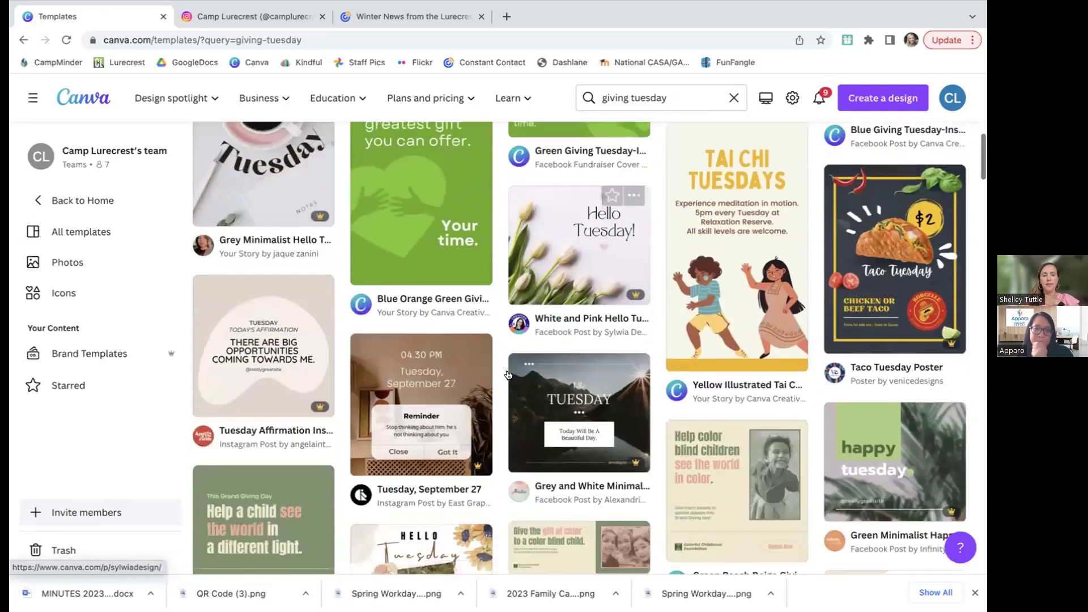
{"action": "scroll", "coordinate": [508, 374], "scroll_direction": "up", "scroll_amount": 4}
{"action": "scroll", "coordinate": [508, 374], "scroll_direction": "up", "scroll_amount": 6}
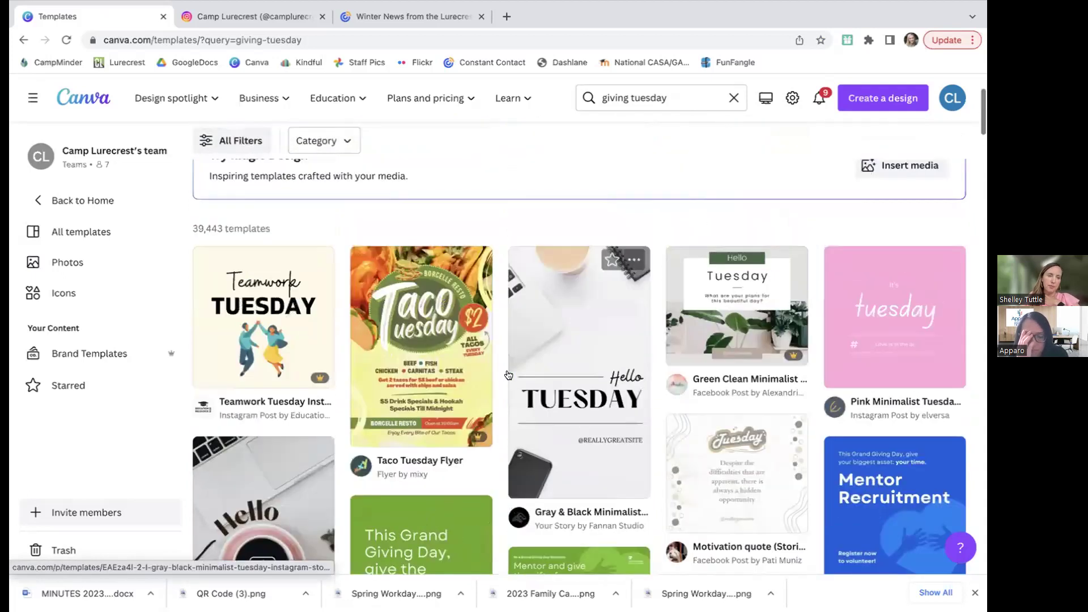
{"action": "left_click", "coordinate": [55, 201]}
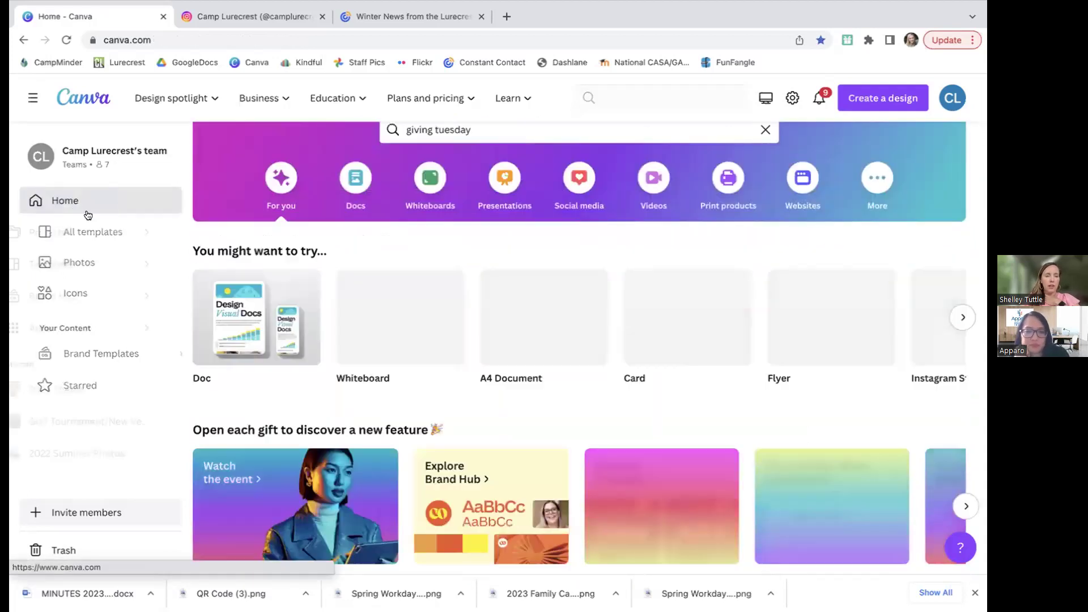
{"action": "scroll", "coordinate": [544, 320], "scroll_direction": "right", "scroll_amount": 5}
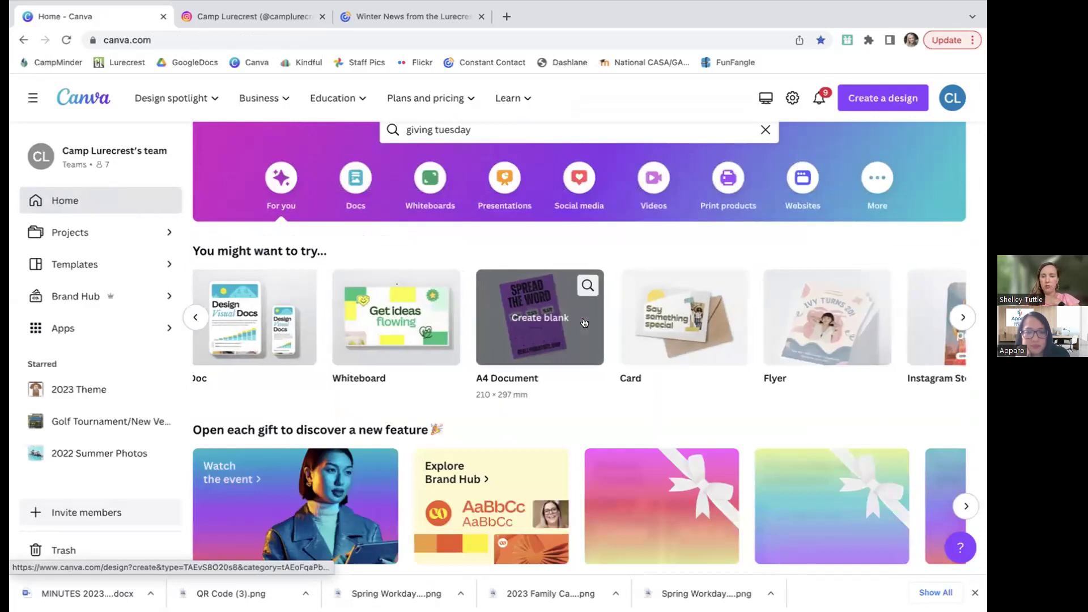
{"action": "scroll", "coordinate": [586, 322], "scroll_direction": "right", "scroll_amount": 3}
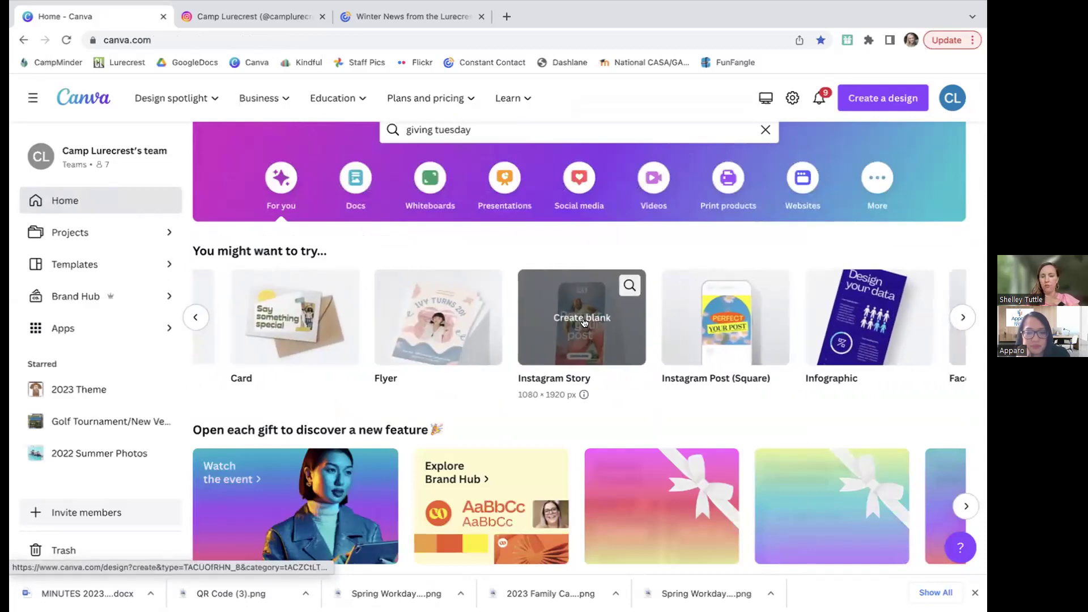
{"action": "left_click", "coordinate": [584, 321]}
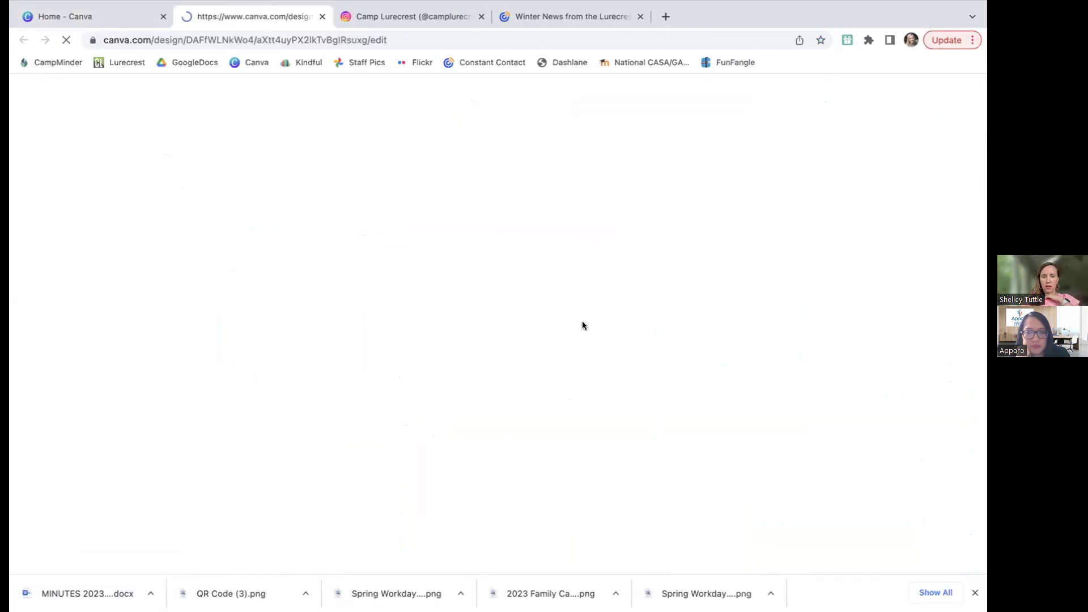
{"action": "left_click", "coordinate": [50, 93]}
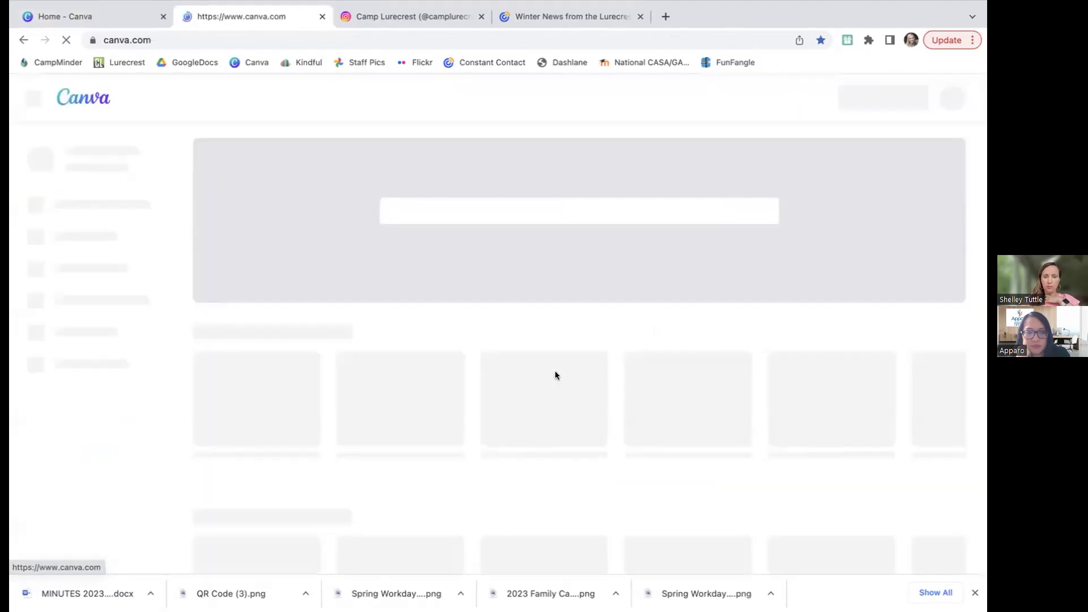
Create a blank Facebook Post (Landscape) design from the suggested design types.
{"action": "scroll", "coordinate": [606, 423], "scroll_direction": "down", "scroll_amount": 3}
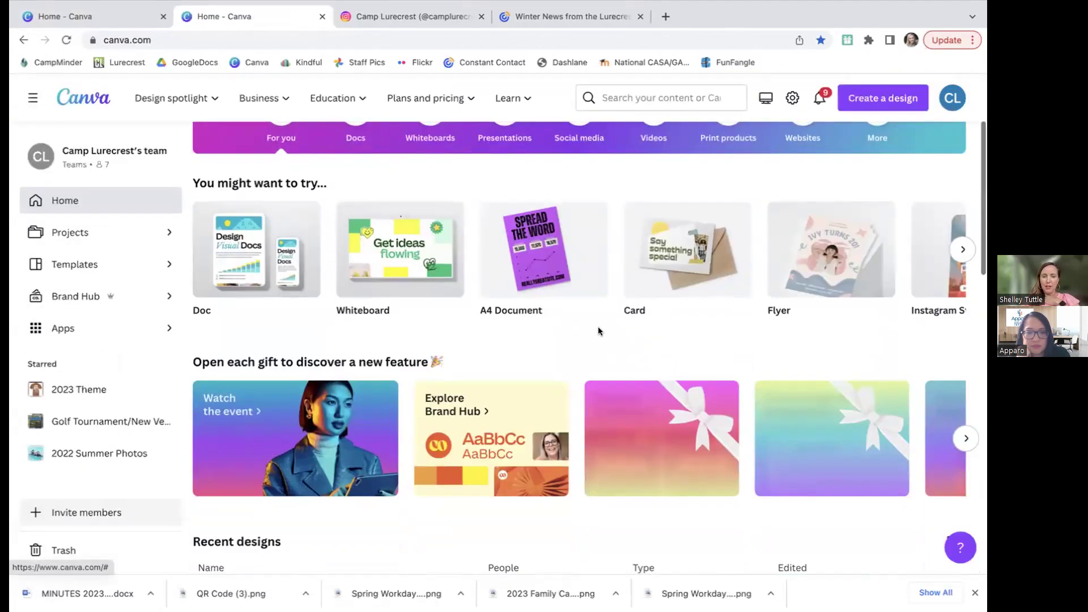
{"action": "scroll", "coordinate": [543, 249], "scroll_direction": "right", "scroll_amount": 3}
{"action": "scroll", "coordinate": [542, 250], "scroll_direction": "right", "scroll_amount": 5}
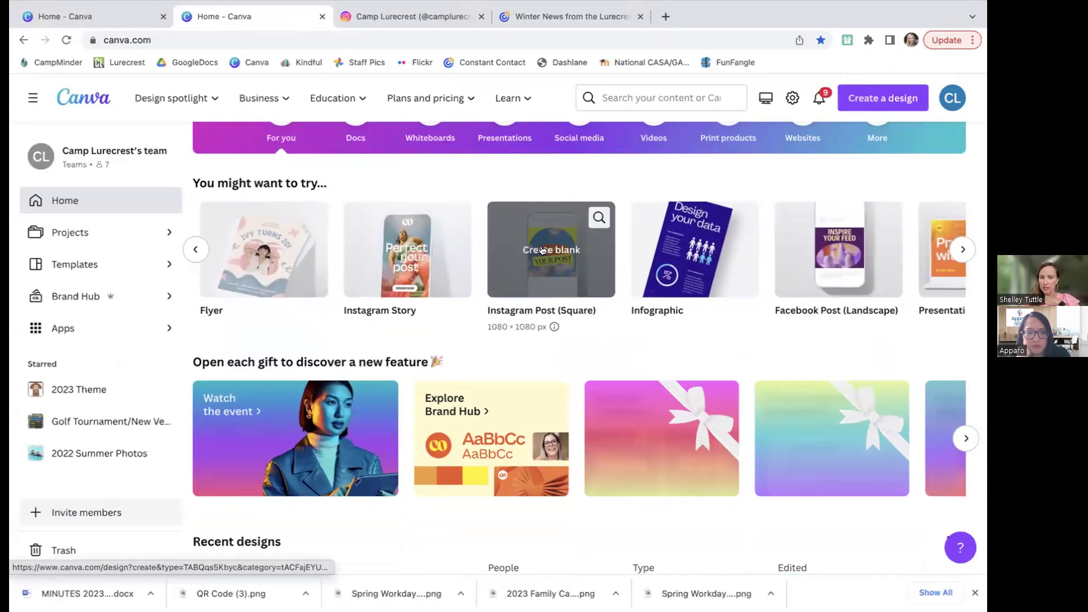
{"action": "scroll", "coordinate": [542, 250], "scroll_direction": "right", "scroll_amount": 2}
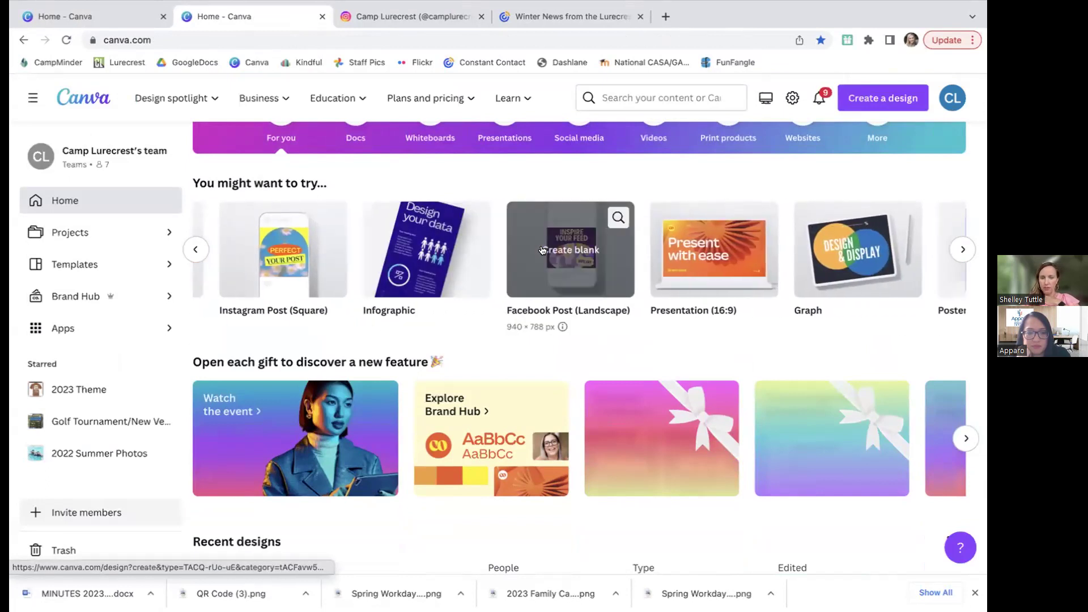
{"action": "left_click", "coordinate": [571, 277]}
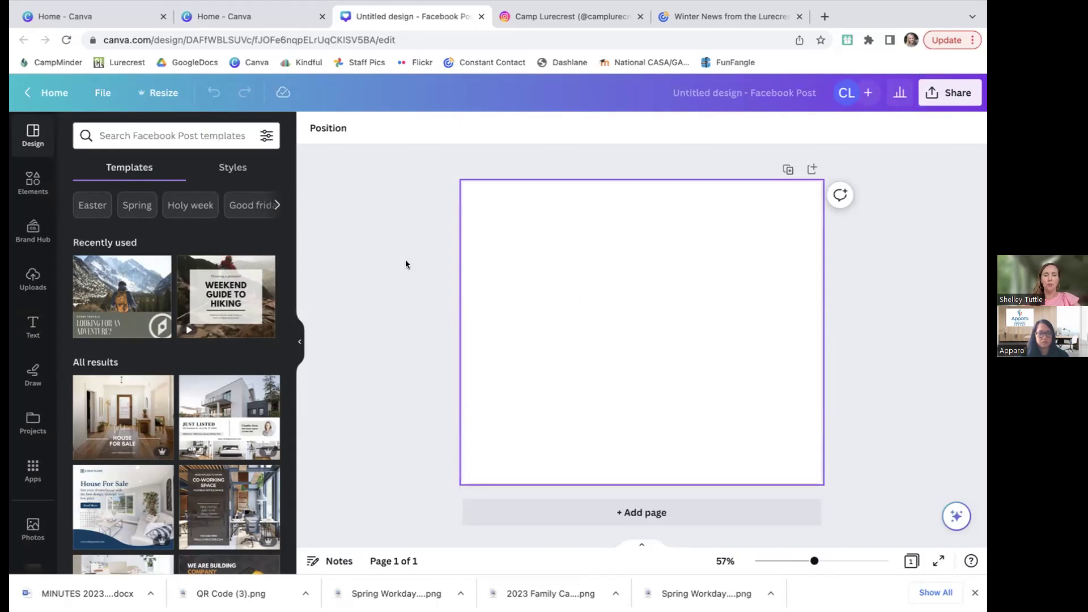
Search the Facebook Post templates for "flash sale" and apply the orange and cream 50% off design with two fashion photos.
{"action": "left_click", "coordinate": [160, 137]}
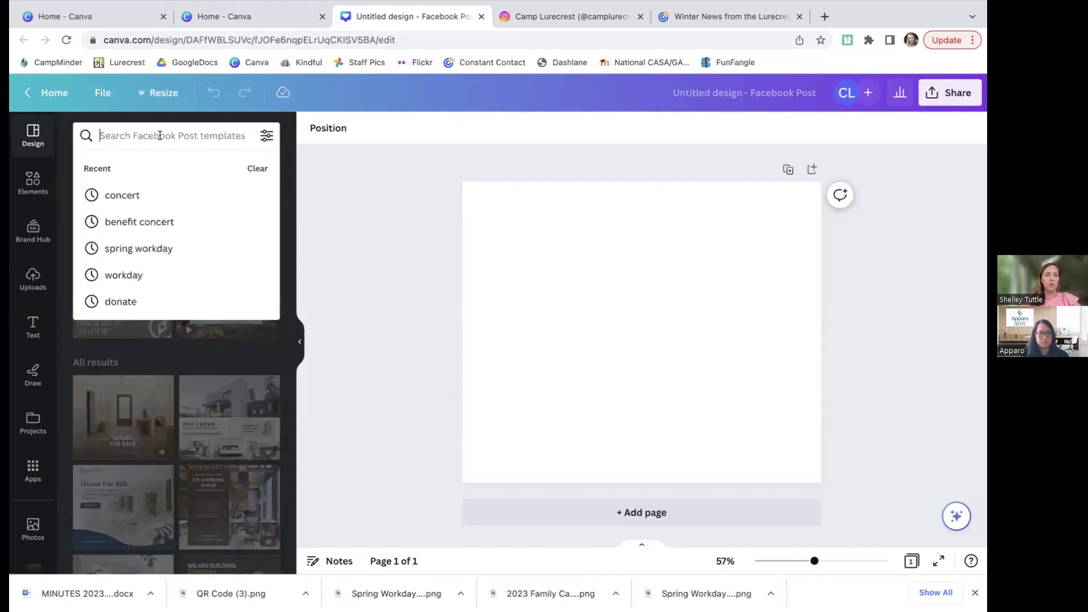
{"action": "type", "text": "flash sale"}
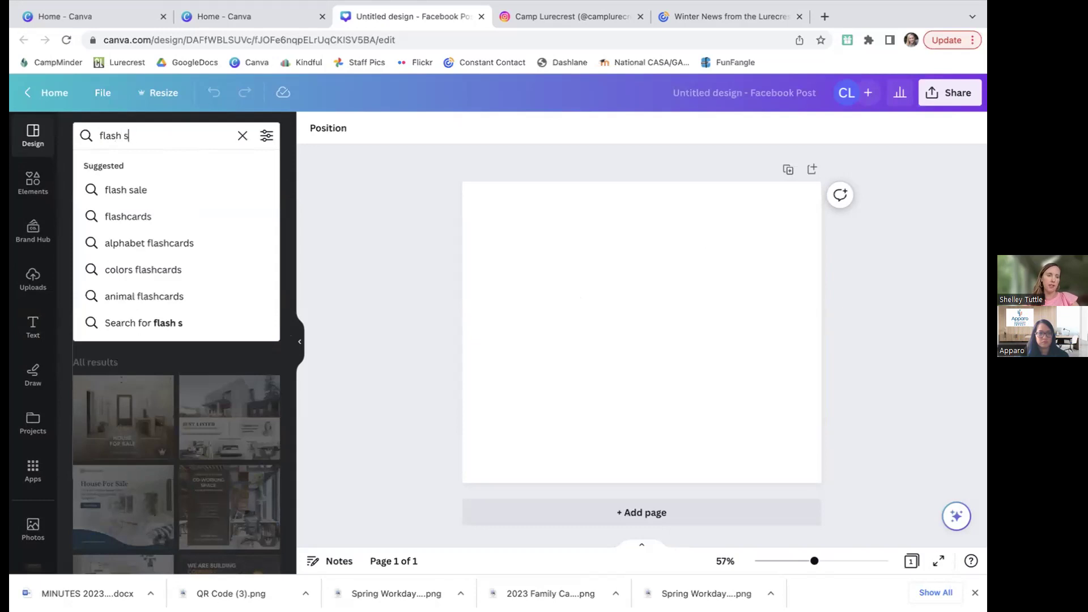
{"action": "key", "text": "Return"}
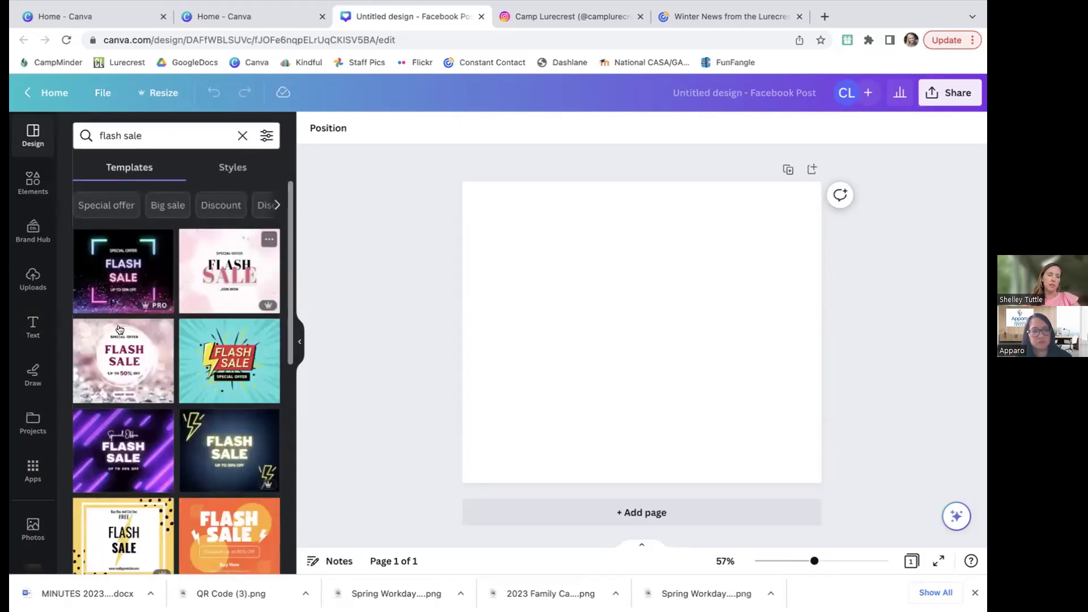
{"action": "scroll", "coordinate": [141, 408], "scroll_direction": "down", "scroll_amount": 4}
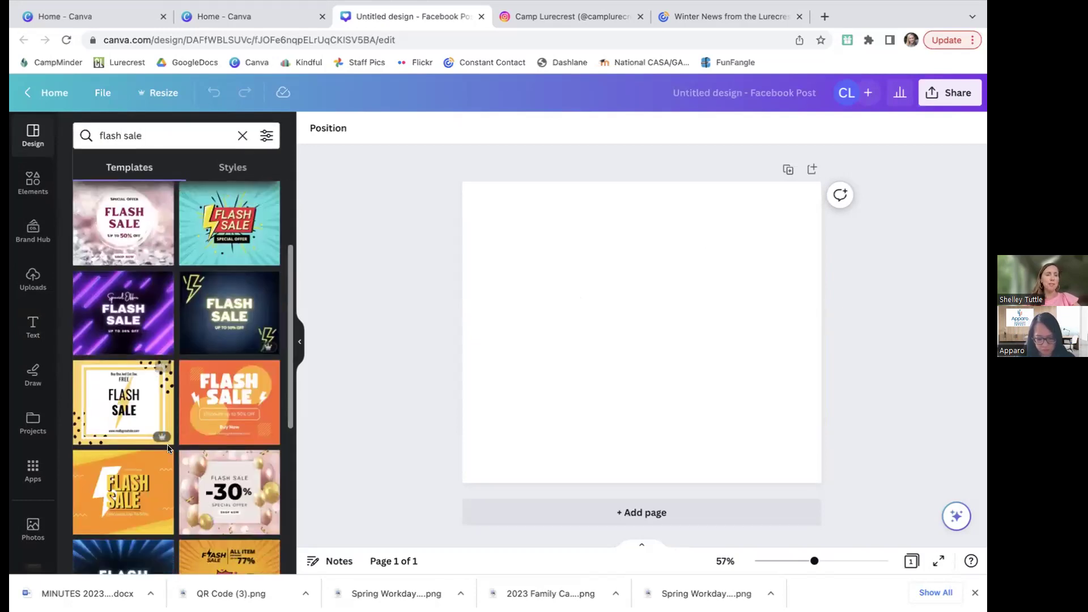
{"action": "scroll", "coordinate": [168, 451], "scroll_direction": "down", "scroll_amount": 4}
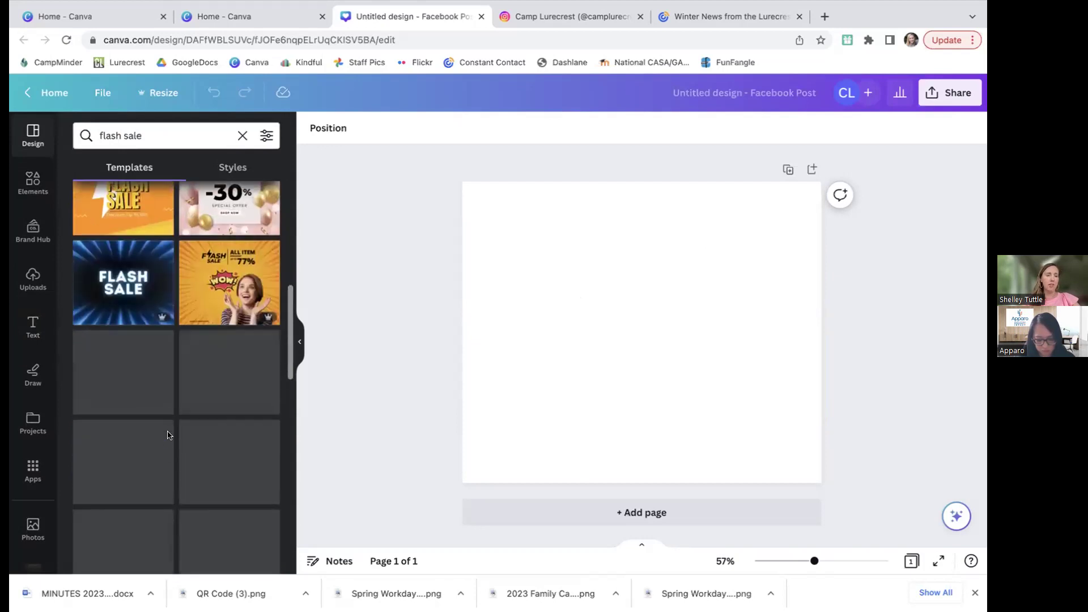
{"action": "scroll", "coordinate": [183, 278], "scroll_direction": "down", "scroll_amount": 5}
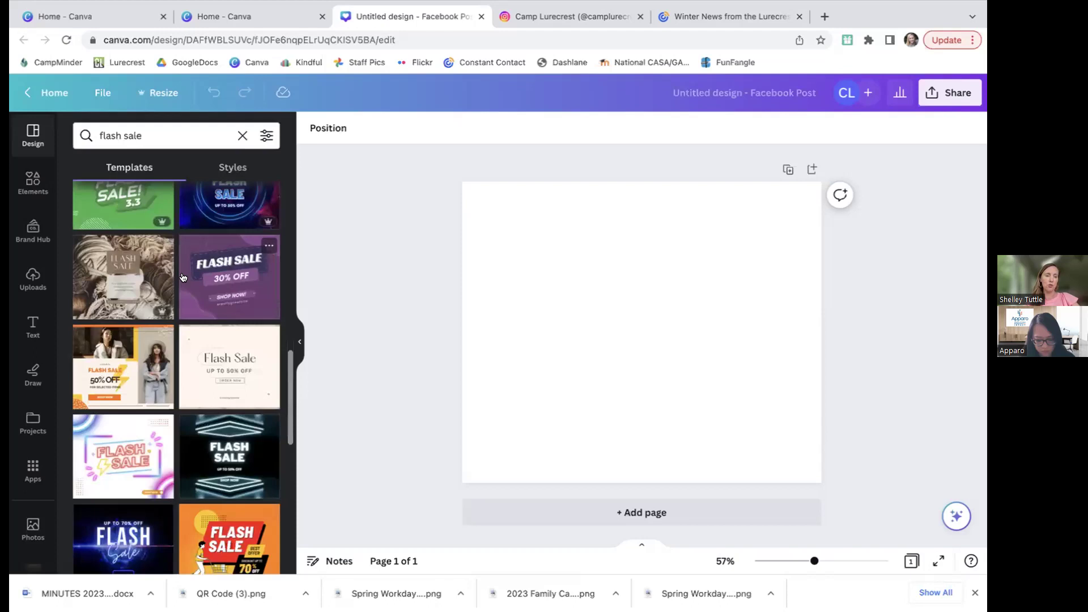
{"action": "left_click", "coordinate": [121, 394]}
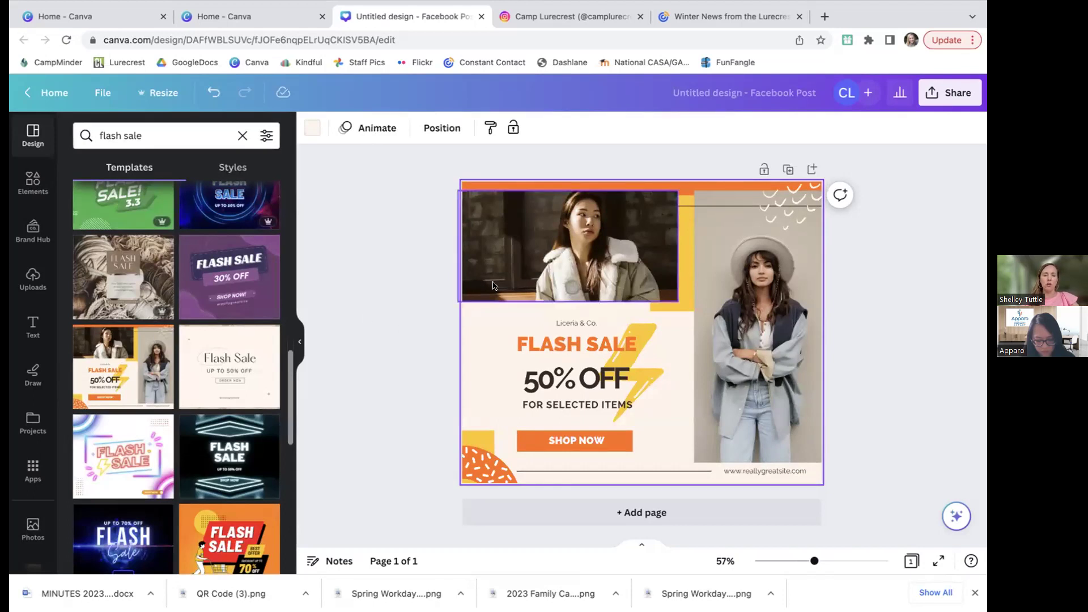
Replace the design with the animated 35% off flash sale template showing a woman in a pink hat and sunglasses.
{"action": "scroll", "coordinate": [142, 386], "scroll_direction": "down", "scroll_amount": 3}
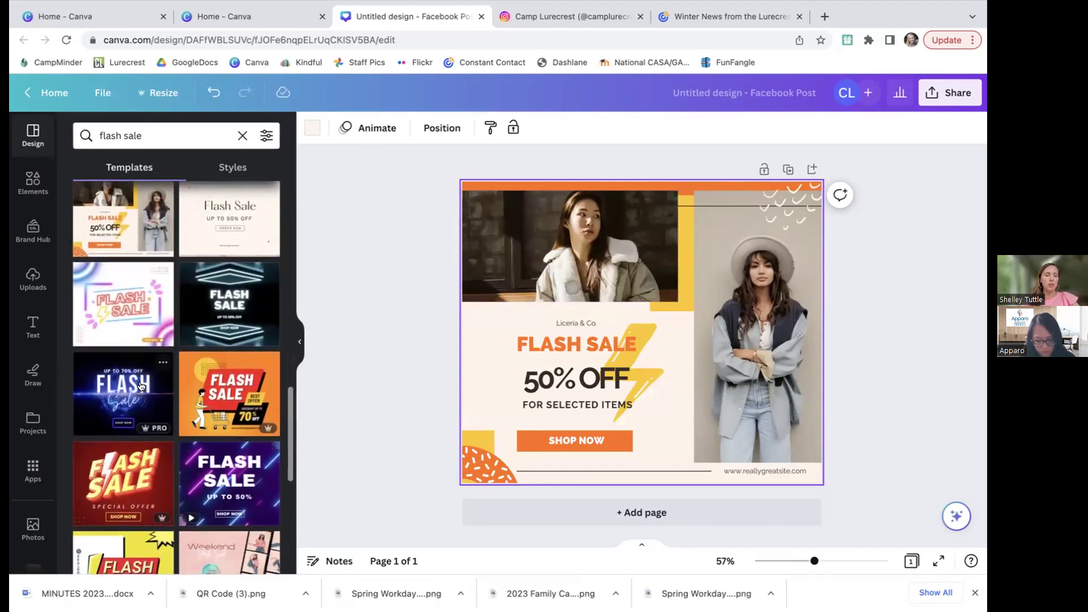
{"action": "scroll", "coordinate": [142, 386], "scroll_direction": "down", "scroll_amount": 5}
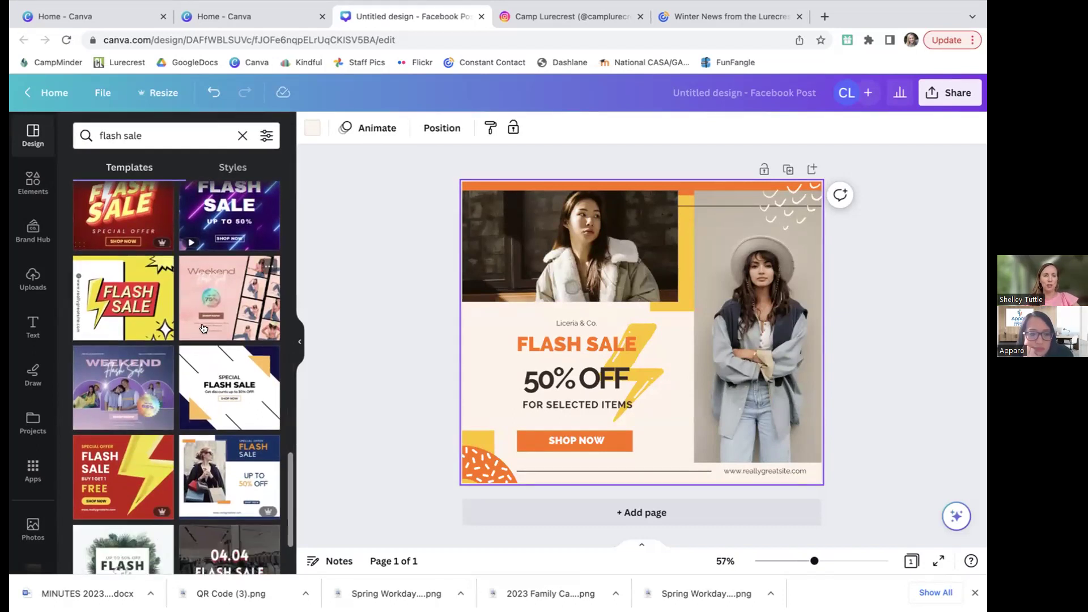
{"action": "scroll", "coordinate": [203, 328], "scroll_direction": "down", "scroll_amount": 2}
{"action": "scroll", "coordinate": [204, 328], "scroll_direction": "down", "scroll_amount": 3}
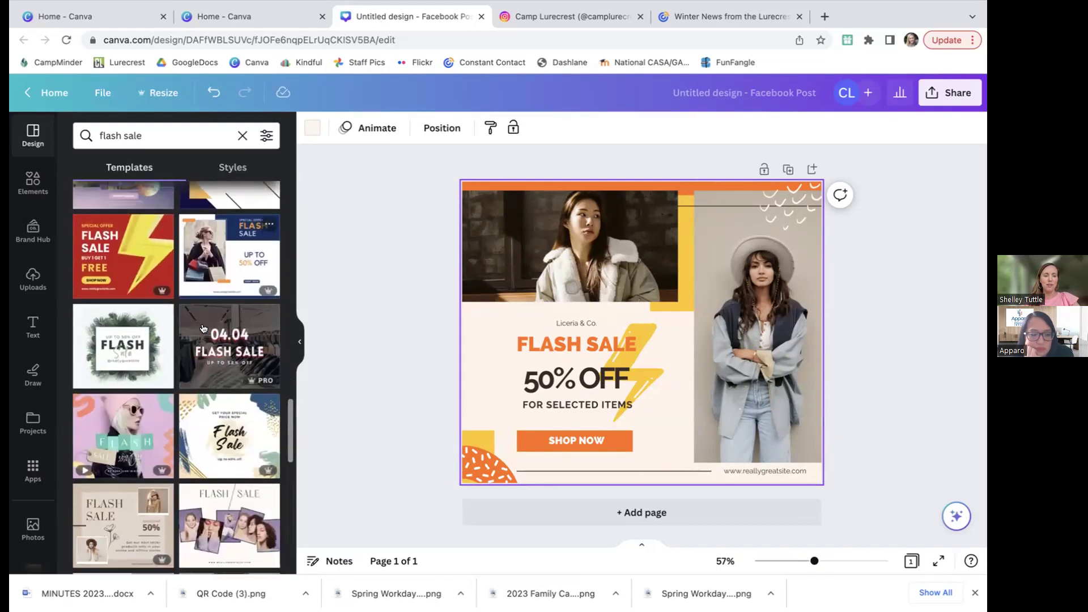
{"action": "left_click", "coordinate": [129, 404]}
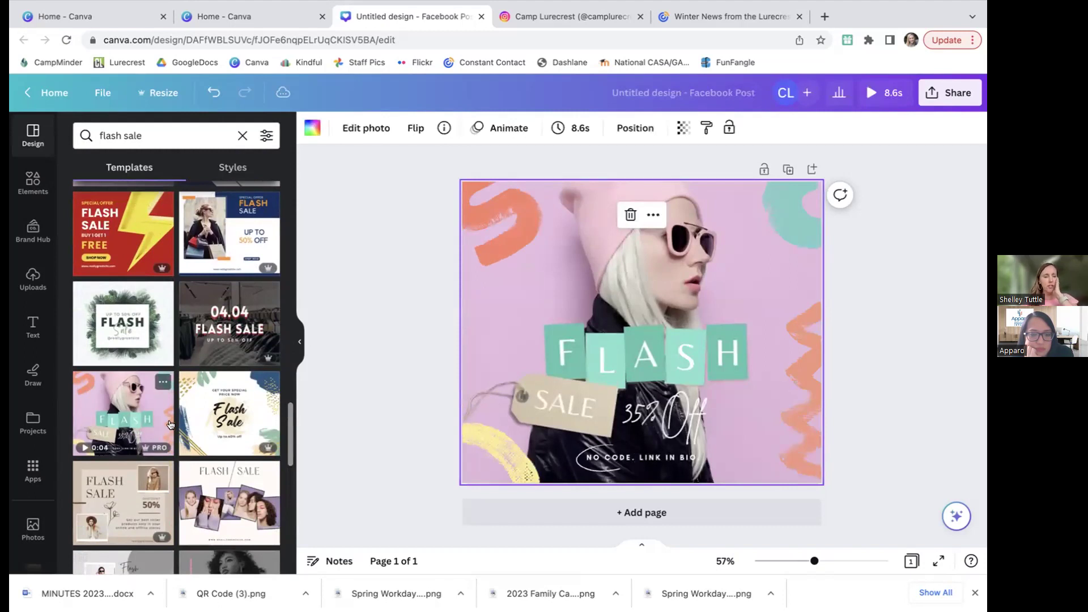
Replace the design with the dark neon flash sale template with podiums, and select its heading and background to check the separate elements.
{"action": "scroll", "coordinate": [201, 436], "scroll_direction": "down", "scroll_amount": 10}
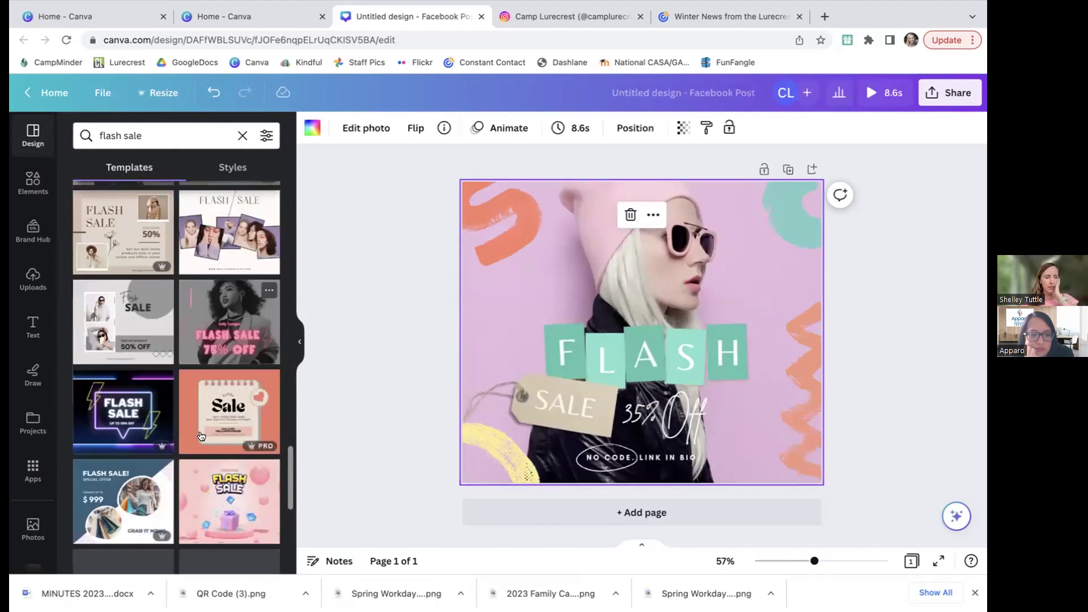
{"action": "scroll", "coordinate": [201, 436], "scroll_direction": "down", "scroll_amount": 2}
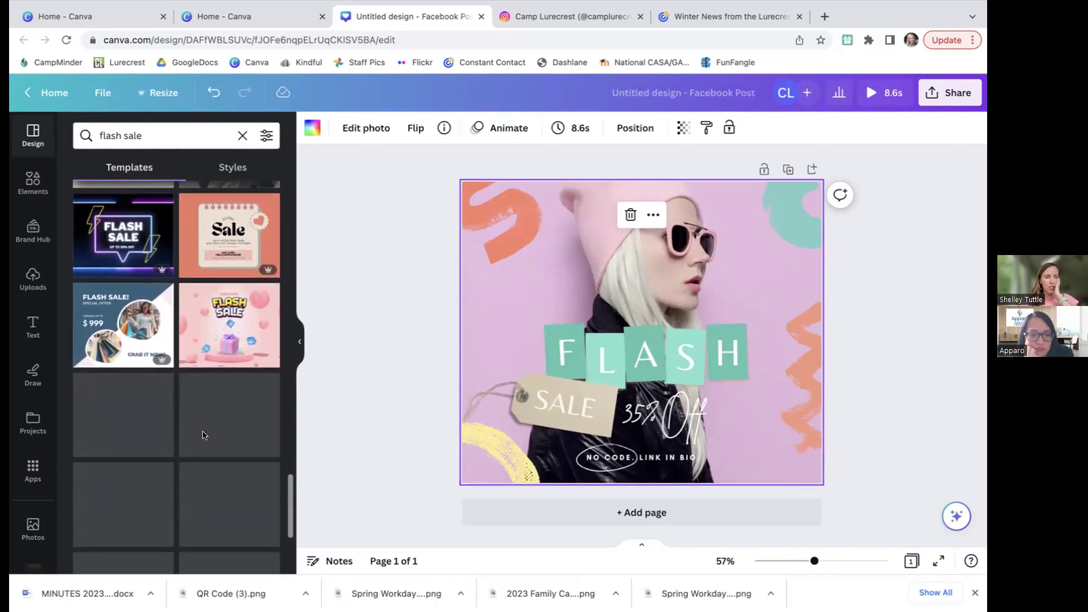
{"action": "scroll", "coordinate": [201, 436], "scroll_direction": "down", "scroll_amount": 3}
{"action": "scroll", "coordinate": [200, 436], "scroll_direction": "down", "scroll_amount": 1}
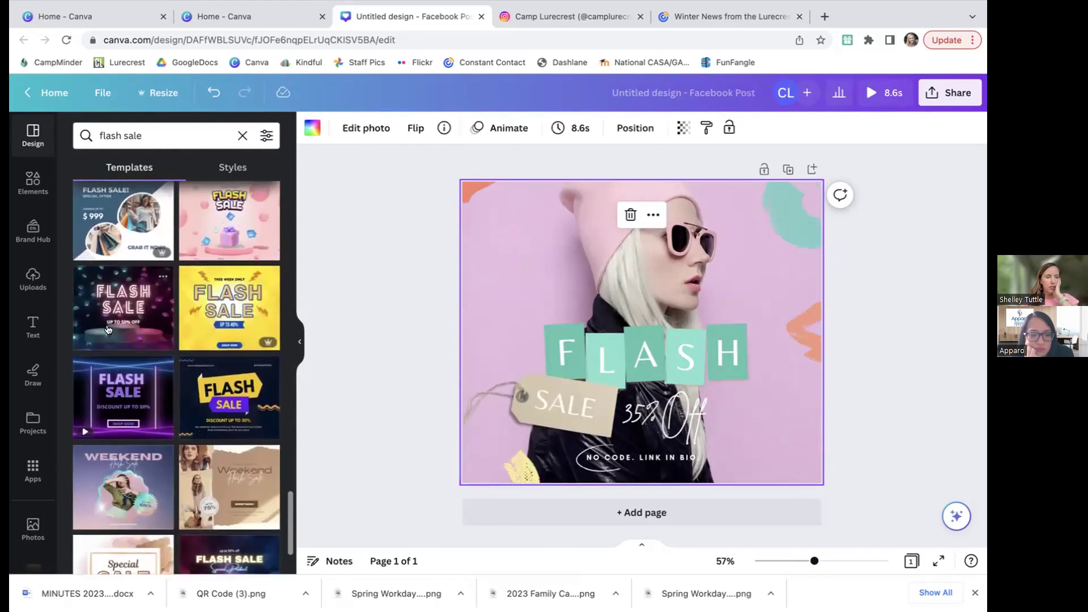
{"action": "left_click", "coordinate": [123, 308]}
{"action": "left_click", "coordinate": [513, 288]}
{"action": "left_click", "coordinate": [484, 326]}
{"action": "left_click", "coordinate": [517, 339]}
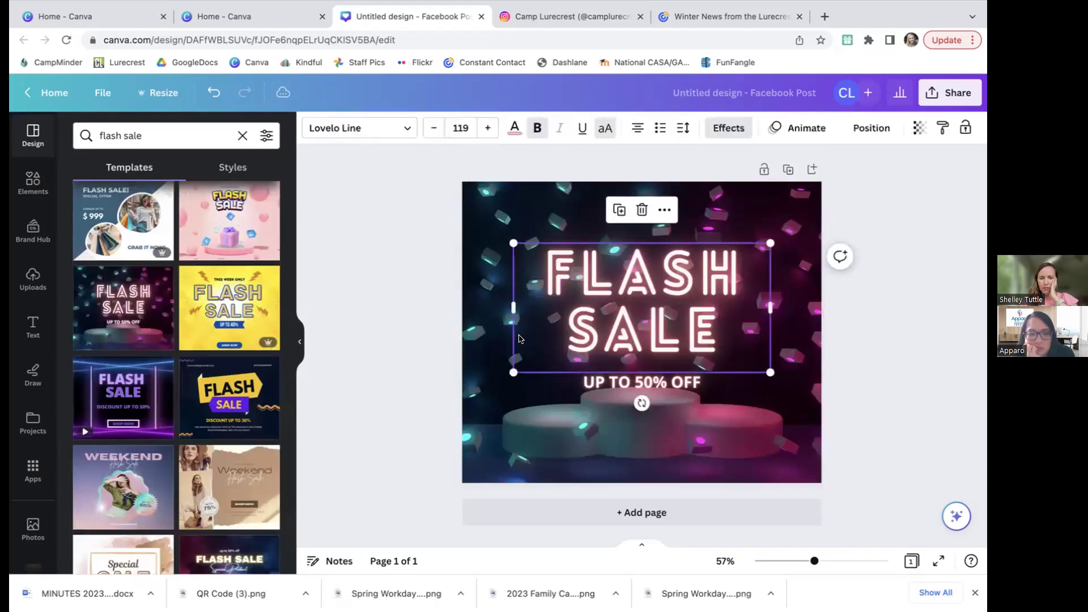
{"action": "left_click", "coordinate": [517, 338]}
{"action": "left_click", "coordinate": [519, 449]}
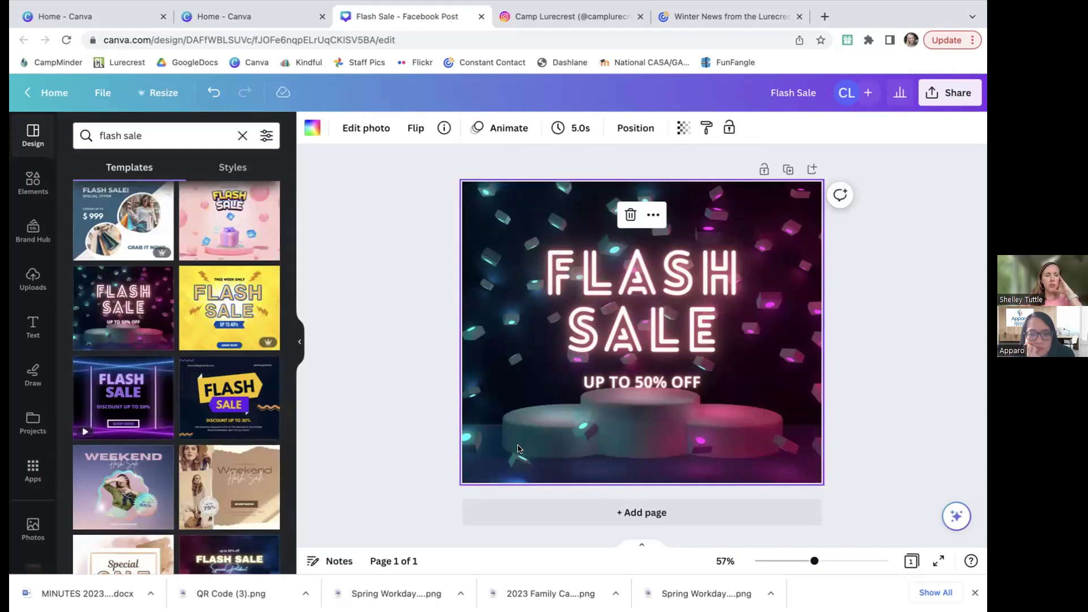
Replace the design with the Mega Sale template featuring a pink circle and two blue megaphones.
{"action": "scroll", "coordinate": [169, 487], "scroll_direction": "down", "scroll_amount": 2}
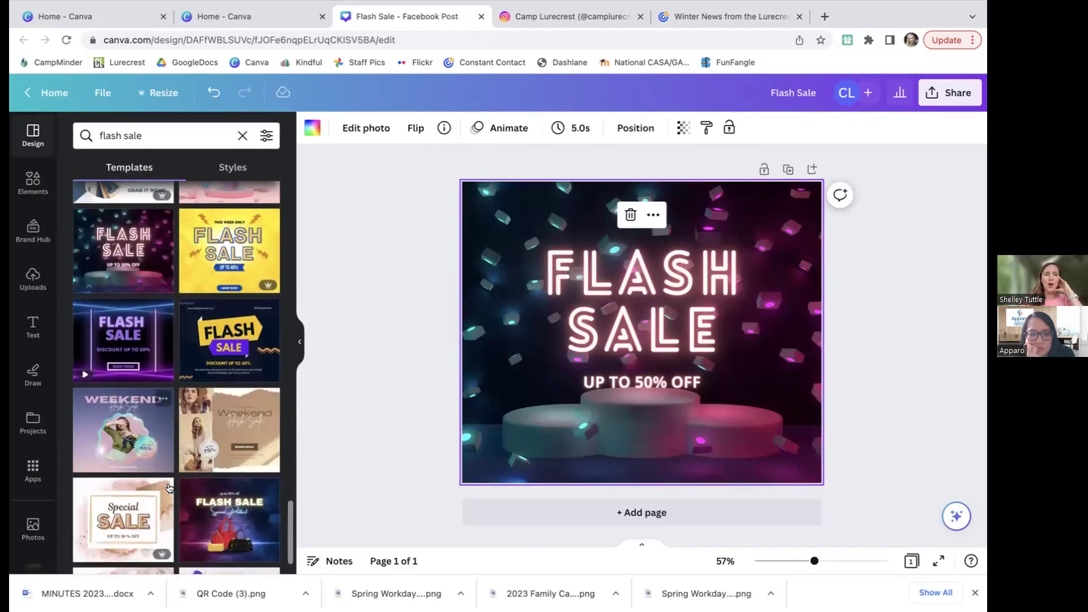
{"action": "scroll", "coordinate": [169, 488], "scroll_direction": "down", "scroll_amount": 6}
{"action": "left_click", "coordinate": [217, 456]}
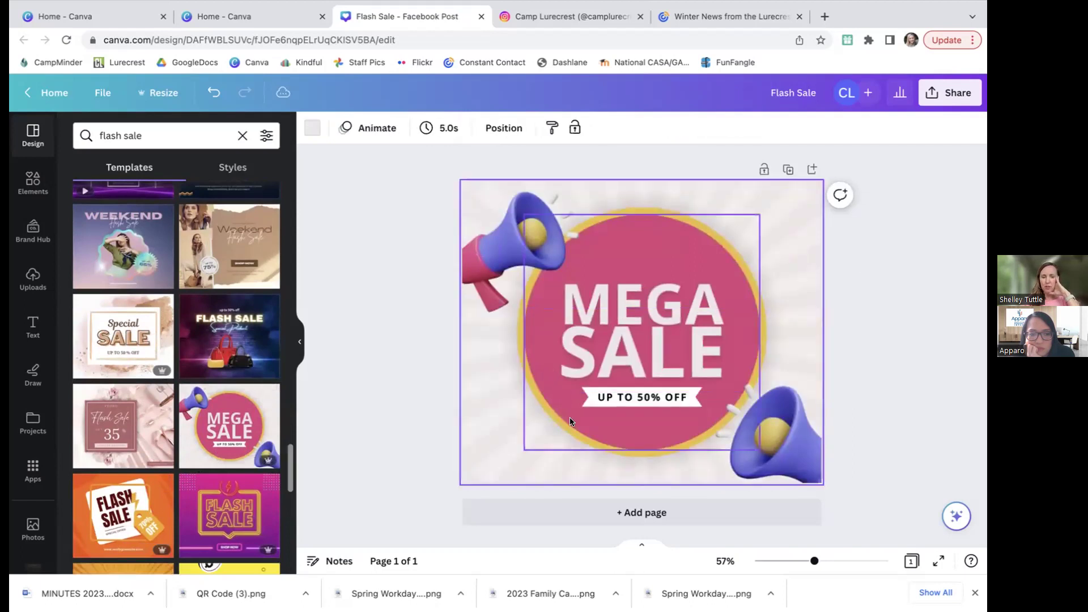
Move the pink circle, yellow circle and shadow toward the right of the Mega Sale design, and undo moving the sunburst background.
{"action": "left_click_drag", "start_coordinate": [570, 420], "coordinate": [702, 405]}
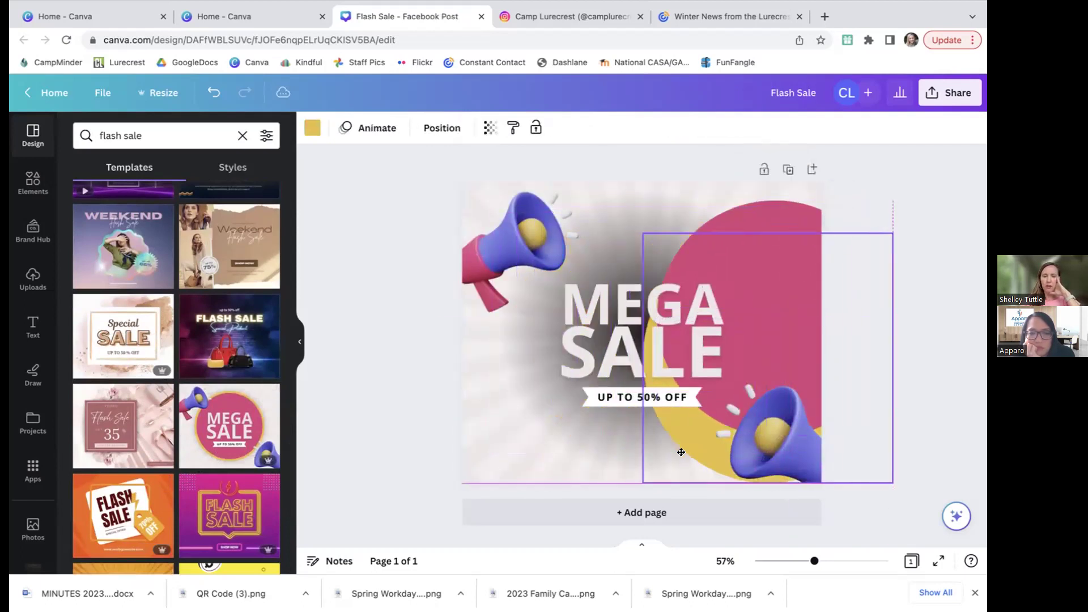
{"action": "left_click_drag", "start_coordinate": [437, 483], "coordinate": [644, 411]}
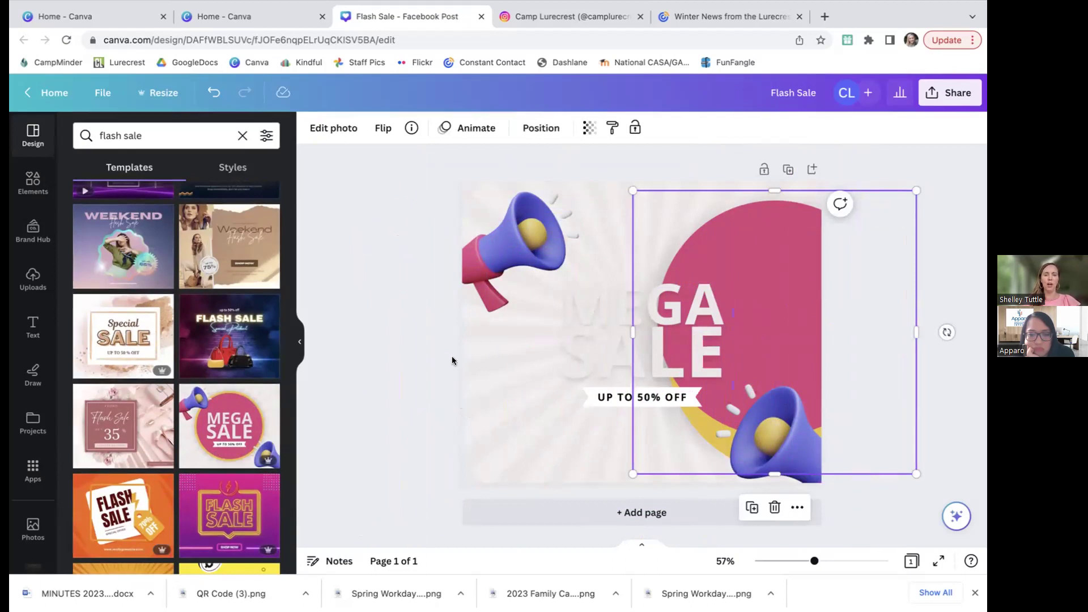
{"action": "left_click_drag", "start_coordinate": [479, 381], "coordinate": [760, 319]}
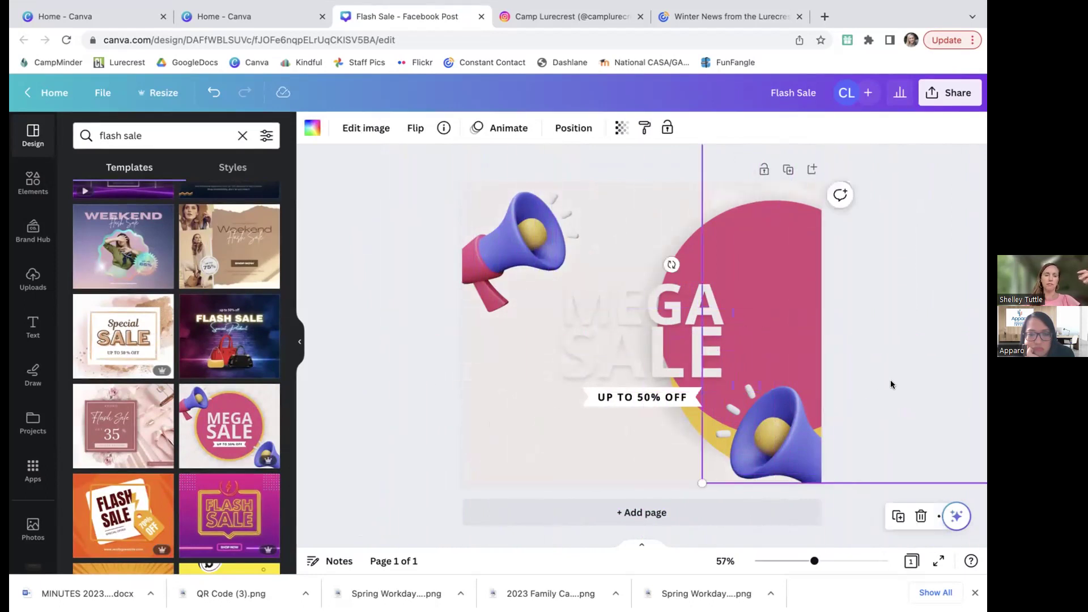
{"action": "key", "text": "ctrl+z"}
{"action": "left_click_drag", "start_coordinate": [589, 444], "coordinate": [589, 448]}
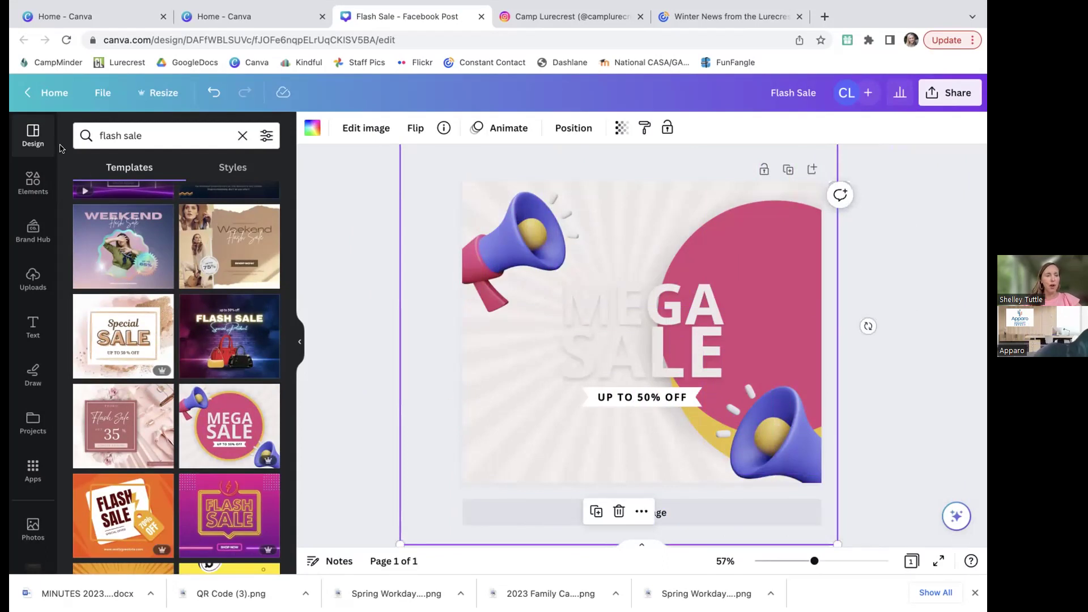
Clear the search in the design styles and recolor the Mega Sale design with the green color palette.
{"action": "left_click", "coordinate": [219, 168]}
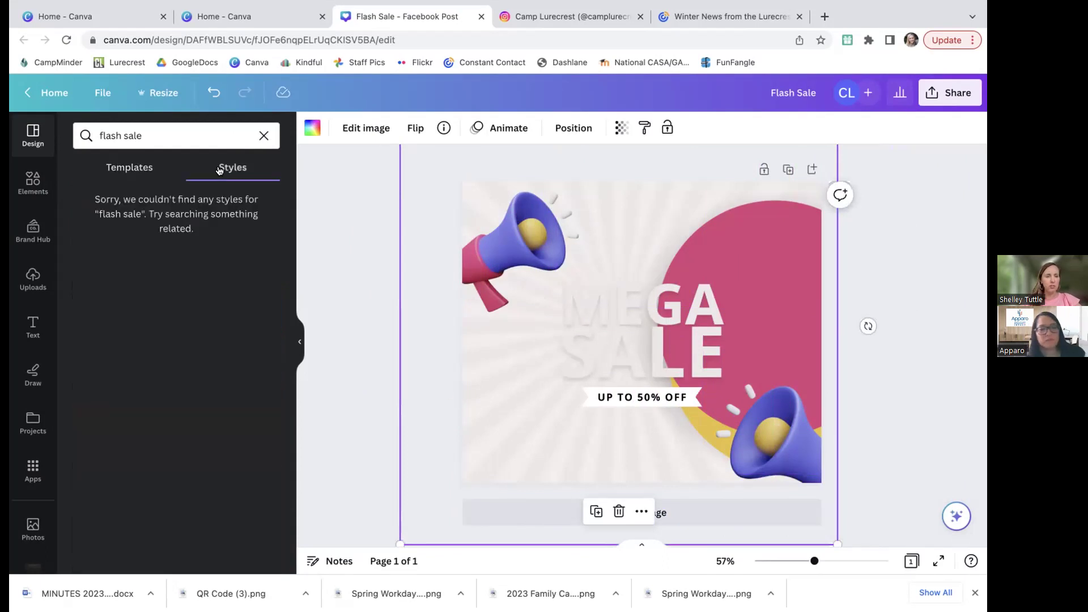
{"action": "left_click", "coordinate": [262, 135]}
{"action": "scroll", "coordinate": [210, 389], "scroll_direction": "down", "scroll_amount": 3}
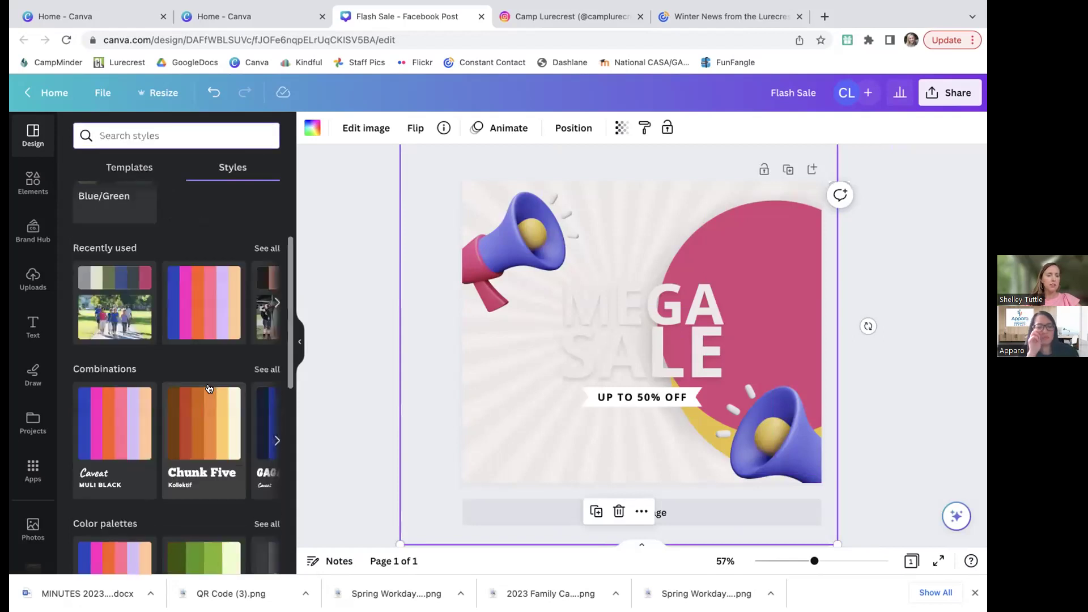
{"action": "scroll", "coordinate": [209, 389], "scroll_direction": "down", "scroll_amount": 3}
{"action": "scroll", "coordinate": [205, 354], "scroll_direction": "down", "scroll_amount": 2}
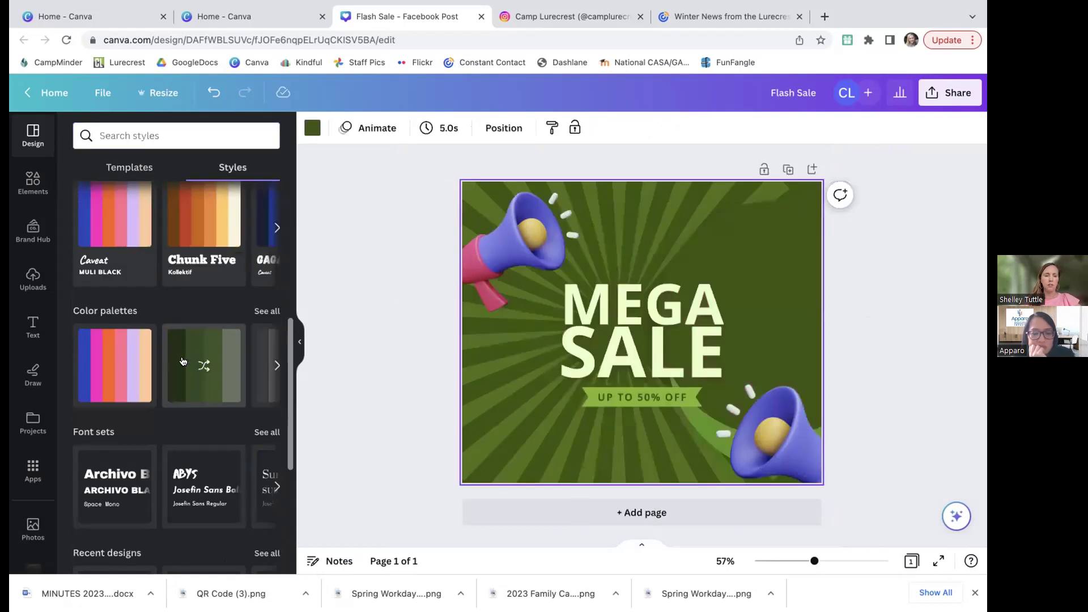
Try the purple color palette on the Mega Sale design, and replace it with the black, brown and white palette.
{"action": "scroll", "coordinate": [192, 365], "scroll_direction": "right", "scroll_amount": 2}
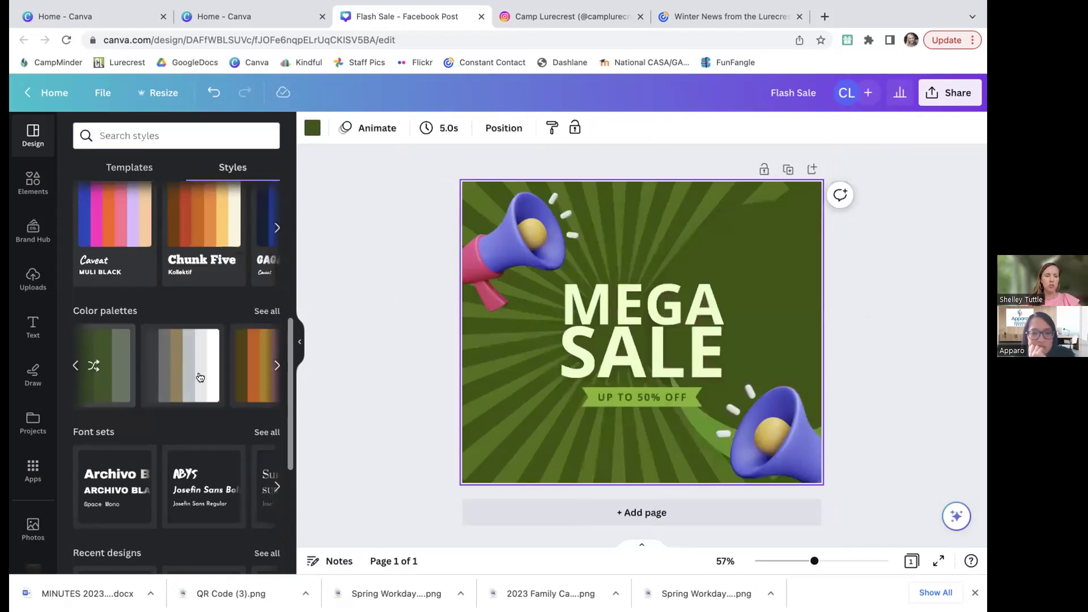
{"action": "scroll", "coordinate": [200, 378], "scroll_direction": "right", "scroll_amount": 2}
{"action": "left_click", "coordinate": [200, 377]}
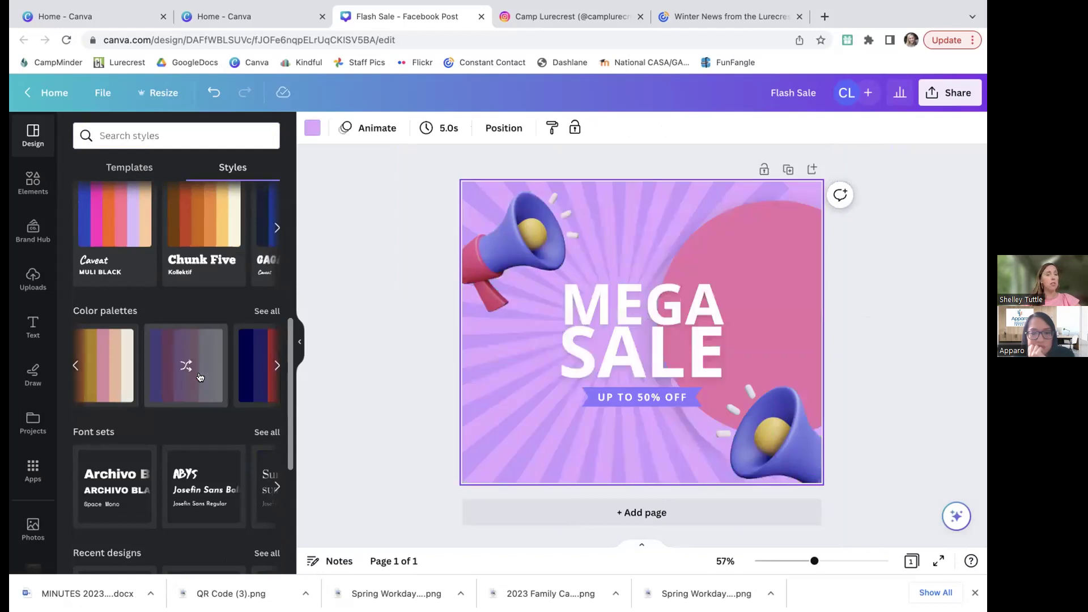
{"action": "scroll", "coordinate": [200, 377], "scroll_direction": "right", "scroll_amount": 2}
{"action": "left_click", "coordinate": [232, 398]}
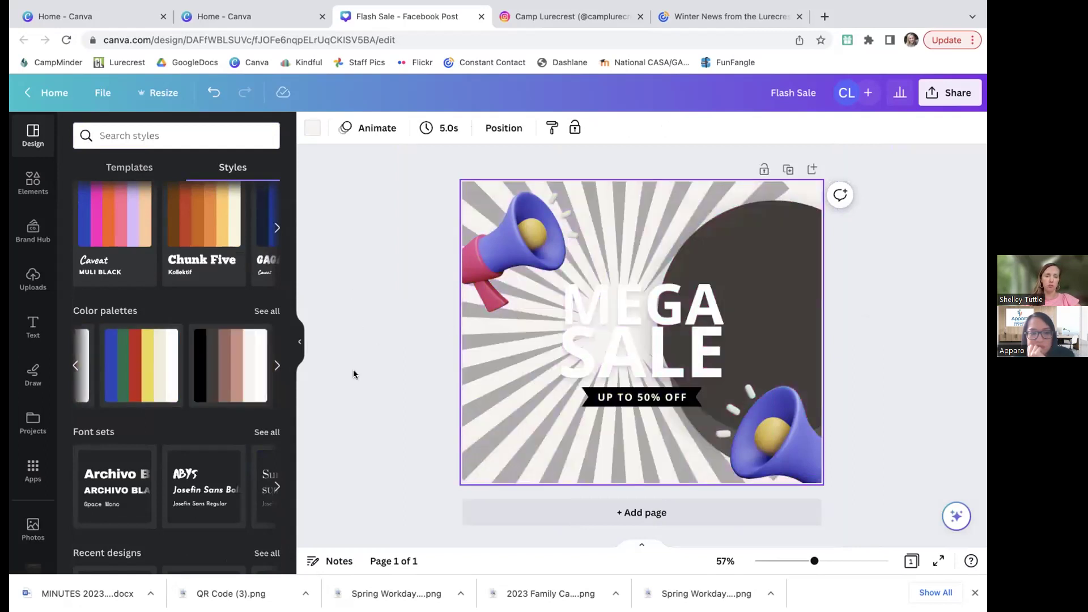
Go back to the templates and apply the recently used "Looking for an adventure?" template with the hiker photo.
{"action": "scroll", "coordinate": [157, 230], "scroll_direction": "up", "scroll_amount": 3}
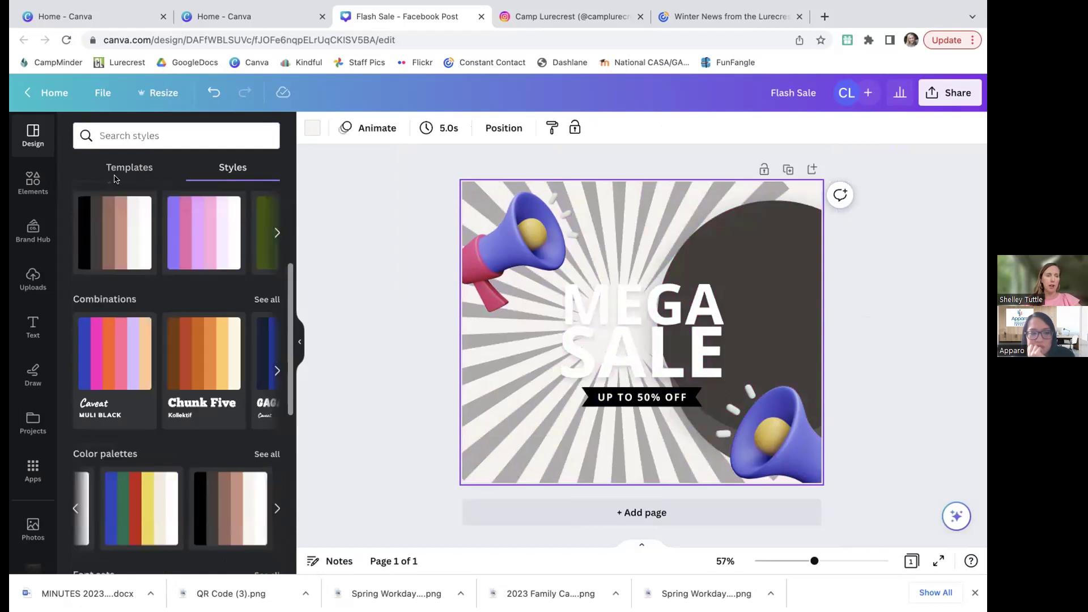
{"action": "scroll", "coordinate": [115, 179], "scroll_direction": "up", "scroll_amount": 4}
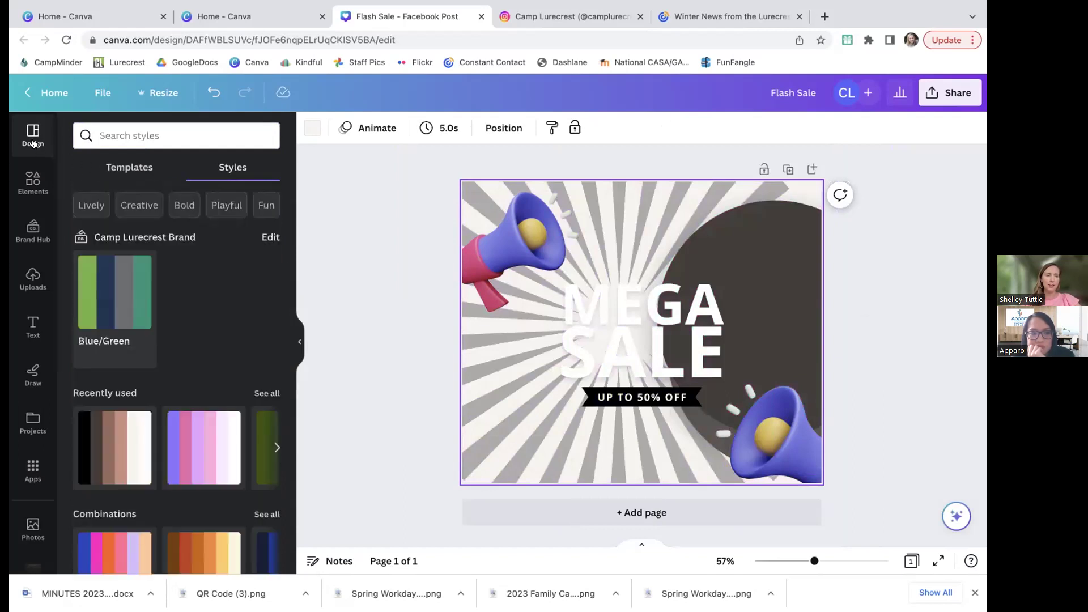
{"action": "left_click", "coordinate": [109, 168]}
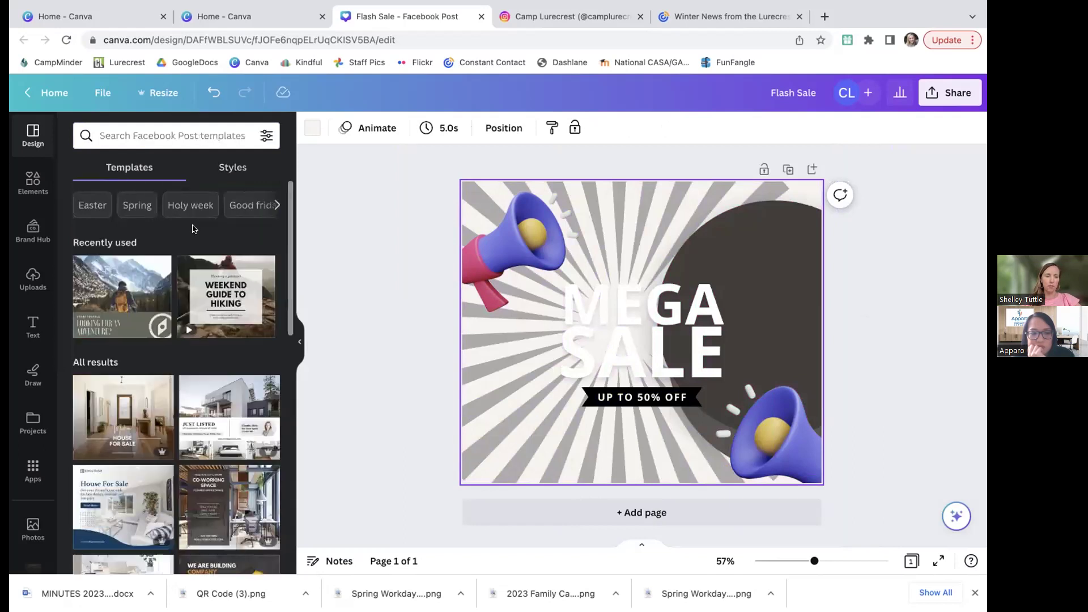
{"action": "left_click", "coordinate": [126, 301]}
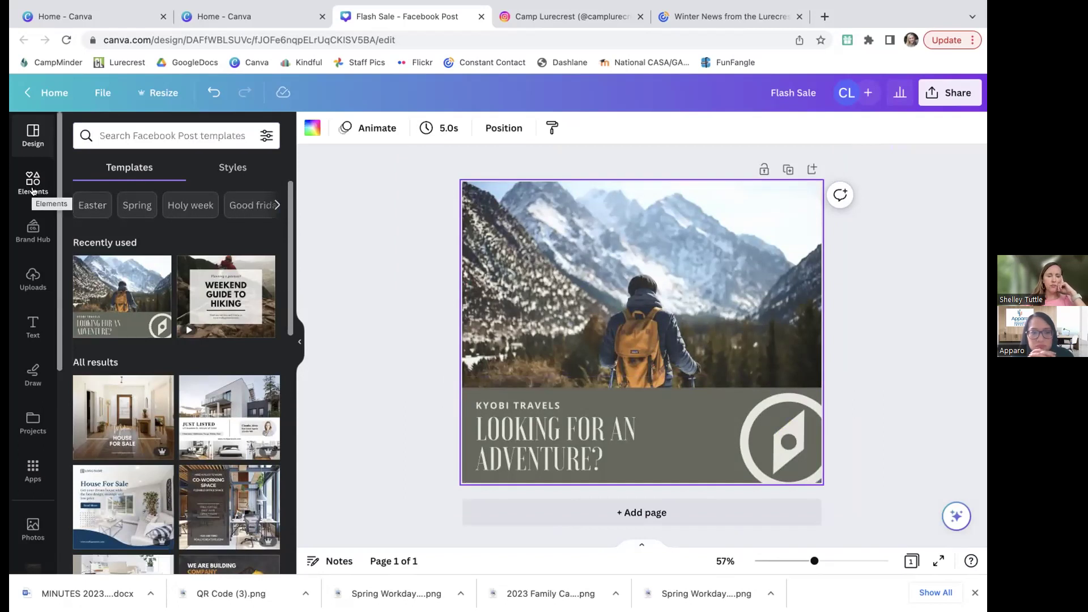
Add a square from the lines and shapes elements to the adventure post.
{"action": "mouse_move", "coordinate": [212, 331]}
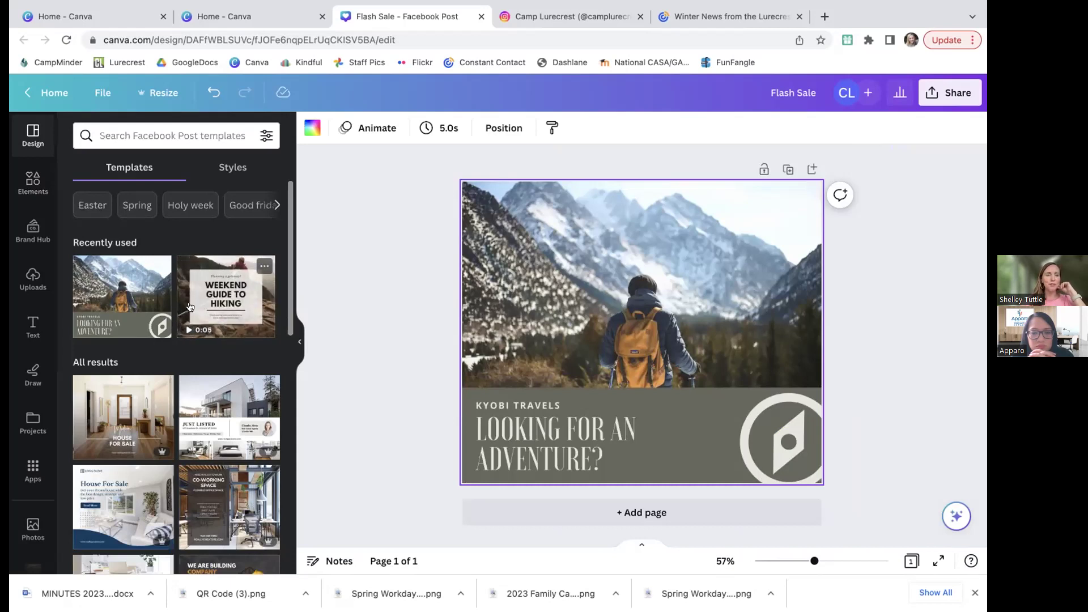
{"action": "left_click", "coordinate": [21, 193]}
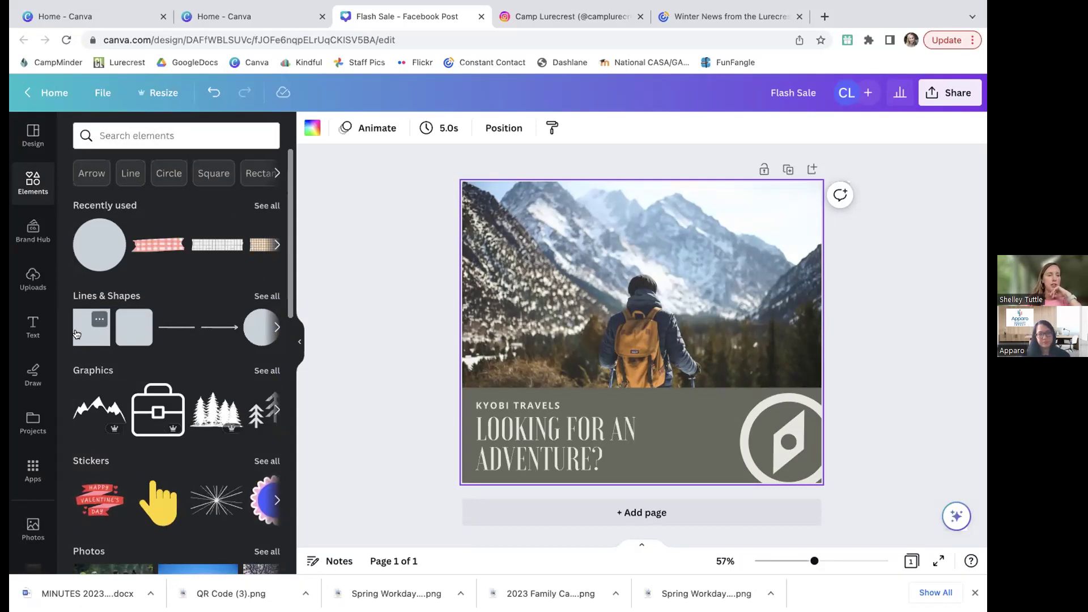
{"action": "left_click", "coordinate": [93, 326]}
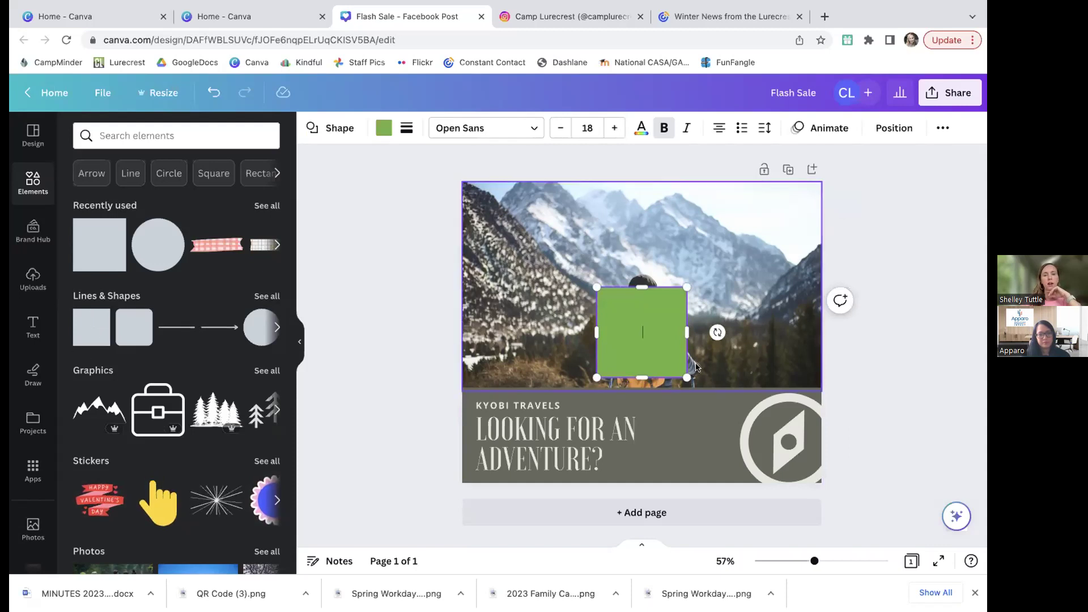
Stretch the green square into a wide band spanning the hiker photo, across its middle.
{"action": "left_click_drag", "start_coordinate": [687, 375], "coordinate": [756, 431]}
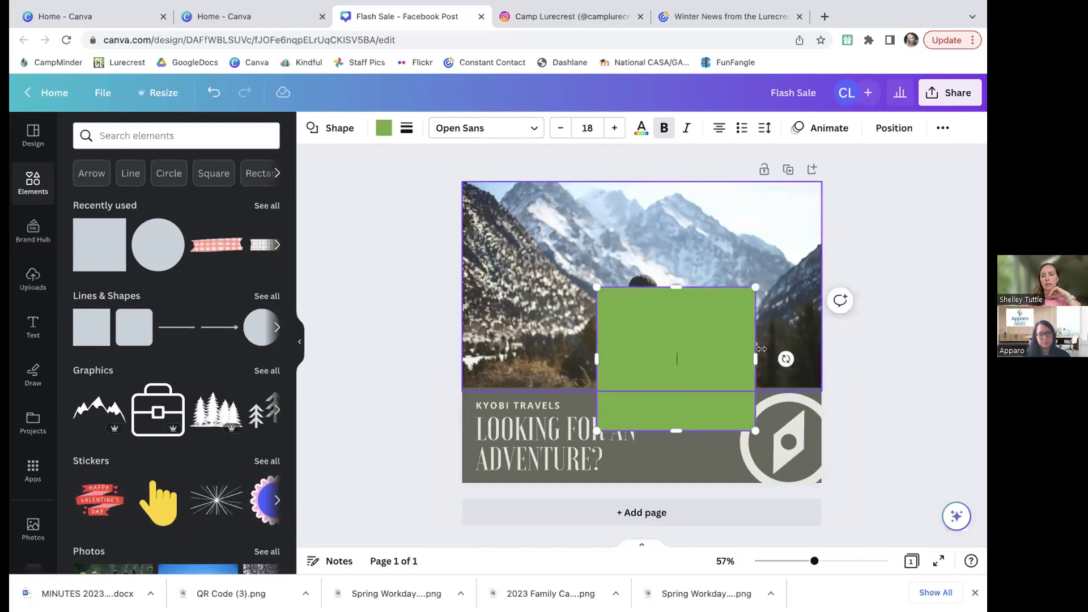
{"action": "left_click_drag", "start_coordinate": [755, 357], "coordinate": [814, 348]}
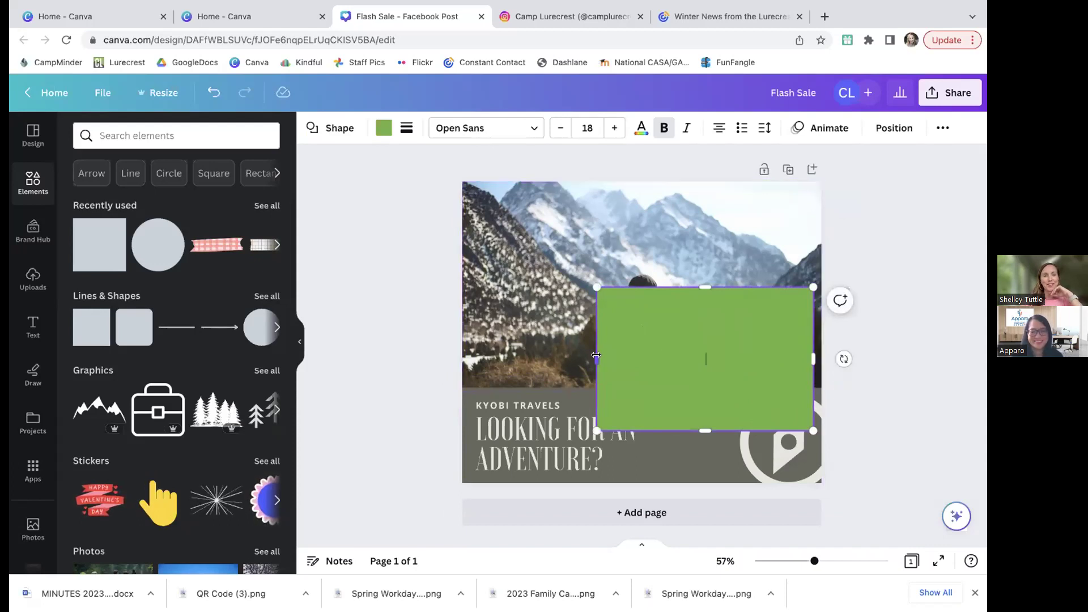
{"action": "left_click_drag", "start_coordinate": [596, 355], "coordinate": [464, 376]}
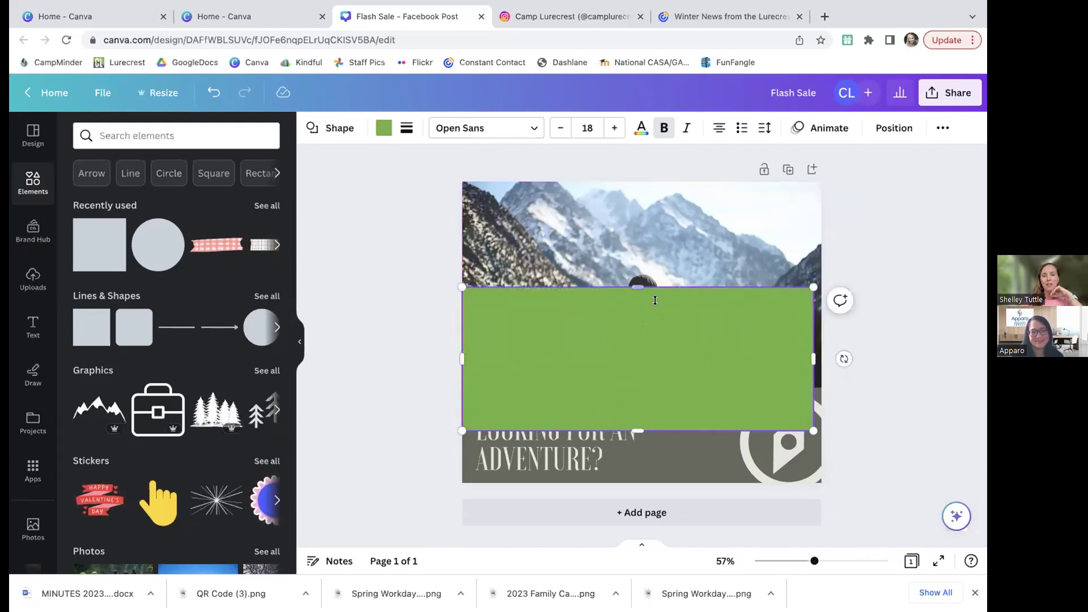
{"action": "mouse_move", "coordinate": [635, 286]}
{"action": "left_mouse_down"}
{"action": "mouse_move", "coordinate": [638, 355]}
{"action": "mouse_move", "coordinate": [635, 282]}
{"action": "left_mouse_up"}
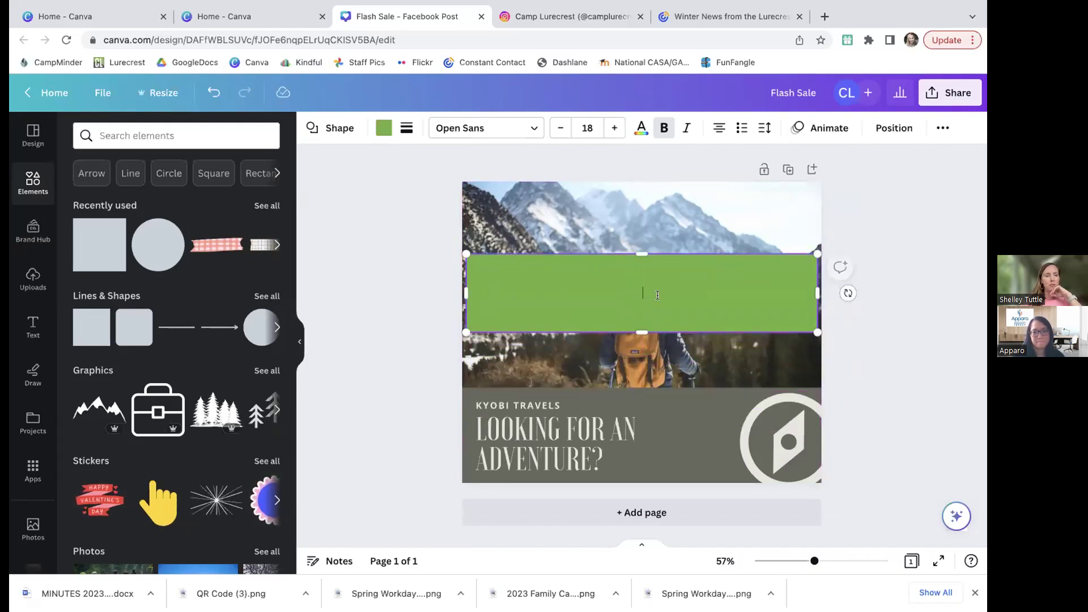
{"action": "left_click", "coordinate": [865, 325]}
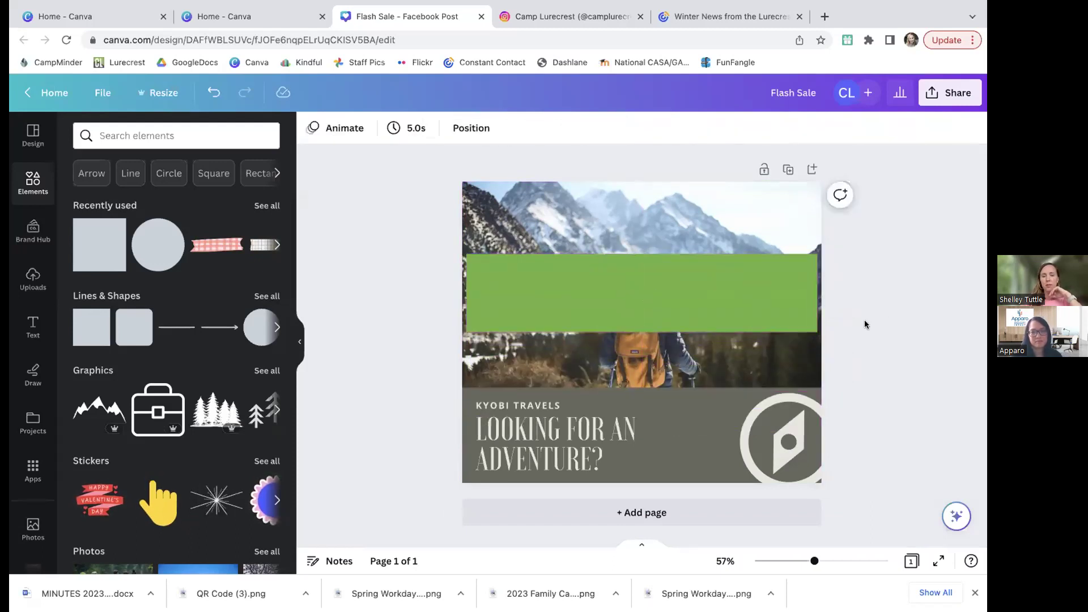
Try the blue-gray, brown, charcoal and pale blue photo colors as fills for the green rectangle.
{"action": "left_click", "coordinate": [708, 279]}
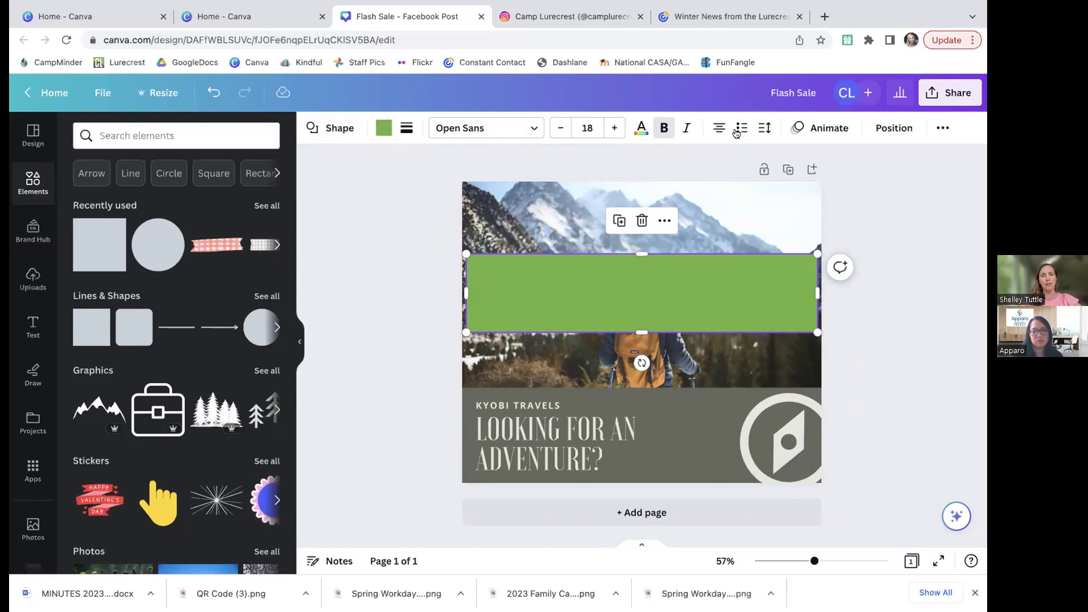
{"action": "left_click", "coordinate": [383, 129]}
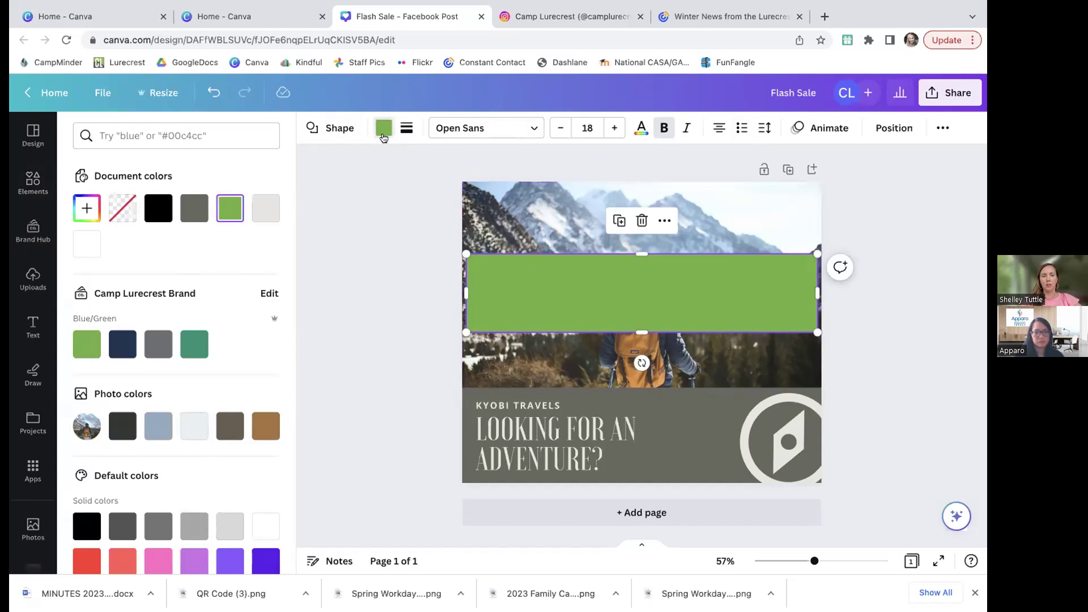
{"action": "left_click", "coordinate": [383, 135]}
{"action": "left_click", "coordinate": [906, 263]}
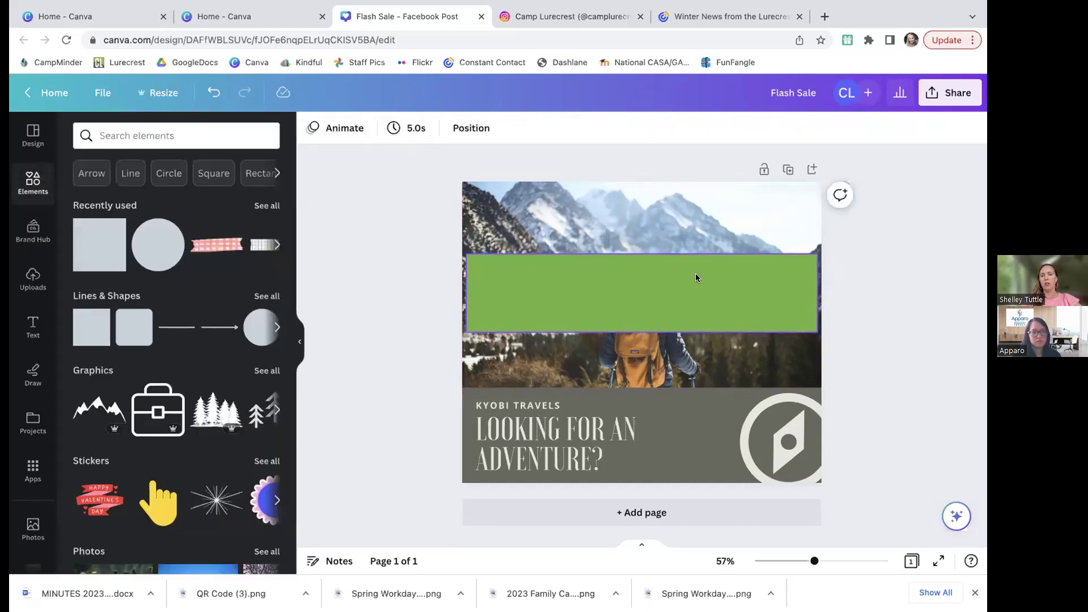
{"action": "left_click", "coordinate": [640, 274]}
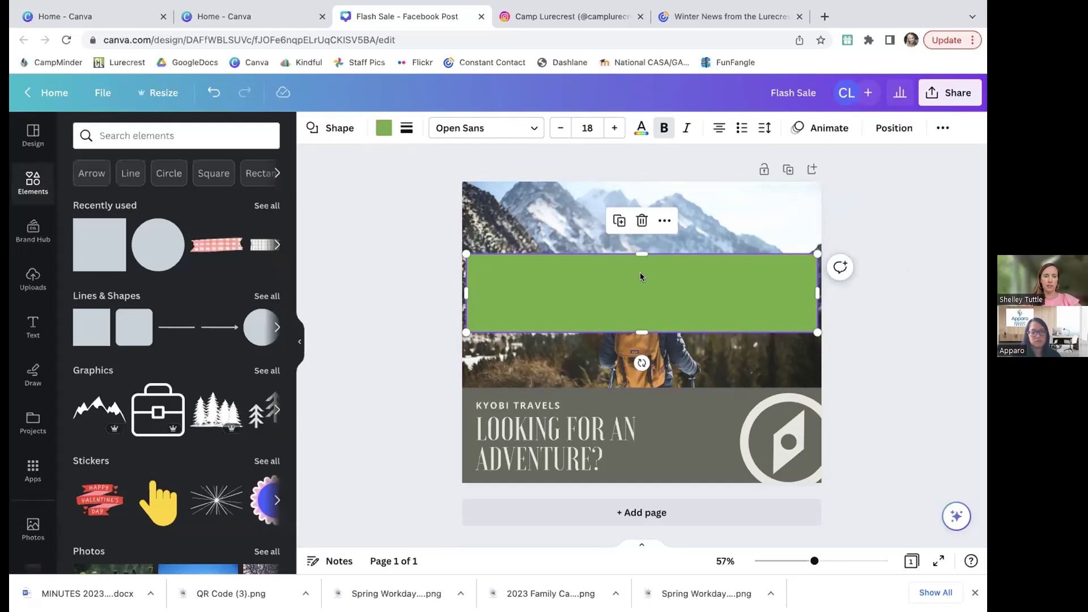
{"action": "left_click", "coordinate": [384, 127]}
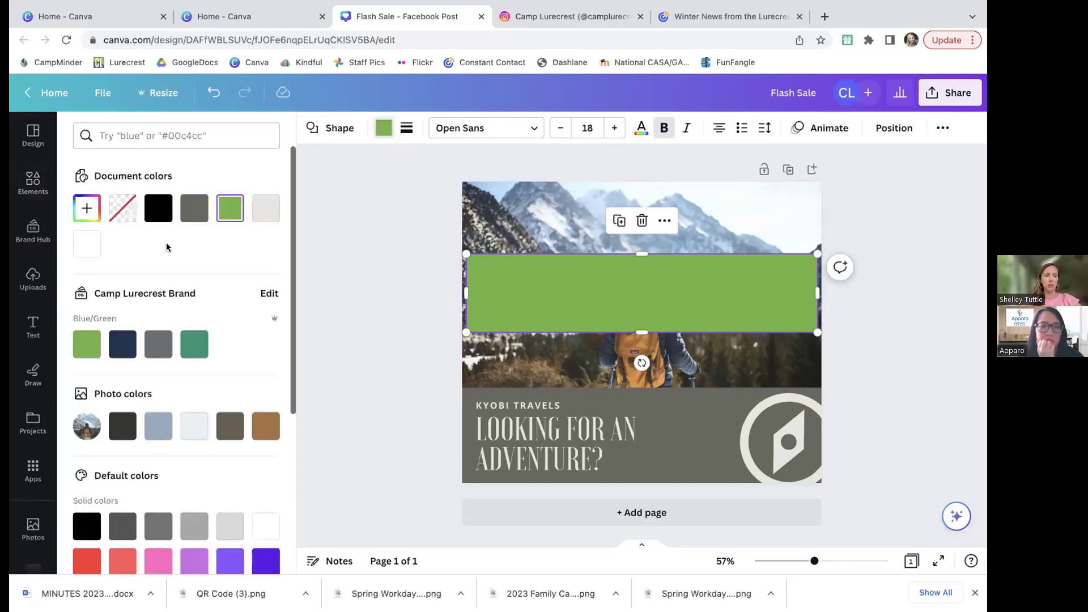
{"action": "scroll", "coordinate": [165, 244], "scroll_direction": "down", "scroll_amount": 1}
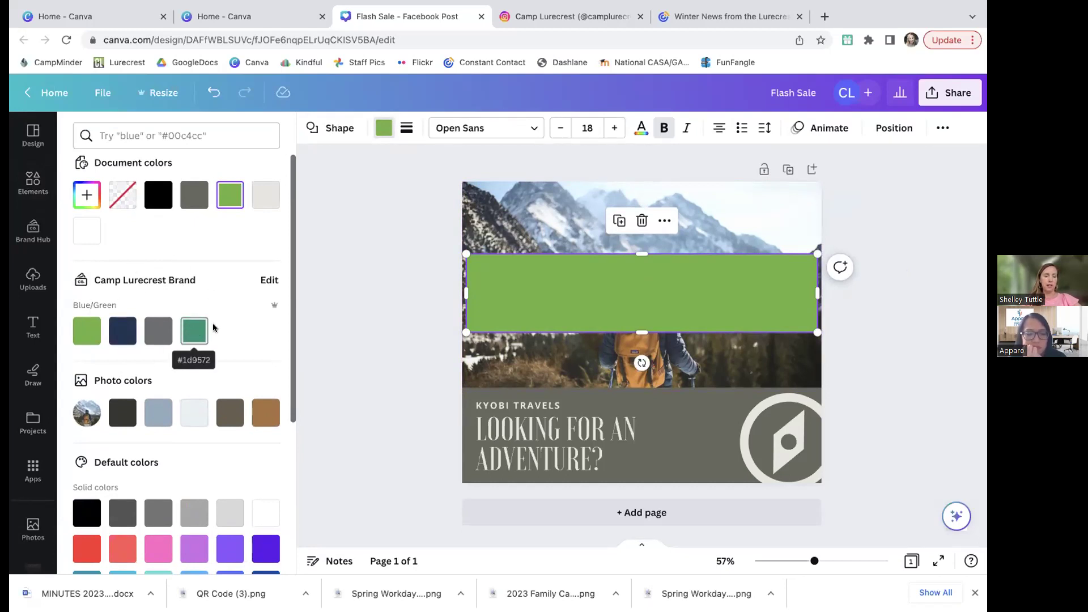
{"action": "scroll", "coordinate": [216, 306], "scroll_direction": "down", "scroll_amount": 1}
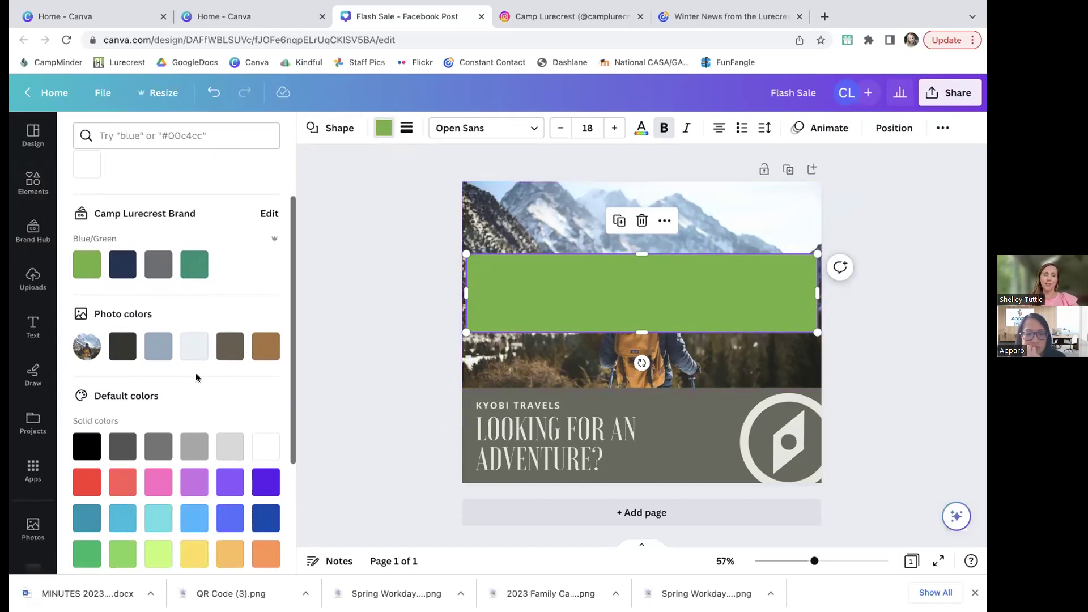
{"action": "left_click", "coordinate": [151, 353]}
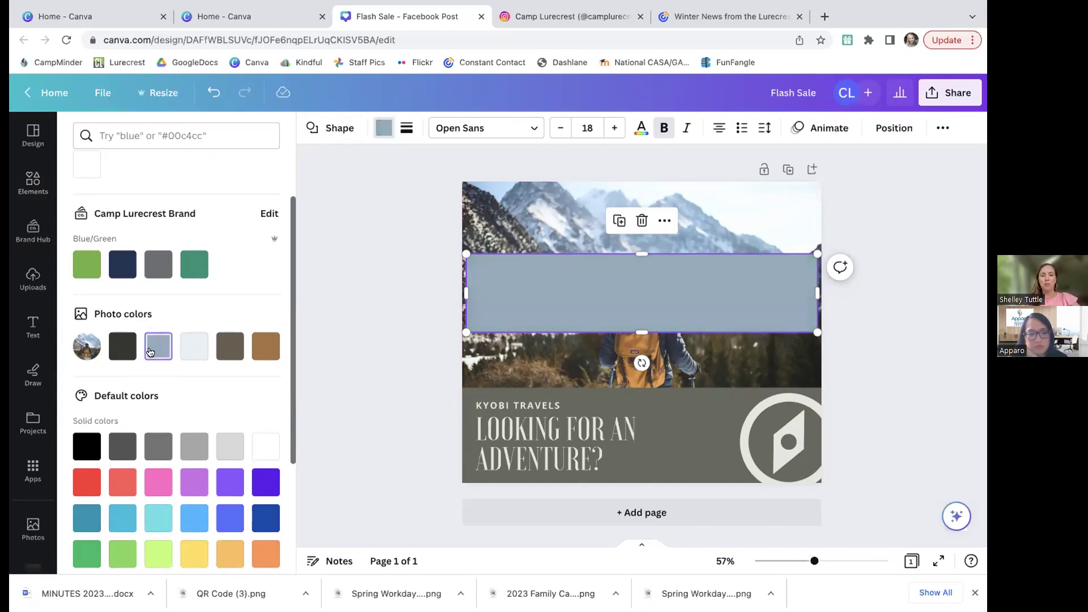
{"action": "left_click", "coordinate": [227, 351]}
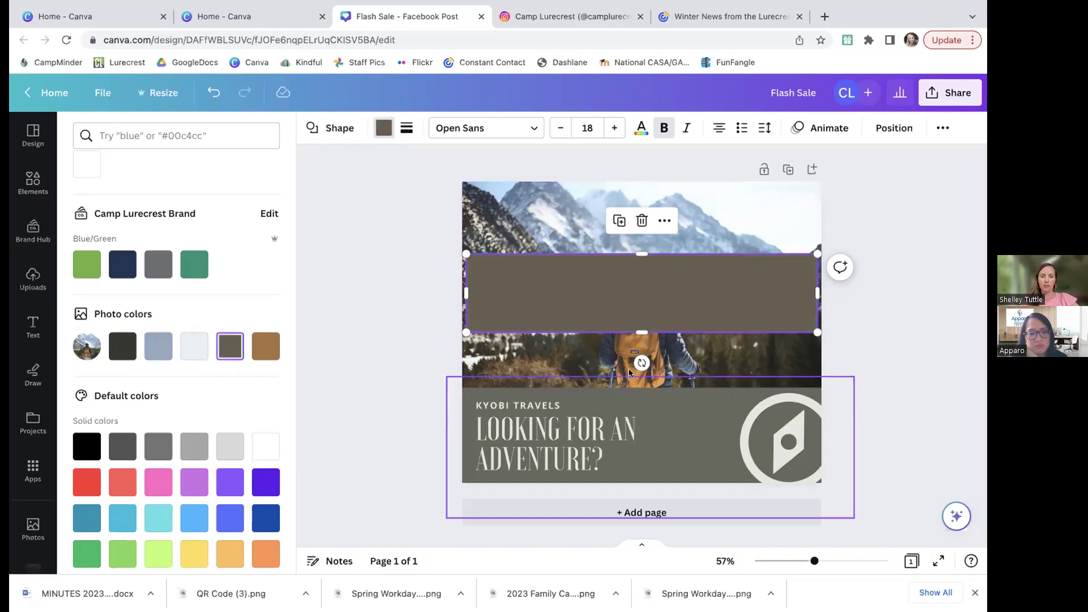
{"action": "left_click", "coordinate": [122, 346]}
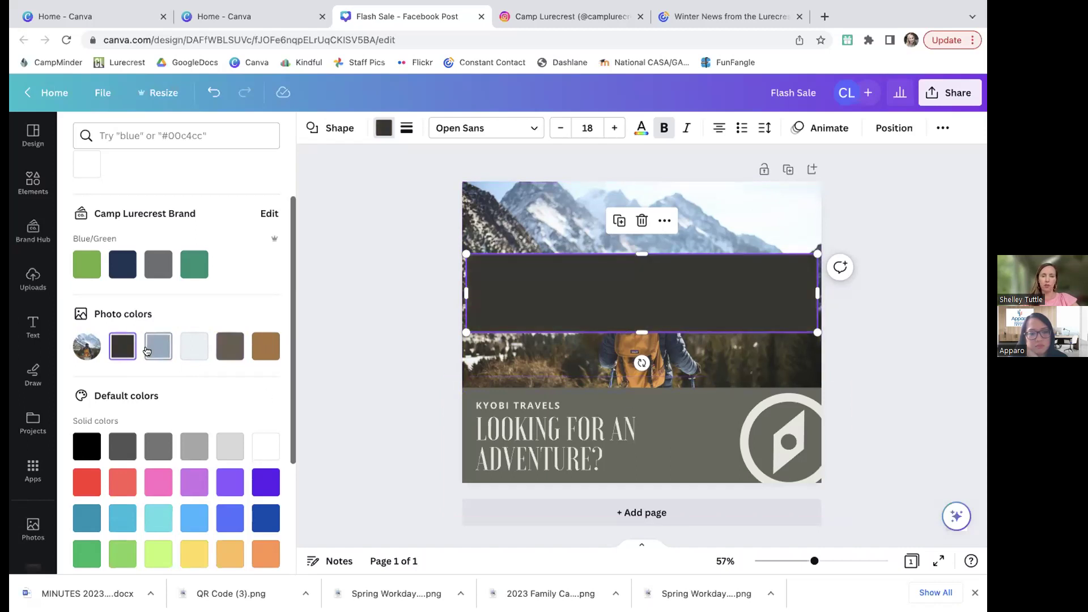
{"action": "left_click", "coordinate": [189, 353]}
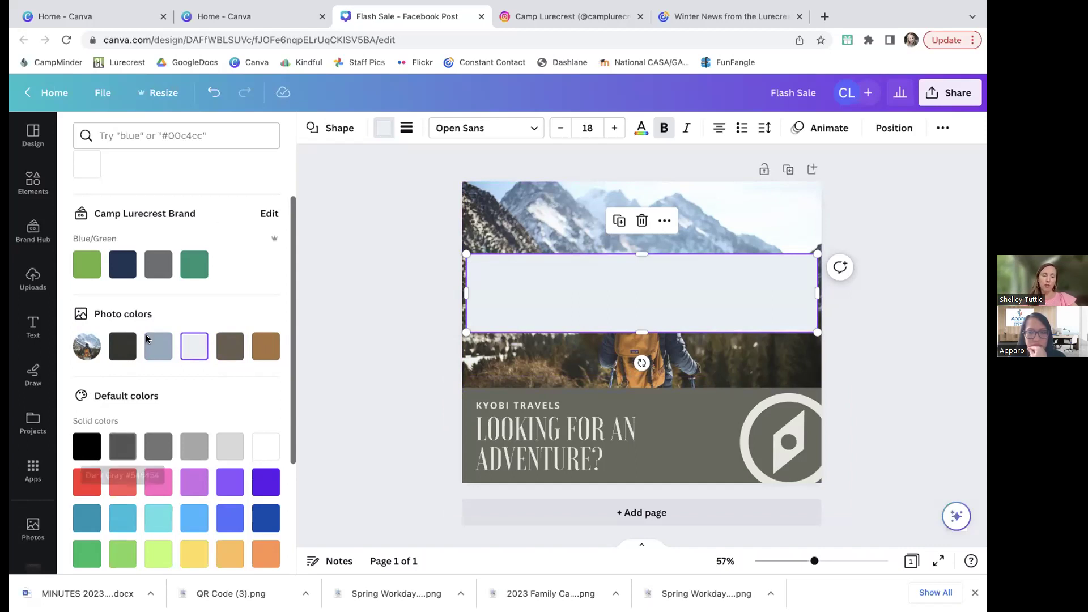
Try the gray-white and purple-turquoise gradients on the rectangle, and replace them with the default medium gray.
{"action": "scroll", "coordinate": [185, 278], "scroll_direction": "down", "scroll_amount": 3}
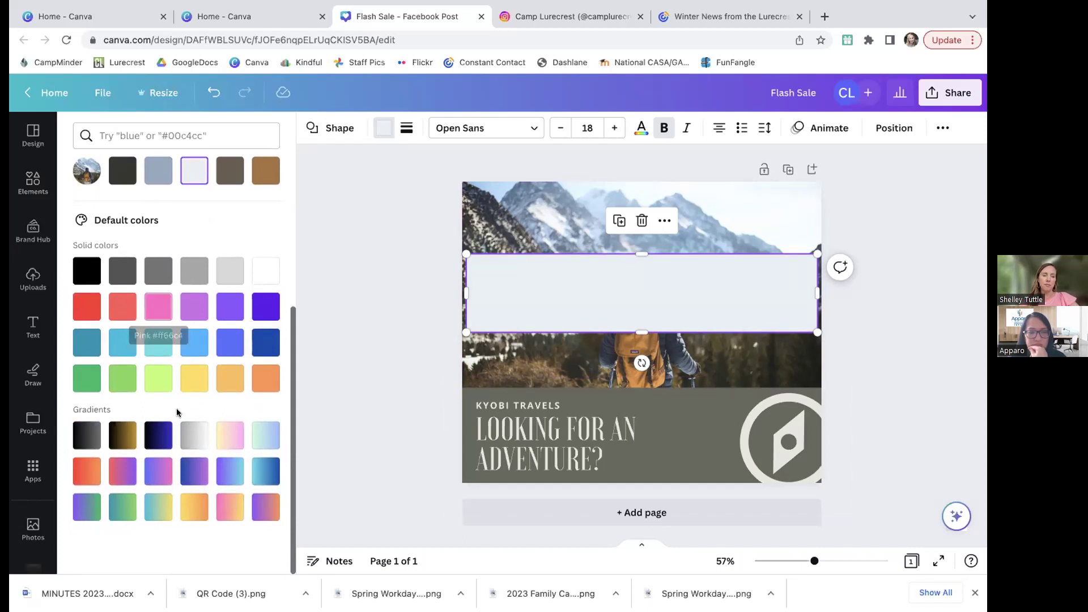
{"action": "left_click", "coordinate": [195, 440]}
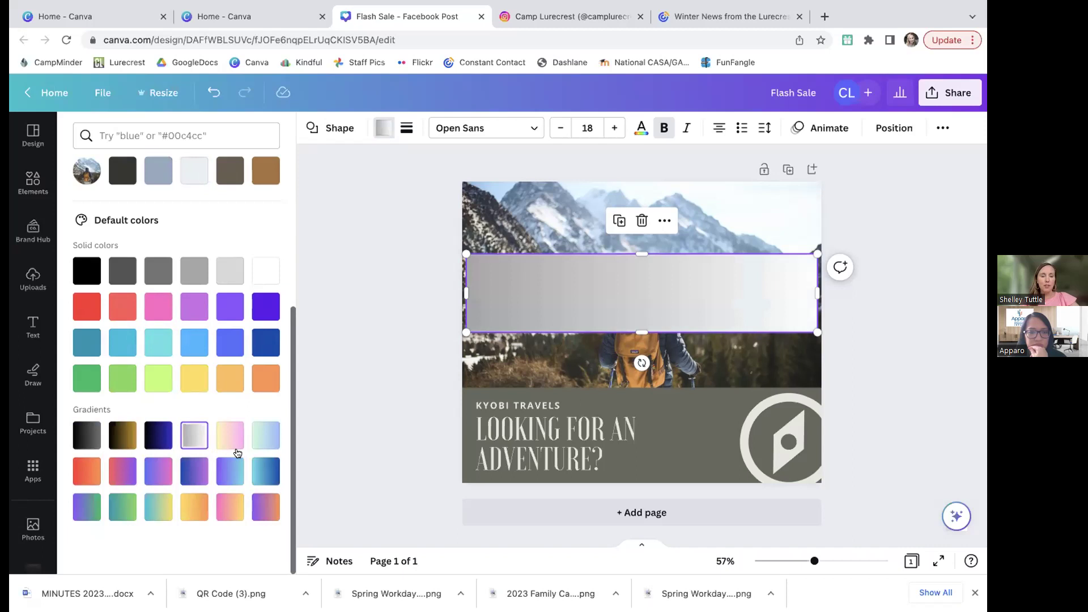
{"action": "left_click", "coordinate": [230, 470]}
{"action": "scroll", "coordinate": [164, 401], "scroll_direction": "up", "scroll_amount": 5}
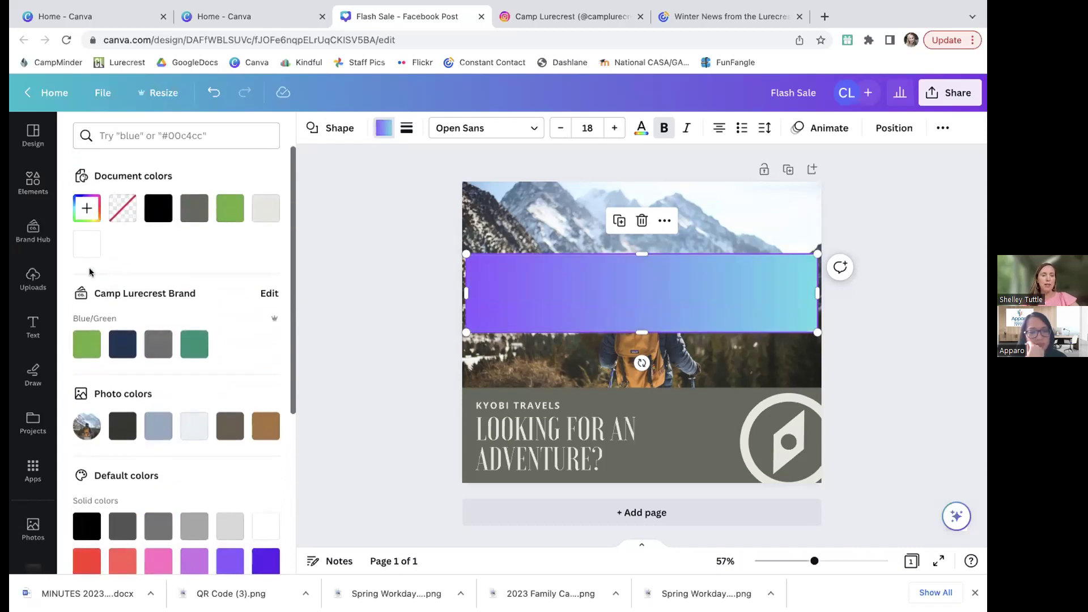
{"action": "scroll", "coordinate": [166, 372], "scroll_direction": "down", "scroll_amount": 2}
{"action": "scroll", "coordinate": [166, 372], "scroll_direction": "down", "scroll_amount": 2}
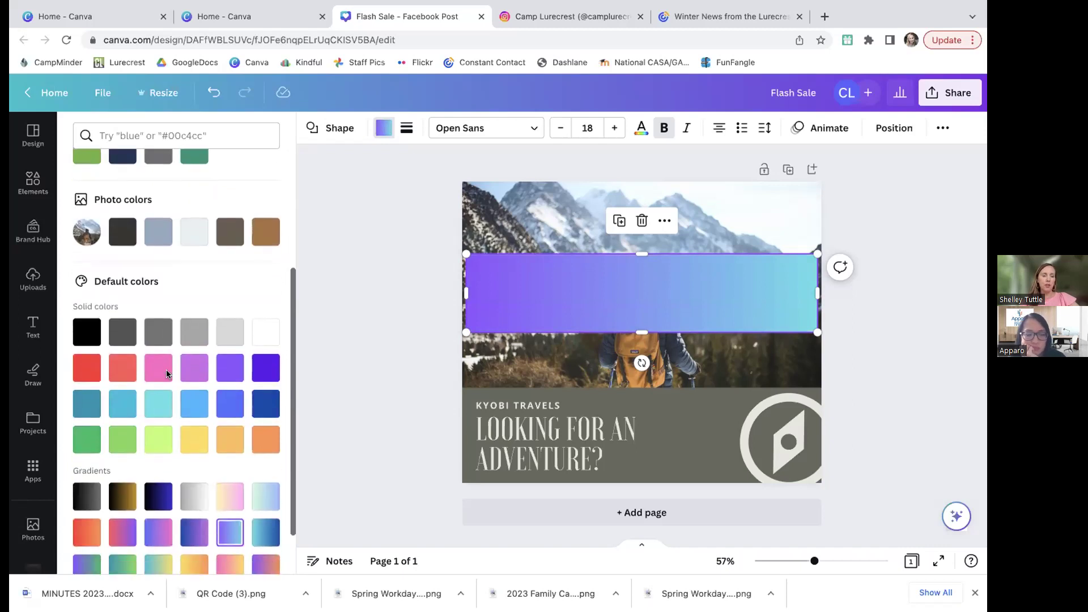
{"action": "scroll", "coordinate": [166, 370], "scroll_direction": "up", "scroll_amount": 1}
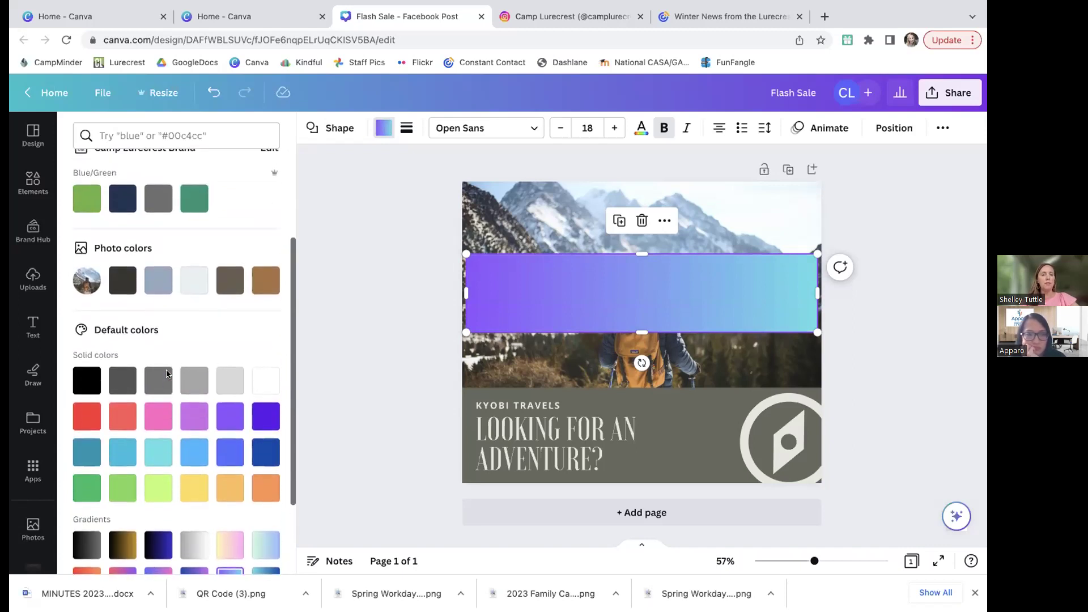
{"action": "left_click", "coordinate": [159, 383]}
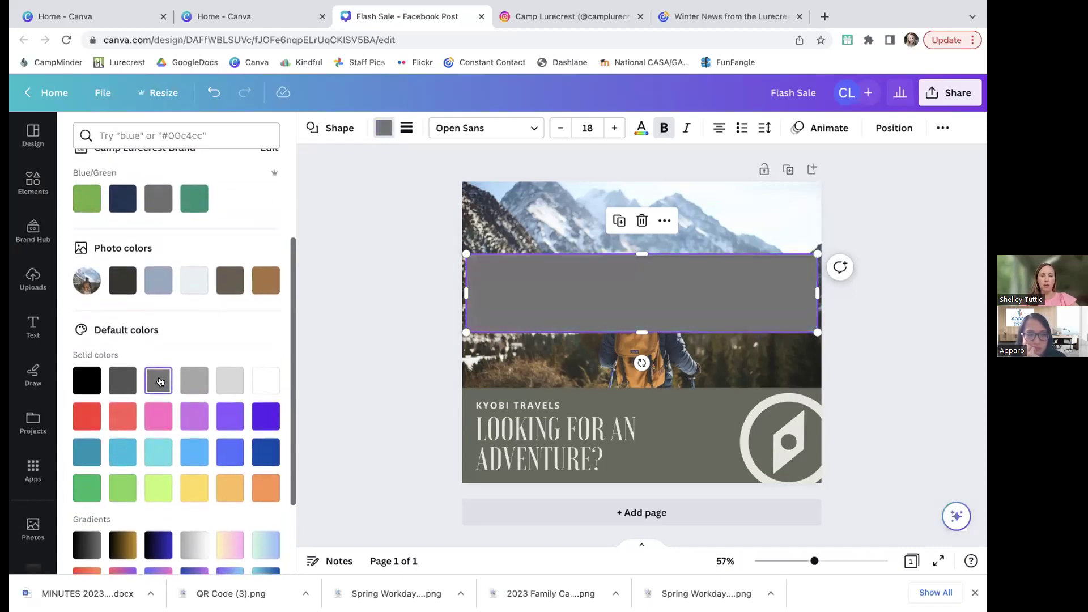
Try custom solid fills #DBD6D6 and #FAEDED on the rectangle, and settle on a light warm gray.
{"action": "scroll", "coordinate": [216, 302], "scroll_direction": "up", "scroll_amount": 3}
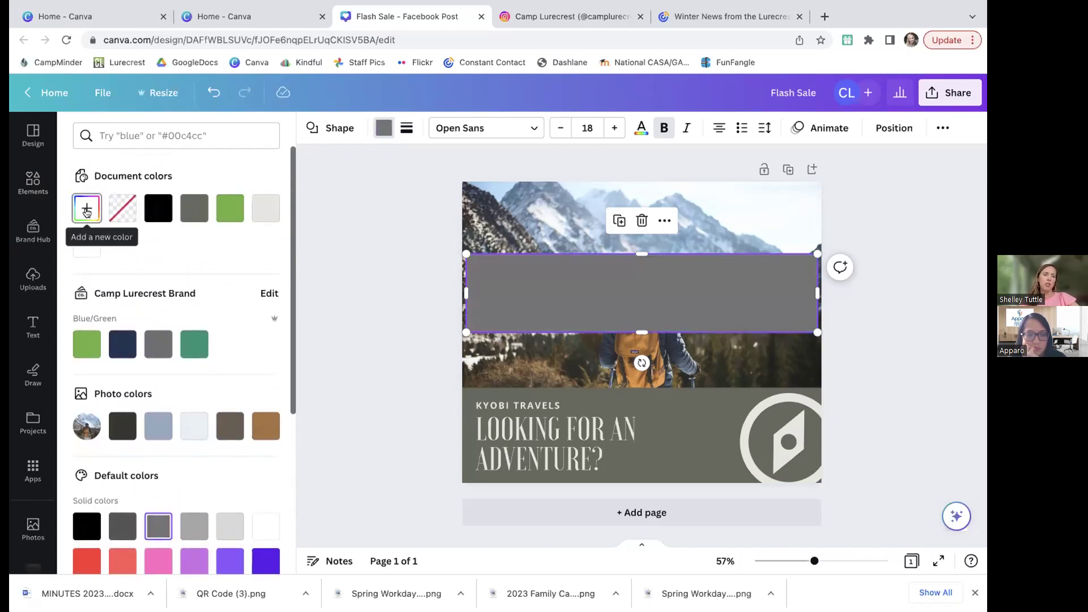
{"action": "left_click", "coordinate": [86, 212]}
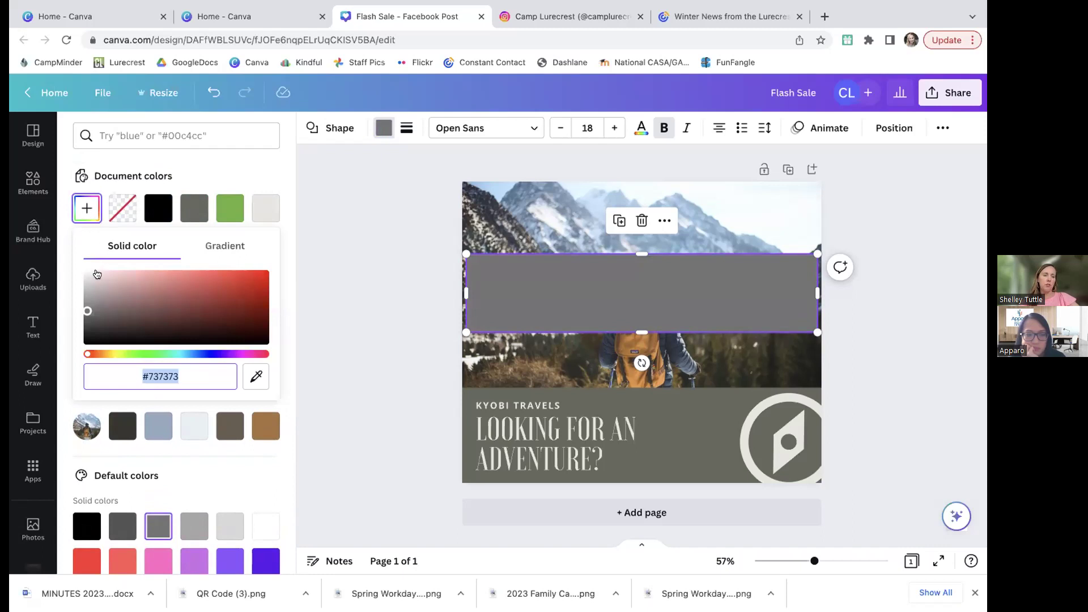
{"action": "left_click", "coordinate": [86, 282]}
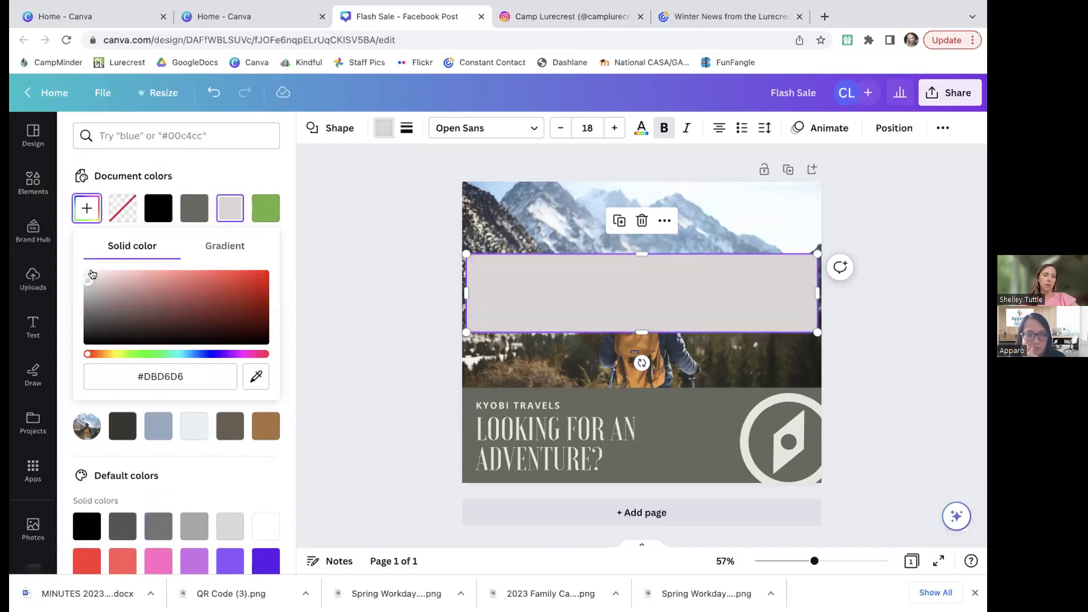
{"action": "left_click", "coordinate": [92, 274]}
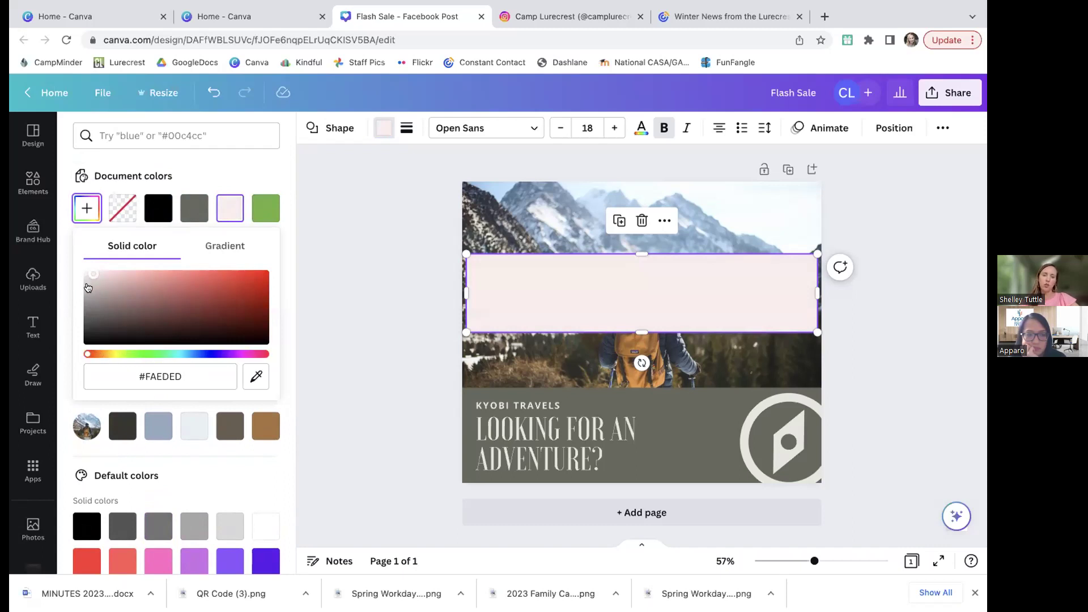
{"action": "left_click", "coordinate": [88, 285]}
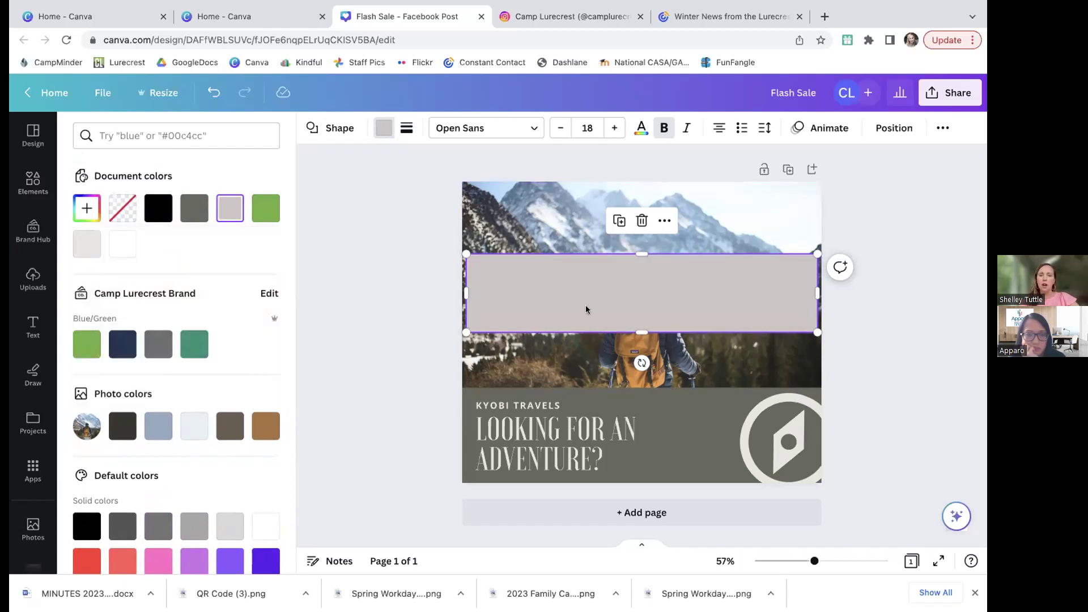
{"action": "double_click", "coordinate": [568, 301]}
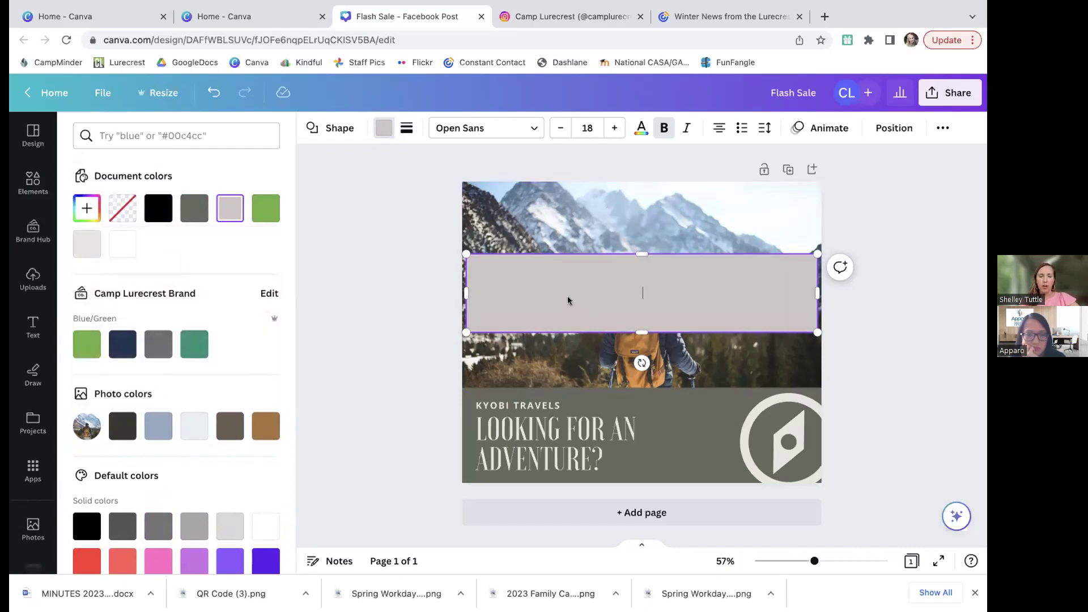
{"action": "key", "text": "Escape"}
{"action": "left_click", "coordinate": [918, 349]}
Delete the light gray rectangle from the adventure post.
{"action": "left_click", "coordinate": [760, 298]}
{"action": "left_click_drag", "start_coordinate": [761, 292], "coordinate": [723, 285]}
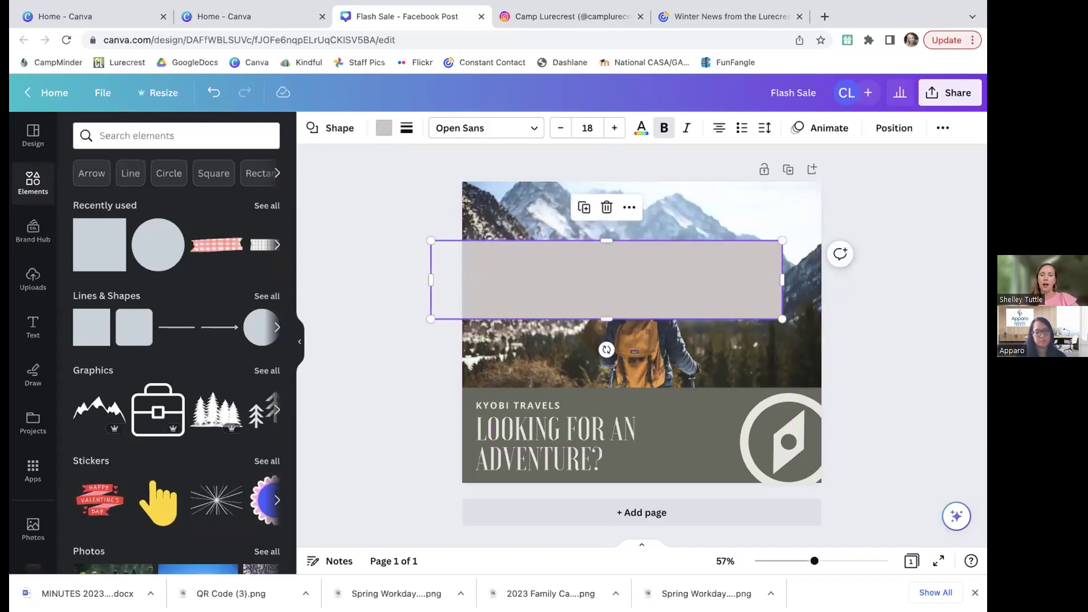
{"action": "key", "text": "Delete"}
Place an enlarged circle running off the photo's upper-left corner and fill it with the default light gray.
{"action": "left_click", "coordinate": [158, 245]}
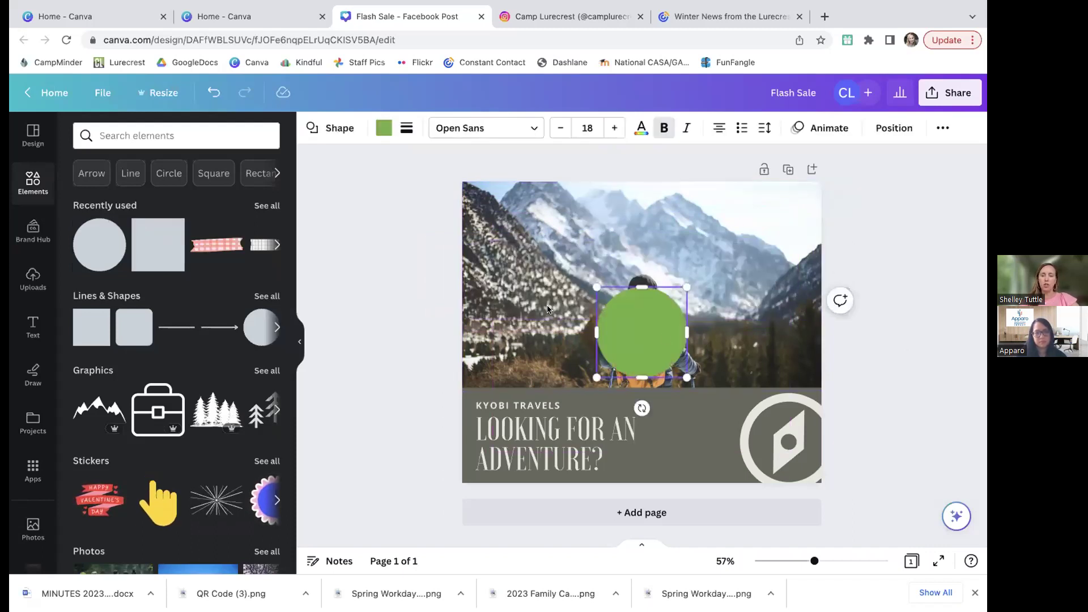
{"action": "left_click_drag", "start_coordinate": [595, 286], "coordinate": [486, 179]}
{"action": "left_click_drag", "start_coordinate": [566, 306], "coordinate": [493, 247]}
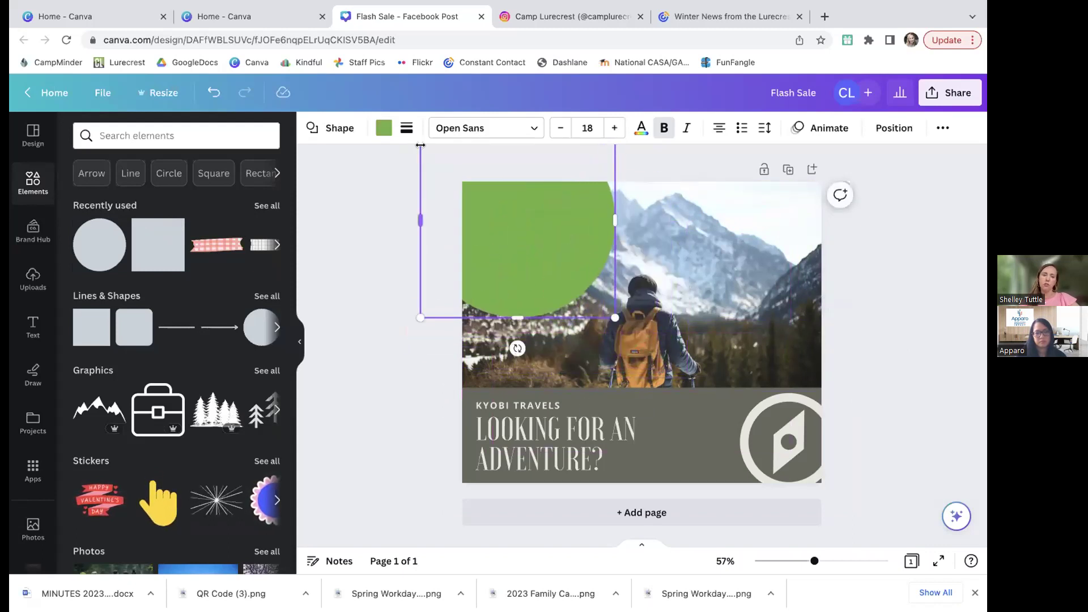
{"action": "left_click", "coordinate": [384, 128]}
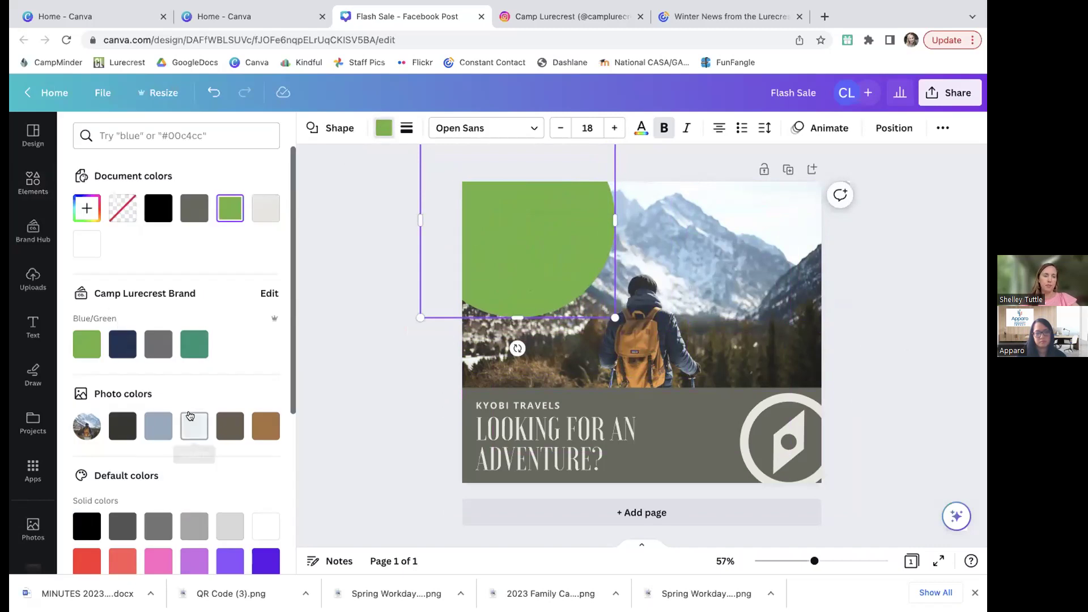
{"action": "left_click", "coordinate": [195, 526]}
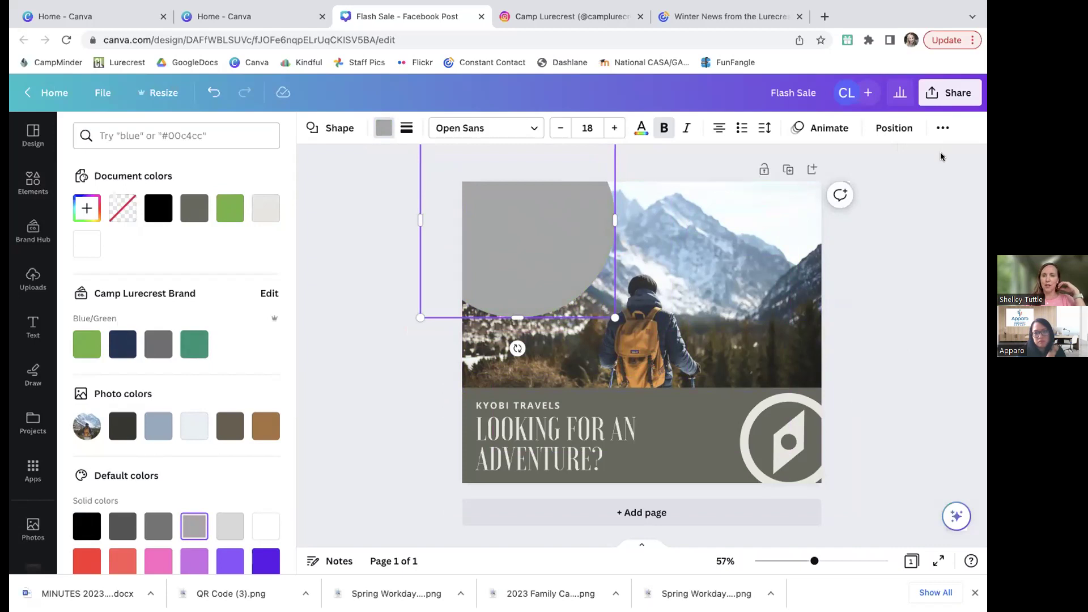
Set the transparency of the gray circle over the photo's upper-left corner to 57.
{"action": "left_click", "coordinate": [937, 120]}
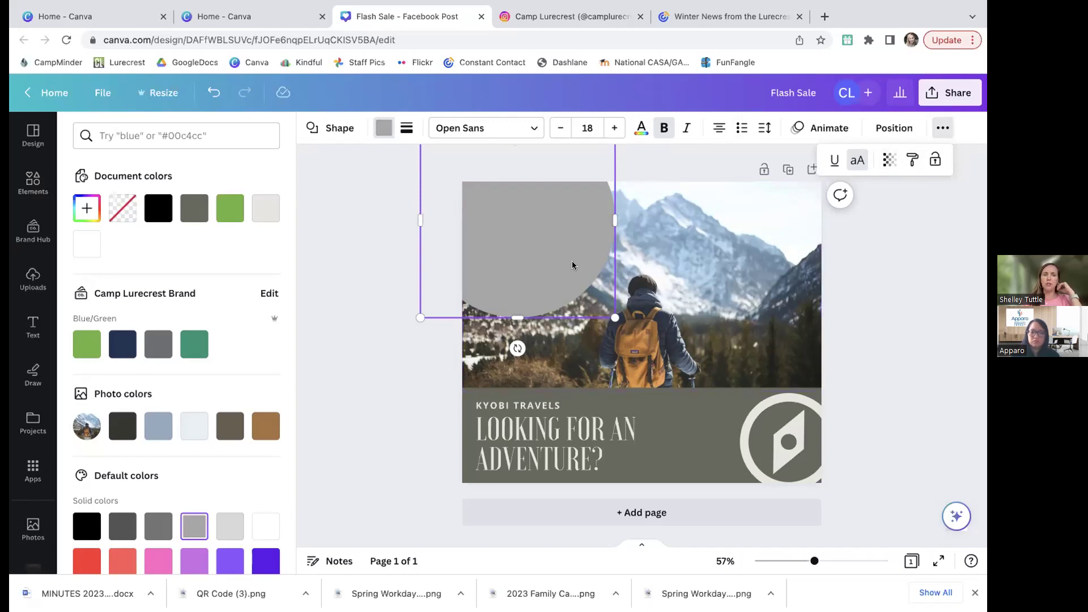
{"action": "left_click", "coordinate": [889, 161]}
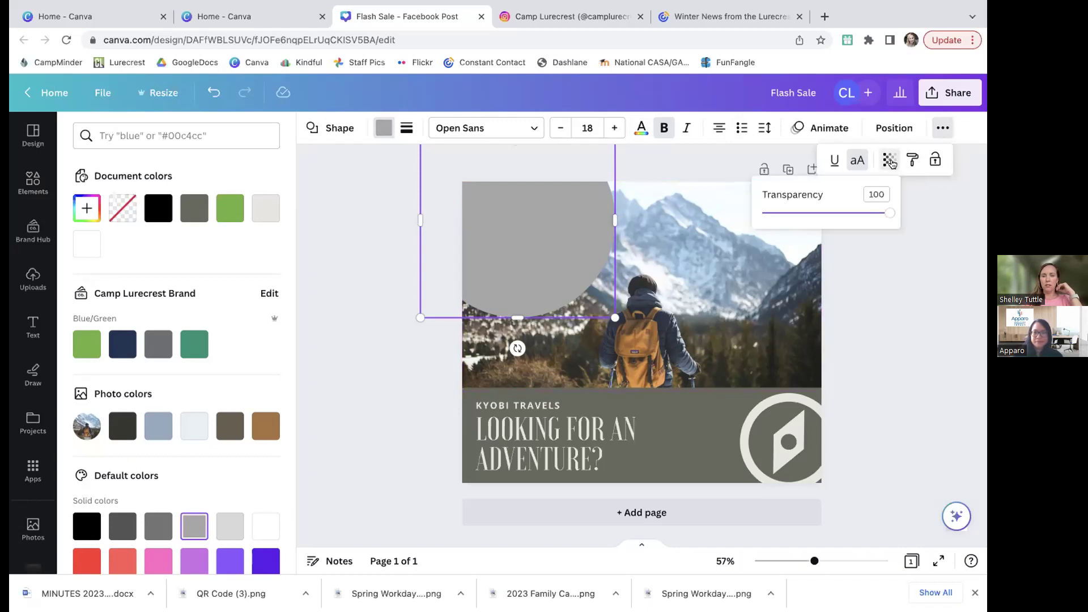
{"action": "left_click_drag", "start_coordinate": [886, 216], "coordinate": [832, 227]}
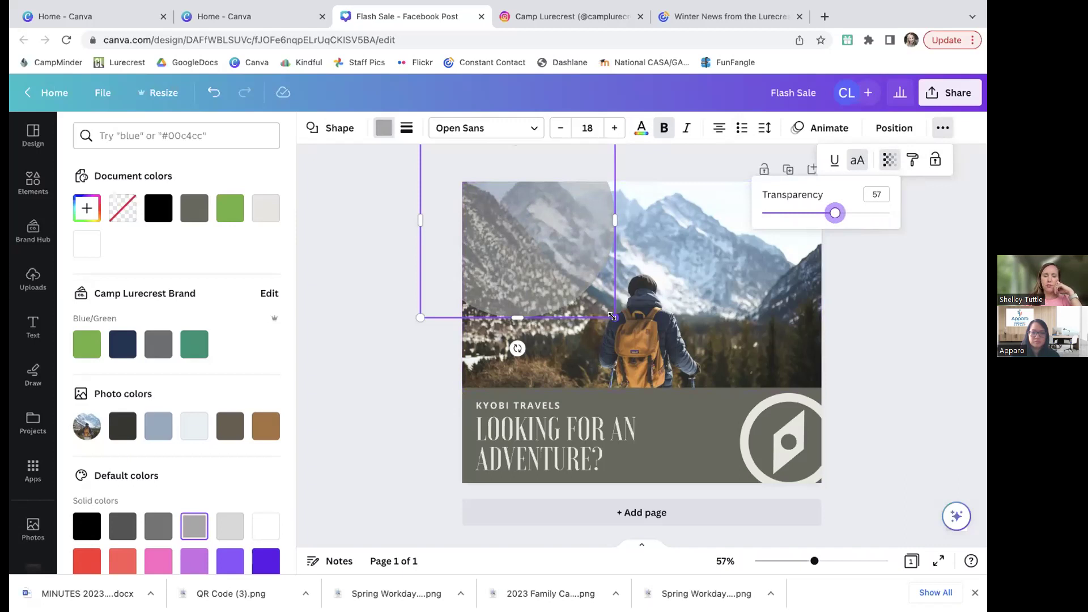
{"action": "left_click", "coordinate": [909, 339]}
{"action": "left_click", "coordinate": [910, 342]}
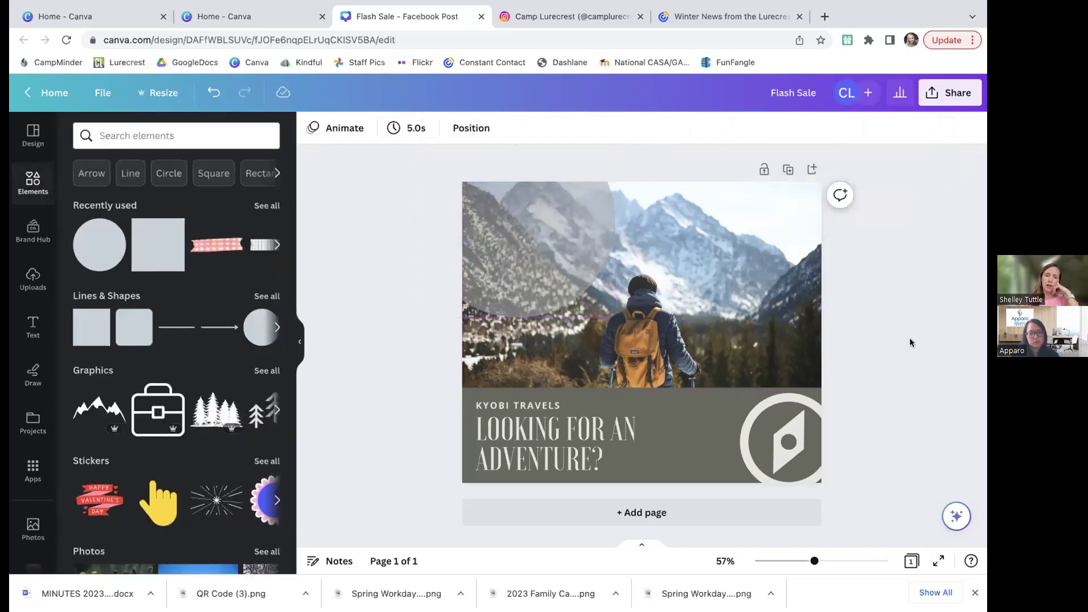
Shift the grouped banner with the adventure headline and compass emblem slightly to the left, and deselect everything.
{"action": "left_click", "coordinate": [502, 437]}
{"action": "mouse_move", "coordinate": [502, 437]}
{"action": "left_mouse_down"}
{"action": "mouse_move", "coordinate": [506, 277]}
{"action": "mouse_move", "coordinate": [509, 416]}
{"action": "mouse_move", "coordinate": [491, 433]}
{"action": "left_mouse_up"}
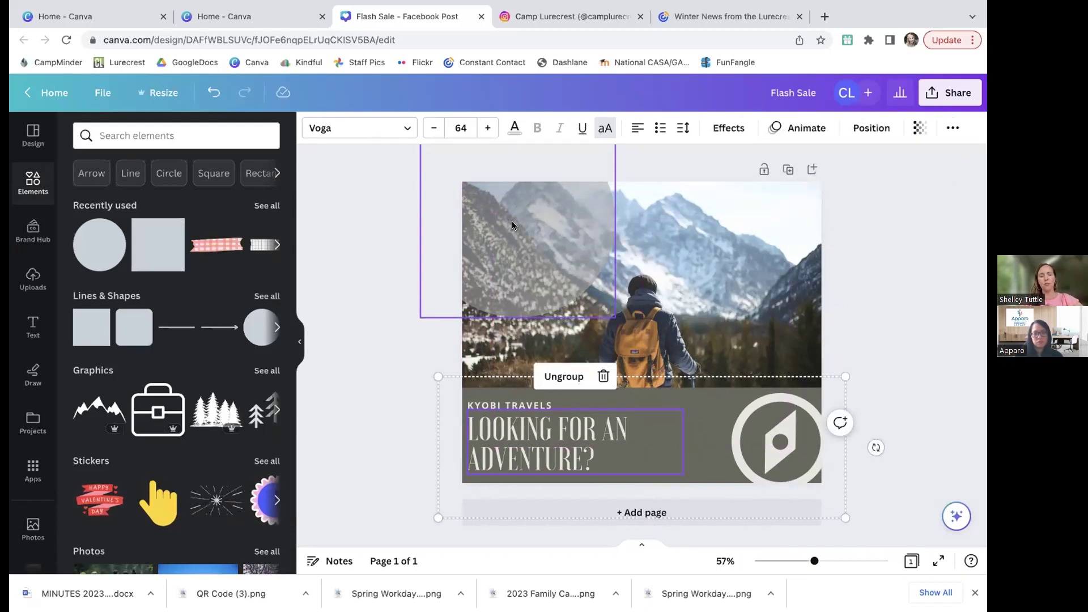
{"action": "left_click", "coordinate": [506, 249]}
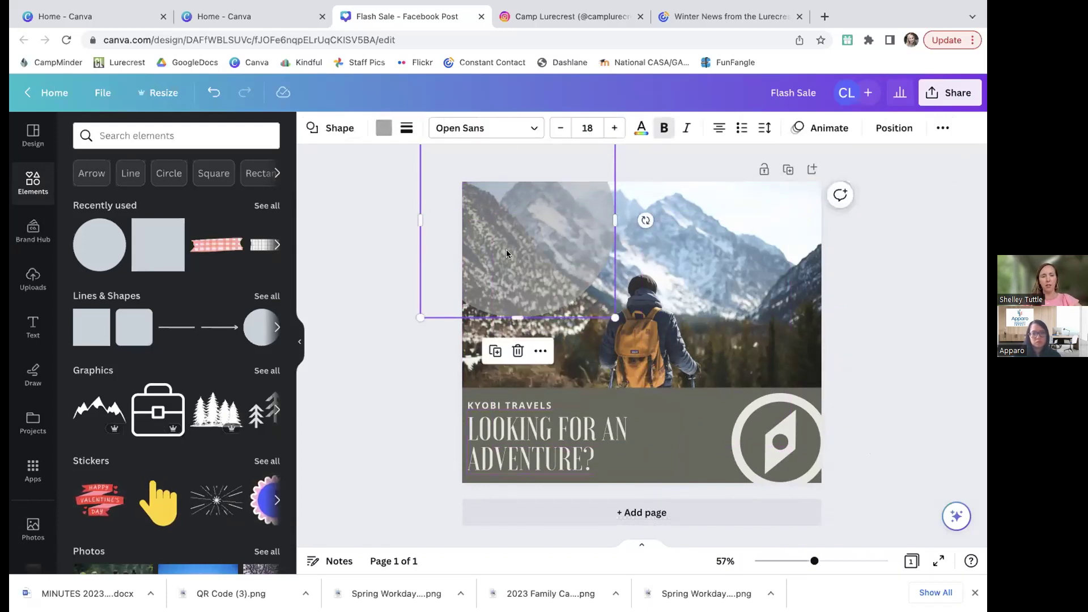
{"action": "left_click", "coordinate": [348, 338]}
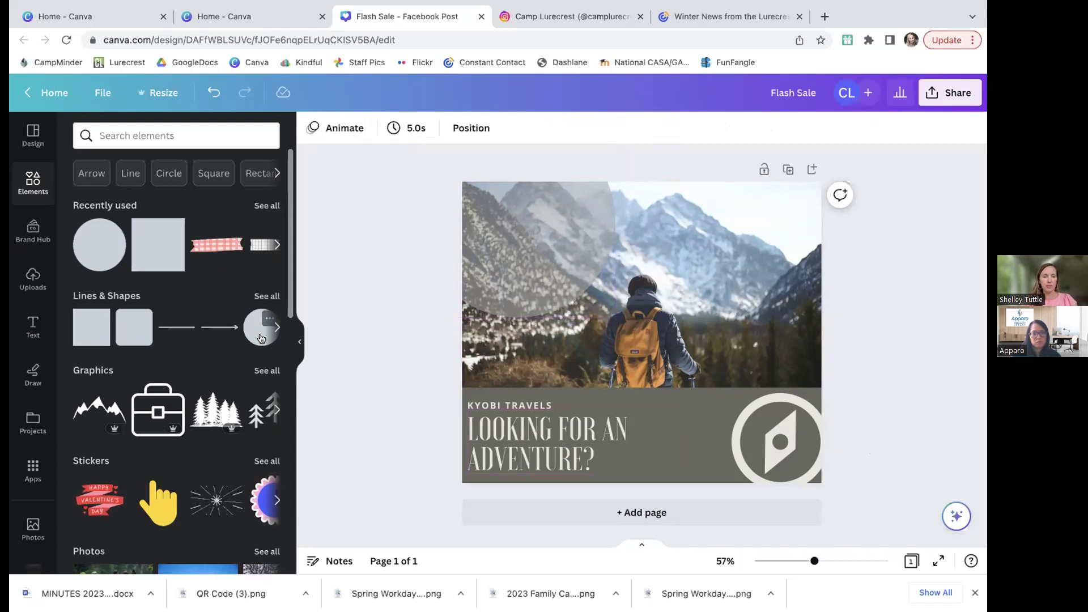
Look over the element categories, search the elements for "ornament" and show all matching graphics.
{"action": "scroll", "coordinate": [194, 346], "scroll_direction": "down", "scroll_amount": 2}
{"action": "scroll", "coordinate": [187, 337], "scroll_direction": "up", "scroll_amount": 2}
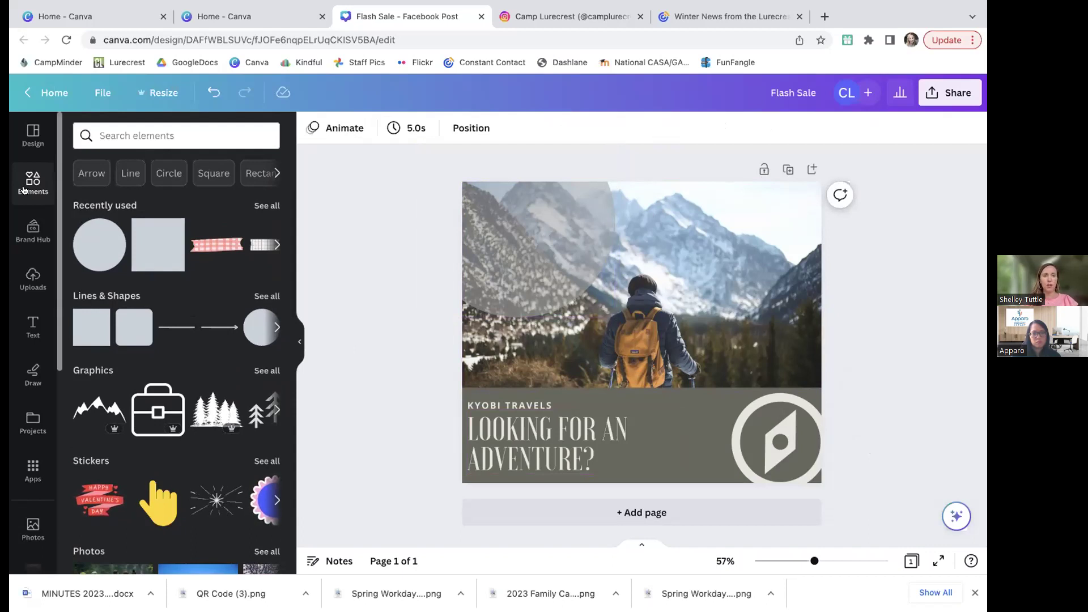
{"action": "scroll", "coordinate": [97, 289], "scroll_direction": "down", "scroll_amount": 3}
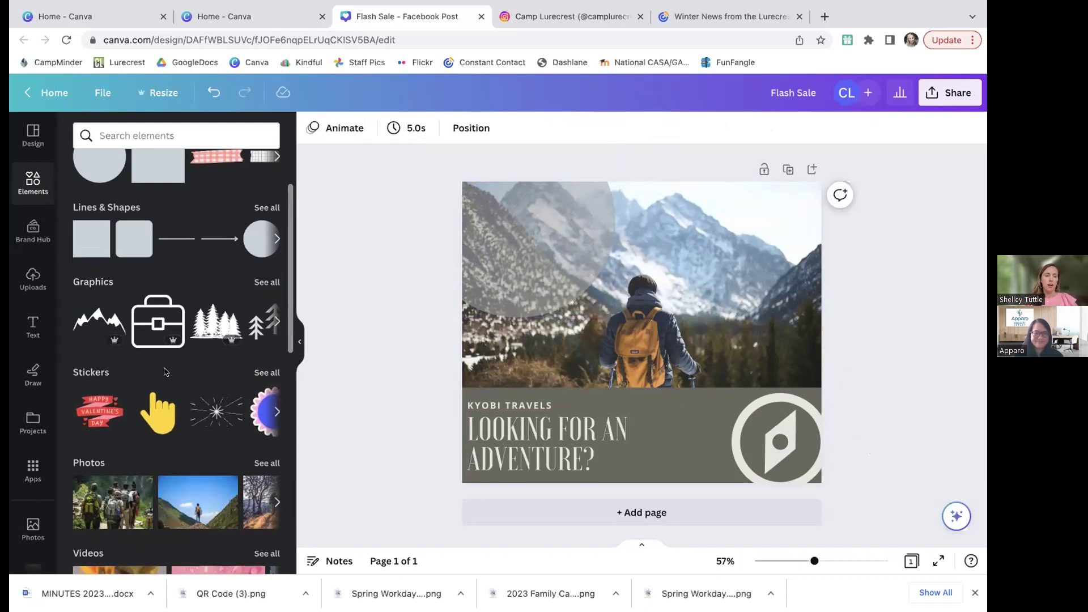
{"action": "scroll", "coordinate": [115, 374], "scroll_direction": "up", "scroll_amount": 3}
{"action": "left_click", "coordinate": [115, 135]}
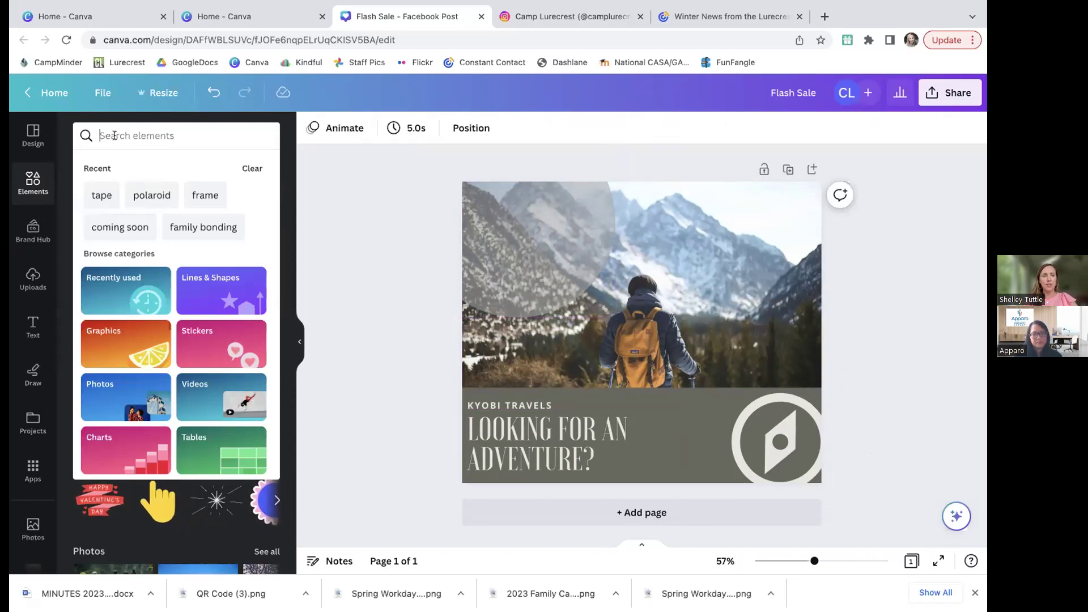
{"action": "type", "text": "ornament"}
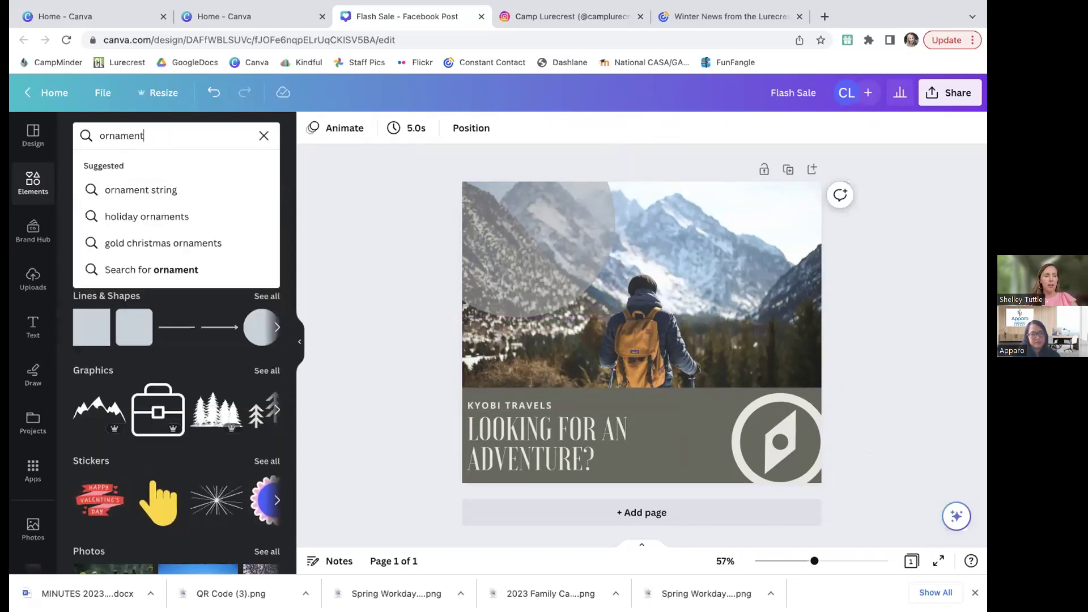
{"action": "key", "text": "Return"}
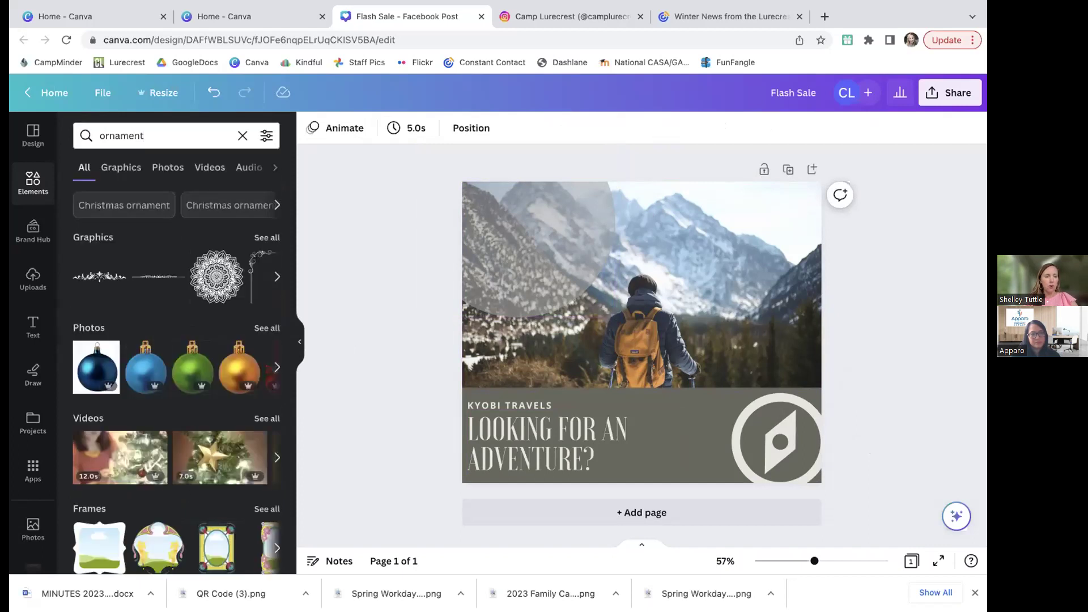
{"action": "left_click", "coordinate": [258, 240]}
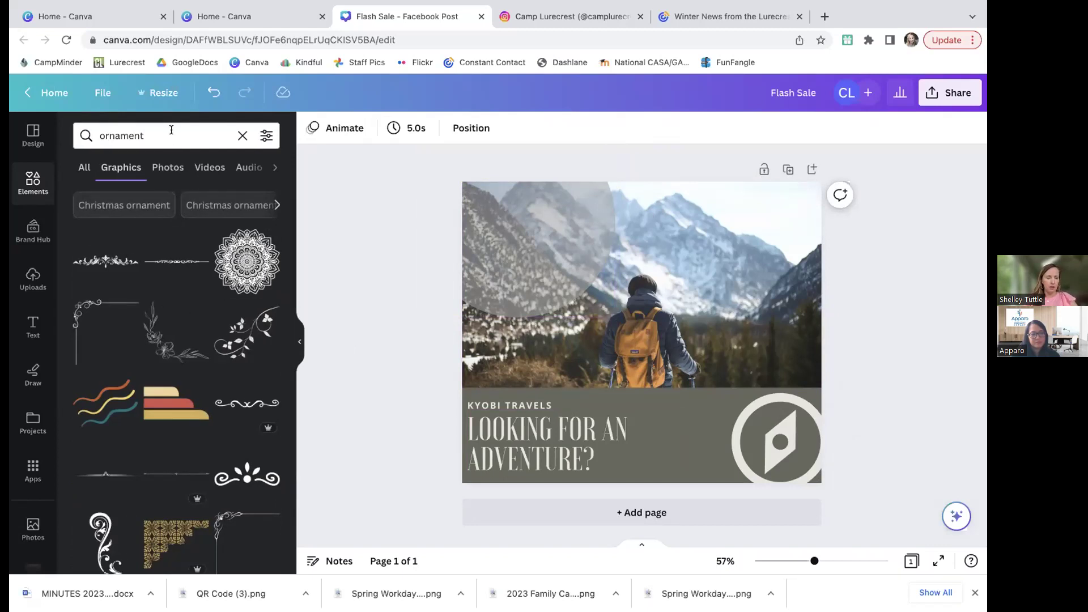
Add the graphic of five hanging Christmas ornaments, enlarge it and hang it from the photo's upper-right edge.
{"action": "scroll", "coordinate": [205, 332], "scroll_direction": "down", "scroll_amount": 6}
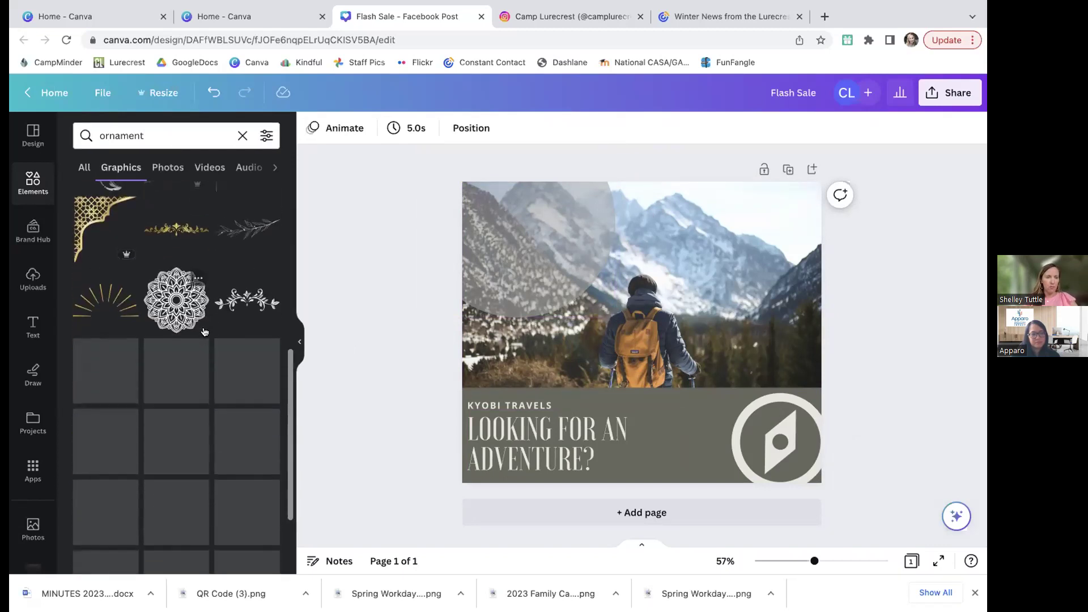
{"action": "scroll", "coordinate": [205, 332], "scroll_direction": "down", "scroll_amount": 5}
{"action": "scroll", "coordinate": [204, 332], "scroll_direction": "down", "scroll_amount": 4}
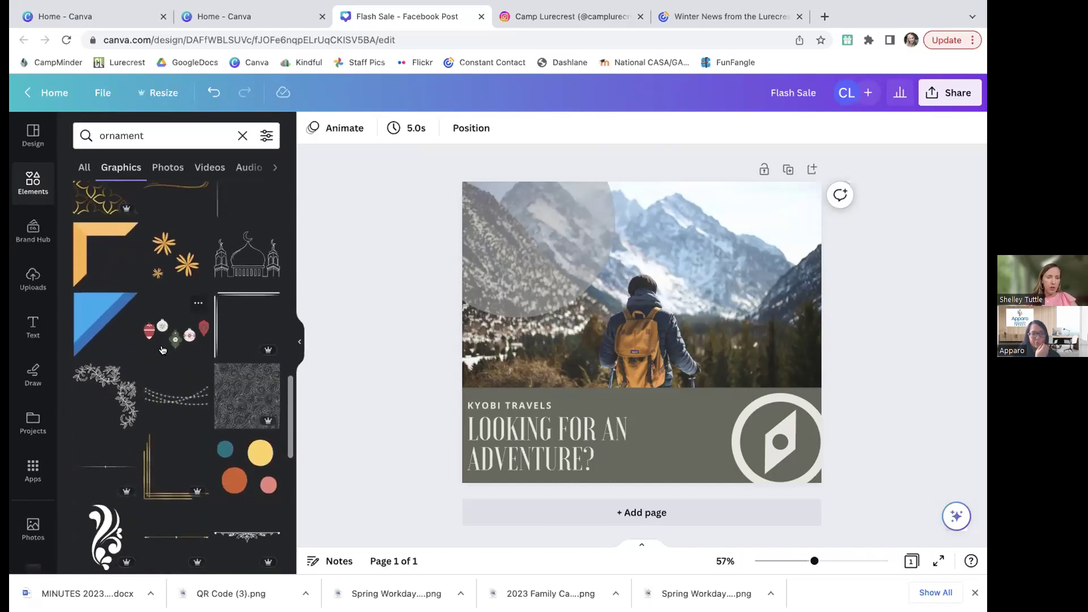
{"action": "left_click", "coordinate": [176, 340]}
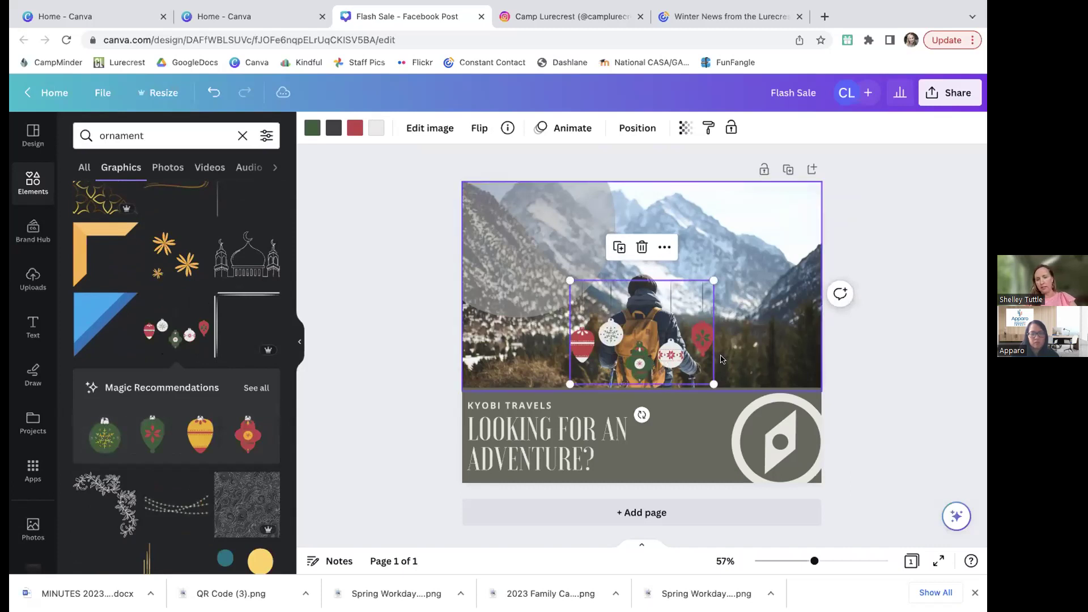
{"action": "left_click_drag", "start_coordinate": [713, 378], "coordinate": [787, 437]}
{"action": "left_click_drag", "start_coordinate": [699, 410], "coordinate": [717, 305]}
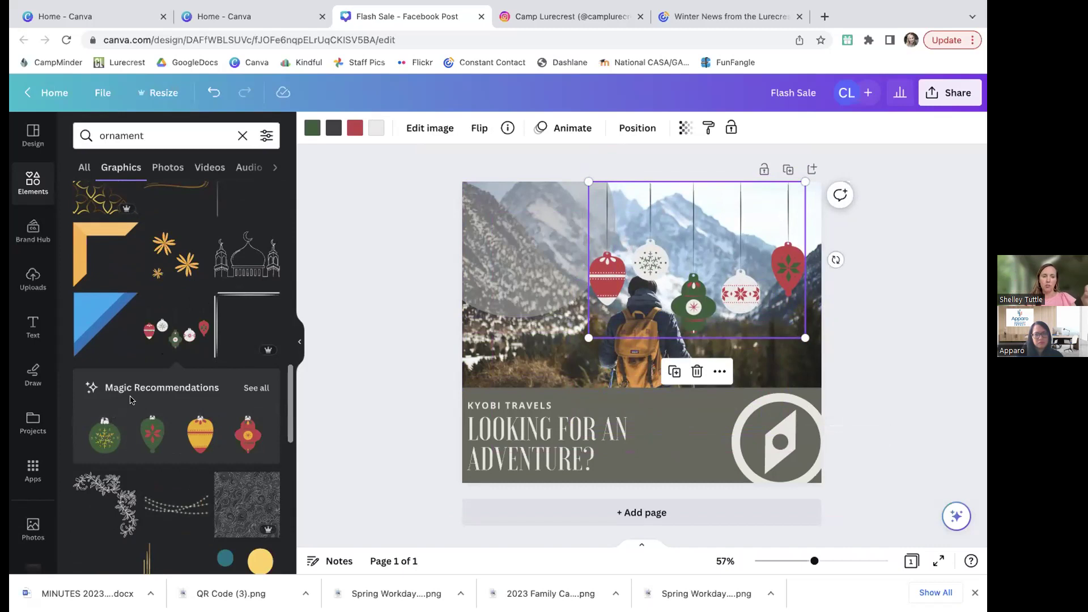
Examine the full set of Magic Recommendations related to the hanging ornaments graphic, and return to the search results.
{"action": "left_click", "coordinate": [254, 388]}
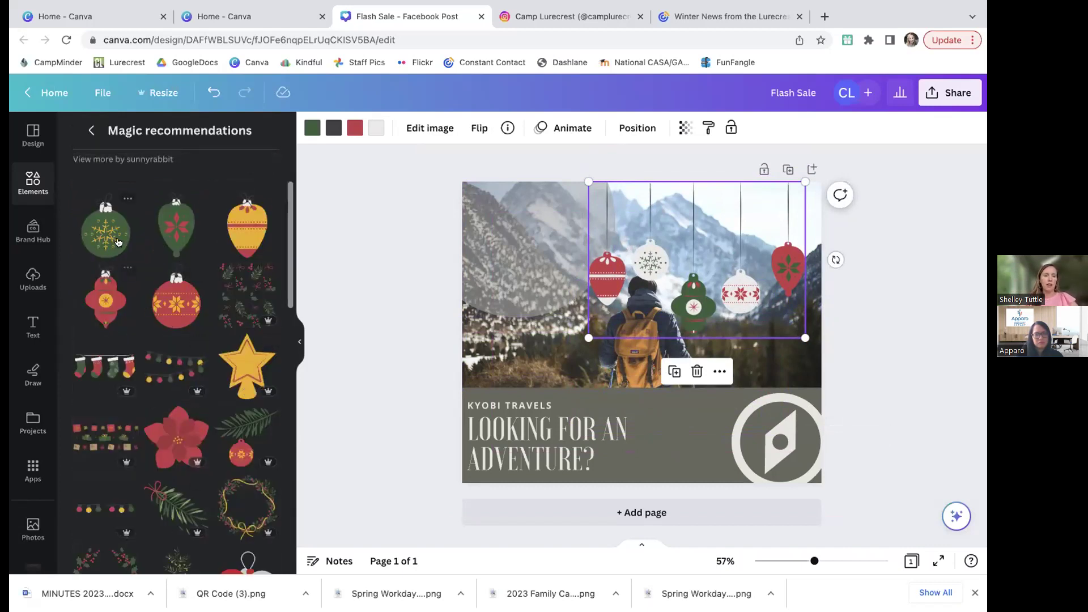
{"action": "scroll", "coordinate": [150, 442], "scroll_direction": "down", "scroll_amount": 5}
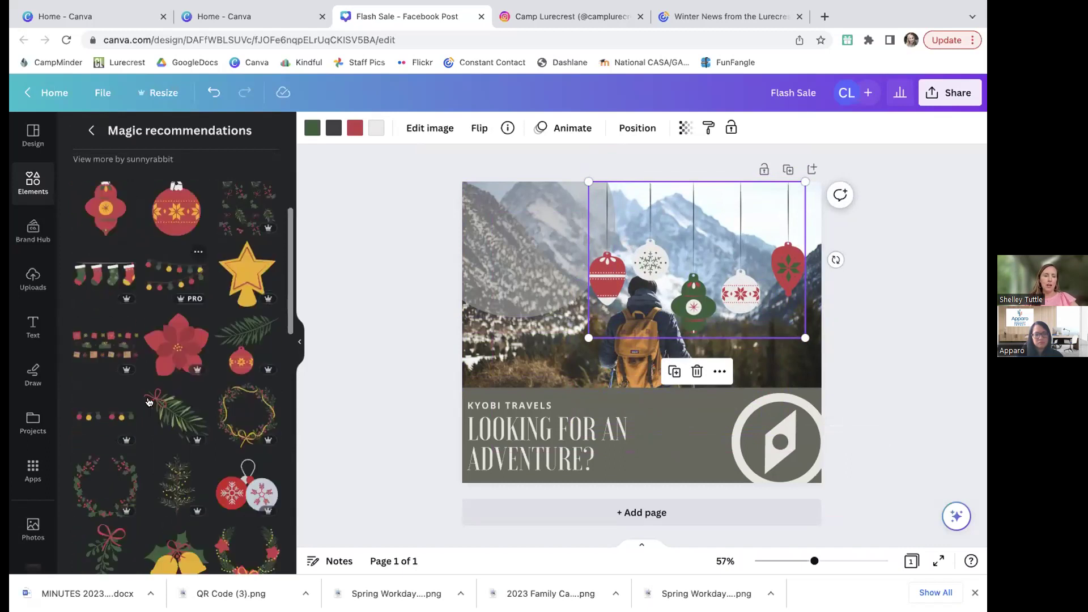
{"action": "scroll", "coordinate": [150, 402], "scroll_direction": "down", "scroll_amount": 3}
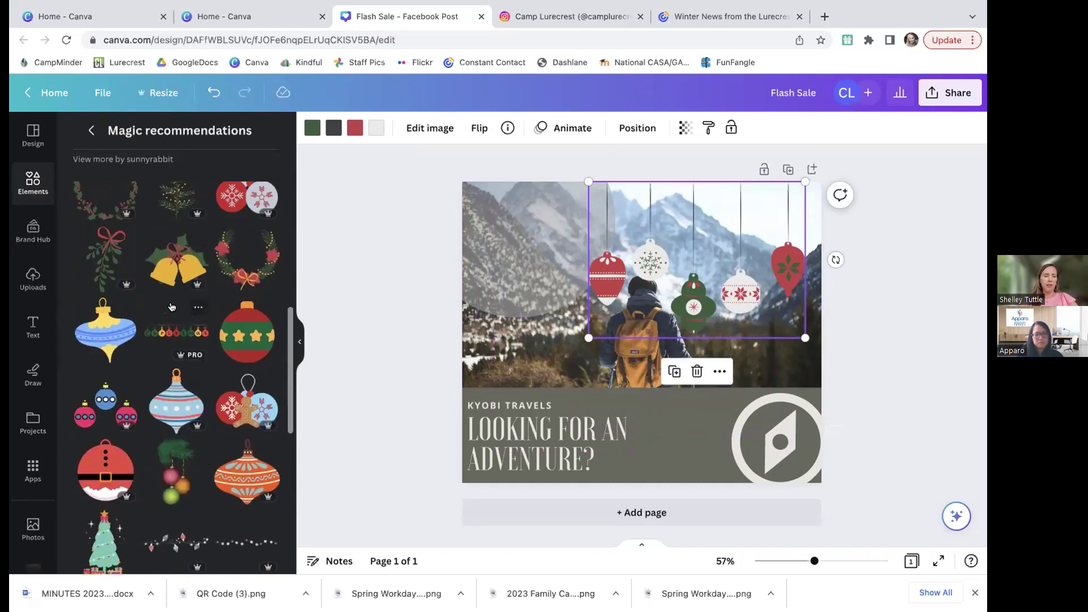
{"action": "scroll", "coordinate": [172, 307], "scroll_direction": "down", "scroll_amount": 3}
{"action": "scroll", "coordinate": [169, 300], "scroll_direction": "up", "scroll_amount": 5}
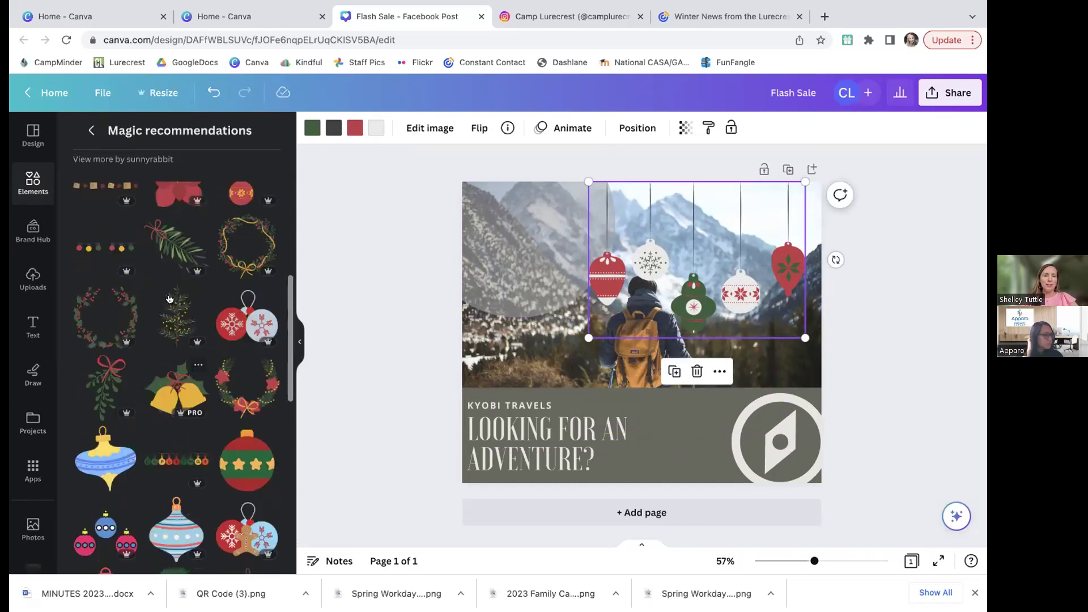
{"action": "scroll", "coordinate": [169, 299], "scroll_direction": "up", "scroll_amount": 5}
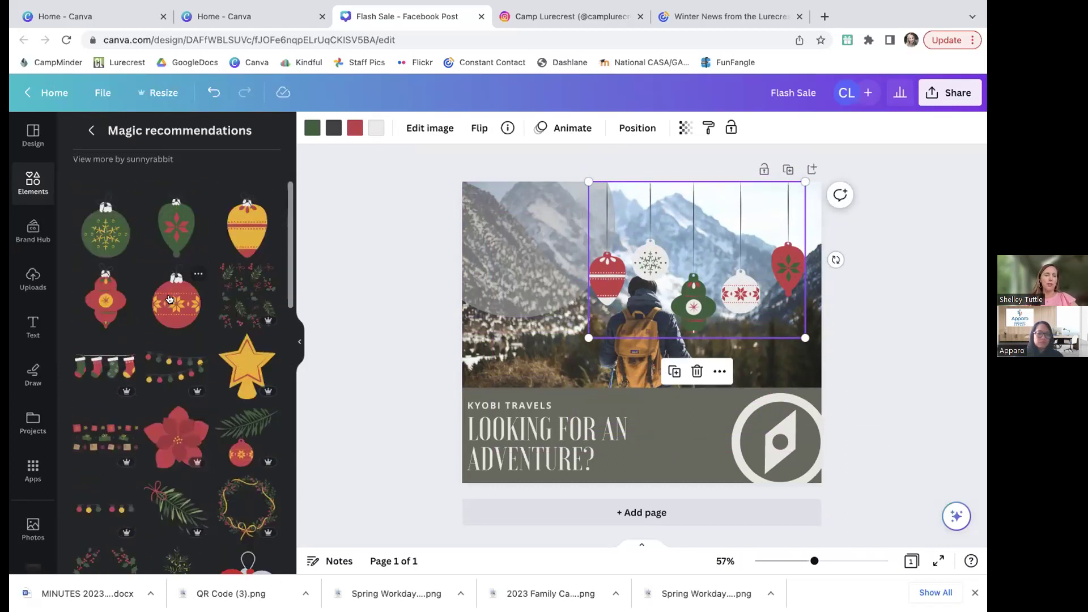
{"action": "left_click", "coordinate": [91, 130]}
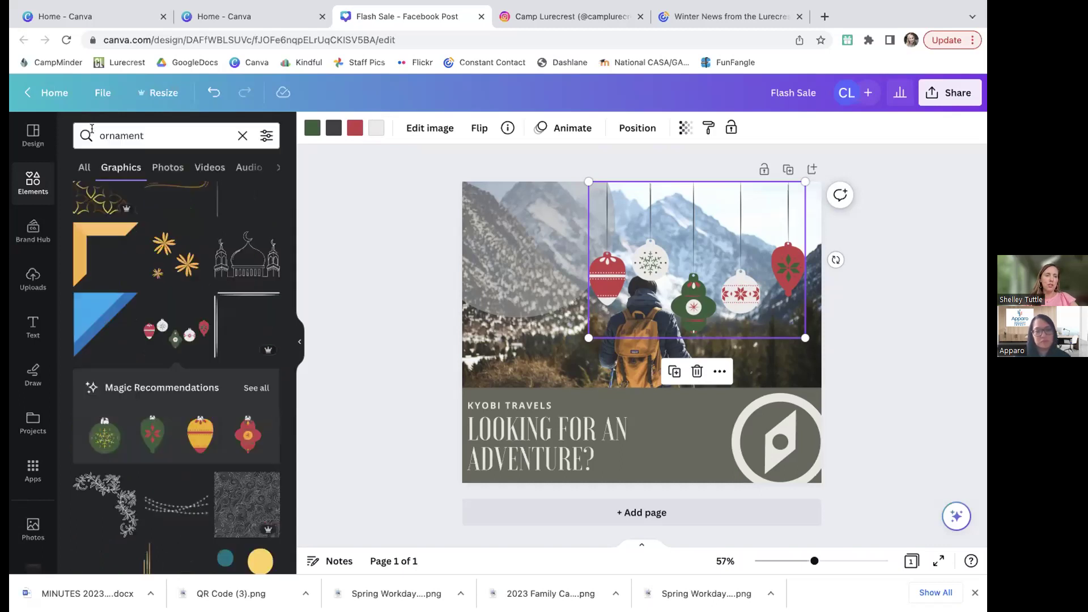
Search the graphics for "four" and add the coral circled number 4 to the post.
{"action": "left_click", "coordinate": [91, 130]}
{"action": "double_click", "coordinate": [114, 127]}
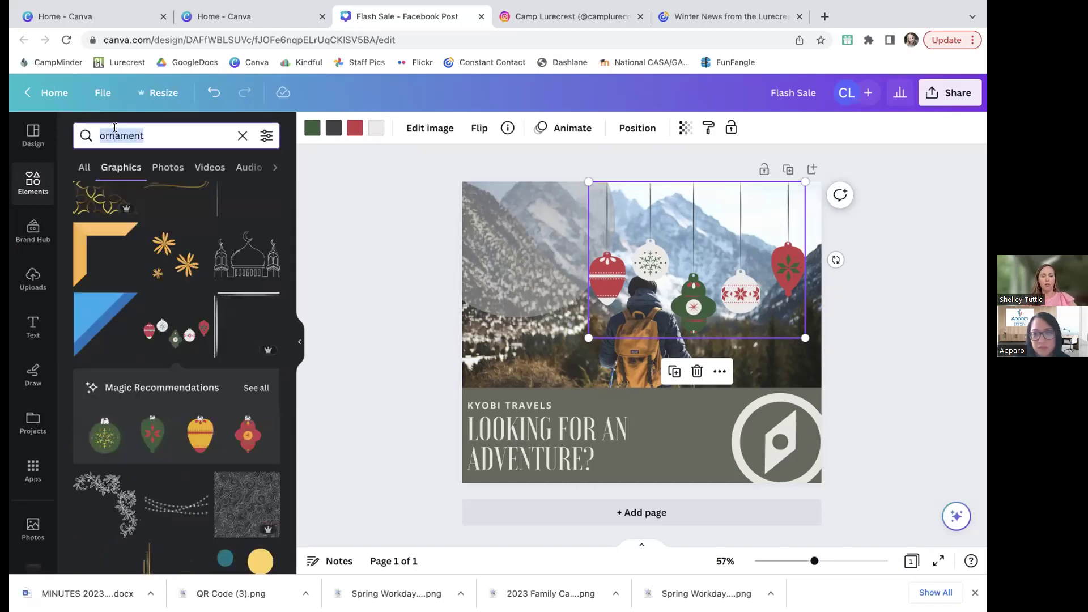
{"action": "type", "text": "four"}
{"action": "key", "text": "Return"}
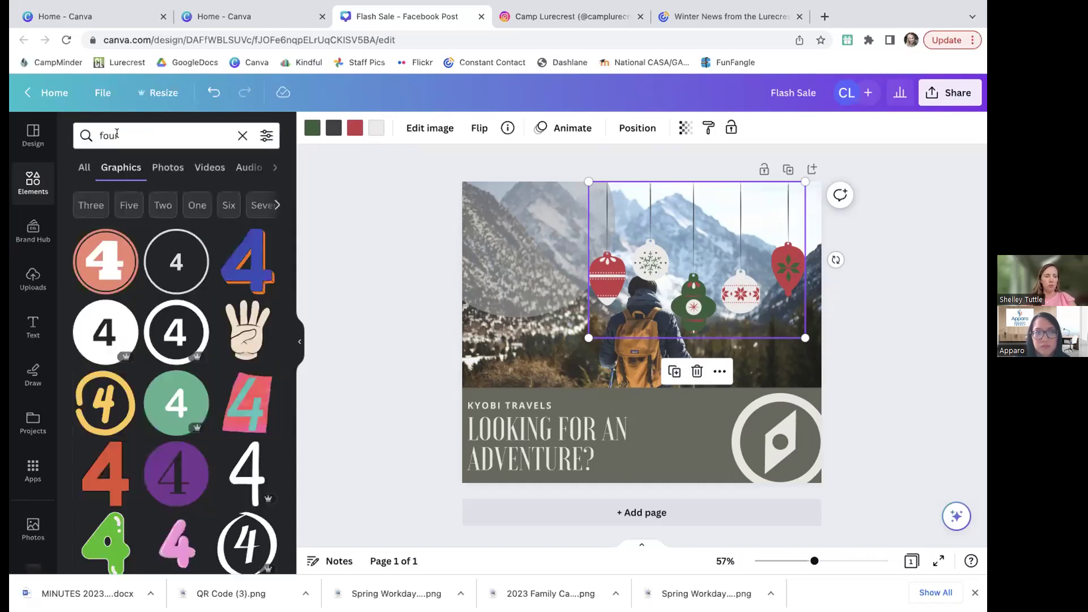
{"action": "left_click", "coordinate": [103, 276]}
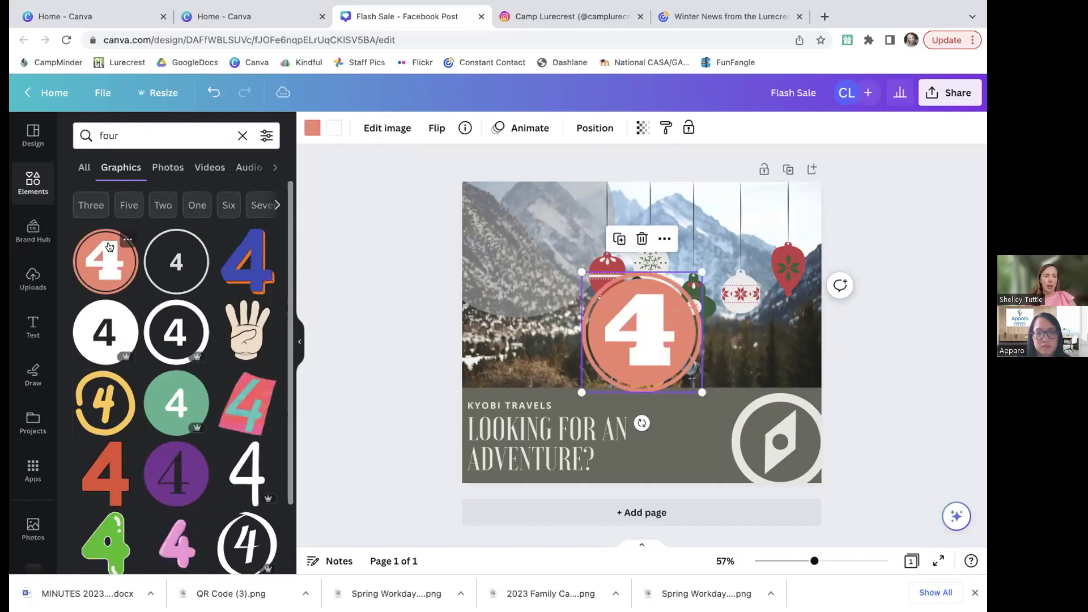
{"action": "left_click", "coordinate": [128, 237]}
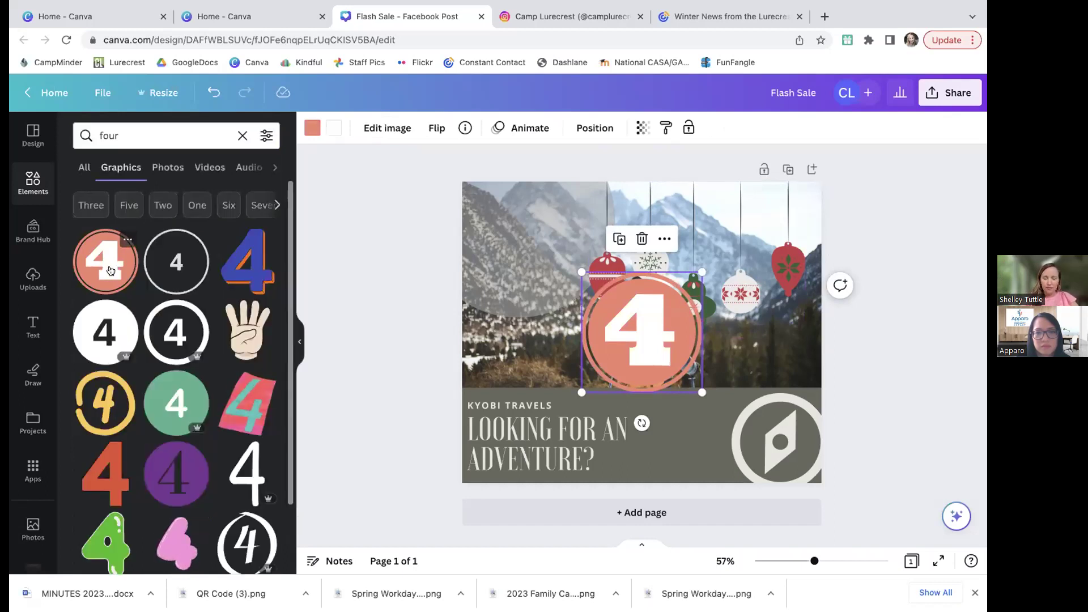
Delete the hanging ornaments graphic and add a second coral circled 4 over the first one.
{"action": "left_click", "coordinate": [741, 283]}
{"action": "key", "text": "Delete"}
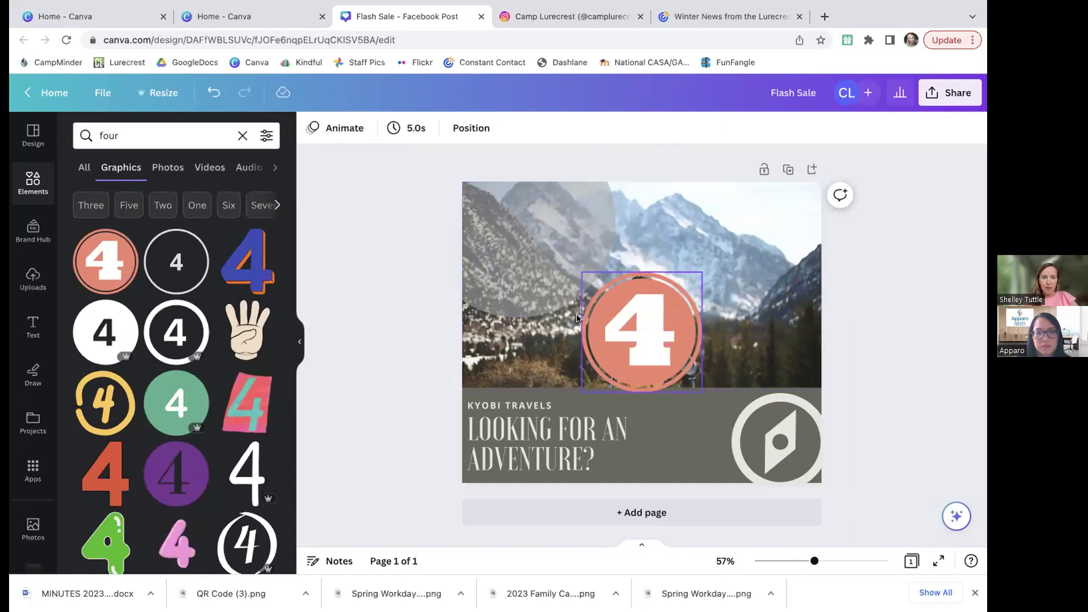
{"action": "left_click", "coordinate": [584, 319]}
{"action": "left_click", "coordinate": [98, 275]}
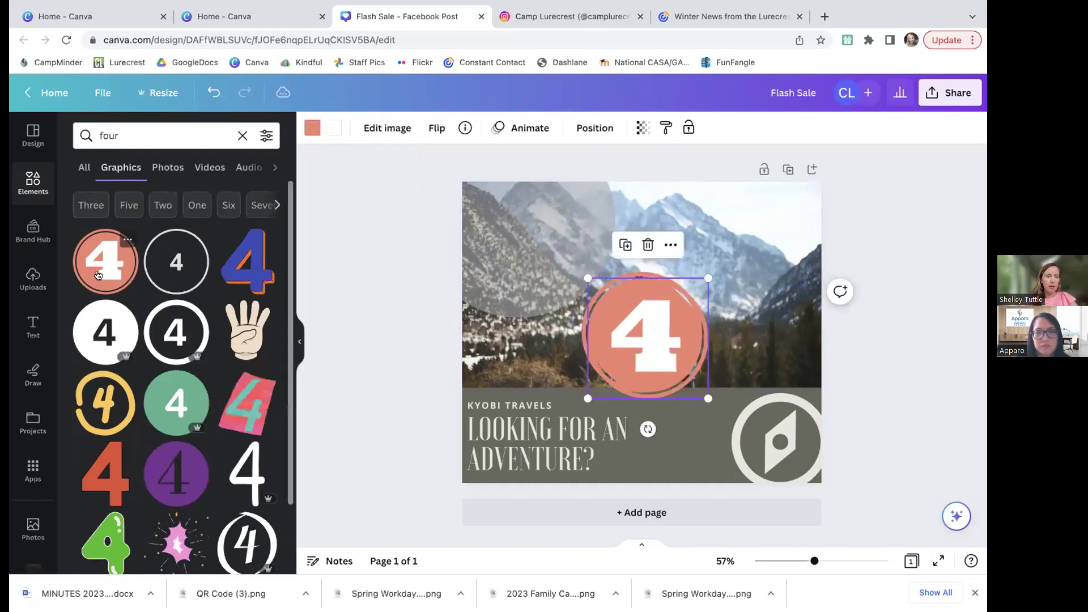
Look up matching number graphics through the related searches "Three" and "One".
{"action": "left_click", "coordinate": [150, 128]}
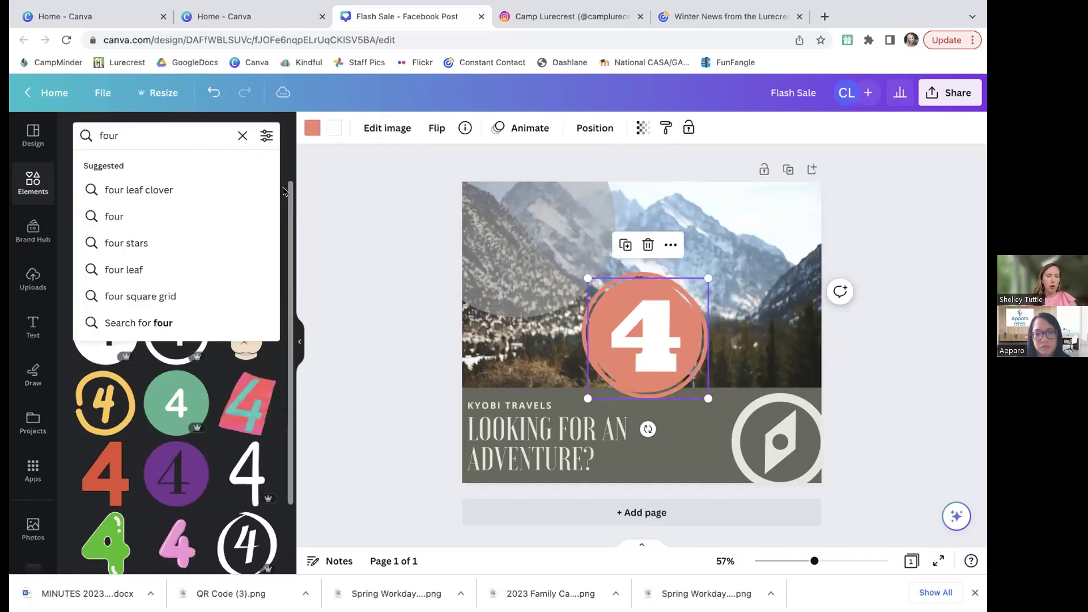
{"action": "left_click", "coordinate": [92, 211]}
{"action": "left_click", "coordinate": [91, 206]}
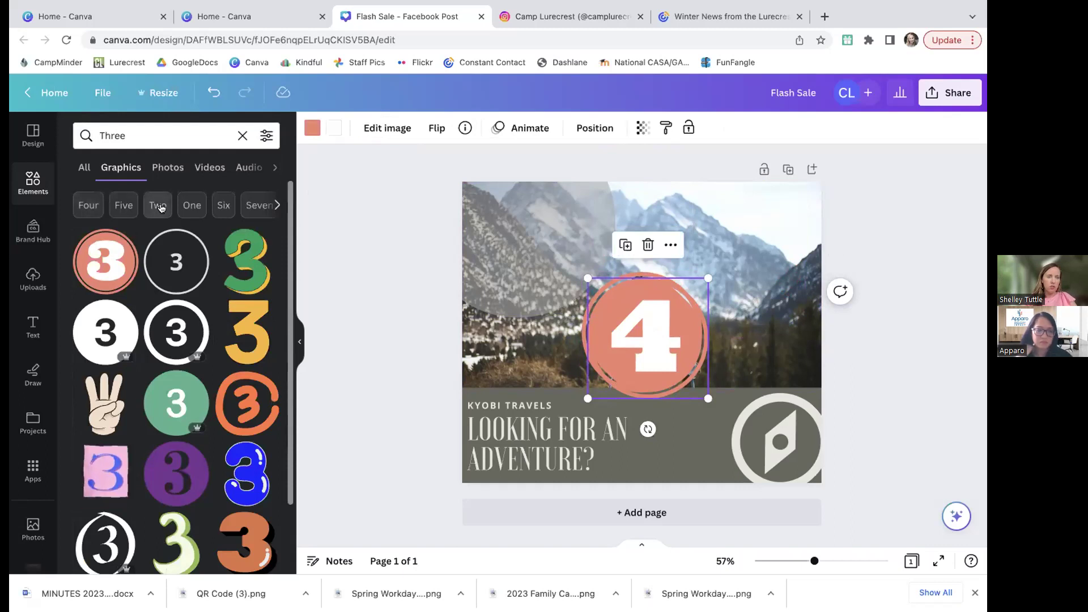
{"action": "left_click", "coordinate": [182, 214]}
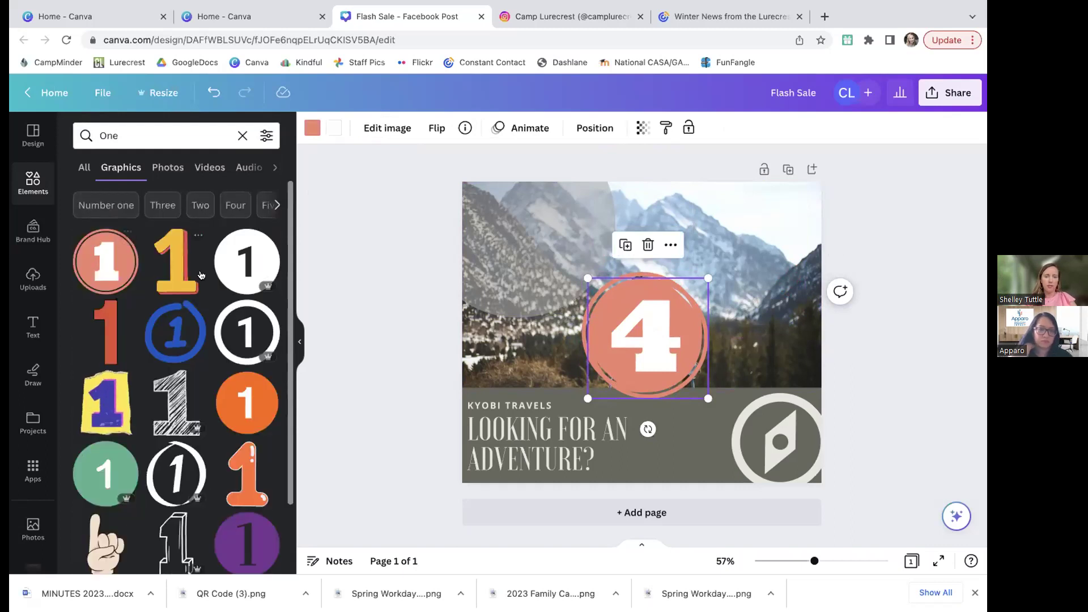
Delete the coral circled 4 graphics from the post and clear the element search.
{"action": "left_click", "coordinate": [780, 250]}
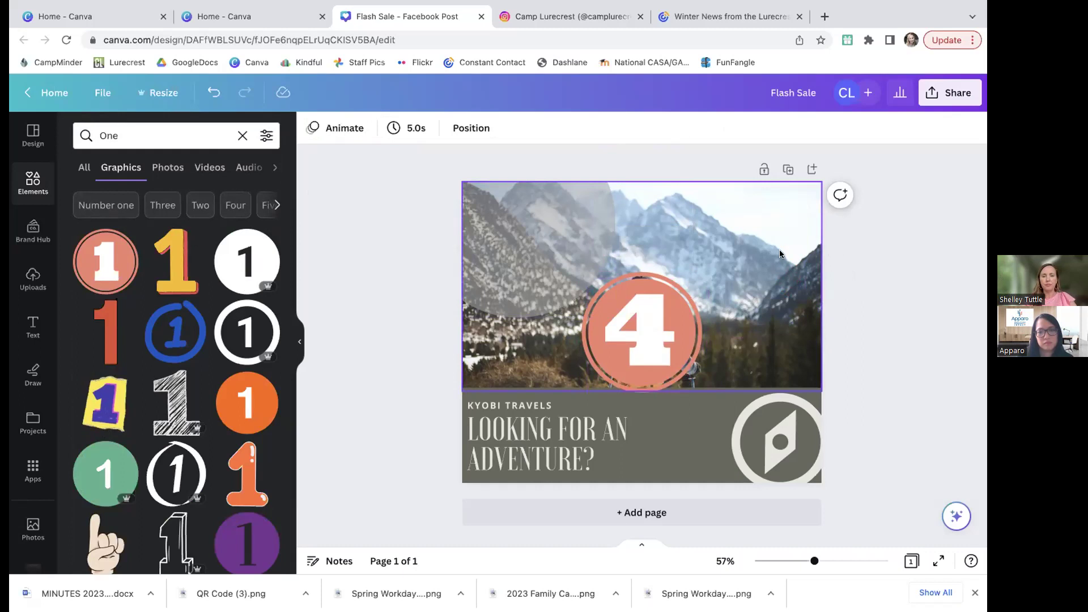
{"action": "left_click_drag", "start_coordinate": [675, 342], "coordinate": [669, 337]}
{"action": "key", "text": "Delete"}
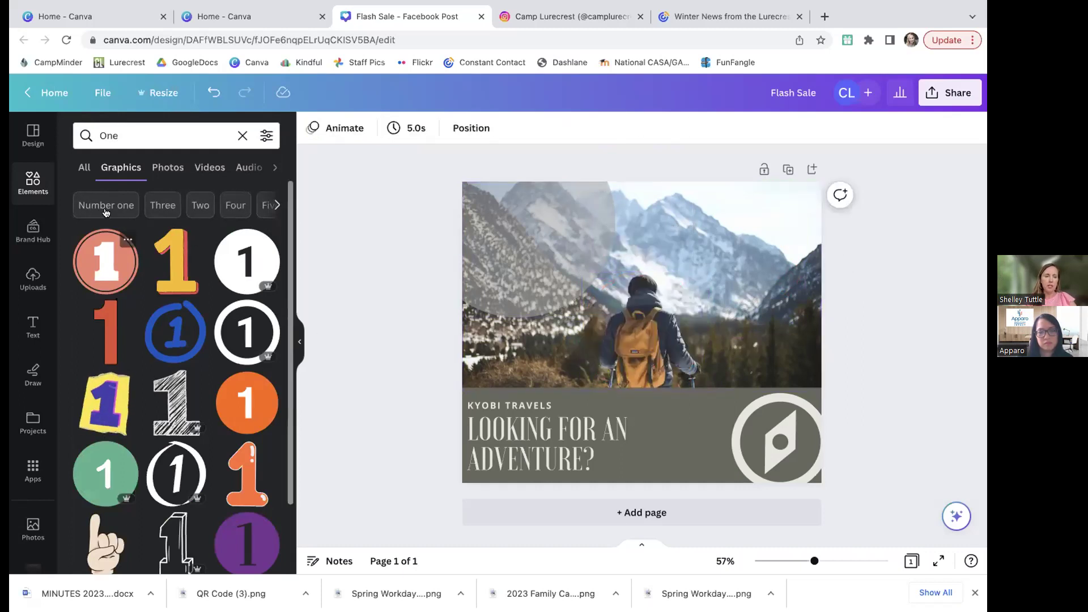
{"action": "left_click", "coordinate": [240, 134]}
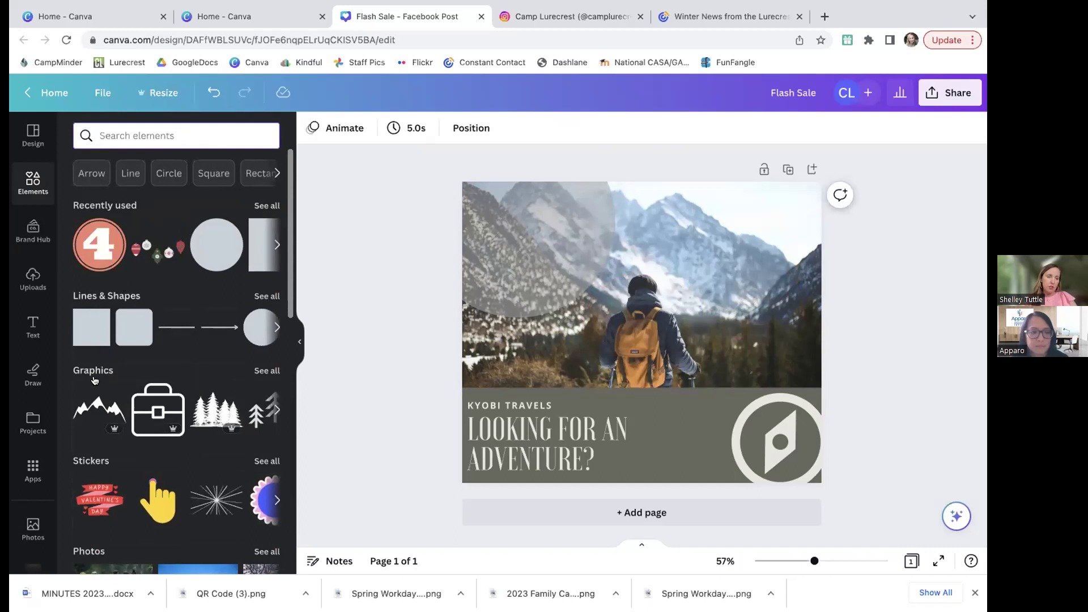
Browse the element categories down to the photos and search the photo library for "children playing".
{"action": "scroll", "coordinate": [108, 379], "scroll_direction": "down", "scroll_amount": 3}
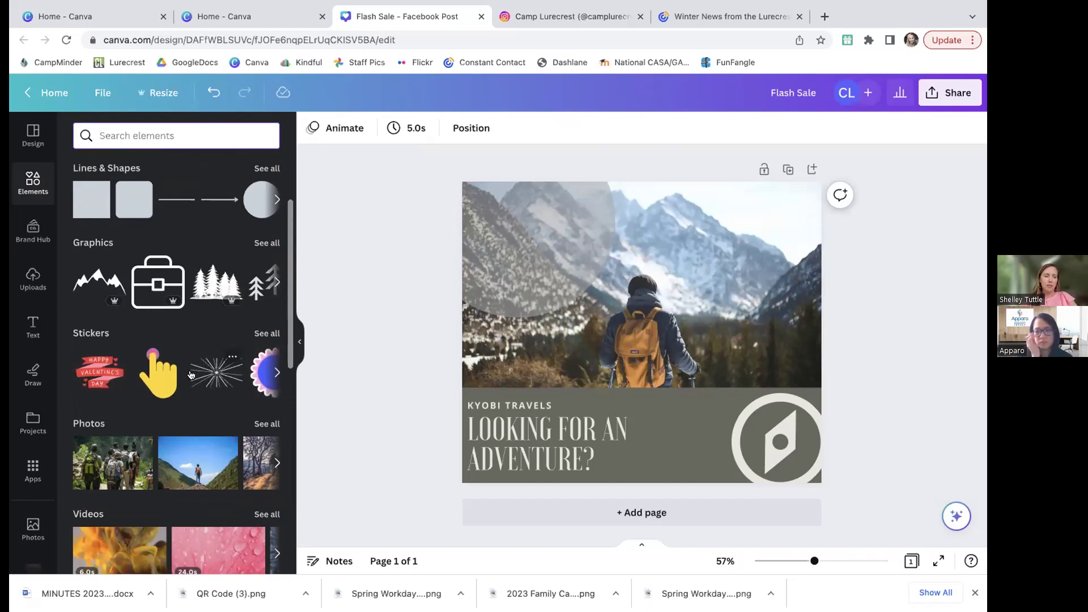
{"action": "scroll", "coordinate": [169, 374], "scroll_direction": "down", "scroll_amount": 2}
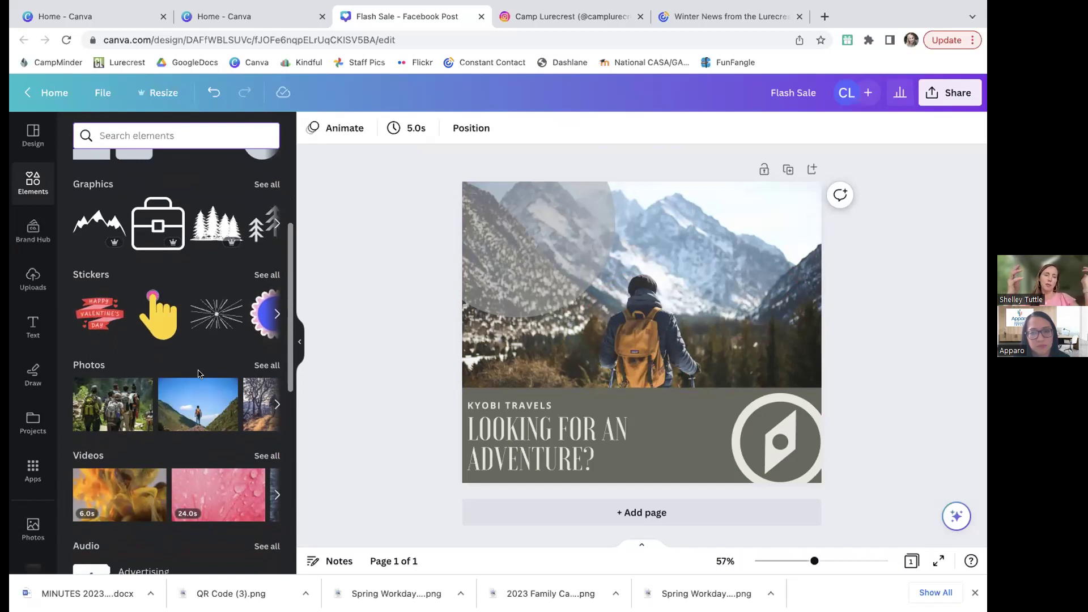
{"action": "scroll", "coordinate": [152, 391], "scroll_direction": "down", "scroll_amount": 3}
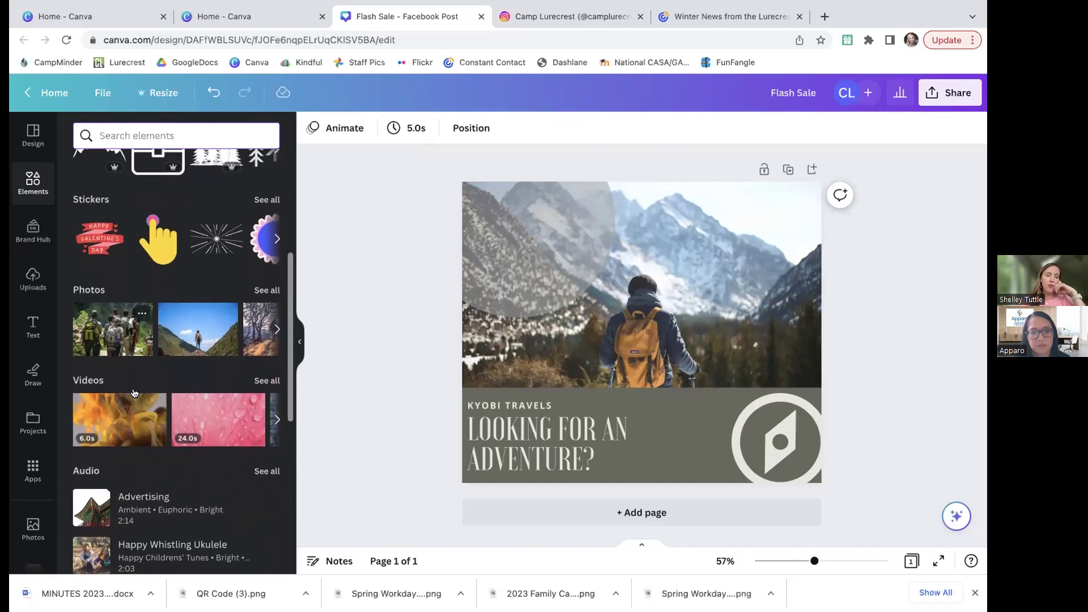
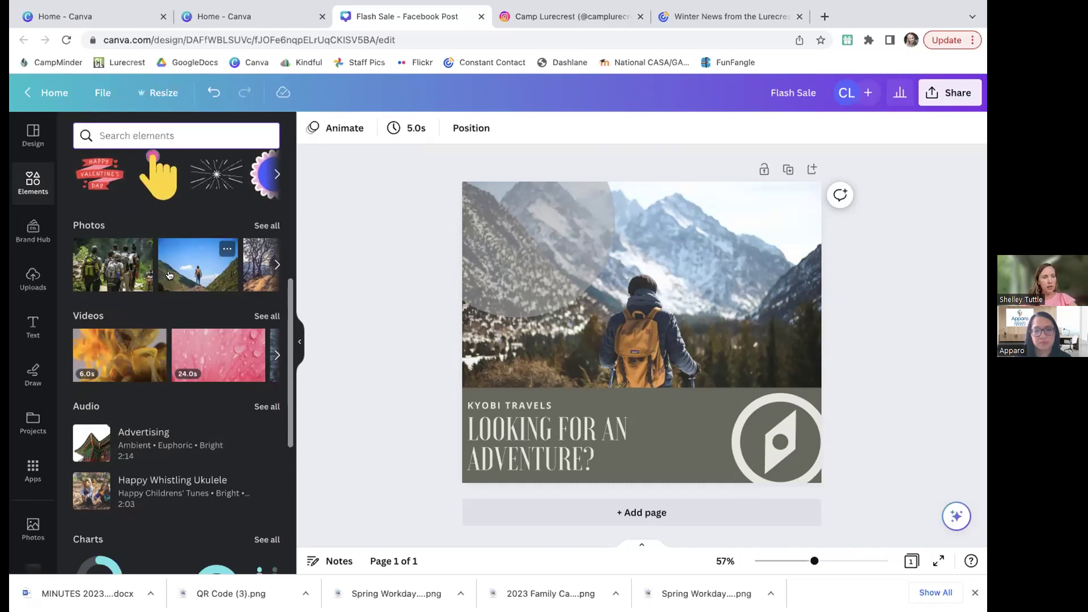
{"action": "left_click", "coordinate": [266, 225]}
{"action": "left_click", "coordinate": [175, 157]}
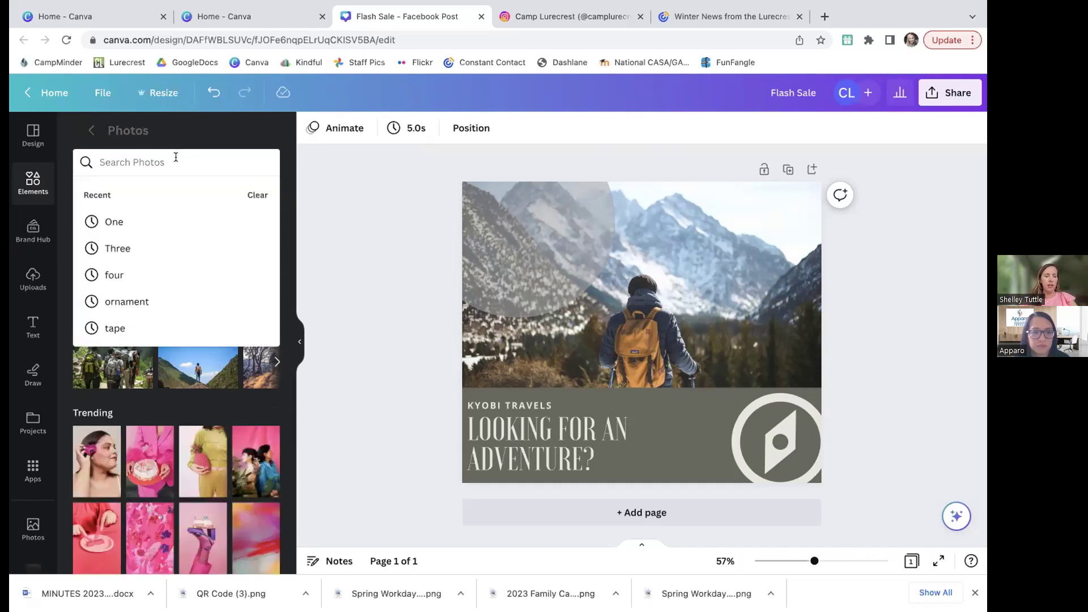
{"action": "type", "text": "children playing"}
{"action": "key", "text": "Return"}
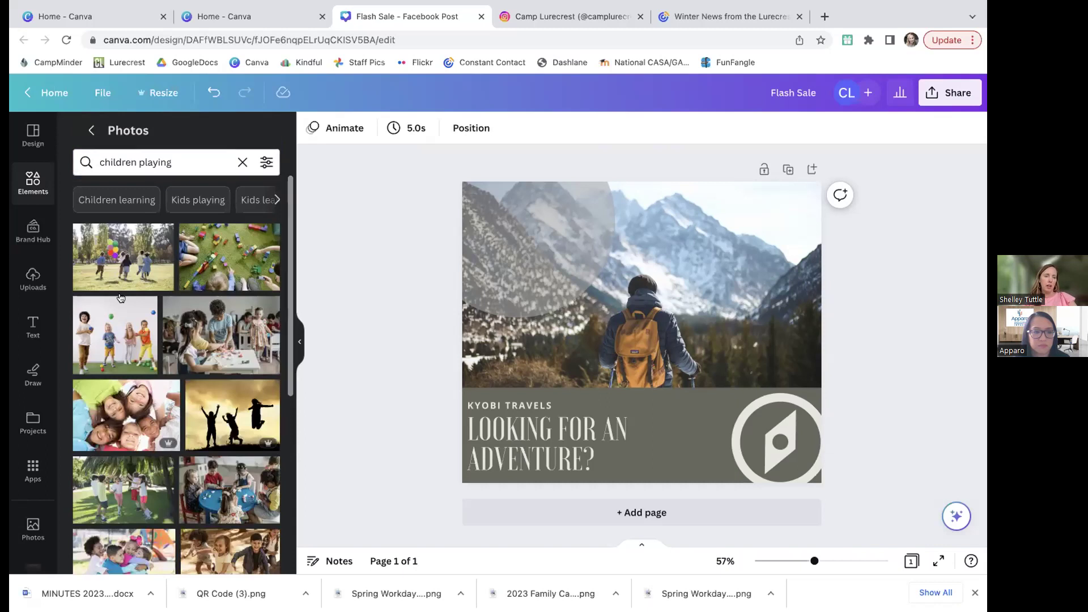
Add the photo of two hugging girls to the post, move it over the lower-left area, and delete it.
{"action": "scroll", "coordinate": [168, 402], "scroll_direction": "down", "scroll_amount": 10}
{"action": "scroll", "coordinate": [168, 402], "scroll_direction": "down", "scroll_amount": 3}
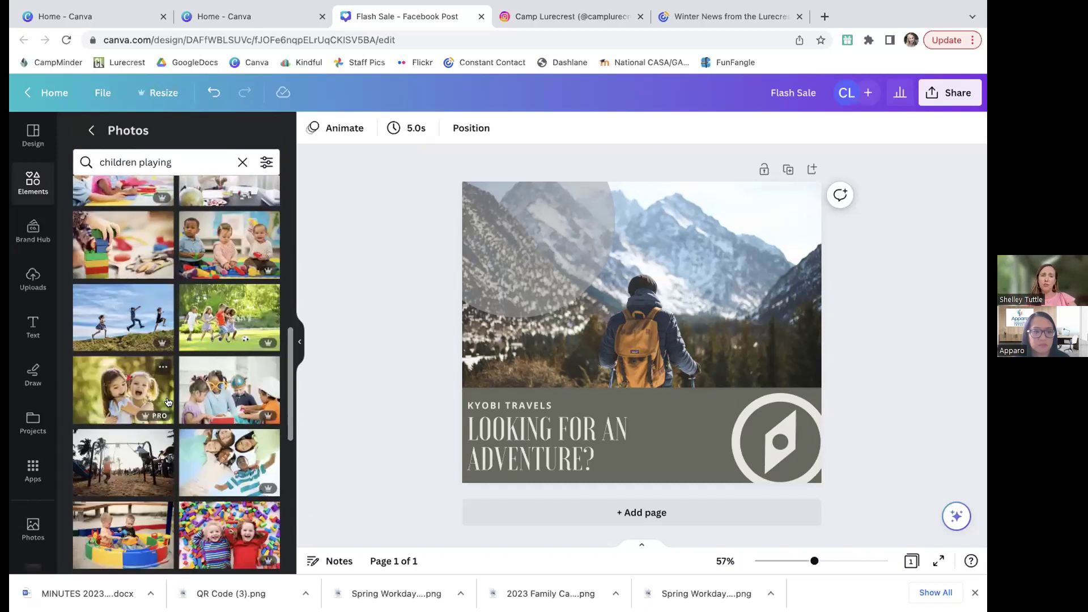
{"action": "scroll", "coordinate": [168, 402], "scroll_direction": "down", "scroll_amount": 3}
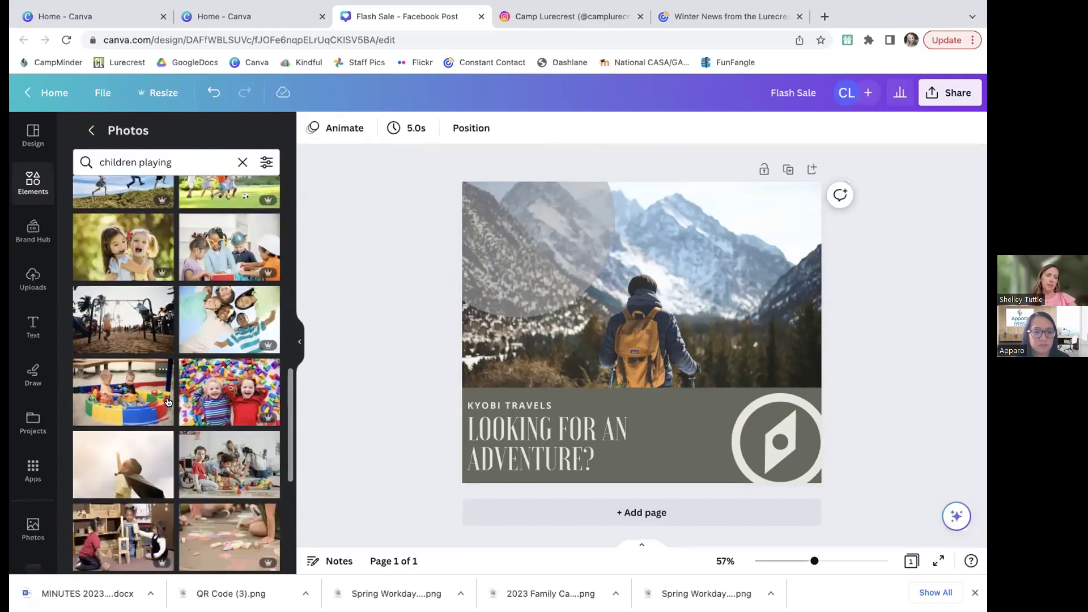
{"action": "left_click", "coordinate": [114, 252]}
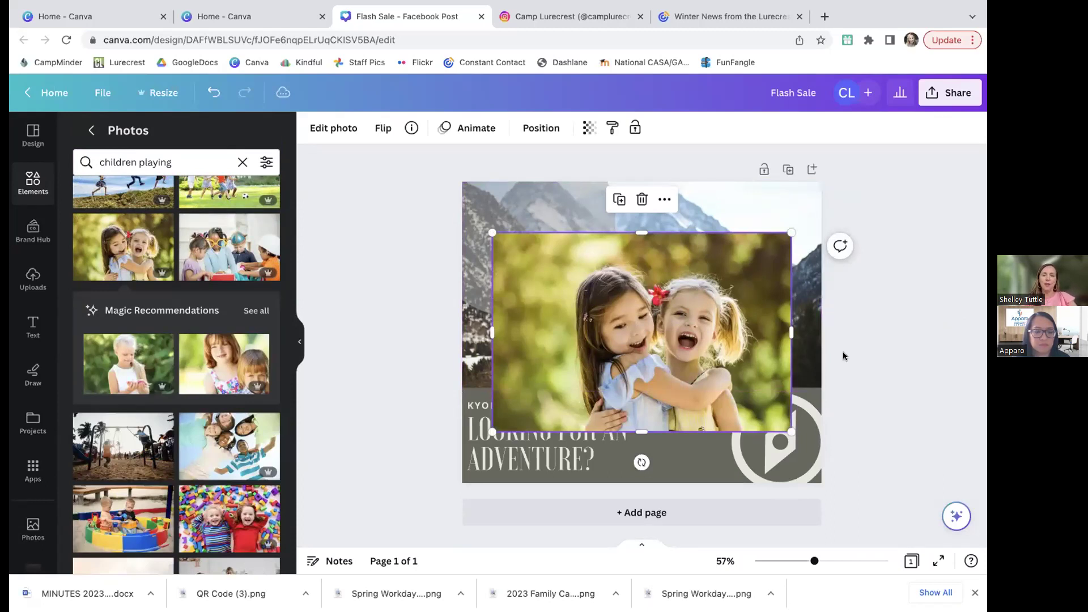
{"action": "left_click_drag", "start_coordinate": [661, 374], "coordinate": [601, 406]}
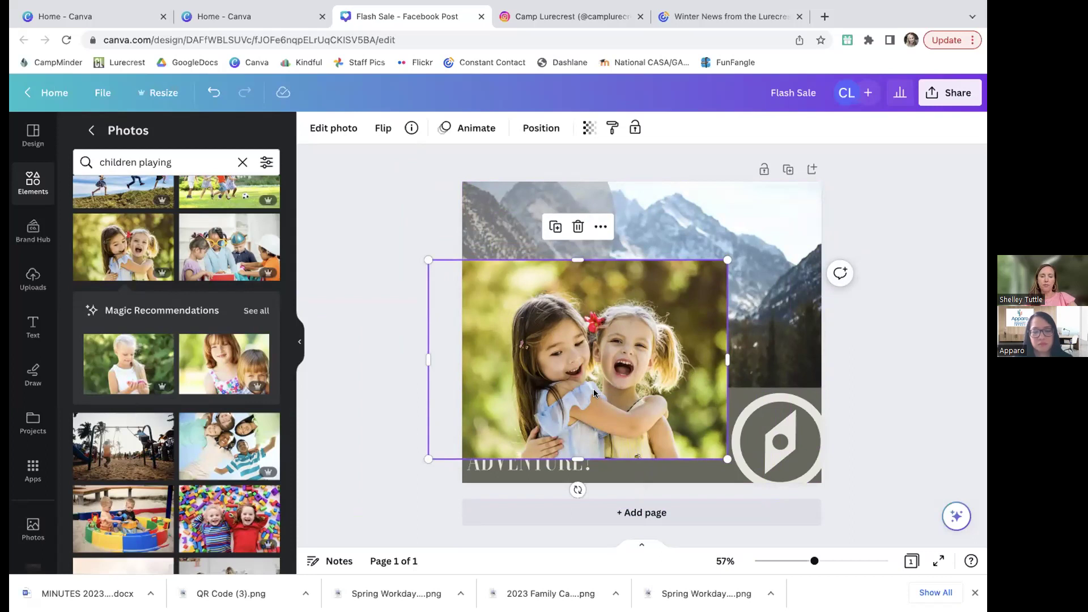
{"action": "left_click_drag", "start_coordinate": [555, 389], "coordinate": [502, 425]}
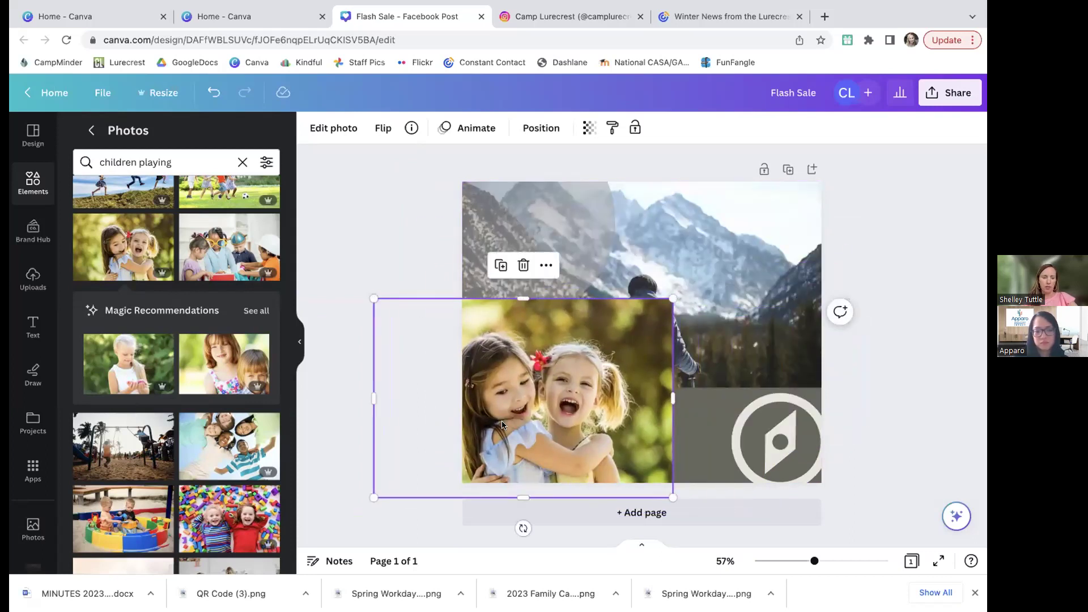
{"action": "key", "text": "Delete"}
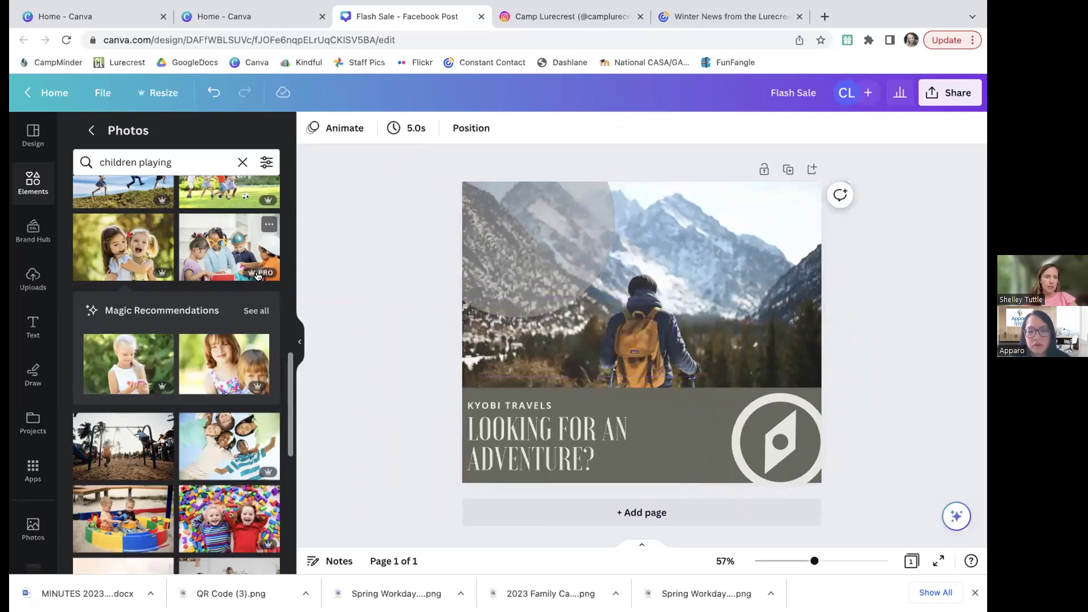
Add the hugging girls photo again from the recently used elements and place it over the post's lower-left corner.
{"action": "left_click", "coordinate": [94, 132]}
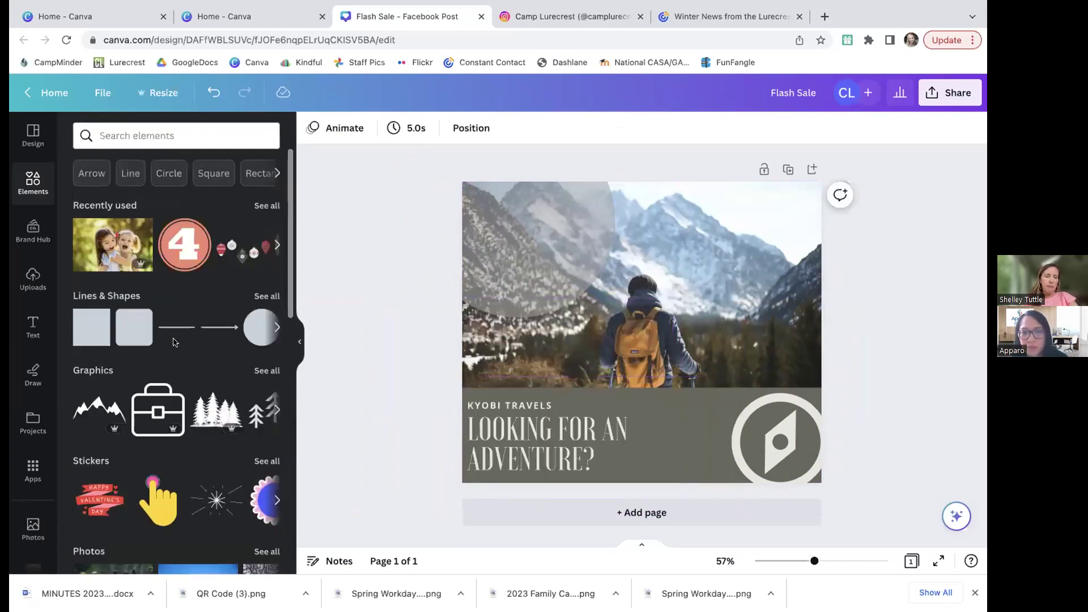
{"action": "scroll", "coordinate": [174, 342], "scroll_direction": "down", "scroll_amount": 3}
{"action": "scroll", "coordinate": [174, 342], "scroll_direction": "down", "scroll_amount": 1}
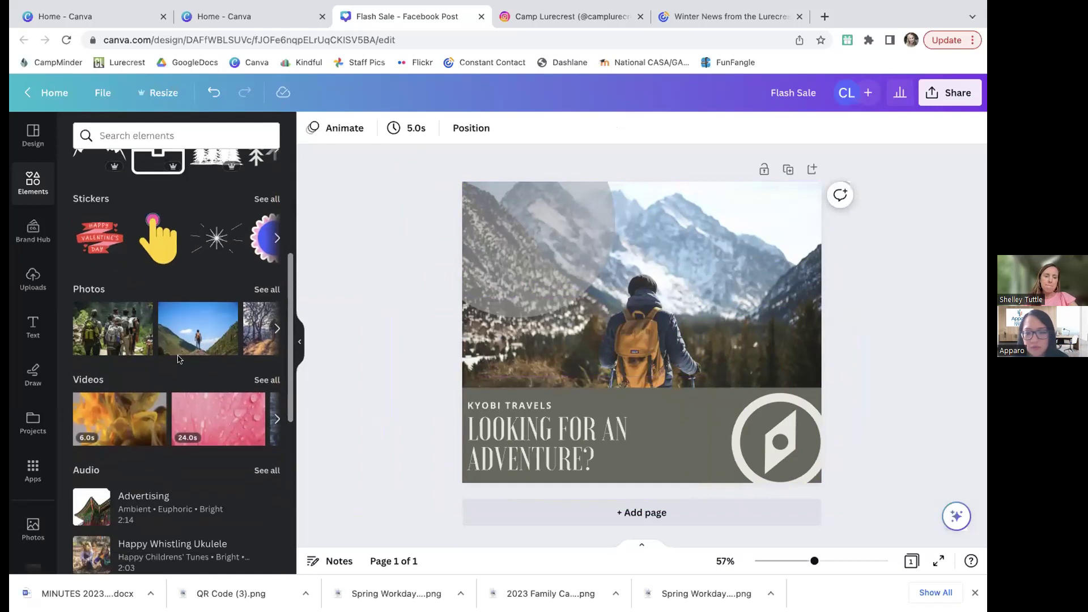
{"action": "scroll", "coordinate": [177, 359], "scroll_direction": "up", "scroll_amount": 5}
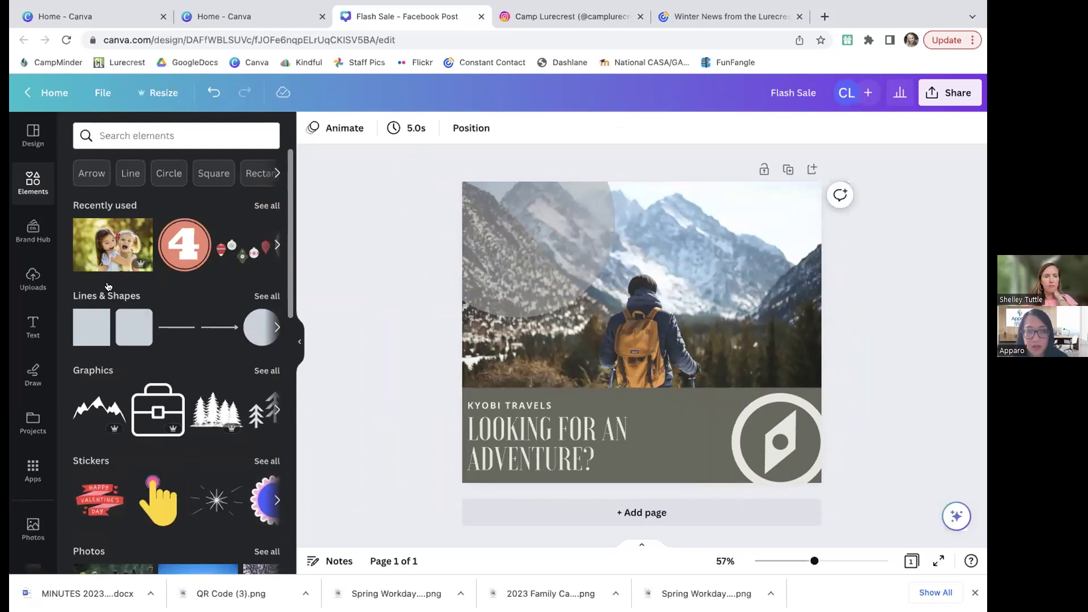
{"action": "left_click", "coordinate": [94, 249]}
{"action": "left_click_drag", "start_coordinate": [608, 329], "coordinate": [482, 409]}
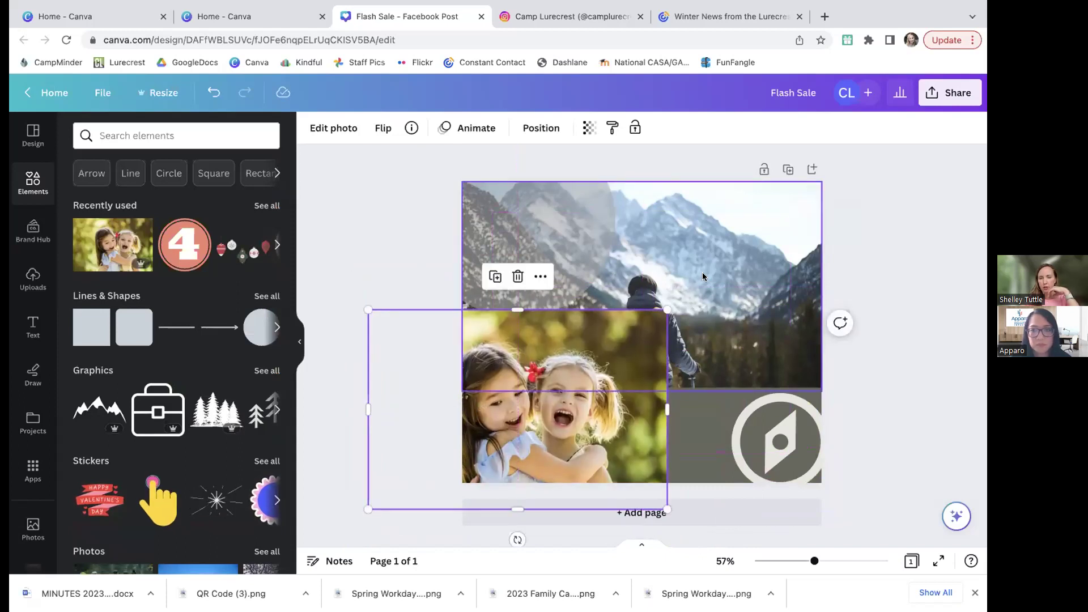
Narrow the hiker photo to the post's left half and crop the girls photo to fill the right half above the banner.
{"action": "left_click", "coordinate": [764, 273]}
{"action": "left_click_drag", "start_coordinate": [817, 286], "coordinate": [652, 285]}
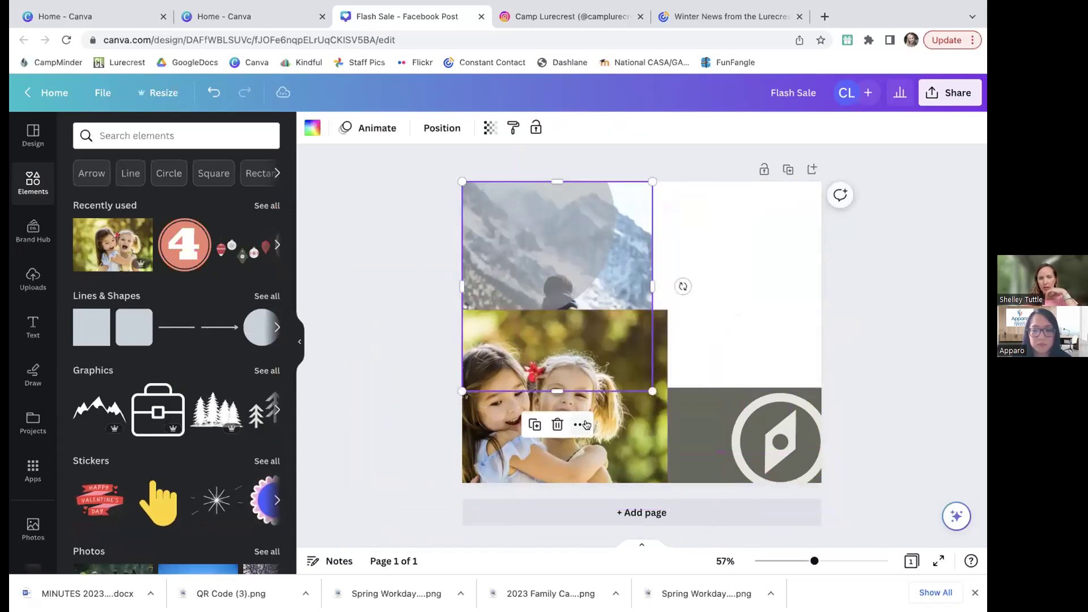
{"action": "left_click_drag", "start_coordinate": [621, 416], "coordinate": [794, 294]}
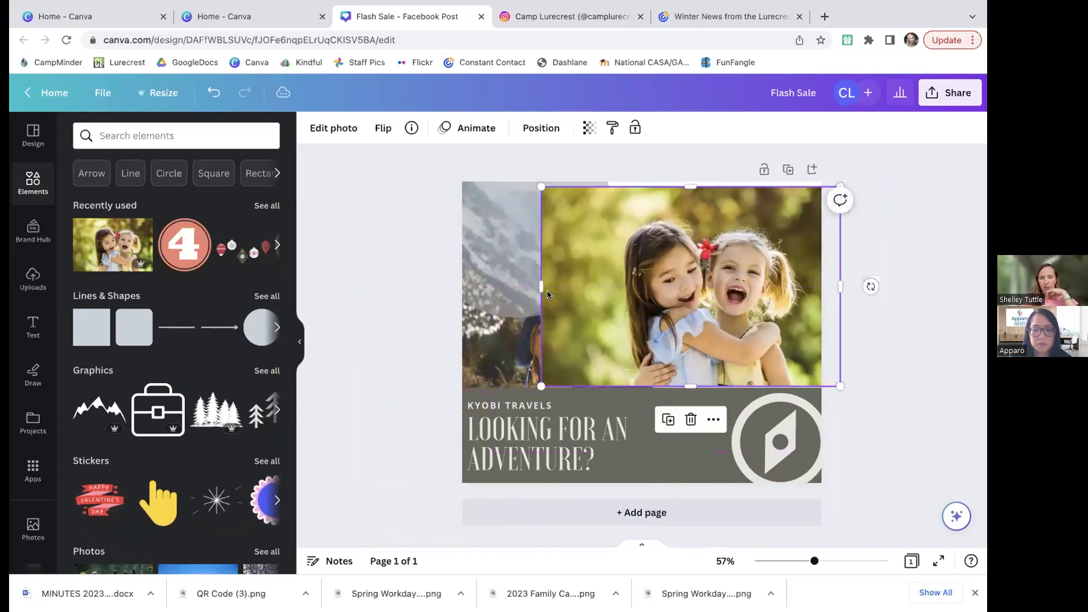
{"action": "left_click_drag", "start_coordinate": [534, 284], "coordinate": [632, 284]}
{"action": "mouse_move", "coordinate": [770, 278]}
{"action": "left_mouse_down"}
{"action": "mouse_move", "coordinate": [786, 278]}
{"action": "mouse_move", "coordinate": [772, 297]}
{"action": "left_mouse_up"}
{"action": "left_click", "coordinate": [643, 460]}
{"action": "left_click_drag", "start_coordinate": [750, 187], "coordinate": [750, 176]}
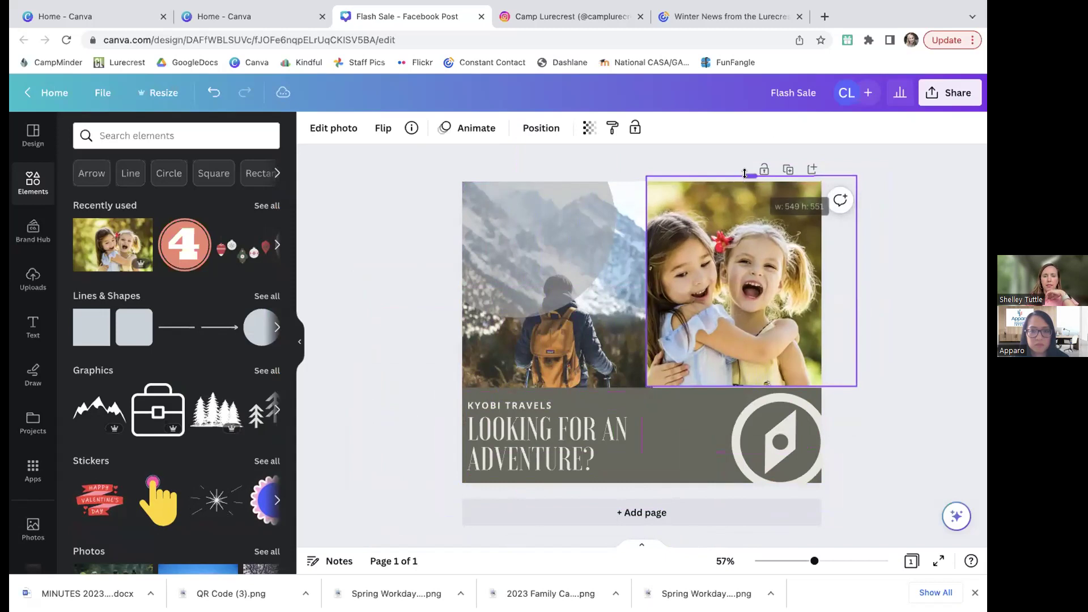
Try olive, brown and yellow on the text banner's background, and recolor it with the yellow-green from the girls photo's colors.
{"action": "left_click", "coordinate": [665, 425]}
{"action": "left_click", "coordinate": [666, 425]}
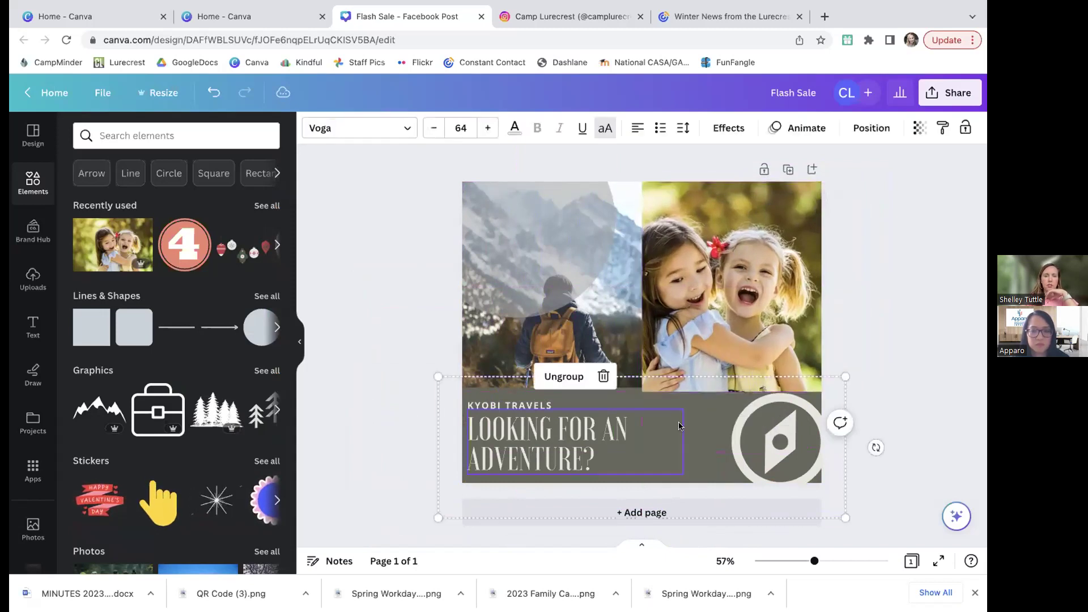
{"action": "left_click", "coordinate": [696, 444]}
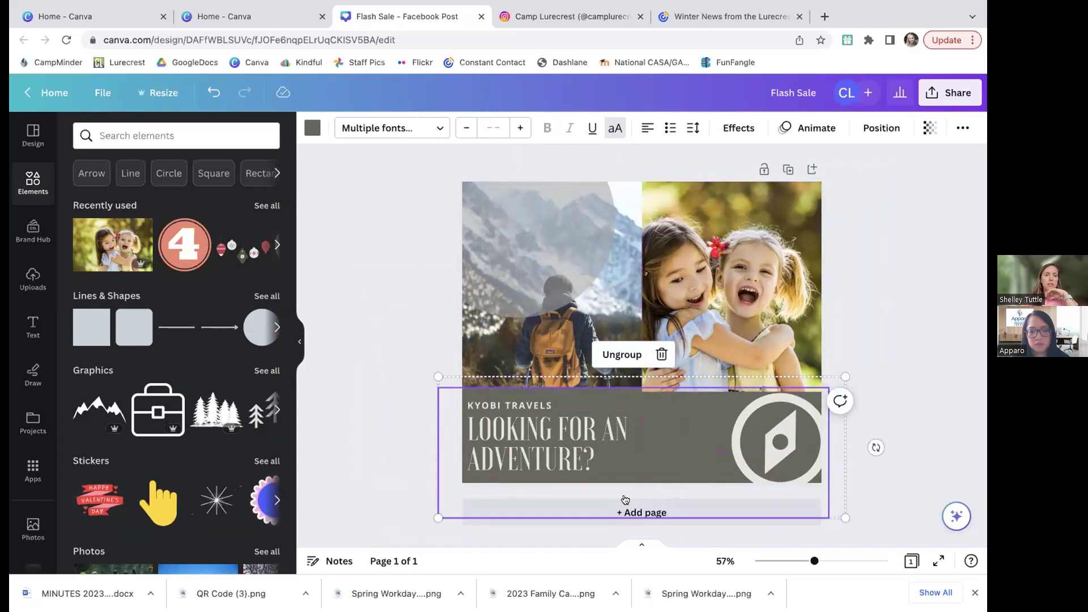
{"action": "left_click", "coordinate": [311, 132]}
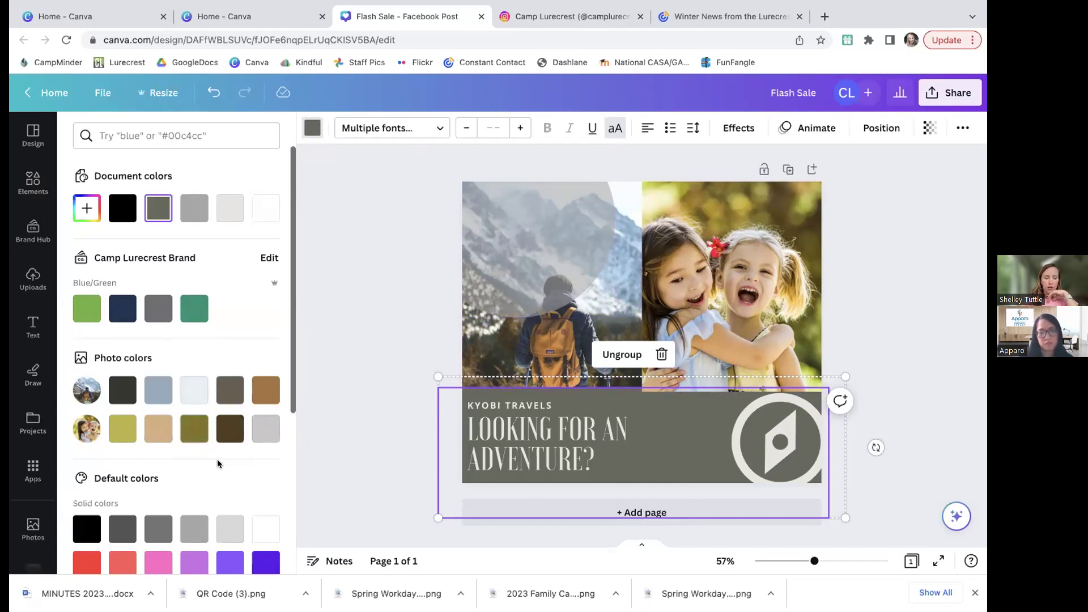
{"action": "left_click", "coordinate": [190, 430]}
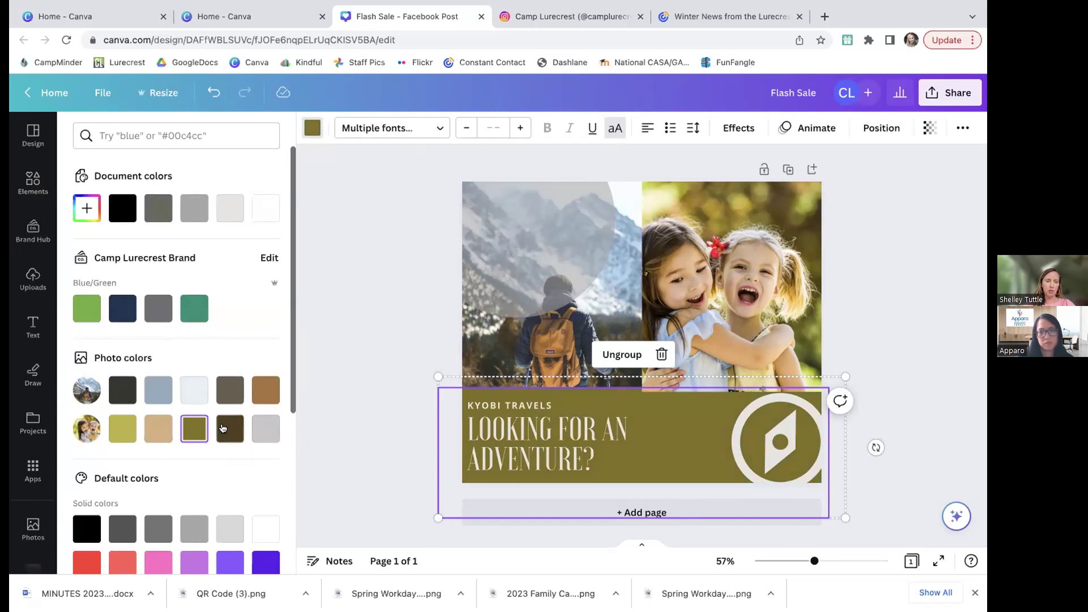
{"action": "left_click", "coordinate": [264, 397]}
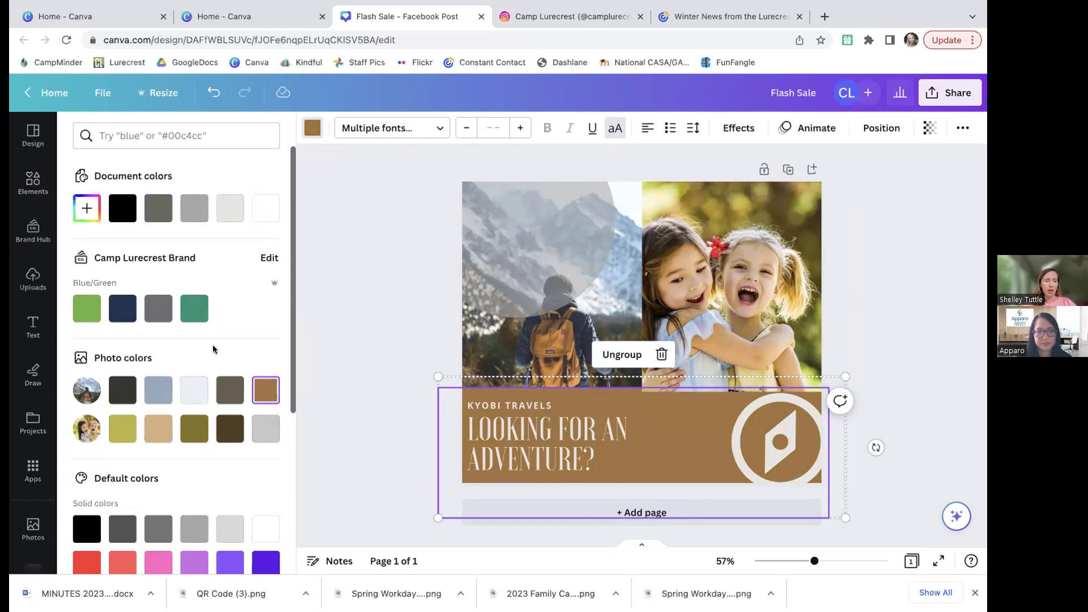
{"action": "scroll", "coordinate": [210, 349], "scroll_direction": "down", "scroll_amount": 3}
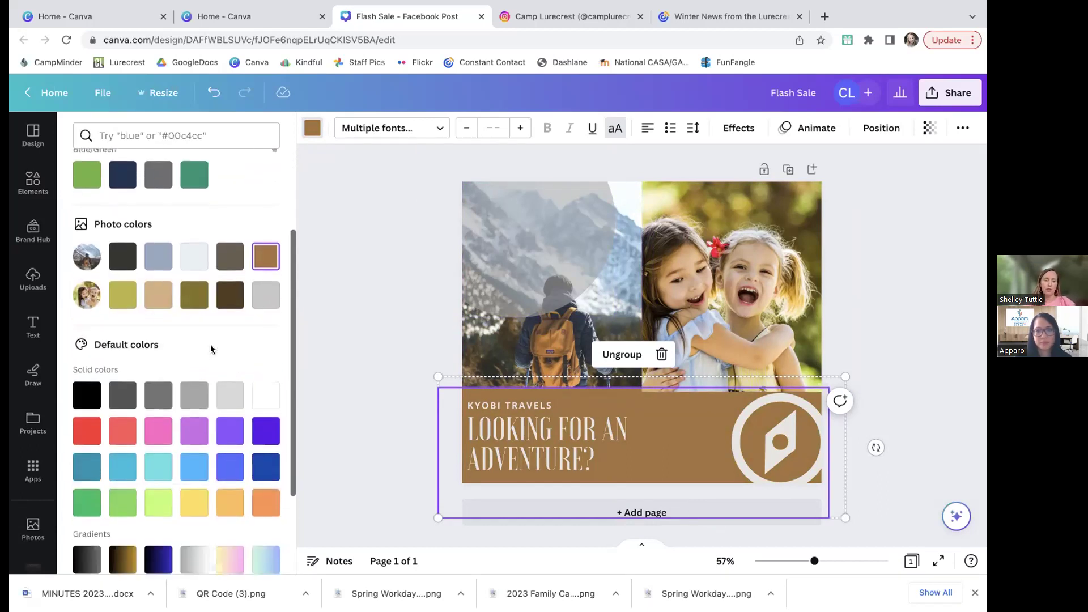
{"action": "scroll", "coordinate": [210, 349], "scroll_direction": "up", "scroll_amount": 3}
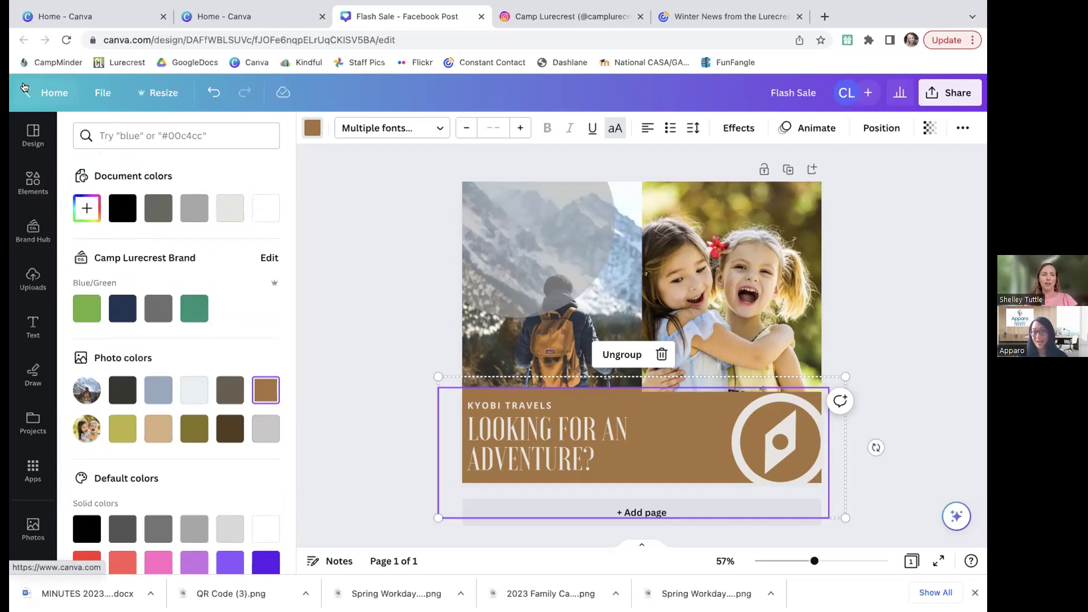
{"action": "scroll", "coordinate": [195, 458], "scroll_direction": "down", "scroll_amount": 3}
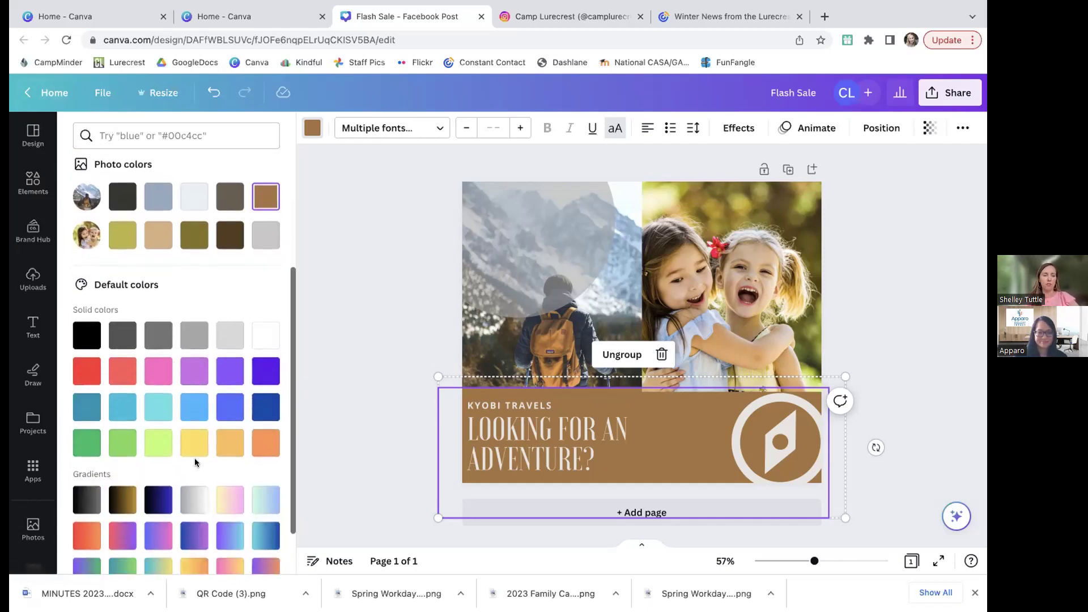
{"action": "left_click", "coordinate": [195, 442]}
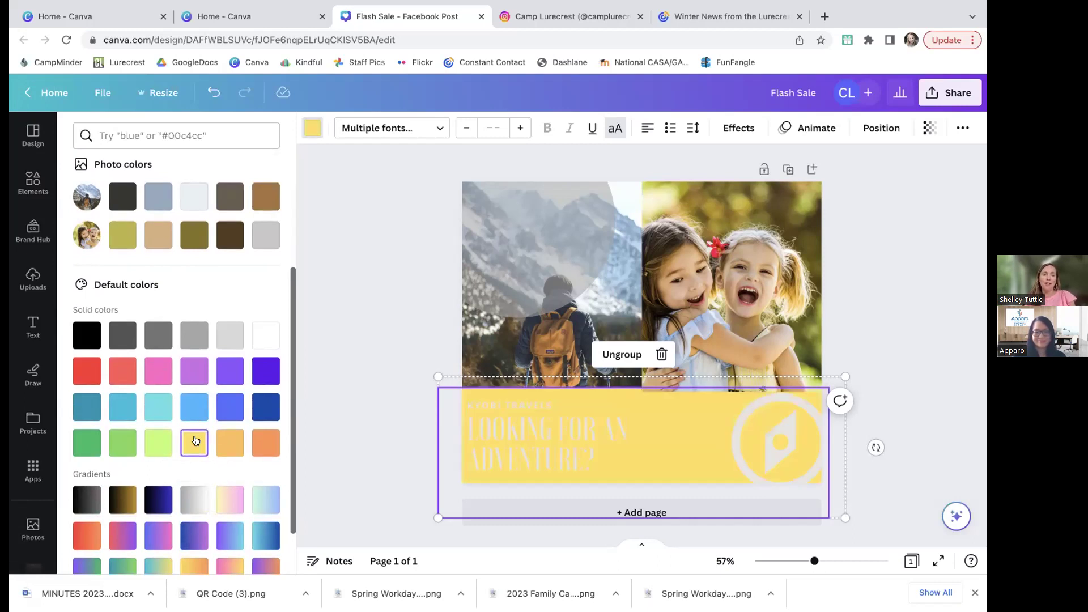
{"action": "left_click", "coordinate": [120, 241]}
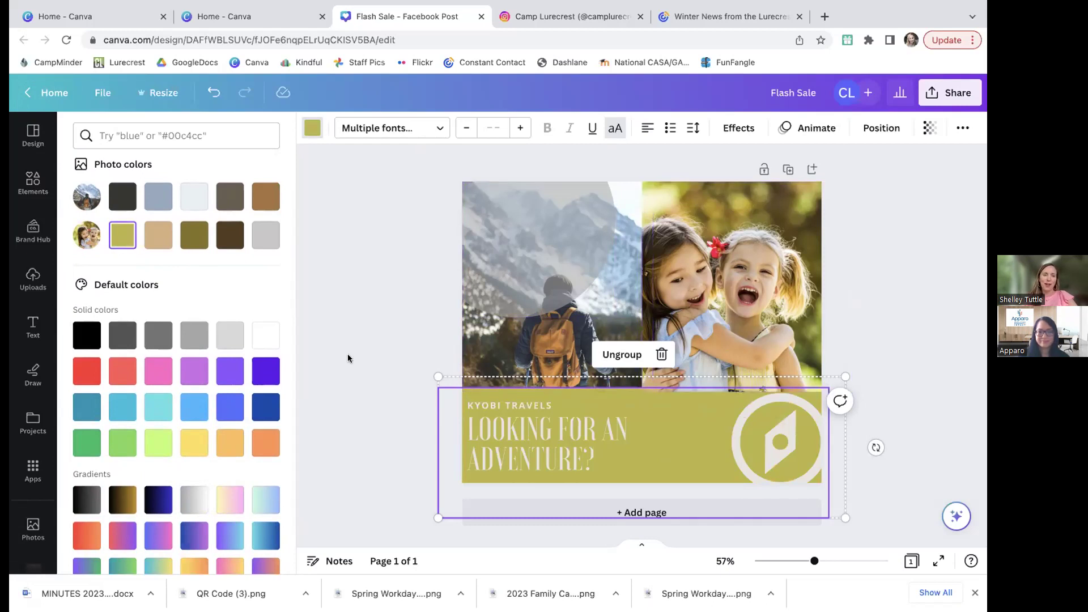
Leave the editor for the home page and reopen the Flash Sale post from the recent designs.
{"action": "left_click", "coordinate": [32, 94]}
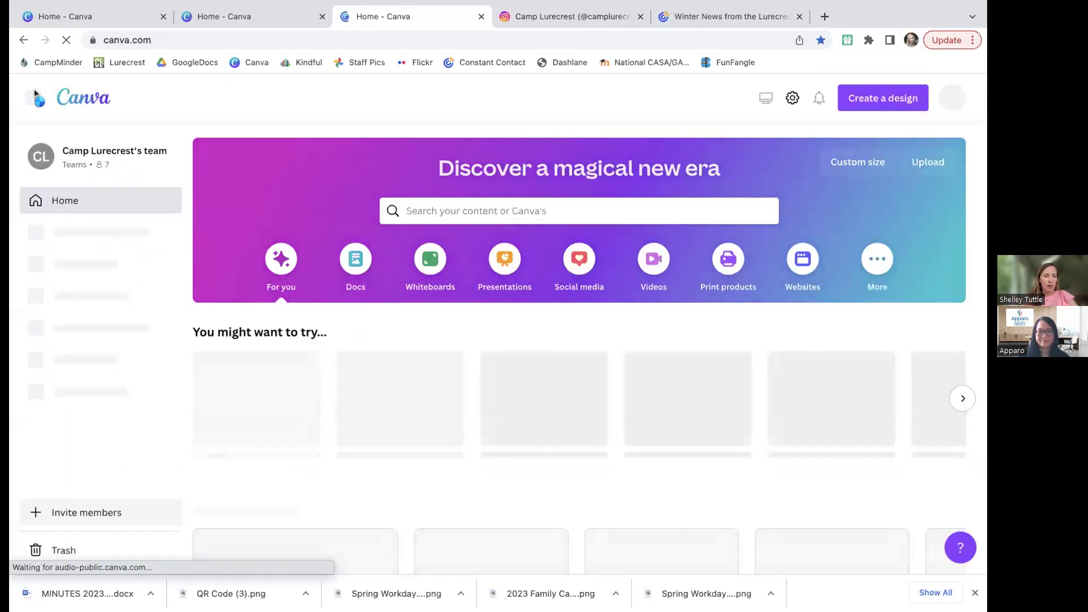
{"action": "scroll", "coordinate": [315, 410], "scroll_direction": "down", "scroll_amount": 5}
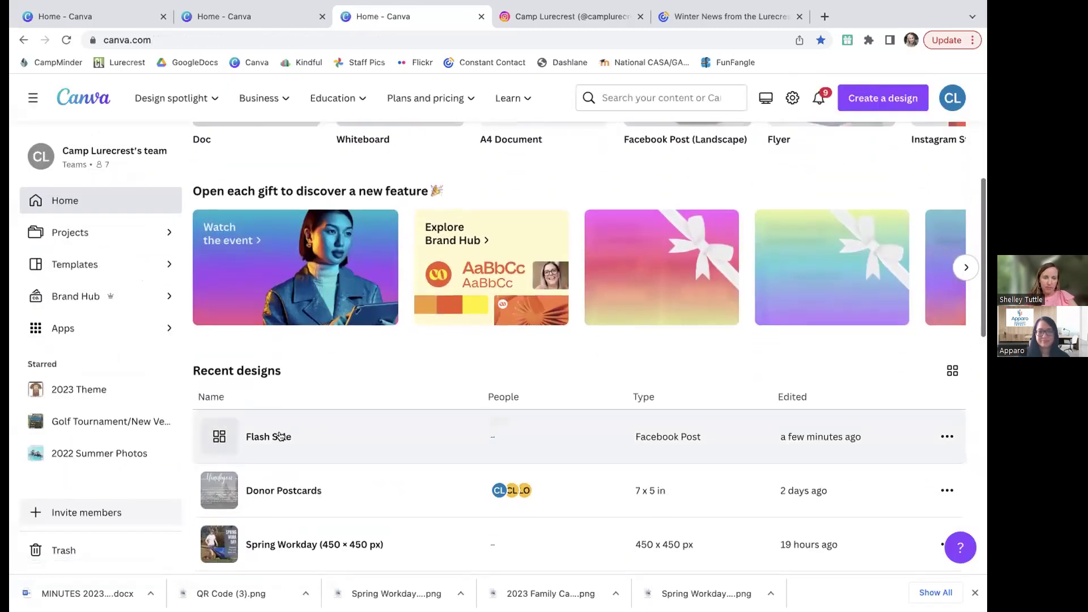
{"action": "left_click", "coordinate": [259, 445]}
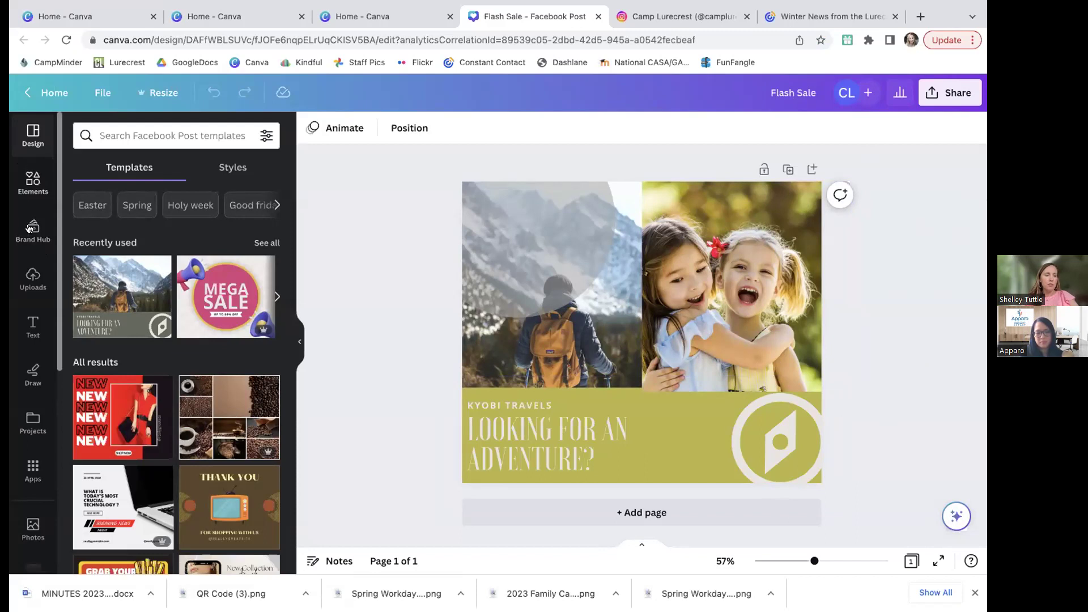
Browse the elements down to the charts and add the people pictogram chart to the post.
{"action": "left_click", "coordinate": [24, 190]}
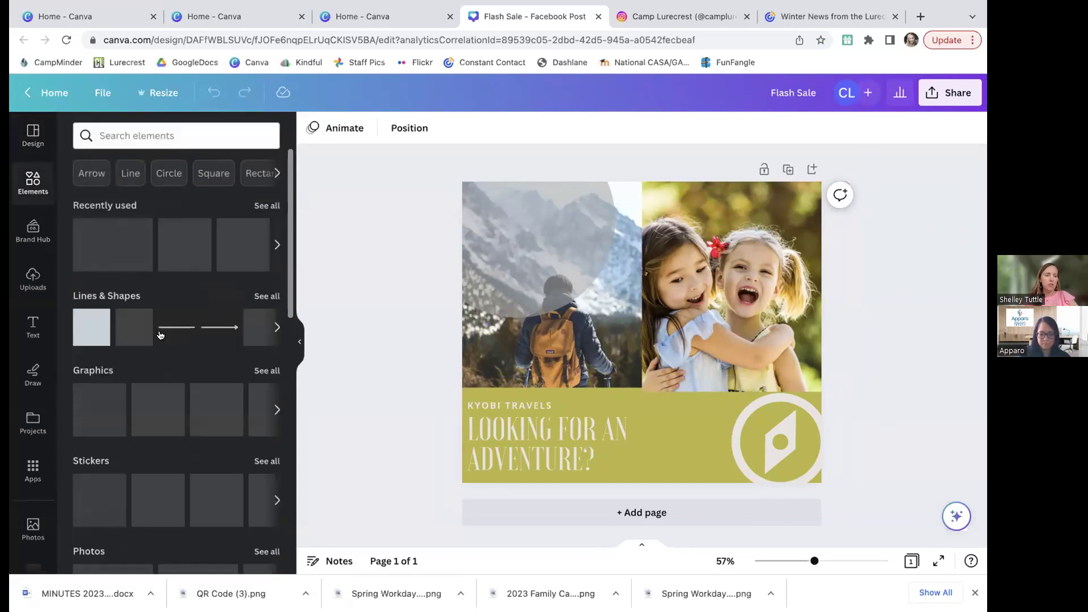
{"action": "scroll", "coordinate": [120, 434], "scroll_direction": "down", "scroll_amount": 6}
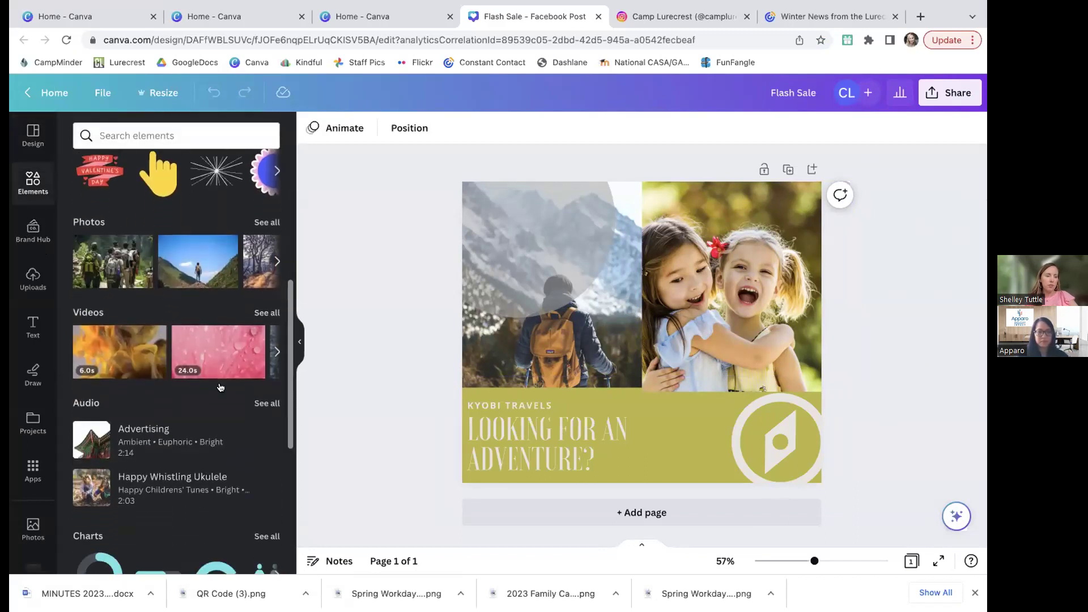
{"action": "scroll", "coordinate": [142, 414], "scroll_direction": "down", "scroll_amount": 2}
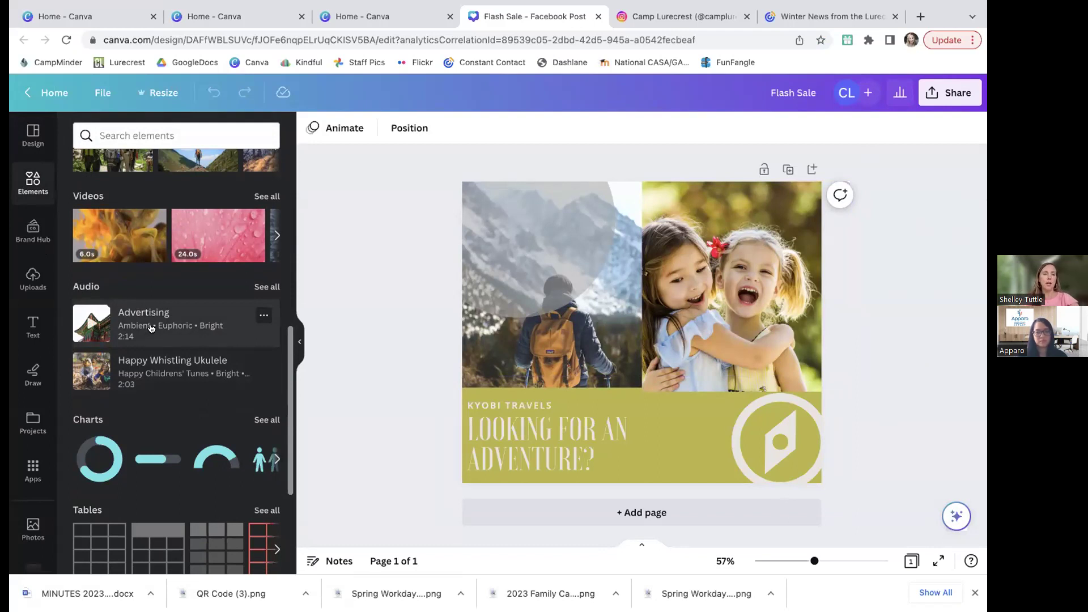
{"action": "scroll", "coordinate": [158, 338], "scroll_direction": "down", "scroll_amount": 3}
{"action": "scroll", "coordinate": [152, 328], "scroll_direction": "down", "scroll_amount": 1}
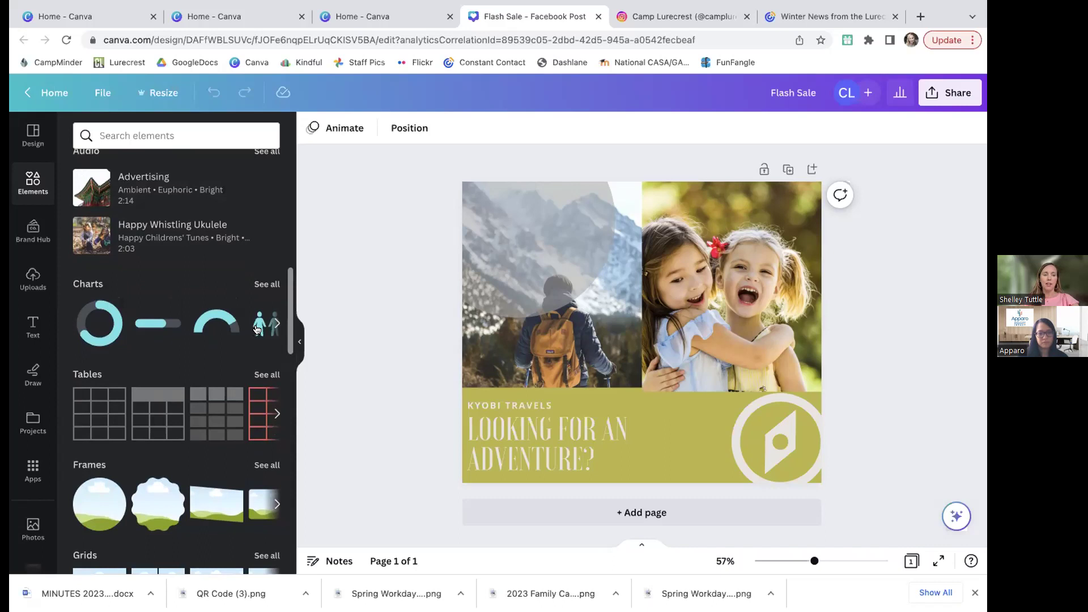
{"action": "left_click", "coordinate": [276, 322]}
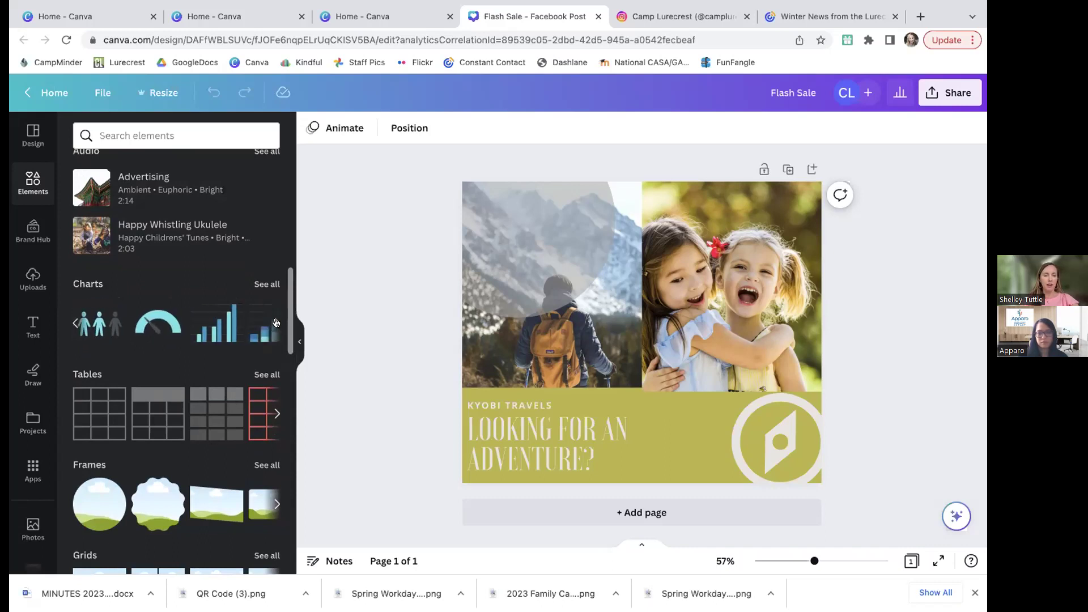
{"action": "left_click", "coordinate": [91, 323]}
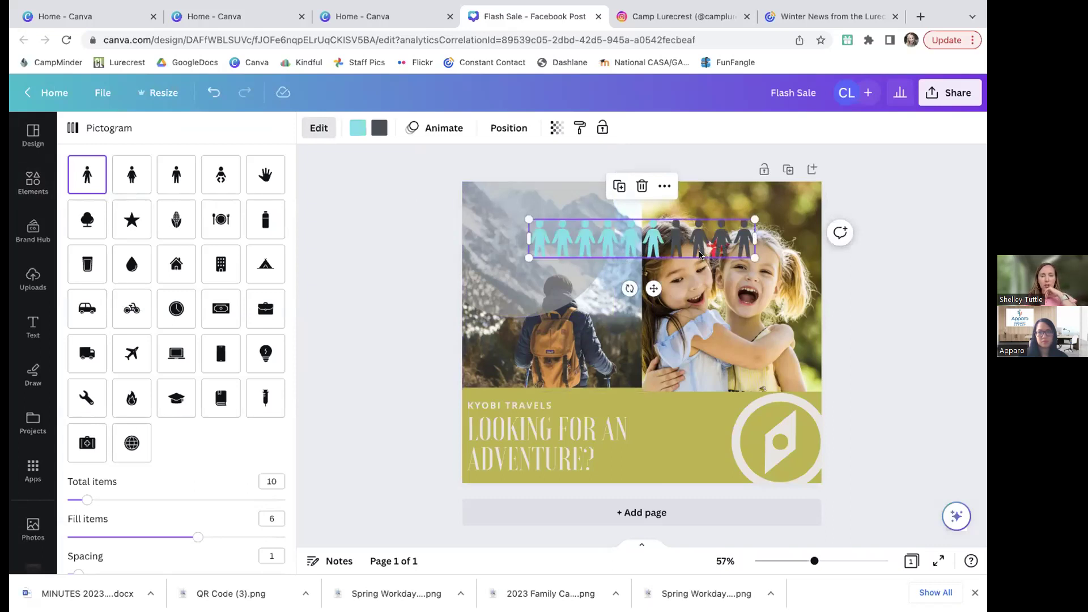
Enlarge the semi-transparent grey circle to cover most of the post and make it fully opaque.
{"action": "left_click", "coordinate": [470, 284]}
{"action": "left_click_drag", "start_coordinate": [614, 318], "coordinate": [771, 473]}
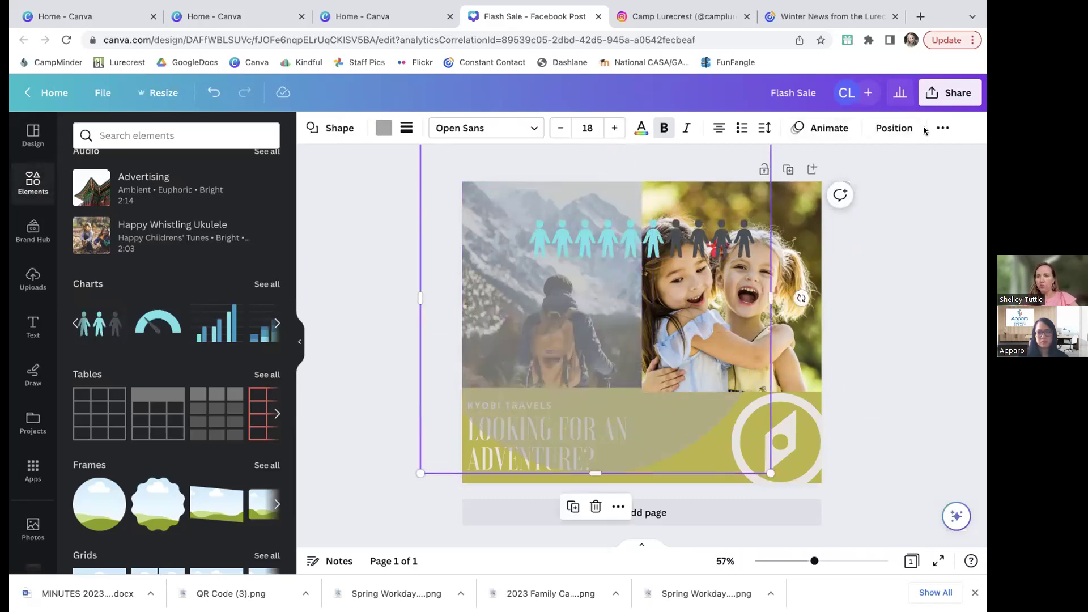
{"action": "left_click", "coordinate": [943, 127]}
{"action": "left_click", "coordinate": [889, 160]}
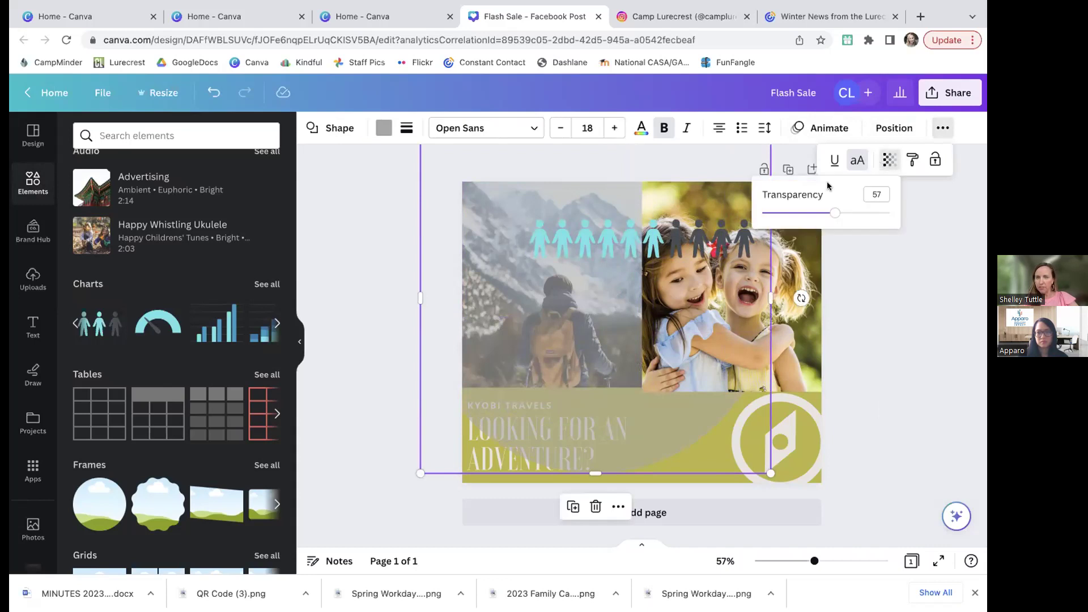
{"action": "left_click_drag", "start_coordinate": [838, 213], "coordinate": [920, 226]}
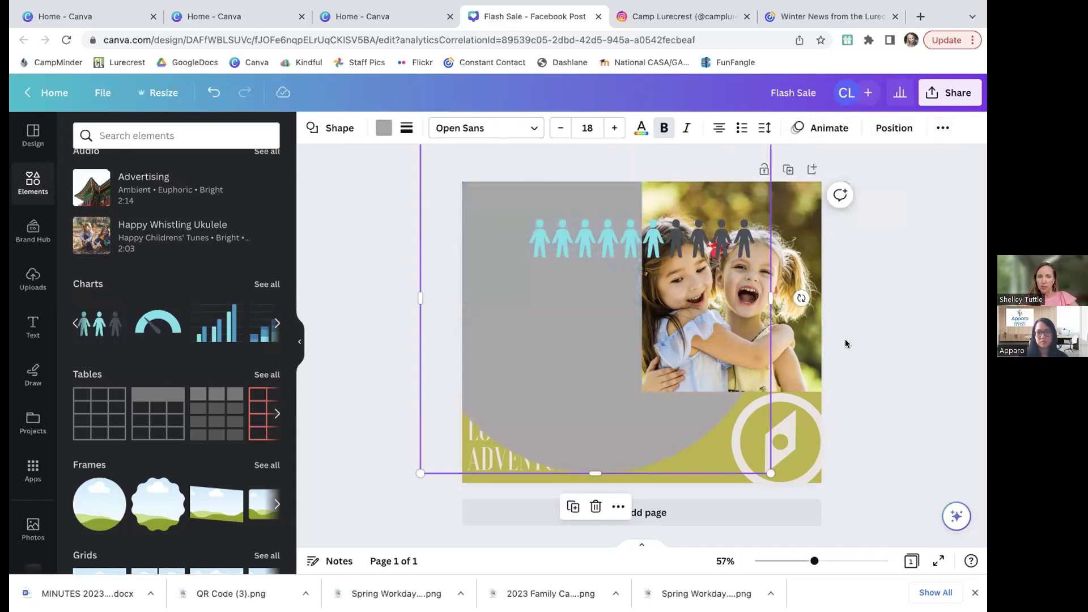
Delete the hugging girls photo and center the grey circle behind the people pictogram.
{"action": "mouse_move", "coordinate": [742, 315]}
{"action": "left_mouse_down"}
{"action": "mouse_move", "coordinate": [850, 363]}
{"action": "mouse_move", "coordinate": [727, 324]}
{"action": "left_mouse_up"}
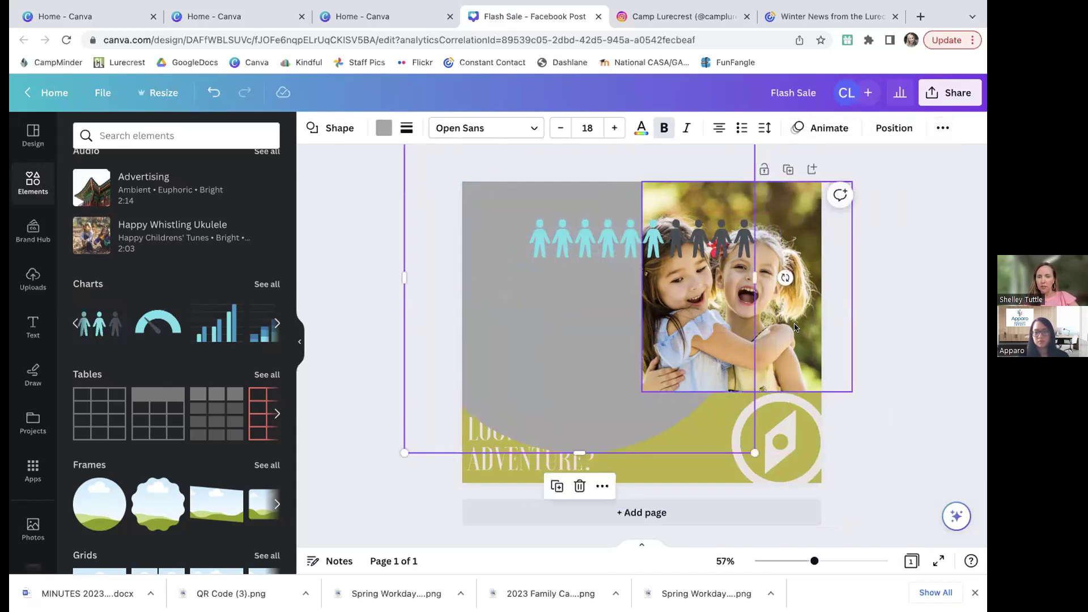
{"action": "left_click", "coordinate": [794, 328]}
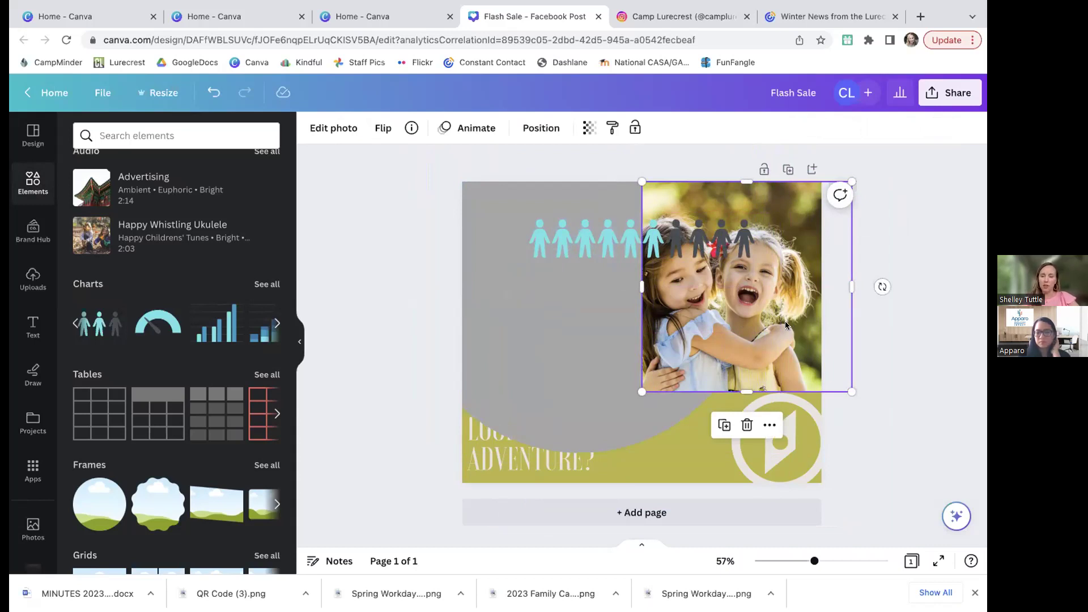
{"action": "key", "text": "Delete"}
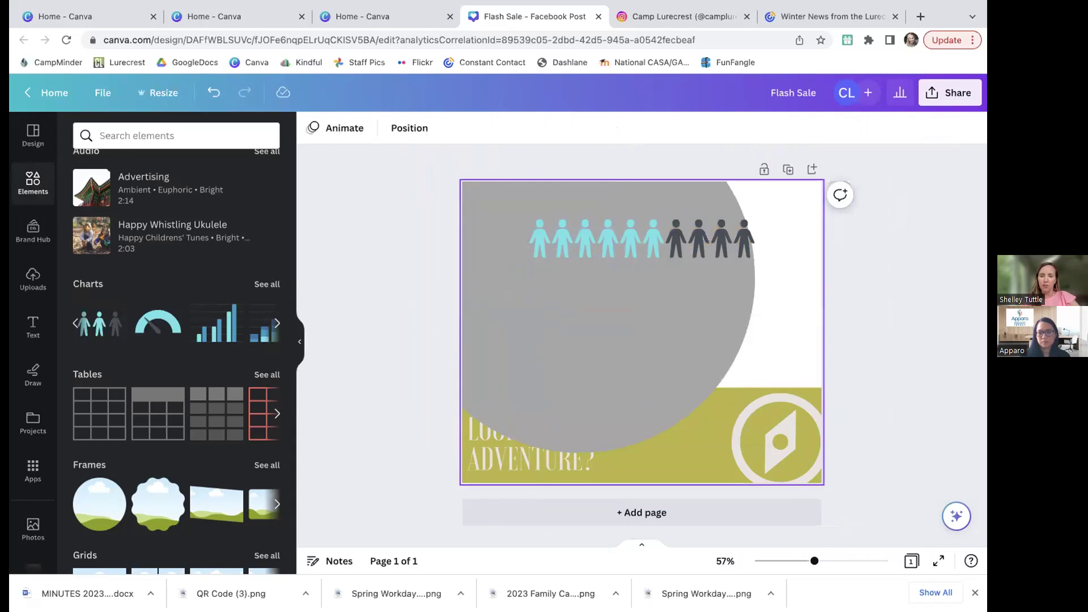
{"action": "left_click_drag", "start_coordinate": [651, 338], "coordinate": [687, 338]}
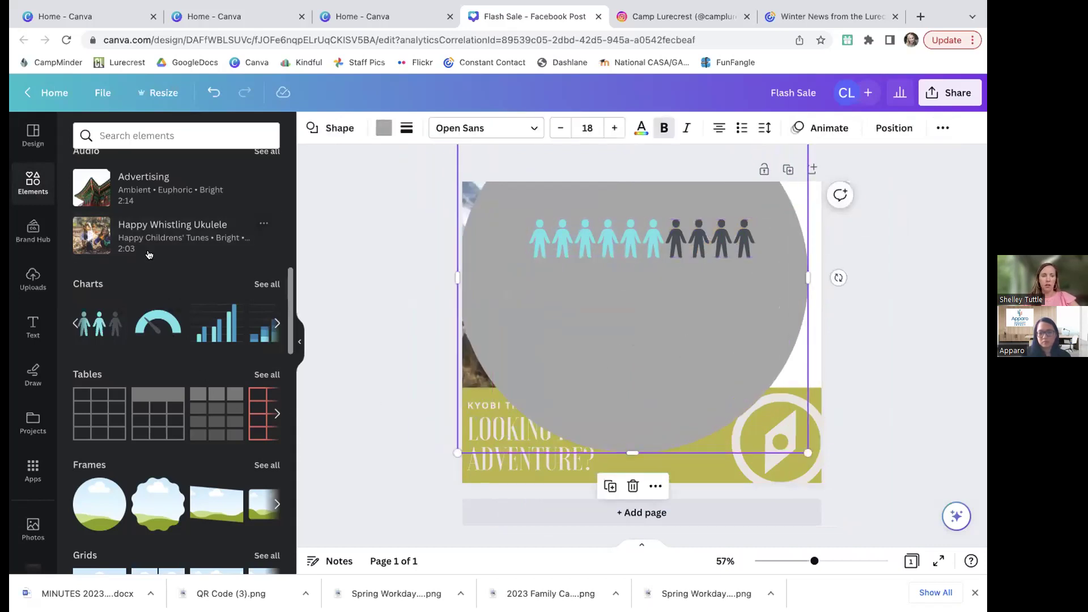
Try the motorcycle and flame symbols on the pictogram, and switch its symbol to the baby.
{"action": "left_click", "coordinate": [632, 234]}
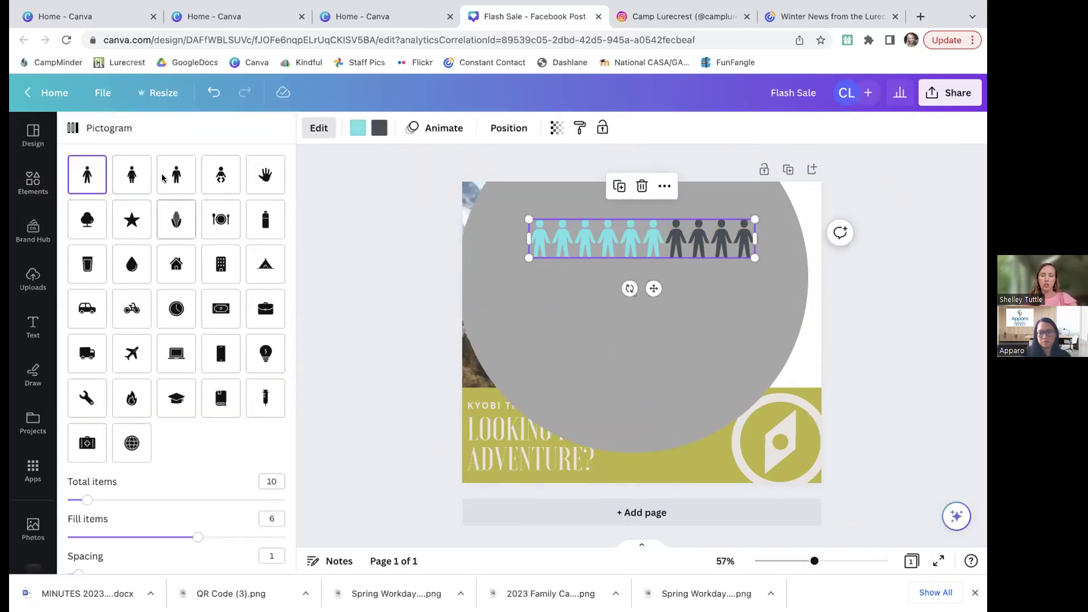
{"action": "left_click", "coordinate": [137, 317]}
{"action": "left_click", "coordinate": [133, 398]}
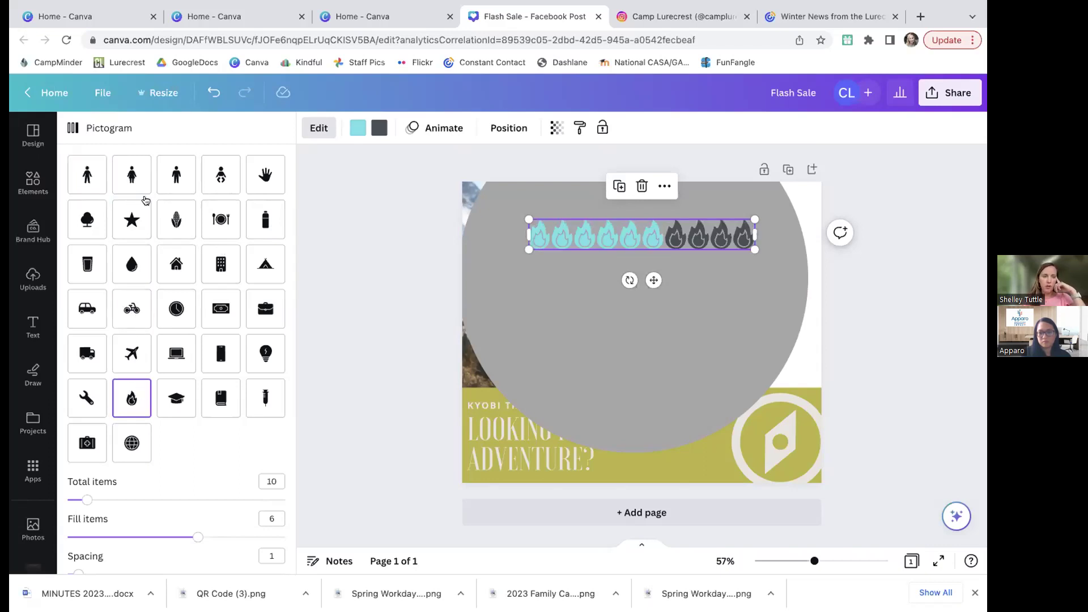
{"action": "left_click", "coordinate": [220, 181]}
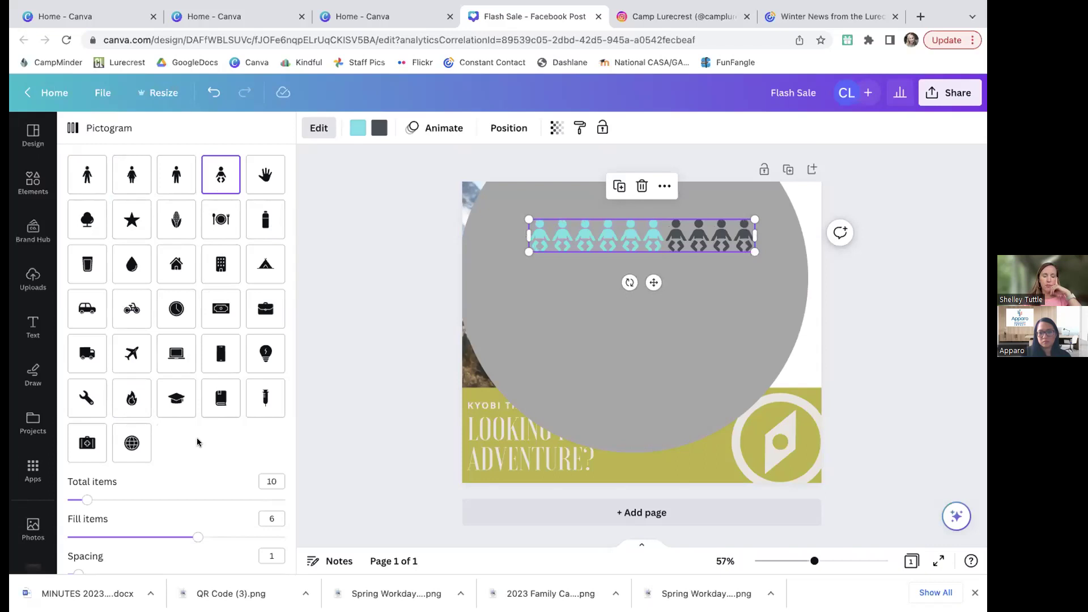
Set the baby pictogram's fill items to 1.
{"action": "left_click", "coordinate": [272, 481]}
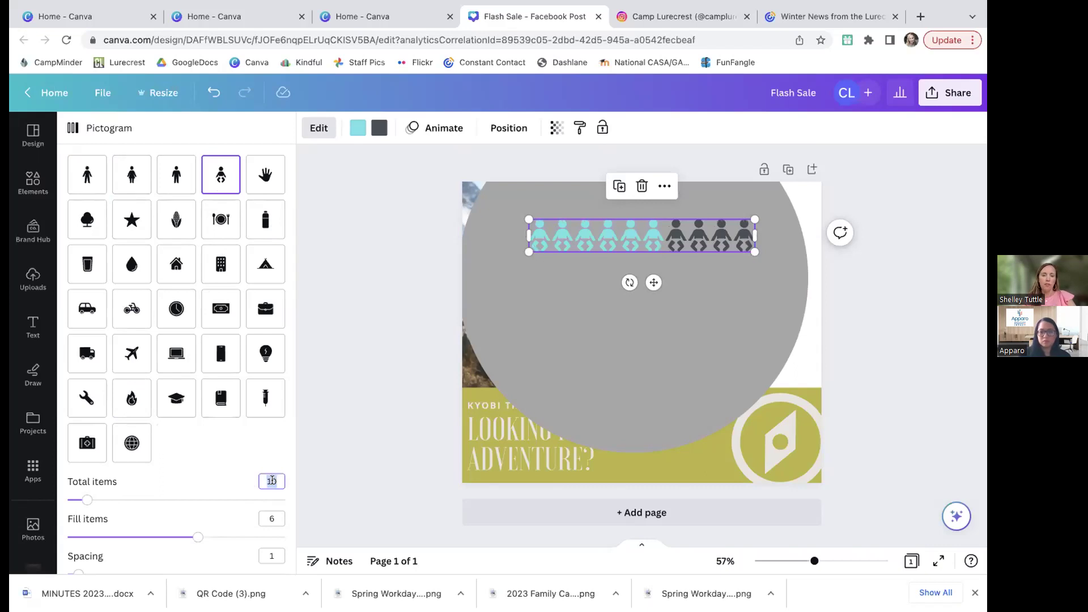
{"action": "left_click", "coordinate": [272, 481]}
{"action": "left_click", "coordinate": [264, 522]}
{"action": "type", "text": "1"}
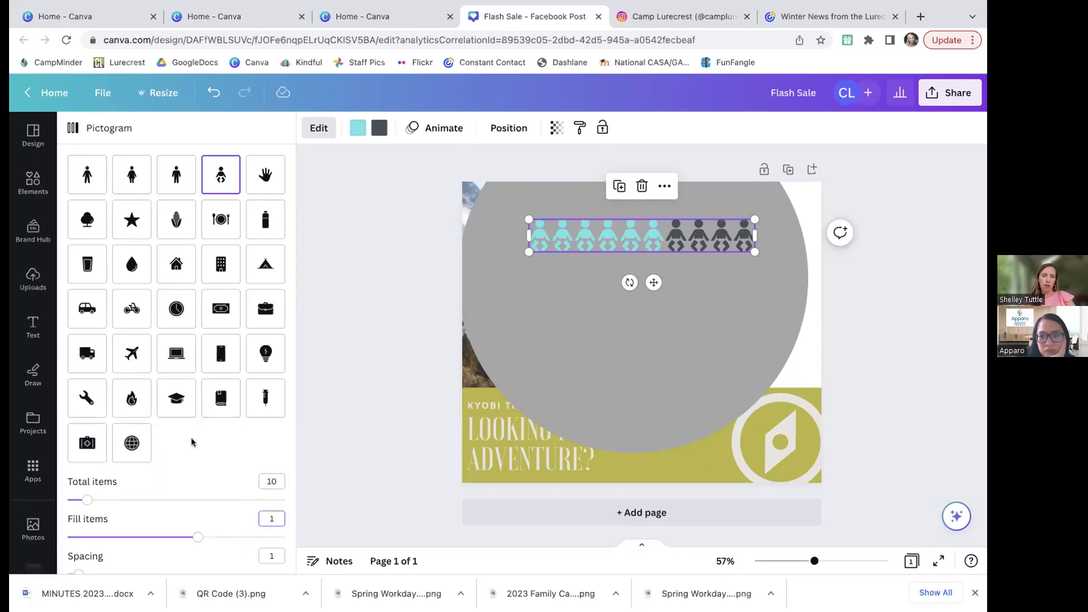
{"action": "key", "text": "Return"}
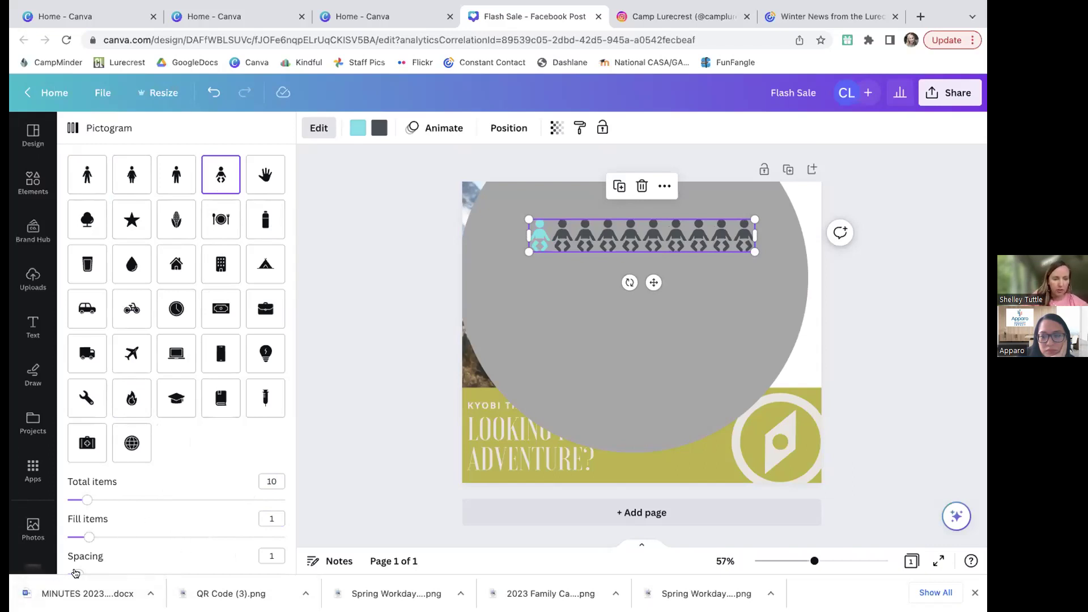
Add a table with a dark header row to the page and enter "dfadsfas" in the first cell below the header.
{"action": "mouse_move", "coordinate": [78, 573]}
{"action": "left_mouse_down"}
{"action": "mouse_move", "coordinate": [138, 570]}
{"action": "mouse_move", "coordinate": [73, 574]}
{"action": "left_mouse_up"}
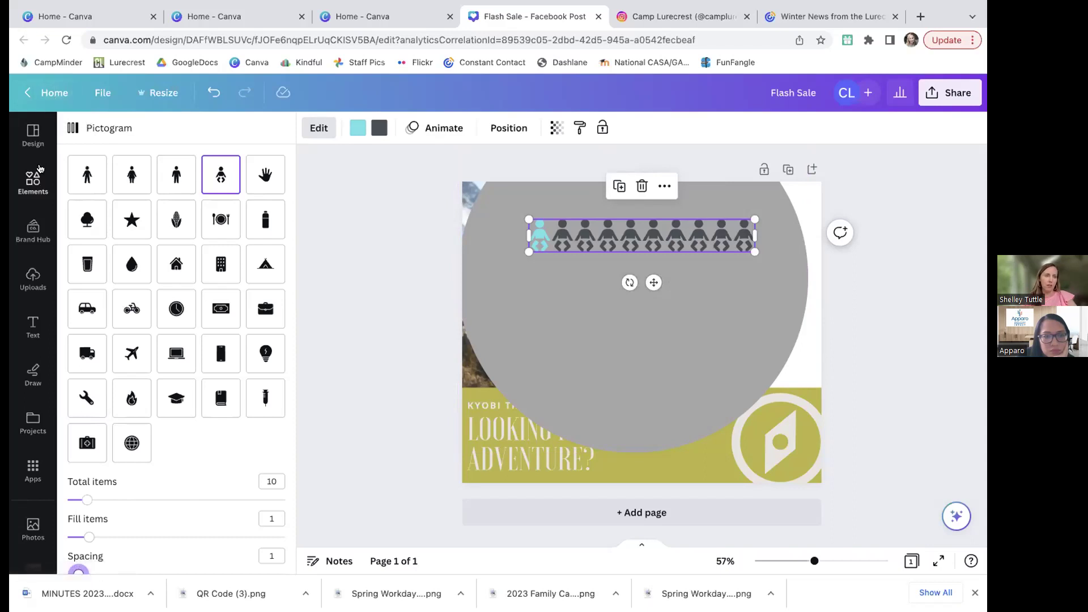
{"action": "left_click", "coordinate": [32, 181]}
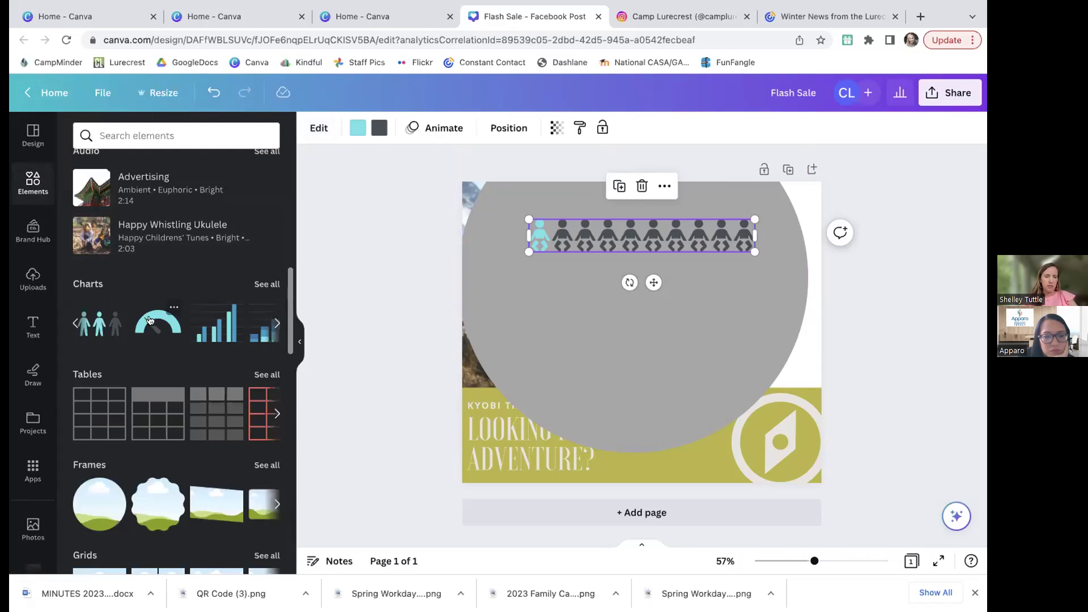
{"action": "left_click", "coordinate": [157, 418]}
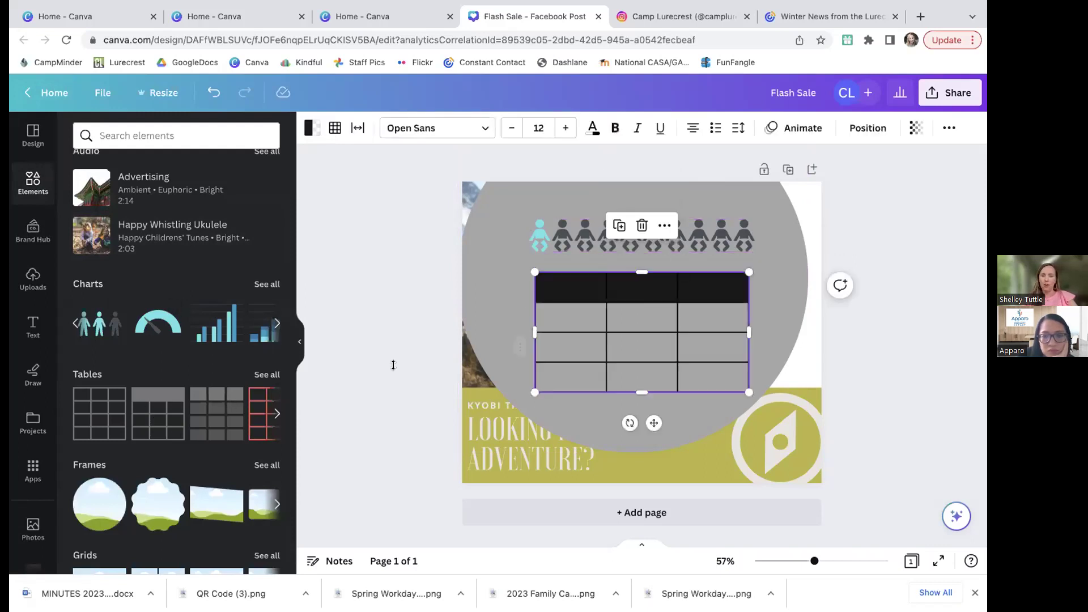
{"action": "left_click", "coordinate": [580, 314]}
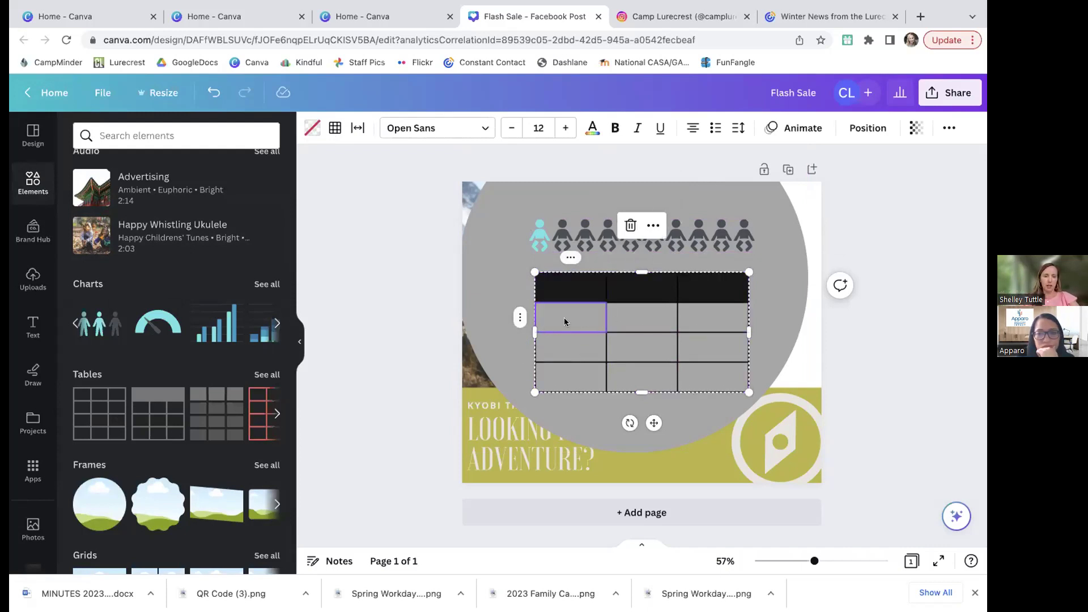
{"action": "left_click", "coordinate": [558, 322]}
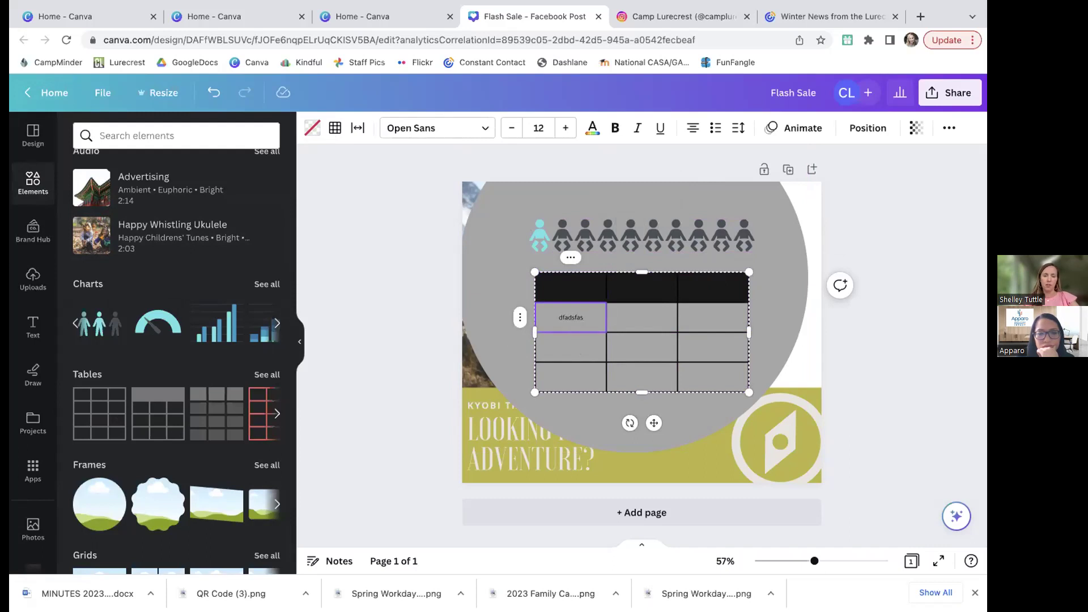
{"action": "left_click", "coordinate": [905, 375]}
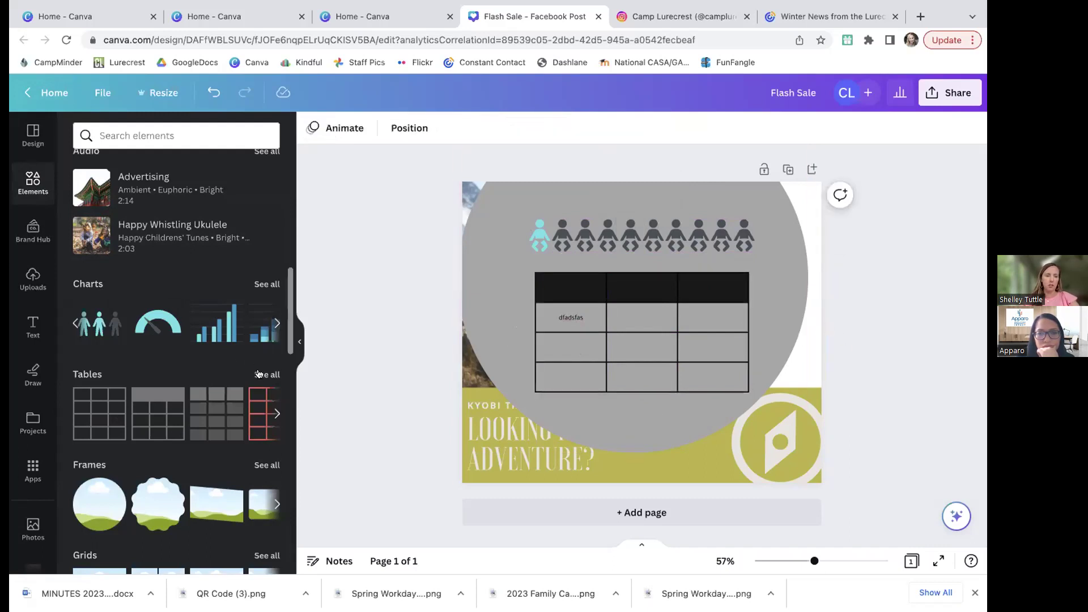
Clear the text from the table's first body cell and delete the whole table from the page.
{"action": "scroll", "coordinate": [231, 306], "scroll_direction": "right", "scroll_amount": 5}
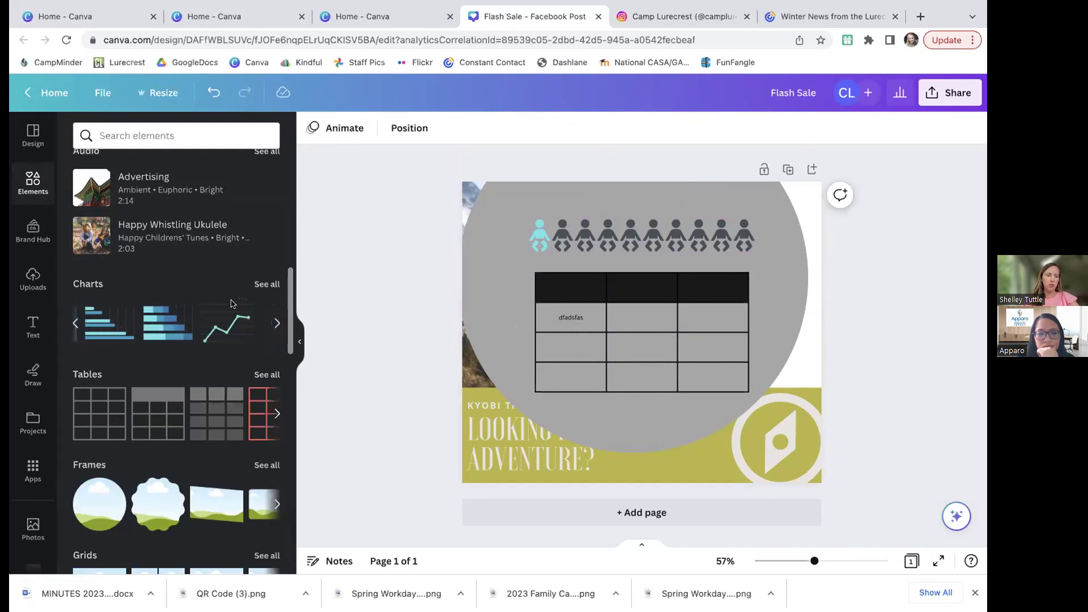
{"action": "scroll", "coordinate": [119, 326], "scroll_direction": "right", "scroll_amount": 2}
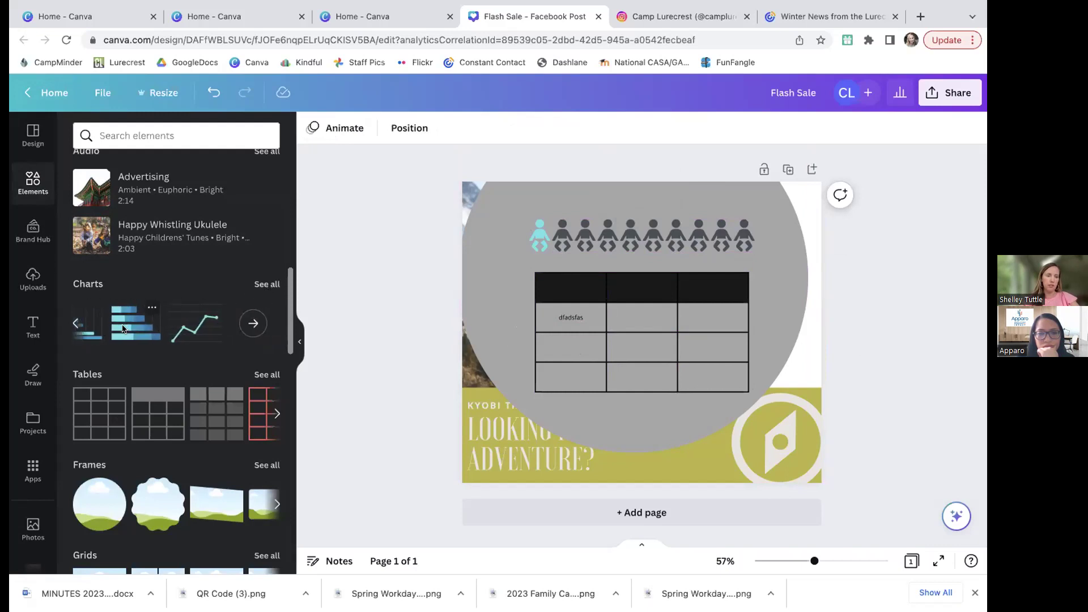
{"action": "scroll", "coordinate": [126, 415], "scroll_direction": "right", "scroll_amount": 5}
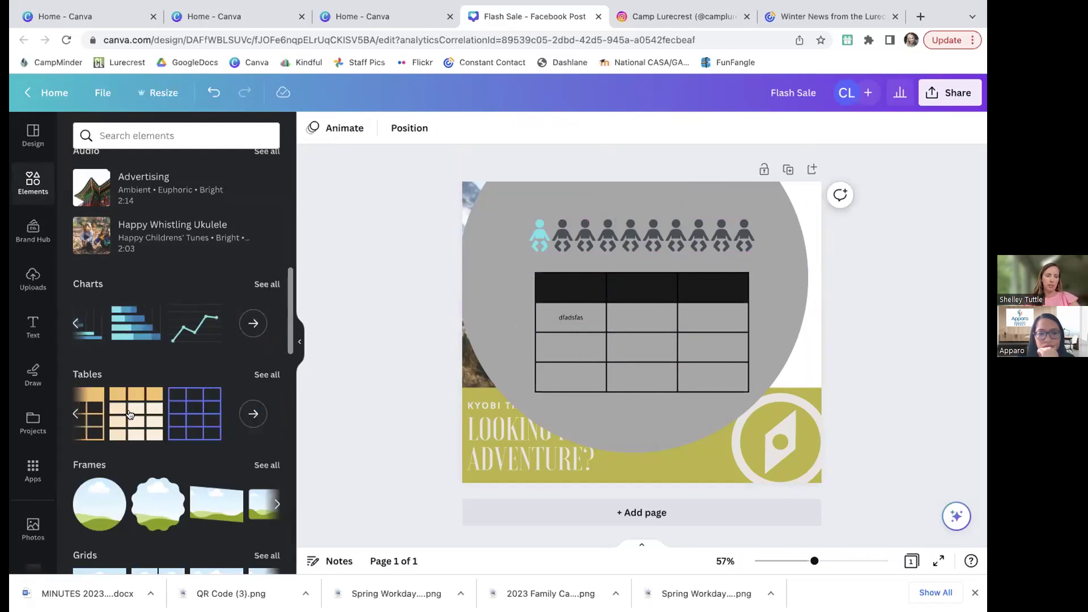
{"action": "left_click", "coordinate": [560, 314]}
{"action": "key", "text": "Delete"}
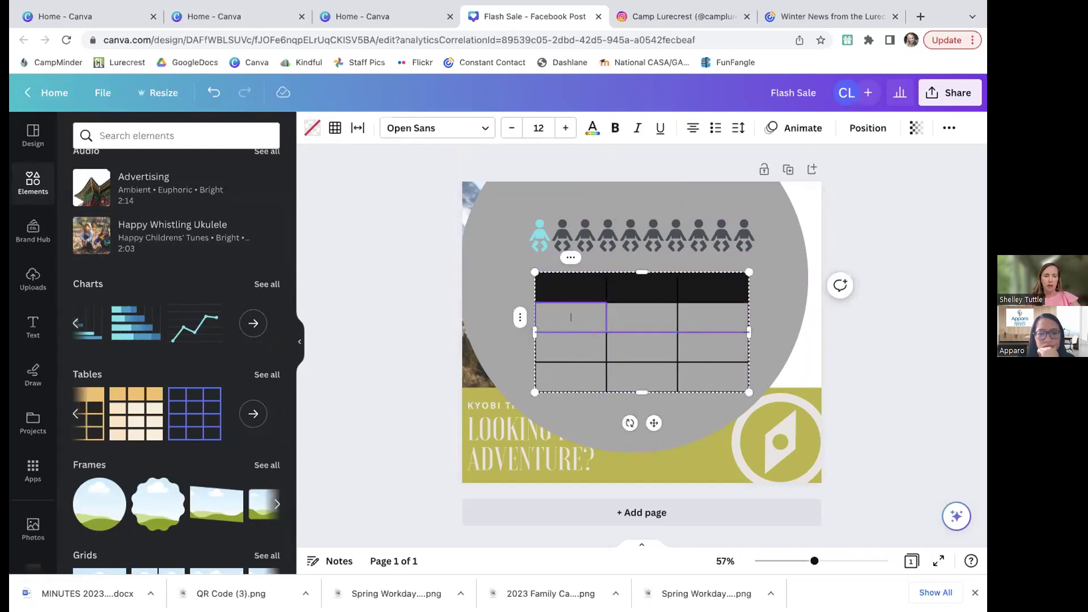
{"action": "scroll", "coordinate": [115, 443], "scroll_direction": "down", "scroll_amount": 3}
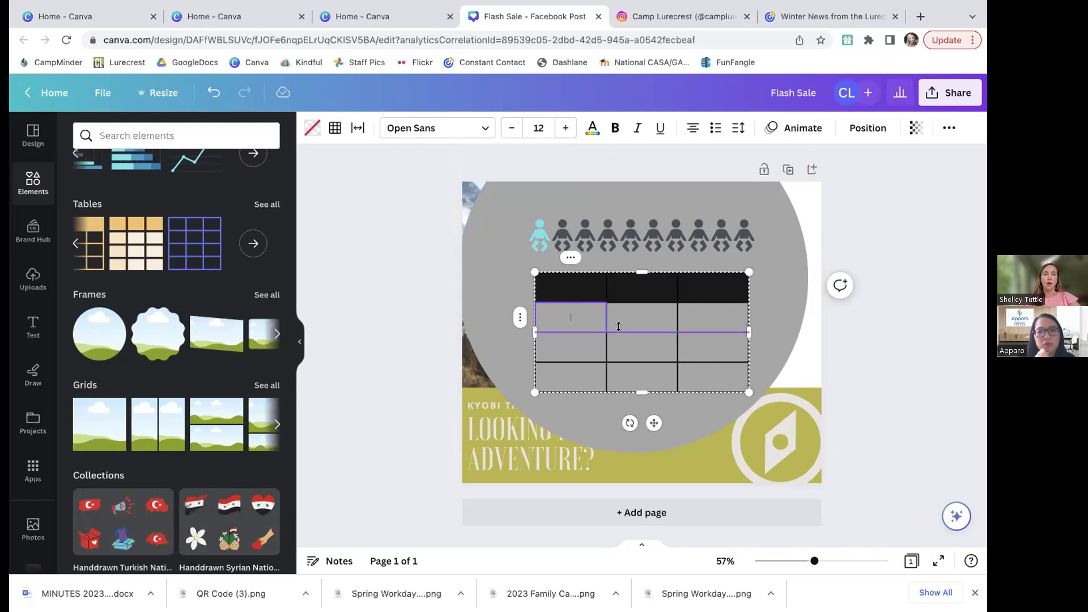
{"action": "left_click", "coordinate": [654, 423]}
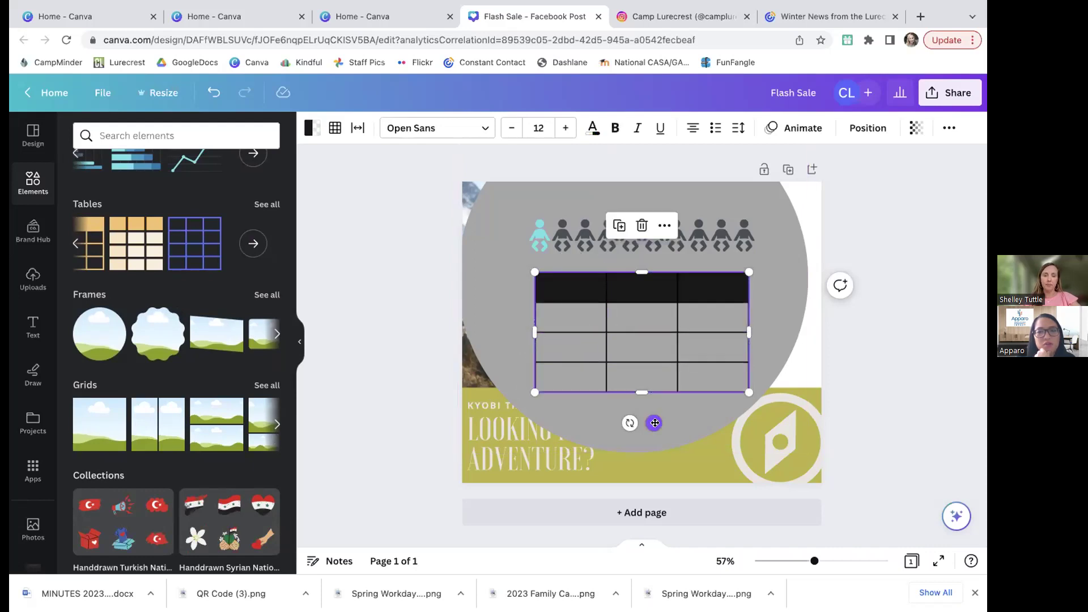
{"action": "left_click", "coordinate": [714, 381]}
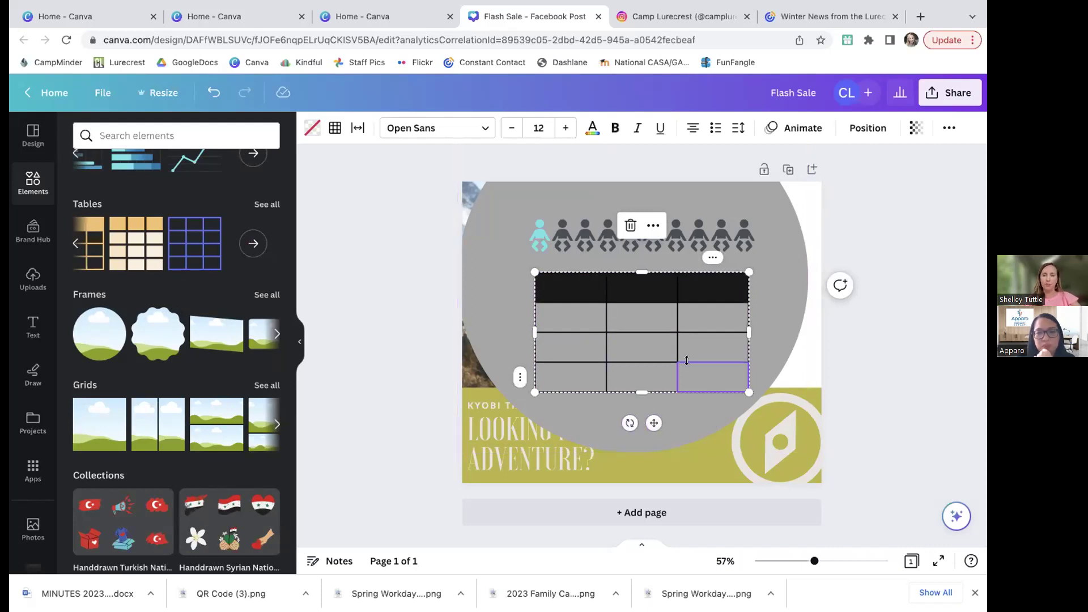
{"action": "left_click", "coordinate": [630, 225]}
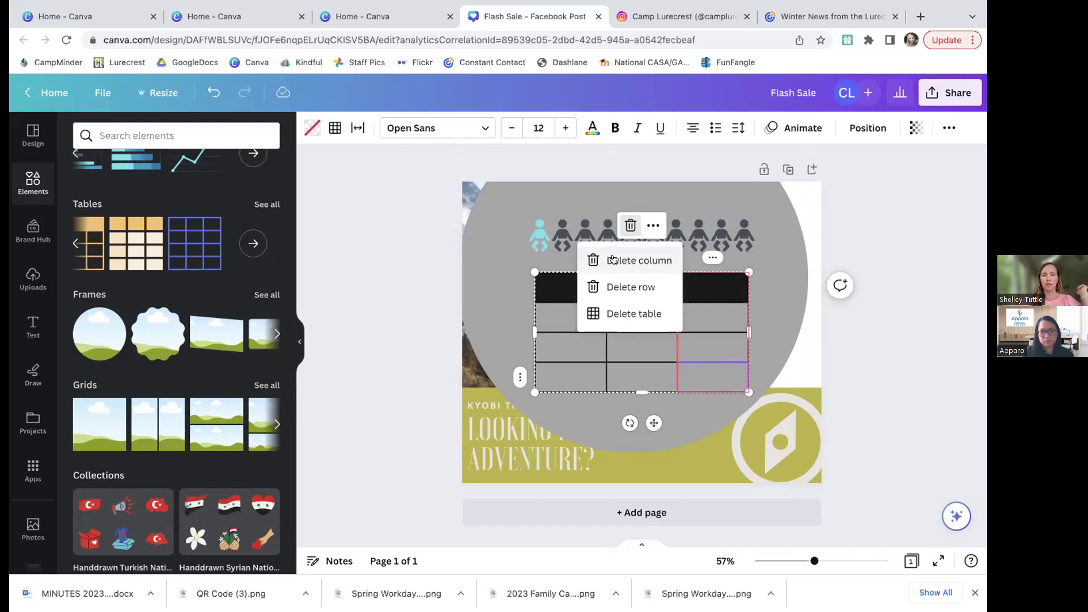
{"action": "left_click", "coordinate": [620, 314]}
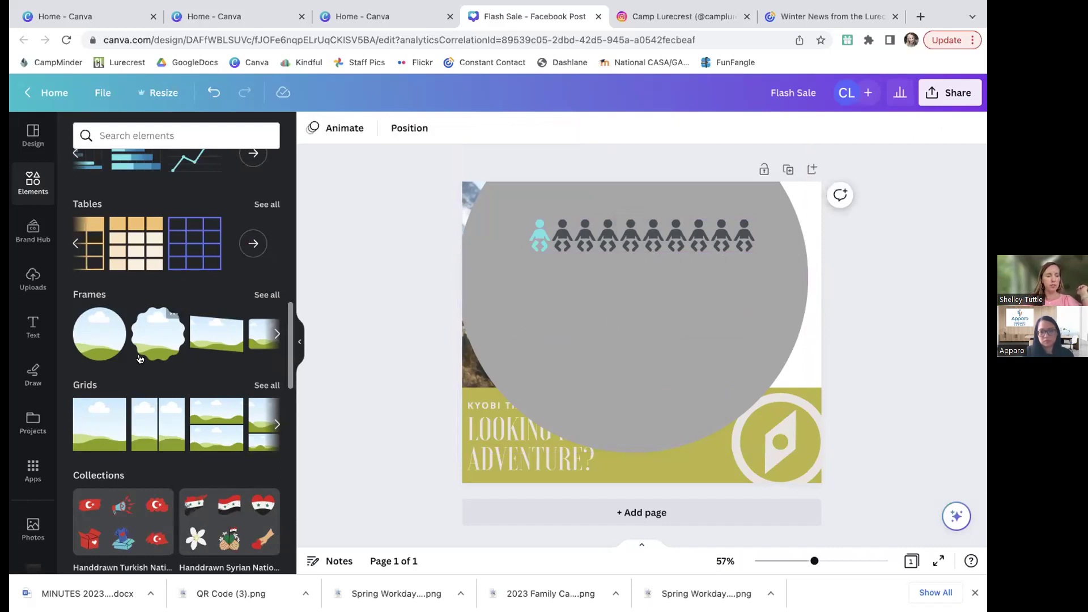
Add a circular photo frame to the page and shift the large grey circle slightly toward the page's lower right.
{"action": "left_click", "coordinate": [96, 347]}
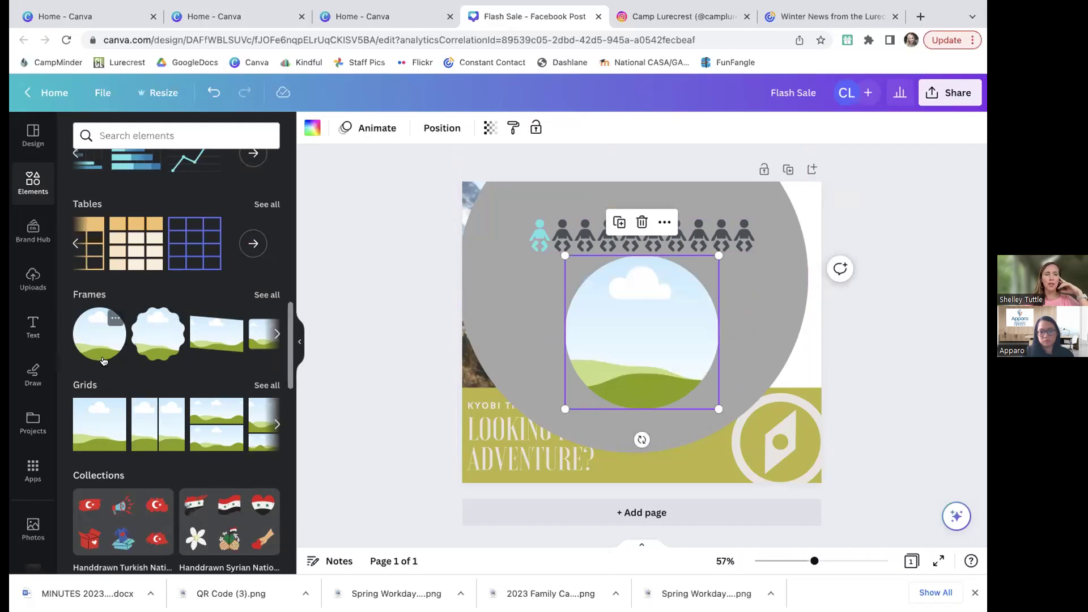
{"action": "left_click", "coordinate": [276, 336]}
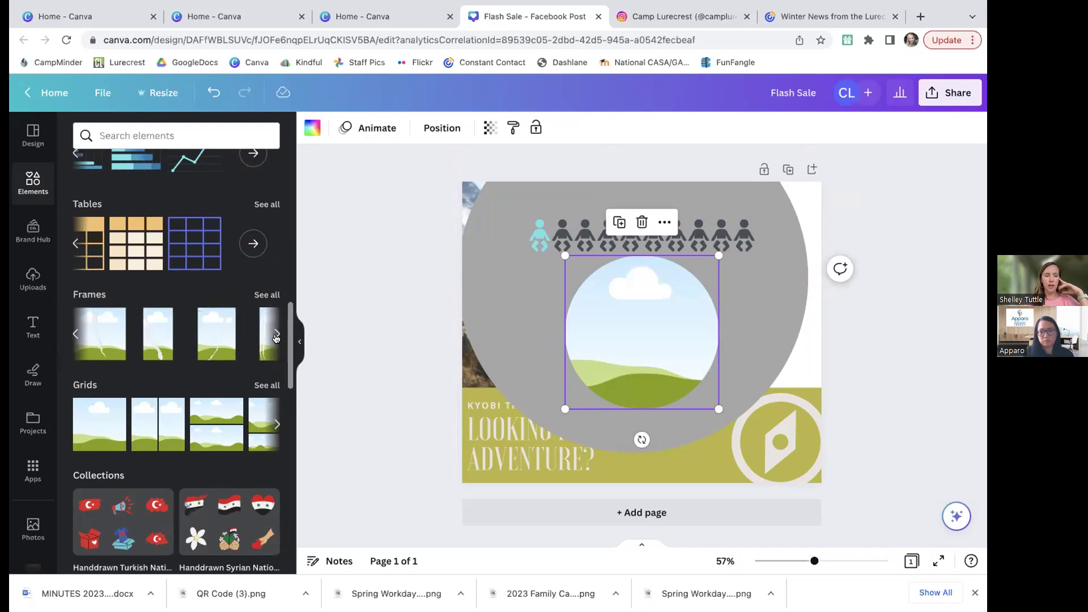
{"action": "left_click", "coordinate": [276, 337]}
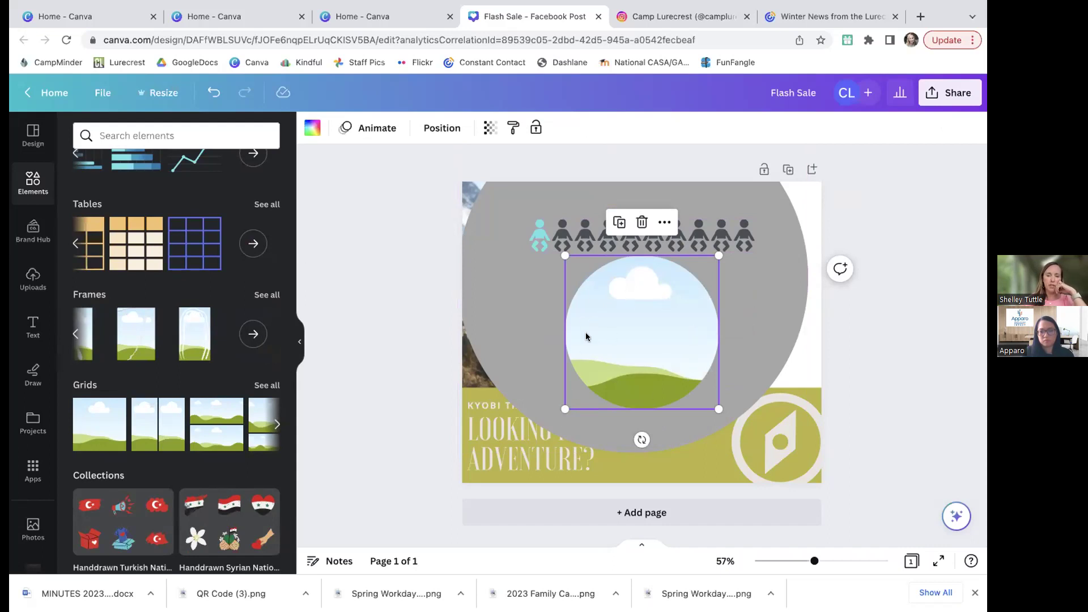
{"action": "left_click_drag", "start_coordinate": [470, 369], "coordinate": [490, 385]}
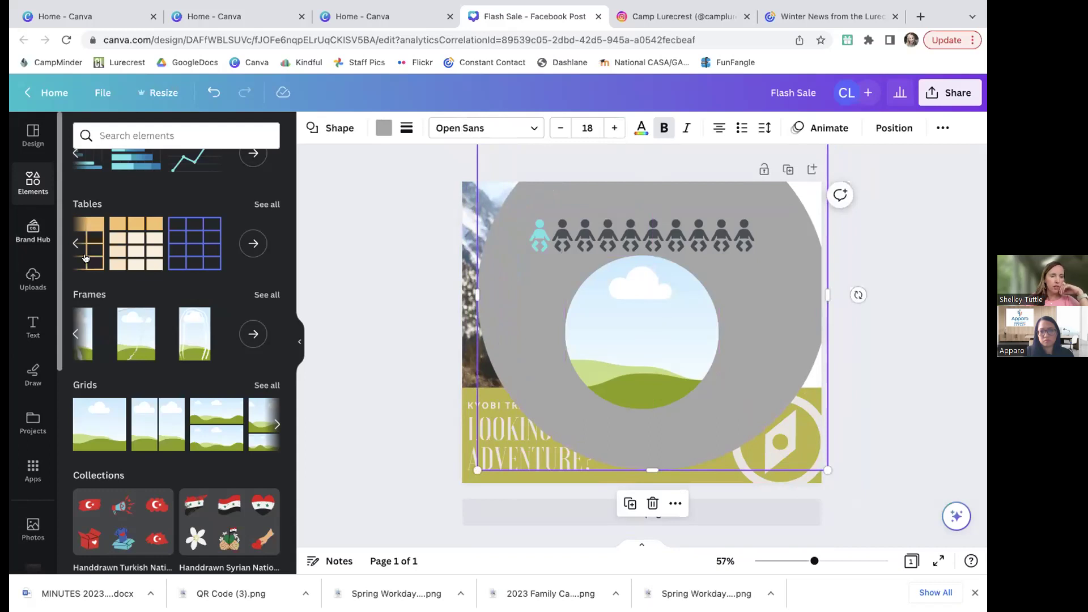
Place the recently used photo of two hugging girls into the circular frame.
{"action": "scroll", "coordinate": [85, 258], "scroll_direction": "up", "scroll_amount": 10}
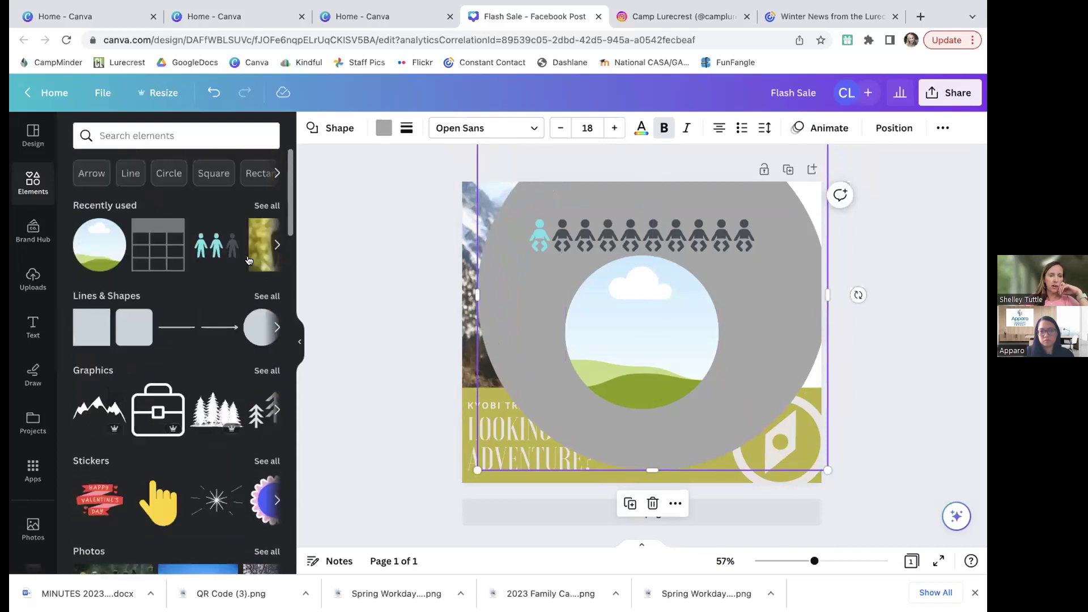
{"action": "left_click", "coordinate": [277, 245]}
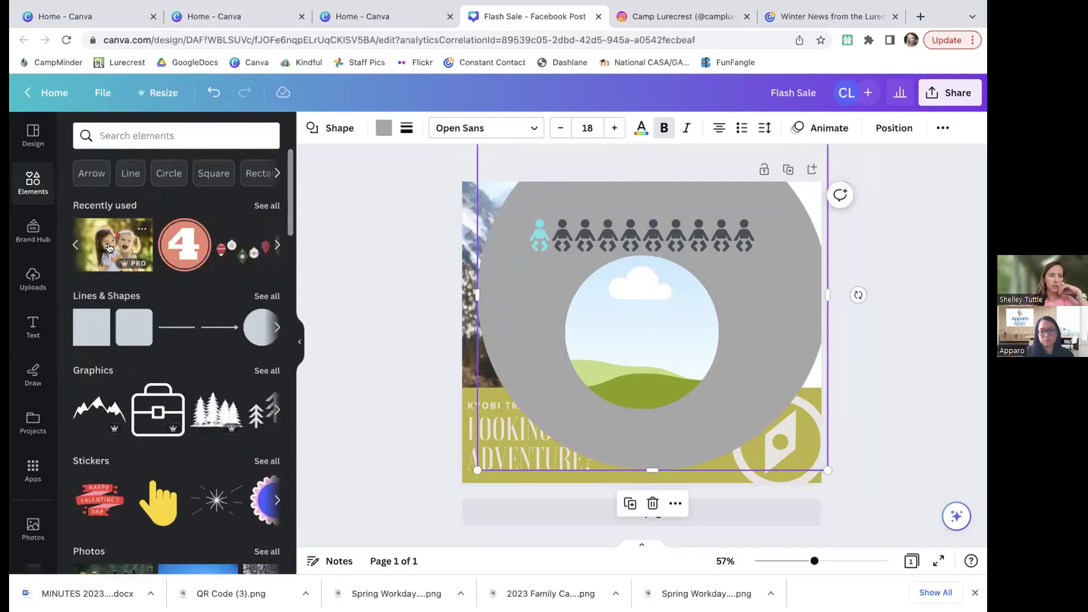
{"action": "left_click", "coordinate": [109, 248]}
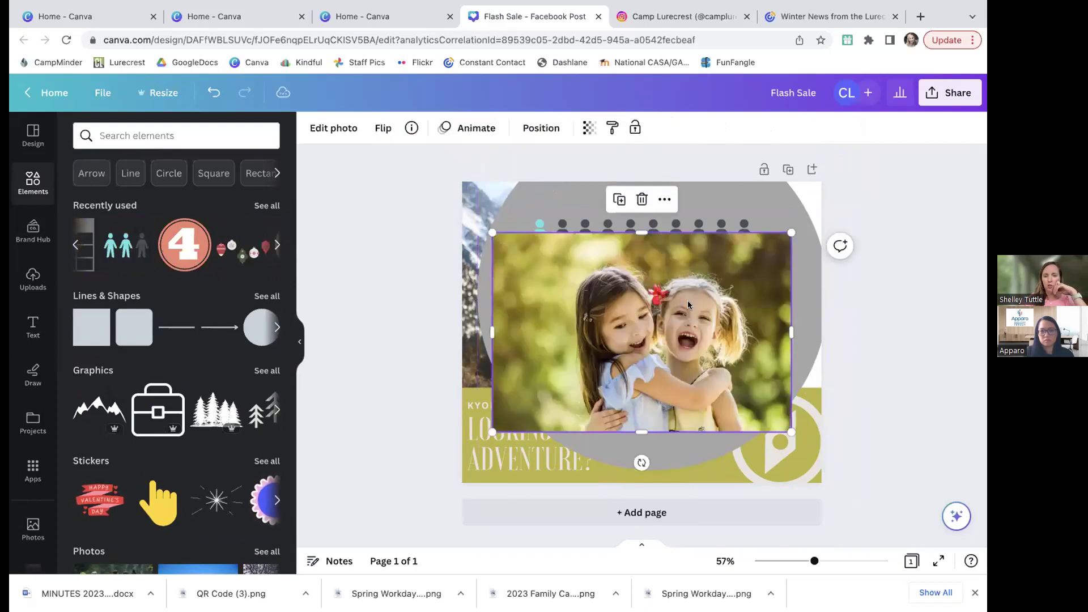
{"action": "left_click_drag", "start_coordinate": [641, 327], "coordinate": [622, 357]}
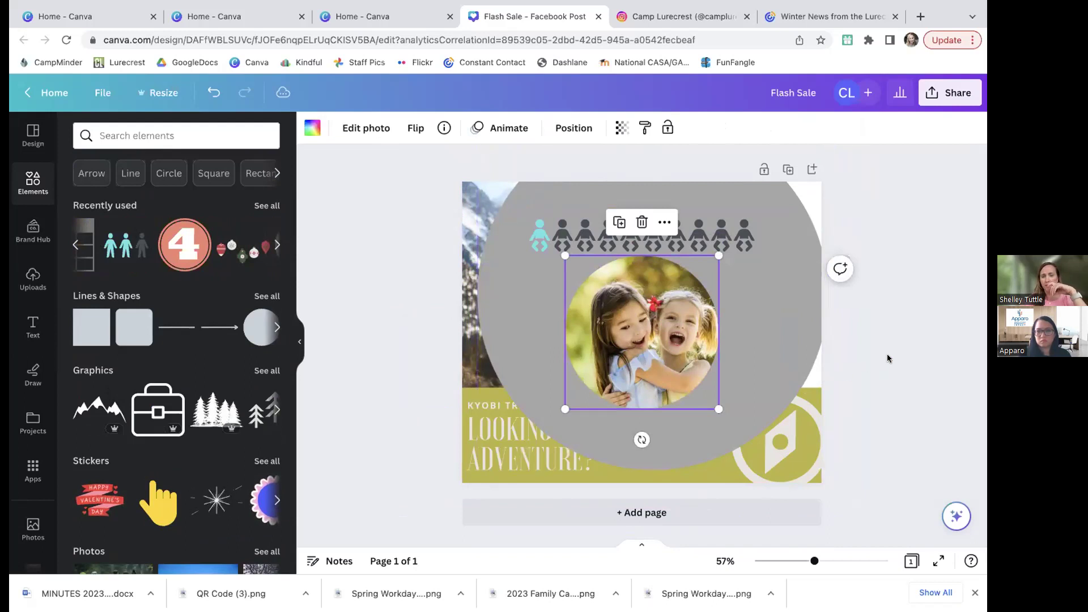
Enlarge and reposition the girls' photo within its circular frame, and move the frame to the page's upper-right corner.
{"action": "double_click", "coordinate": [637, 332]}
{"action": "left_click_drag", "start_coordinate": [524, 255], "coordinate": [476, 217]}
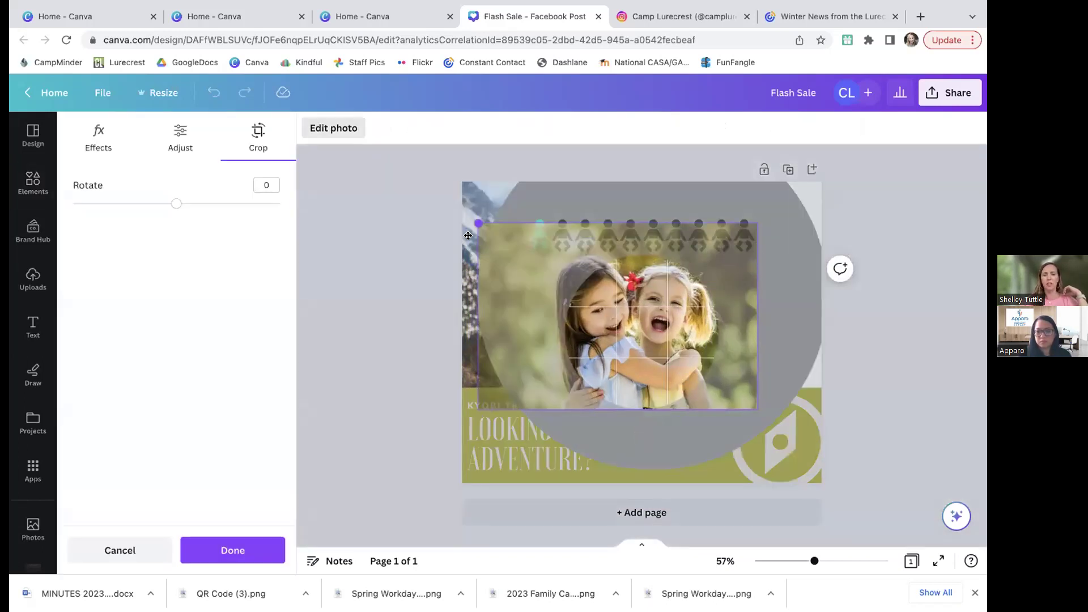
{"action": "left_click_drag", "start_coordinate": [591, 309], "coordinate": [601, 326]}
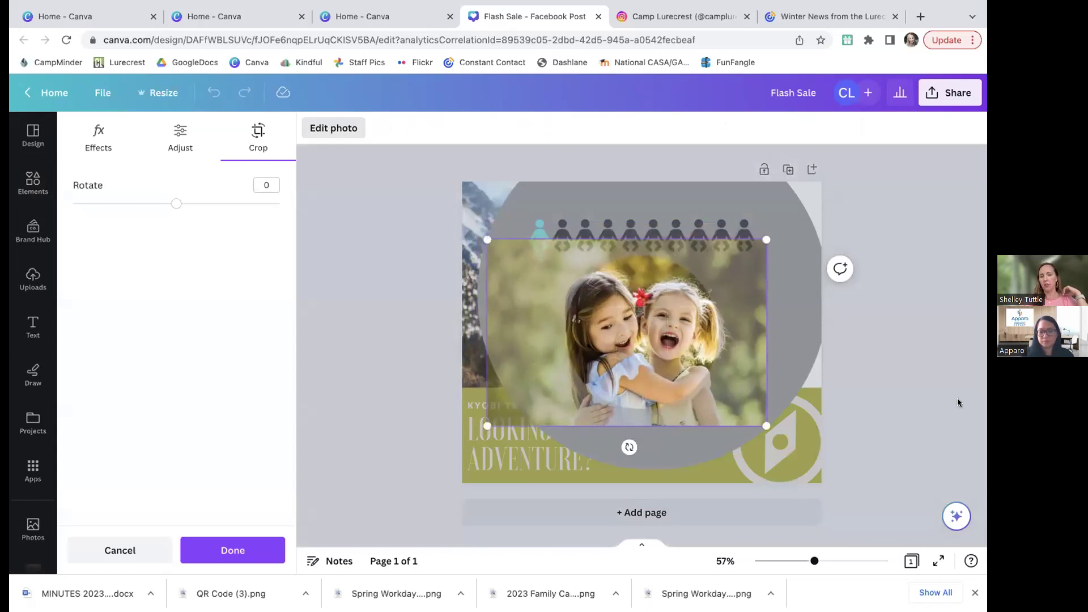
{"action": "left_click", "coordinate": [963, 400]}
{"action": "double_click", "coordinate": [632, 340]}
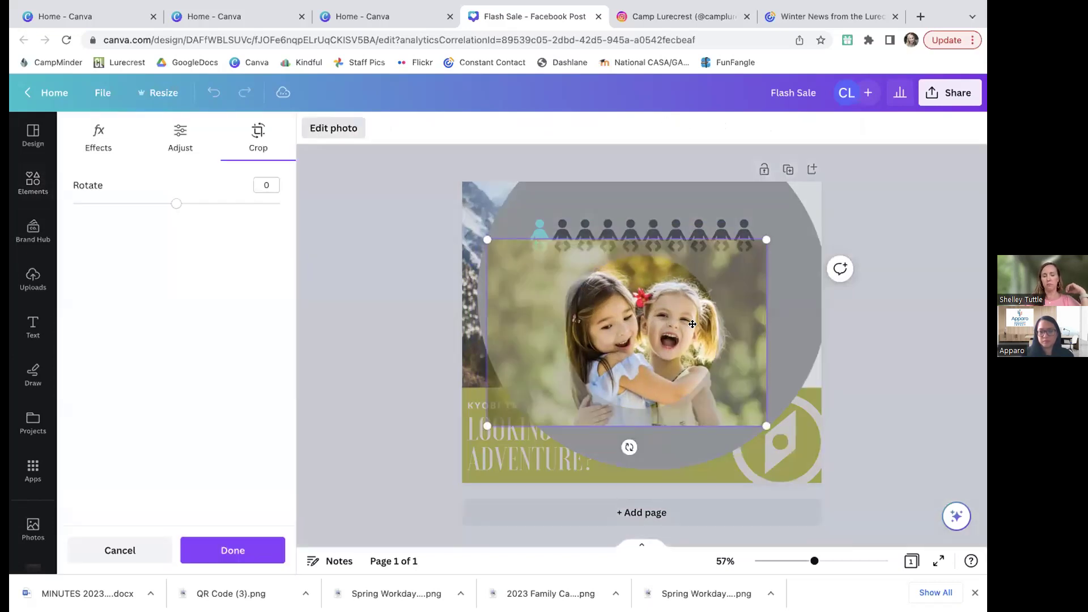
{"action": "left_click", "coordinate": [924, 373]}
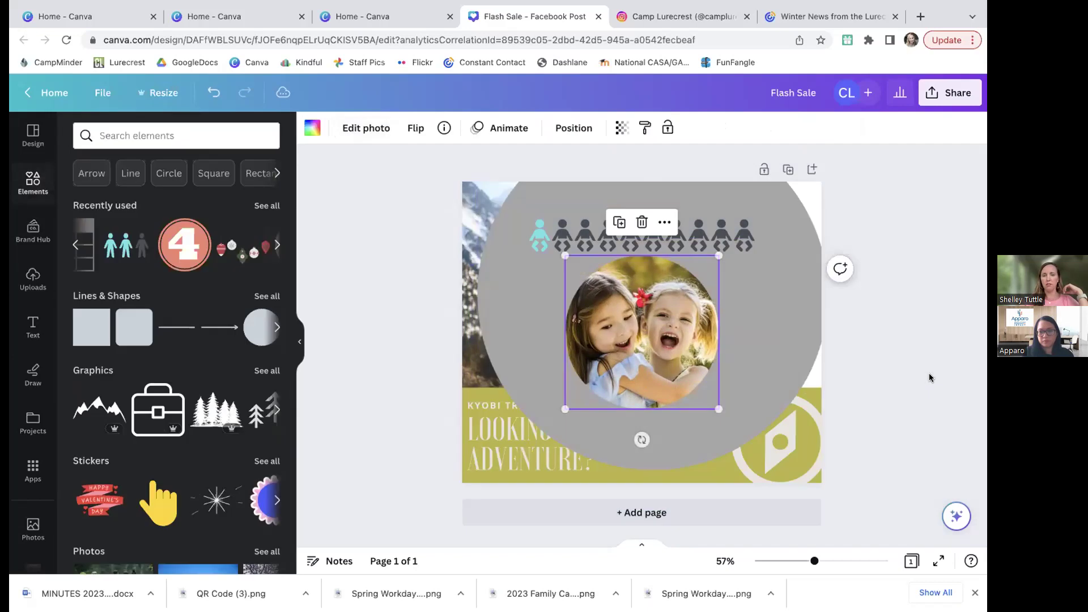
{"action": "left_click_drag", "start_coordinate": [610, 337], "coordinate": [707, 338]}
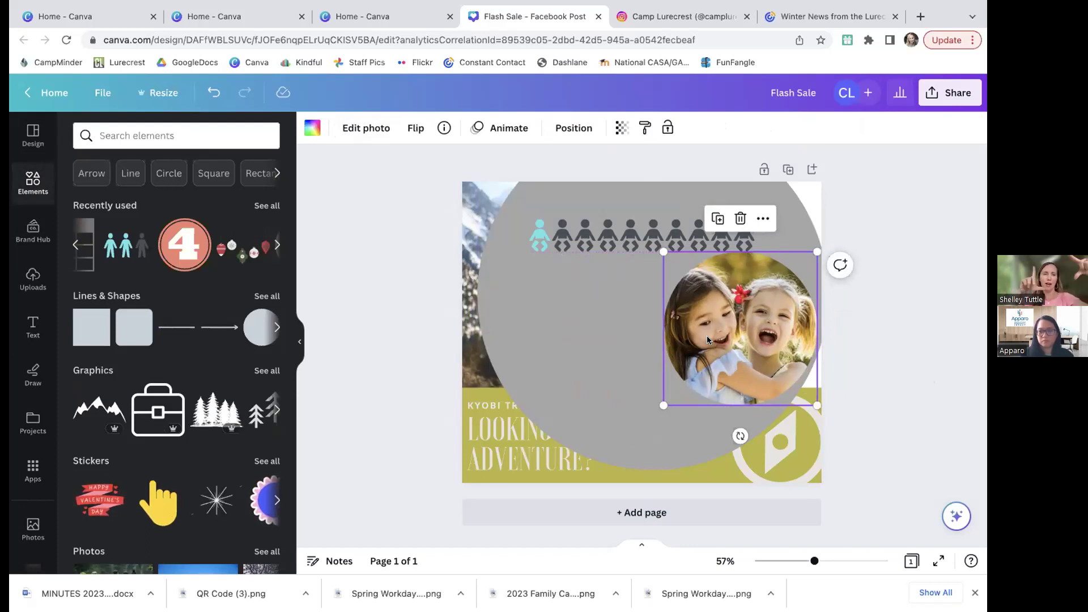
{"action": "left_click_drag", "start_coordinate": [707, 339], "coordinate": [706, 254]}
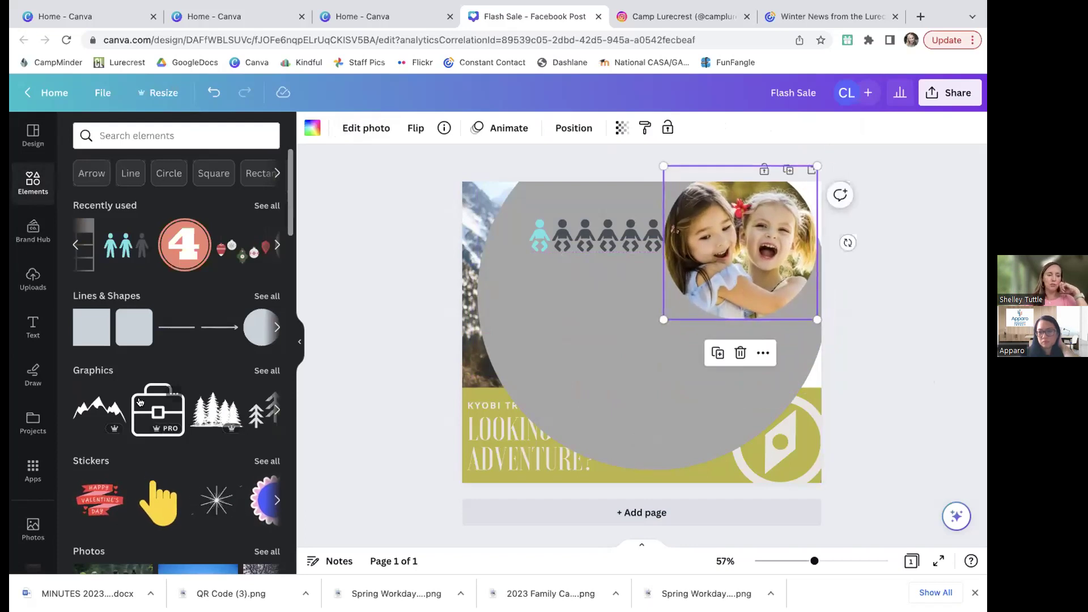
Find the desktop computer monitor frame in the full frames collection and add it to the page.
{"action": "scroll", "coordinate": [111, 299], "scroll_direction": "down", "scroll_amount": 5}
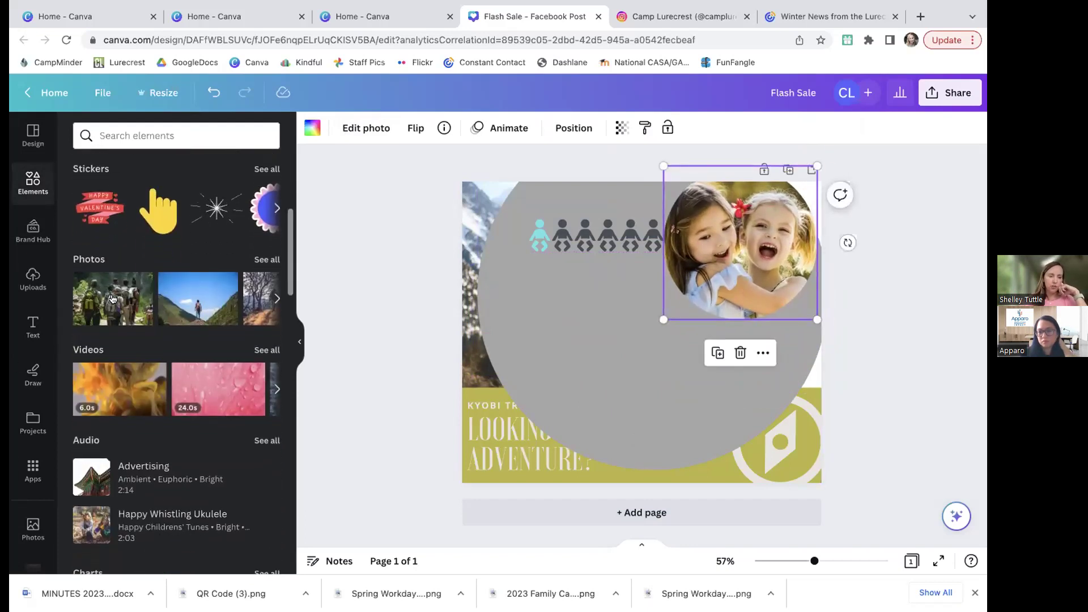
{"action": "scroll", "coordinate": [111, 298], "scroll_direction": "down", "scroll_amount": 15}
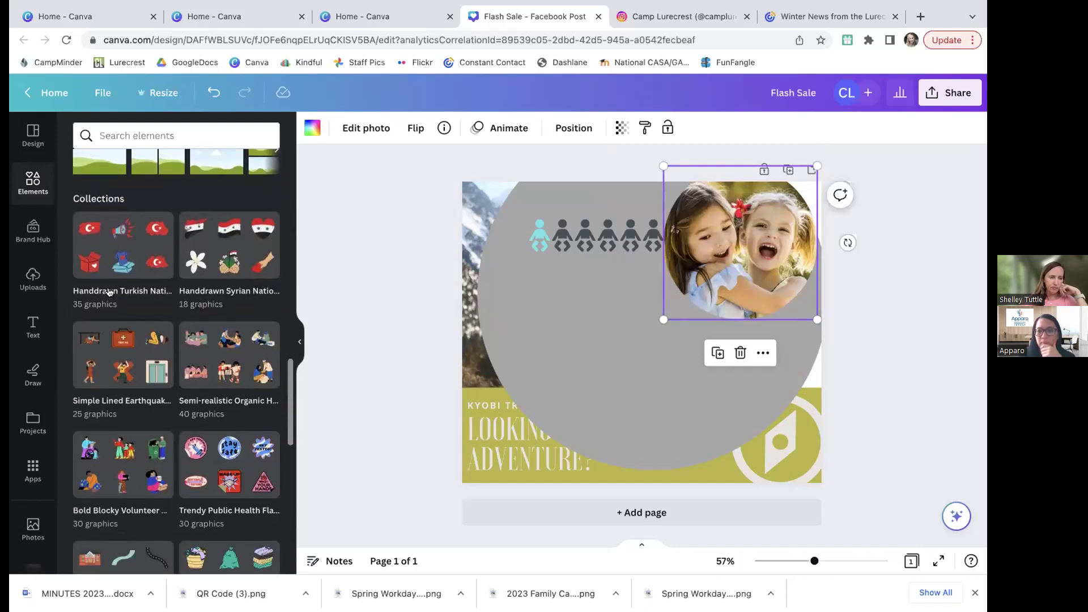
{"action": "scroll", "coordinate": [109, 292], "scroll_direction": "up", "scroll_amount": 4}
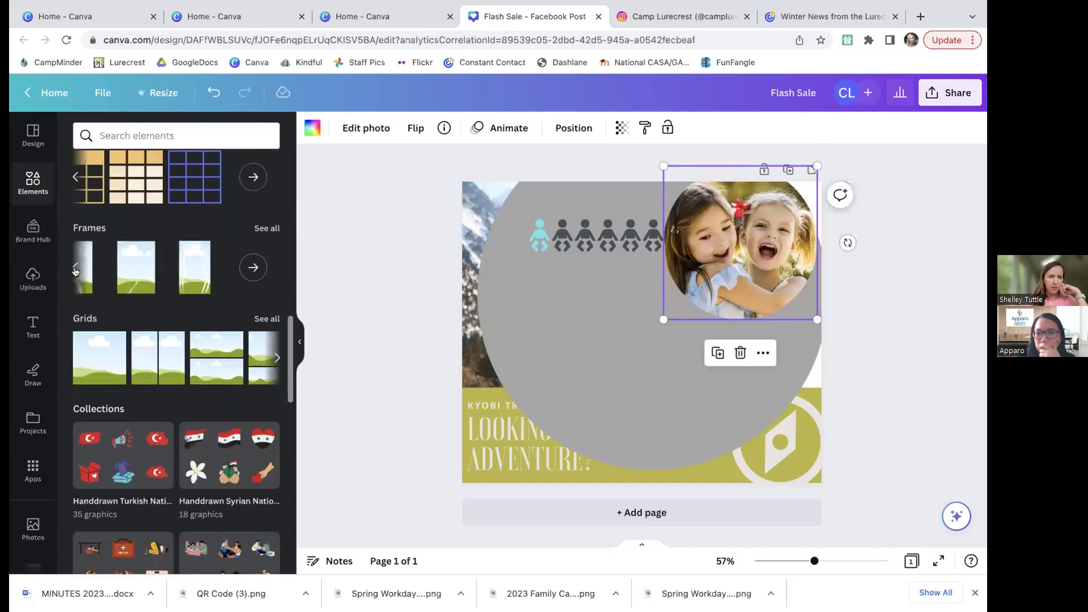
{"action": "left_click", "coordinate": [260, 229]}
{"action": "scroll", "coordinate": [179, 370], "scroll_direction": "down", "scroll_amount": 5}
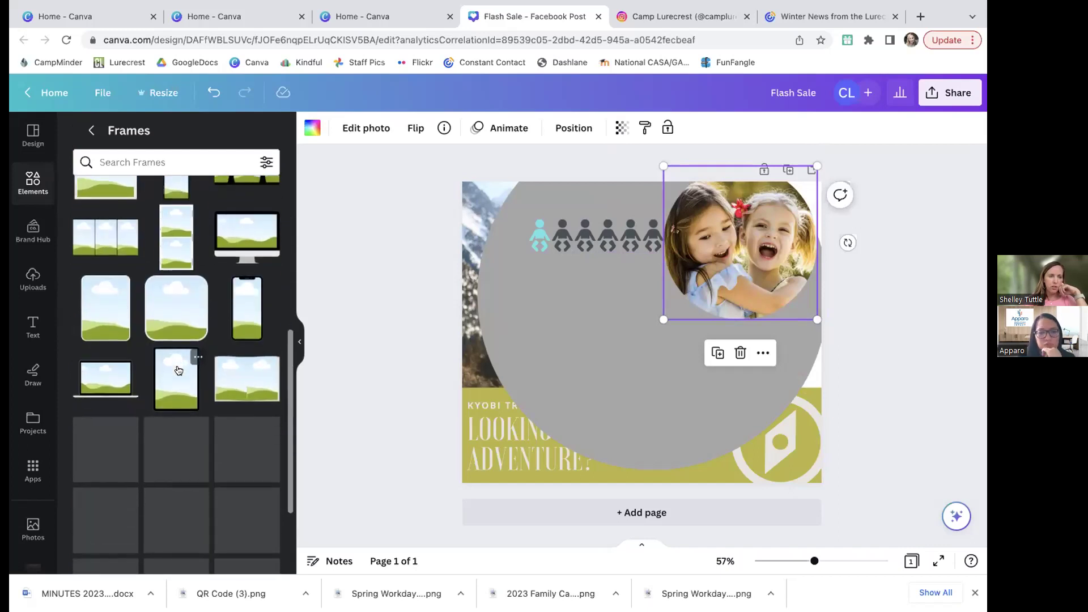
{"action": "left_click", "coordinate": [236, 243]}
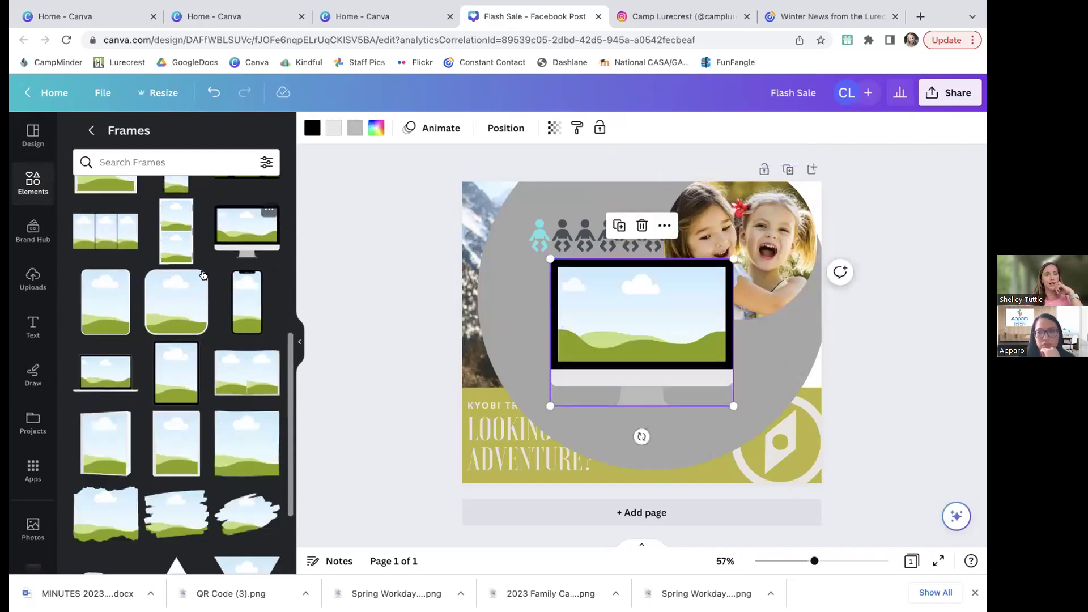
{"action": "scroll", "coordinate": [198, 284], "scroll_direction": "down", "scroll_amount": 6}
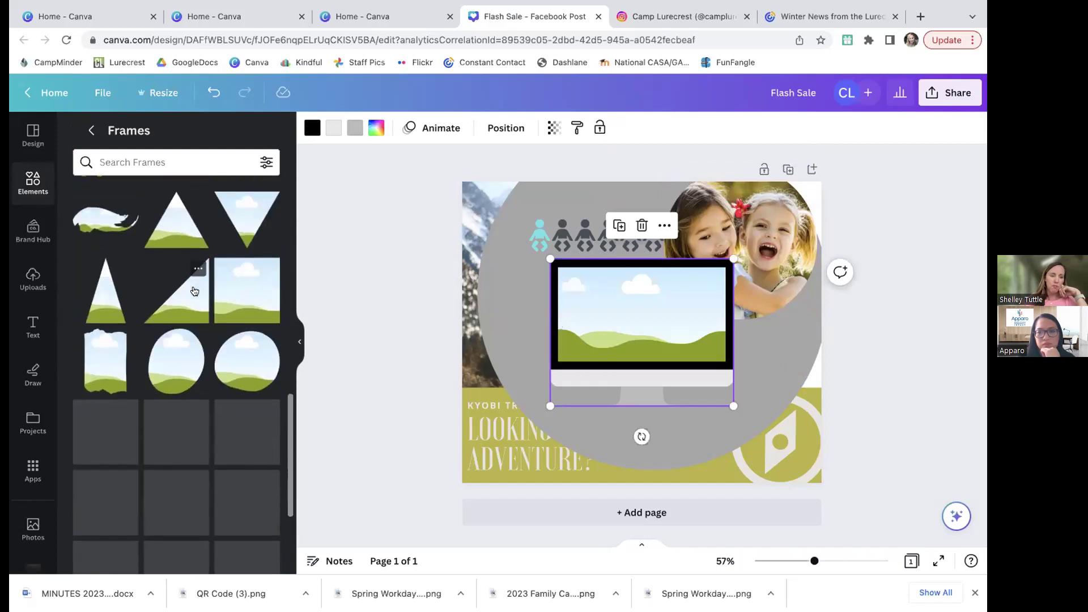
Add the letter G frame from the full frames collection and place it on the page's left side.
{"action": "scroll", "coordinate": [195, 292], "scroll_direction": "down", "scroll_amount": 6}
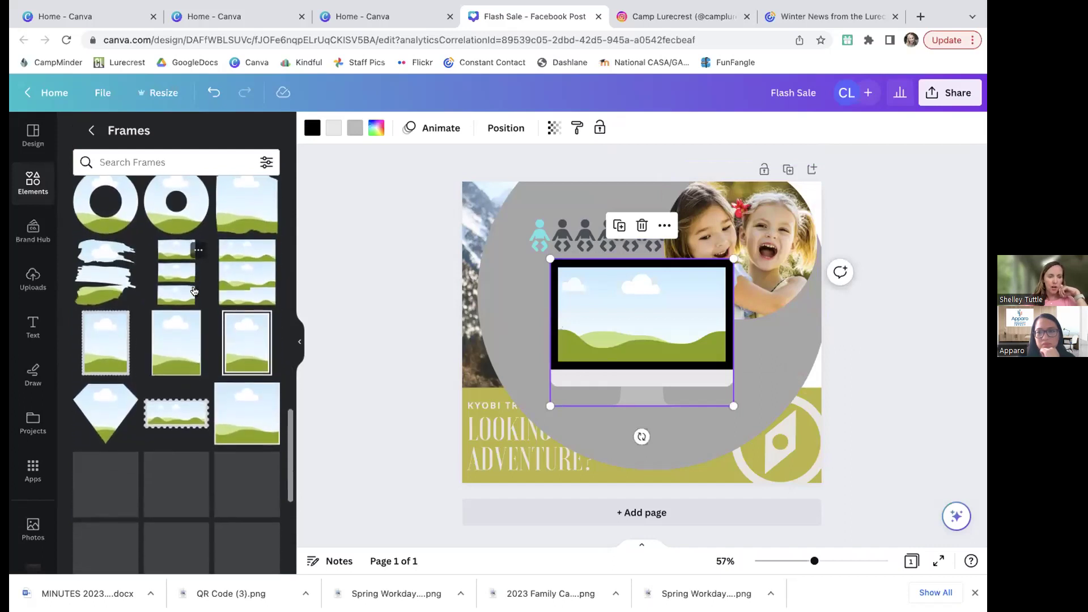
{"action": "scroll", "coordinate": [204, 323], "scroll_direction": "down", "scroll_amount": 8}
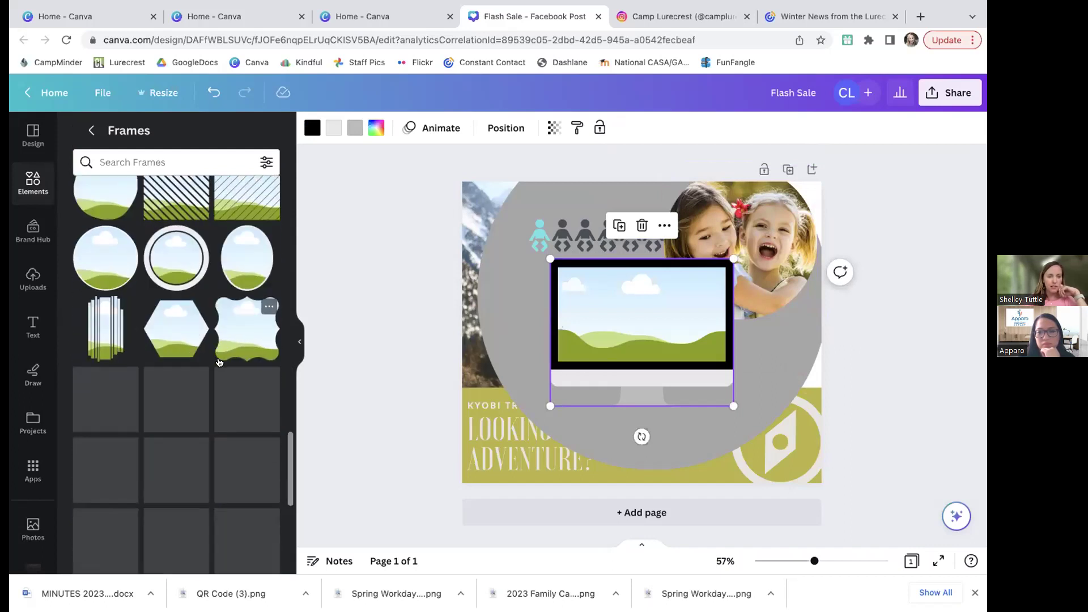
{"action": "scroll", "coordinate": [198, 369], "scroll_direction": "down", "scroll_amount": 3}
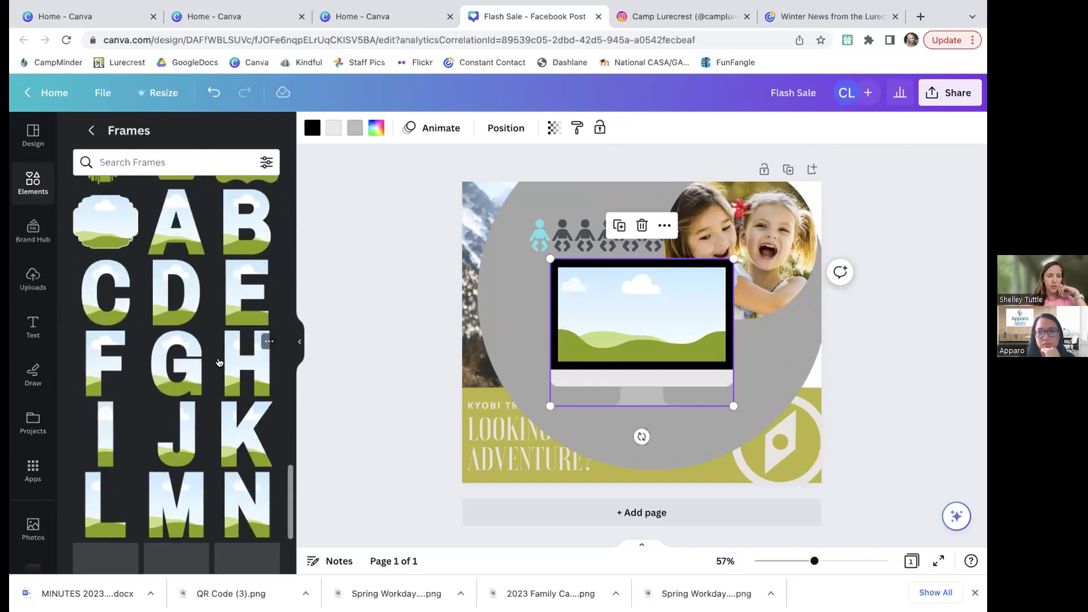
{"action": "left_click", "coordinate": [190, 378]}
{"action": "left_click_drag", "start_coordinate": [603, 347], "coordinate": [498, 344]}
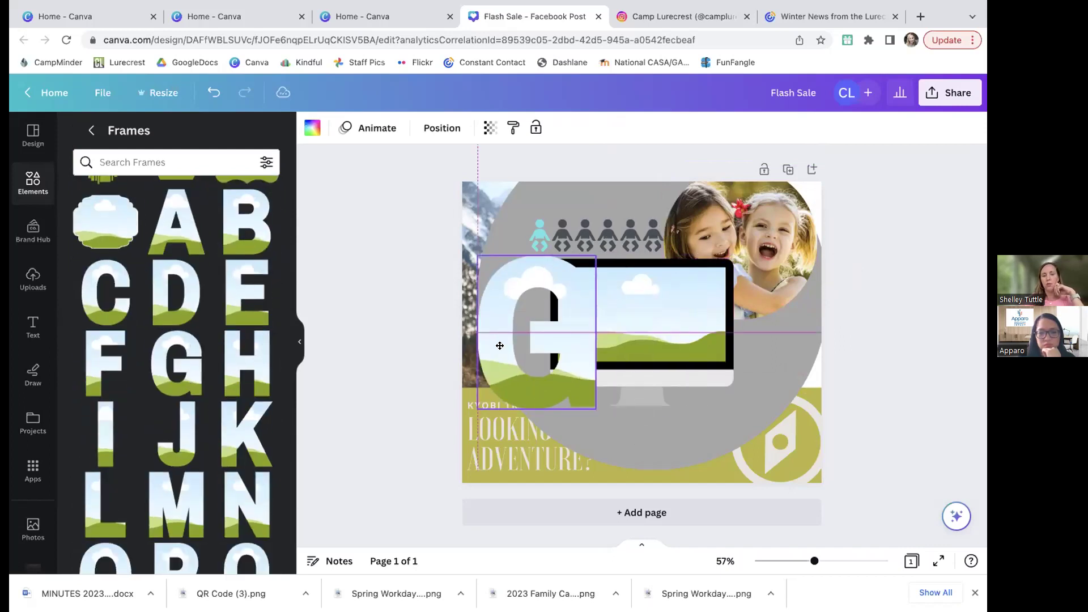
Delete the desktop monitor frame and move the girls' circular photo down along the page's right side.
{"action": "left_click", "coordinate": [639, 359]}
{"action": "key", "text": "Delete"}
{"action": "left_click_drag", "start_coordinate": [737, 250], "coordinate": [755, 336]}
Detach the girls' photo from its circular frame.
{"action": "right_click", "coordinate": [756, 335]}
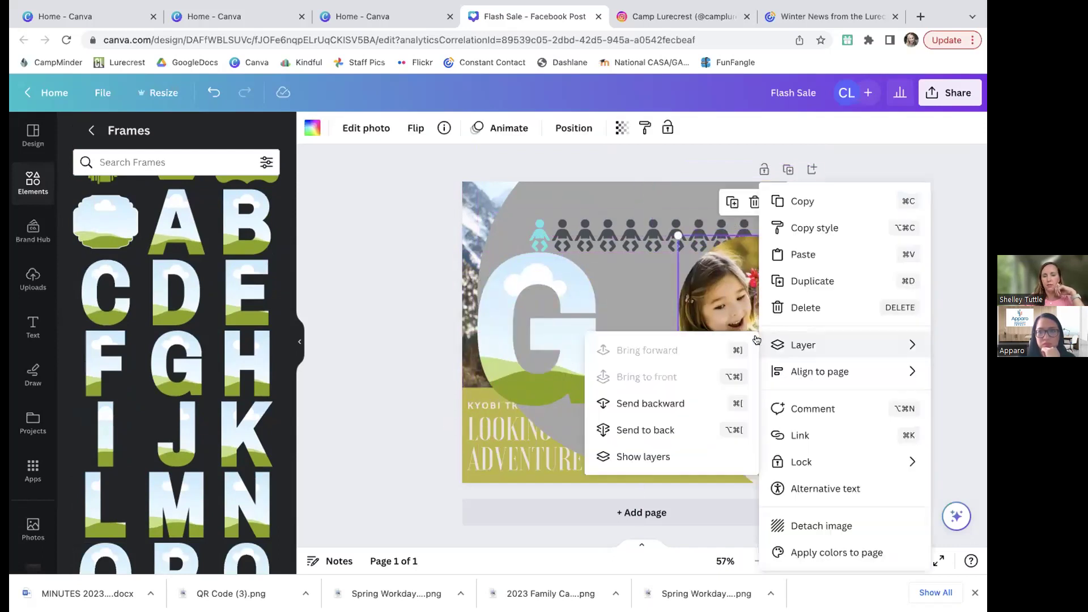
{"action": "left_click", "coordinate": [709, 291]}
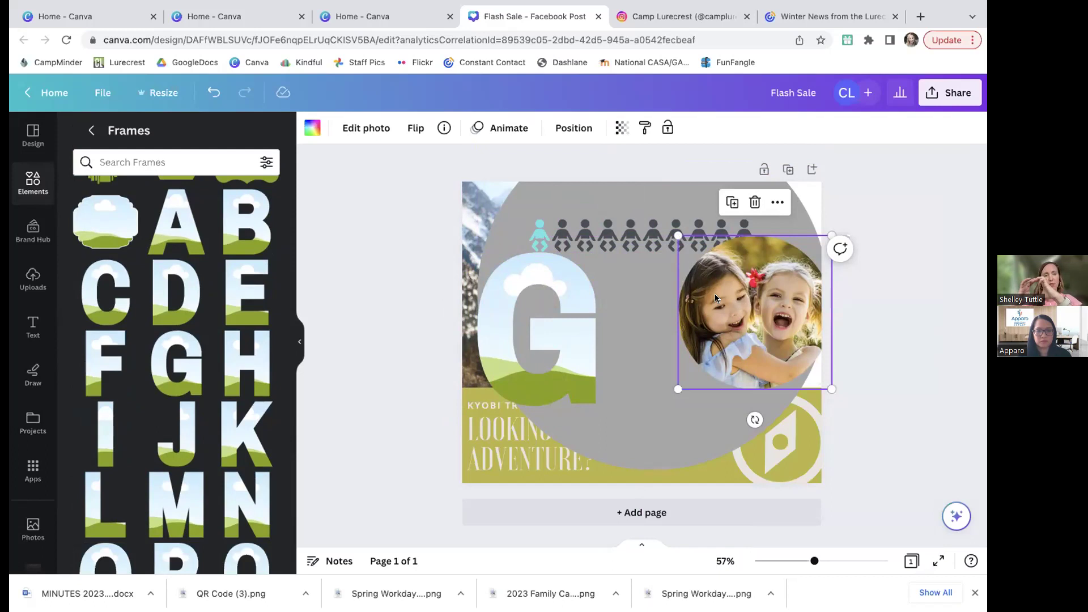
{"action": "right_click", "coordinate": [763, 328]}
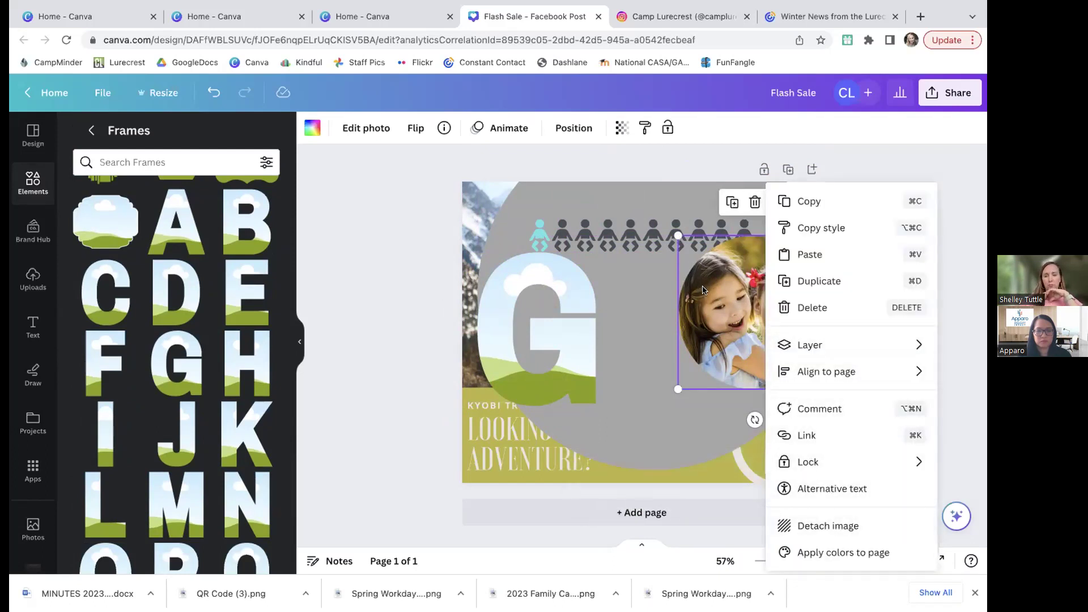
{"action": "left_click", "coordinate": [811, 522]}
Place the detached girls' photo into the letter G frame and delete the emptied circular frame.
{"action": "left_click_drag", "start_coordinate": [633, 301], "coordinate": [658, 336]}
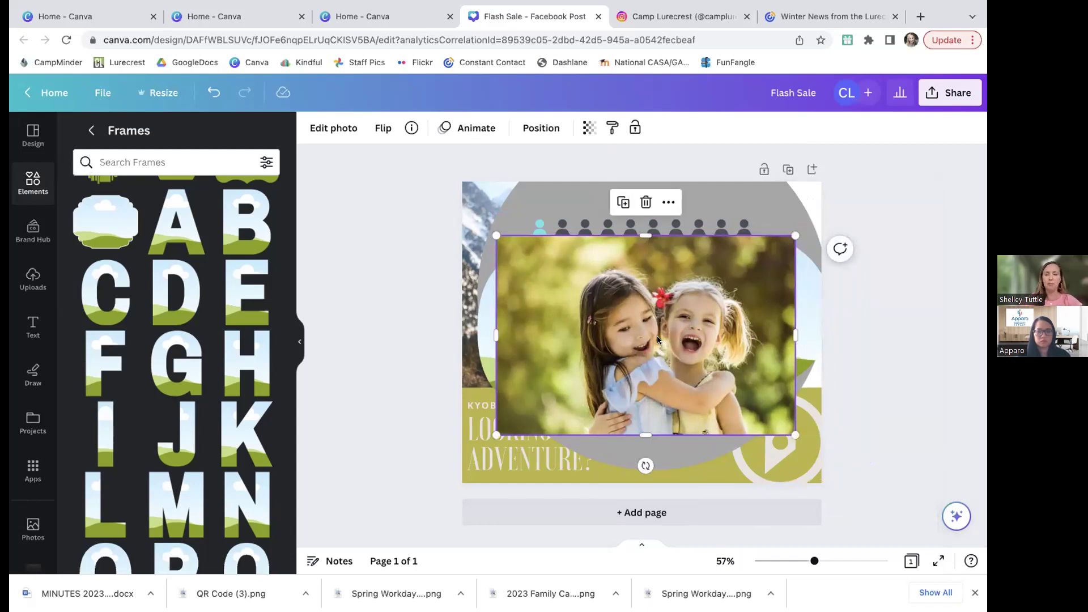
{"action": "left_click_drag", "start_coordinate": [657, 332], "coordinate": [563, 316]}
{"action": "left_click", "coordinate": [740, 347]}
{"action": "key", "text": "Delete"}
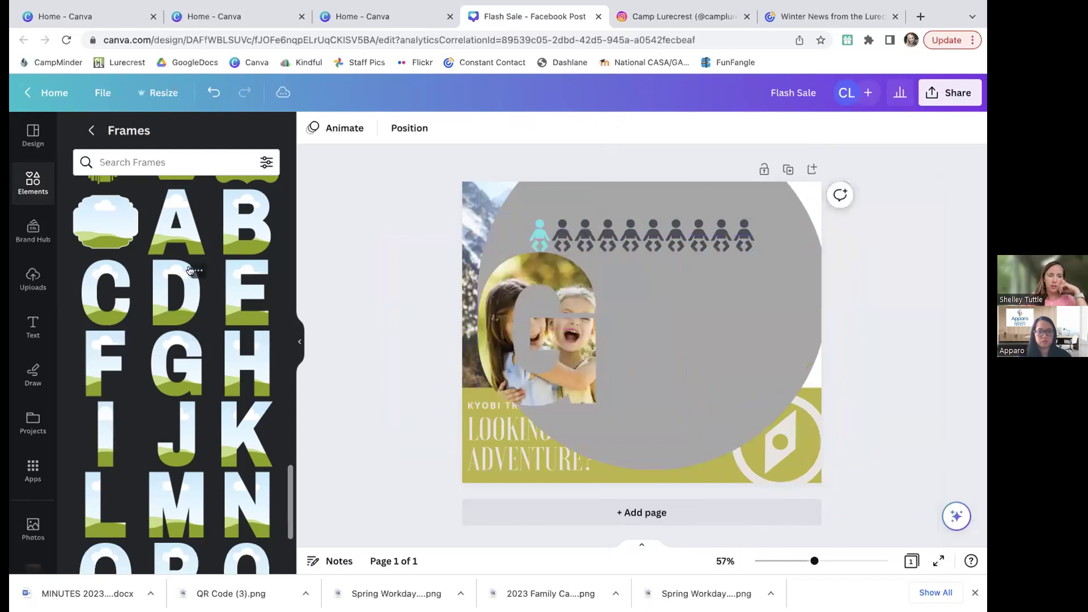
Add two letter O frames beside the G, one at the page's centre and one further right.
{"action": "scroll", "coordinate": [190, 271], "scroll_direction": "down", "scroll_amount": 3}
{"action": "left_click", "coordinate": [105, 448]}
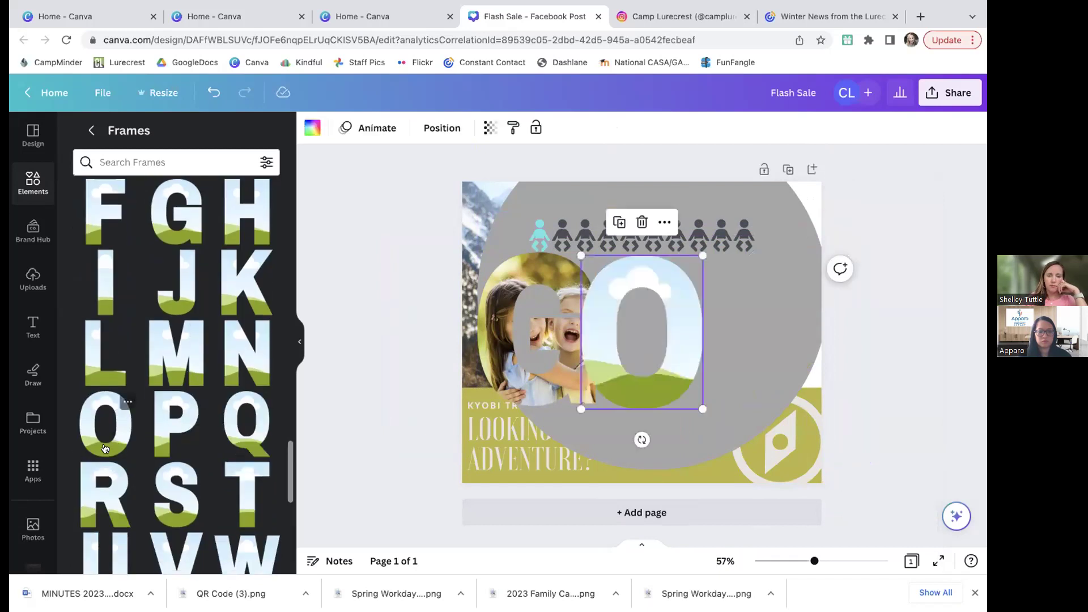
{"action": "left_click_drag", "start_coordinate": [691, 356], "coordinate": [796, 342]}
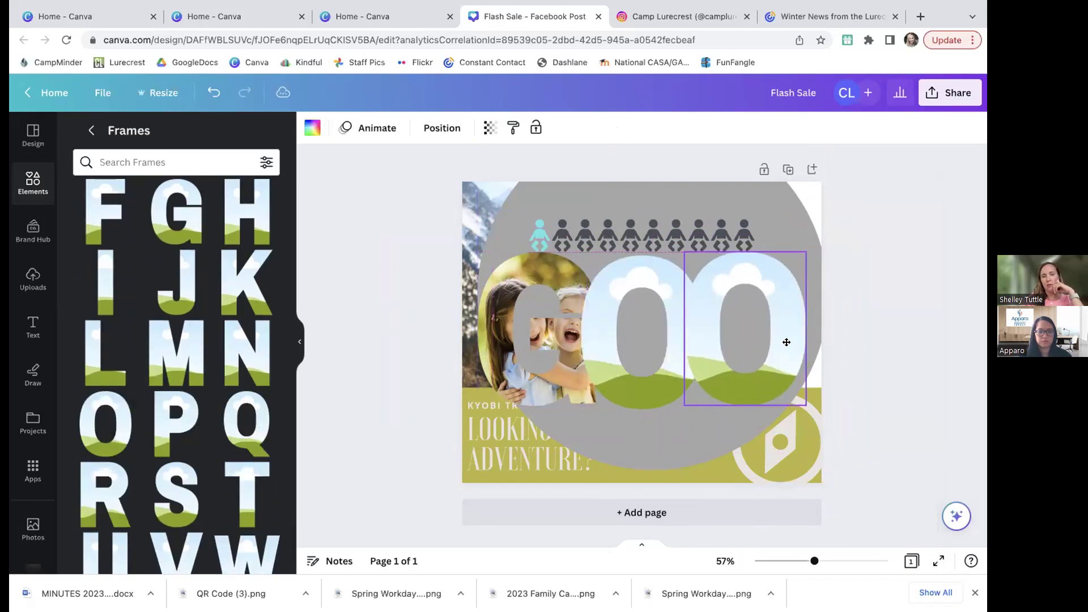
Place the recently used girls' photo into the middle O frame and shift its crop to the left.
{"action": "left_click", "coordinate": [33, 173]}
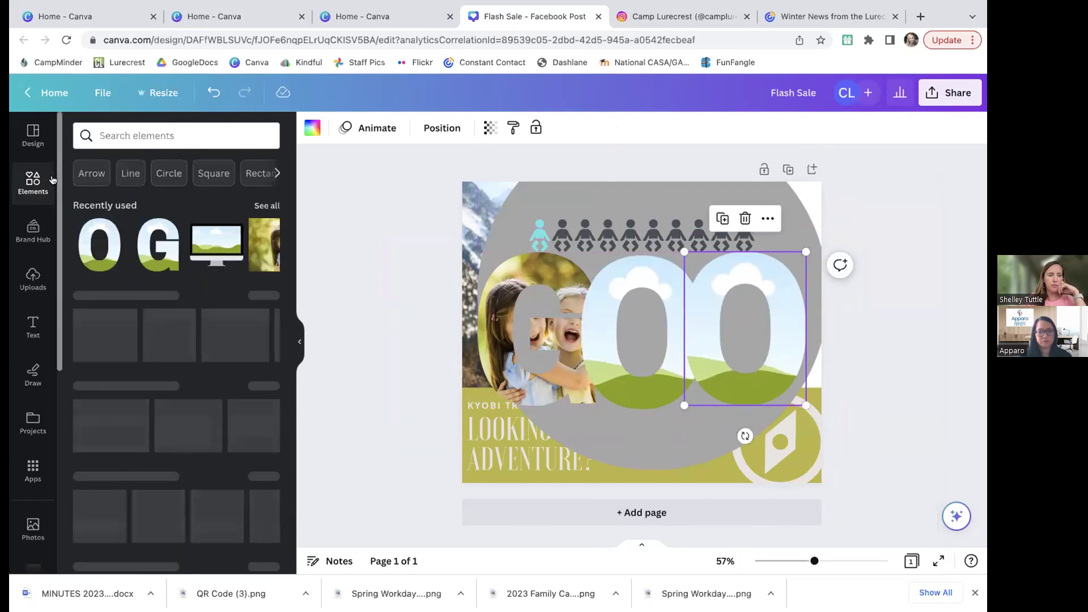
{"action": "left_click_drag", "start_coordinate": [253, 258], "coordinate": [593, 290]}
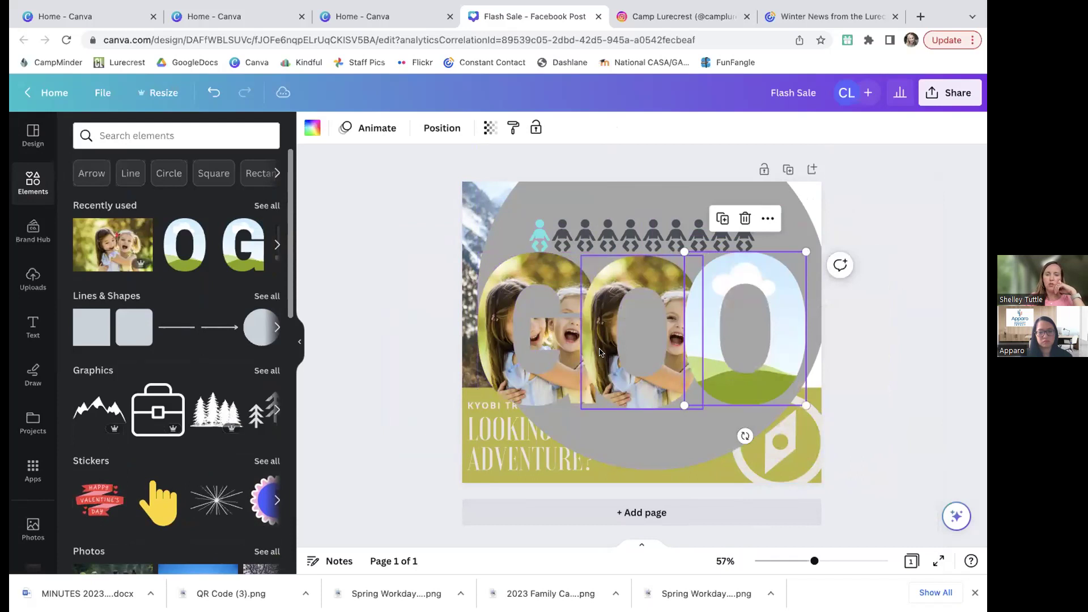
{"action": "double_click", "coordinate": [623, 369]}
{"action": "left_click_drag", "start_coordinate": [623, 371], "coordinate": [596, 371]}
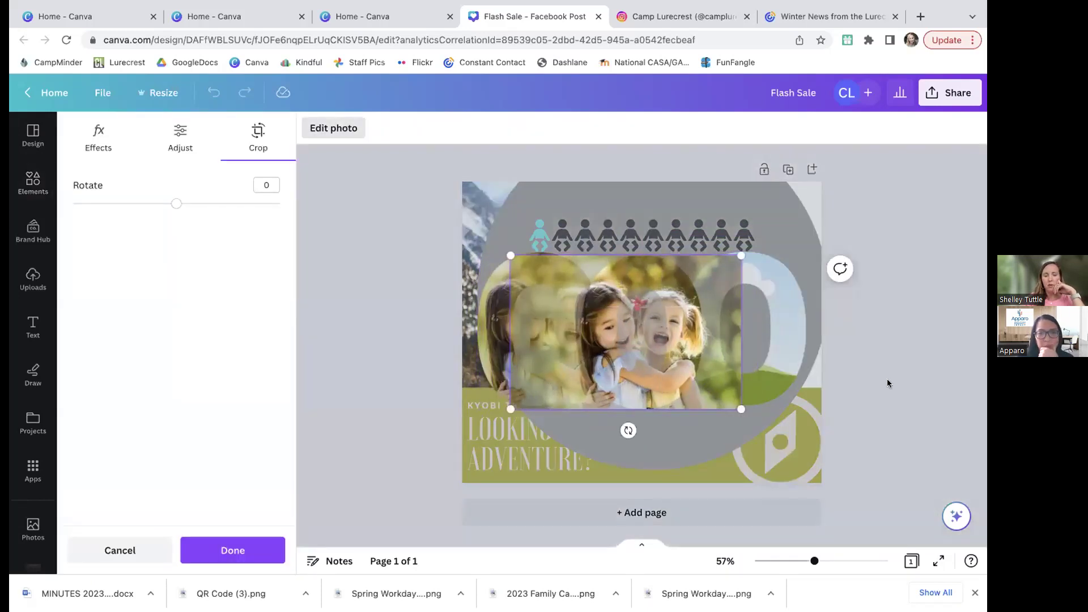
{"action": "left_click", "coordinate": [888, 382]}
Shift the photo to the right inside the letter G frame so the dark-haired girl fills the letter's right part.
{"action": "left_click", "coordinate": [537, 395]}
{"action": "double_click", "coordinate": [537, 395]}
{"action": "left_click_drag", "start_coordinate": [537, 396], "coordinate": [602, 380]}
{"action": "left_click", "coordinate": [593, 427]}
{"action": "double_click", "coordinate": [672, 386]}
{"action": "left_click", "coordinate": [941, 398]}
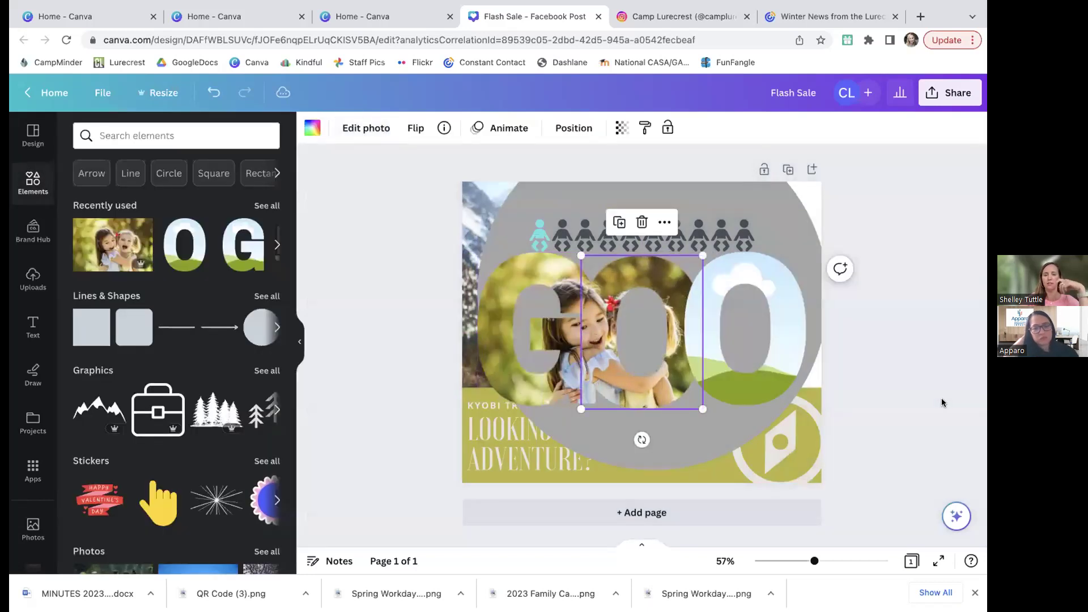
Move the G frame to the page's left edge and shift the photo inside the middle O slightly left.
{"action": "left_click", "coordinate": [941, 398]}
{"action": "left_click_drag", "start_coordinate": [512, 361], "coordinate": [489, 360]}
{"action": "left_click", "coordinate": [635, 356]}
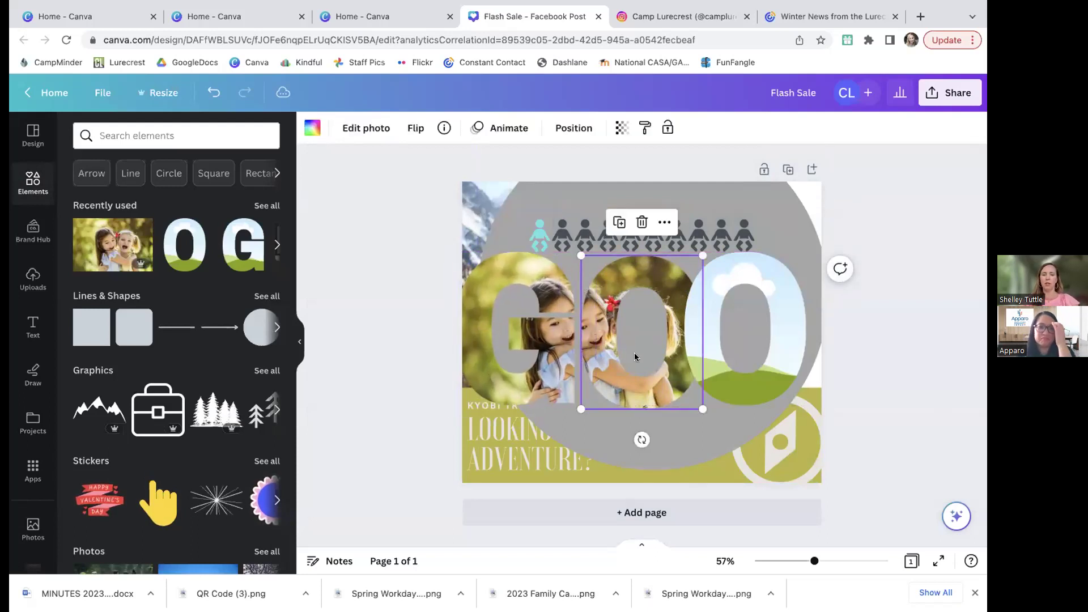
{"action": "double_click", "coordinate": [642, 387]}
{"action": "left_click_drag", "start_coordinate": [642, 386], "coordinate": [629, 386]}
{"action": "left_click", "coordinate": [985, 439]}
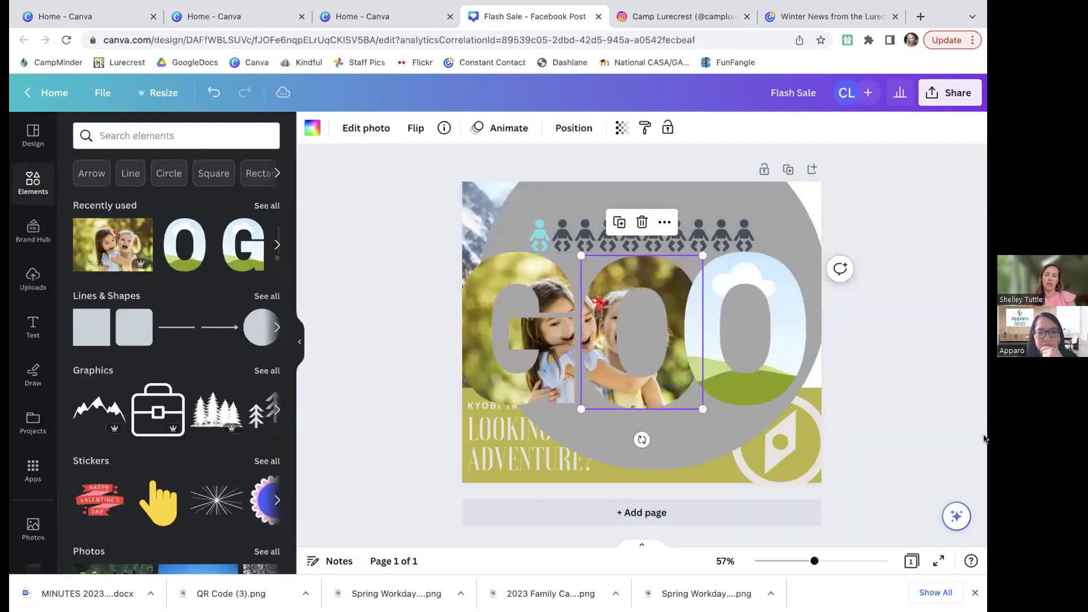
Delete the letter frames with their photos and the row of baby pictograms, leaving the large grey circle.
{"action": "left_click", "coordinate": [749, 370]}
{"action": "key", "text": "Delete"}
{"action": "left_click", "coordinate": [566, 351]}
{"action": "left_click_drag", "start_coordinate": [566, 352], "coordinate": [655, 351]}
{"action": "key", "text": "Delete"}
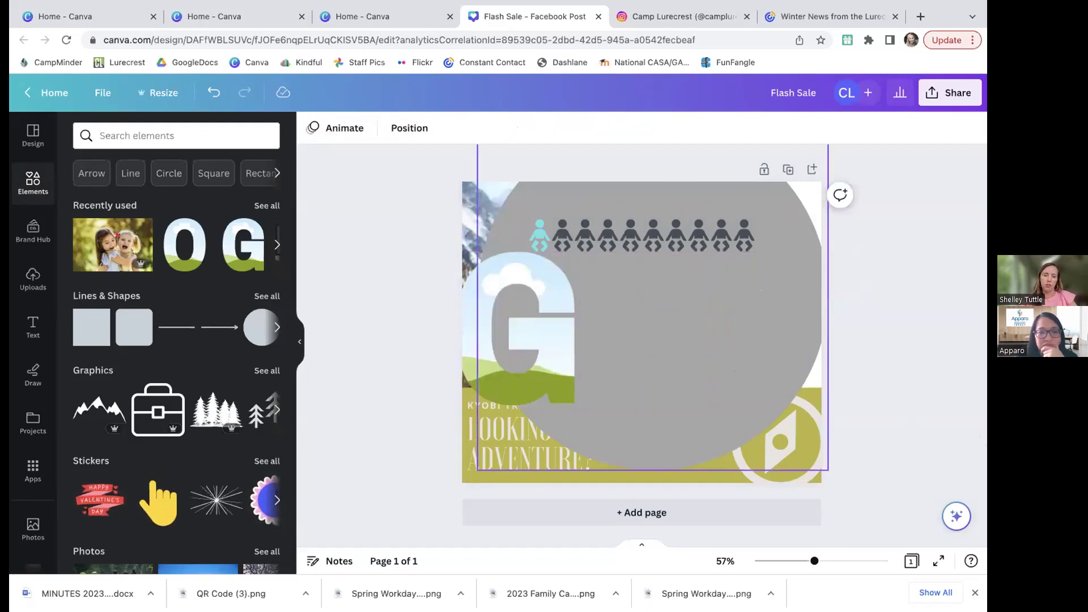
{"action": "left_click", "coordinate": [542, 334]}
{"action": "key", "text": "Delete"}
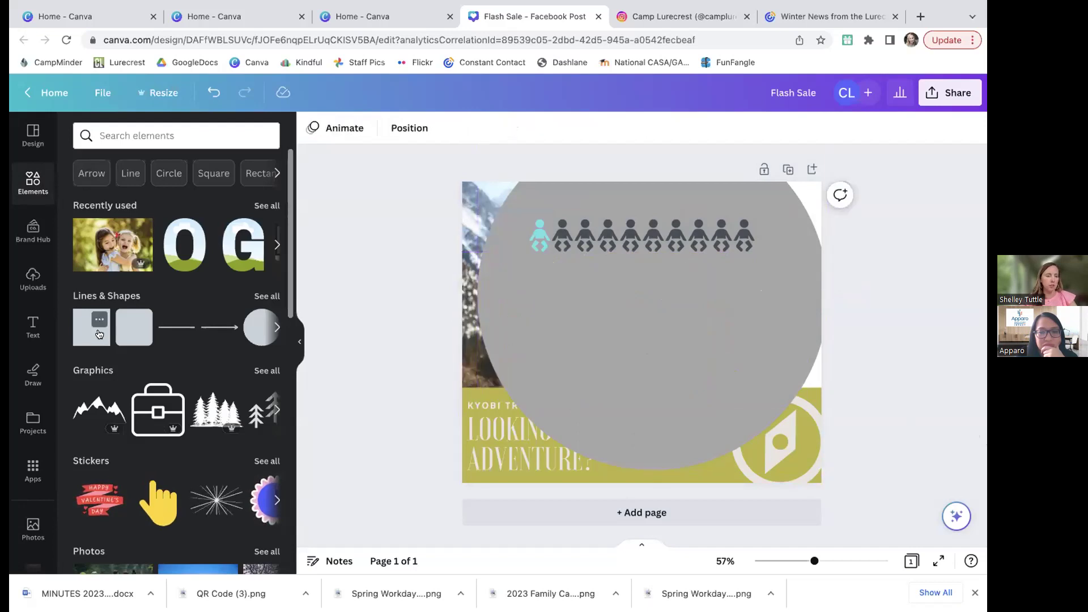
{"action": "scroll", "coordinate": [217, 278], "scroll_direction": "down", "scroll_amount": 2}
{"action": "left_click", "coordinate": [561, 236]}
{"action": "key", "text": "Delete"}
Open the full grids collection and look through its photo layouts.
{"action": "scroll", "coordinate": [179, 240], "scroll_direction": "down", "scroll_amount": 3}
{"action": "scroll", "coordinate": [178, 241], "scroll_direction": "down", "scroll_amount": 10}
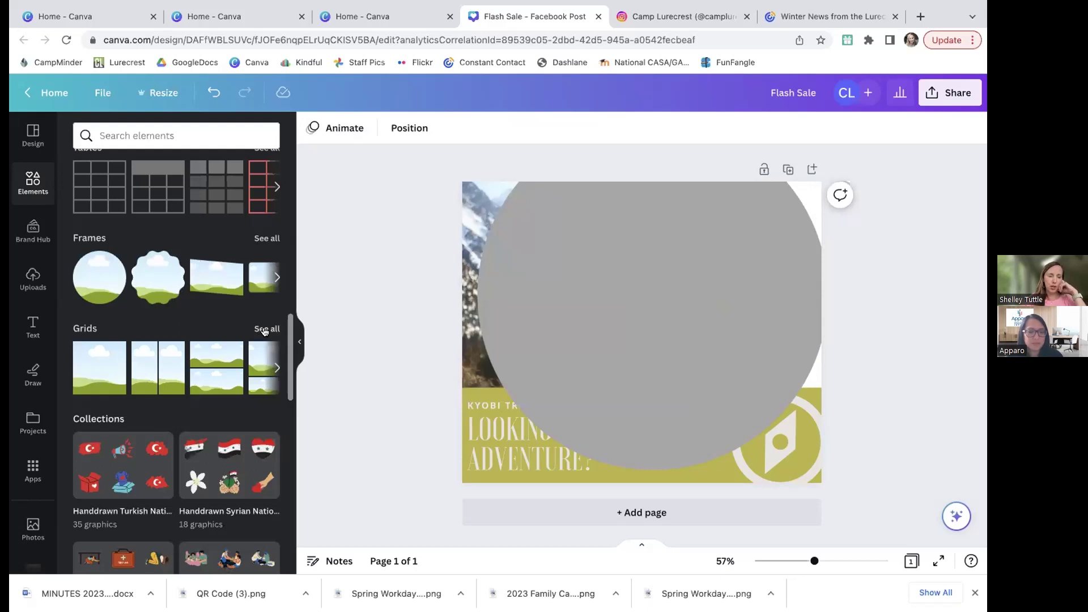
{"action": "left_click", "coordinate": [264, 330]}
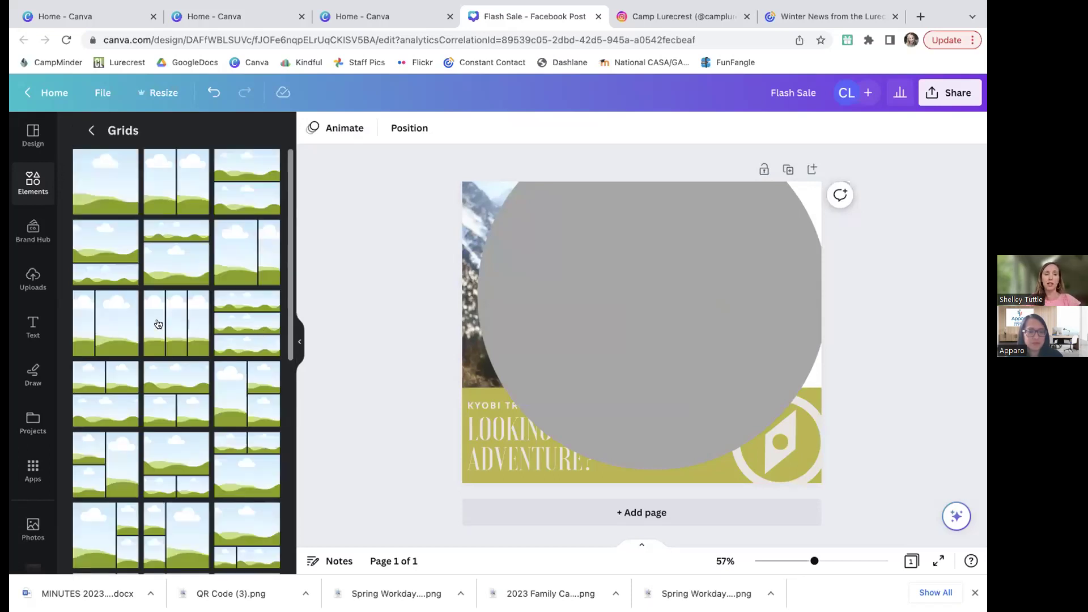
{"action": "scroll", "coordinate": [158, 324], "scroll_direction": "down", "scroll_amount": 3}
{"action": "scroll", "coordinate": [159, 324], "scroll_direction": "down", "scroll_amount": 2}
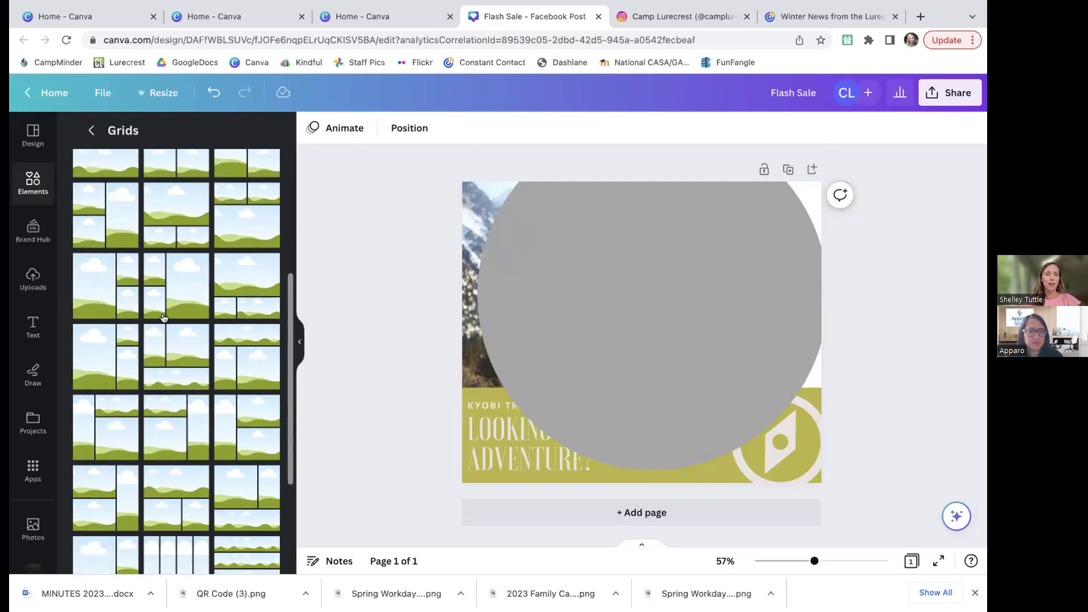
{"action": "scroll", "coordinate": [162, 318], "scroll_direction": "up", "scroll_amount": 2}
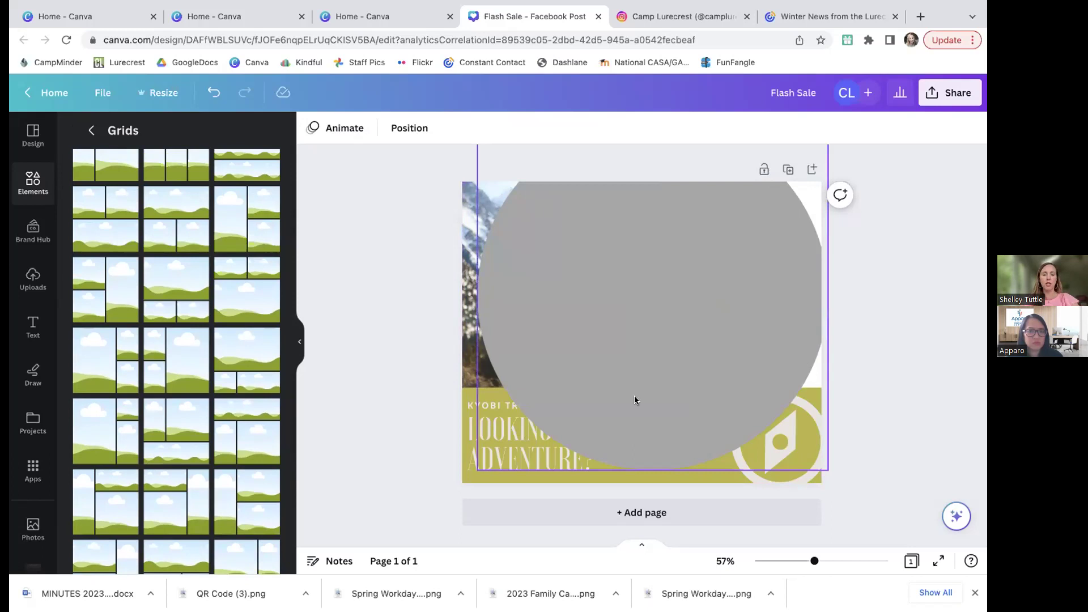
Add a blank second page and fill it with a five-cell grid that has a large upper-left cell.
{"action": "left_click", "coordinate": [811, 171]}
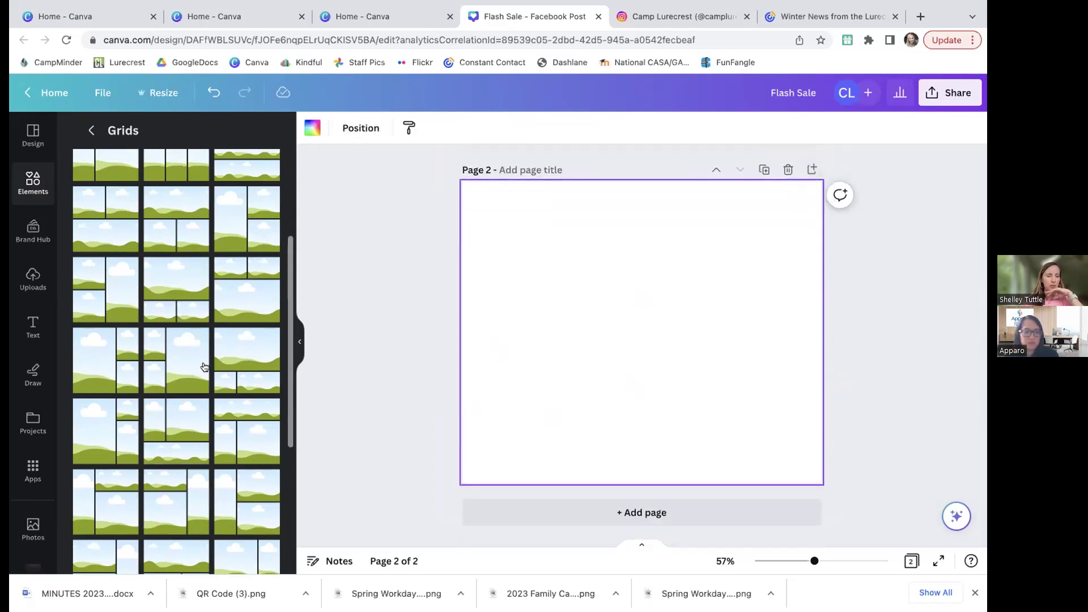
{"action": "scroll", "coordinate": [204, 368], "scroll_direction": "down", "scroll_amount": 5}
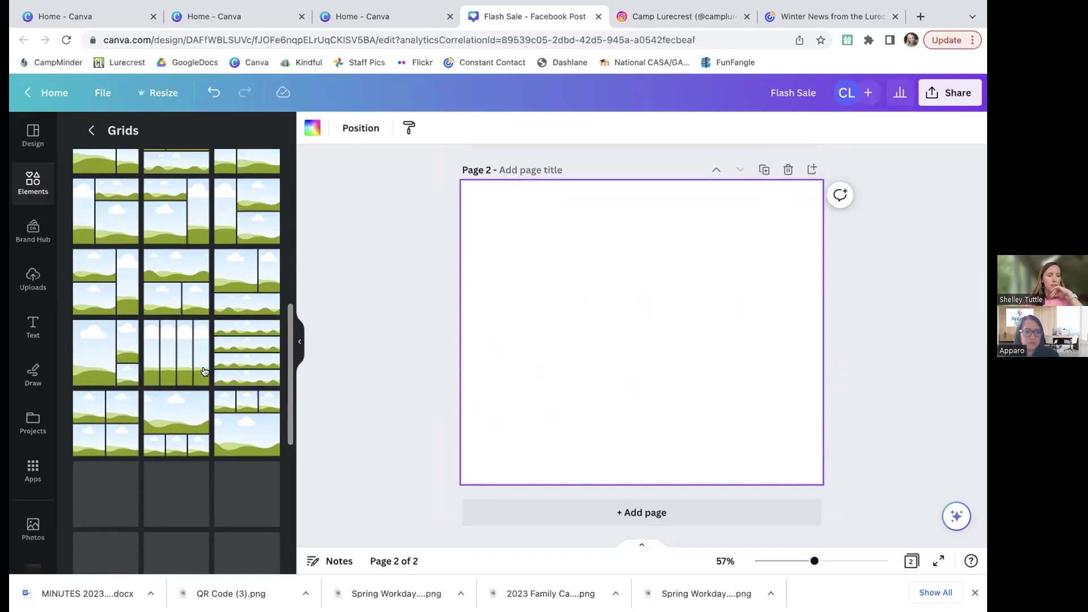
{"action": "scroll", "coordinate": [205, 371], "scroll_direction": "down", "scroll_amount": 3}
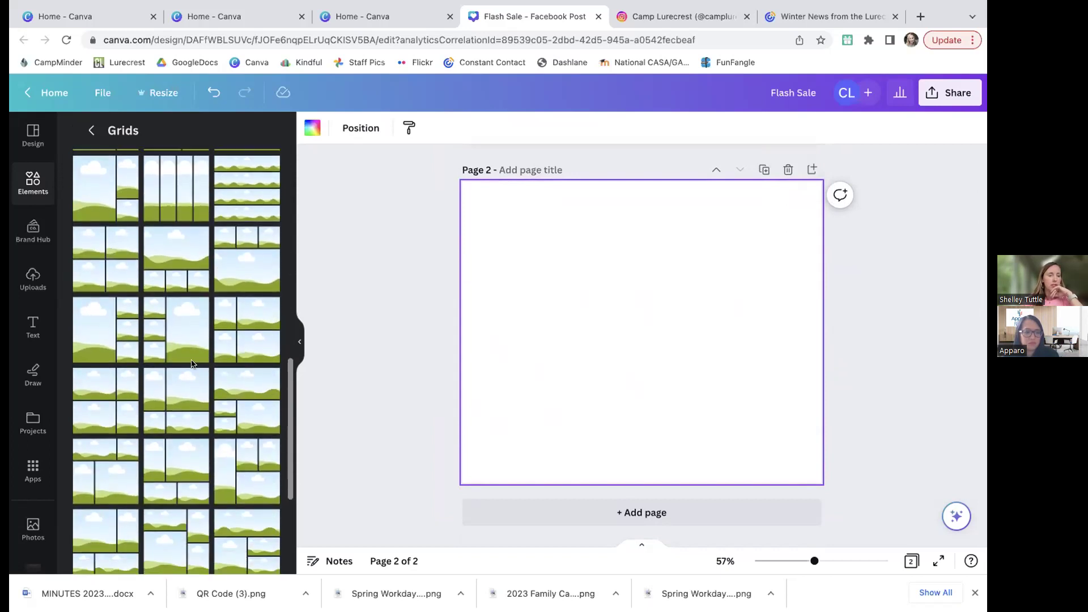
{"action": "scroll", "coordinate": [134, 356], "scroll_direction": "down", "scroll_amount": 3}
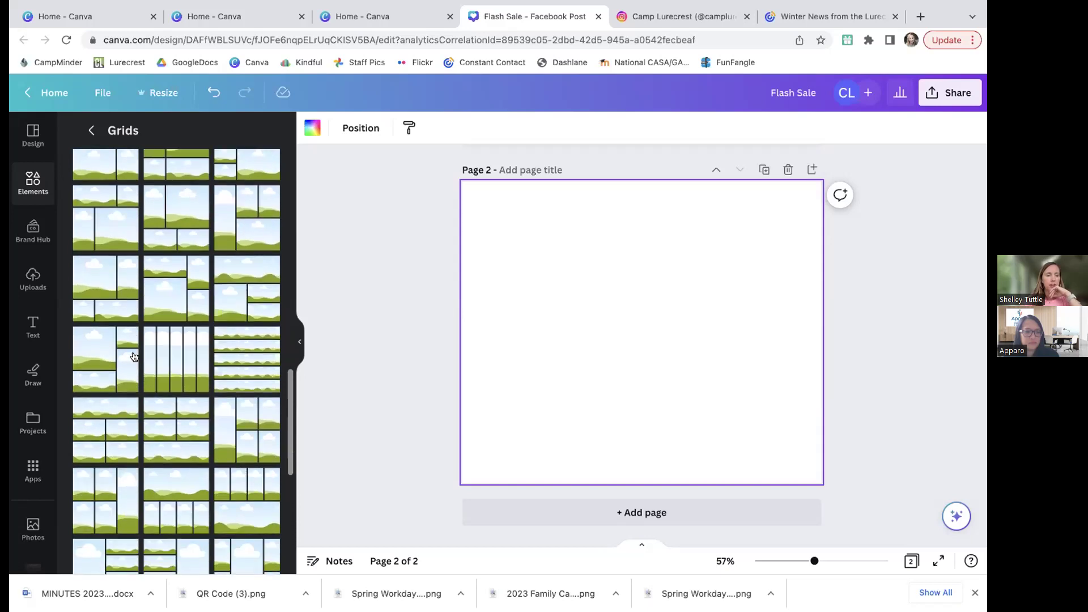
{"action": "scroll", "coordinate": [233, 310], "scroll_direction": "down", "scroll_amount": 3}
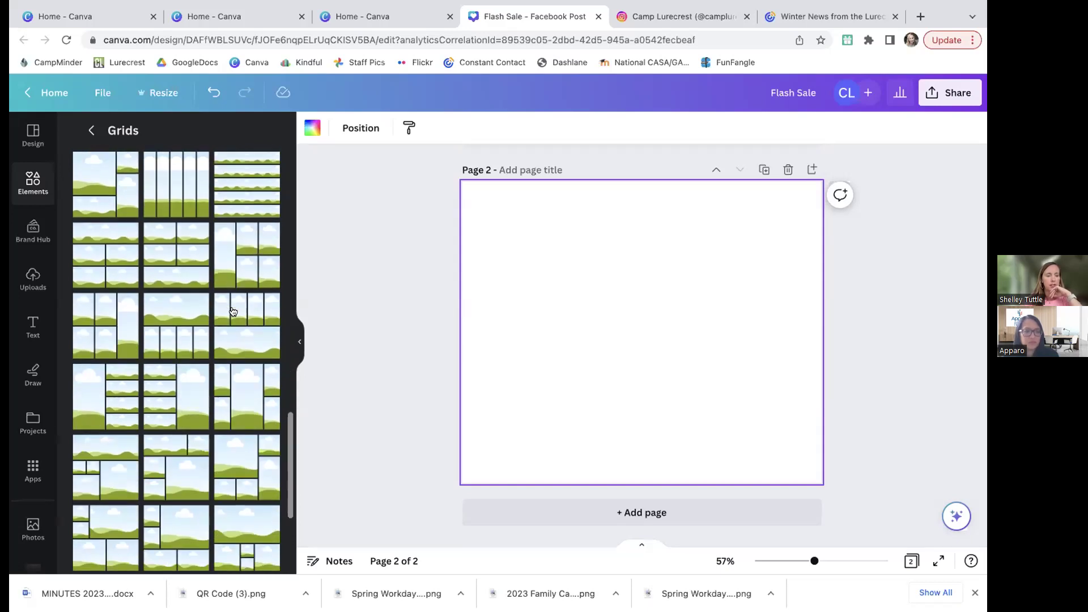
{"action": "scroll", "coordinate": [232, 311], "scroll_direction": "down", "scroll_amount": 2}
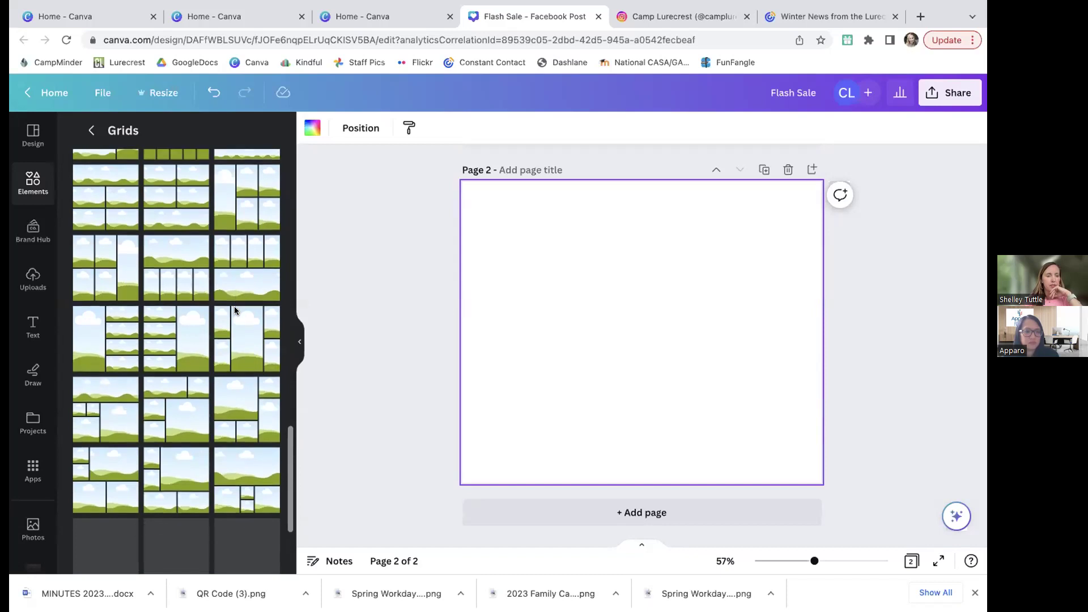
{"action": "left_click_drag", "start_coordinate": [231, 360], "coordinate": [517, 277]}
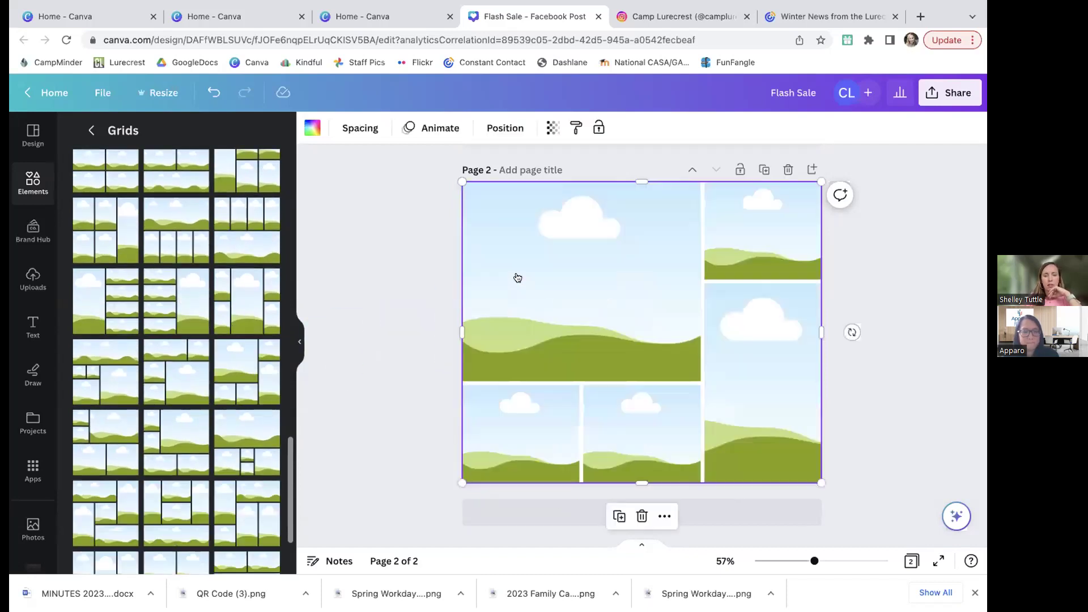
Fill the grid's large upper-left cell with the olive green document colour.
{"action": "left_click", "coordinate": [335, 283]}
{"action": "left_click", "coordinate": [526, 288]}
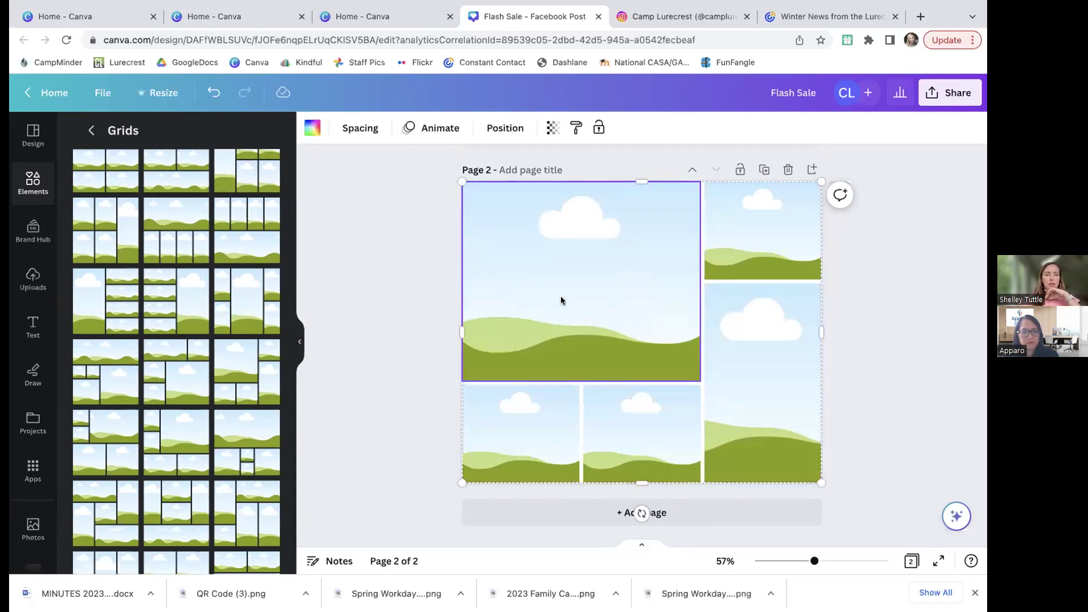
{"action": "left_click", "coordinate": [783, 245]}
{"action": "left_click", "coordinate": [533, 326]}
{"action": "scroll", "coordinate": [182, 294], "scroll_direction": "down", "scroll_amount": 10}
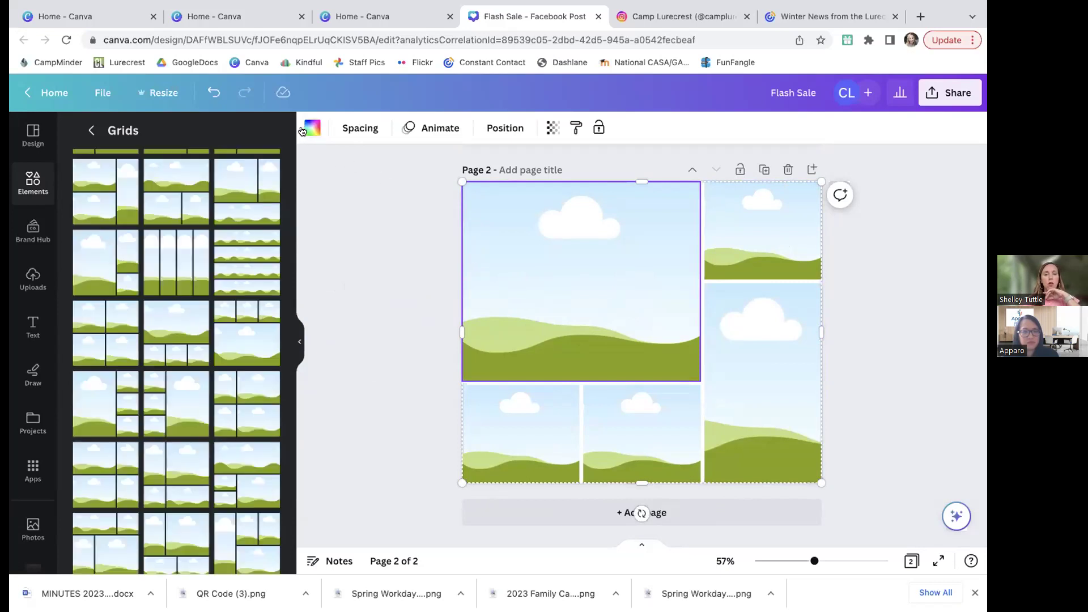
{"action": "left_click", "coordinate": [308, 128]}
{"action": "left_click", "coordinate": [194, 208]}
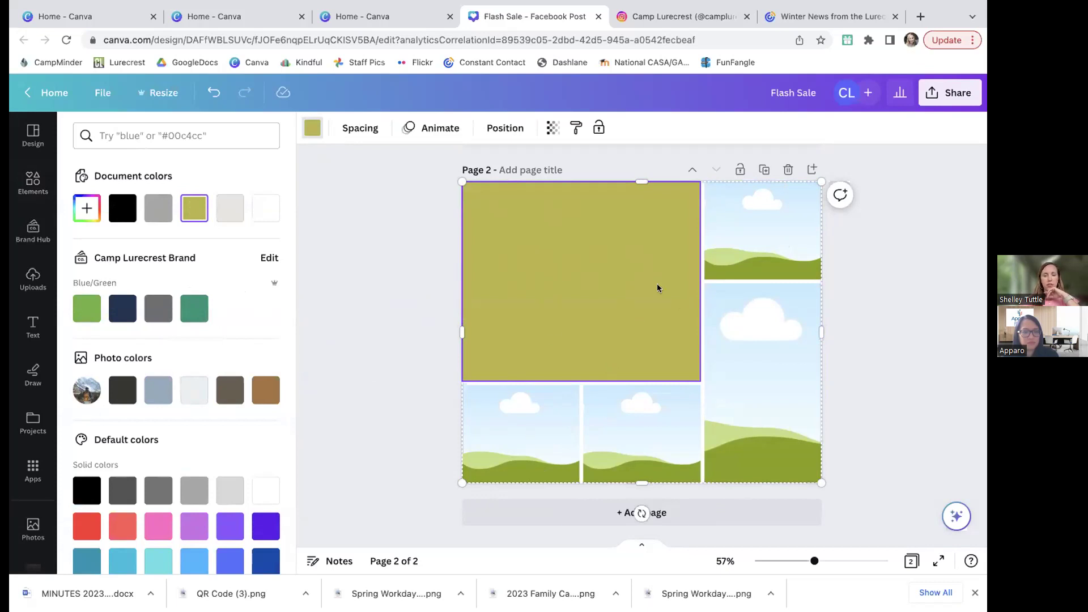
Look through the elements library, from stickers, photos and videos down to tables, frames, grids and graphic collections.
{"action": "left_click", "coordinate": [750, 262]}
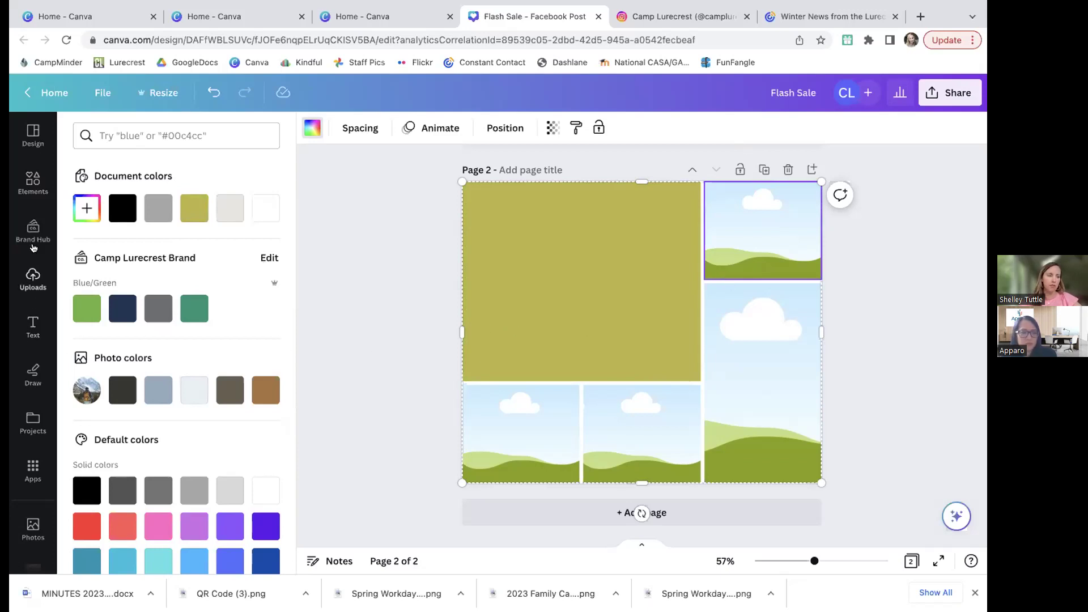
{"action": "left_click", "coordinate": [32, 184]}
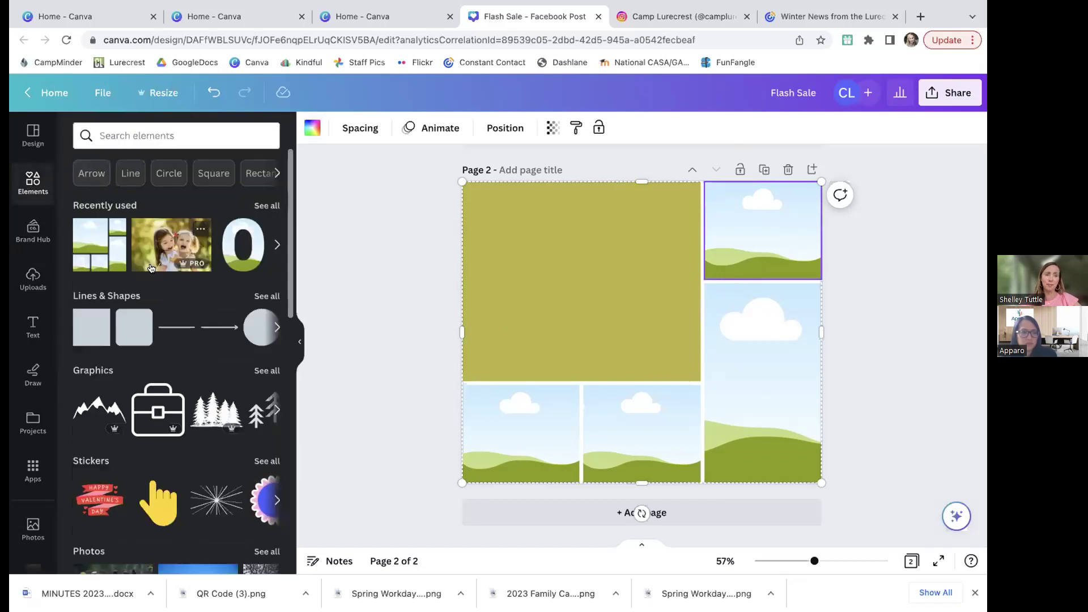
{"action": "scroll", "coordinate": [152, 268], "scroll_direction": "down", "scroll_amount": 5}
{"action": "scroll", "coordinate": [151, 267], "scroll_direction": "down", "scroll_amount": 1}
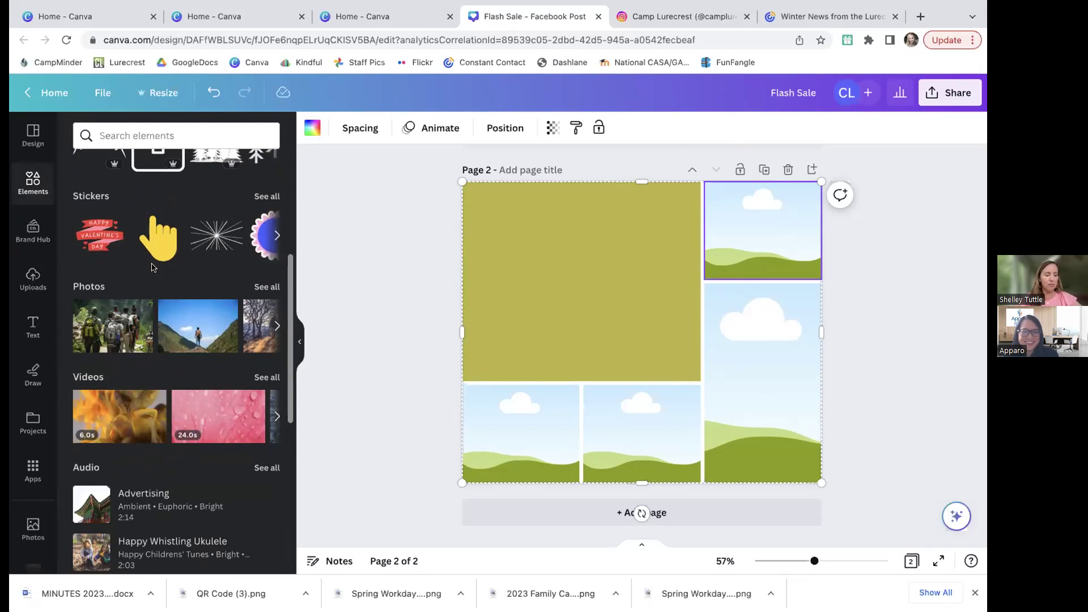
{"action": "scroll", "coordinate": [152, 267], "scroll_direction": "down", "scroll_amount": 8}
{"action": "scroll", "coordinate": [152, 267], "scroll_direction": "down", "scroll_amount": 10}
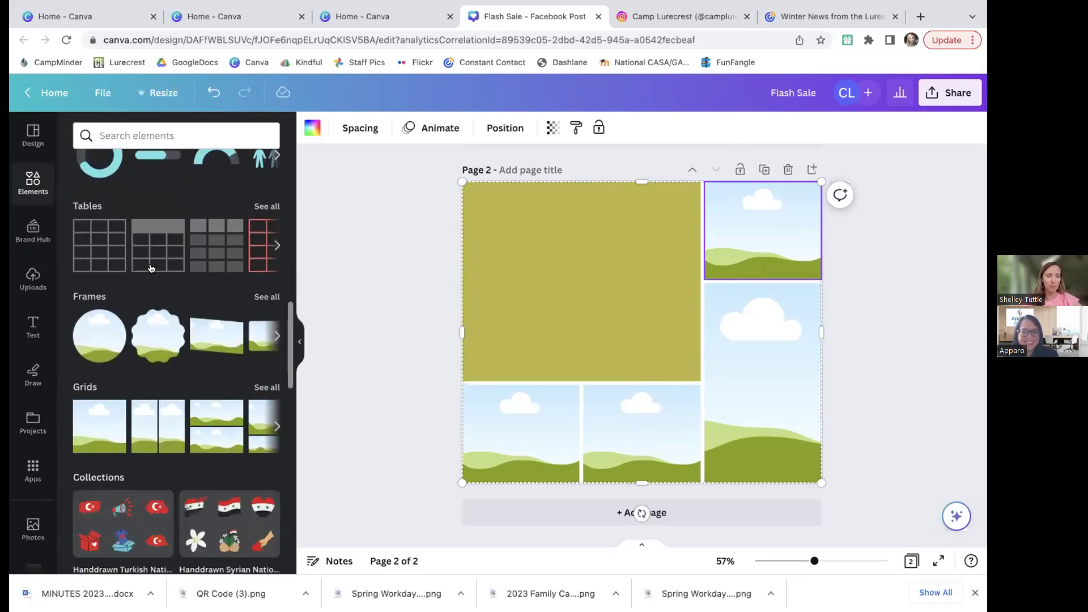
{"action": "scroll", "coordinate": [152, 268], "scroll_direction": "down", "scroll_amount": 5}
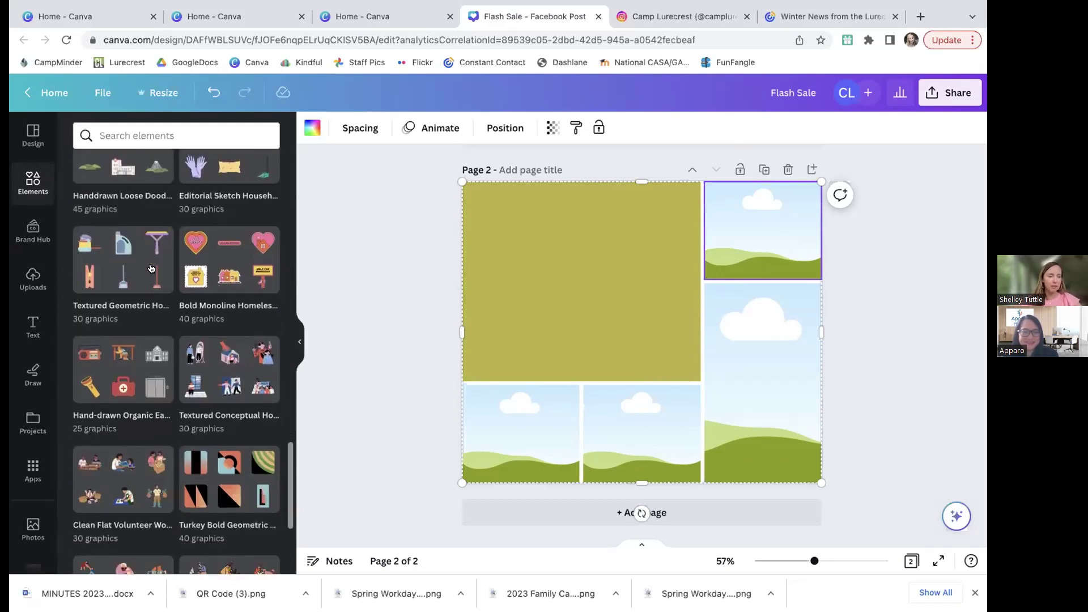
{"action": "scroll", "coordinate": [172, 322], "scroll_direction": "up", "scroll_amount": 20}
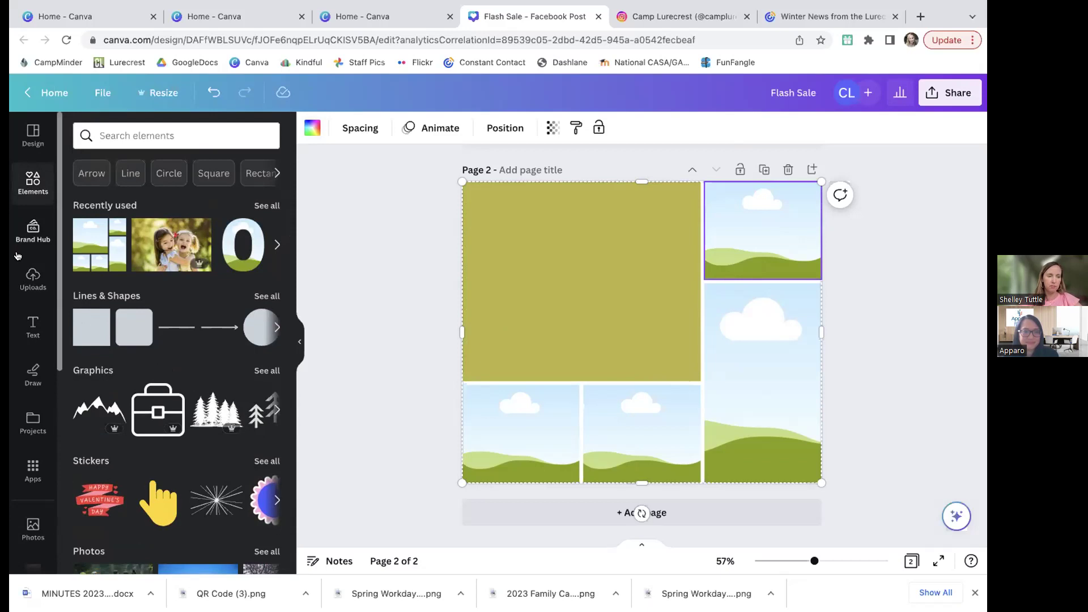
Add the wide Camp Lurecrest brand logo to page 2 and drop it into the grid's tall lower-right cell.
{"action": "left_click", "coordinate": [25, 237]}
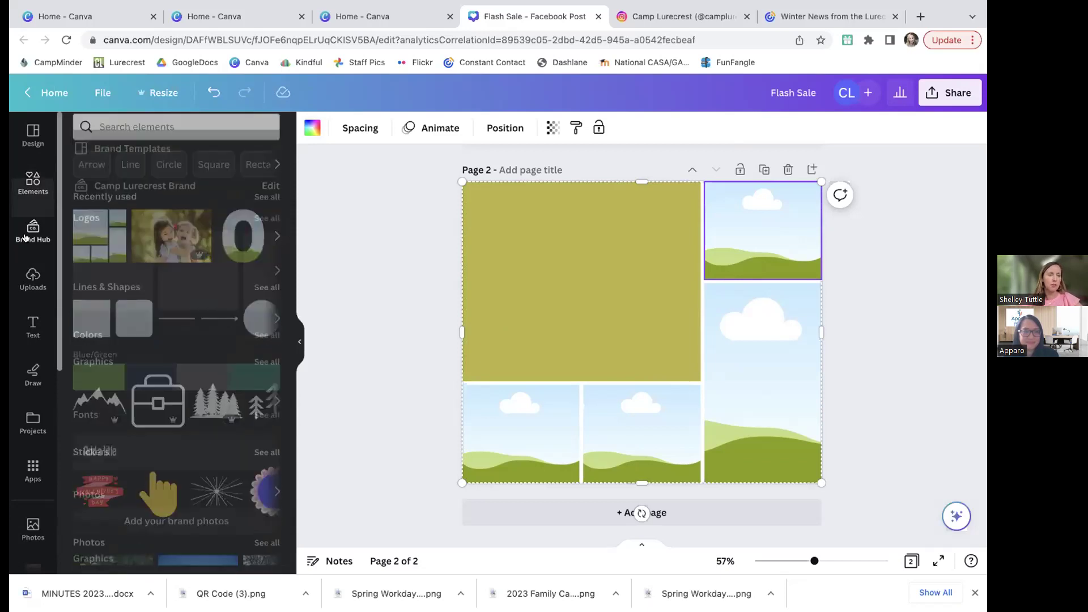
{"action": "scroll", "coordinate": [152, 413], "scroll_direction": "down", "scroll_amount": 5}
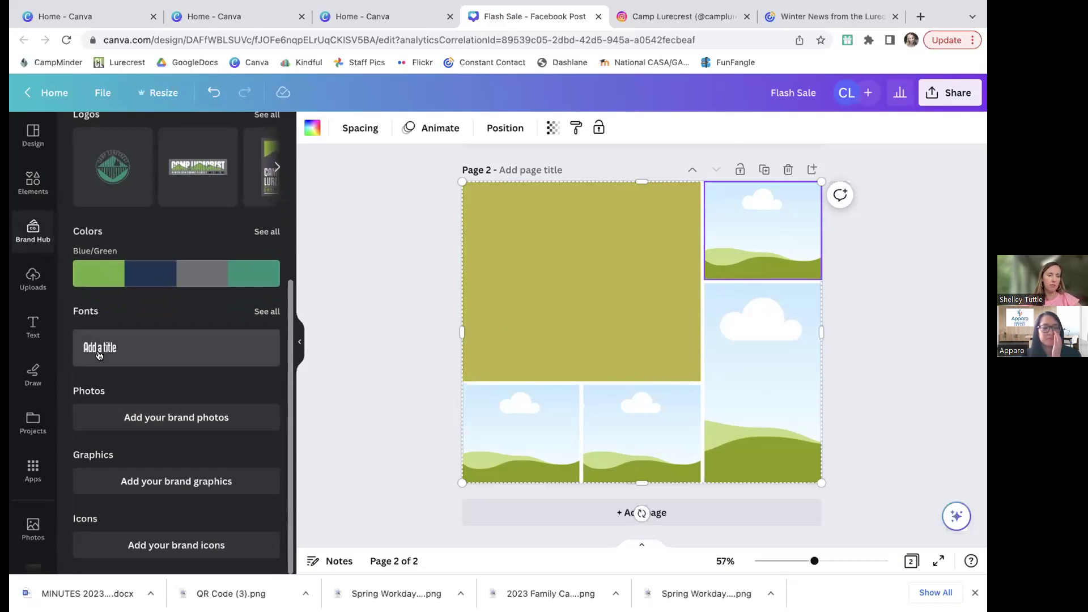
{"action": "mouse_move", "coordinate": [109, 270]}
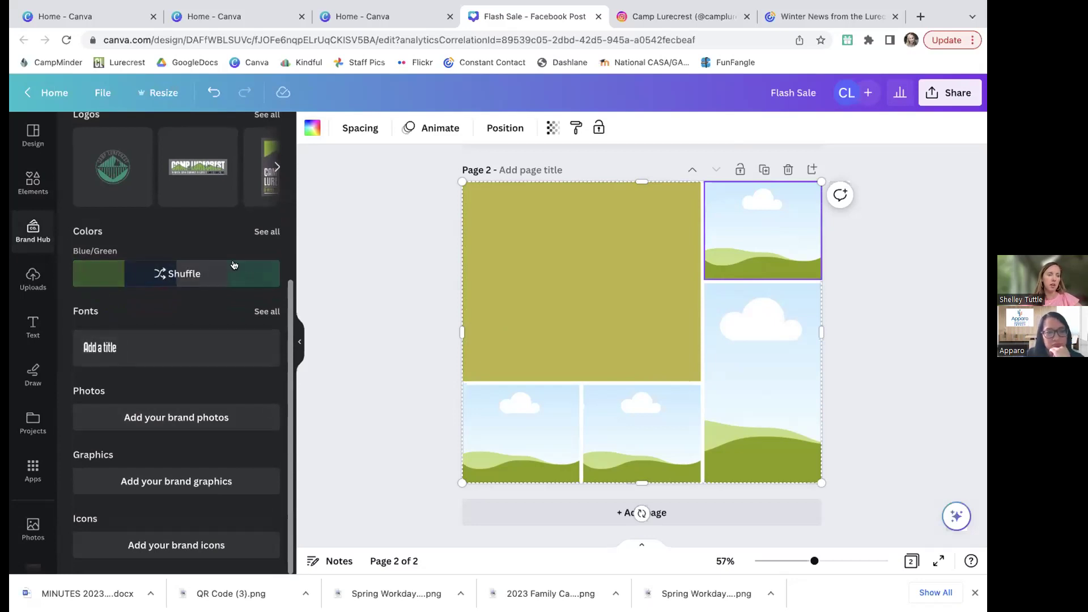
{"action": "scroll", "coordinate": [233, 267], "scroll_direction": "up", "scroll_amount": 3}
{"action": "left_click", "coordinate": [216, 322]}
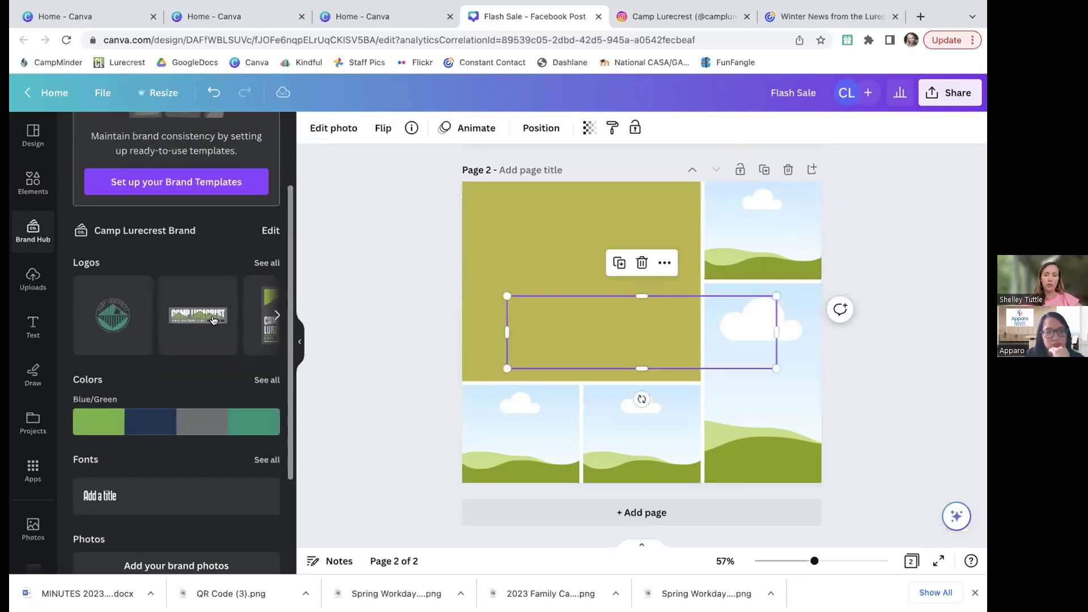
{"action": "left_click_drag", "start_coordinate": [697, 323], "coordinate": [667, 281]}
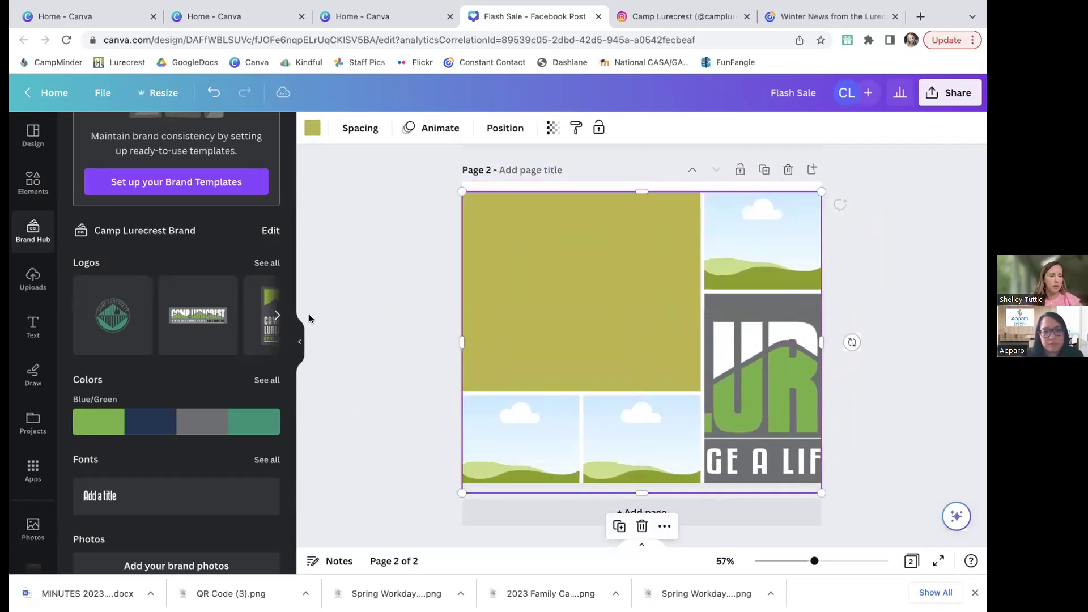
View the uploaded images and examine the file options available for the family group photo.
{"action": "left_click", "coordinate": [33, 278]}
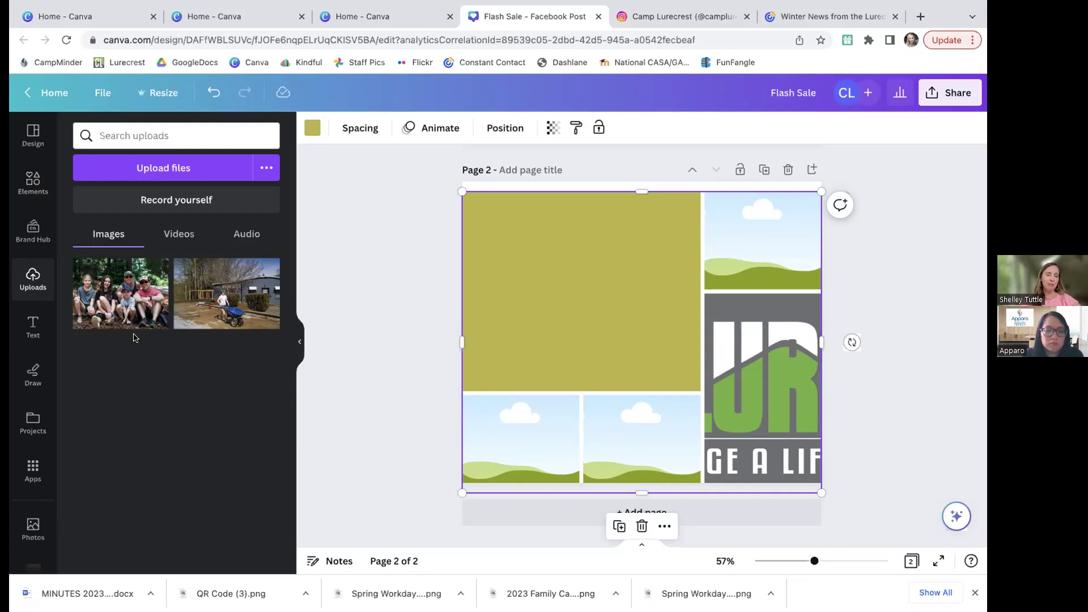
{"action": "right_click", "coordinate": [132, 265]}
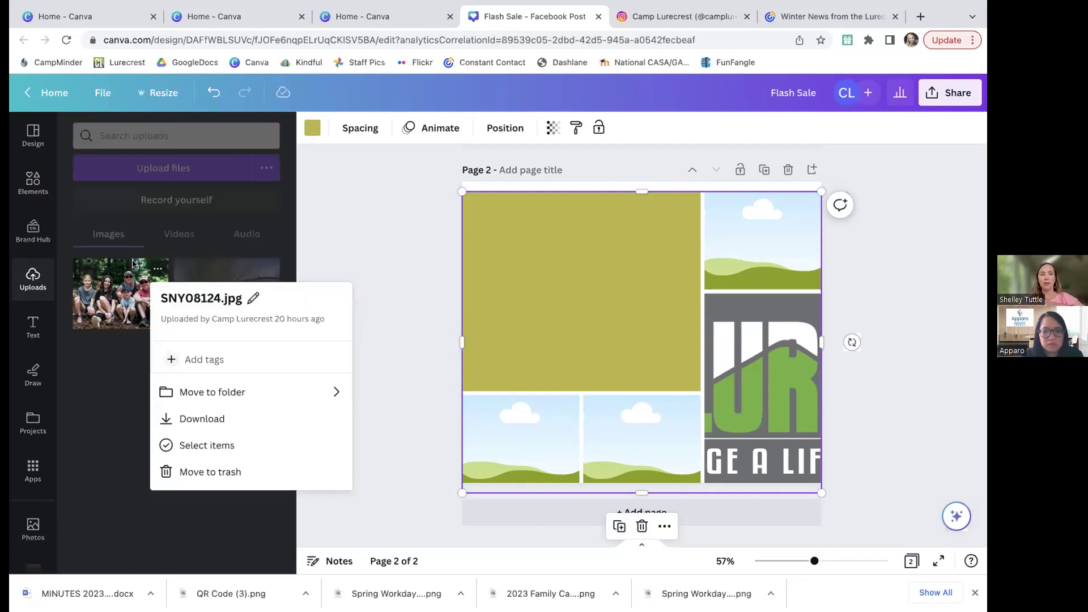
{"action": "left_click", "coordinate": [122, 407]}
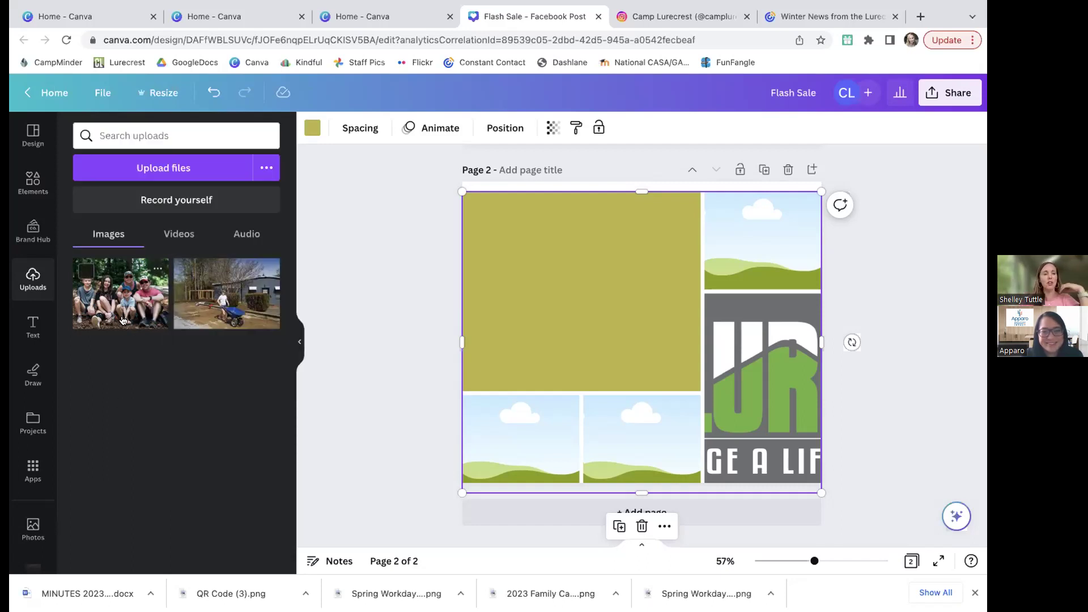
{"action": "left_click", "coordinate": [157, 270]}
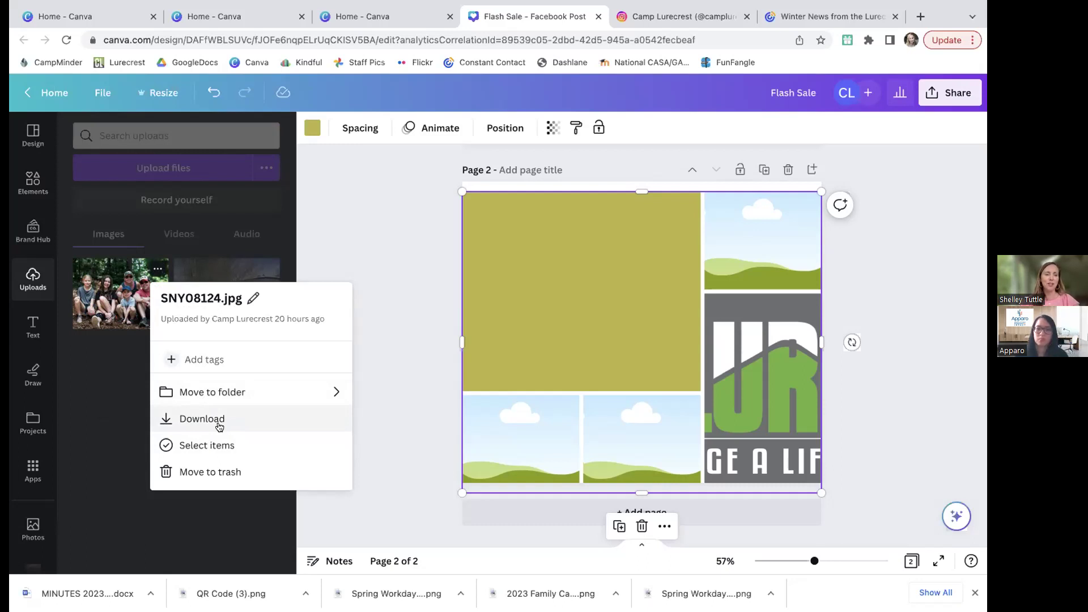
{"action": "left_click", "coordinate": [101, 394]}
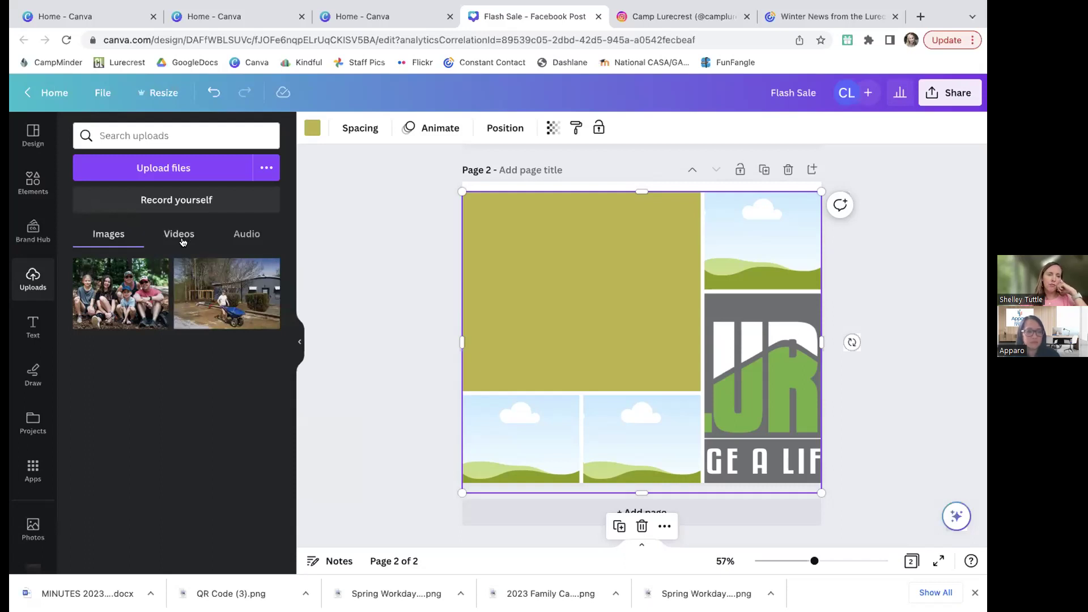
Check the video and audio uploads and the file upload dialog, and return to the uploaded images.
{"action": "left_click", "coordinate": [181, 235]}
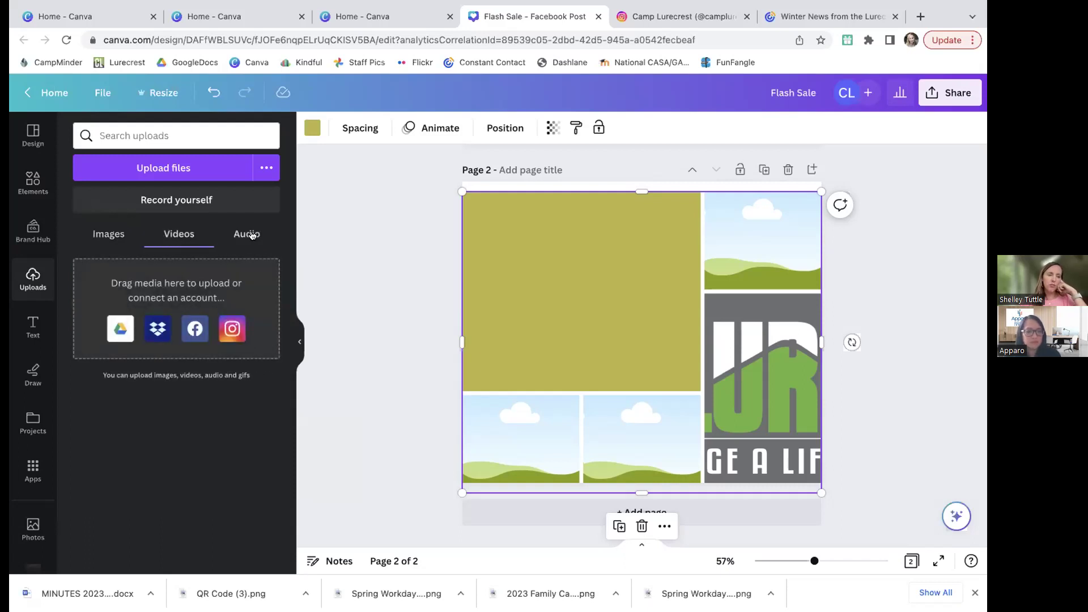
{"action": "left_click", "coordinate": [253, 235]}
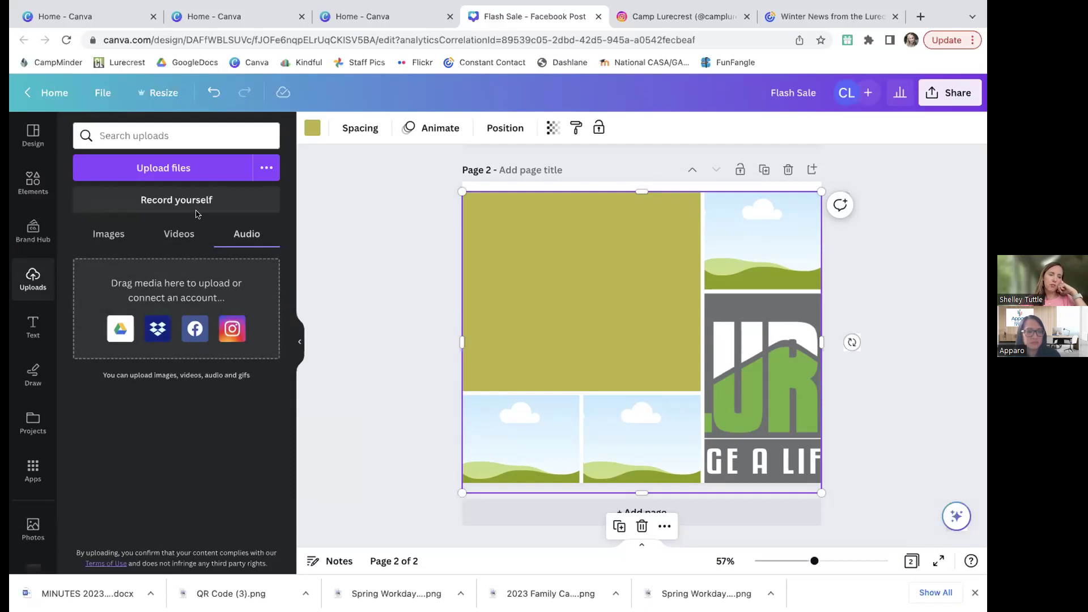
{"action": "left_click", "coordinate": [106, 235]}
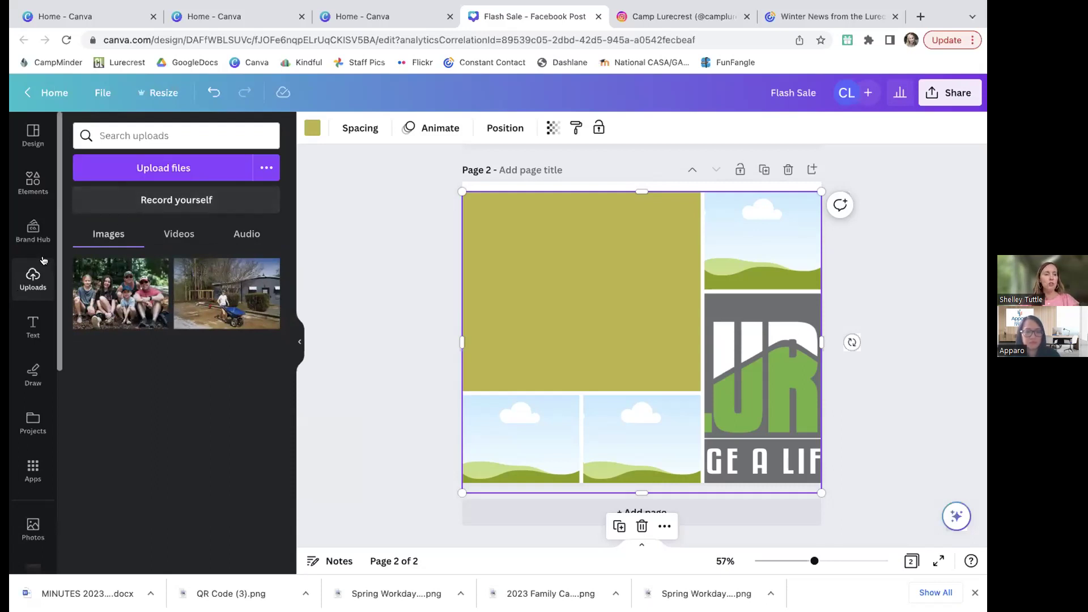
{"action": "left_click", "coordinate": [194, 170]}
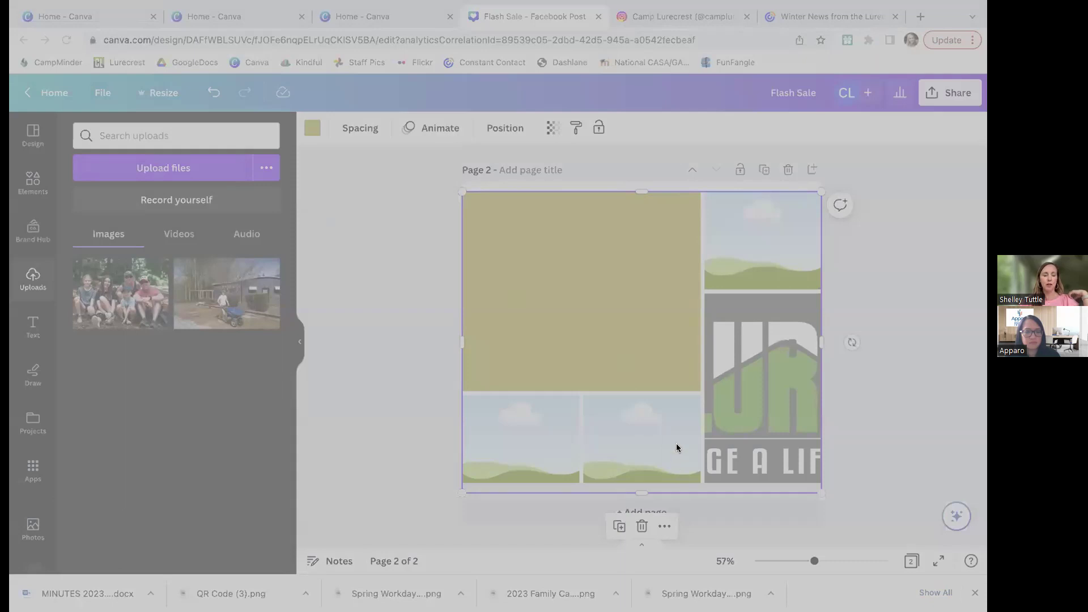
{"action": "key", "text": "Escape"}
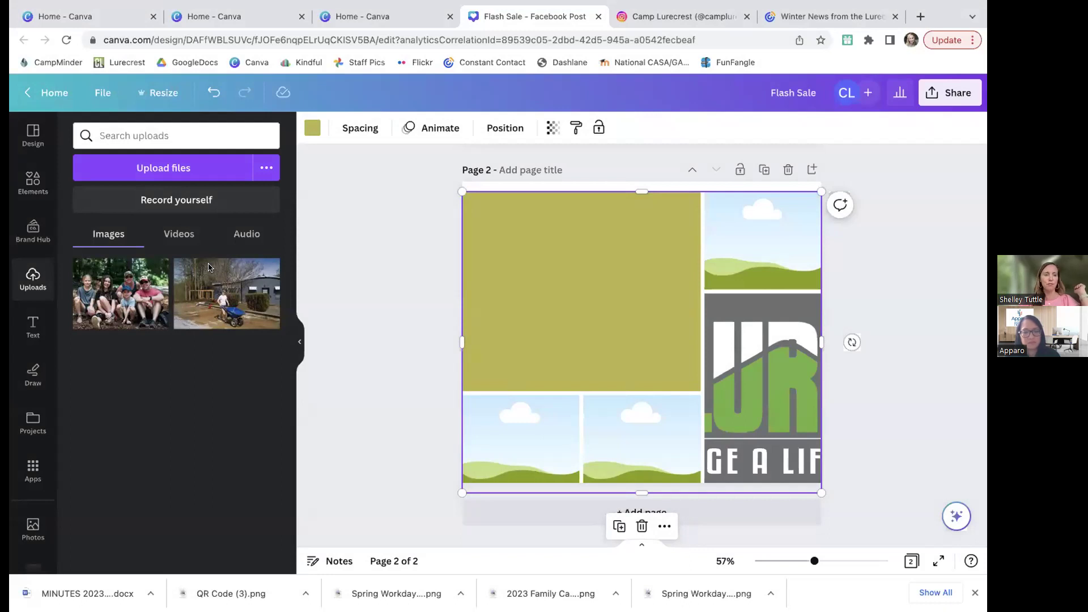
{"action": "left_click", "coordinate": [171, 236]}
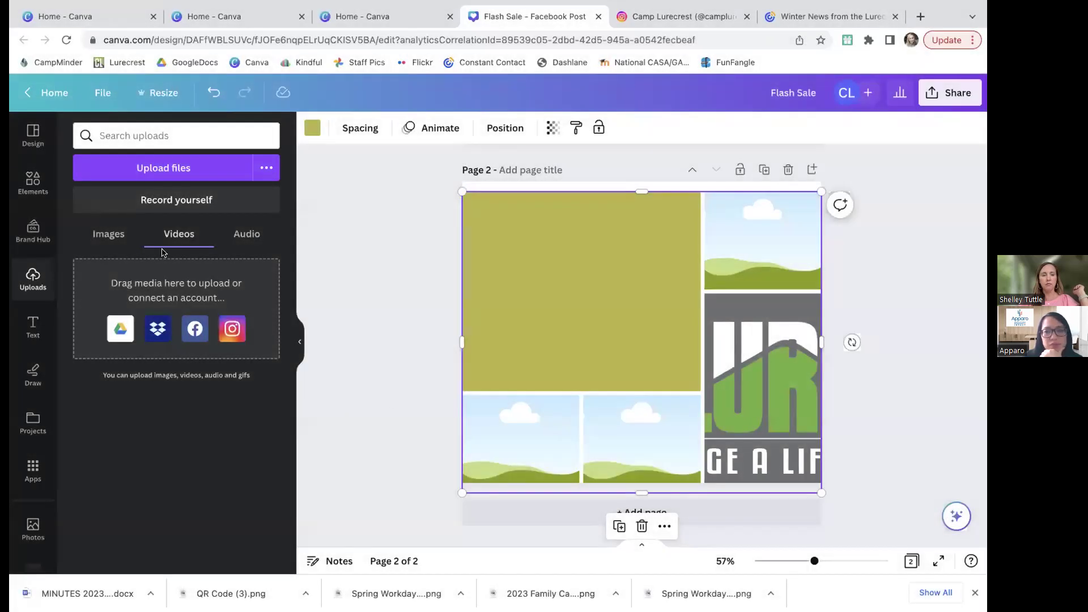
{"action": "left_click", "coordinate": [108, 234]}
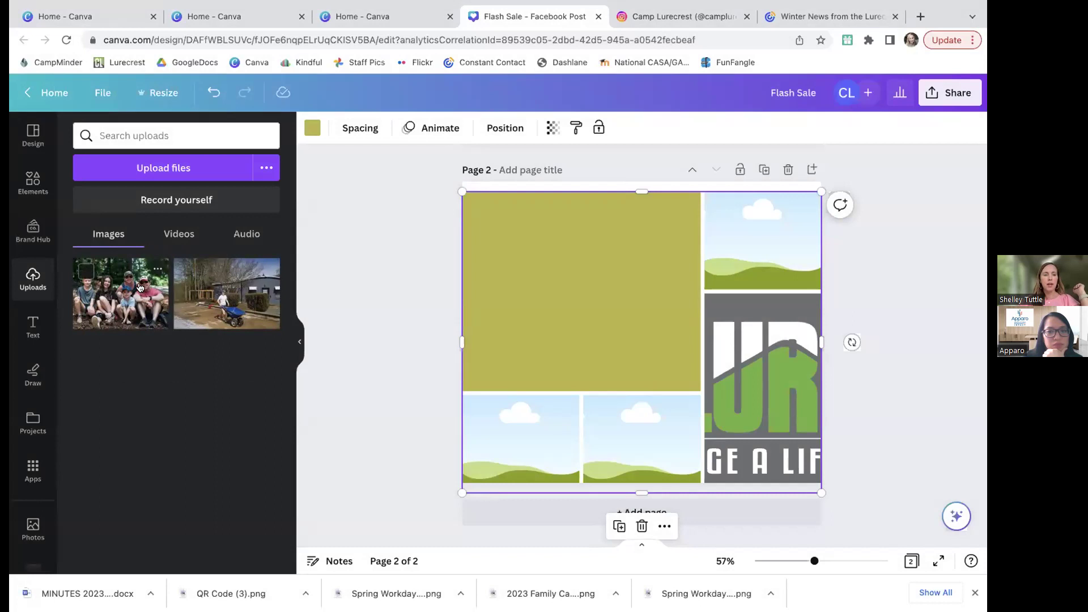
Try to rename the uploaded family group photo as Family Camp.
{"action": "right_click", "coordinate": [154, 274]}
{"action": "left_click", "coordinate": [155, 272]}
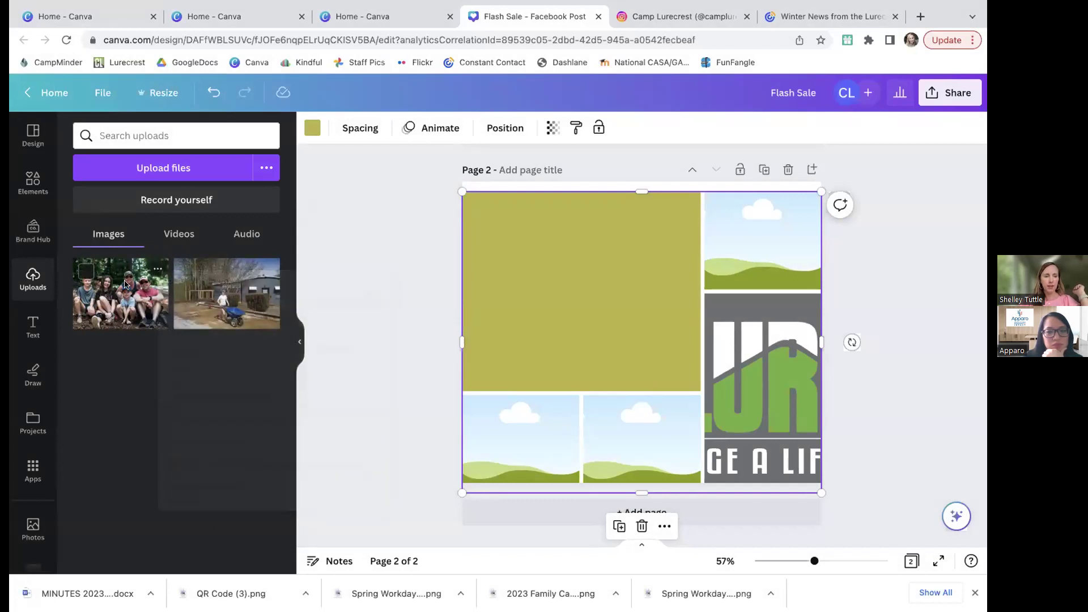
{"action": "left_click", "coordinate": [157, 269]}
{"action": "left_click", "coordinate": [214, 359]}
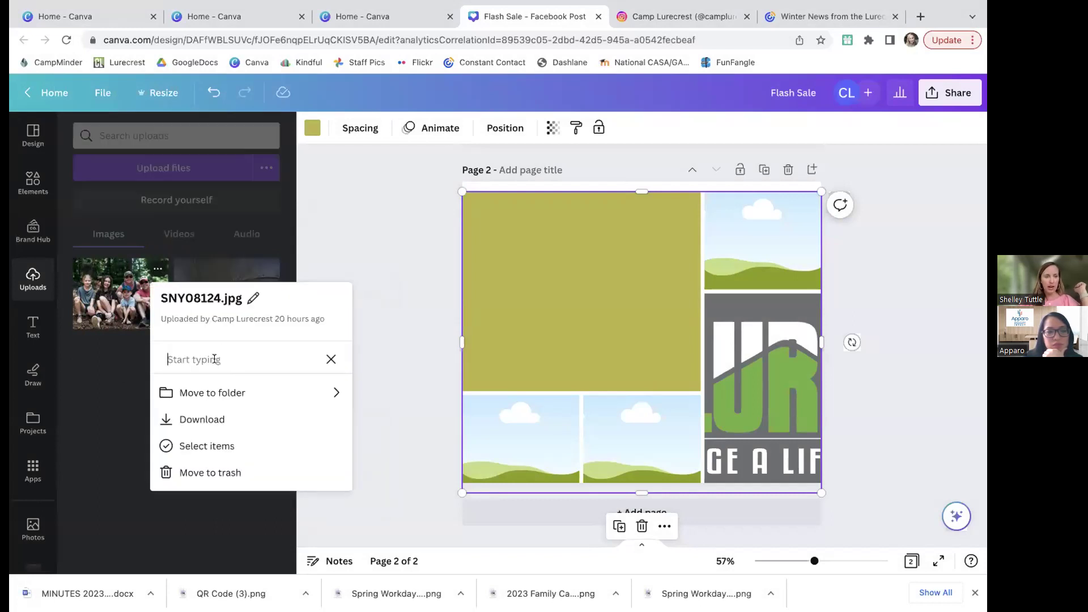
{"action": "left_click", "coordinate": [208, 297]}
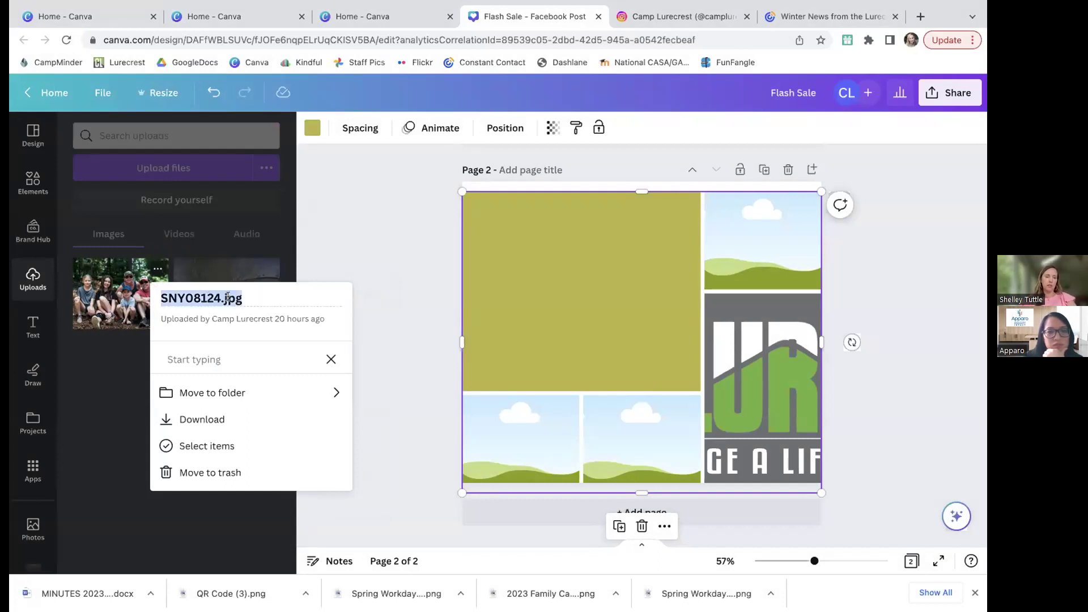
{"action": "type", "text": "f"}
{"action": "type", "text": "Family Camp"}
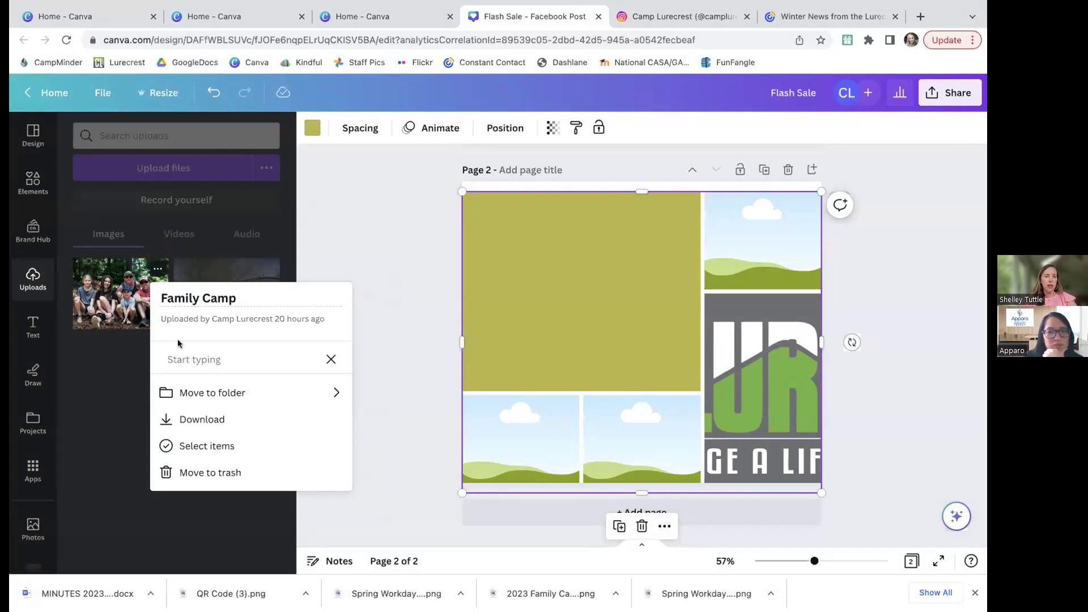
{"action": "left_click", "coordinate": [113, 401]}
Search the uploads for "family camp" and clear the search.
{"action": "left_click", "coordinate": [176, 139]}
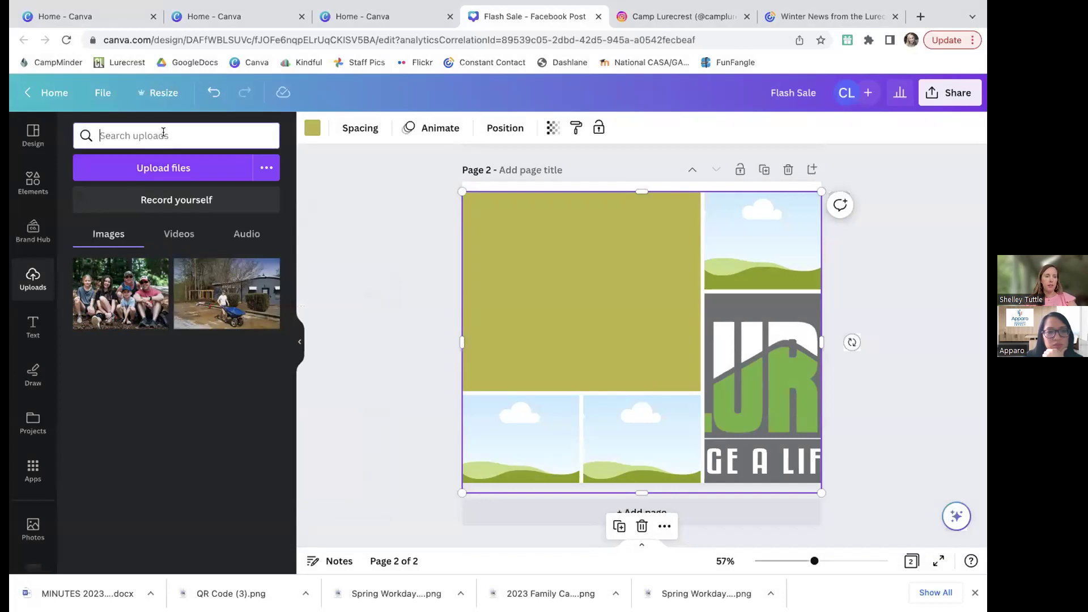
{"action": "type", "text": "family camp"}
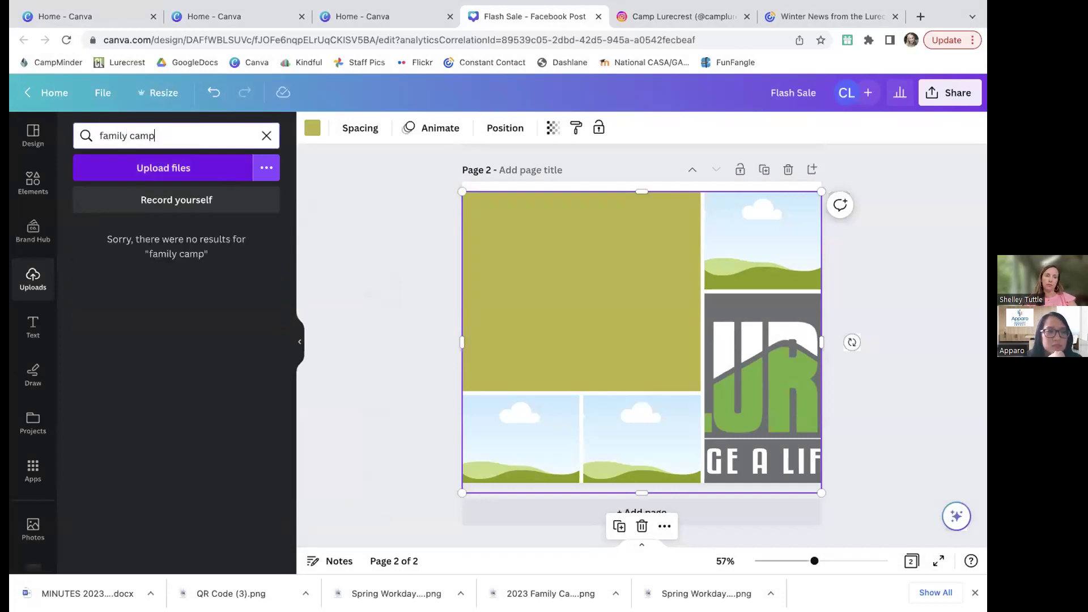
{"action": "key", "text": "BackSpace"}
{"action": "key", "text": "BackSpace"}
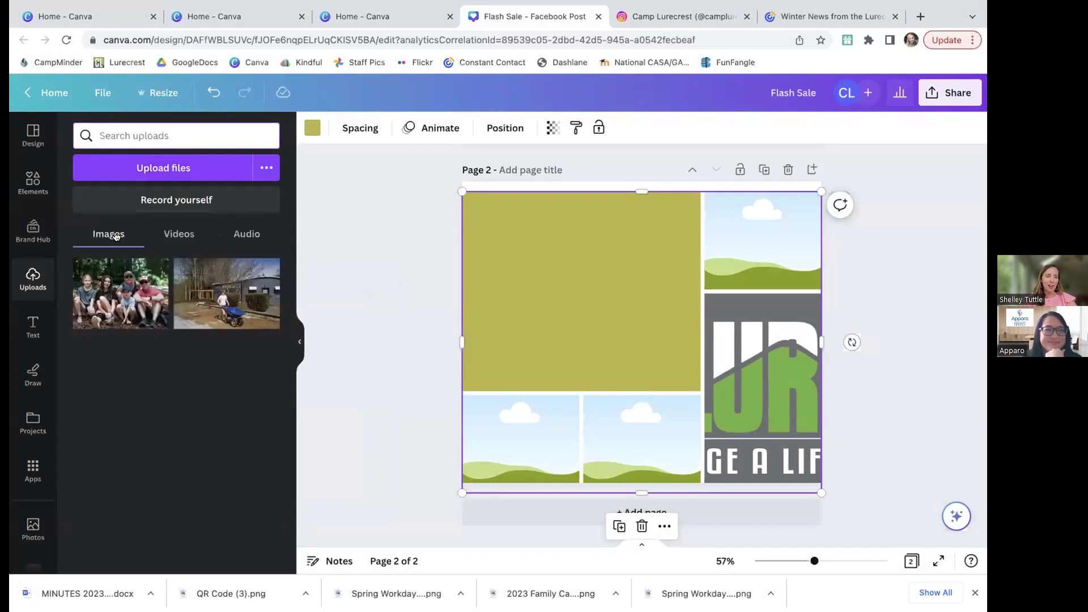
Place the uploaded family group photo on page 2 and enter the tags "Family" and "Cam" for its file.
{"action": "left_click", "coordinate": [121, 293]}
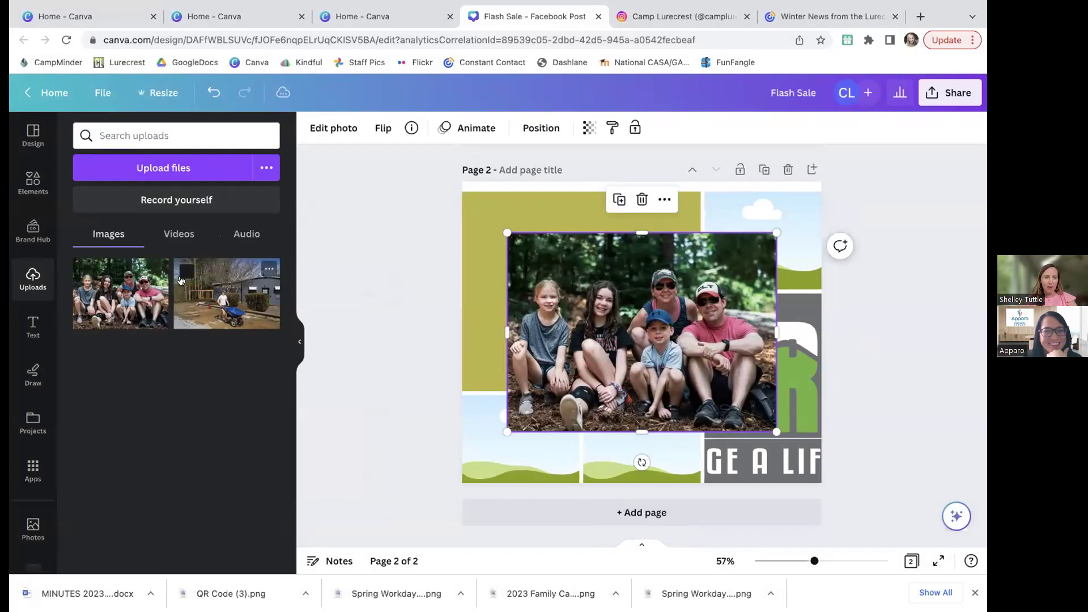
{"action": "left_click", "coordinate": [154, 269]}
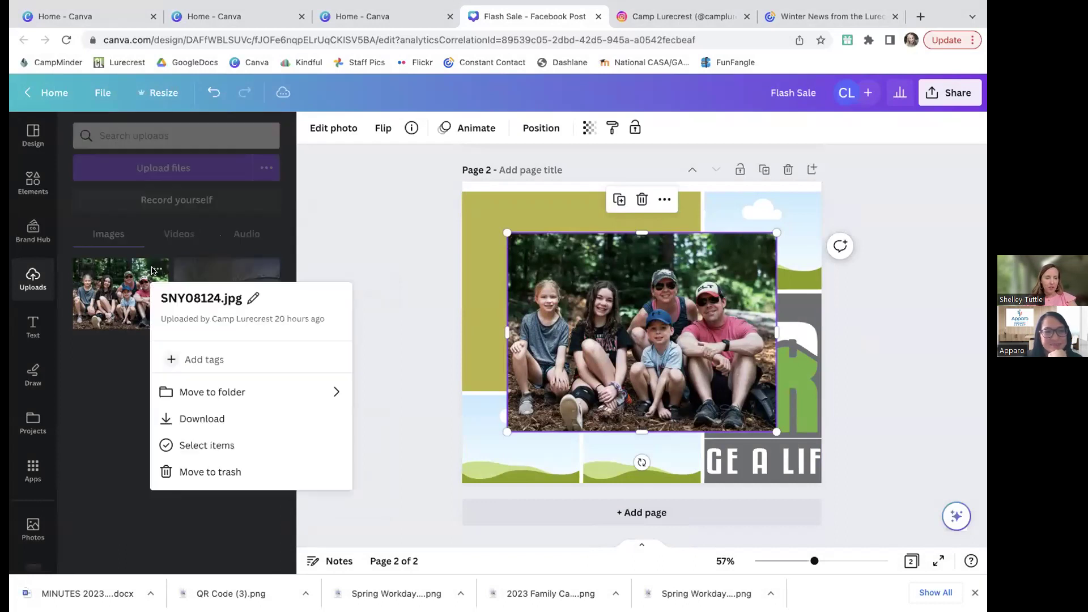
{"action": "left_click", "coordinate": [219, 299]}
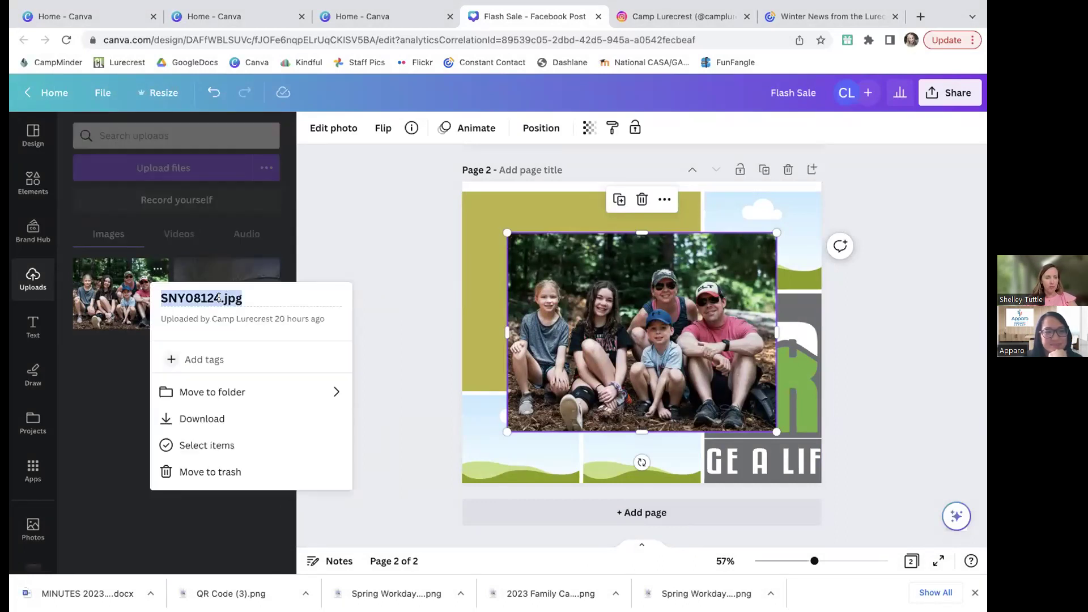
{"action": "left_click", "coordinate": [208, 358]}
{"action": "type", "text": "Family"}
{"action": "key", "text": "Return"}
{"action": "type", "text": "Cam"}
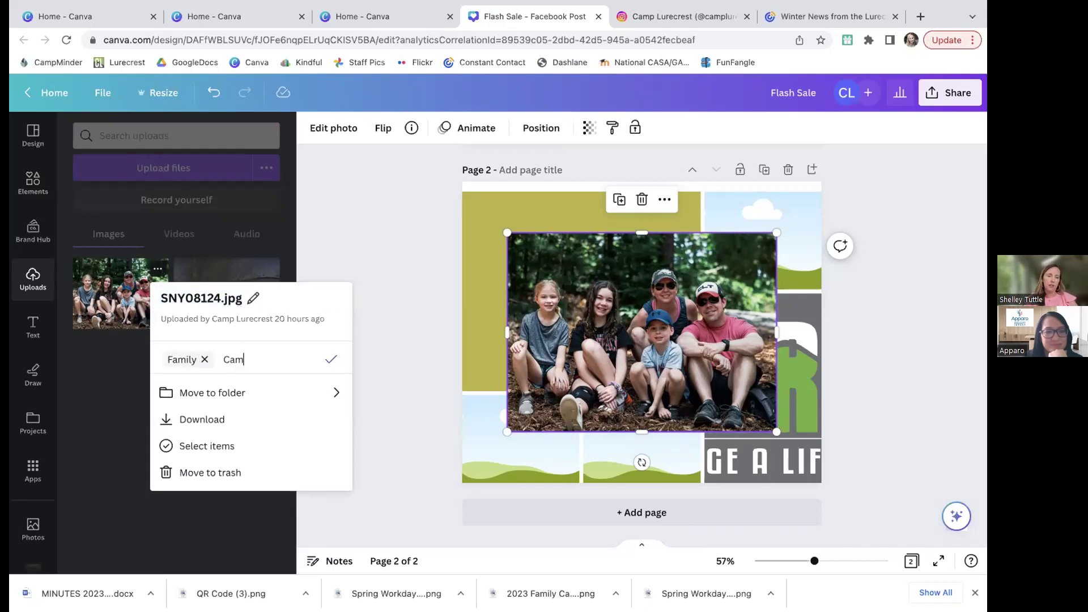
{"action": "left_click", "coordinate": [109, 422]}
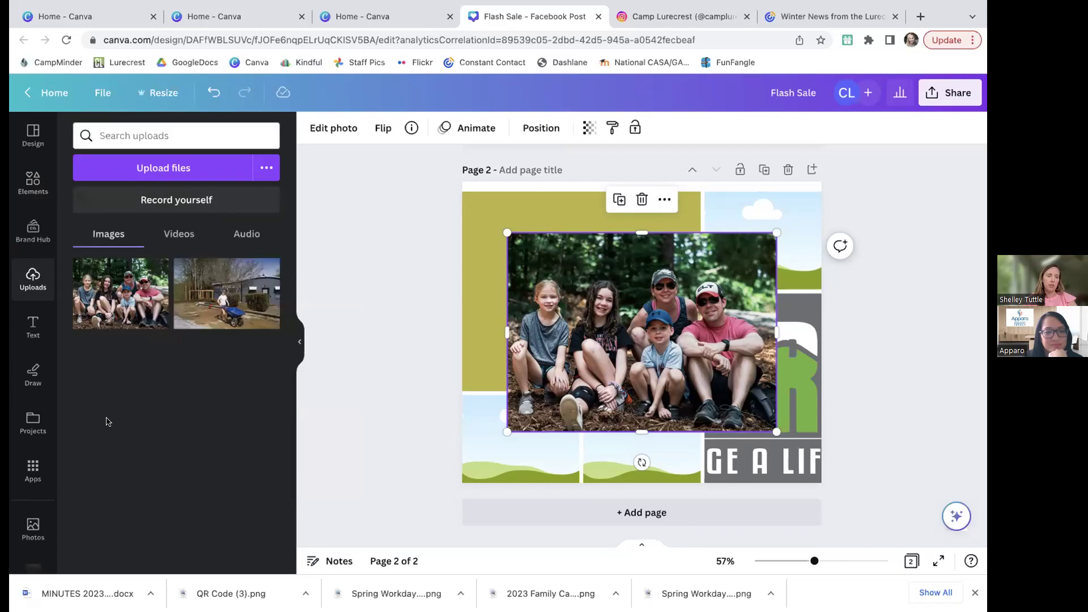
Search the uploads for "family" and clear the search.
{"action": "left_click", "coordinate": [170, 136]}
{"action": "type", "text": "family"}
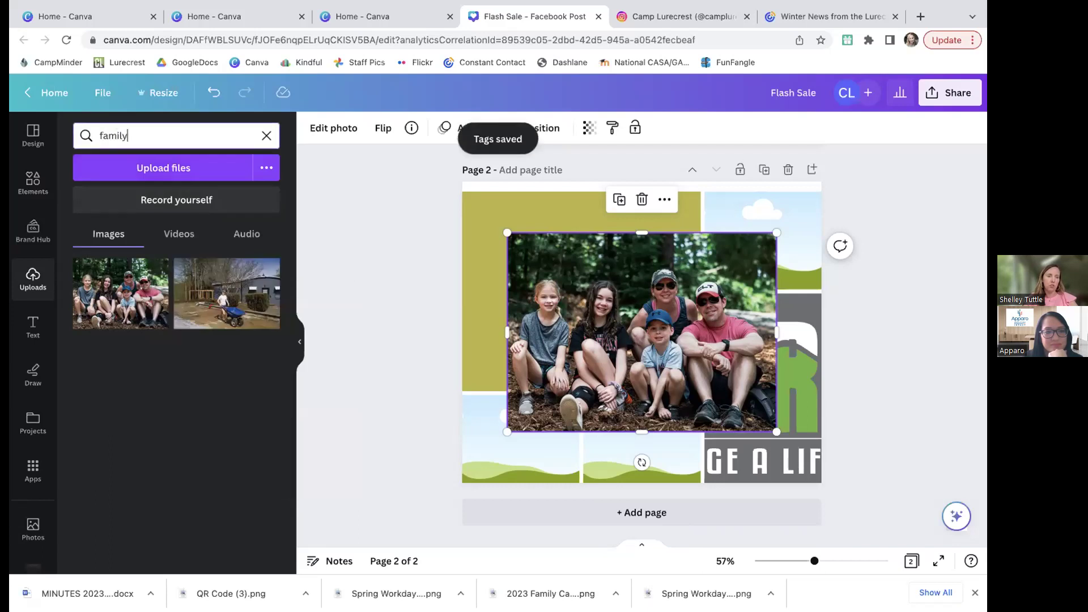
{"action": "key", "text": "BackSpace"}
{"action": "key", "text": "BackSpace"}
{"action": "key", "text": "BackSpace"}
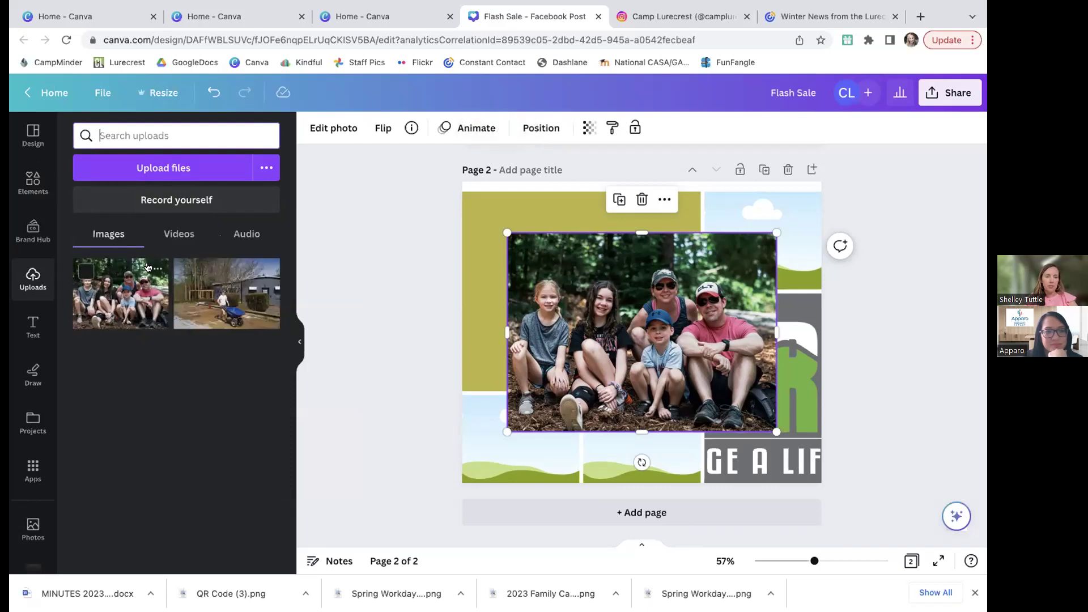
Check the file name and tags of the uploaded family photo, view the video uploads, and return to the images.
{"action": "left_click", "coordinate": [157, 268]}
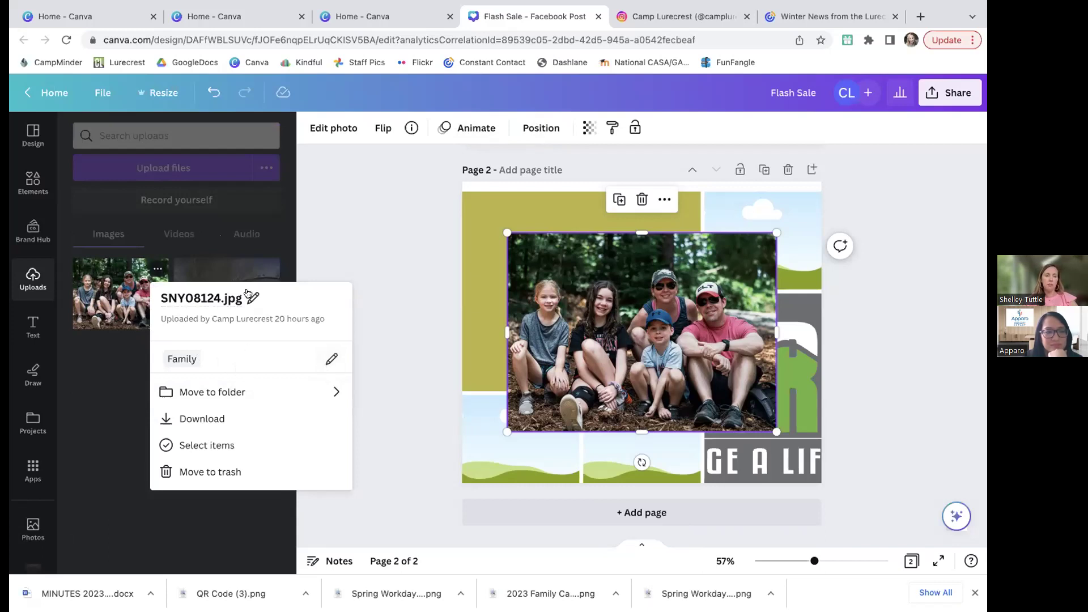
{"action": "left_click", "coordinate": [121, 435]}
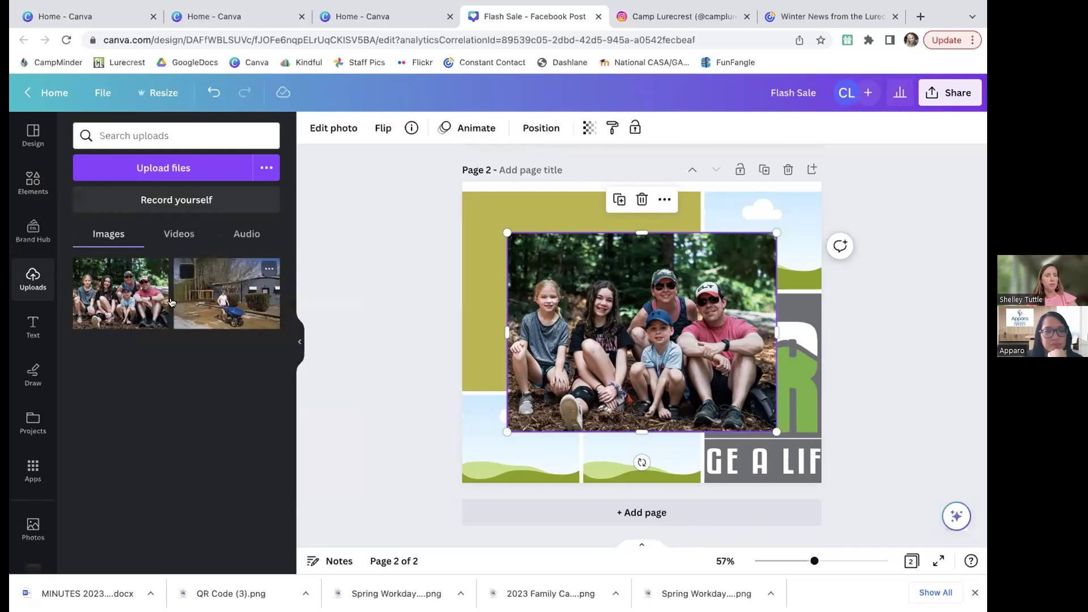
{"action": "left_click", "coordinate": [180, 236]}
{"action": "left_click", "coordinate": [109, 236]}
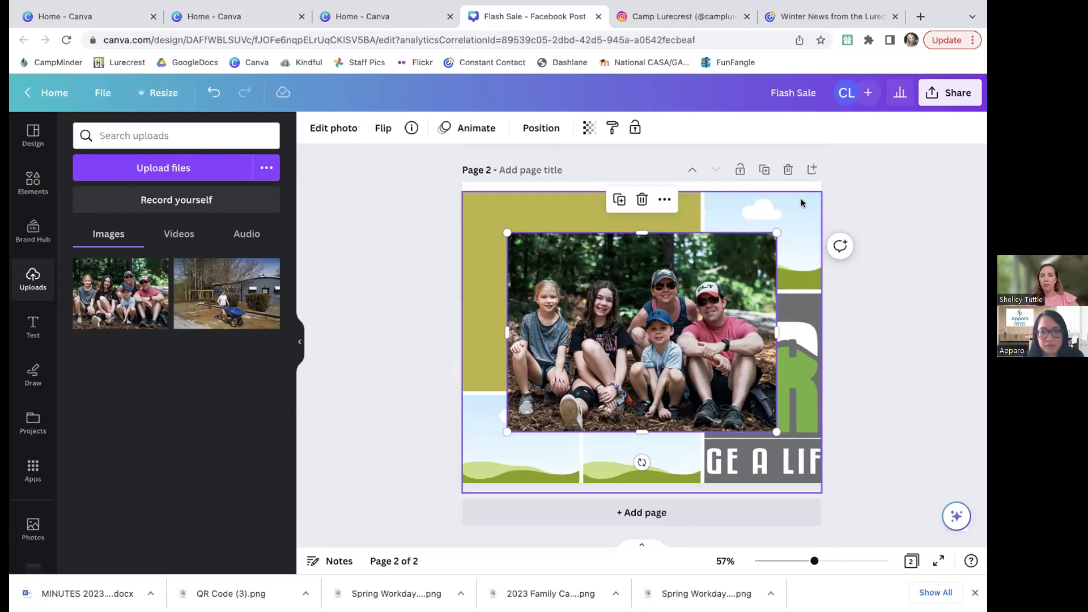
Delete the photo grid behind the family photo on page 2, then move the photo up and enlarge it slightly.
{"action": "left_click", "coordinate": [641, 471]}
{"action": "key", "text": "Delete"}
{"action": "left_click_drag", "start_coordinate": [643, 274], "coordinate": [628, 247]}
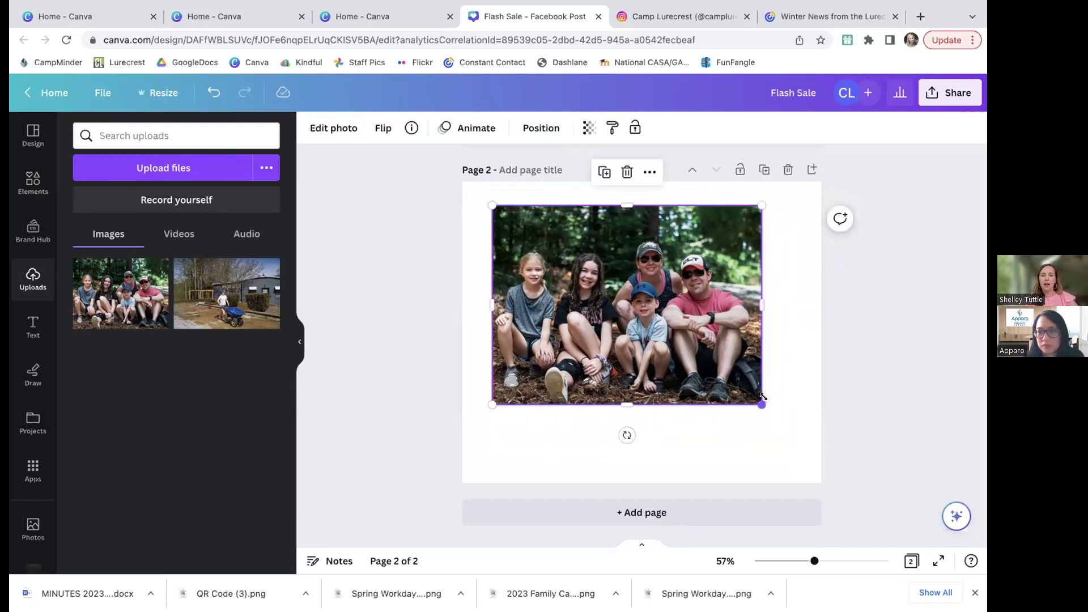
{"action": "left_click_drag", "start_coordinate": [762, 400], "coordinate": [797, 417]}
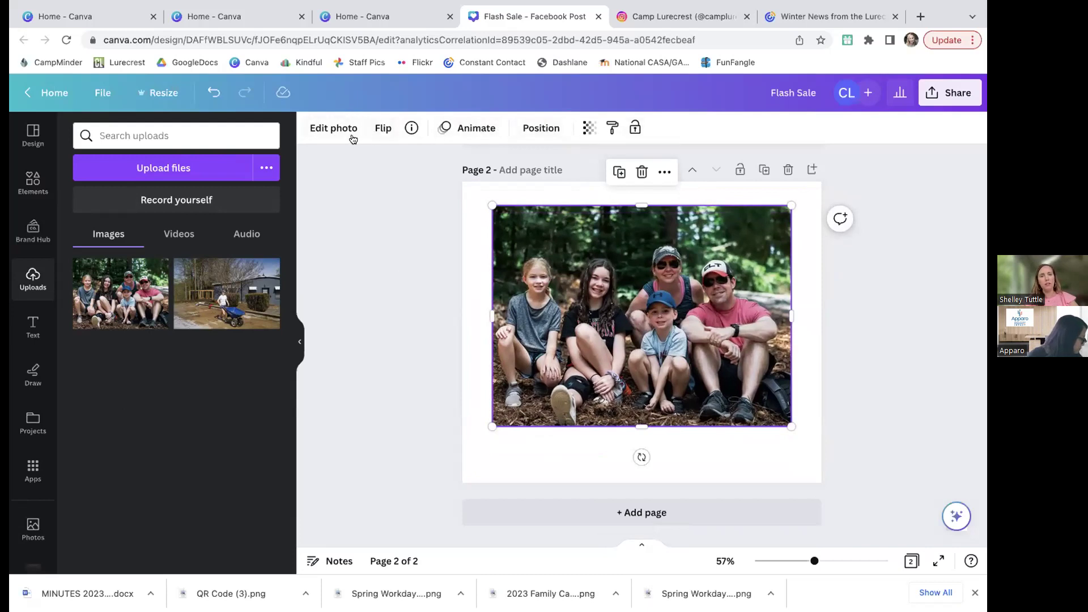
Remove the background from the family photo and move the cut-out group around on page 2.
{"action": "left_click", "coordinate": [321, 129]}
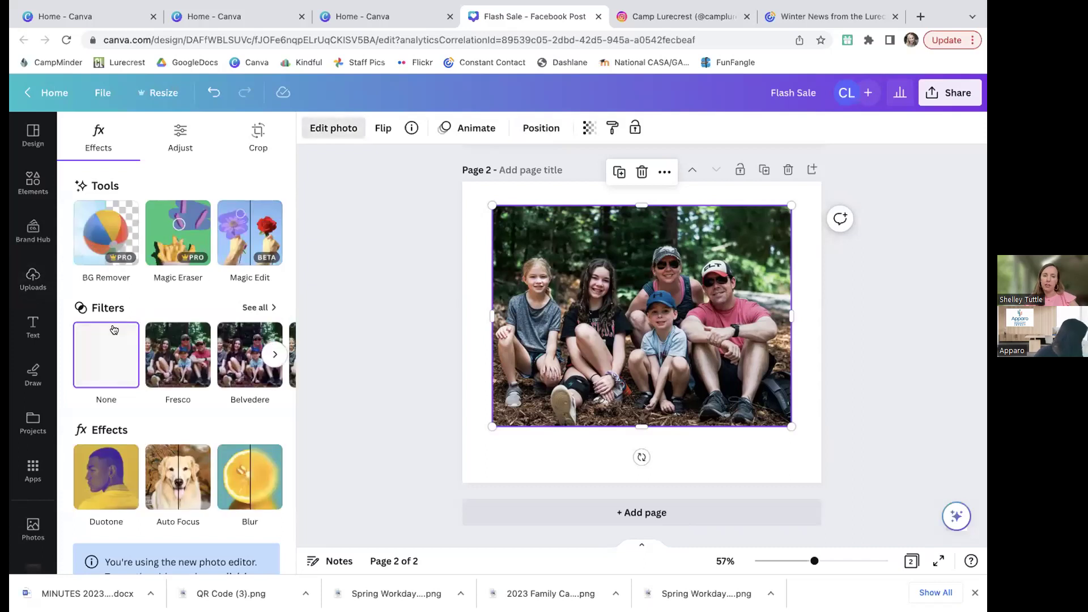
{"action": "left_click", "coordinate": [85, 237]}
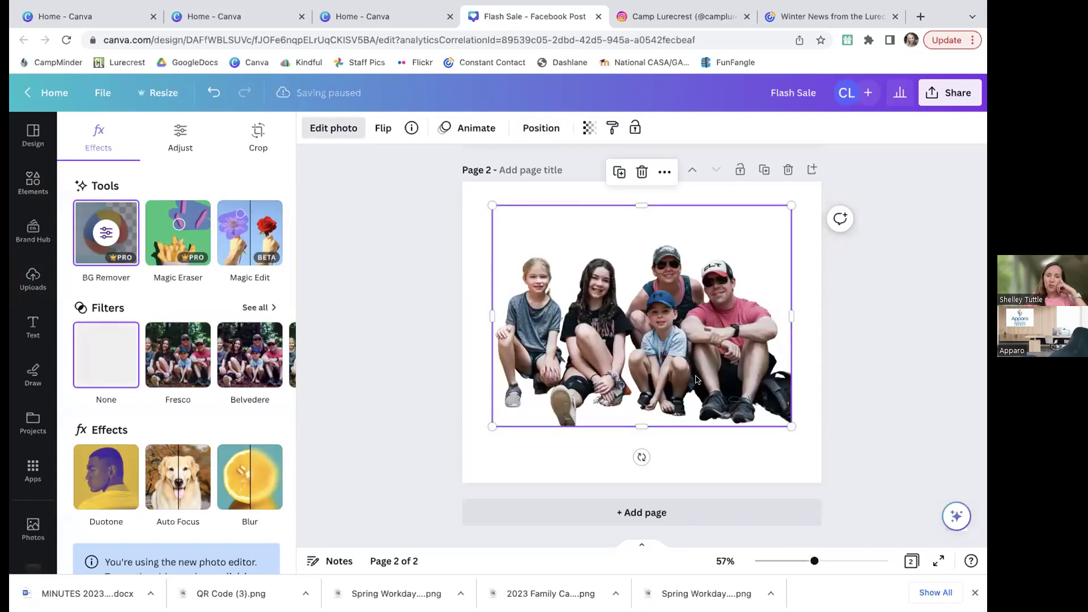
{"action": "left_click_drag", "start_coordinate": [697, 370], "coordinate": [733, 416]}
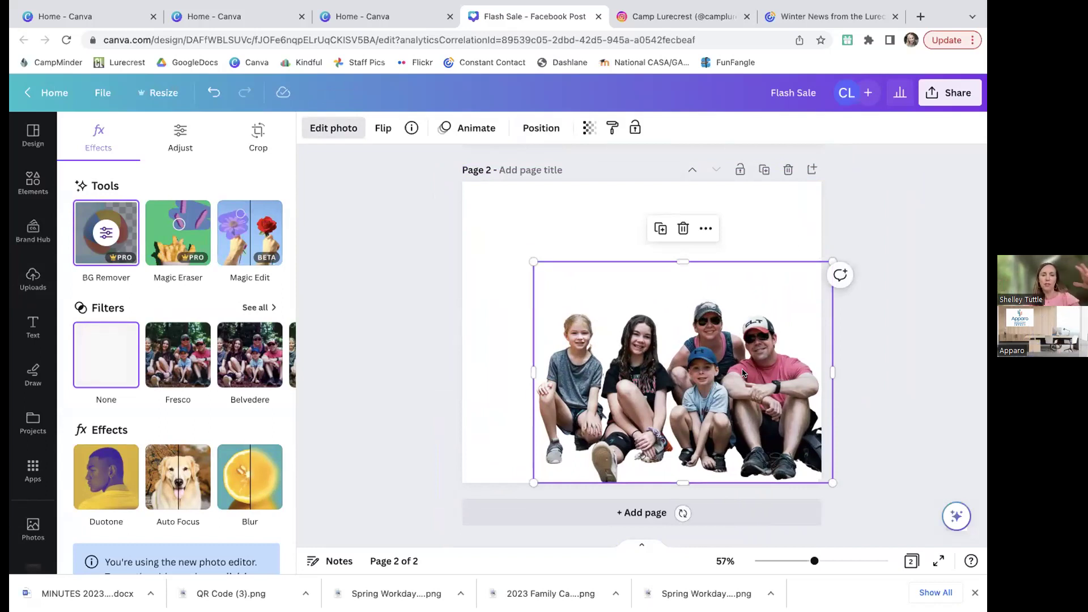
{"action": "left_click_drag", "start_coordinate": [743, 368], "coordinate": [679, 311]}
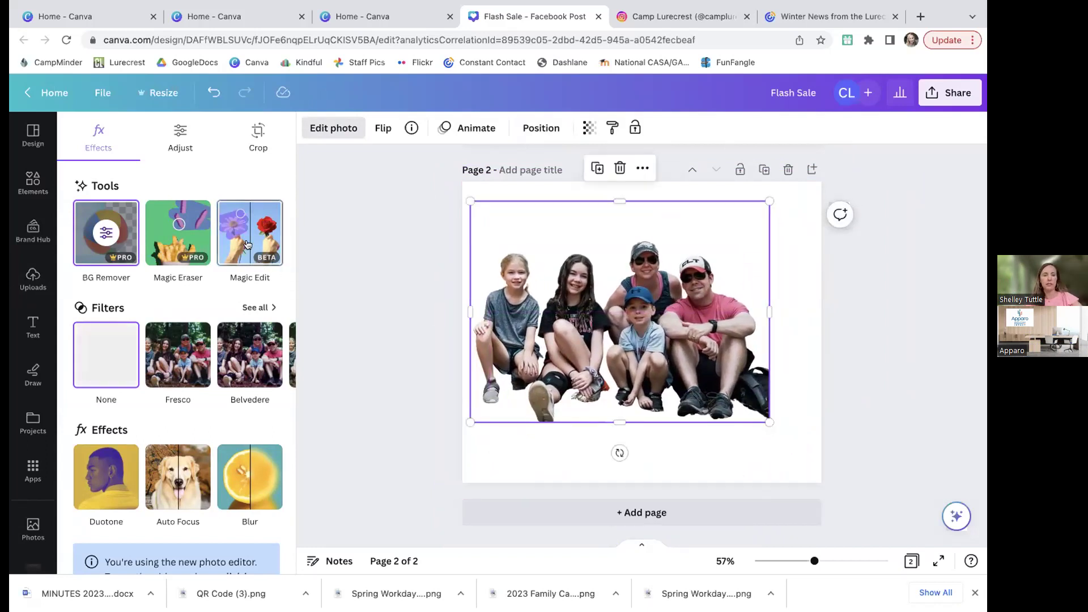
Undo the two moves and the background removal on the family photo.
{"action": "left_click", "coordinate": [212, 92]}
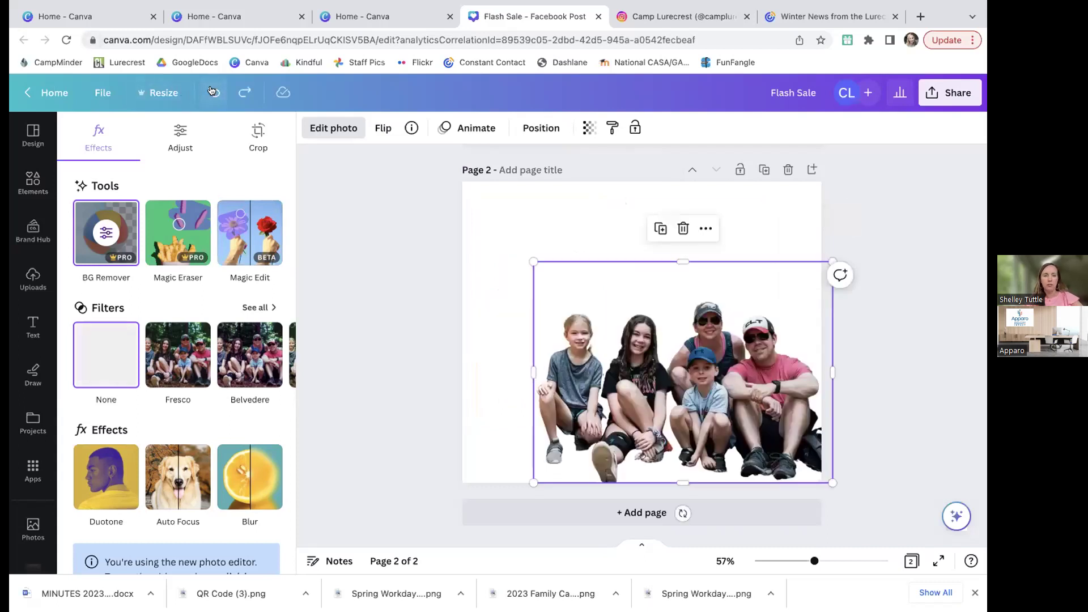
{"action": "left_click", "coordinate": [212, 92]}
{"action": "left_click", "coordinate": [213, 92]}
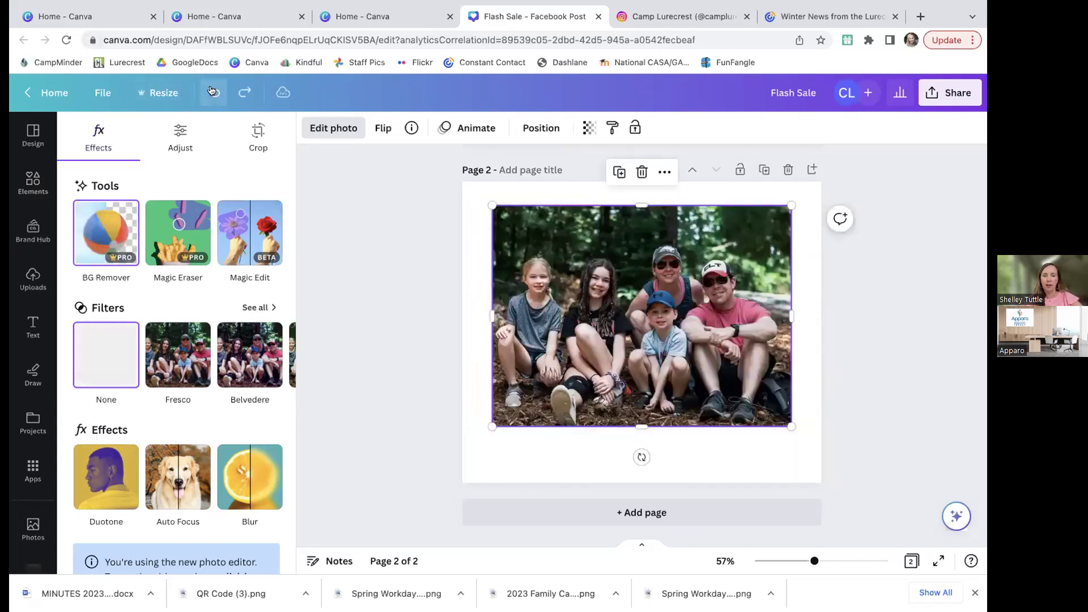
Brush over the raised shoe sole in the family photo with Magic Eraser at brush size 20, and undo the erasing.
{"action": "left_click", "coordinate": [167, 230]}
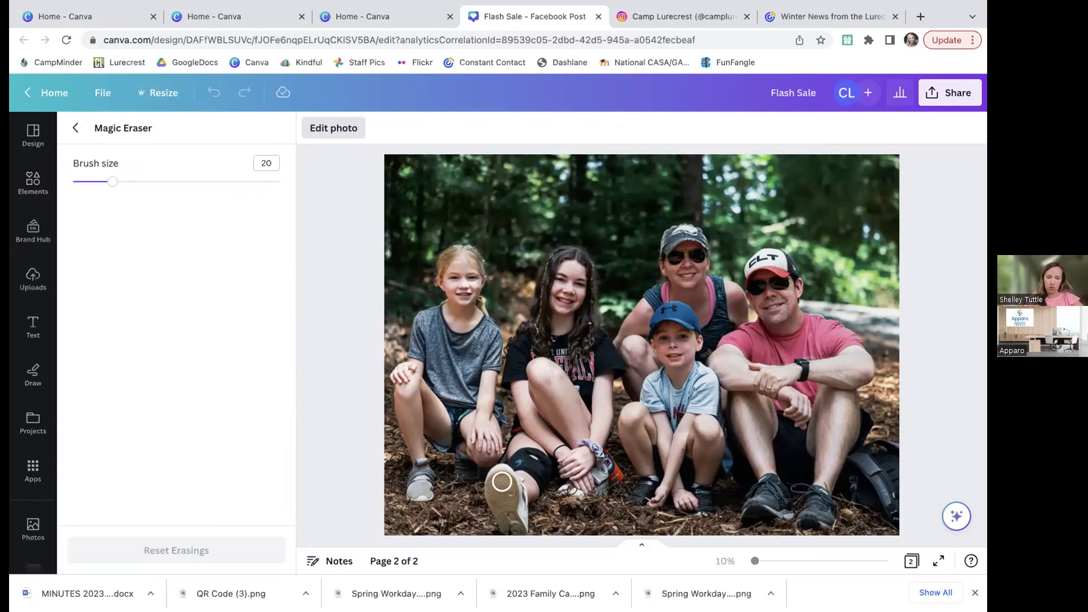
{"action": "mouse_move", "coordinate": [502, 482]}
{"action": "left_mouse_down"}
{"action": "mouse_move", "coordinate": [519, 526]}
{"action": "mouse_move", "coordinate": [493, 472]}
{"action": "mouse_move", "coordinate": [491, 491]}
{"action": "mouse_move", "coordinate": [507, 499]}
{"action": "mouse_move", "coordinate": [498, 478]}
{"action": "mouse_move", "coordinate": [514, 484]}
{"action": "mouse_move", "coordinate": [523, 508]}
{"action": "mouse_move", "coordinate": [495, 513]}
{"action": "left_mouse_up"}
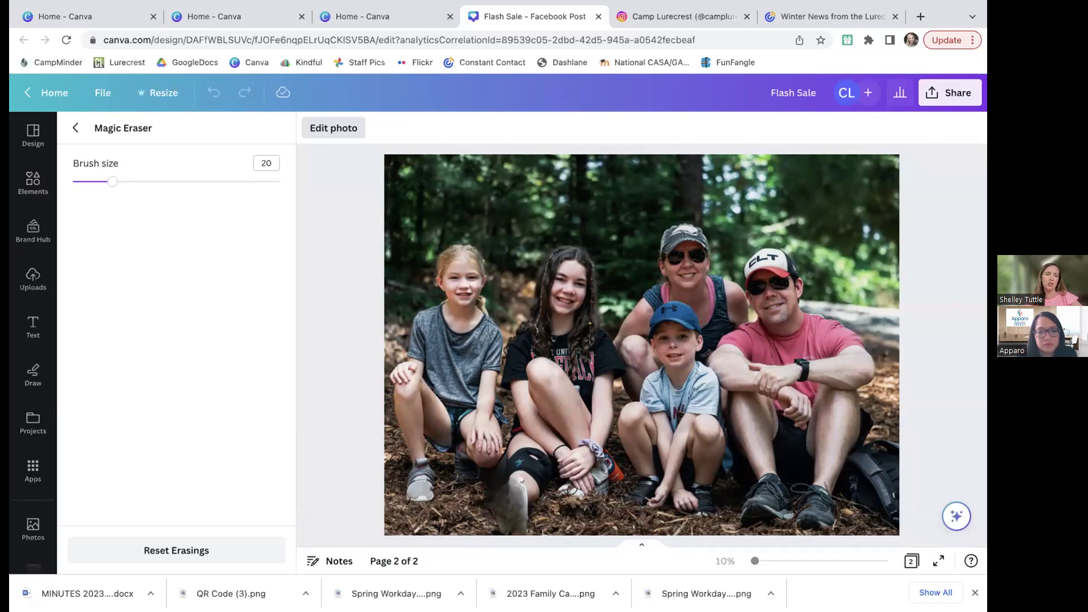
{"action": "left_click", "coordinate": [85, 129]}
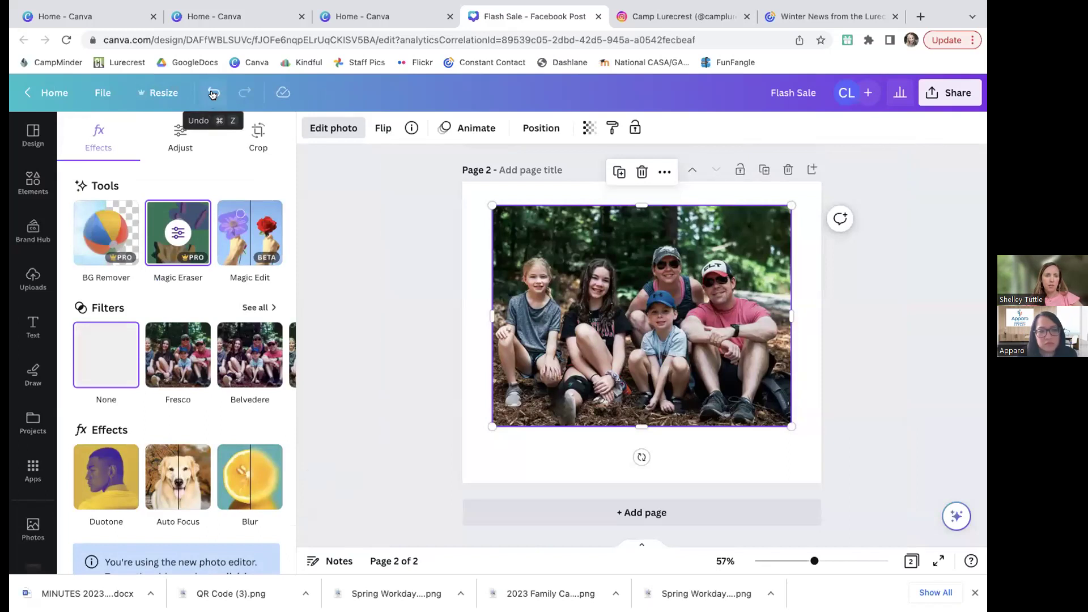
{"action": "left_click", "coordinate": [213, 94]}
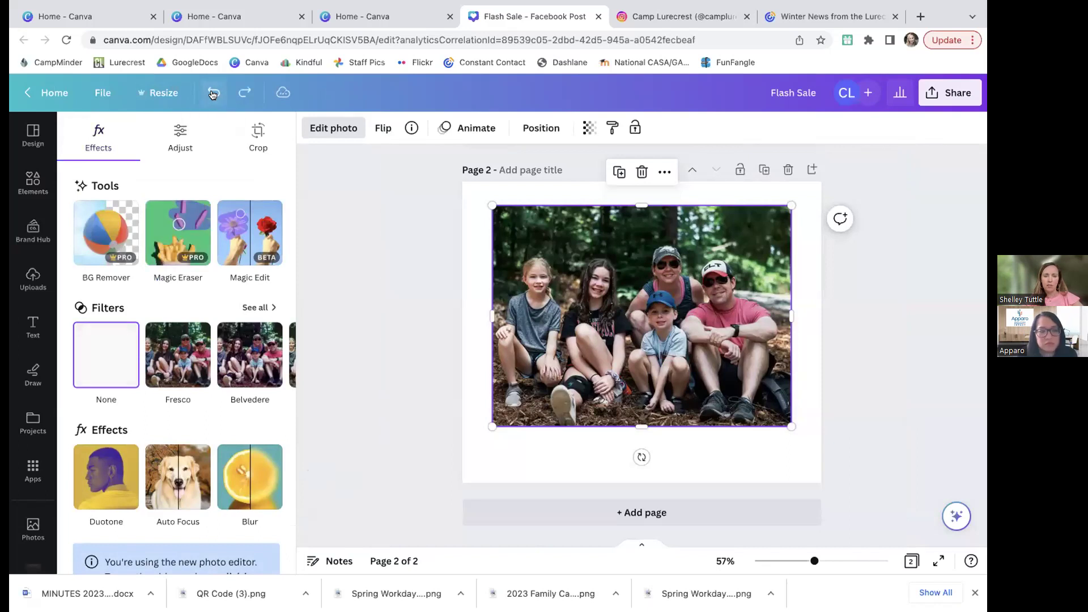
Brush over the woman's face with Magic Edit, continue to the description stage, and leave without generating anything.
{"action": "left_click", "coordinate": [239, 240]}
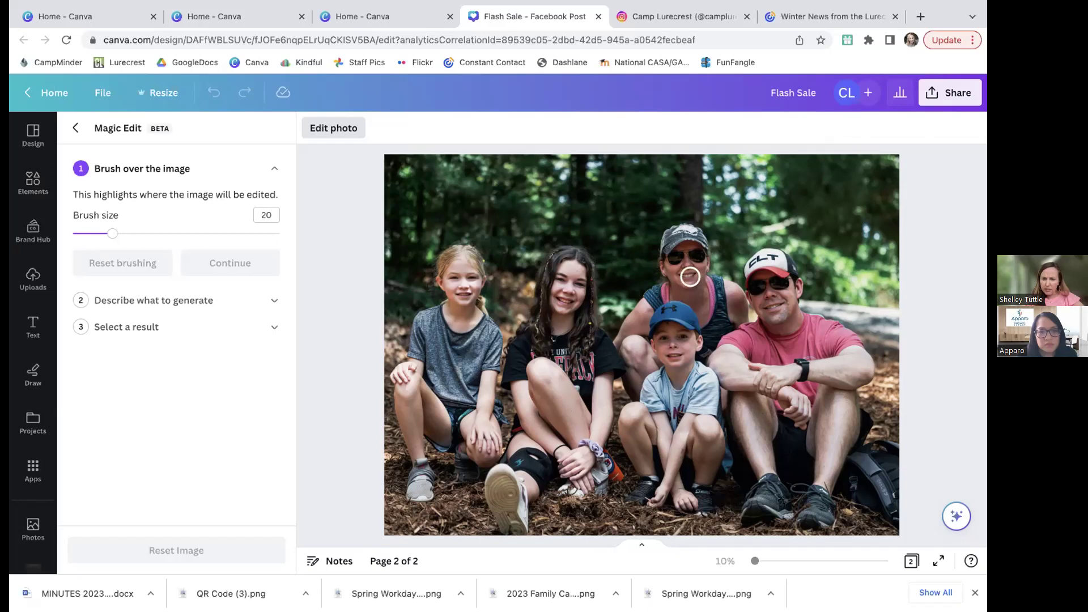
{"action": "mouse_move", "coordinate": [690, 277]}
{"action": "left_mouse_down"}
{"action": "mouse_move", "coordinate": [678, 278]}
{"action": "mouse_move", "coordinate": [677, 245]}
{"action": "mouse_move", "coordinate": [697, 260]}
{"action": "left_mouse_up"}
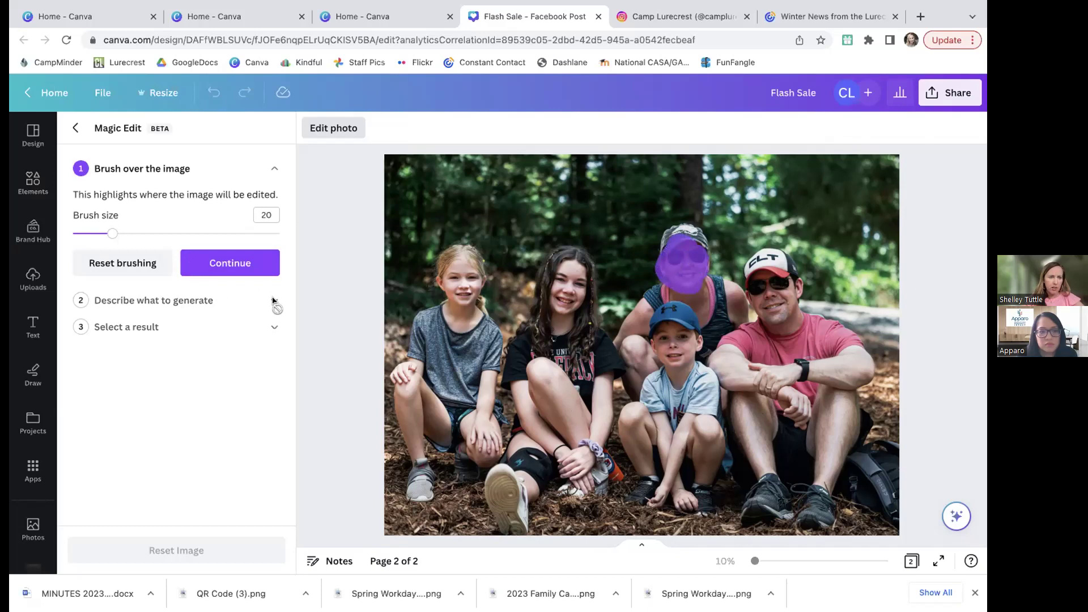
{"action": "left_click", "coordinate": [249, 263]}
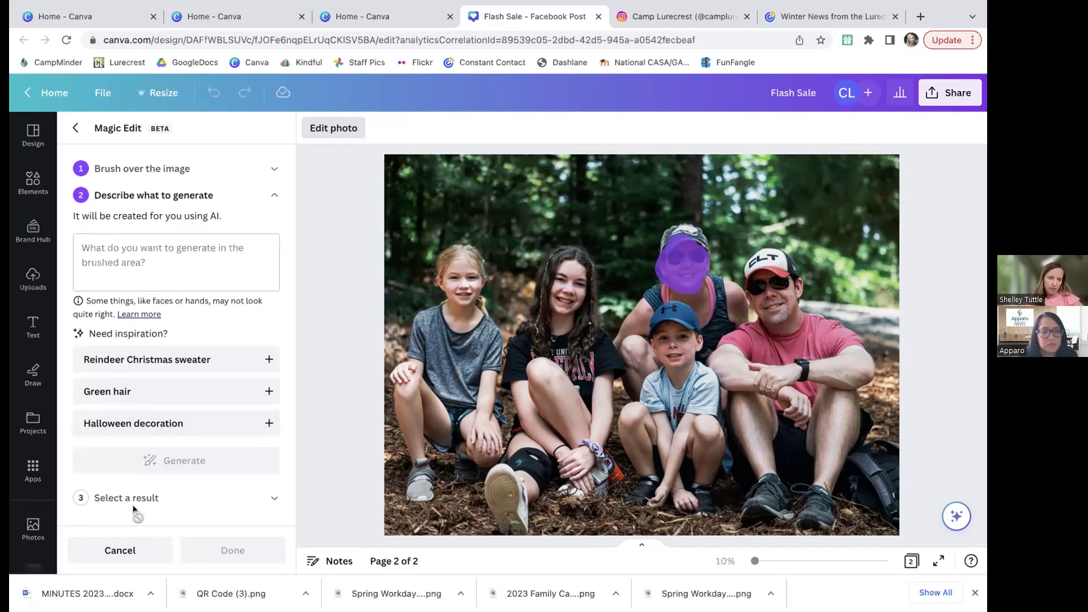
{"action": "left_click", "coordinate": [72, 129]}
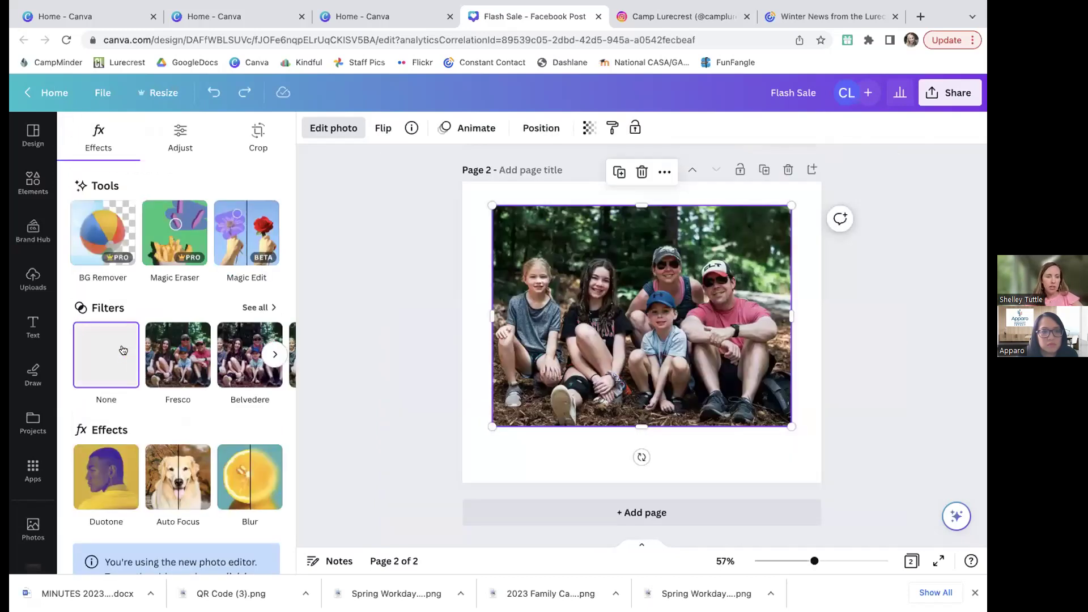
Keep the whole image as the adjustment area and set the family photo's brightness to 45.
{"action": "scroll", "coordinate": [122, 350], "scroll_direction": "down", "scroll_amount": 1}
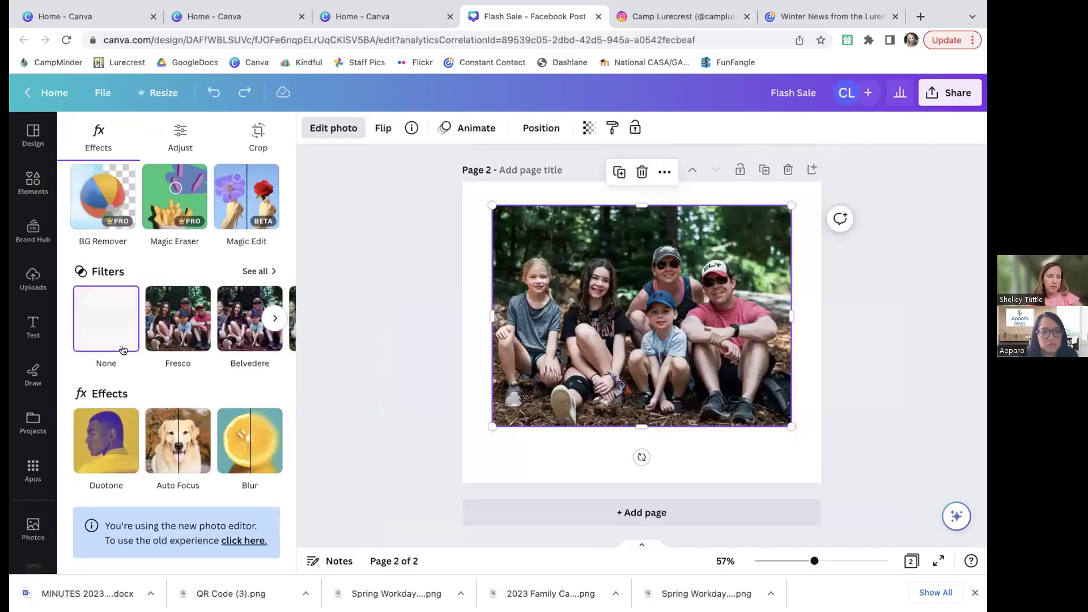
{"action": "scroll", "coordinate": [127, 347], "scroll_direction": "up", "scroll_amount": 1}
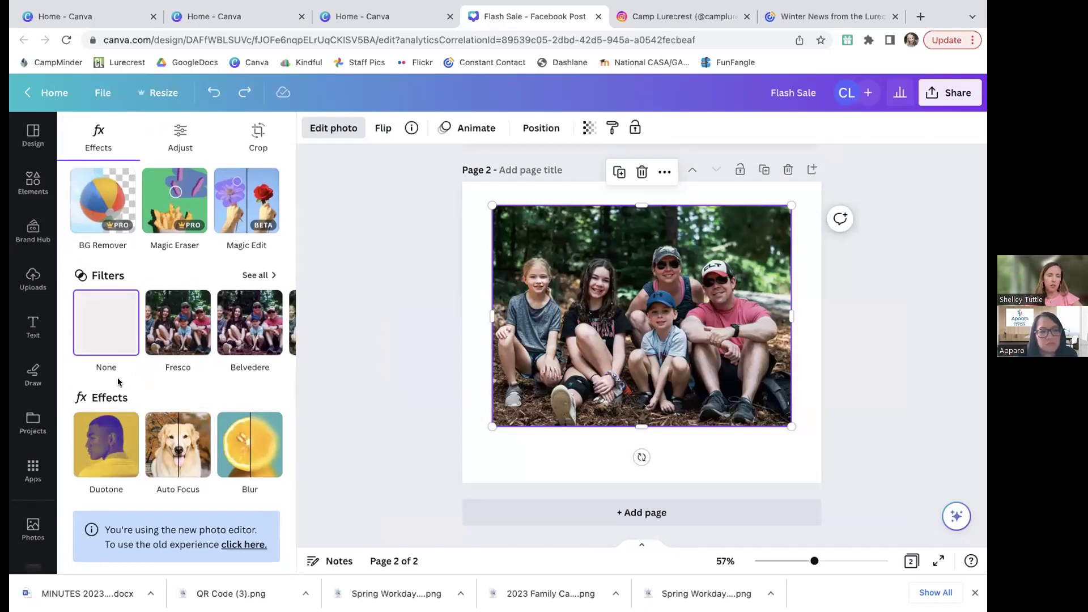
{"action": "left_click", "coordinate": [176, 130]}
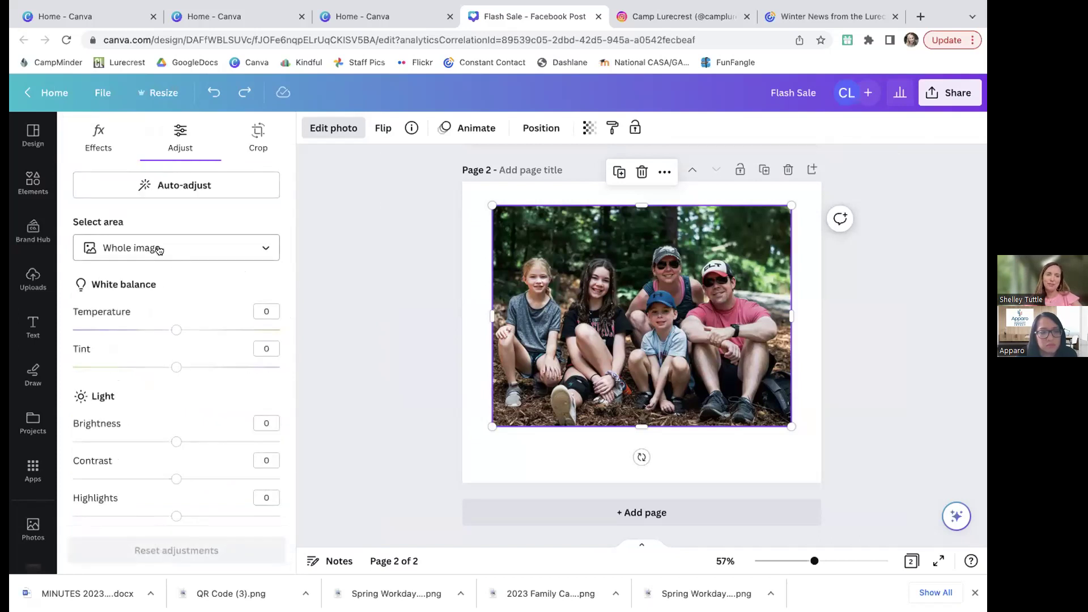
{"action": "left_click", "coordinate": [159, 250]}
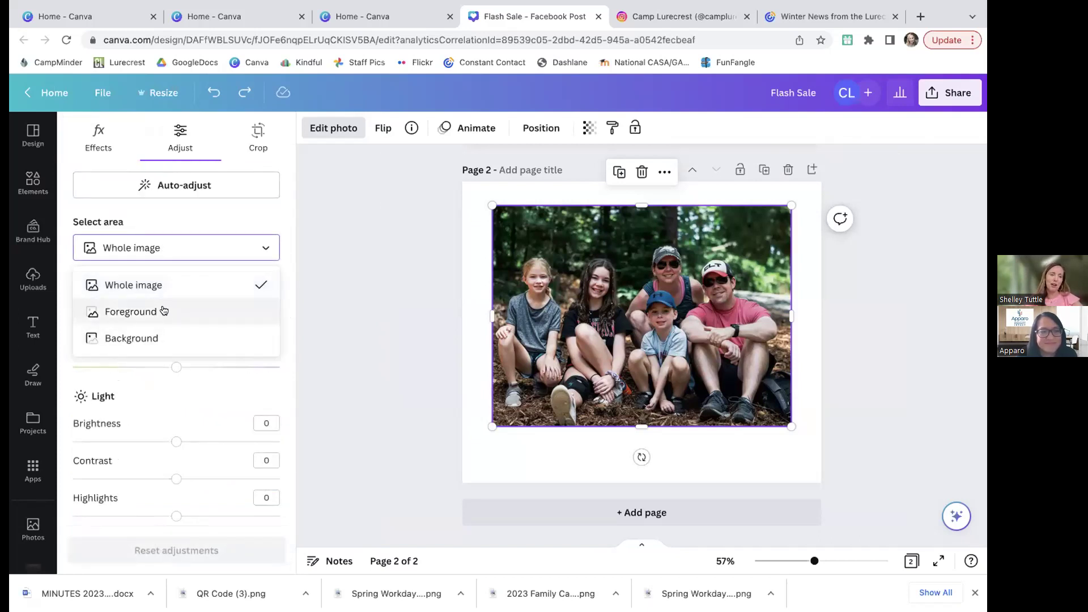
{"action": "left_click", "coordinate": [152, 222]}
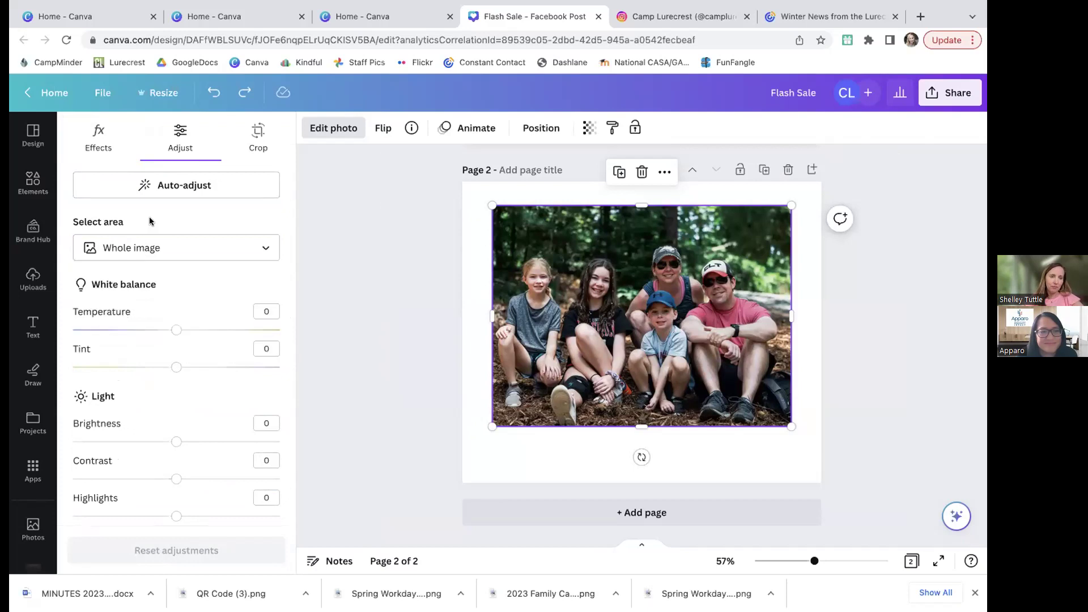
{"action": "left_click", "coordinate": [152, 251]}
{"action": "left_click", "coordinate": [166, 254]}
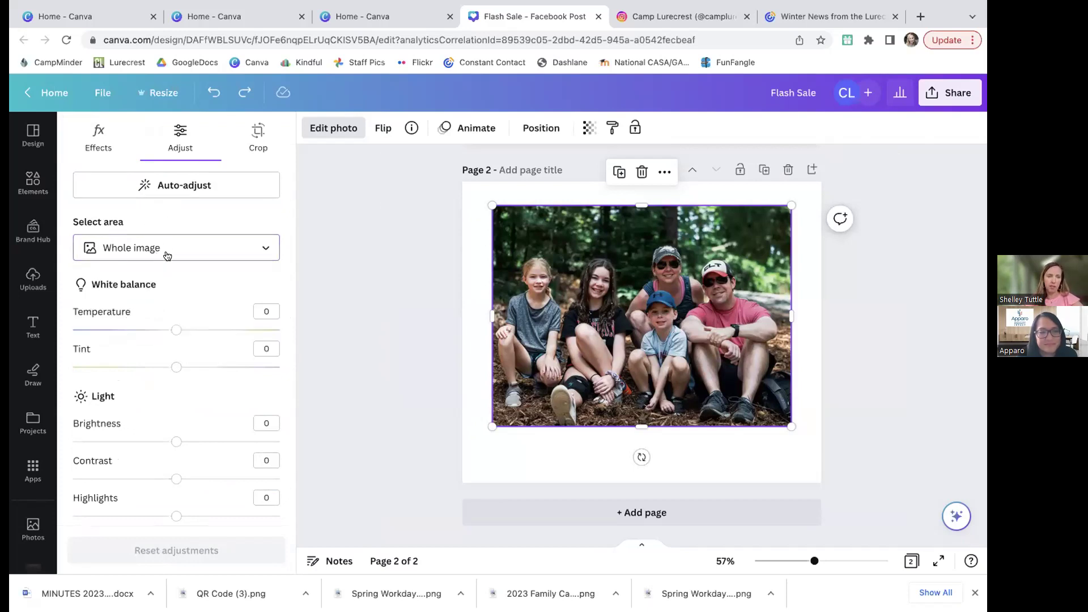
{"action": "left_click_drag", "start_coordinate": [177, 442], "coordinate": [188, 441]}
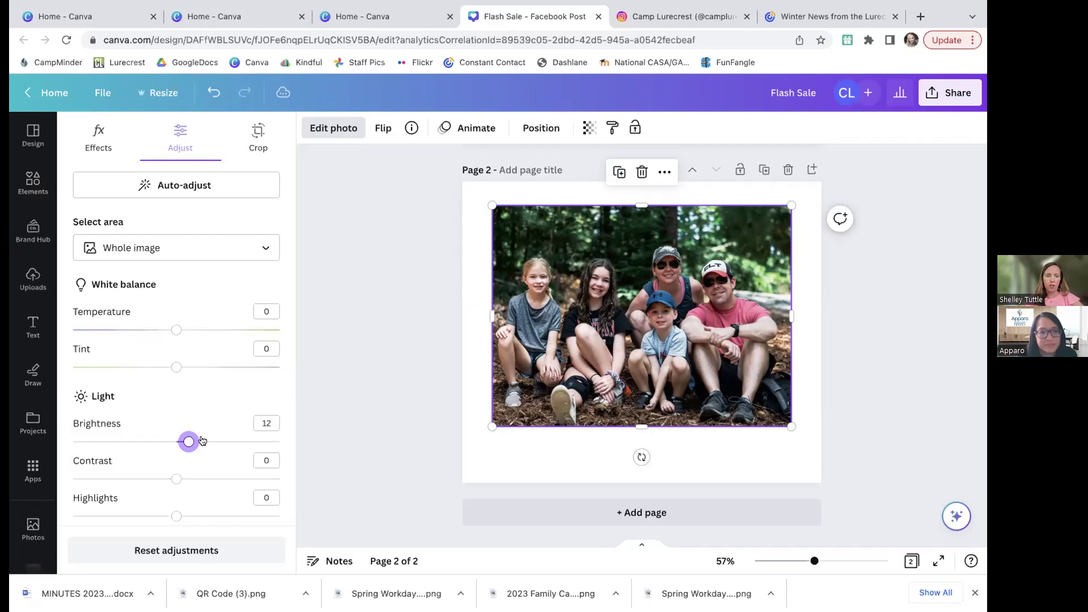
{"action": "left_click", "coordinate": [221, 441]}
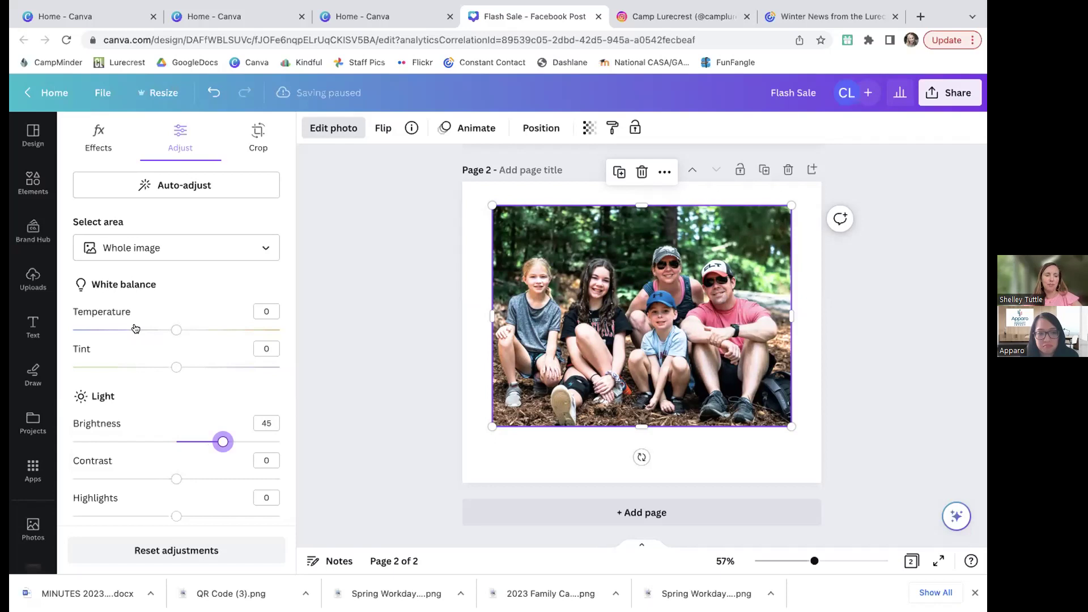
Look through the remaining light, color and texture adjustments and the choices for the adjustment area.
{"action": "scroll", "coordinate": [135, 329], "scroll_direction": "down", "scroll_amount": 5}
{"action": "scroll", "coordinate": [134, 327], "scroll_direction": "down", "scroll_amount": 2}
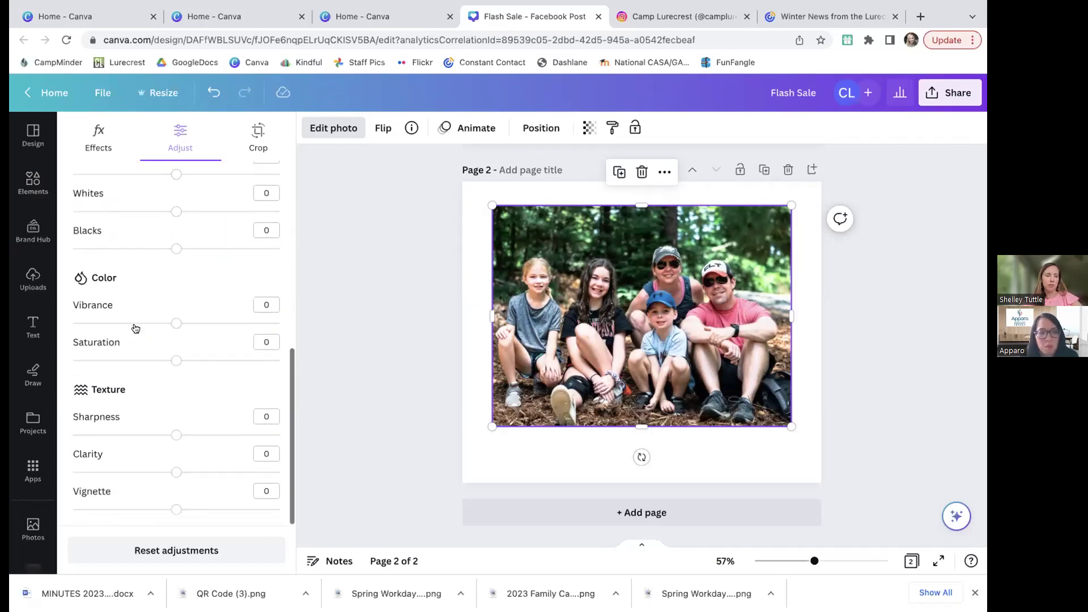
{"action": "scroll", "coordinate": [134, 328], "scroll_direction": "up", "scroll_amount": 5}
{"action": "scroll", "coordinate": [134, 327], "scroll_direction": "up", "scroll_amount": 3}
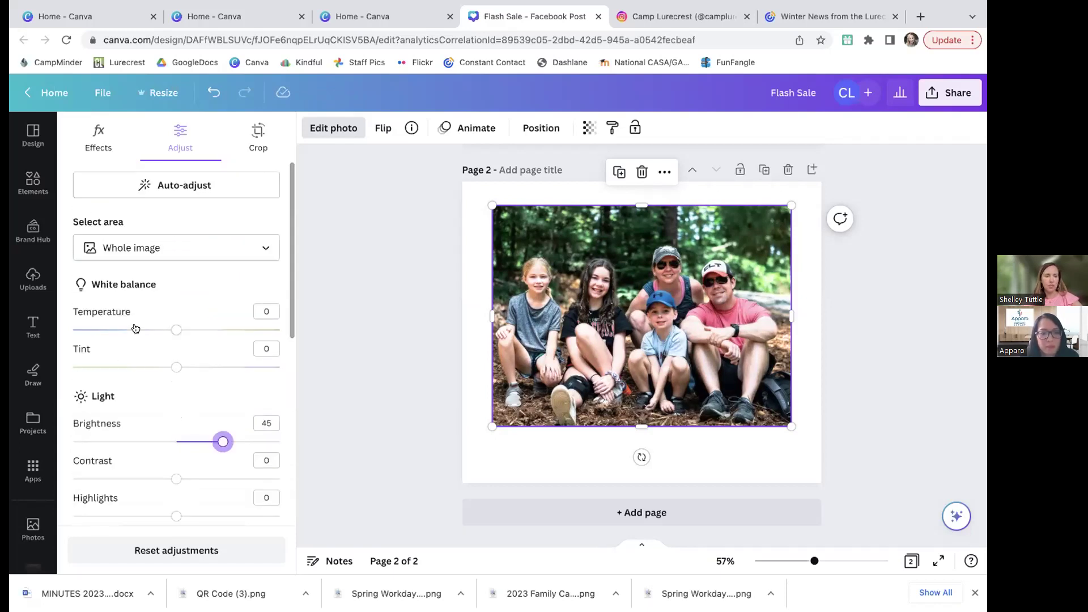
{"action": "left_click", "coordinate": [190, 252]}
{"action": "left_click", "coordinate": [194, 225]}
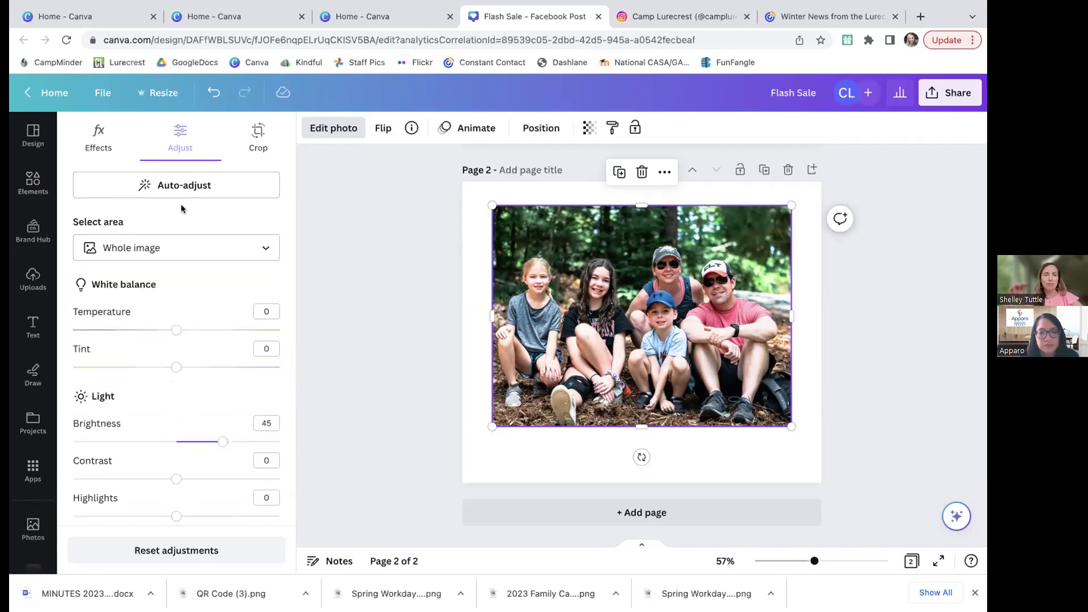
Check the crop aspect ratio and rotation options, and return to the photo's filters and effects.
{"action": "left_click", "coordinate": [257, 139]}
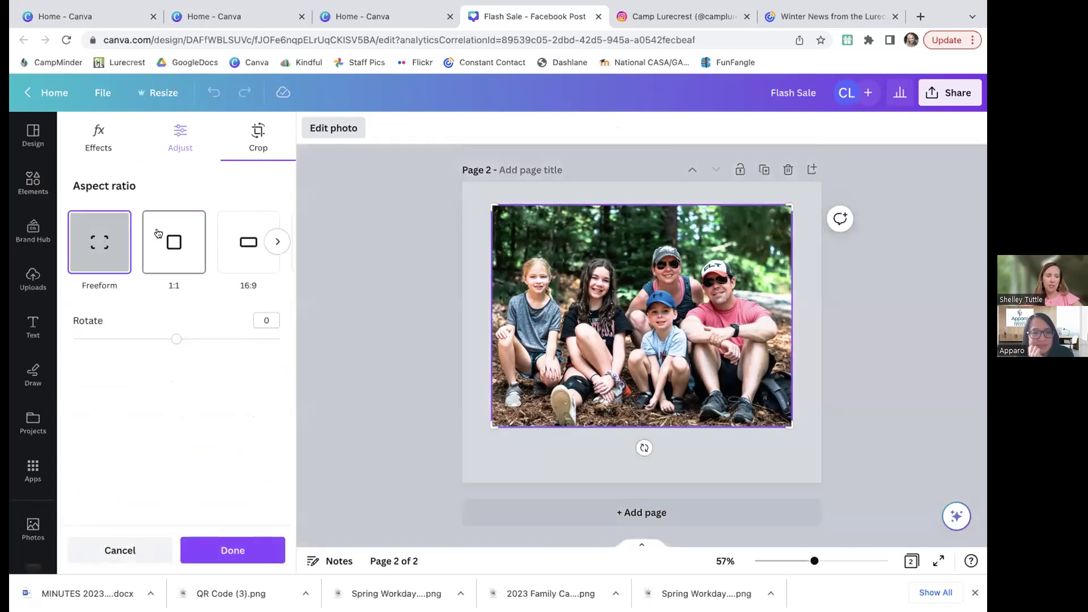
{"action": "left_click", "coordinate": [98, 149]}
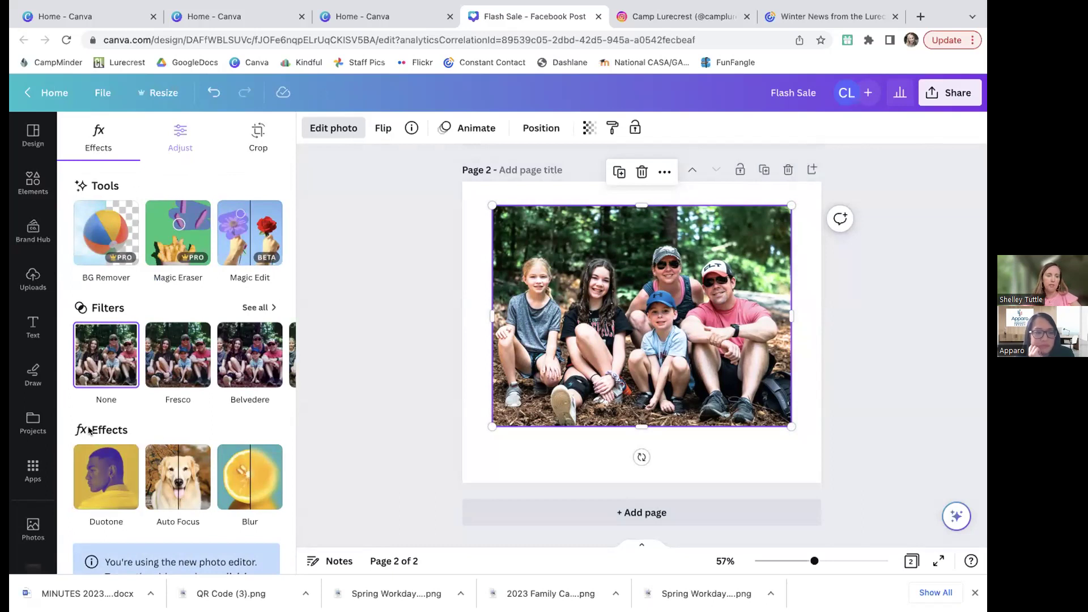
{"action": "scroll", "coordinate": [85, 448], "scroll_direction": "down", "scroll_amount": 2}
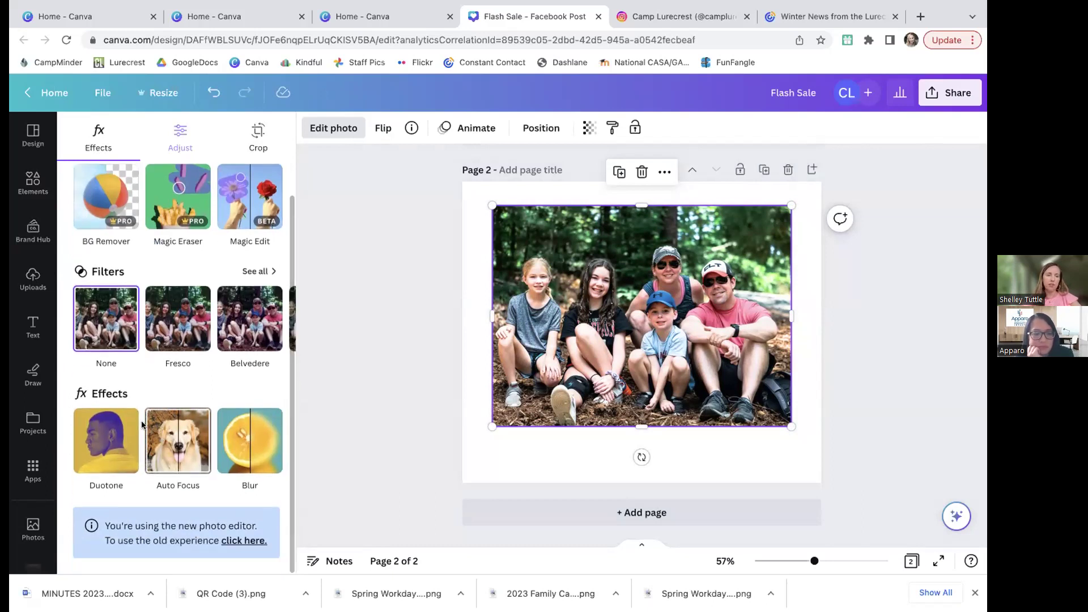
Apply the Coral duotone effect to the family photo.
{"action": "left_click", "coordinate": [108, 458]}
{"action": "scroll", "coordinate": [188, 519], "scroll_direction": "down", "scroll_amount": 3}
{"action": "left_click", "coordinate": [253, 511]}
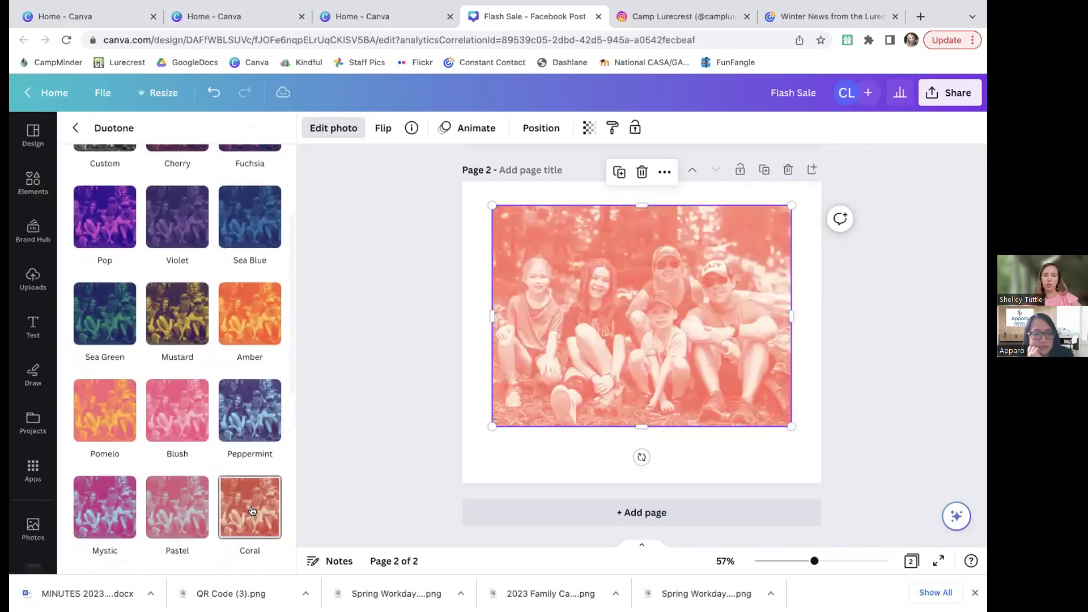
{"action": "left_click", "coordinate": [247, 508]}
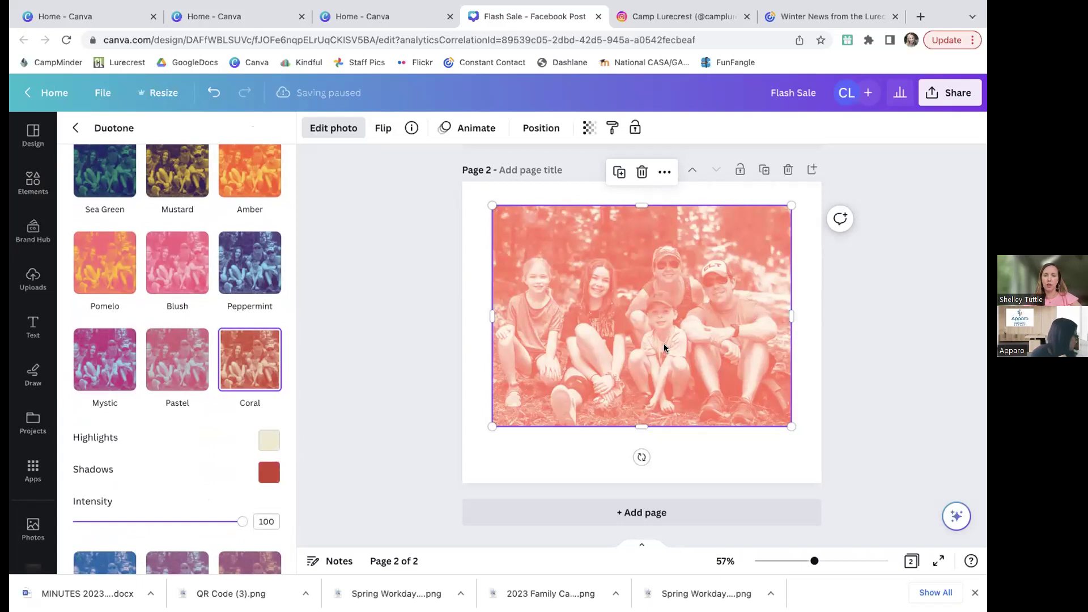
Change the Coral duotone's shadows color to the muted gray-brown #928584.
{"action": "scroll", "coordinate": [212, 391], "scroll_direction": "down", "scroll_amount": 2}
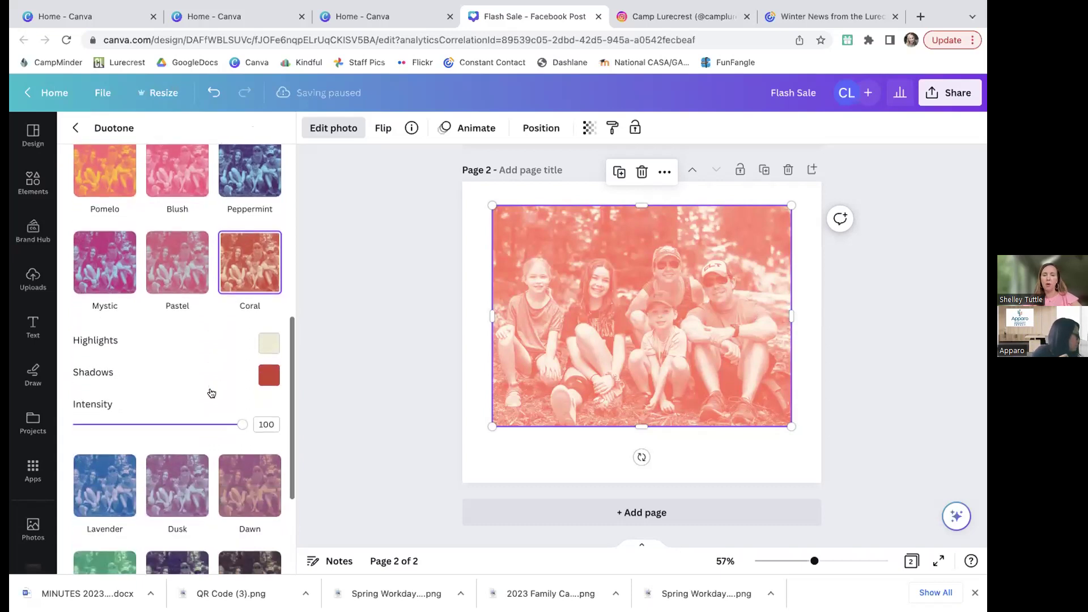
{"action": "left_click", "coordinate": [264, 375]}
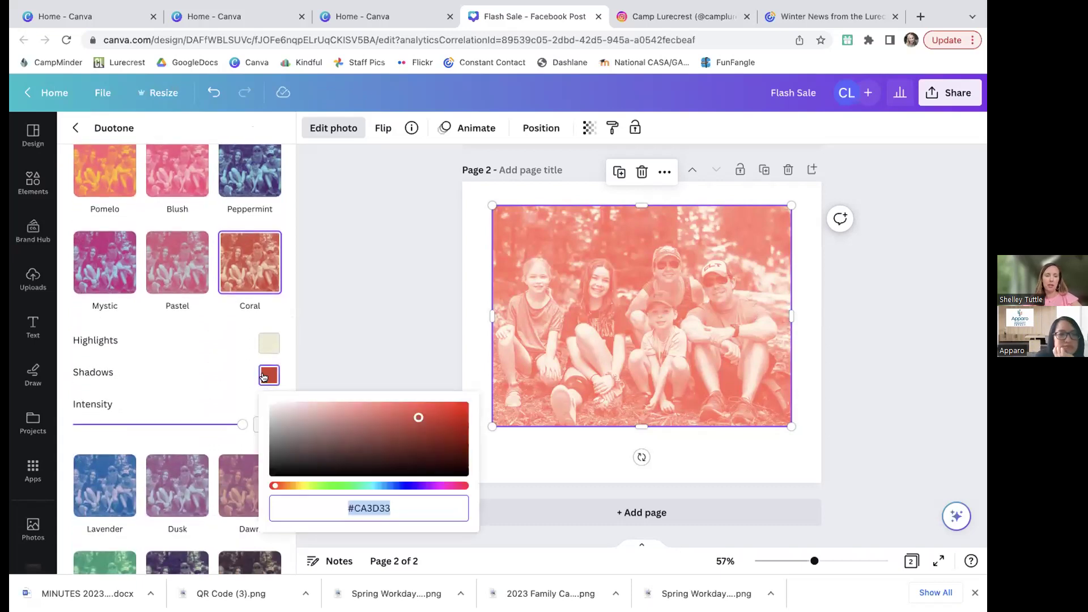
{"action": "left_click", "coordinate": [373, 419]}
{"action": "left_click", "coordinate": [347, 419]}
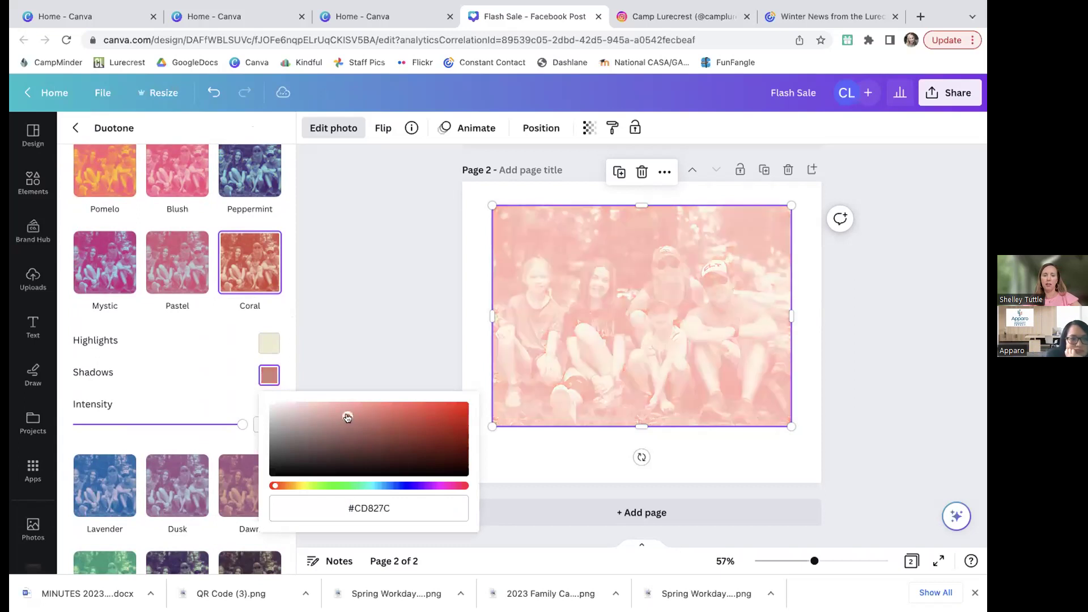
{"action": "left_click", "coordinate": [287, 435]}
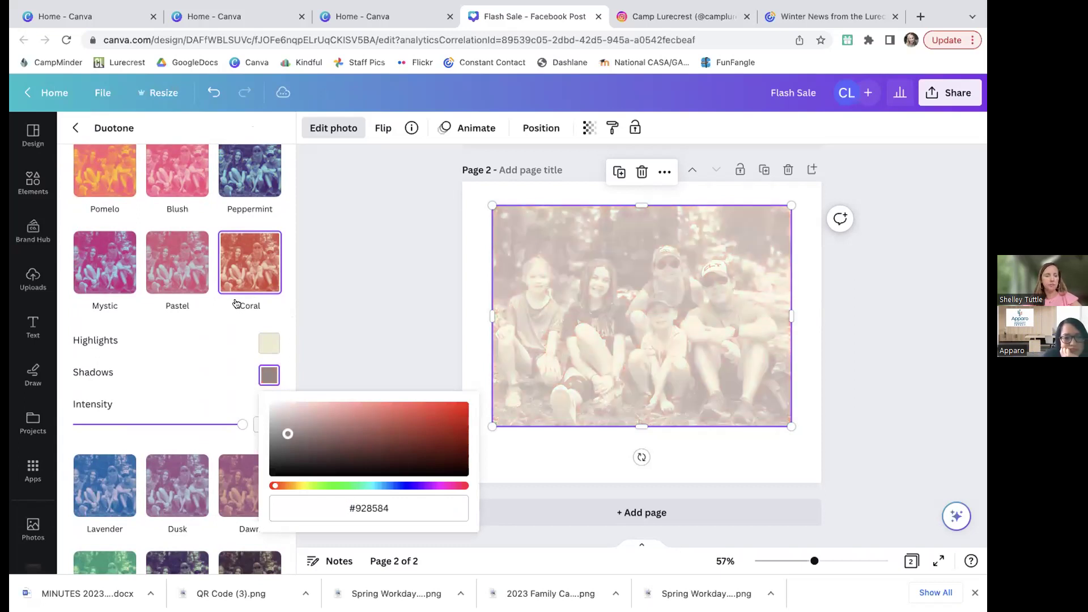
{"action": "left_click", "coordinate": [284, 312]}
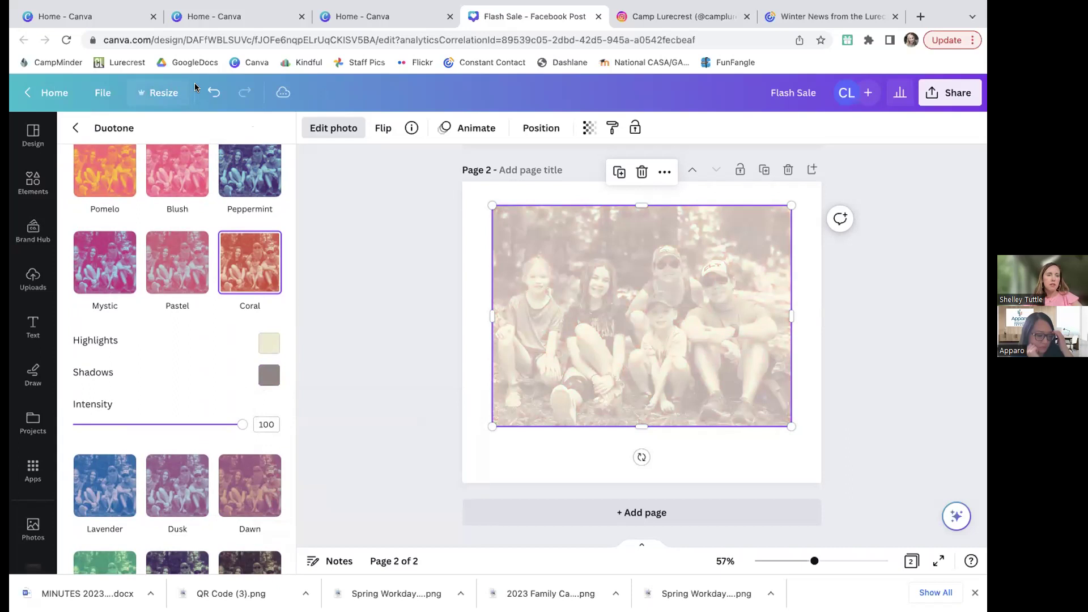
Undo the shadow color changes and the Coral duotone on the family photo.
{"action": "left_click", "coordinate": [213, 93]}
{"action": "left_click", "coordinate": [205, 95]}
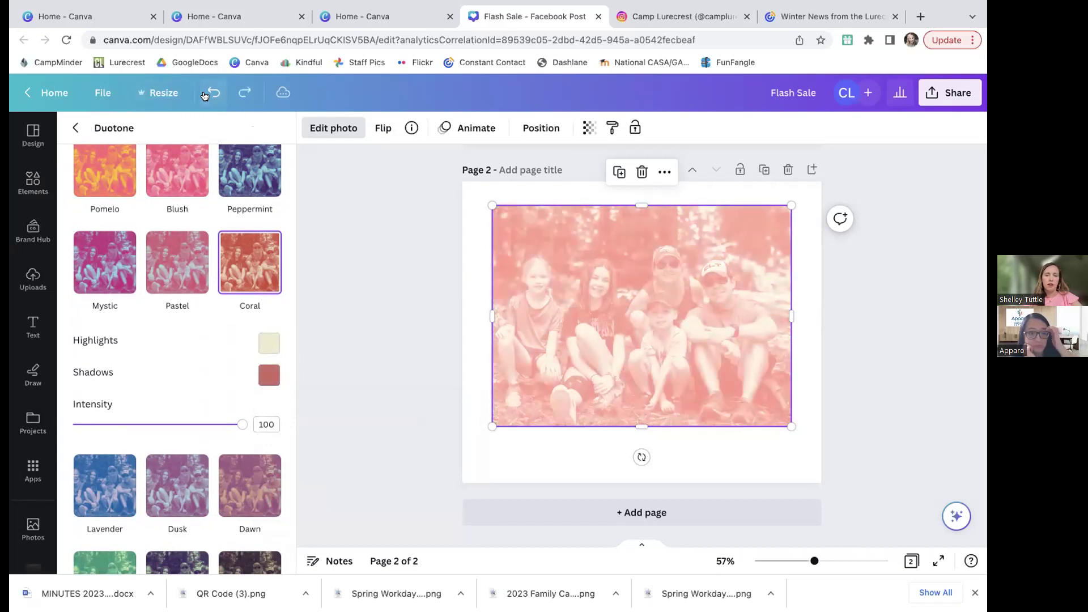
{"action": "left_click", "coordinate": [205, 96]}
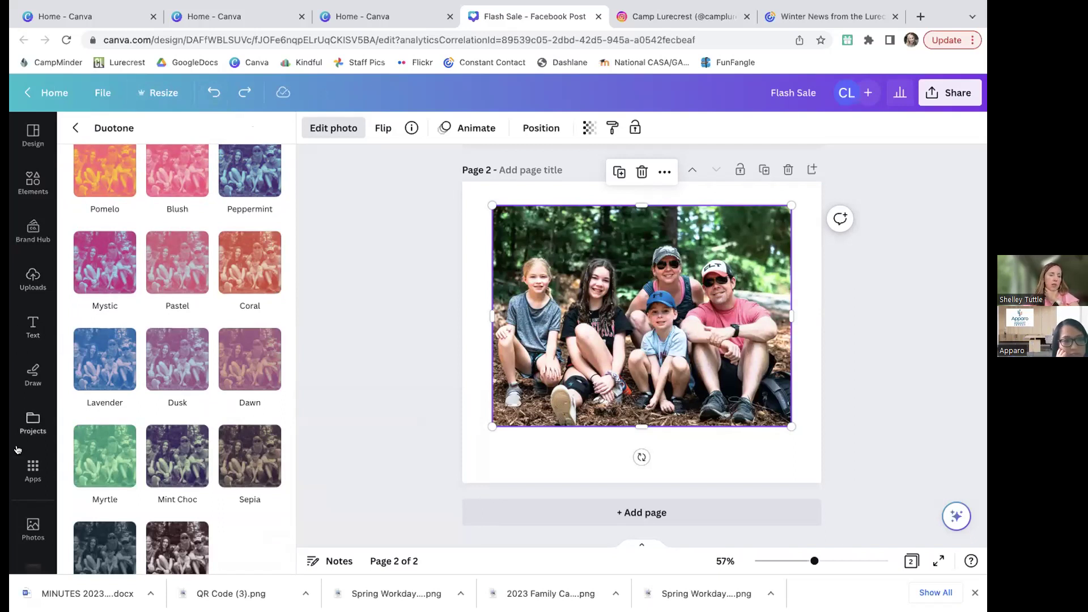
Add a title text box in the Camp Lurecrest Brand style below the family photo.
{"action": "left_click", "coordinate": [33, 326]}
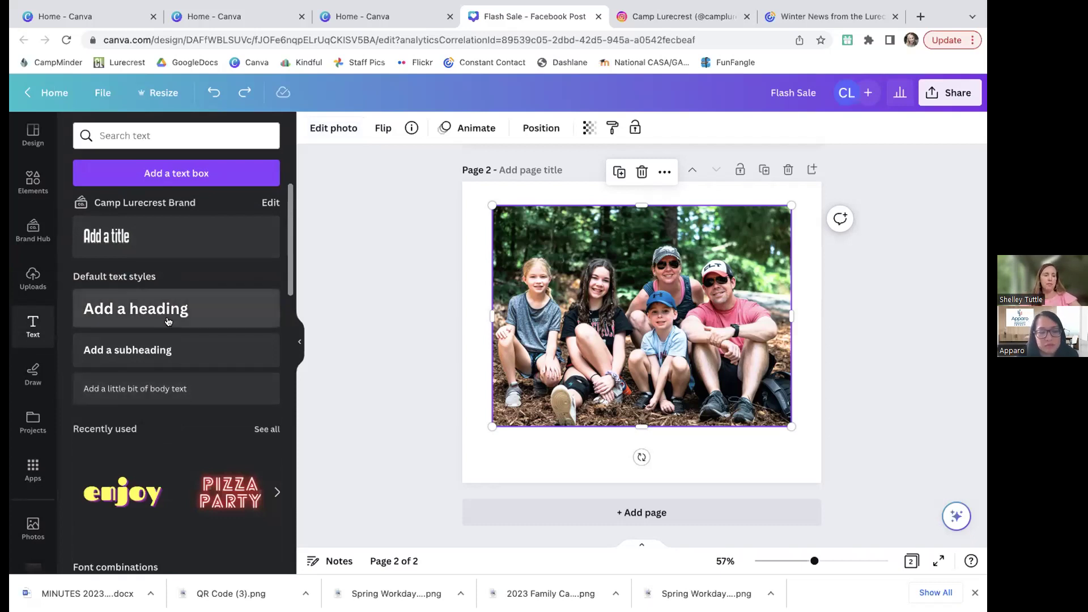
{"action": "scroll", "coordinate": [168, 322], "scroll_direction": "down", "scroll_amount": 4}
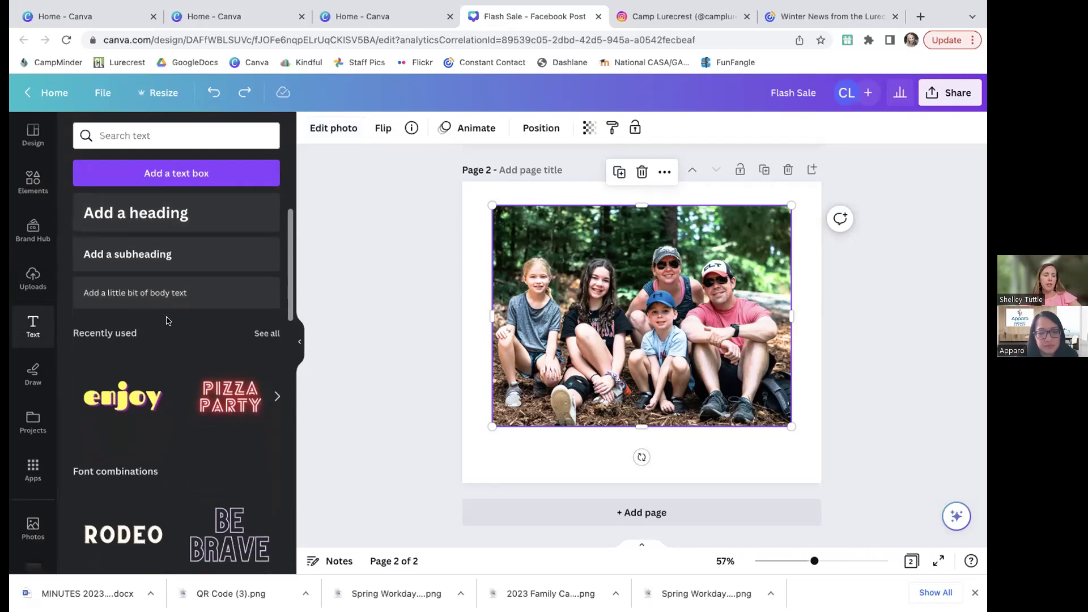
{"action": "scroll", "coordinate": [168, 322], "scroll_direction": "up", "scroll_amount": 4}
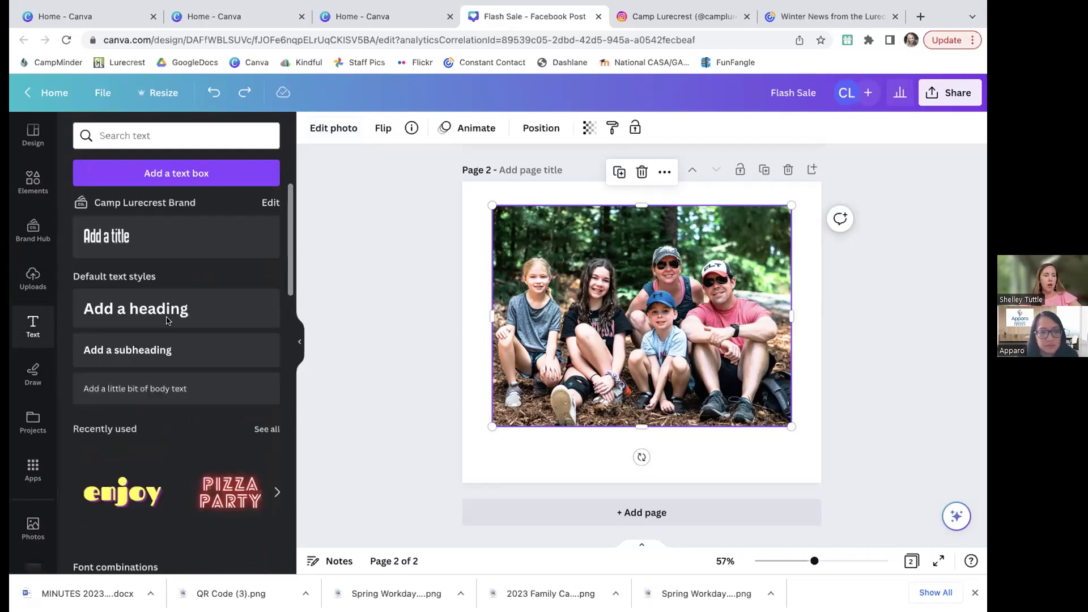
{"action": "left_click", "coordinate": [106, 235]}
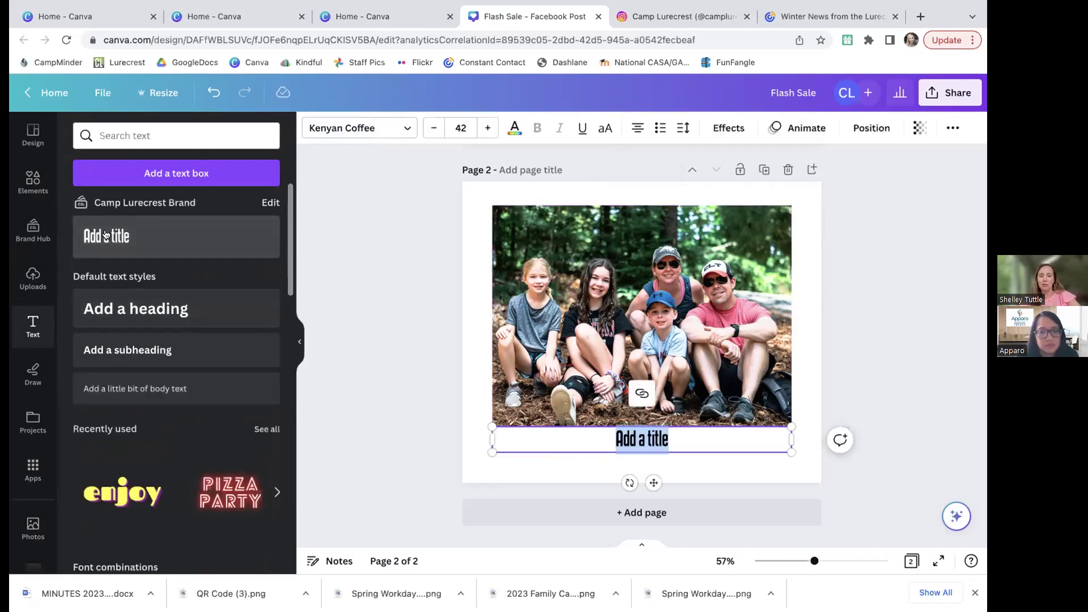
{"action": "left_click", "coordinate": [677, 459]}
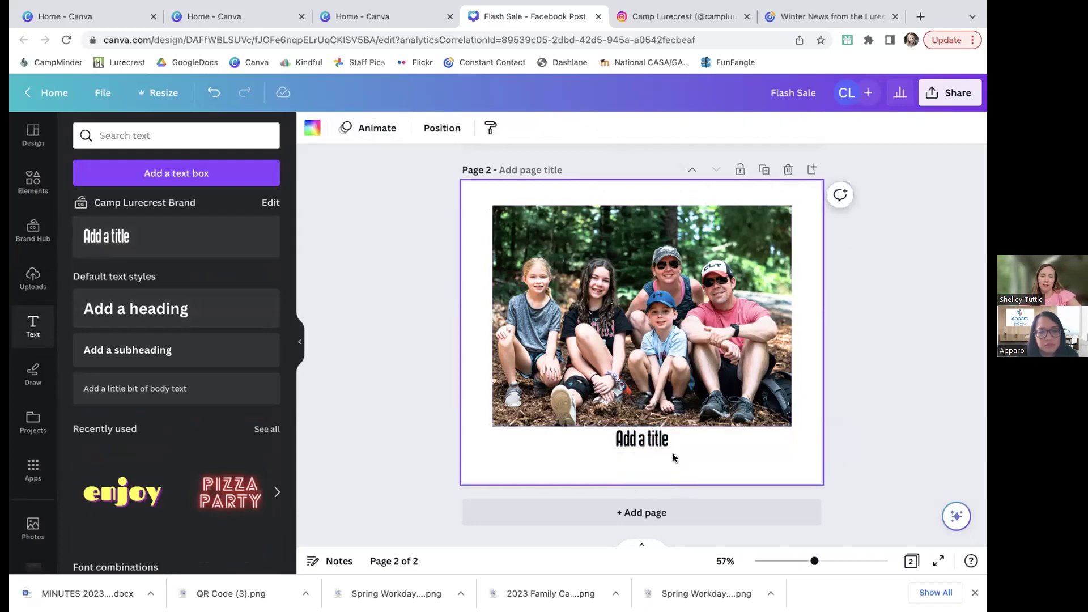
{"action": "left_click", "coordinate": [667, 450]}
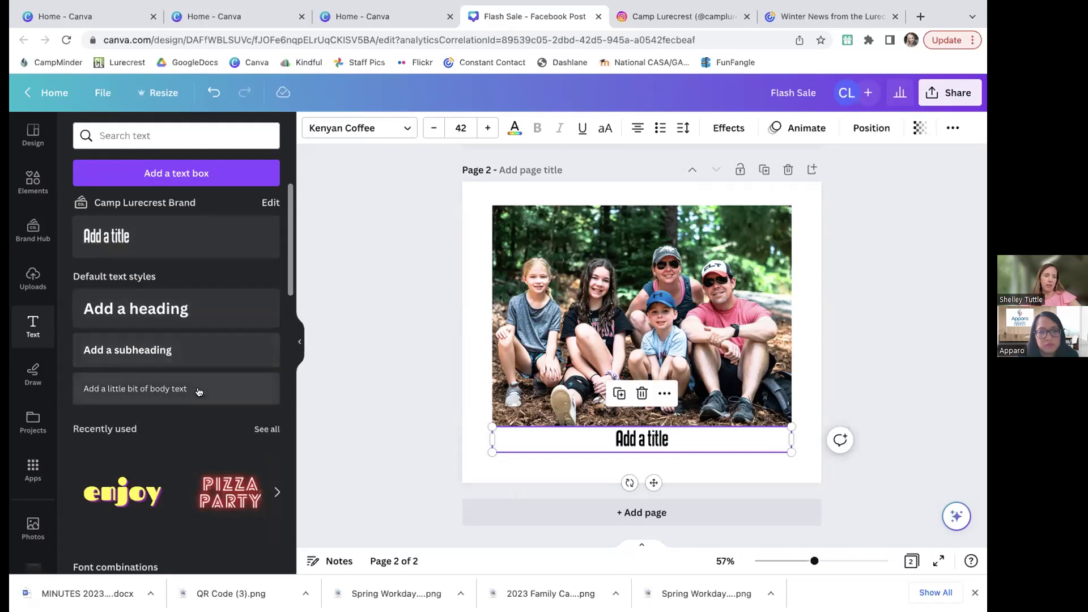
Add the pink GLOW font combination over the family photo and change its wording to FUN.
{"action": "scroll", "coordinate": [182, 404], "scroll_direction": "down", "scroll_amount": 10}
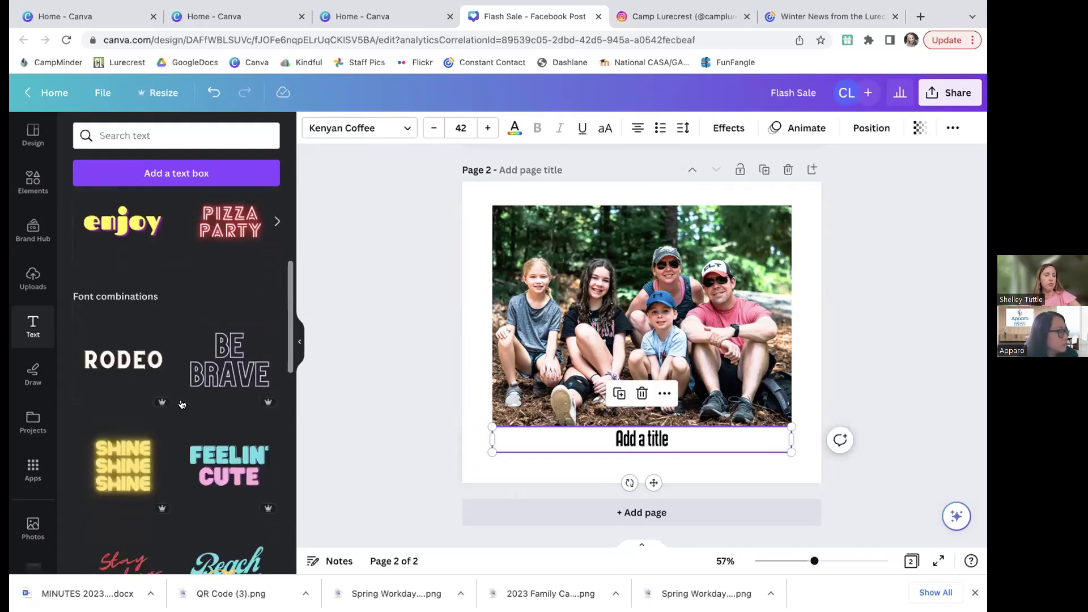
{"action": "scroll", "coordinate": [182, 404], "scroll_direction": "down", "scroll_amount": 5}
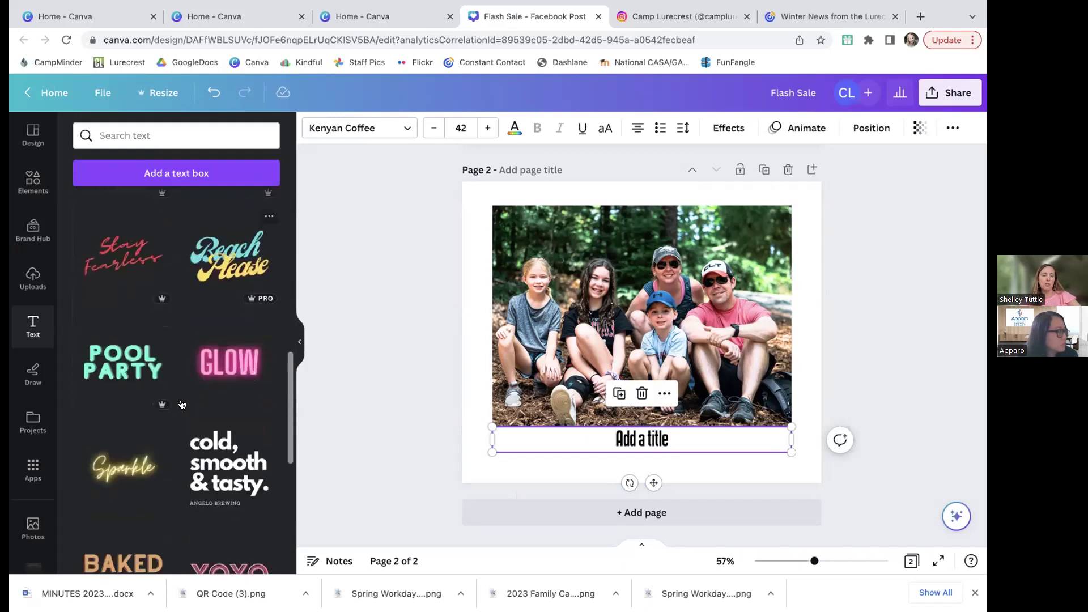
{"action": "scroll", "coordinate": [182, 404], "scroll_direction": "down", "scroll_amount": 1}
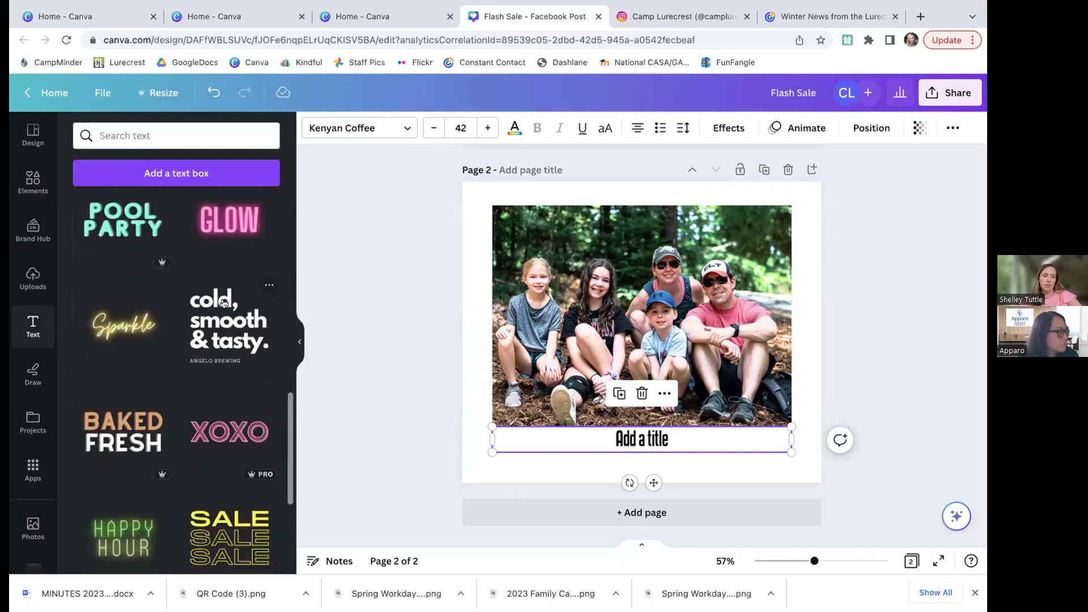
{"action": "left_click", "coordinate": [247, 218]}
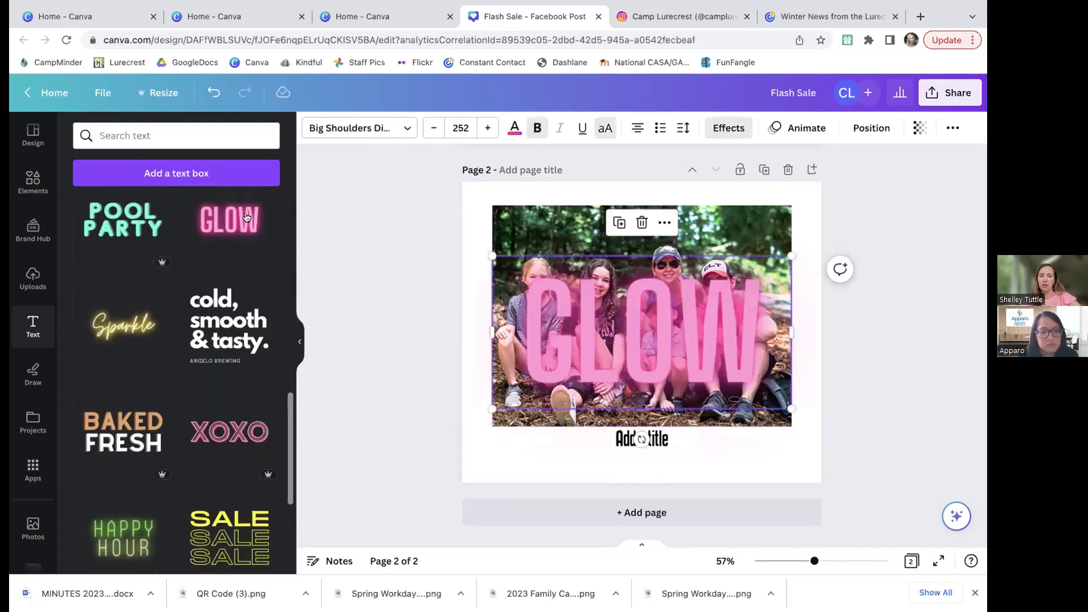
{"action": "double_click", "coordinate": [608, 335]}
{"action": "type", "text": "FUN"}
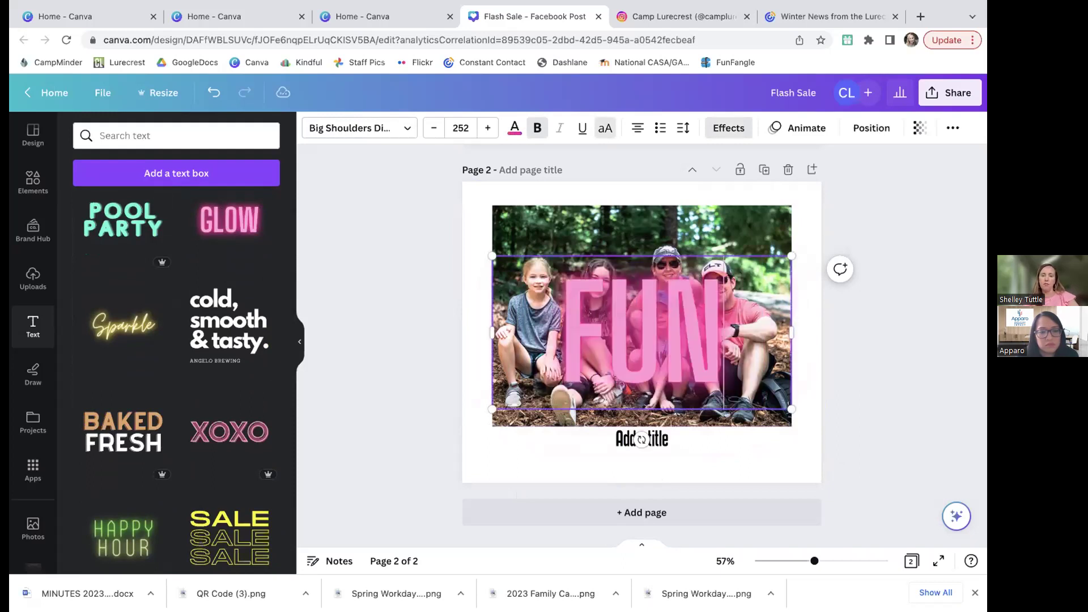
{"action": "left_click", "coordinate": [985, 324]}
Increase the transparency of the pink FUN text so the family photo shows through it.
{"action": "left_click", "coordinate": [715, 343]}
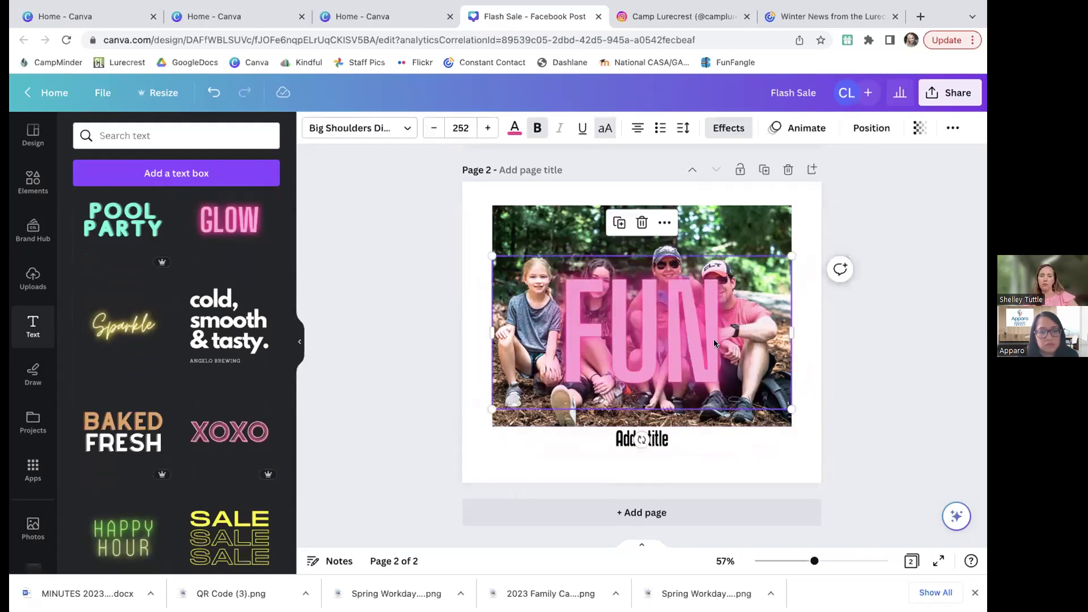
{"action": "left_click_drag", "start_coordinate": [714, 340], "coordinate": [712, 340]}
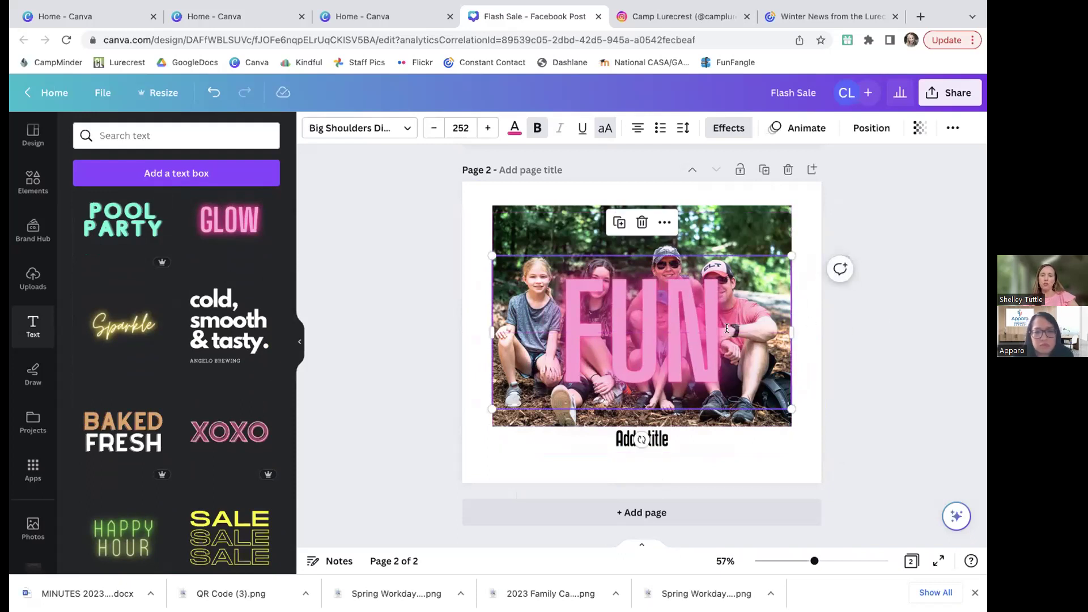
{"action": "key", "text": "Escape"}
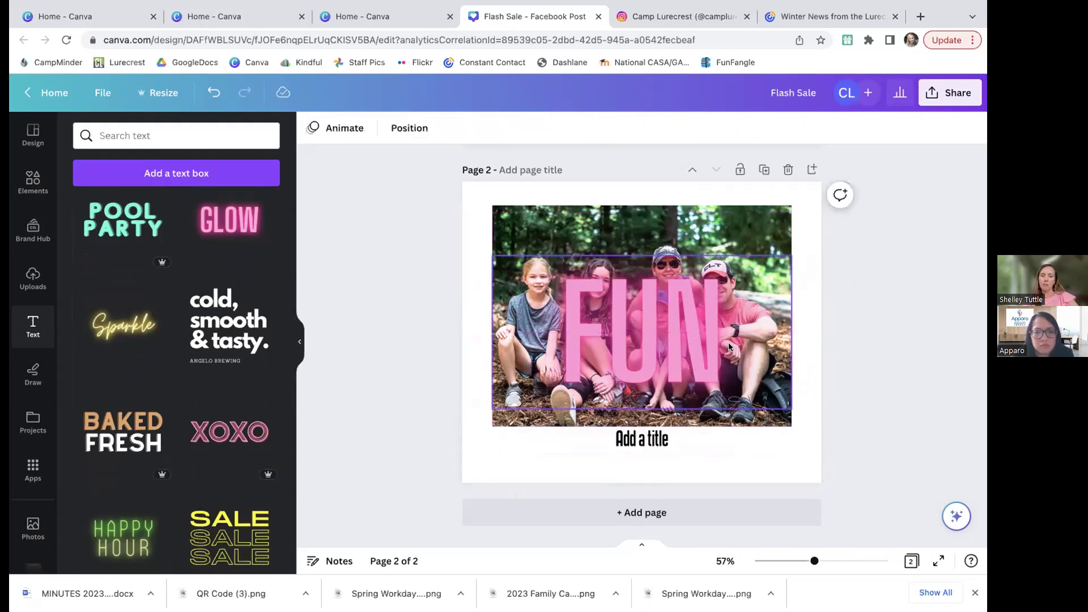
{"action": "left_click", "coordinate": [729, 347]}
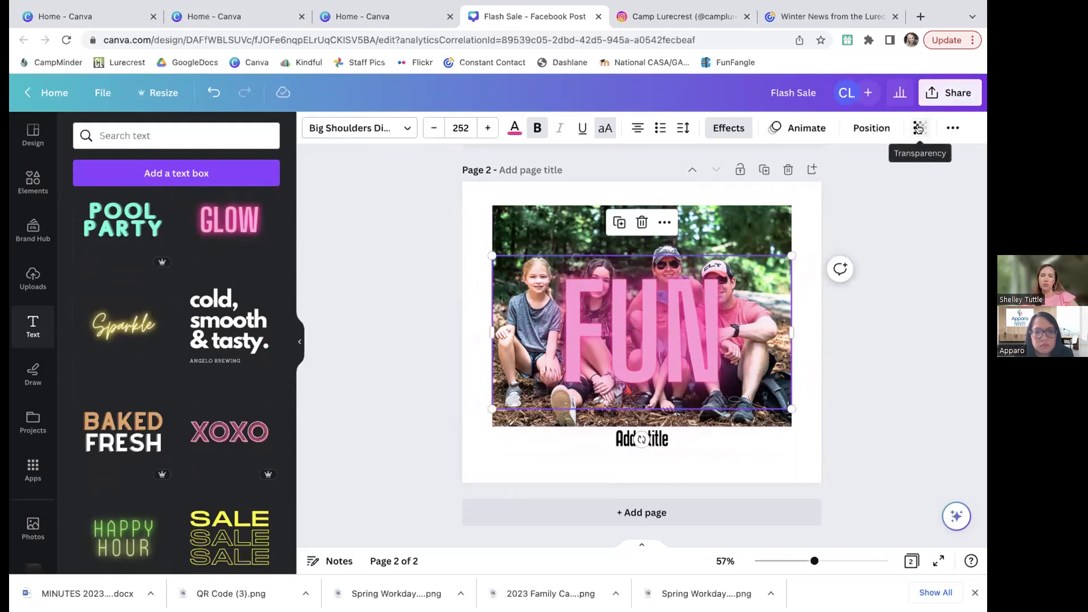
{"action": "left_click", "coordinate": [919, 129]}
{"action": "left_click_drag", "start_coordinate": [917, 179], "coordinate": [884, 183]}
{"action": "left_click", "coordinate": [985, 337]}
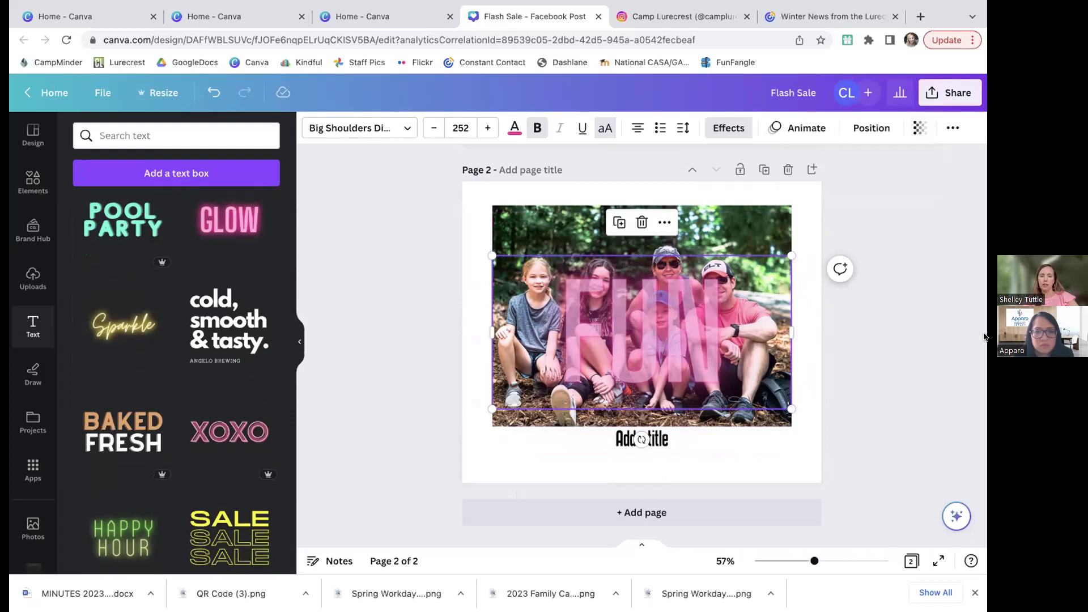
Move the FUN text over the photo's upper-left corner, and delete it from the page.
{"action": "left_click_drag", "start_coordinate": [661, 330], "coordinate": [569, 242]}
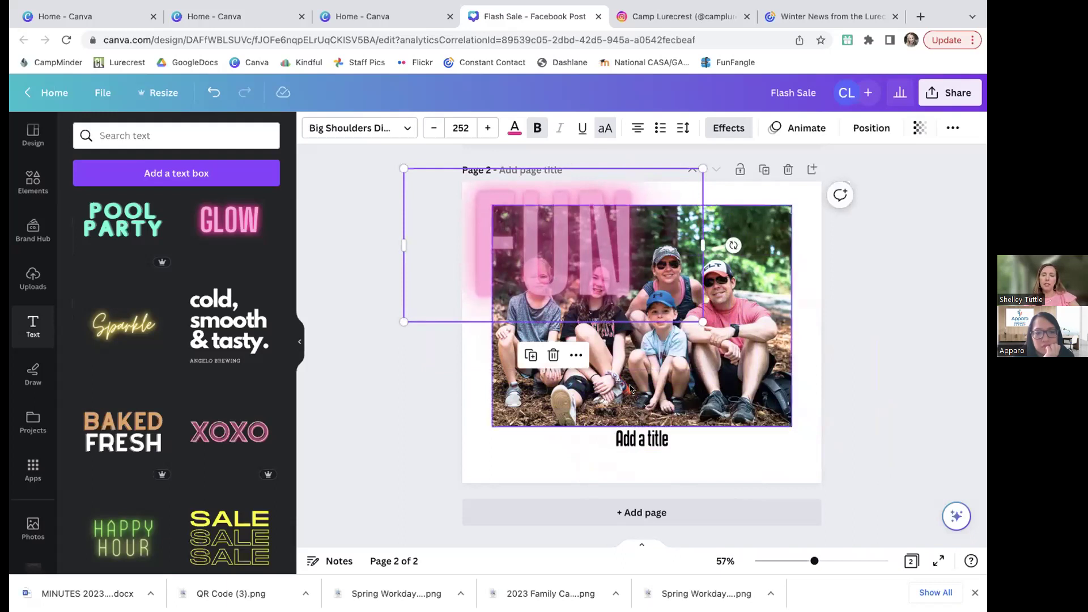
{"action": "left_click", "coordinate": [629, 441]}
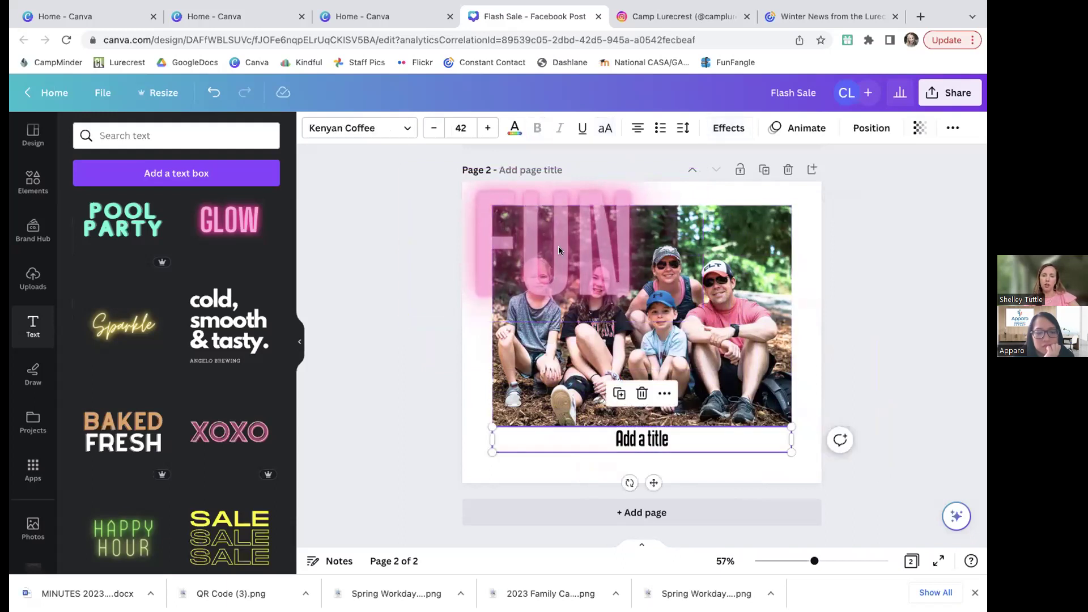
{"action": "left_click", "coordinate": [558, 246]}
{"action": "left_click", "coordinate": [553, 355]}
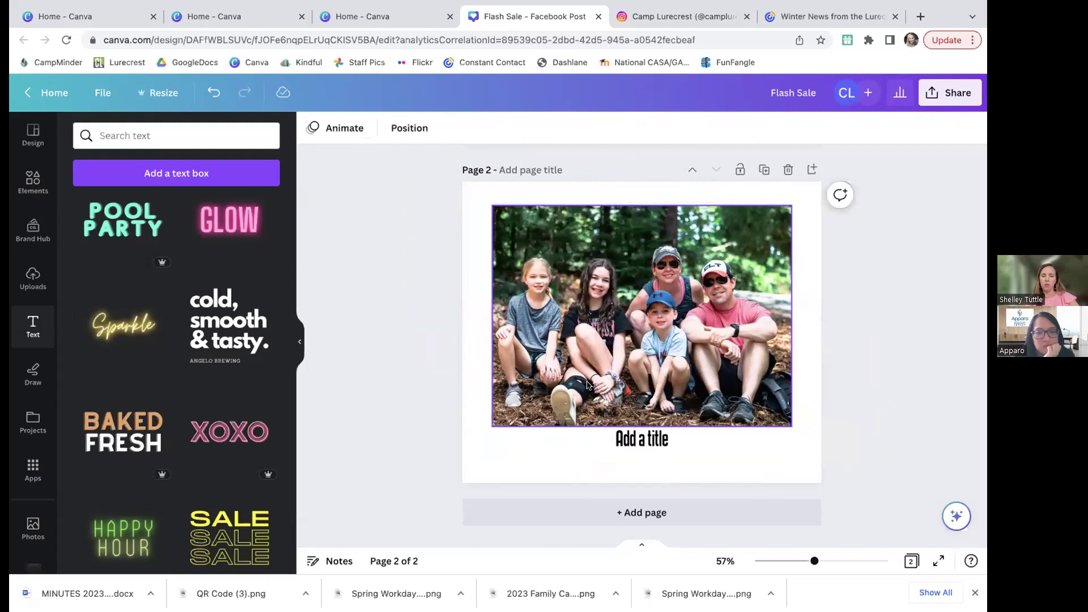
Replace the placeholder title below the photo with "Family Camp".
{"action": "double_click", "coordinate": [628, 436]}
{"action": "type", "text": "Family Camp"}
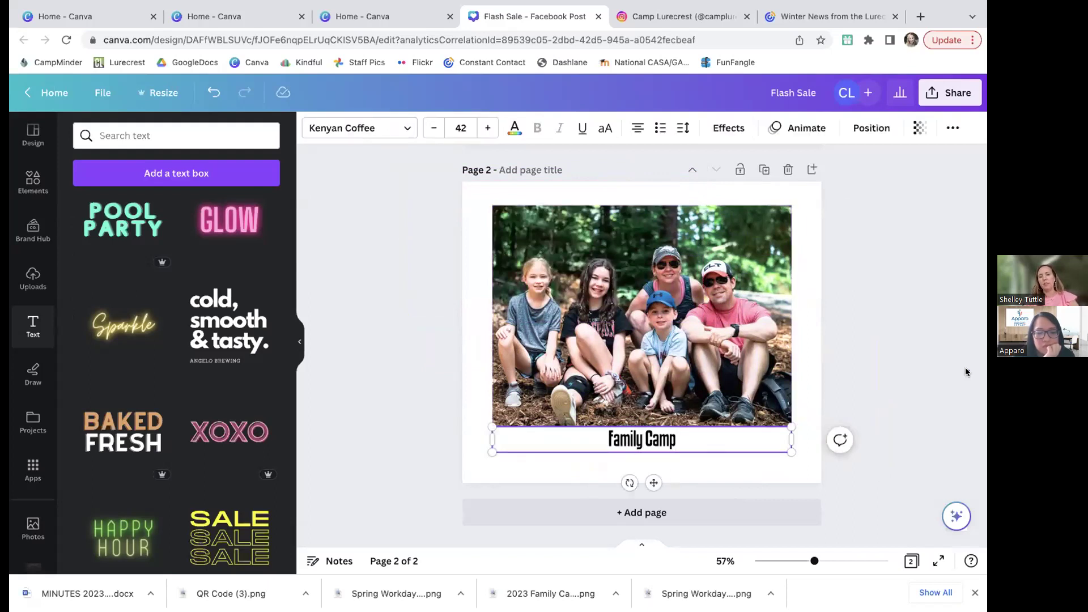
{"action": "left_click", "coordinate": [677, 459]}
Look through the document, recently used, brand, uploaded and popular fonts available for the Family Camp title.
{"action": "left_click", "coordinate": [644, 448]}
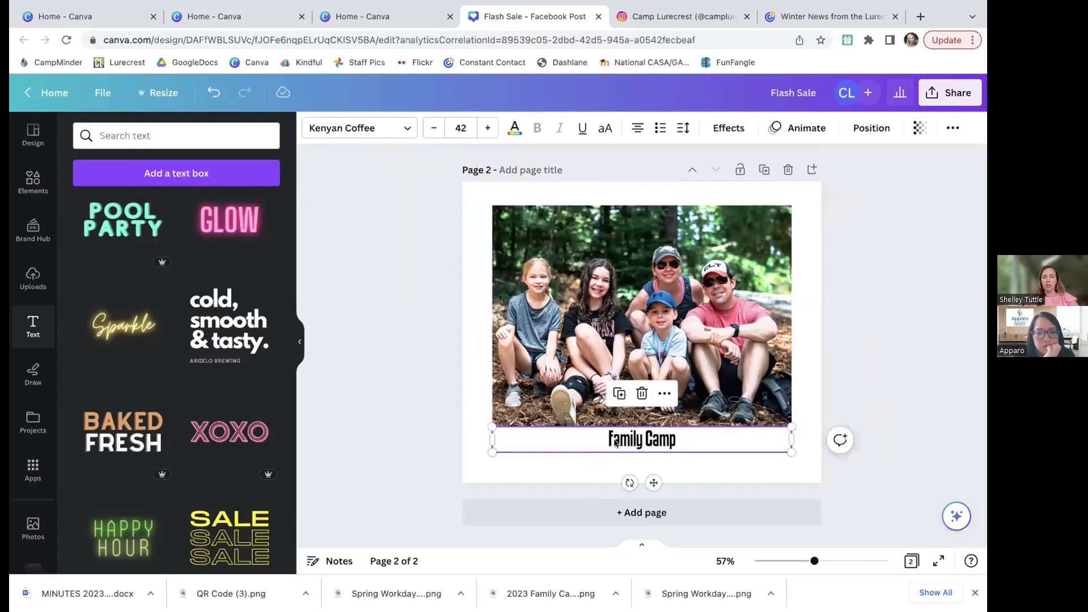
{"action": "left_click", "coordinate": [404, 128]}
{"action": "scroll", "coordinate": [149, 260], "scroll_direction": "down", "scroll_amount": 6}
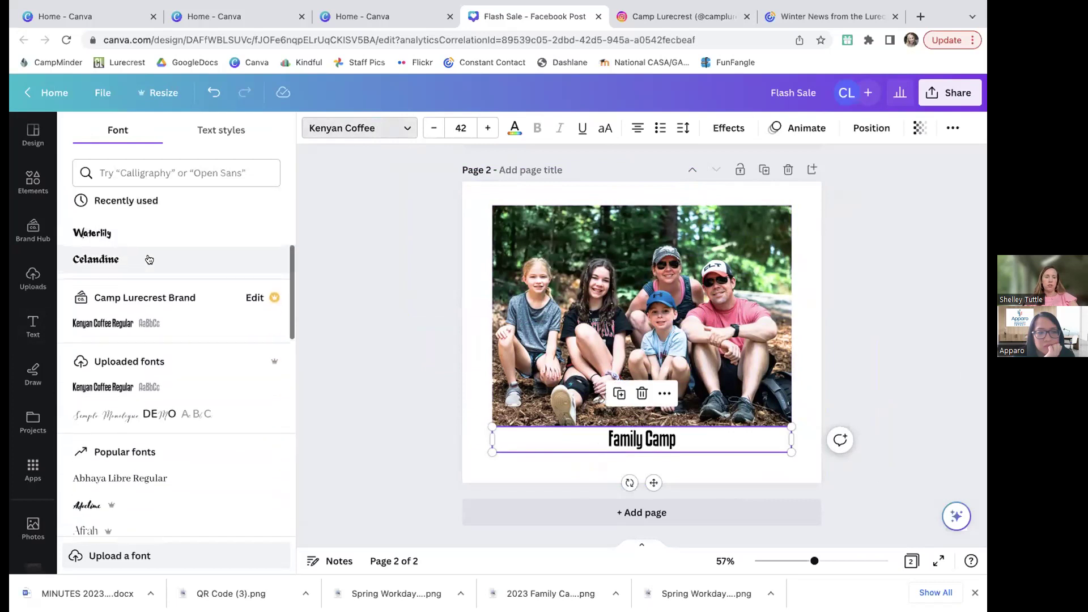
{"action": "scroll", "coordinate": [151, 261], "scroll_direction": "up", "scroll_amount": 2}
{"action": "scroll", "coordinate": [151, 261], "scroll_direction": "up", "scroll_amount": 4}
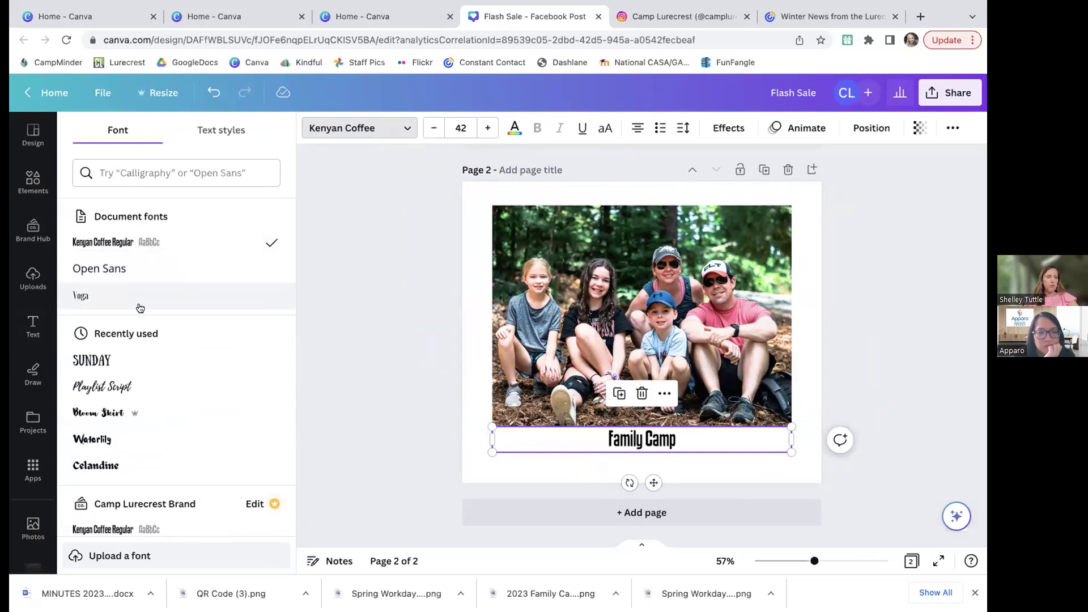
{"action": "scroll", "coordinate": [161, 374], "scroll_direction": "down", "scroll_amount": 2}
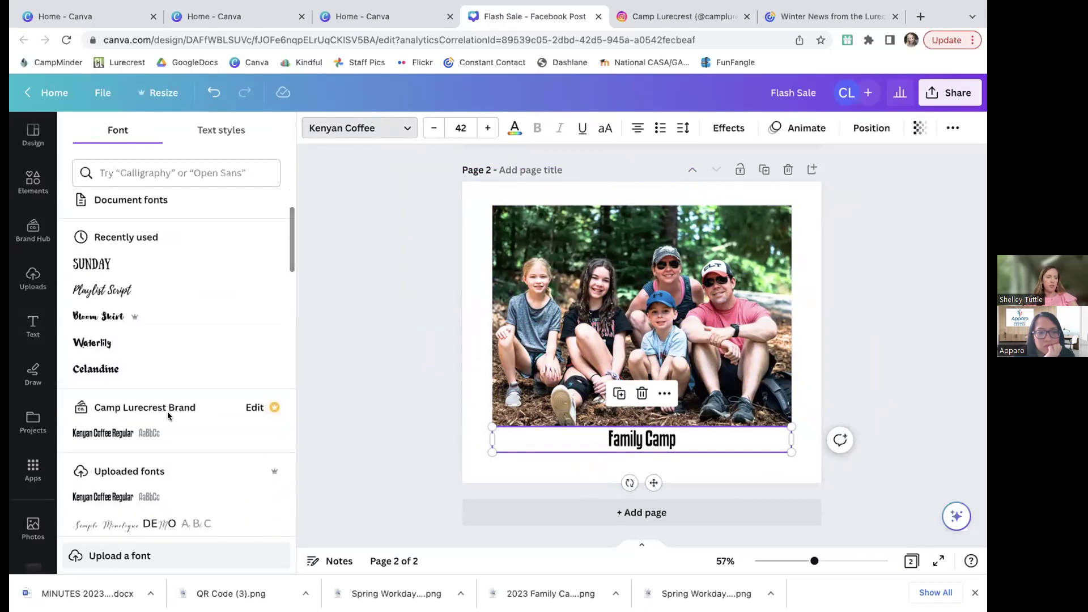
{"action": "scroll", "coordinate": [182, 411], "scroll_direction": "down", "scroll_amount": 3}
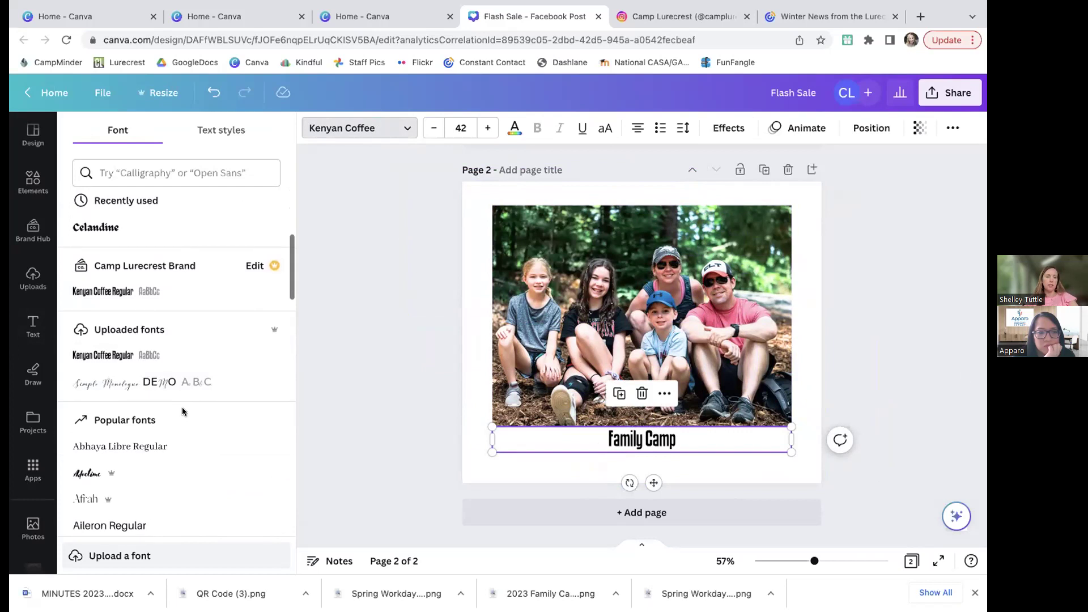
{"action": "scroll", "coordinate": [182, 411], "scroll_direction": "up", "scroll_amount": 5}
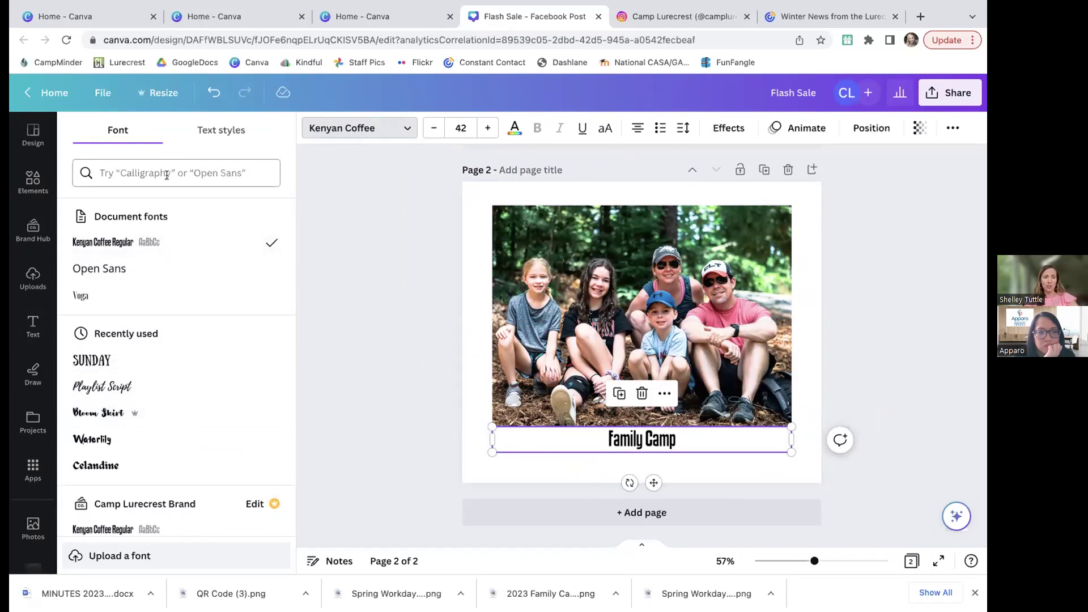
Try the Malibu Ring font from the Calligraphy category on the Family Camp title, and undo the font change.
{"action": "left_click", "coordinate": [227, 129]}
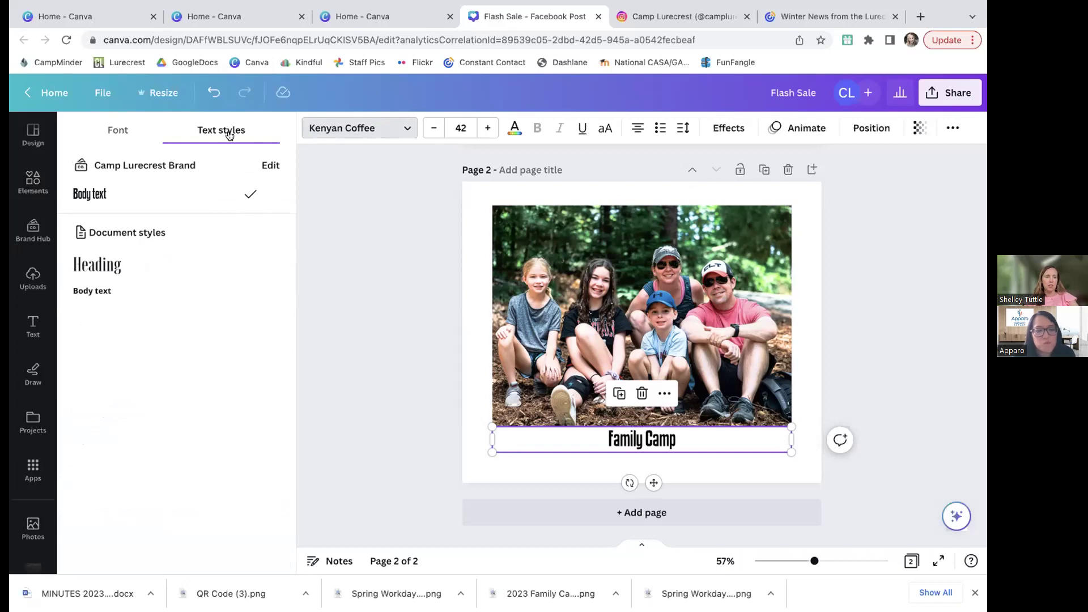
{"action": "left_click", "coordinate": [108, 132]}
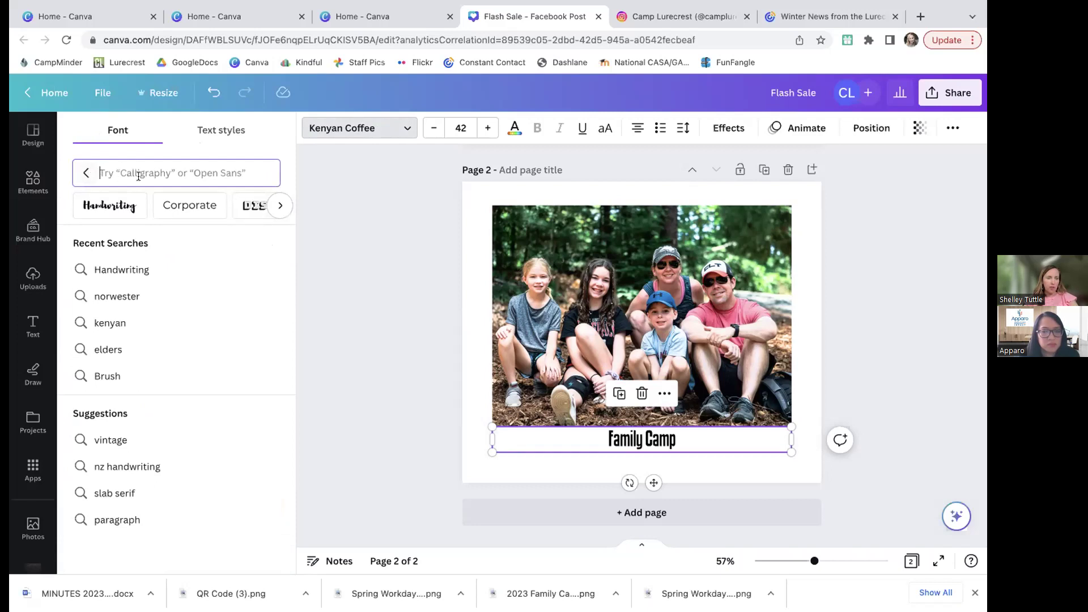
{"action": "scroll", "coordinate": [123, 206], "scroll_direction": "right", "scroll_amount": 5}
{"action": "scroll", "coordinate": [125, 210], "scroll_direction": "right", "scroll_amount": 5}
{"action": "scroll", "coordinate": [218, 215], "scroll_direction": "right", "scroll_amount": 5}
{"action": "scroll", "coordinate": [231, 217], "scroll_direction": "right", "scroll_amount": 3}
{"action": "left_click", "coordinate": [226, 207]}
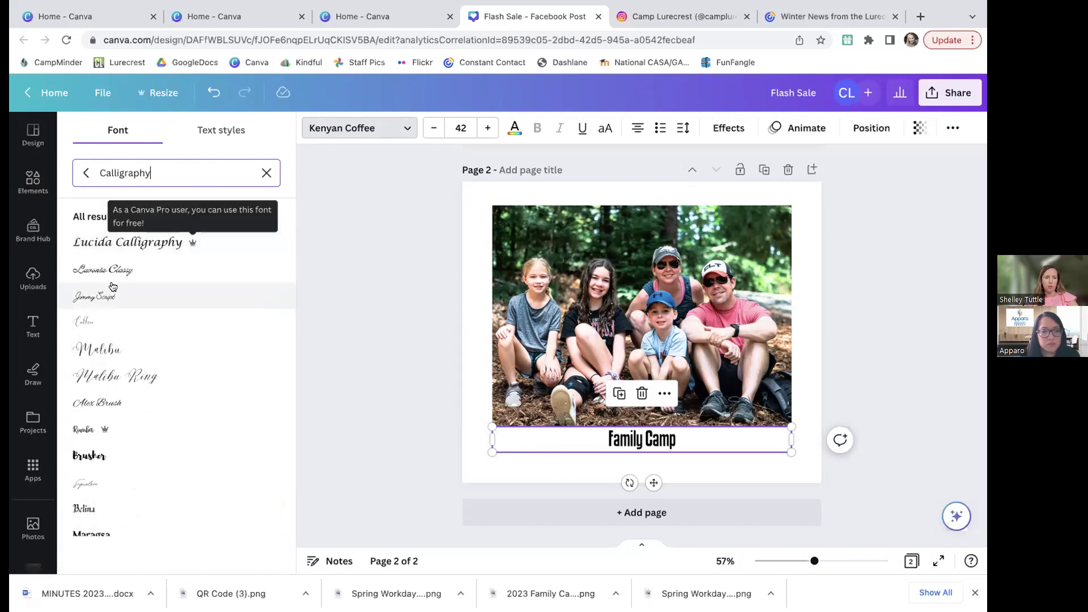
{"action": "scroll", "coordinate": [113, 283], "scroll_direction": "down", "scroll_amount": 2}
{"action": "left_click", "coordinate": [130, 318]}
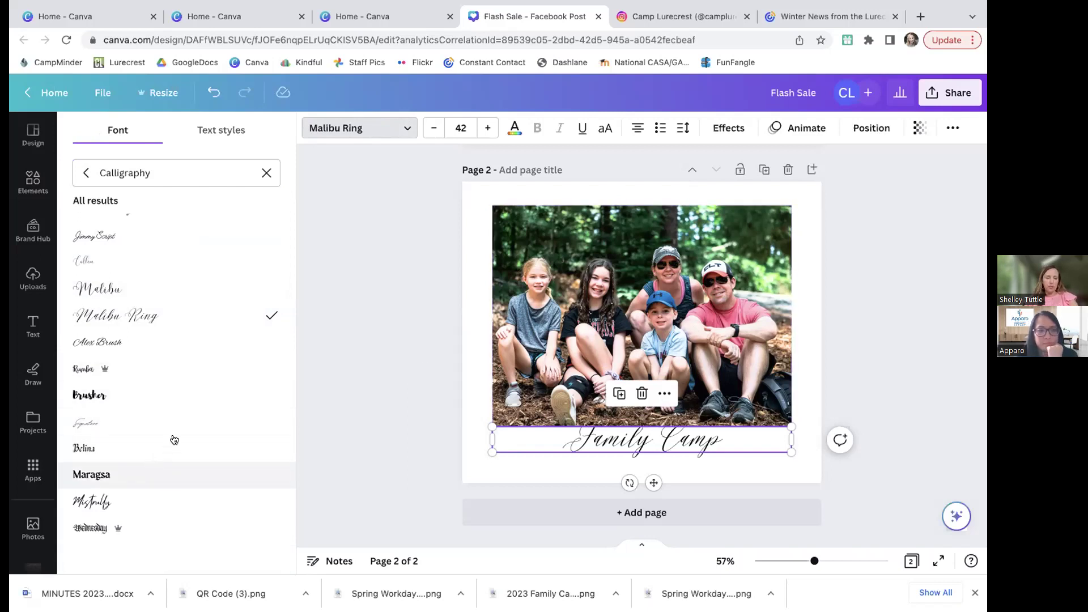
{"action": "key", "text": "ctrl+z"}
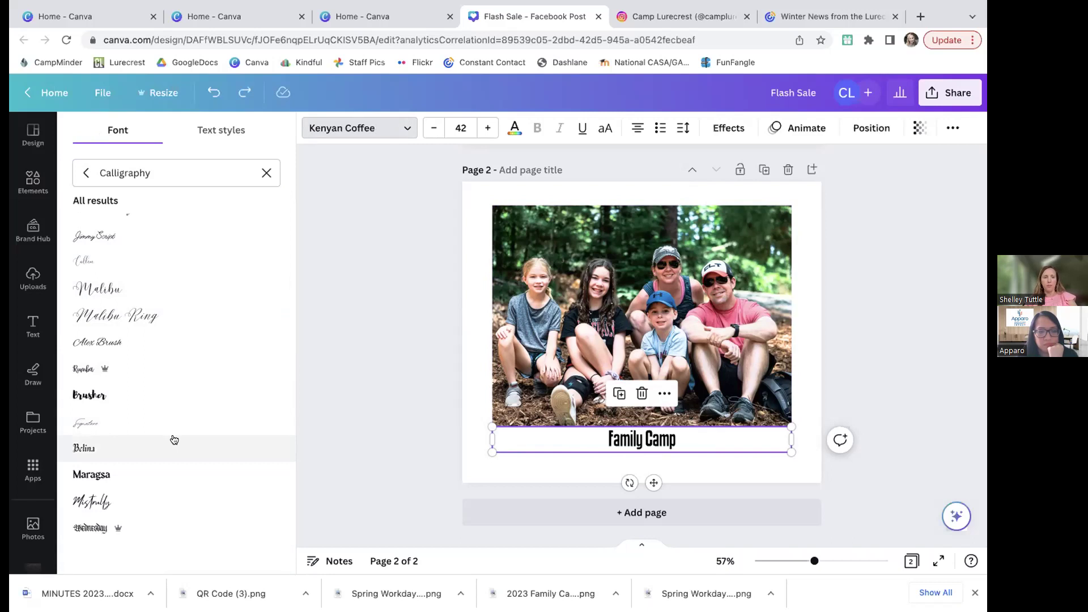
Enlarge the Family Camp title to font size 57 and recolour it with the dusty reddish-brown photo color.
{"action": "left_click", "coordinate": [487, 129]}
{"action": "left_click", "coordinate": [488, 129]}
{"action": "left_click", "coordinate": [487, 129]}
{"action": "left_click", "coordinate": [488, 129]}
{"action": "left_click", "coordinate": [488, 129]}
{"action": "left_click", "coordinate": [487, 130]}
{"action": "left_click", "coordinate": [488, 129]}
{"action": "left_click", "coordinate": [488, 129]}
{"action": "left_click", "coordinate": [487, 129]}
{"action": "left_click", "coordinate": [488, 130]}
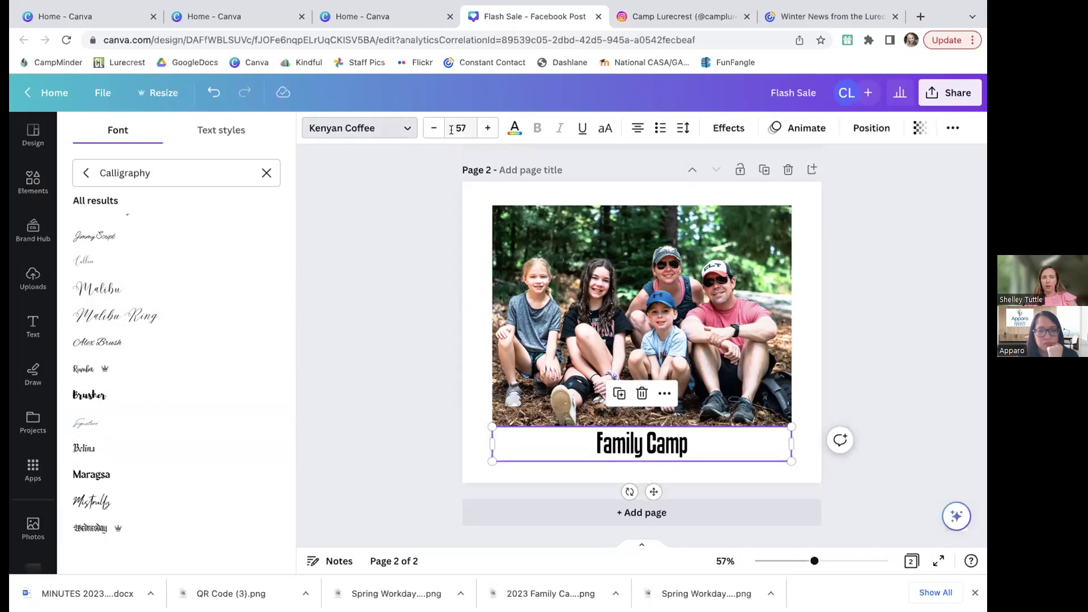
{"action": "left_click", "coordinate": [515, 128]}
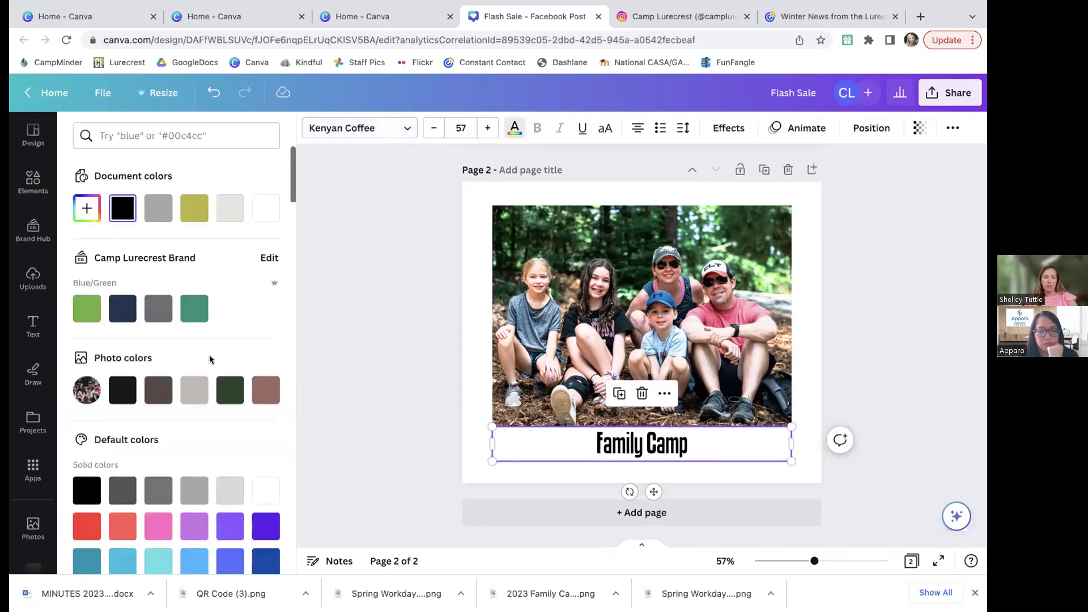
{"action": "left_click", "coordinate": [262, 392]}
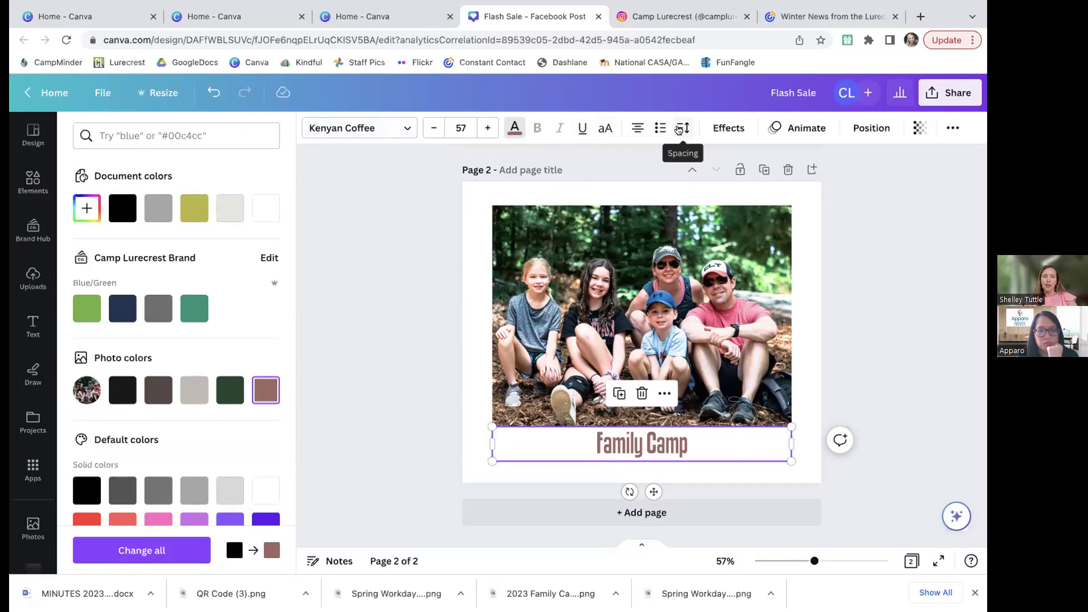
Break the Family Camp title onto two lines between "Family" and "Camp".
{"action": "left_click", "coordinate": [644, 445]}
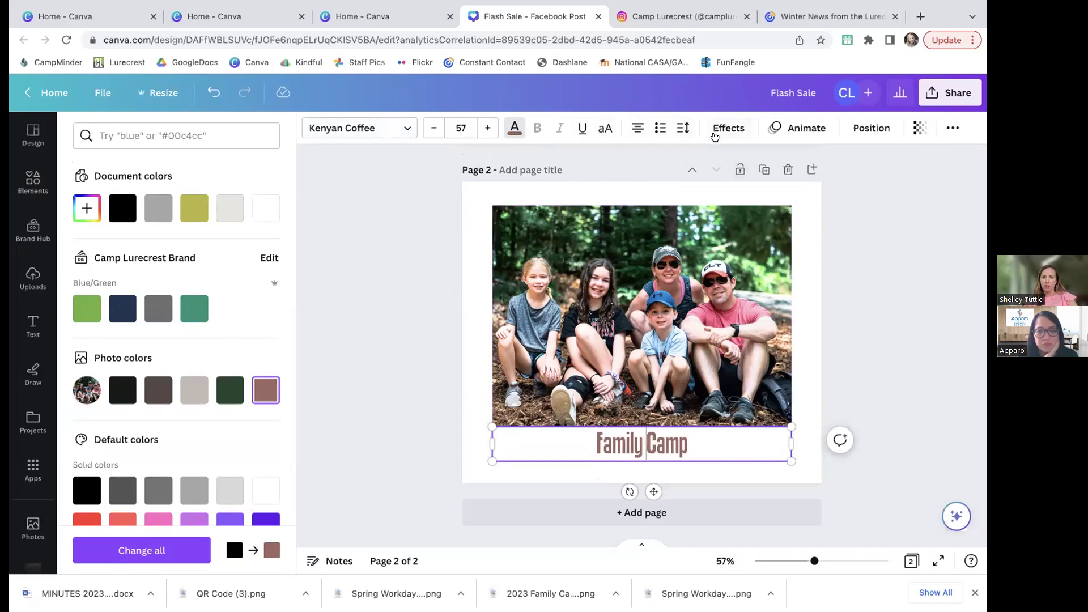
{"action": "left_click", "coordinate": [683, 128]}
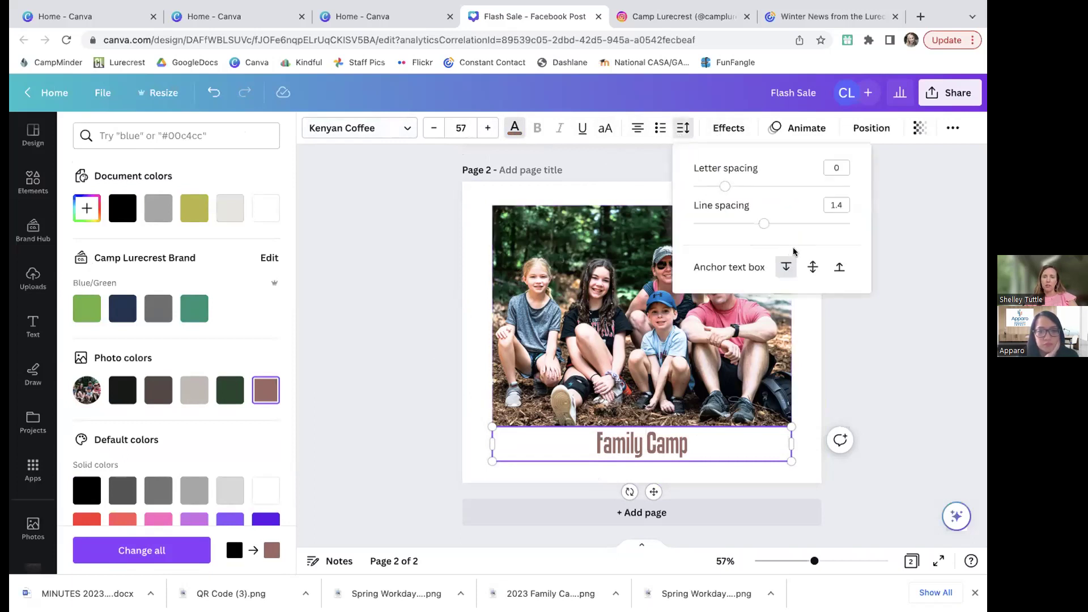
{"action": "left_click", "coordinate": [922, 304]}
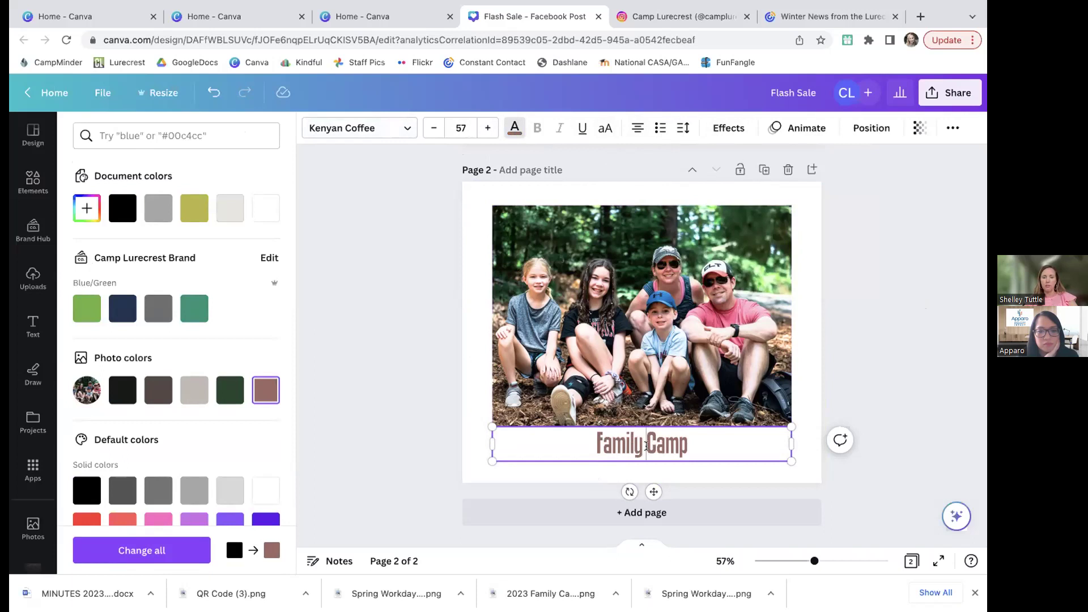
{"action": "key", "text": "Return"}
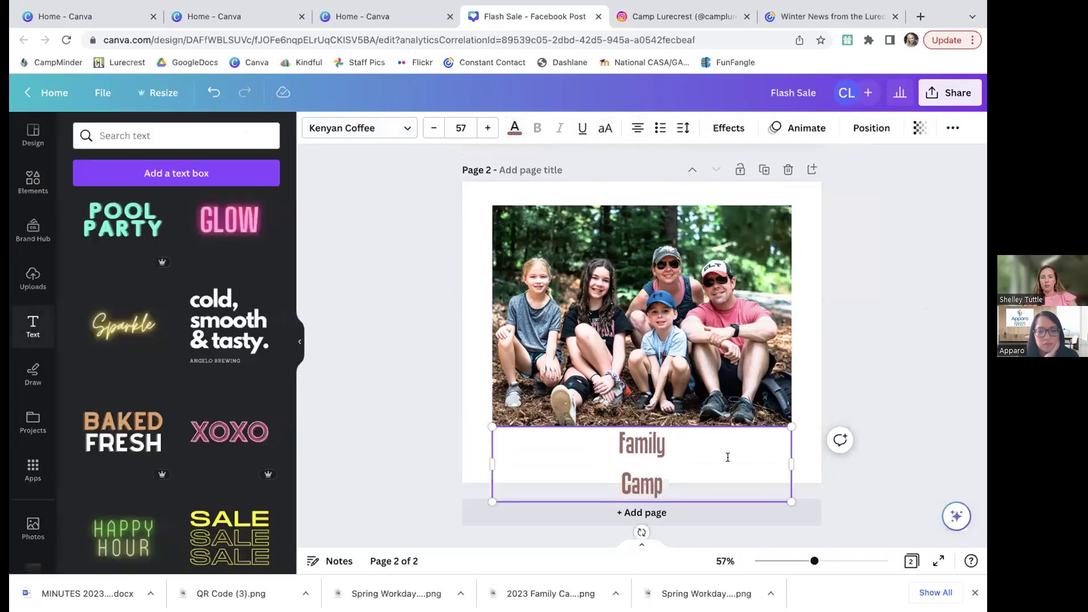
{"action": "left_click", "coordinate": [970, 474]}
Move the two-line title up so it fits on the page, and shift the family photo up to clear it.
{"action": "left_click_drag", "start_coordinate": [767, 467], "coordinate": [762, 430]}
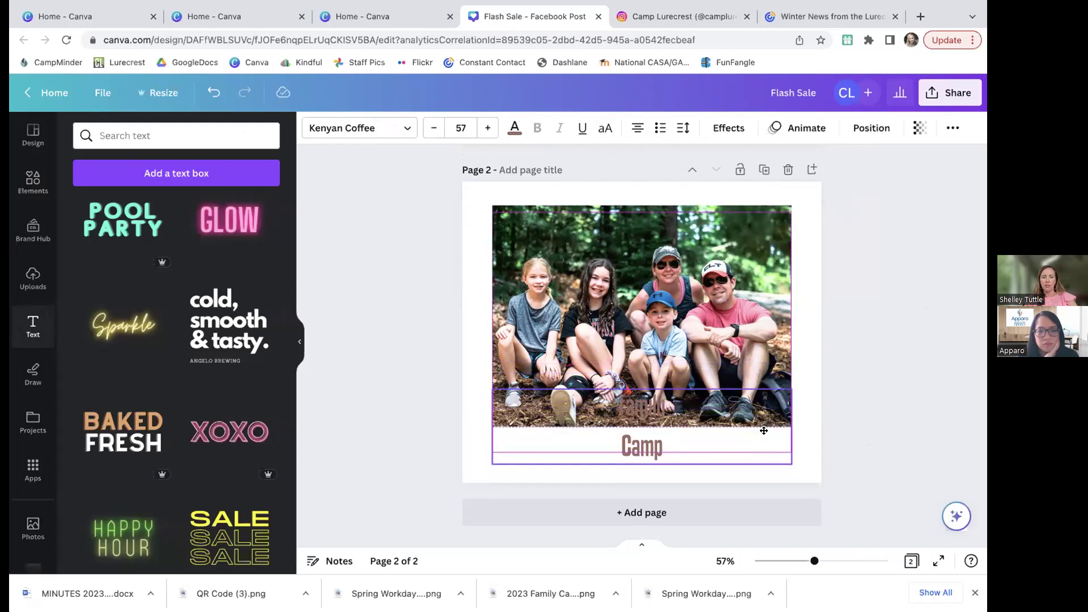
{"action": "left_click", "coordinate": [708, 319]}
{"action": "left_click_drag", "start_coordinate": [708, 320], "coordinate": [694, 247]}
Set the Family Camp title's letter spacing to 138 and its line spacing to 0.91.
{"action": "left_click", "coordinate": [650, 435]}
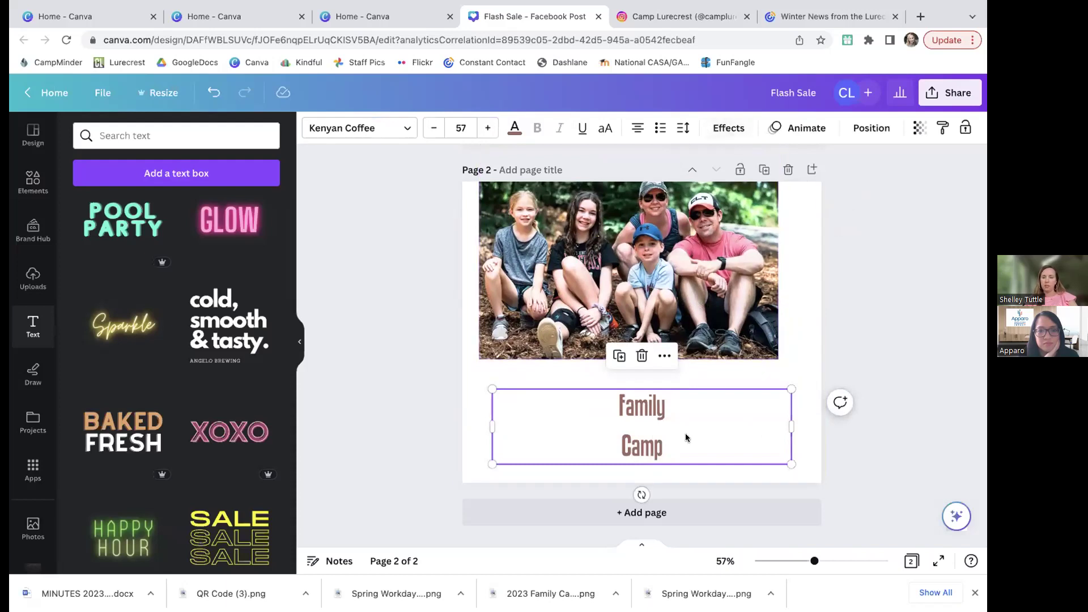
{"action": "left_click", "coordinate": [683, 128]}
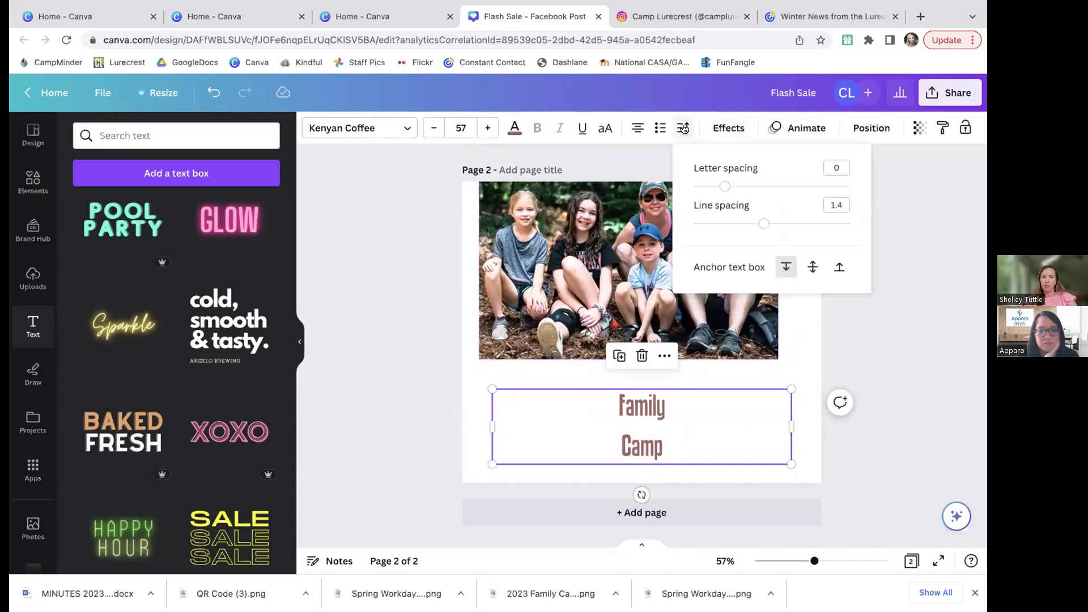
{"action": "left_click_drag", "start_coordinate": [721, 187], "coordinate": [745, 190]}
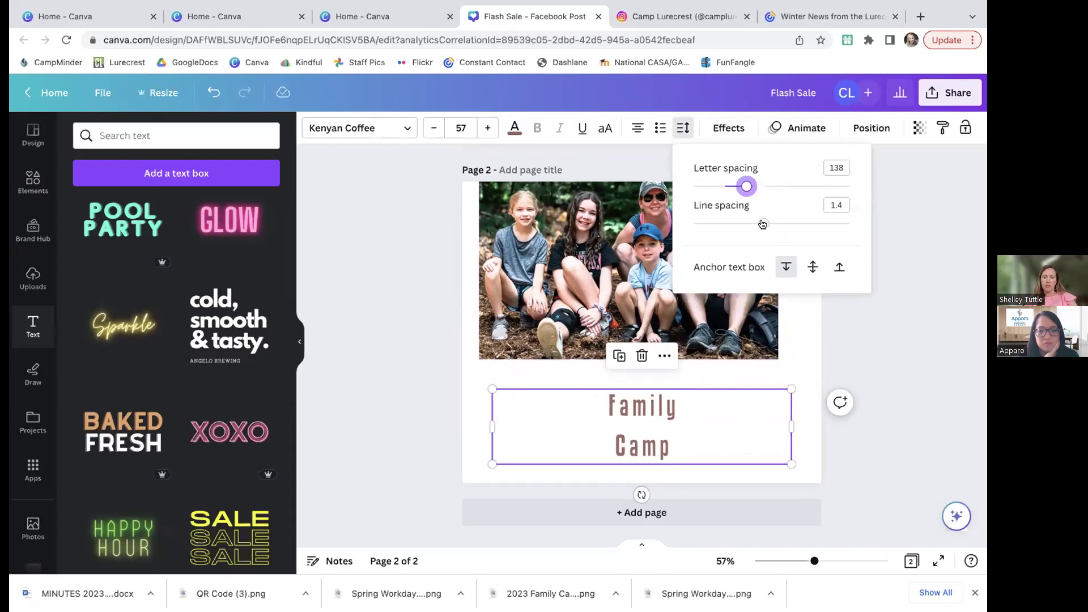
{"action": "left_click_drag", "start_coordinate": [763, 224], "coordinate": [724, 232]}
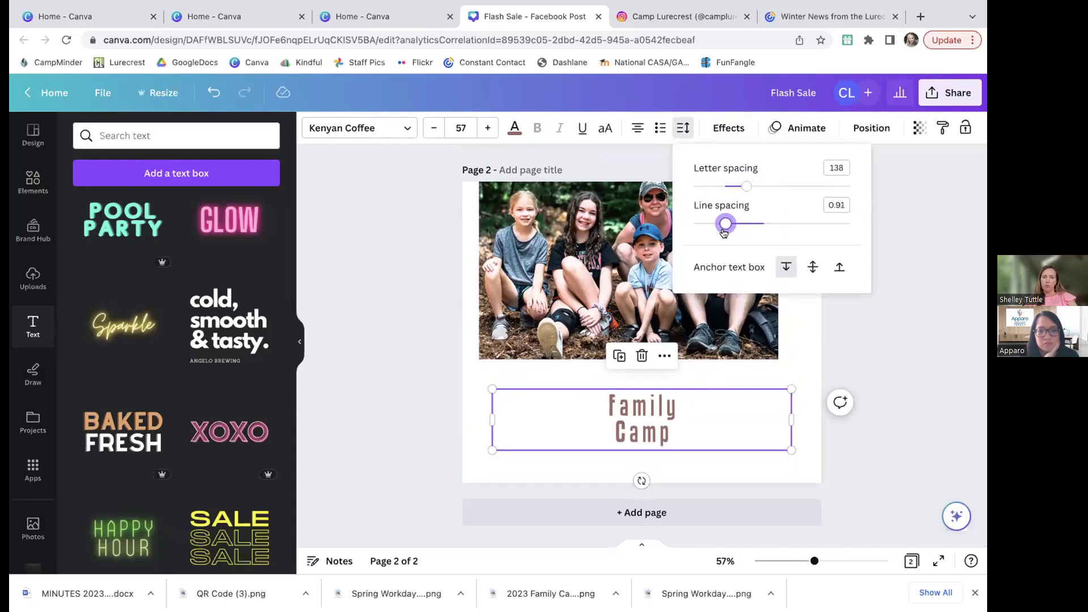
{"action": "key", "text": "Escape"}
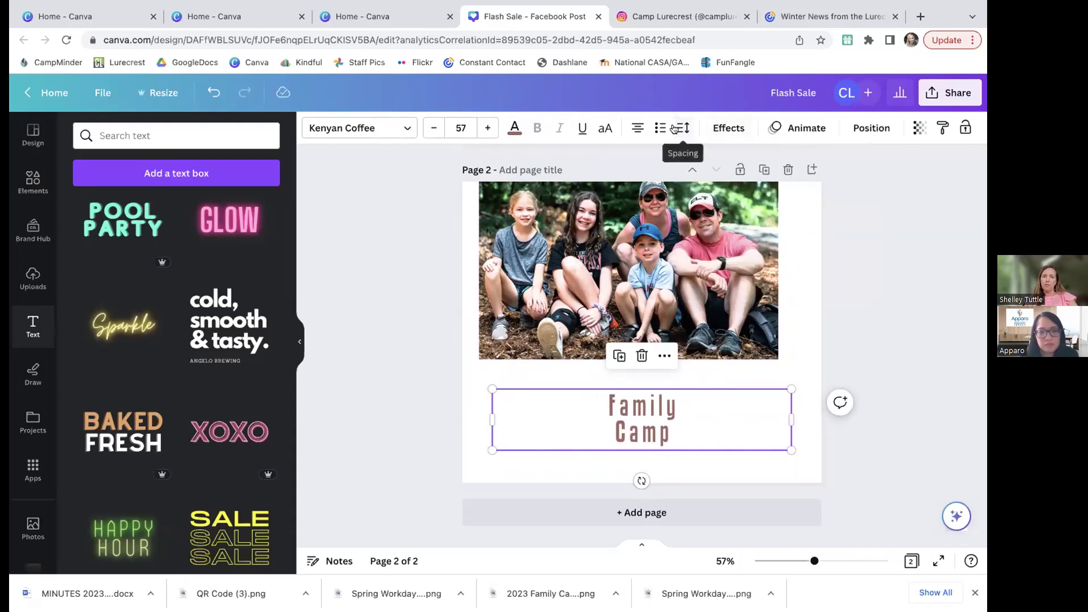
Try the Shadow effect on the Family Camp title, and the Lift effect at intensities 77, 15 and 49.
{"action": "left_click", "coordinate": [729, 127]}
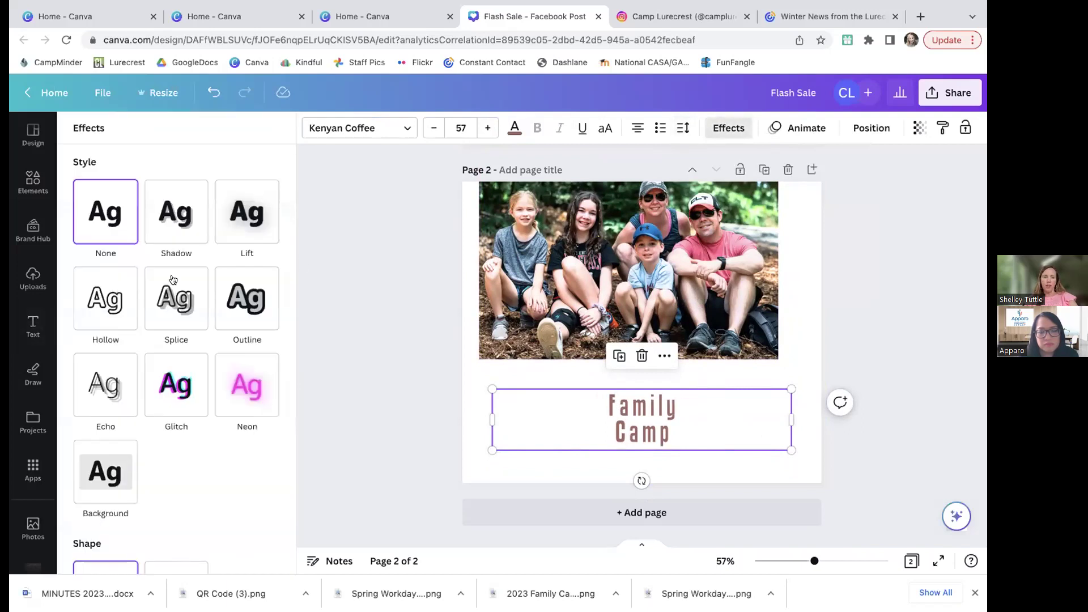
{"action": "left_click", "coordinate": [182, 214]}
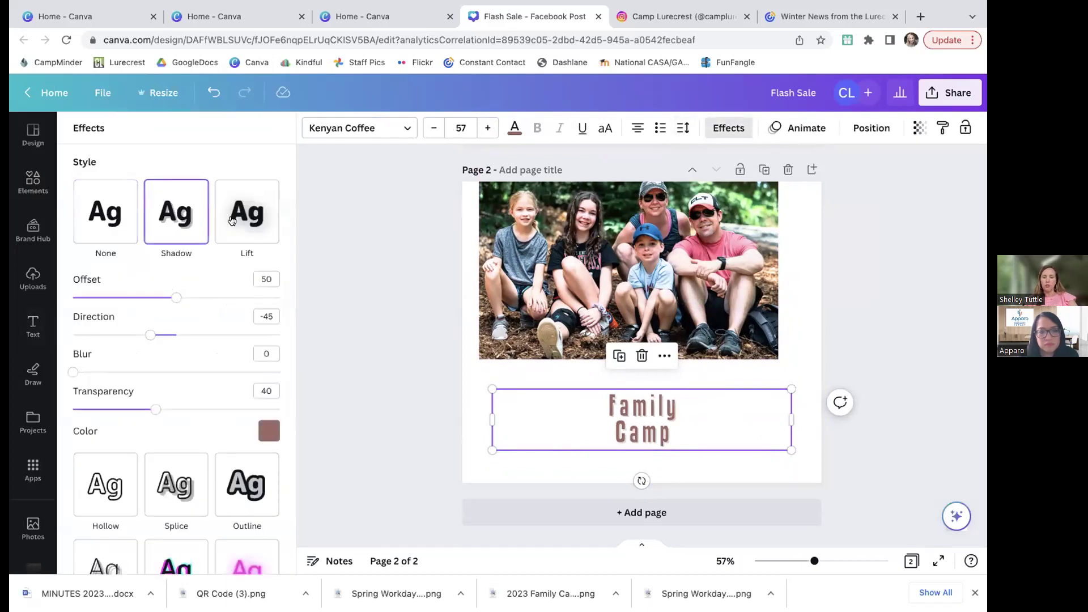
{"action": "left_click", "coordinate": [232, 221]}
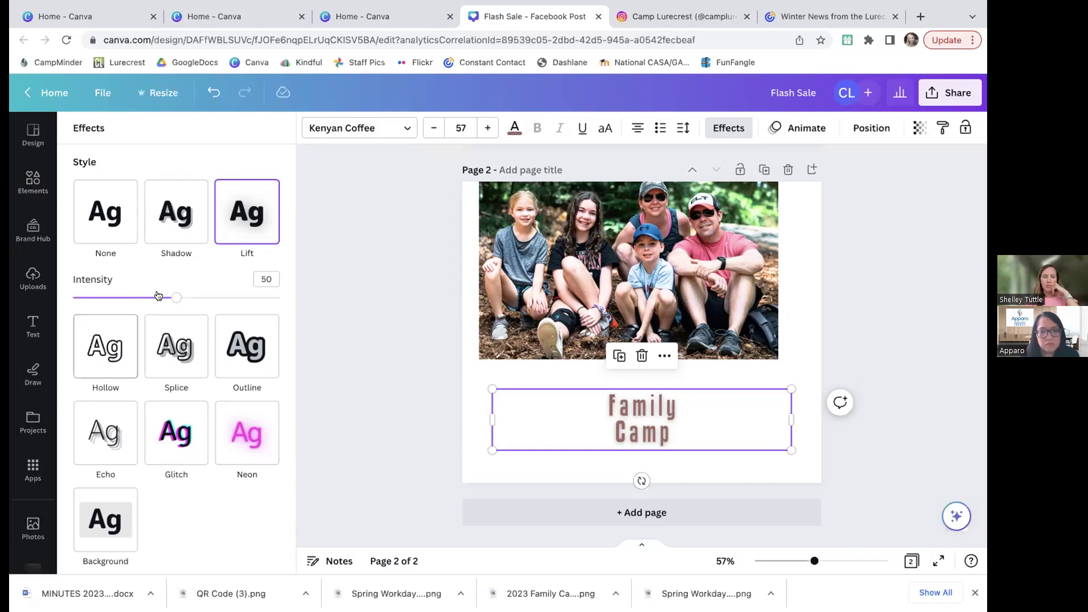
{"action": "left_click", "coordinate": [231, 297]}
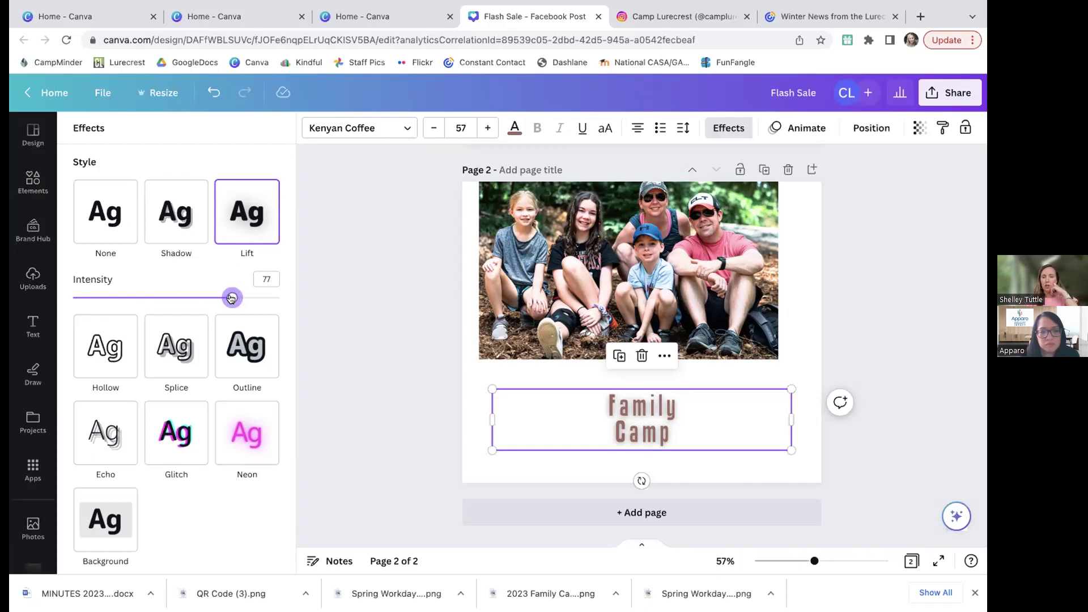
{"action": "left_click", "coordinate": [104, 298]}
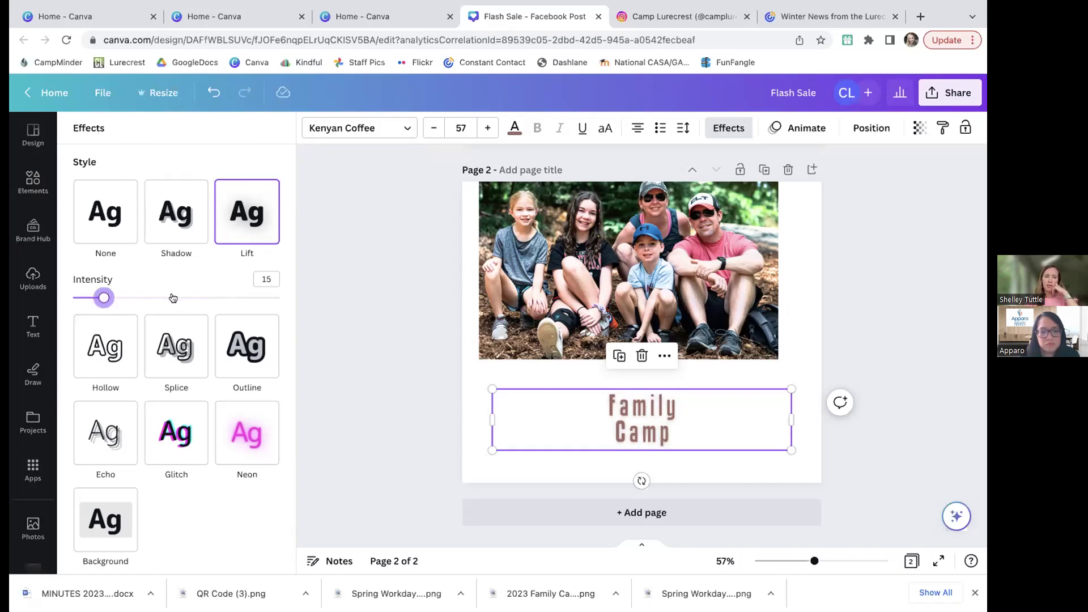
{"action": "left_click", "coordinate": [174, 298]}
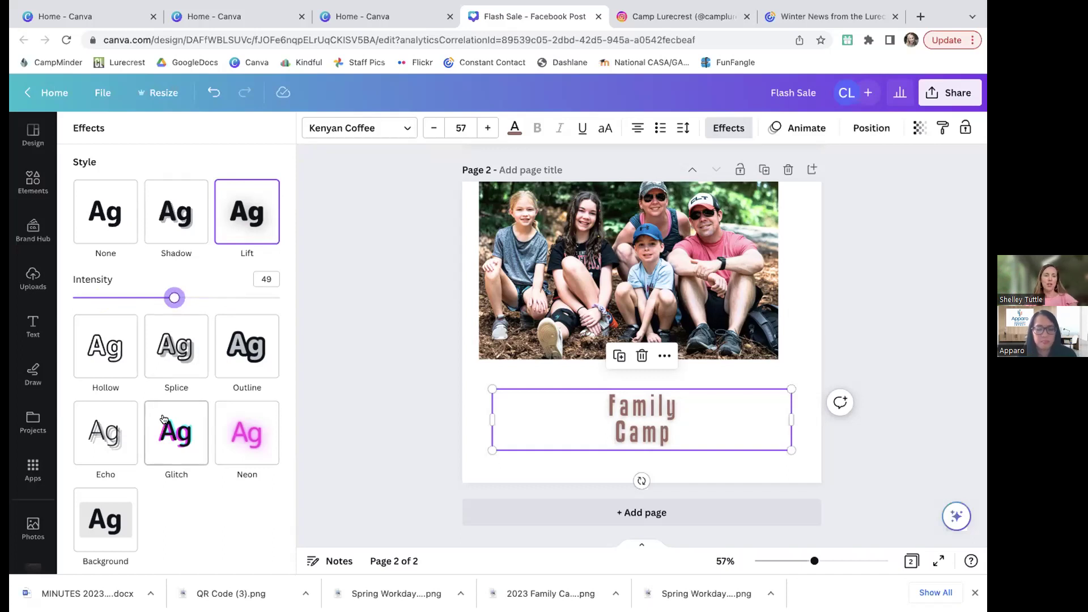
Try the Hollow, Splice and Outline effects on the Family Camp title.
{"action": "left_click", "coordinate": [103, 349]}
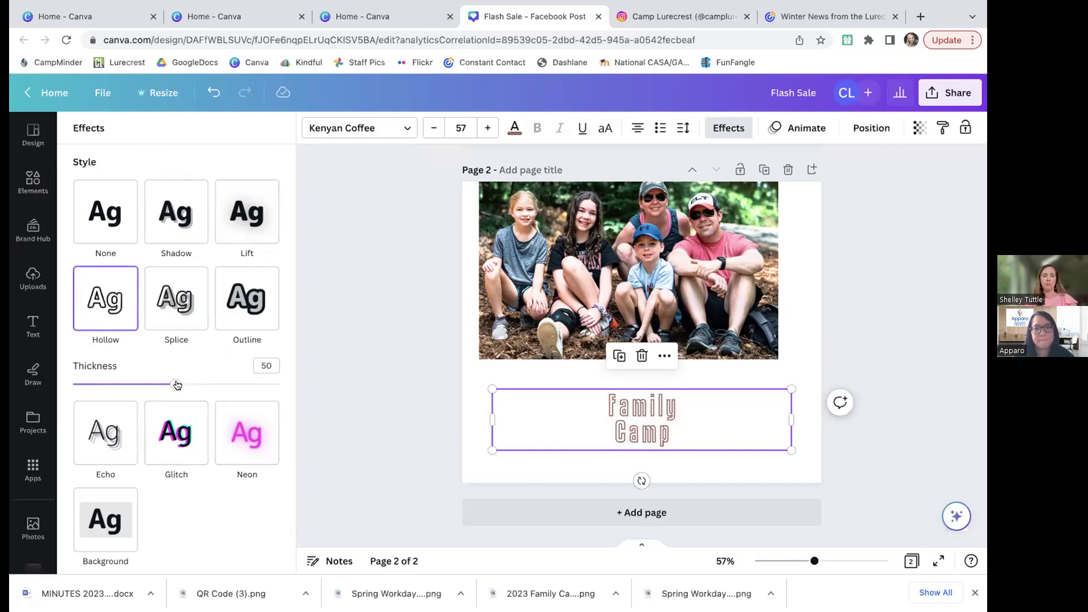
{"action": "left_click", "coordinate": [170, 310]}
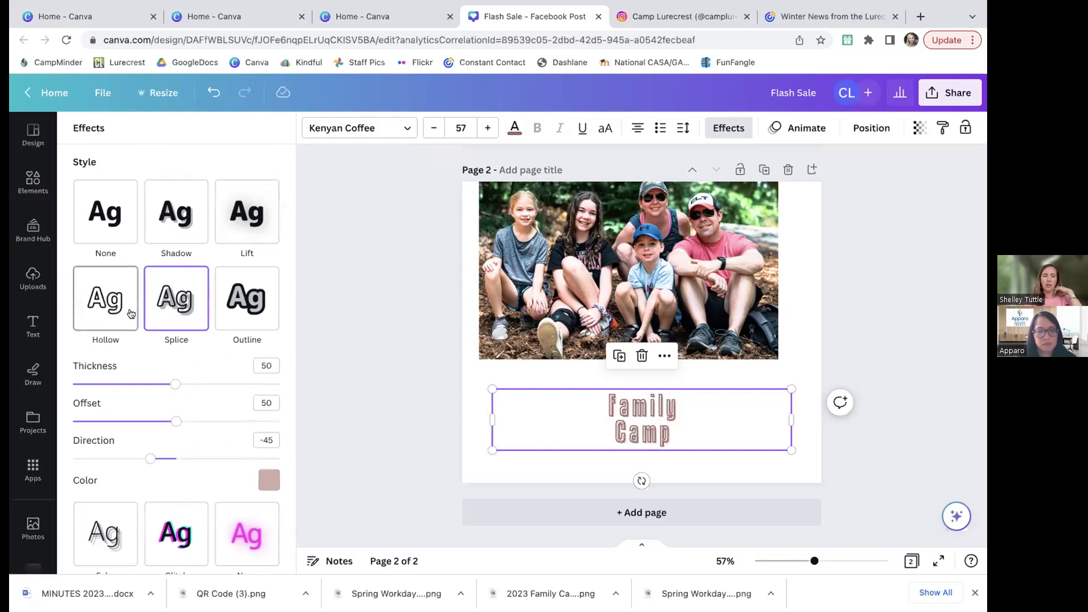
{"action": "left_click", "coordinate": [245, 306]}
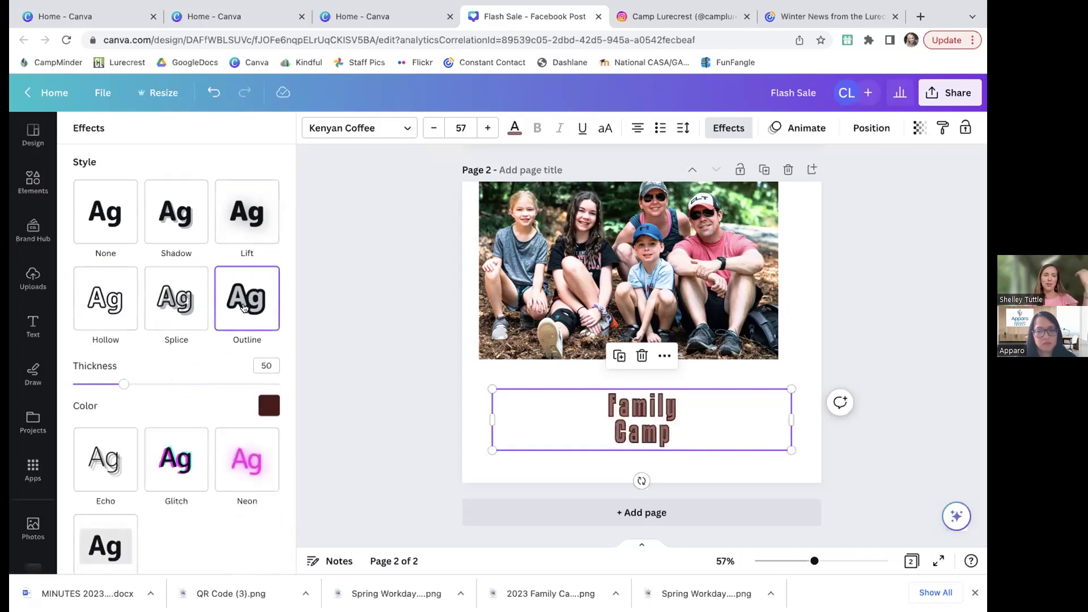
Apply the Neon effect to the Family Camp title with an intensity of 48.
{"action": "scroll", "coordinate": [209, 358], "scroll_direction": "down", "scroll_amount": 1}
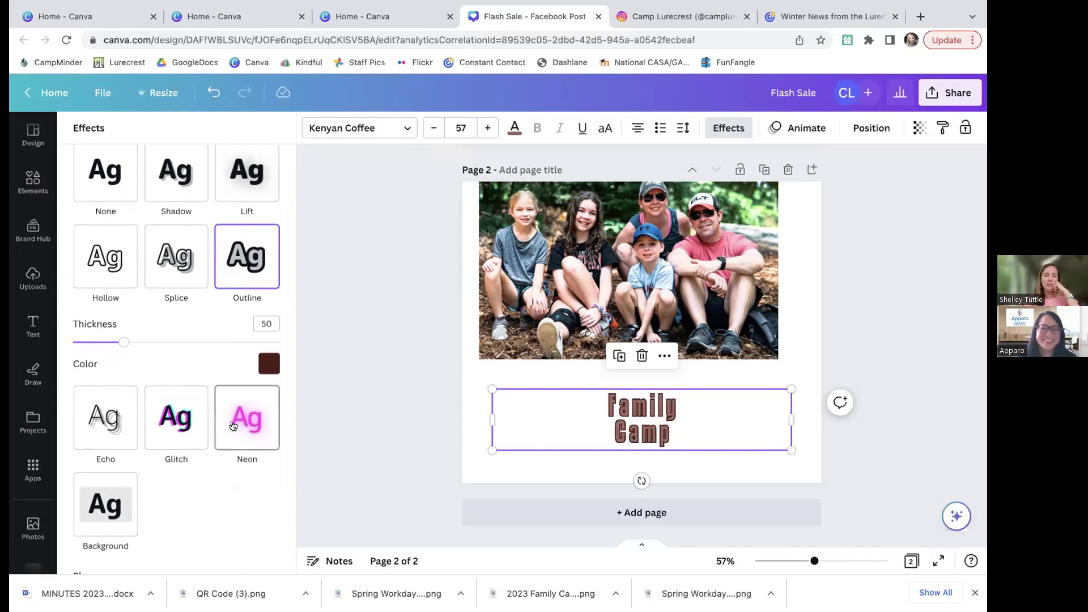
{"action": "left_click", "coordinate": [235, 425]}
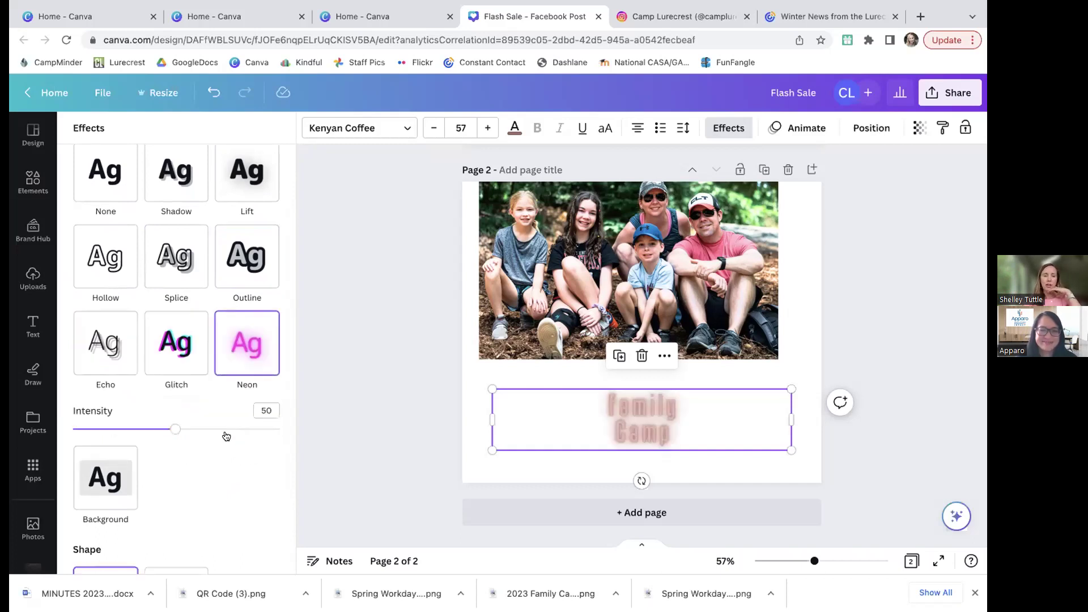
{"action": "left_click", "coordinate": [126, 428]}
{"action": "left_click", "coordinate": [170, 429]}
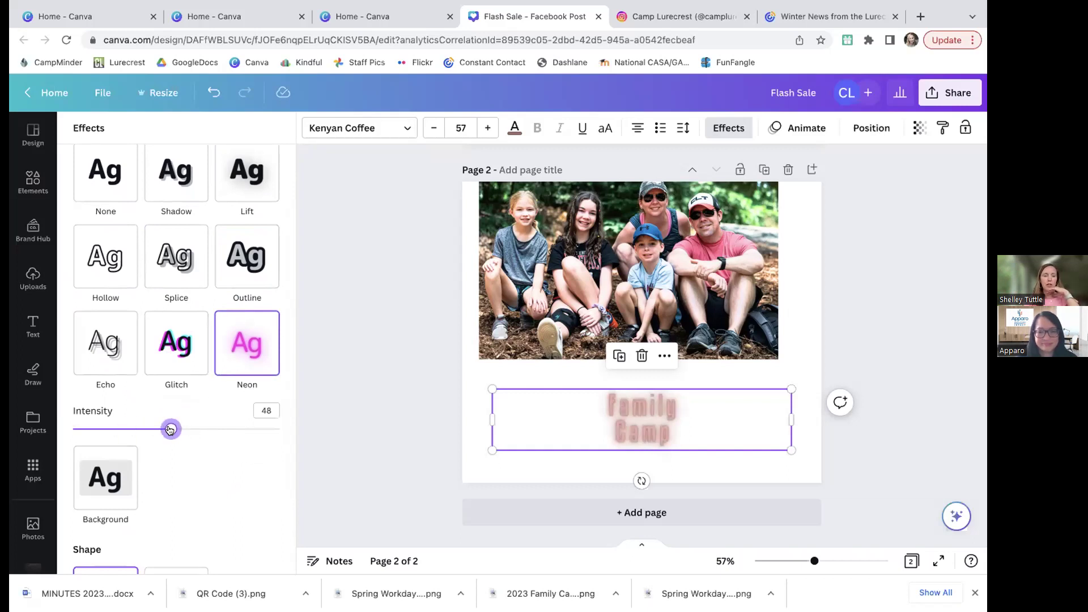
{"action": "scroll", "coordinate": [193, 464], "scroll_direction": "down", "scroll_amount": 2}
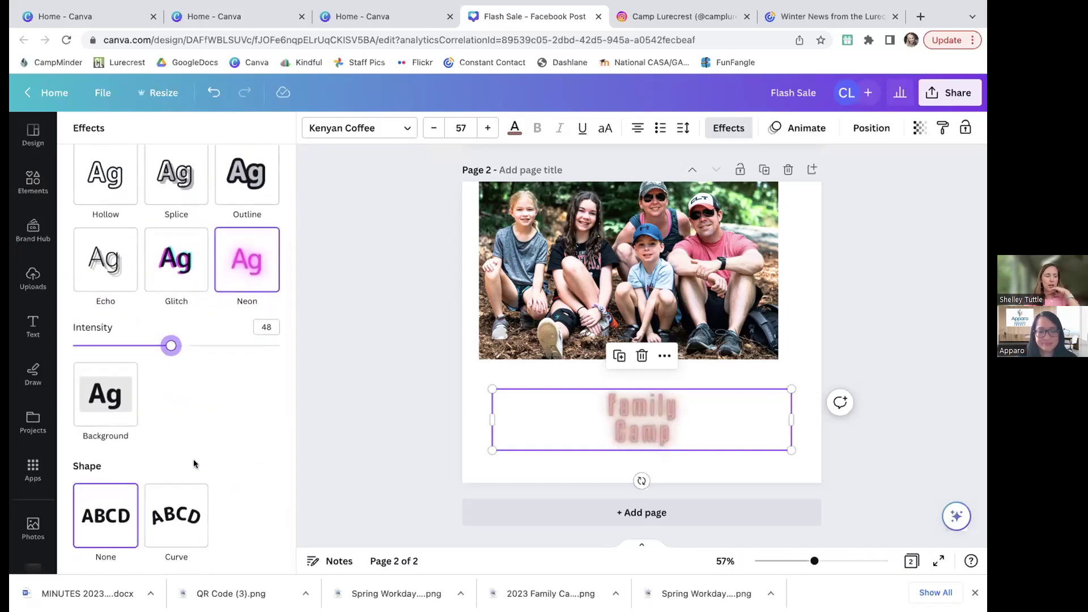
{"action": "scroll", "coordinate": [194, 464], "scroll_direction": "up", "scroll_amount": 3}
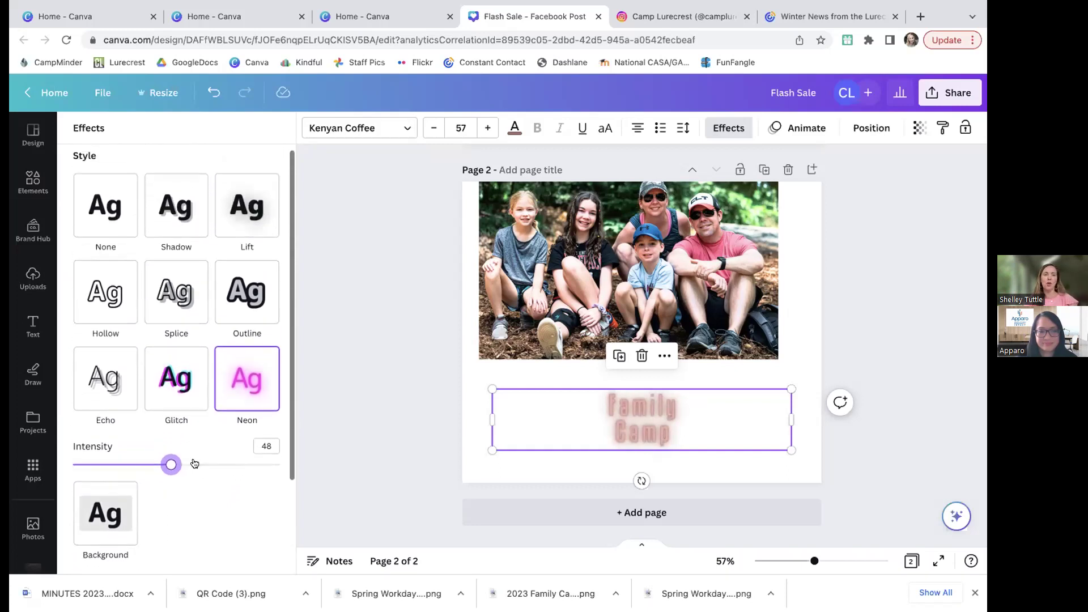
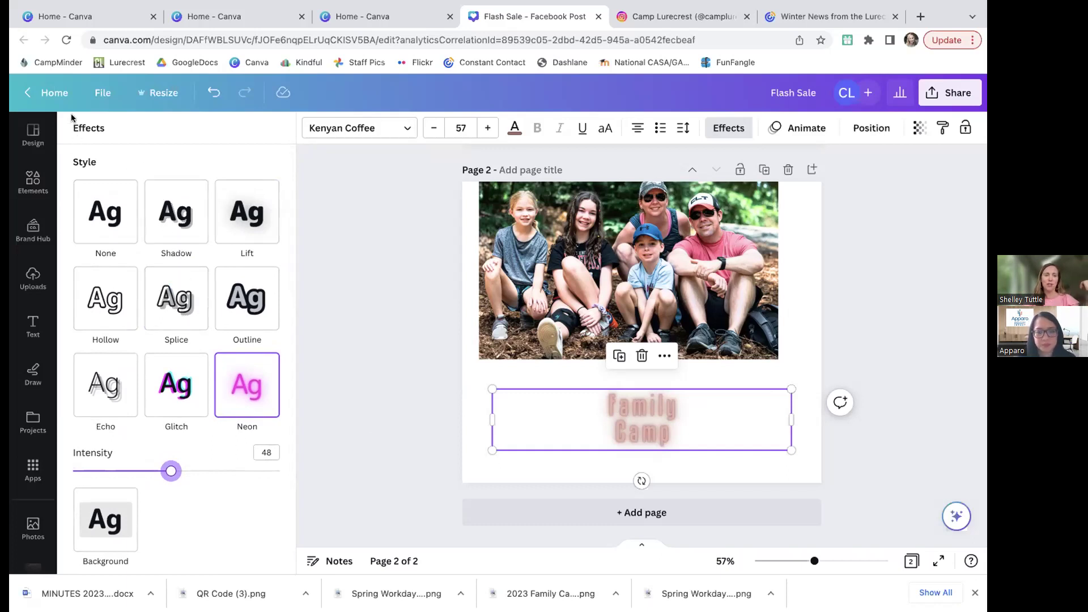
Review the transparency setting and the position options for the Family Camp title and the family photo.
{"action": "left_click", "coordinate": [766, 406]}
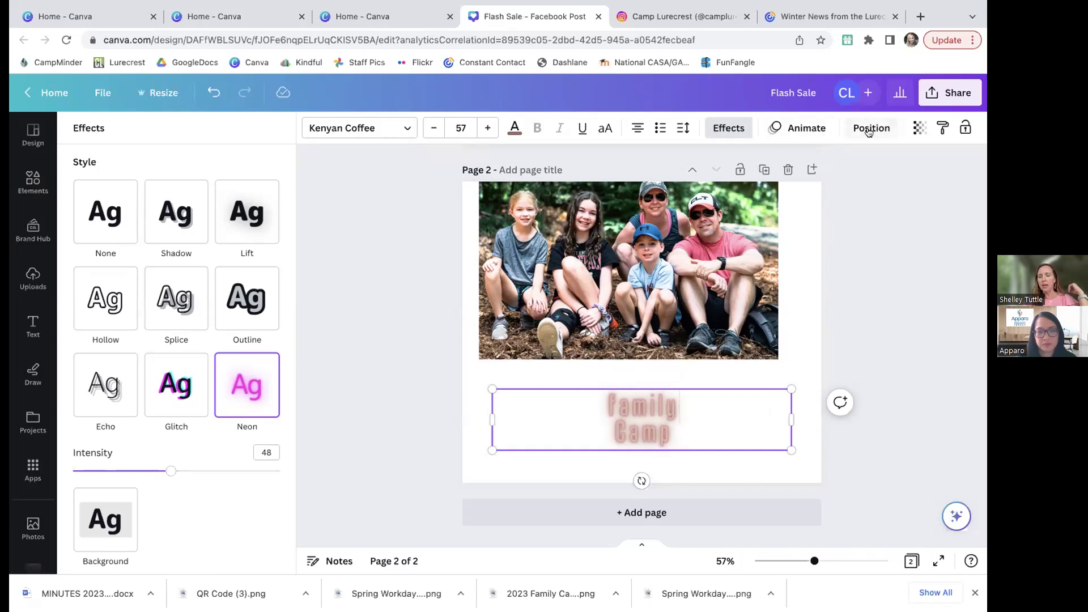
{"action": "left_click", "coordinate": [916, 130]}
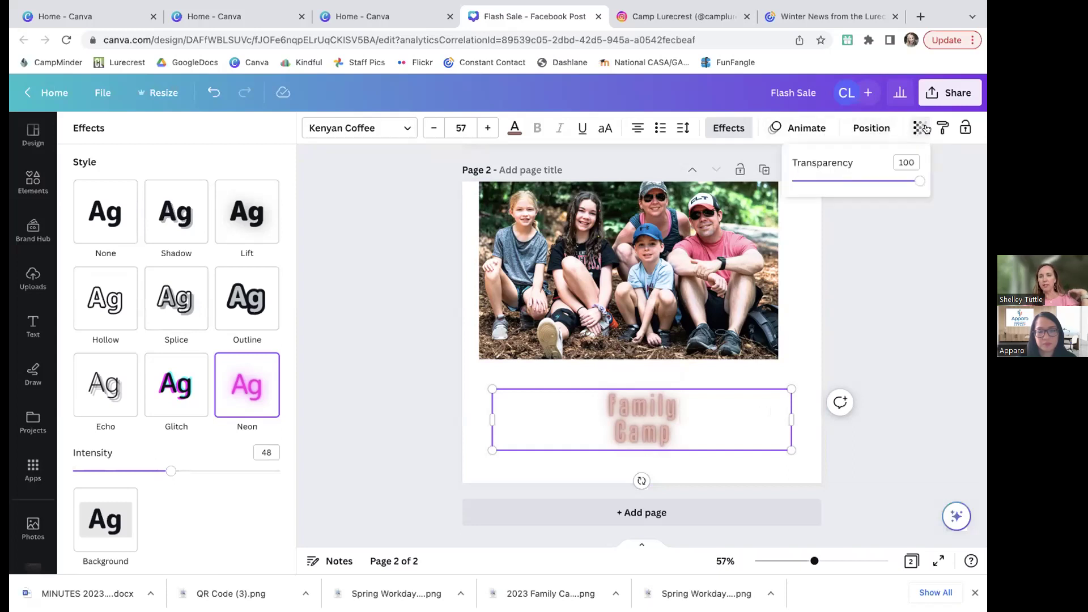
{"action": "left_click", "coordinate": [869, 130]}
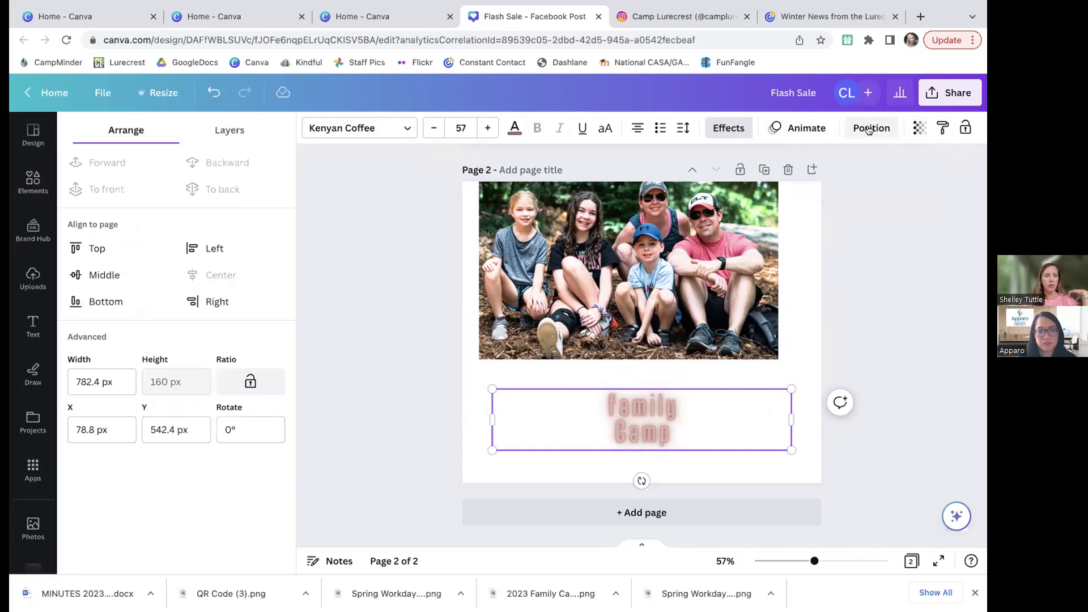
{"action": "left_click", "coordinate": [772, 254]}
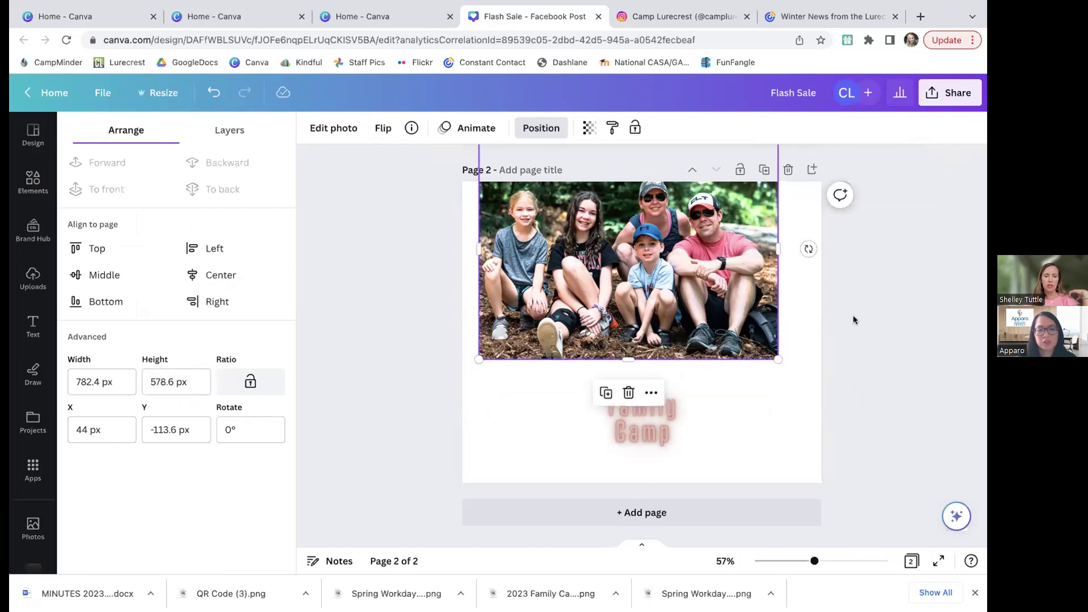
{"action": "left_click", "coordinate": [694, 421]}
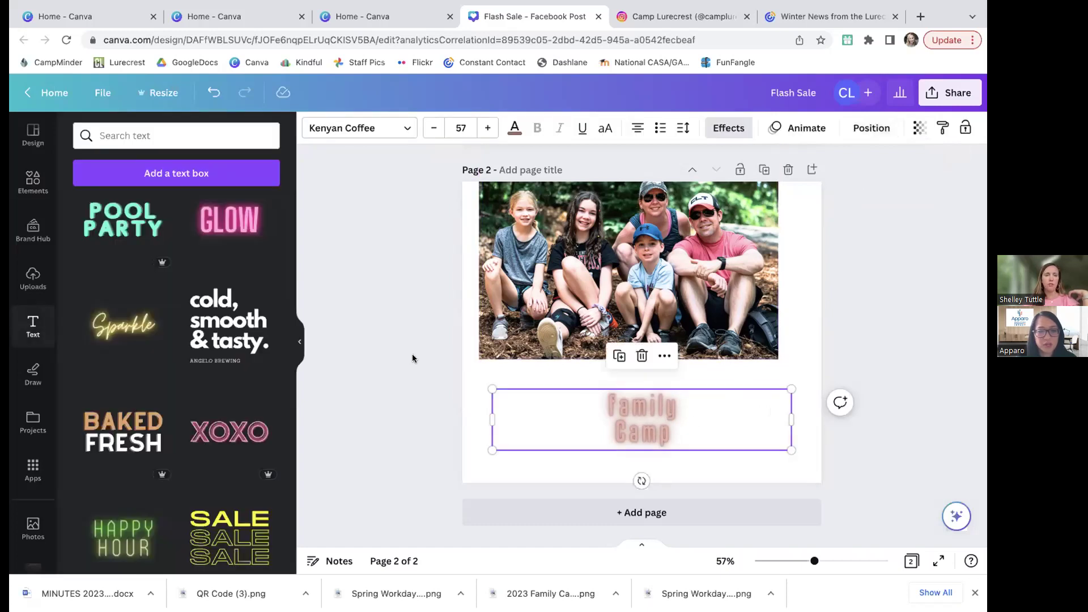
Move the large grey circle on page 1 up and to the right, to about X 213.9 px, Y -250.7 px.
{"action": "scroll", "coordinate": [399, 336], "scroll_direction": "up", "scroll_amount": 5}
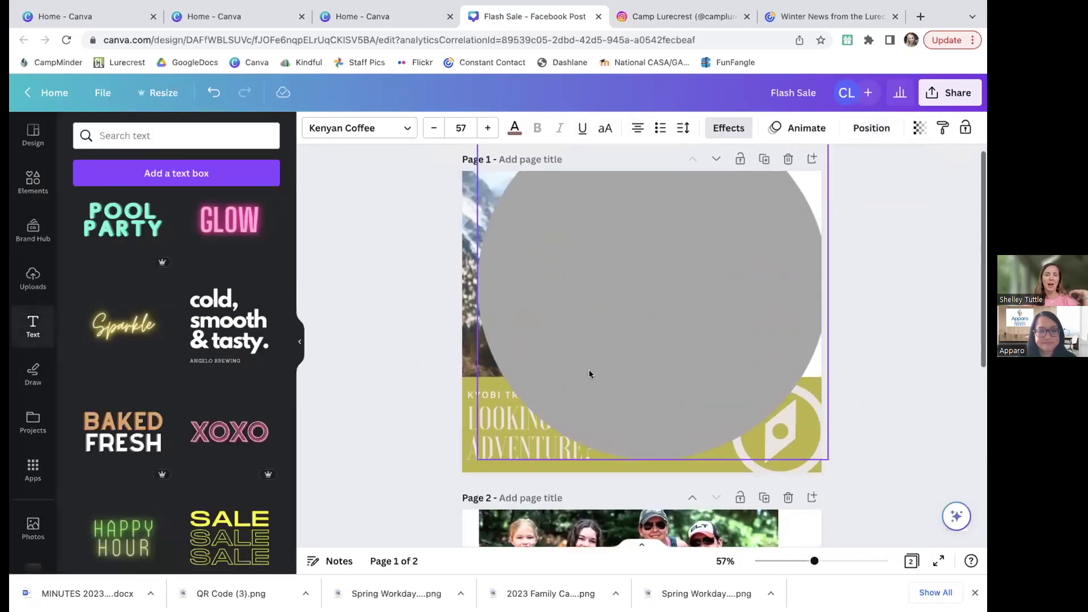
{"action": "left_click", "coordinate": [588, 370]}
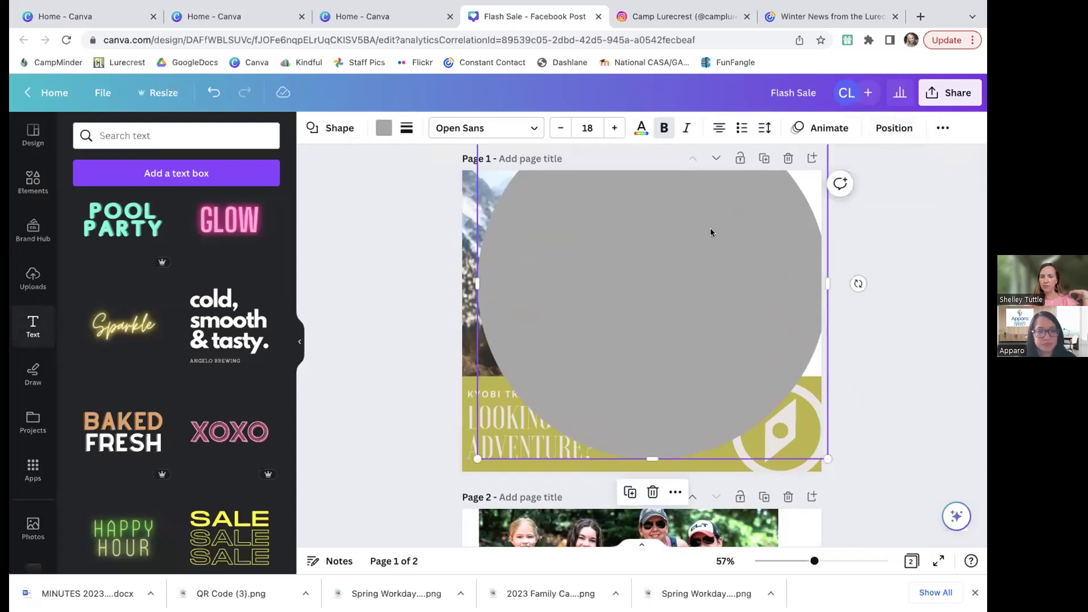
{"action": "scroll", "coordinate": [711, 231], "scroll_direction": "down", "scroll_amount": 1}
{"action": "left_click", "coordinate": [887, 127]}
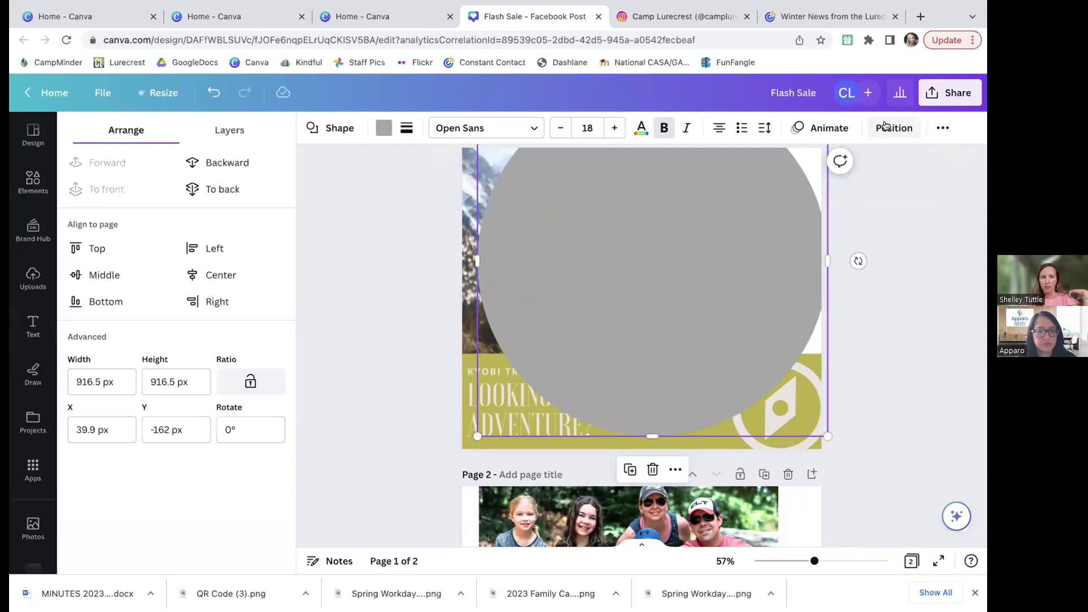
{"action": "scroll", "coordinate": [572, 284], "scroll_direction": "up", "scroll_amount": 1}
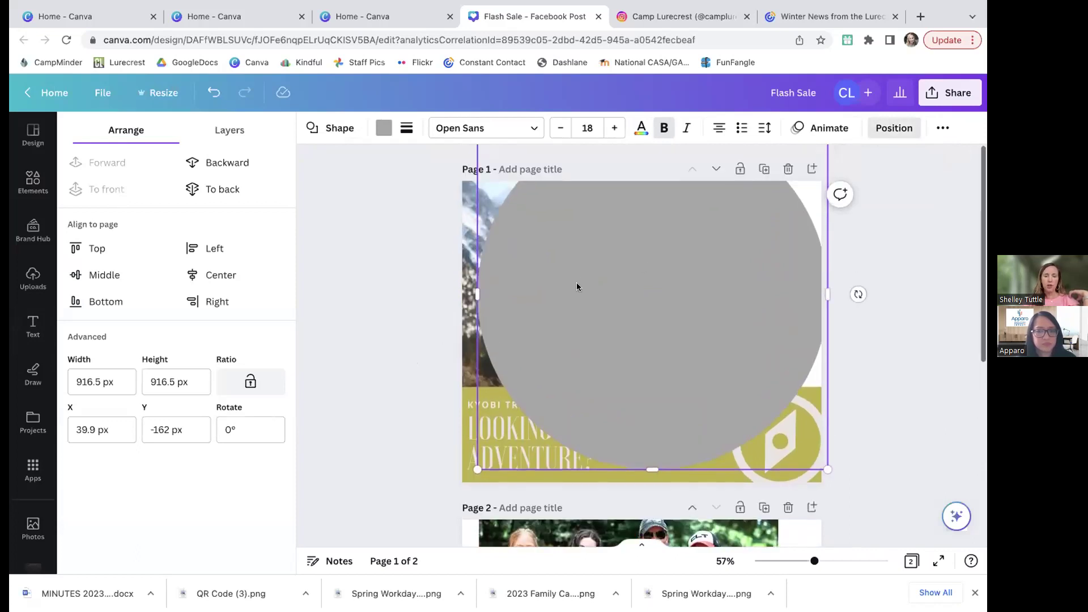
{"action": "left_click_drag", "start_coordinate": [589, 330], "coordinate": [655, 296]}
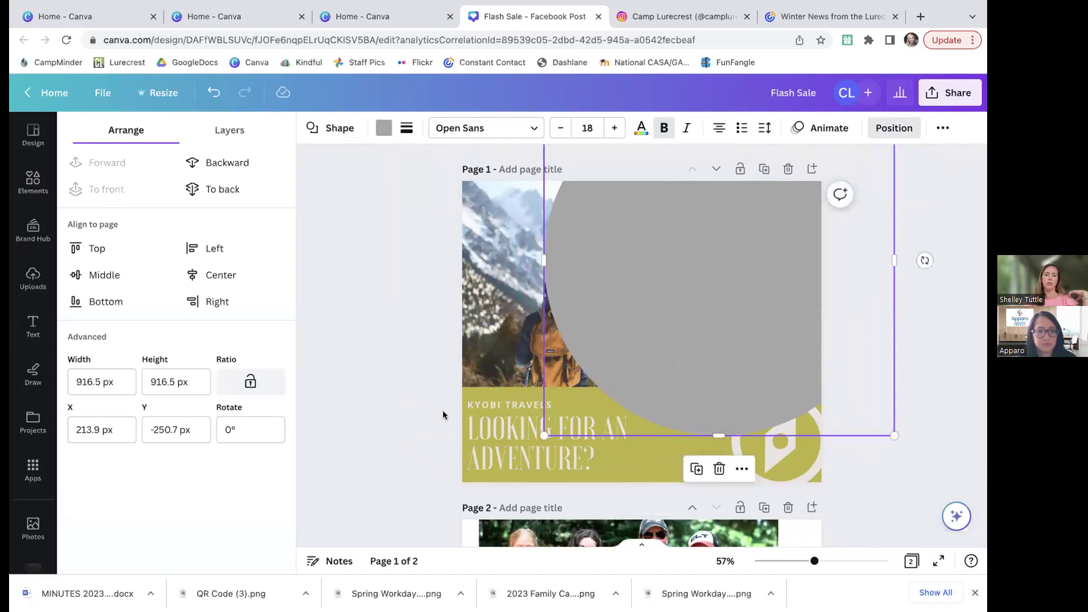
Bring the hiker photo on page 1 to the front, and move it one layer backward.
{"action": "left_click", "coordinate": [473, 296]}
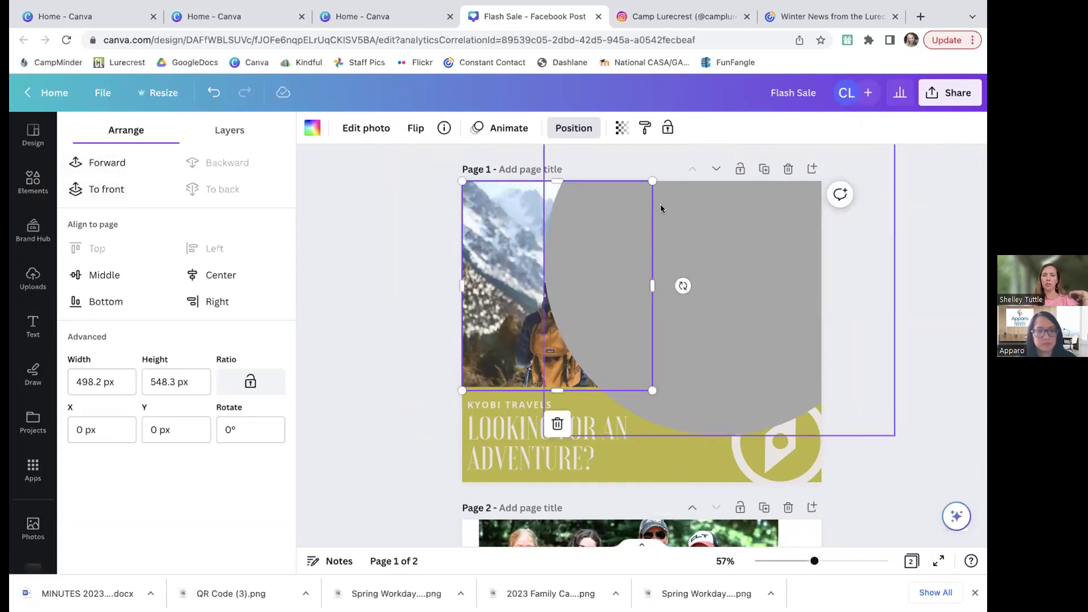
{"action": "left_click", "coordinate": [110, 193]}
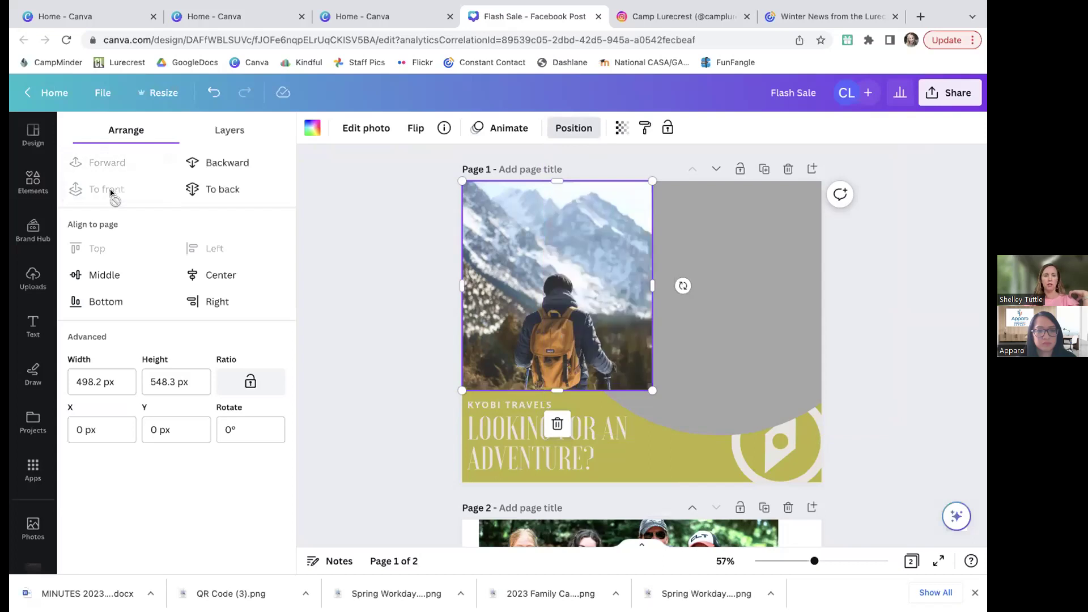
{"action": "left_click", "coordinate": [211, 163]}
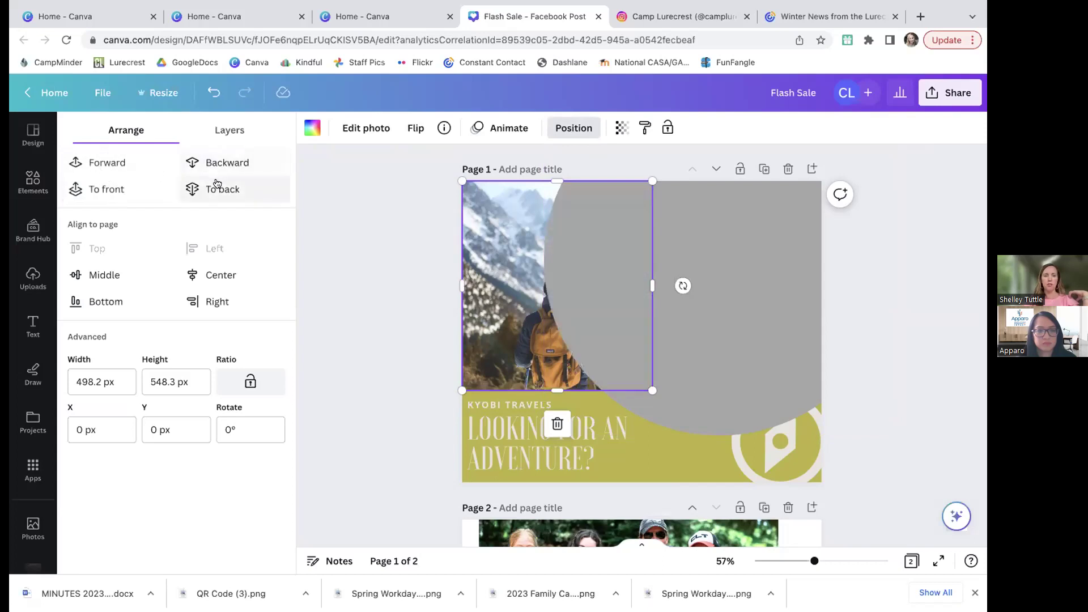
Send the grey circle on page 1 one layer backward, behind the hiker photo.
{"action": "left_click", "coordinate": [642, 298]}
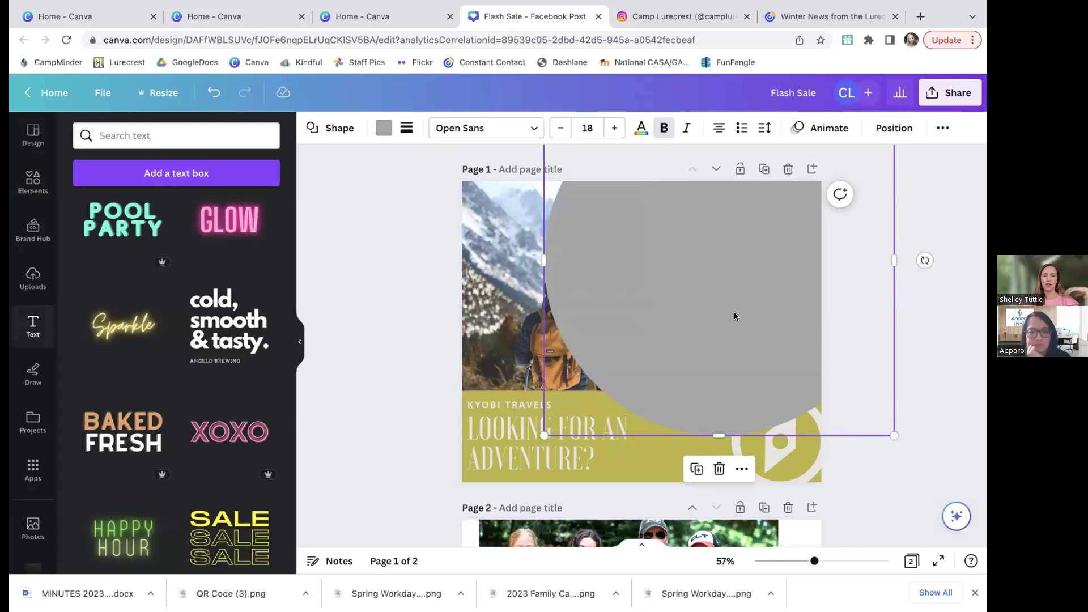
{"action": "right_click", "coordinate": [689, 307]}
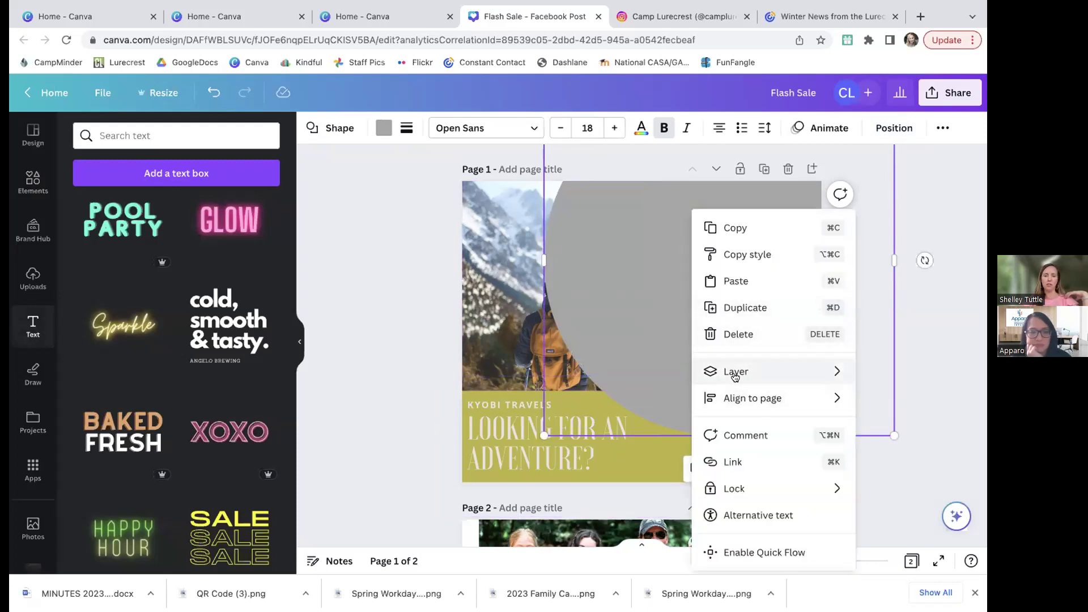
{"action": "mouse_move", "coordinate": [735, 376]}
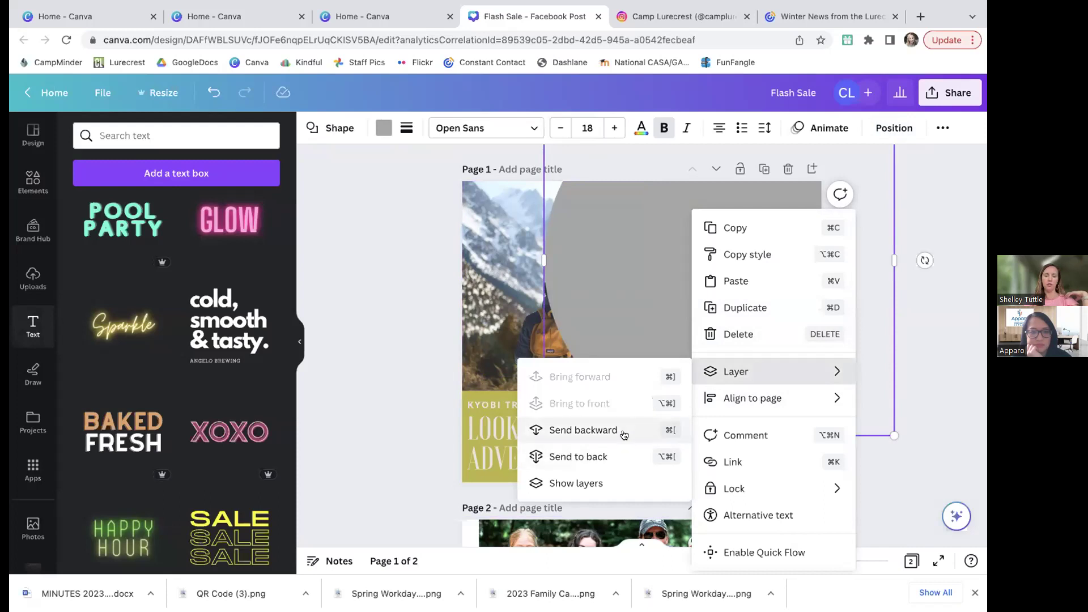
{"action": "left_click", "coordinate": [584, 430]}
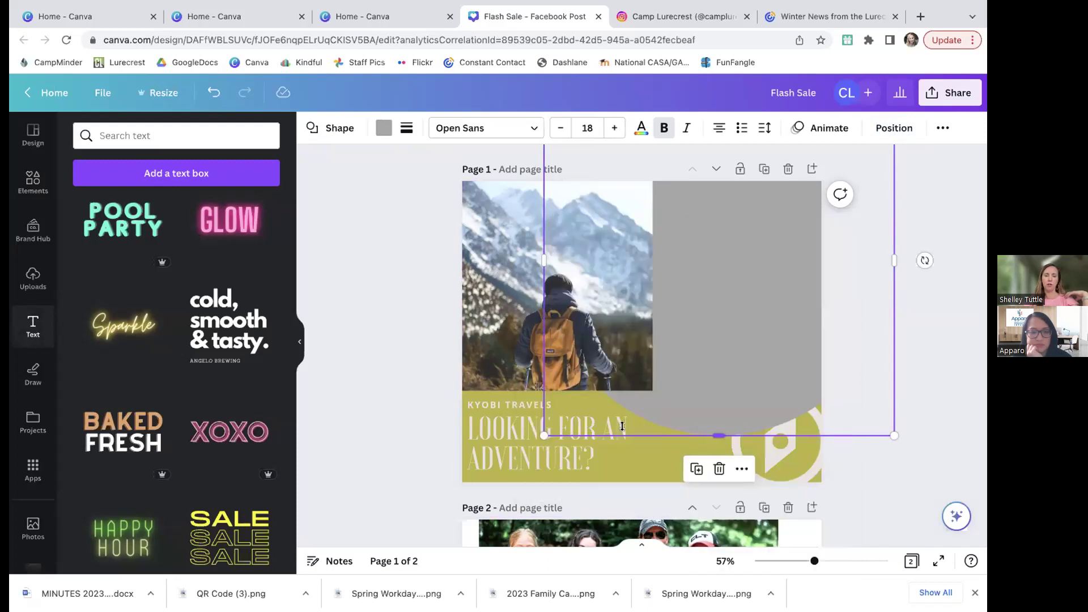
{"action": "right_click", "coordinate": [750, 357]}
{"action": "mouse_move", "coordinate": [802, 367]}
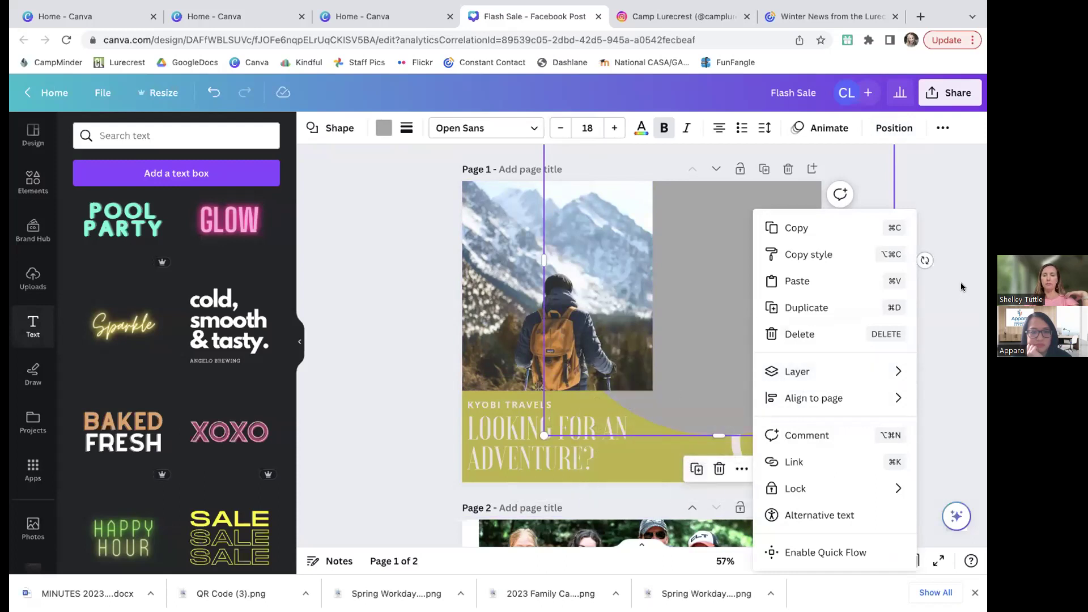
{"action": "left_click", "coordinate": [941, 270]}
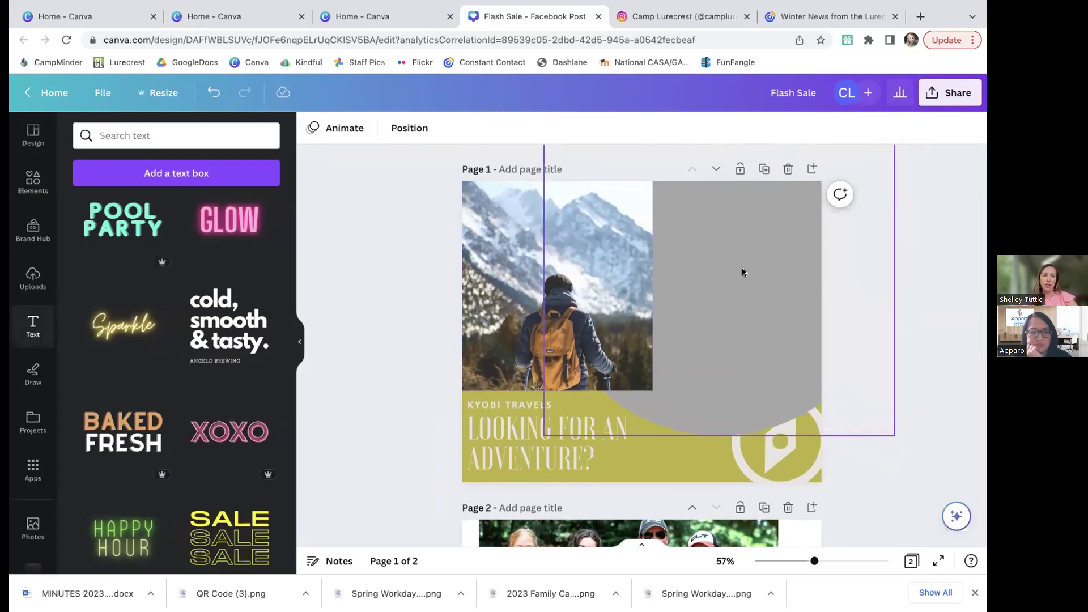
Duplicate page 1 and recolour the circle on the copy with the reddish-brown document colour.
{"action": "left_click", "coordinate": [763, 168]}
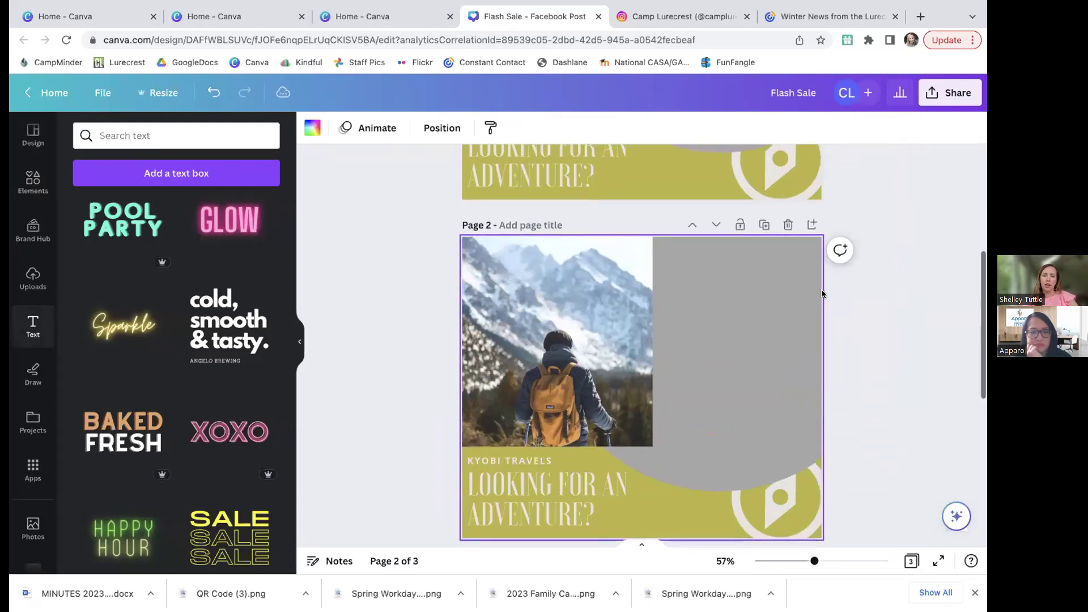
{"action": "left_click", "coordinate": [783, 352]}
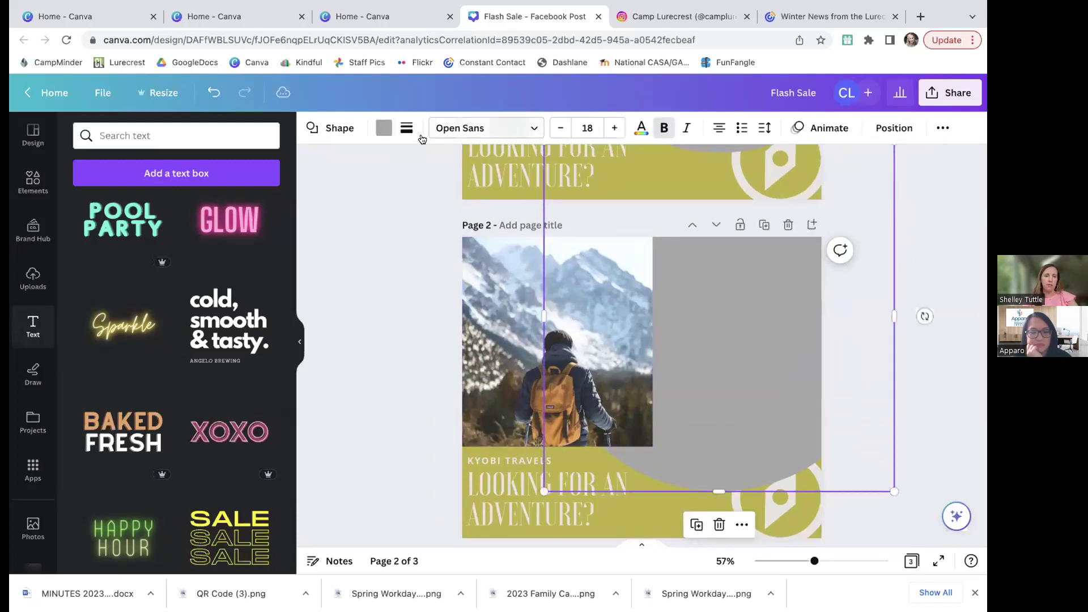
{"action": "left_click", "coordinate": [383, 128]}
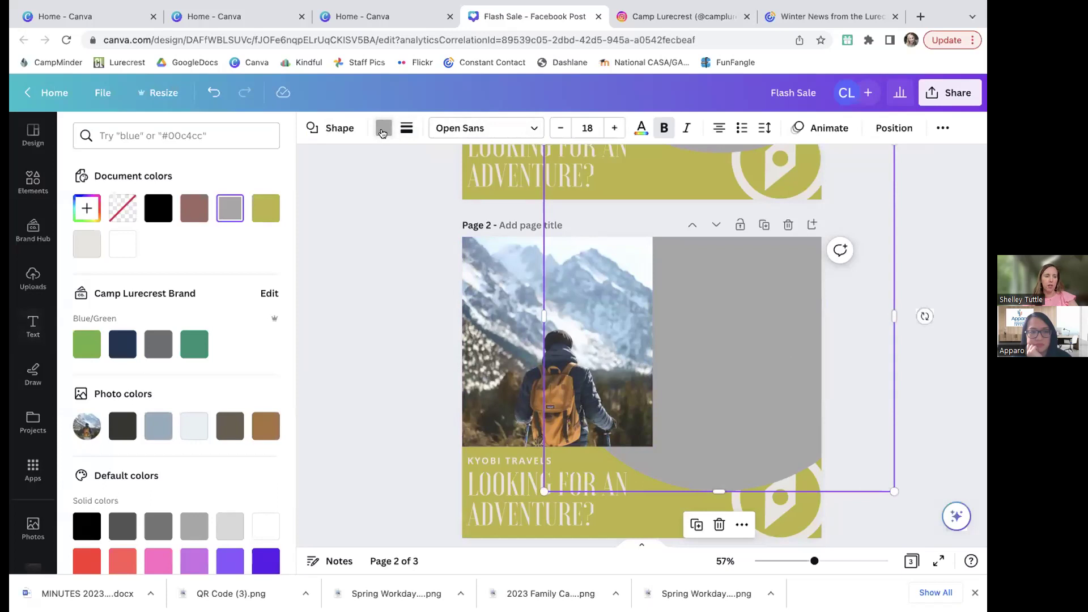
{"action": "left_click", "coordinate": [194, 208]}
Preview pages 1 and 2 in full screen to compare the circle colours, and show all pages in grid view.
{"action": "scroll", "coordinate": [383, 297], "scroll_direction": "up", "scroll_amount": 3}
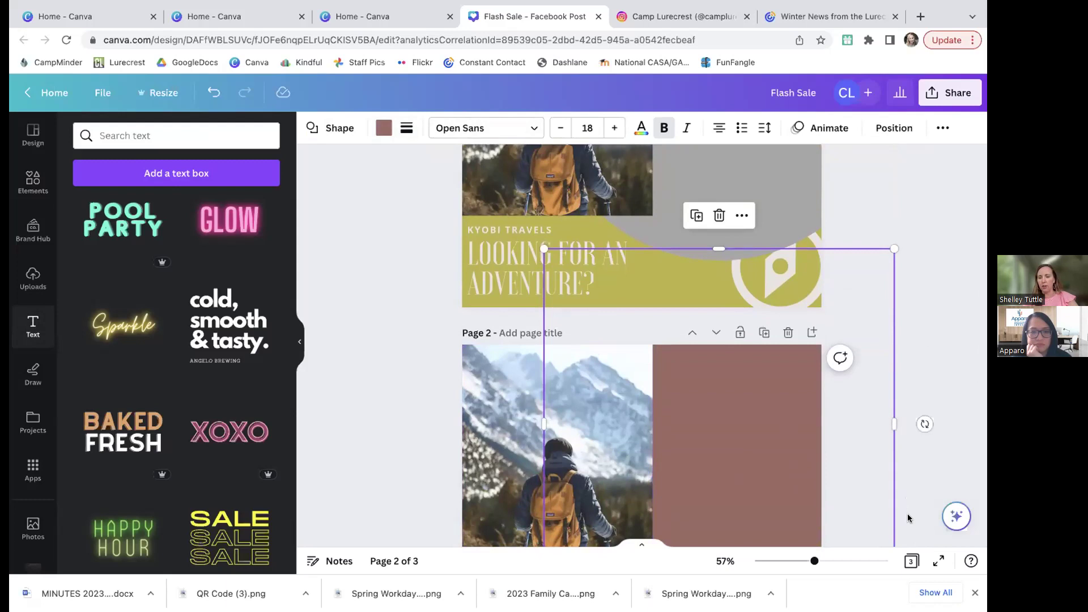
{"action": "left_click", "coordinate": [939, 563]}
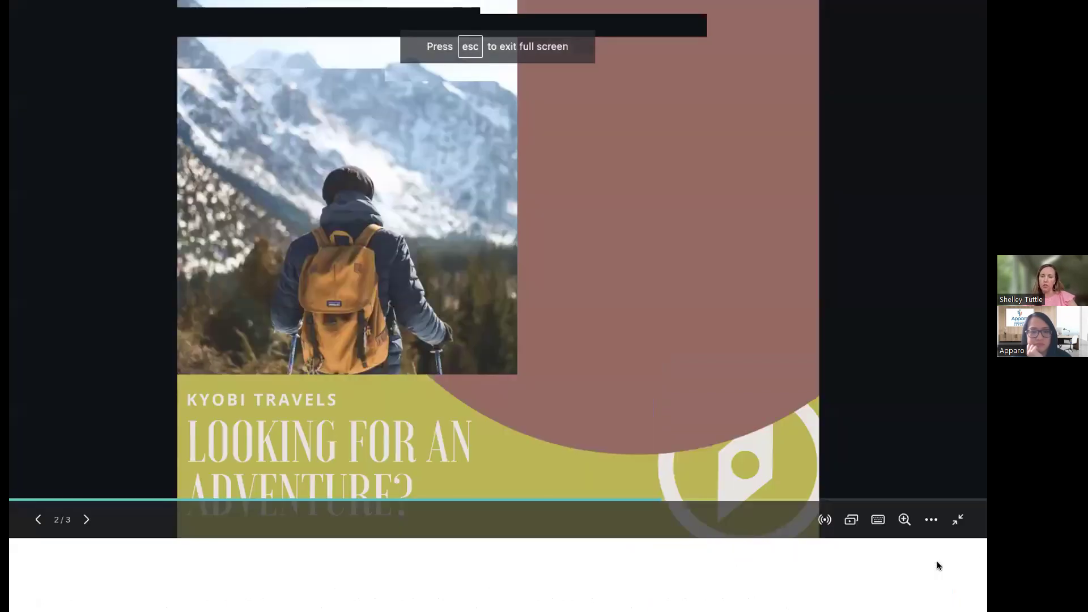
{"action": "key", "text": "Left"}
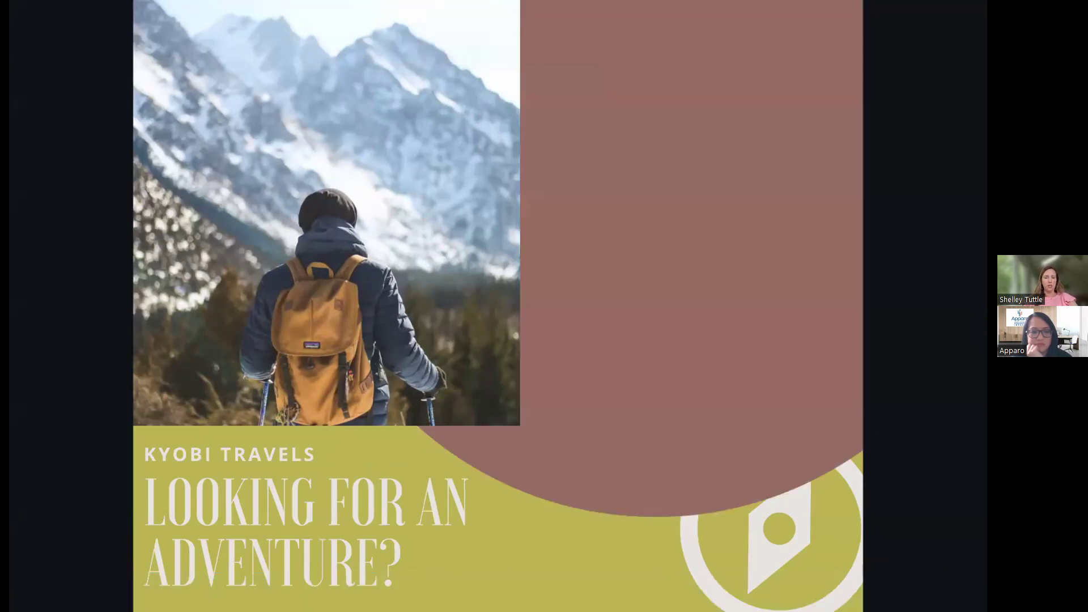
{"action": "key", "text": "Right"}
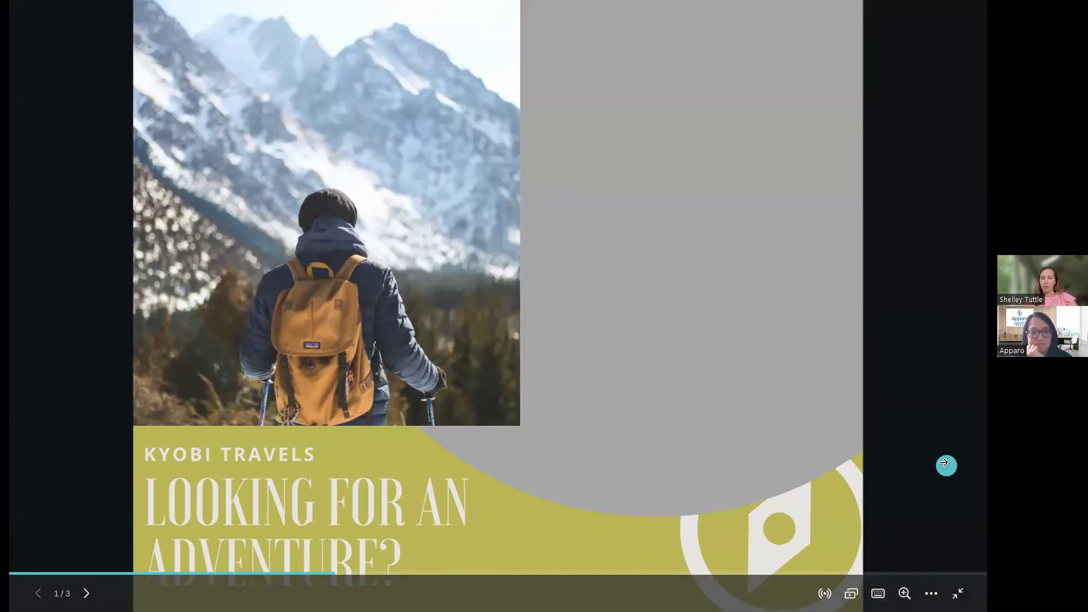
{"action": "left_click", "coordinate": [958, 594]}
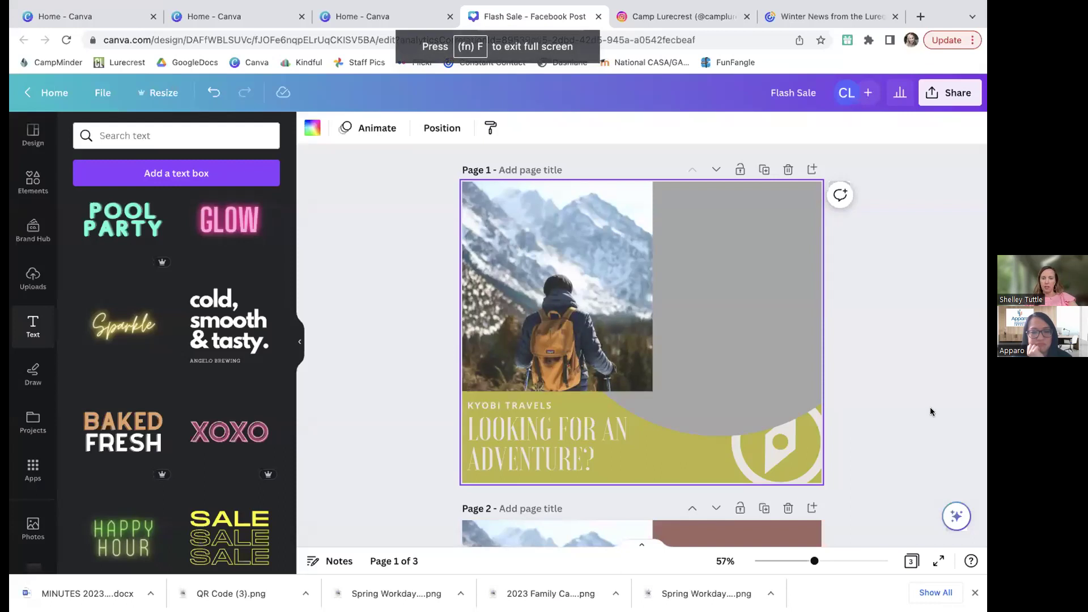
{"action": "left_click", "coordinate": [911, 561]}
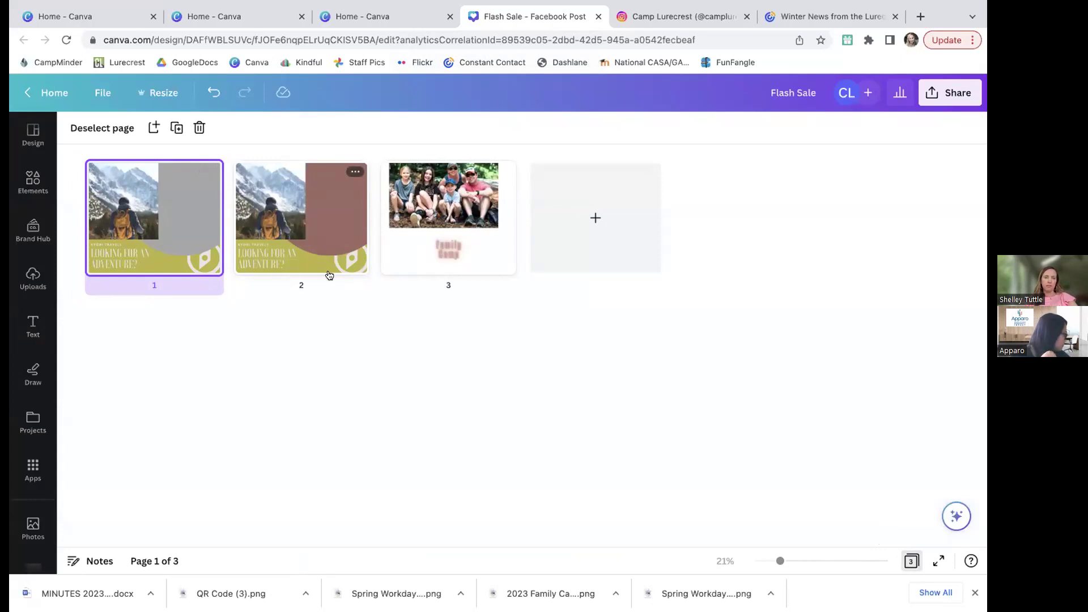
Return to the home page and reopen the Flash Sale design from the recent designs.
{"action": "left_click", "coordinate": [25, 94]}
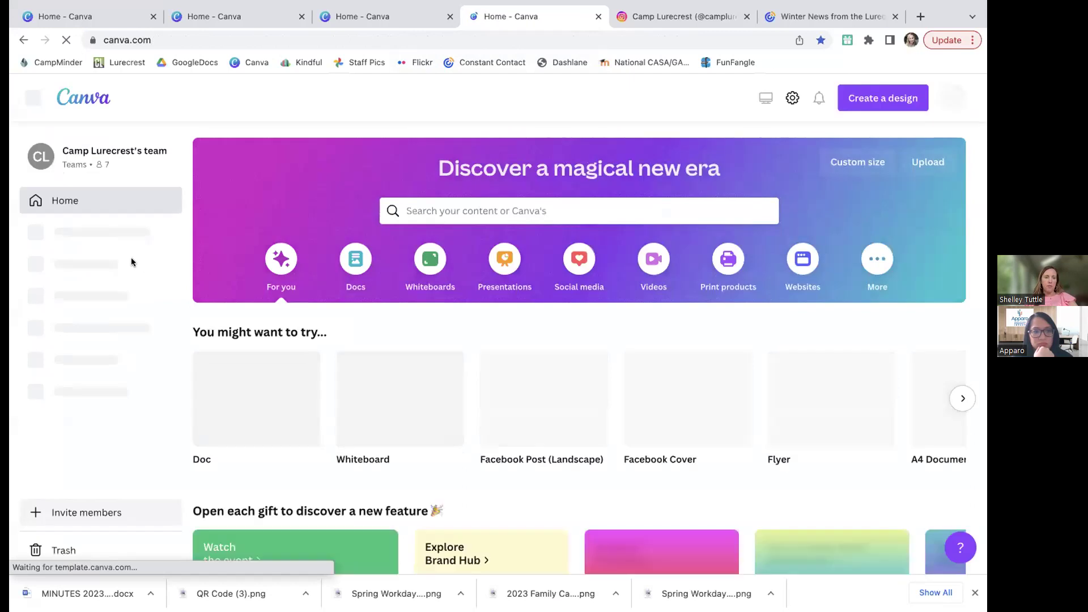
{"action": "scroll", "coordinate": [318, 453], "scroll_direction": "down", "scroll_amount": 4}
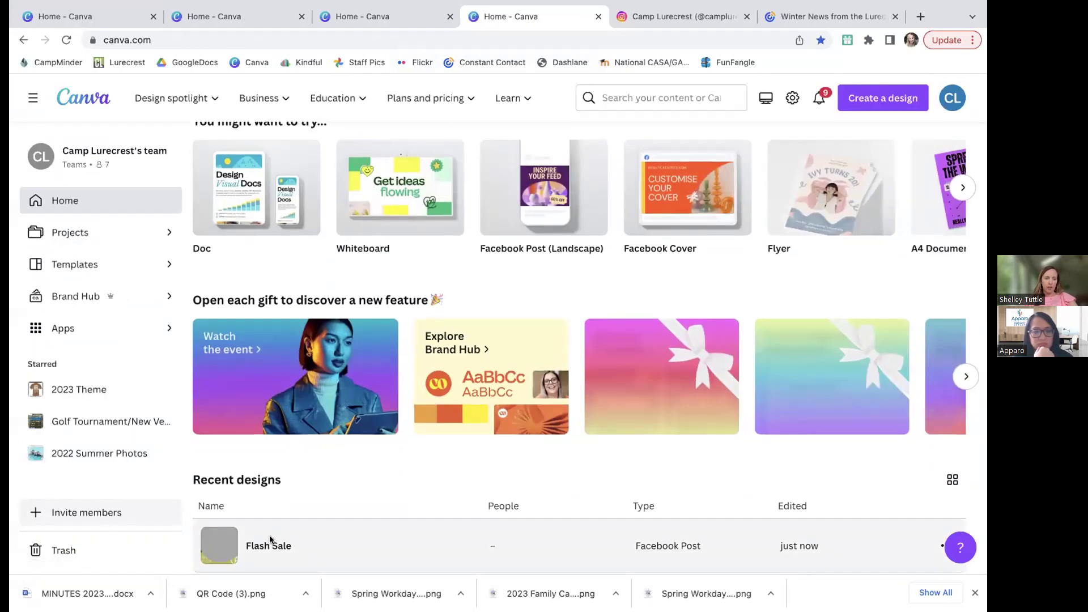
{"action": "left_click", "coordinate": [270, 540]}
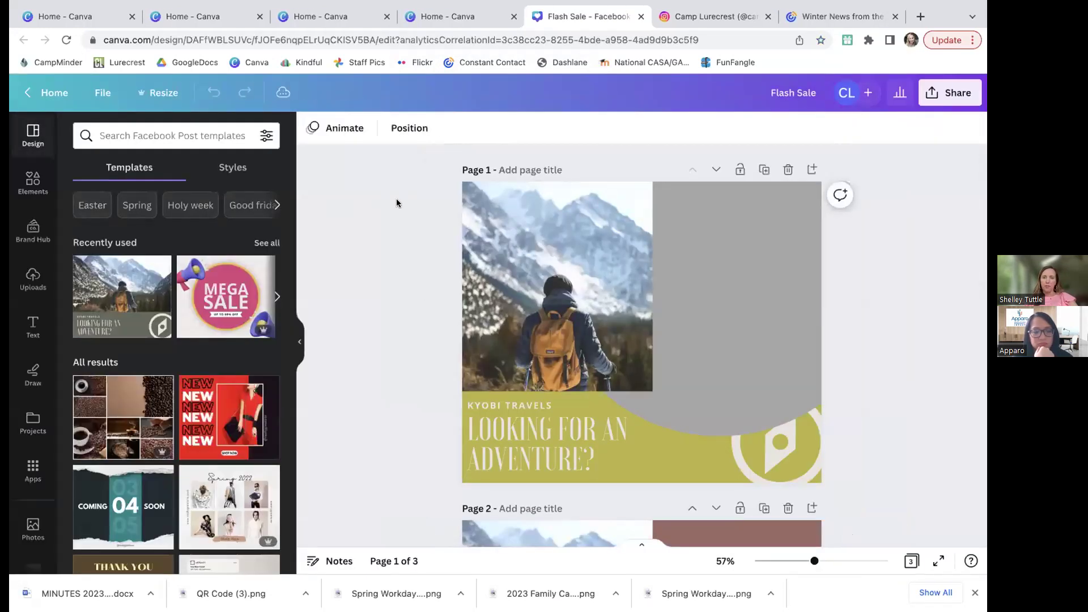
Browse the saved project content, looking through the folders and the uploaded images.
{"action": "scroll", "coordinate": [396, 203], "scroll_direction": "down", "scroll_amount": 3}
{"action": "scroll", "coordinate": [188, 250], "scroll_direction": "down", "scroll_amount": 3}
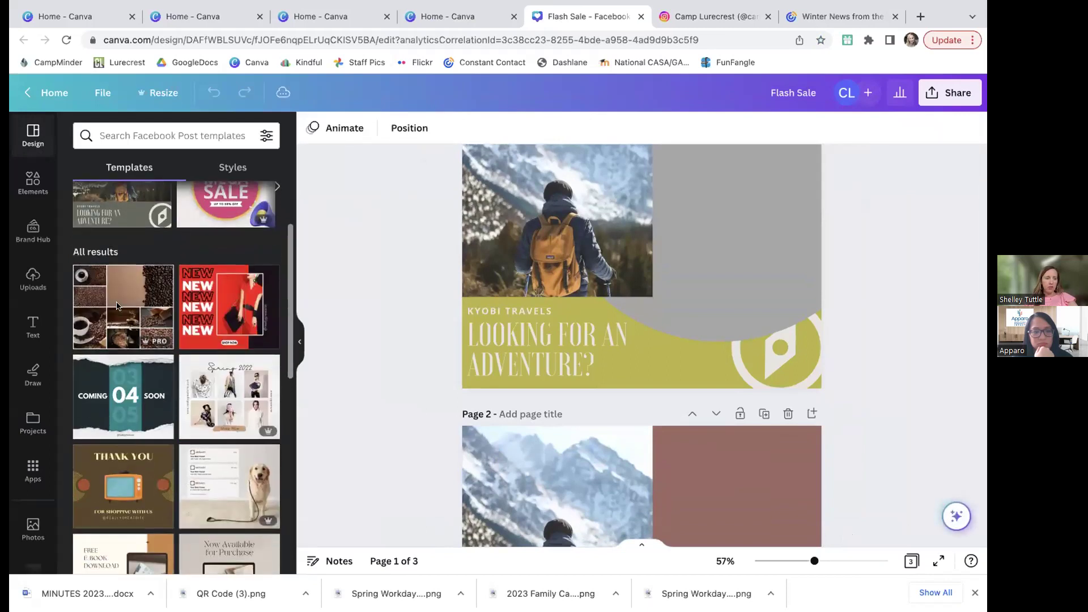
{"action": "left_click", "coordinate": [27, 431]}
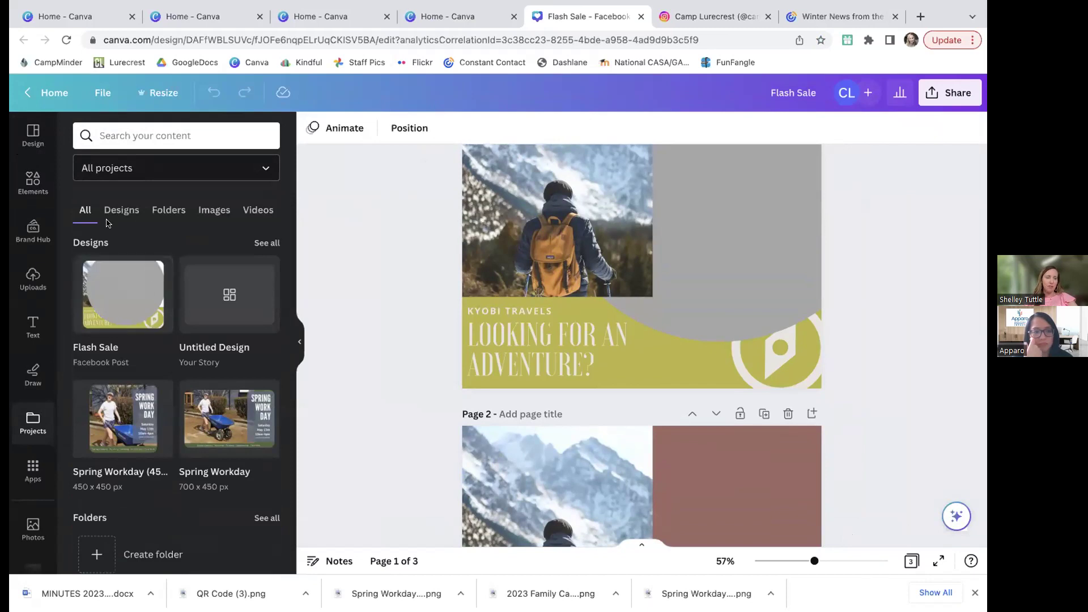
{"action": "left_click", "coordinate": [179, 207]}
{"action": "scroll", "coordinate": [166, 318], "scroll_direction": "down", "scroll_amount": 3}
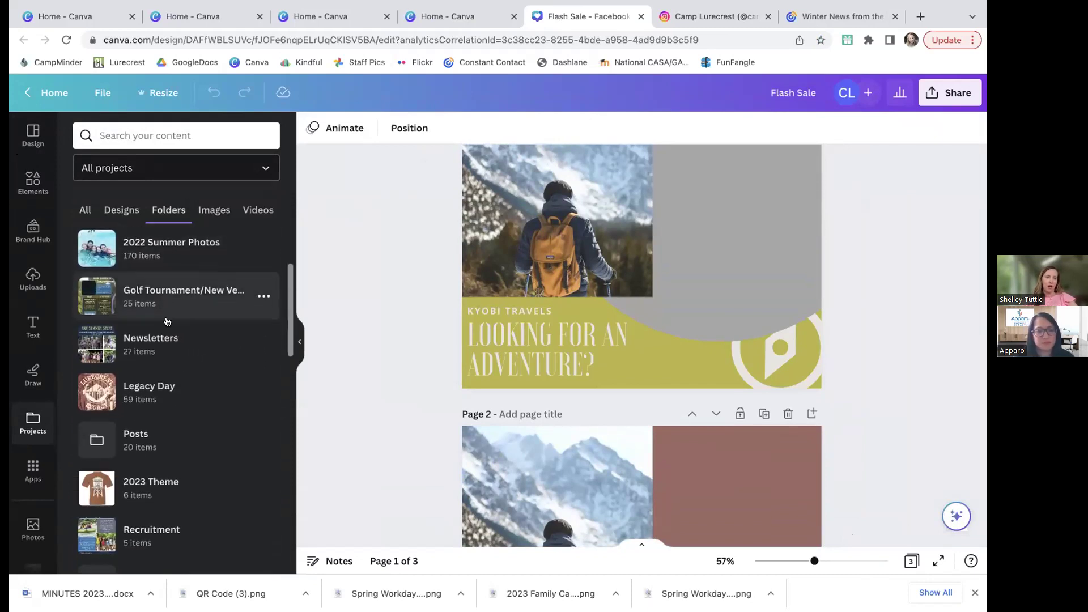
{"action": "scroll", "coordinate": [166, 321], "scroll_direction": "down", "scroll_amount": 3}
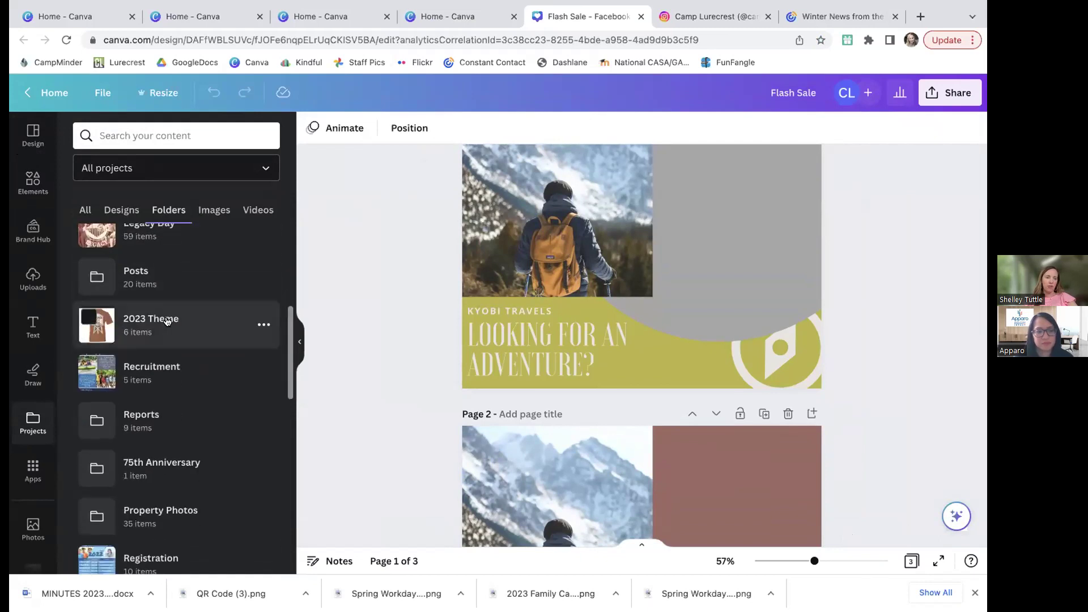
{"action": "left_click", "coordinate": [215, 210]}
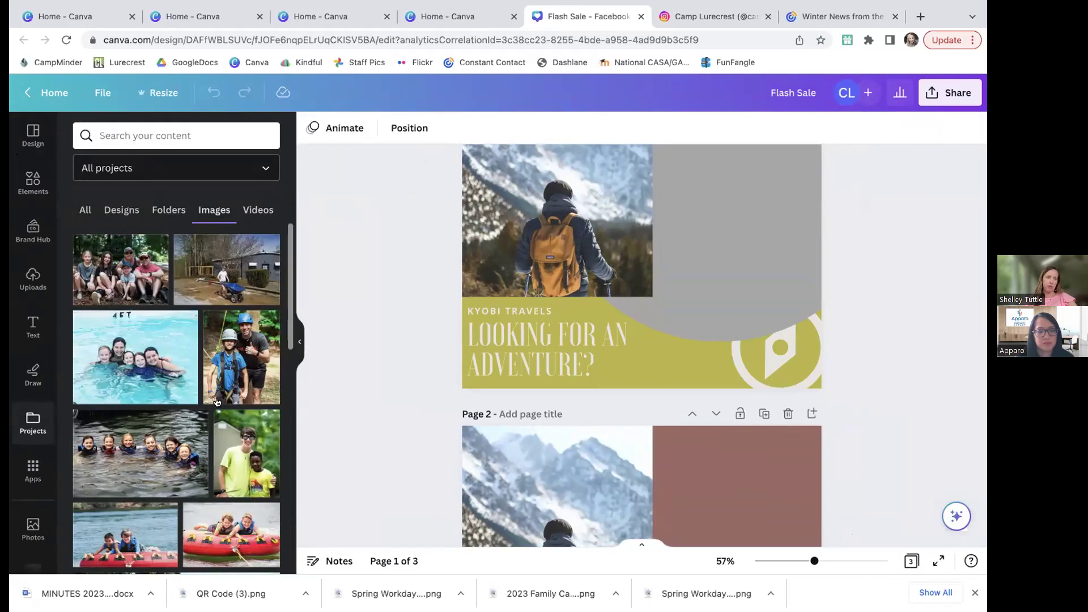
{"action": "scroll", "coordinate": [217, 418], "scroll_direction": "down", "scroll_amount": 10}
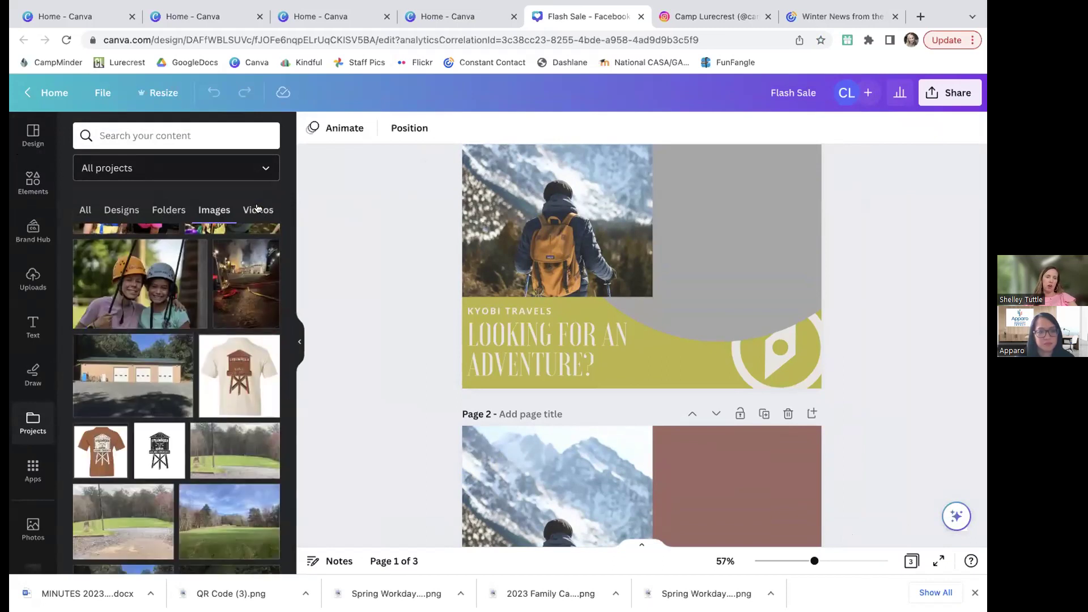
Find the 500 x 350 px "Join the 2023 Summer Staff Team!" design among the saved designs and apply it to page 2.
{"action": "left_click", "coordinate": [120, 209]}
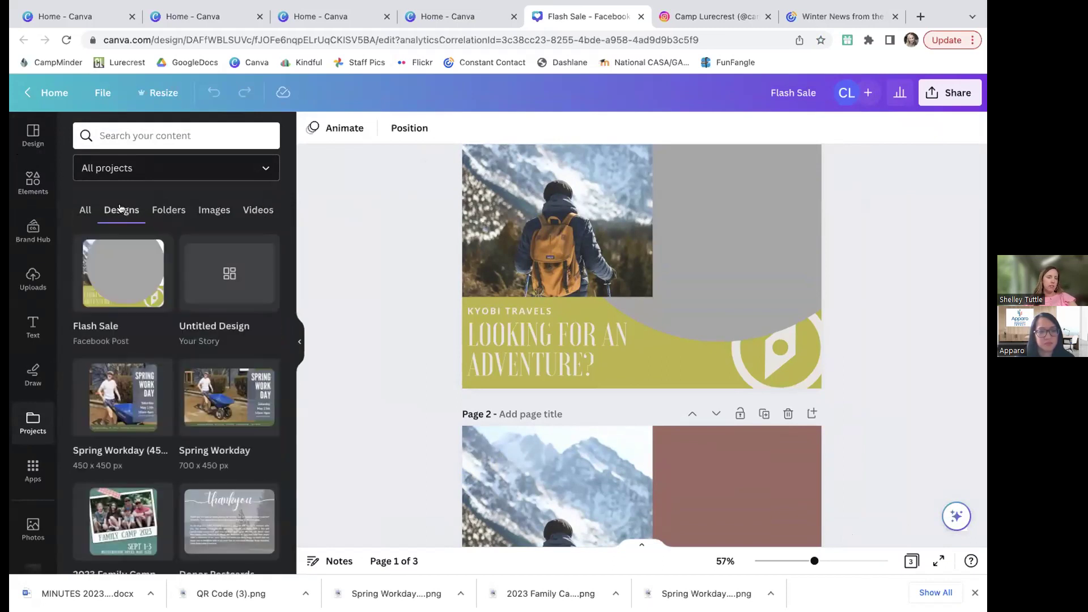
{"action": "scroll", "coordinate": [164, 286], "scroll_direction": "down", "scroll_amount": 3}
{"action": "scroll", "coordinate": [163, 286], "scroll_direction": "down", "scroll_amount": 5}
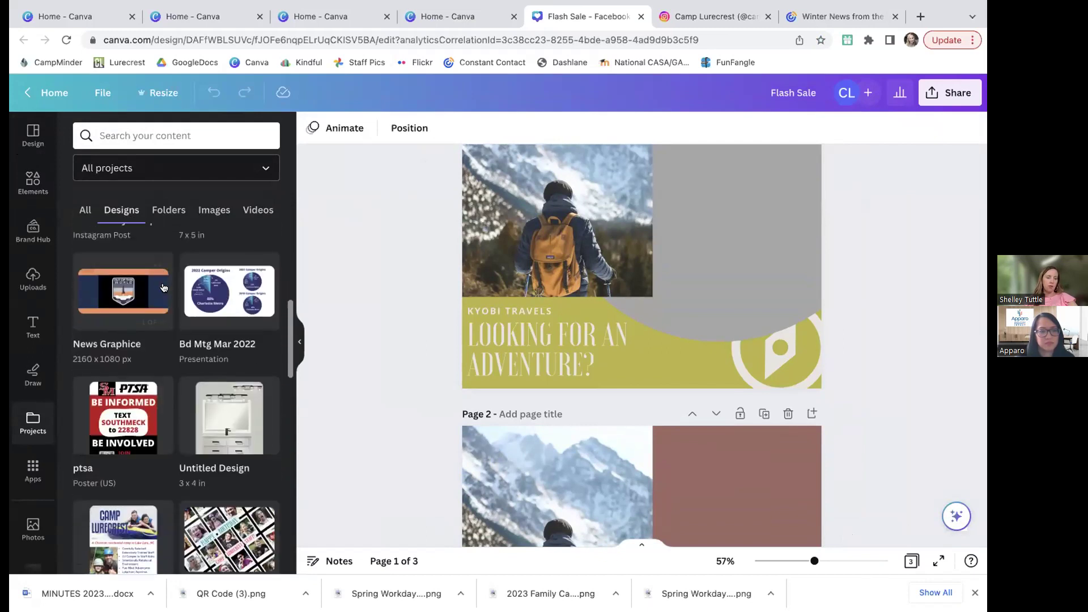
{"action": "scroll", "coordinate": [163, 286], "scroll_direction": "down", "scroll_amount": 2}
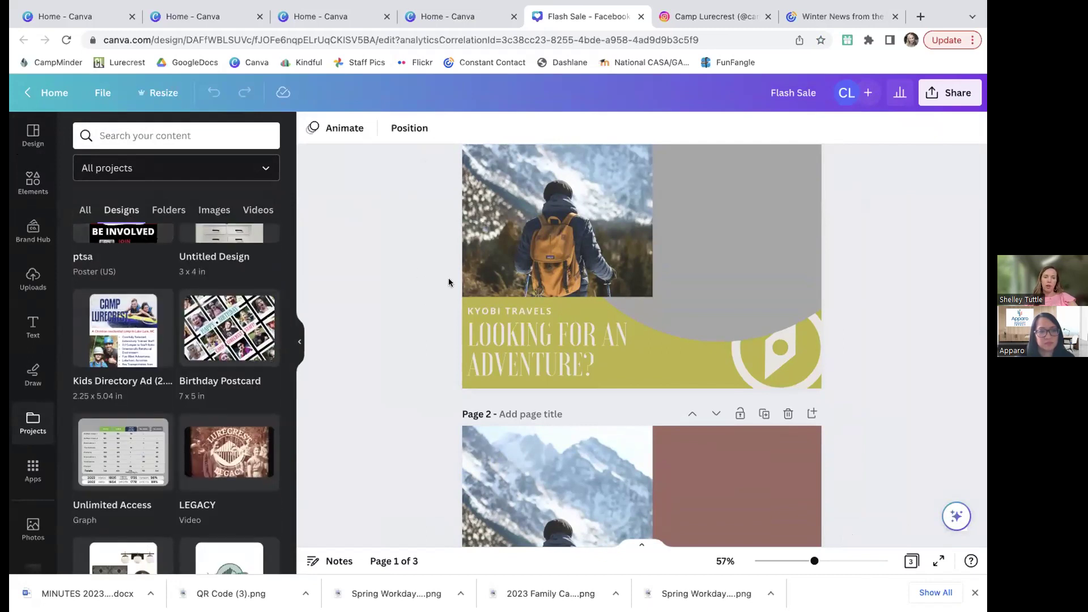
{"action": "scroll", "coordinate": [450, 282], "scroll_direction": "down", "scroll_amount": 5}
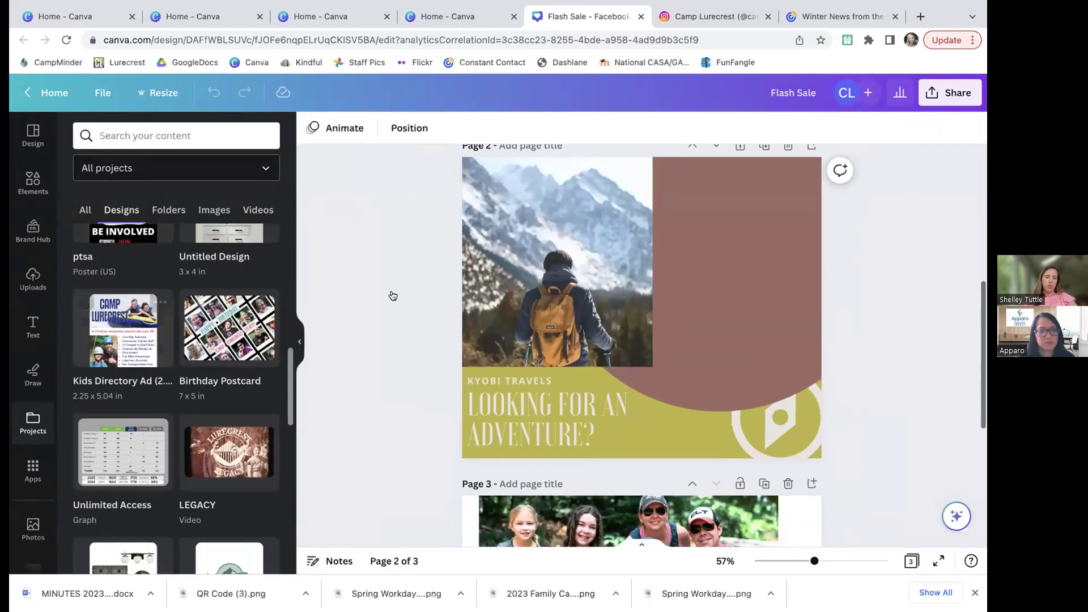
{"action": "scroll", "coordinate": [146, 358], "scroll_direction": "down", "scroll_amount": 2}
{"action": "scroll", "coordinate": [147, 359], "scroll_direction": "down", "scroll_amount": 4}
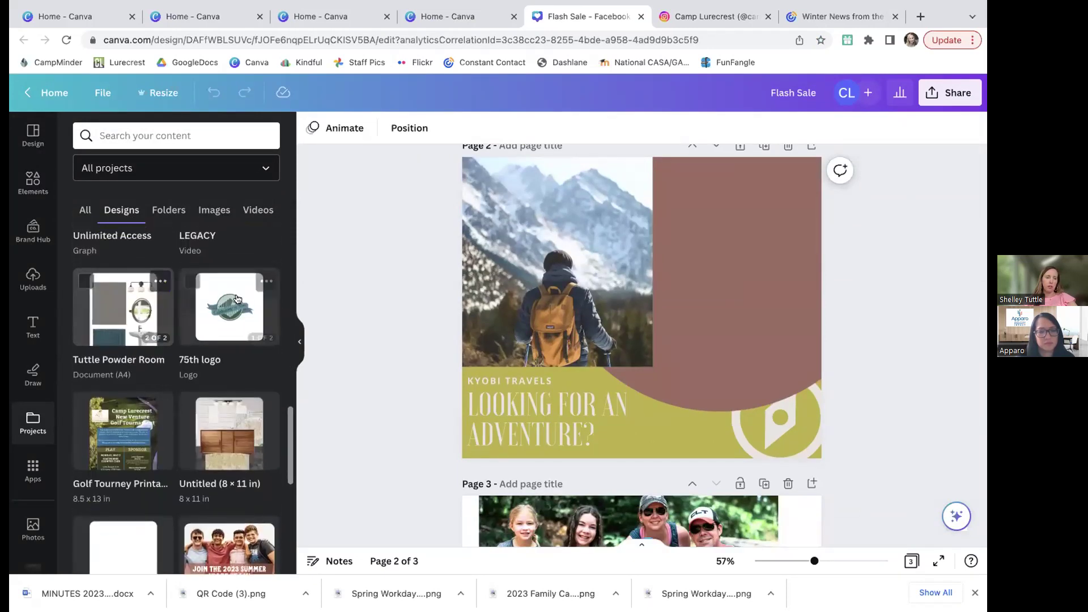
{"action": "scroll", "coordinate": [215, 319], "scroll_direction": "down", "scroll_amount": 3}
{"action": "scroll", "coordinate": [217, 319], "scroll_direction": "down", "scroll_amount": 1}
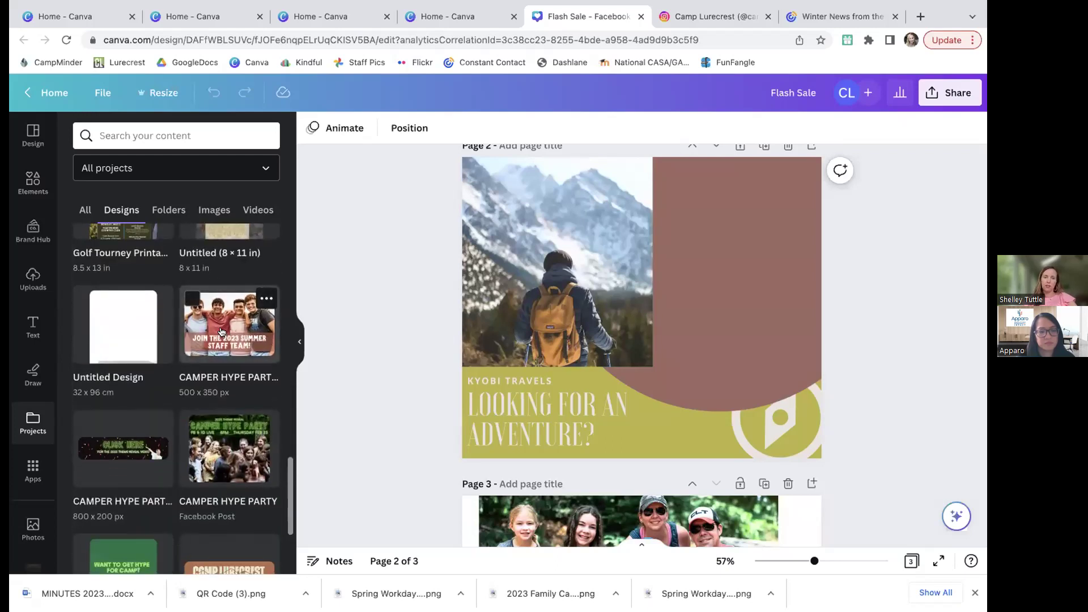
{"action": "left_click", "coordinate": [222, 331]}
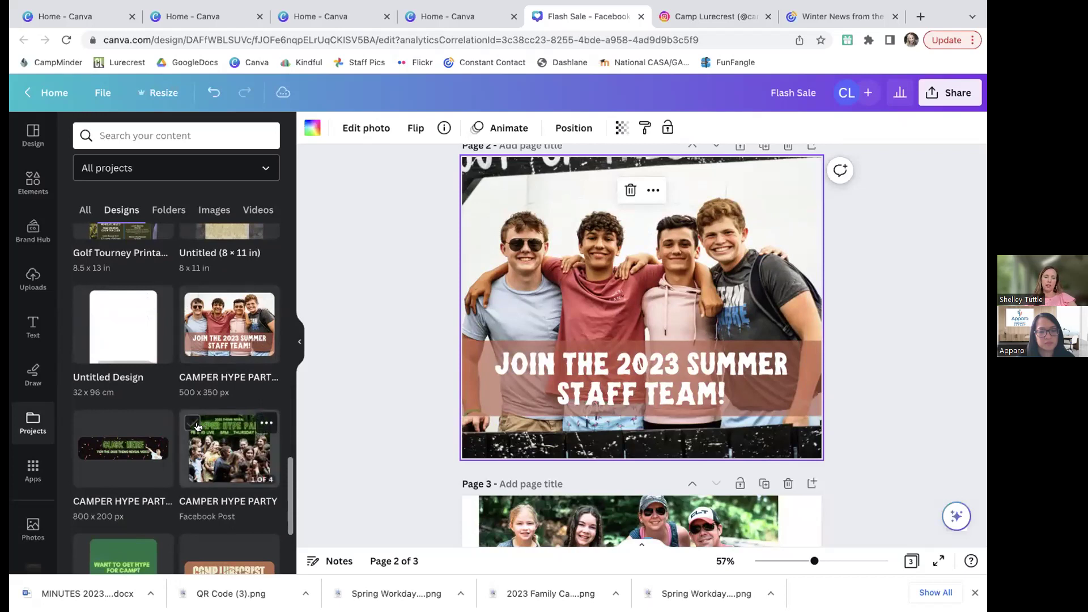
Review the staff-team content on page 2 alongside the neighbouring pages.
{"action": "scroll", "coordinate": [197, 427], "scroll_direction": "up", "scroll_amount": 4}
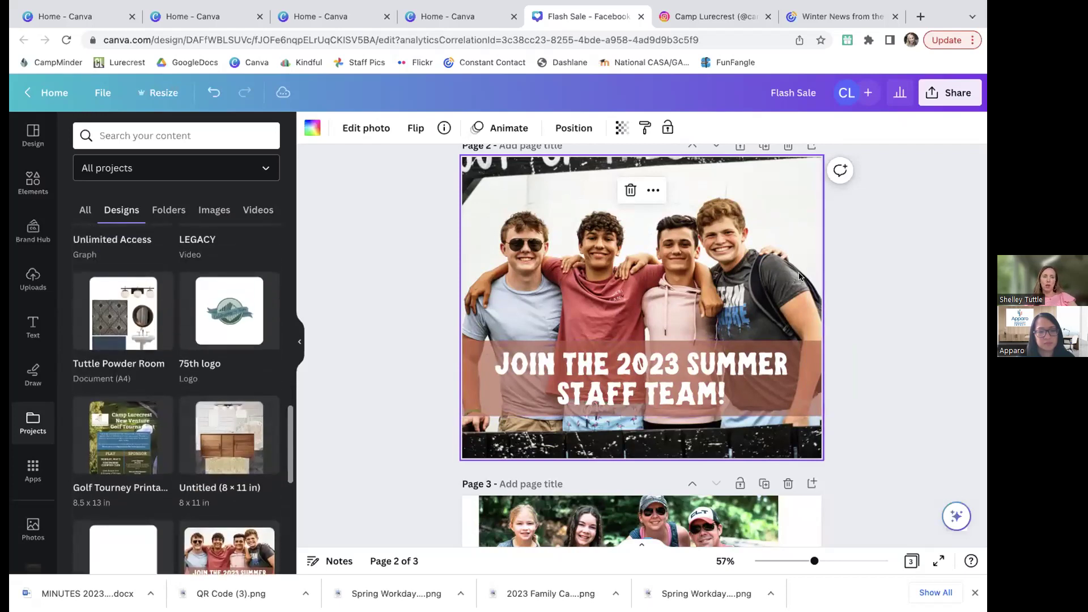
{"action": "scroll", "coordinate": [721, 329], "scroll_direction": "up", "scroll_amount": 2}
{"action": "scroll", "coordinate": [721, 328], "scroll_direction": "down", "scroll_amount": 3}
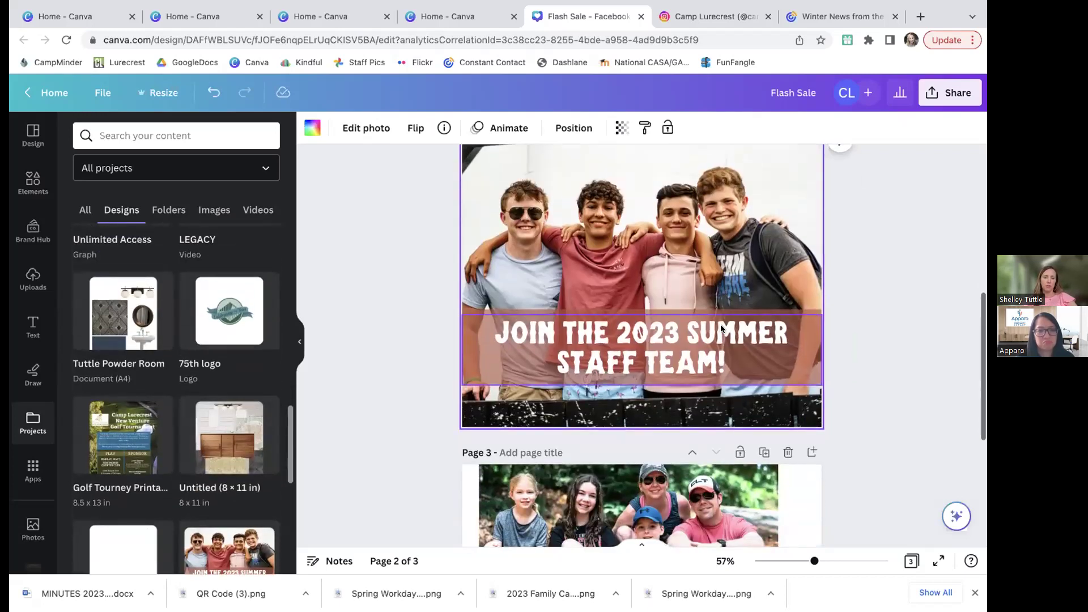
{"action": "scroll", "coordinate": [721, 328], "scroll_direction": "up", "scroll_amount": 3}
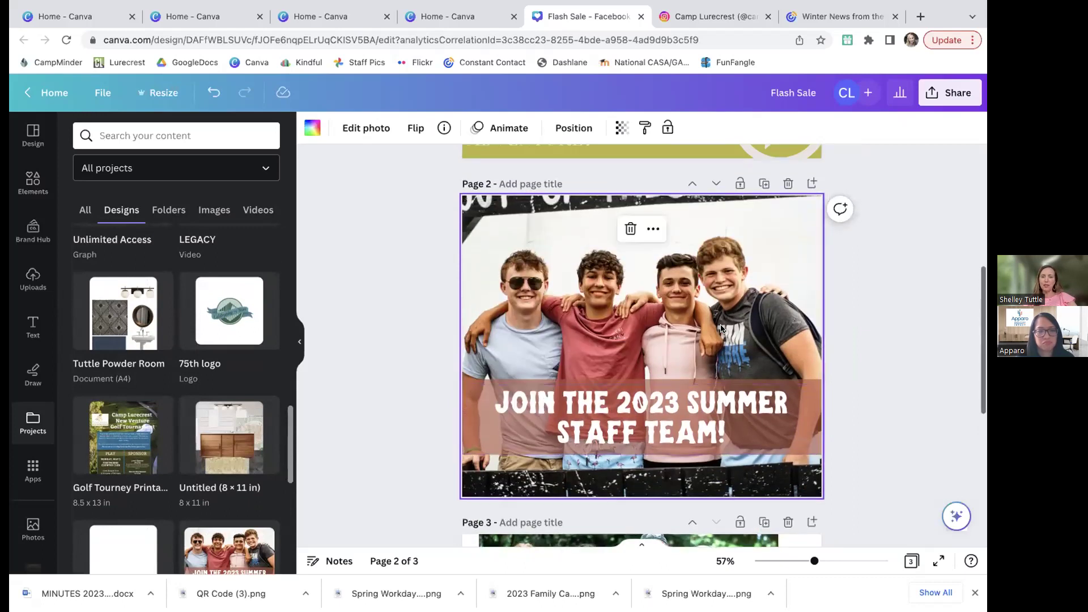
{"action": "scroll", "coordinate": [848, 329], "scroll_direction": "up", "scroll_amount": 5}
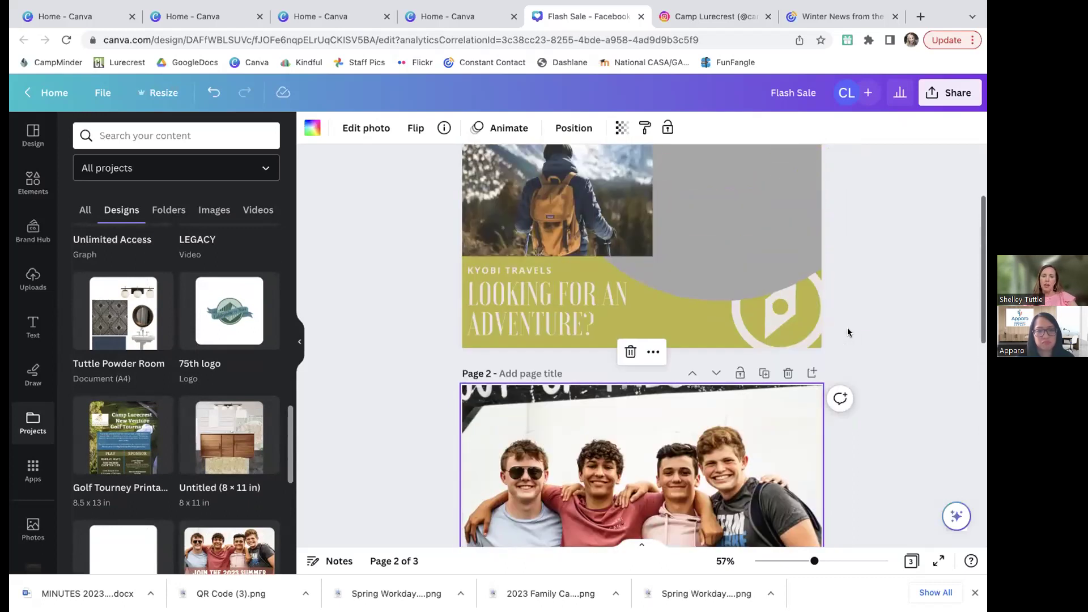
{"action": "scroll", "coordinate": [231, 360], "scroll_direction": "up", "scroll_amount": 10}
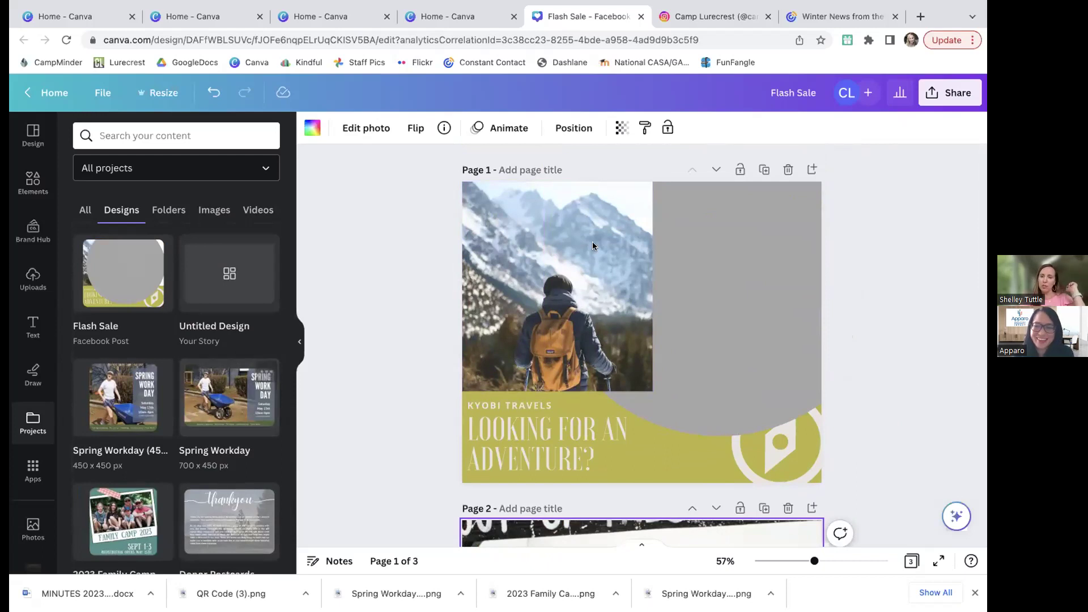
Give Camp Lurecrest's team "Can edit" access to the Flash Sale design.
{"action": "left_click", "coordinate": [865, 97]}
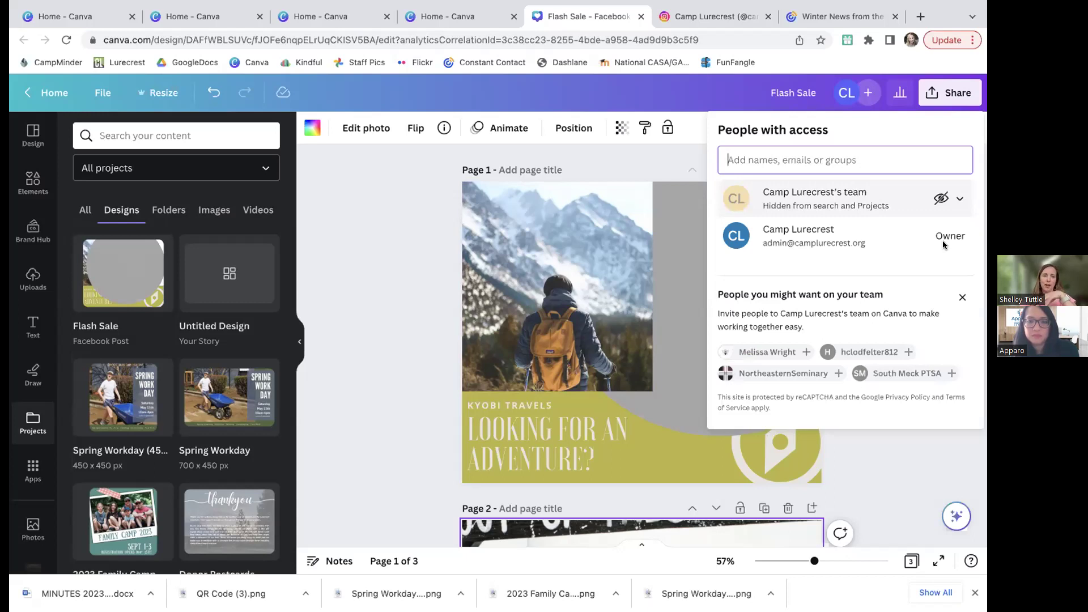
{"action": "left_click", "coordinate": [956, 202]}
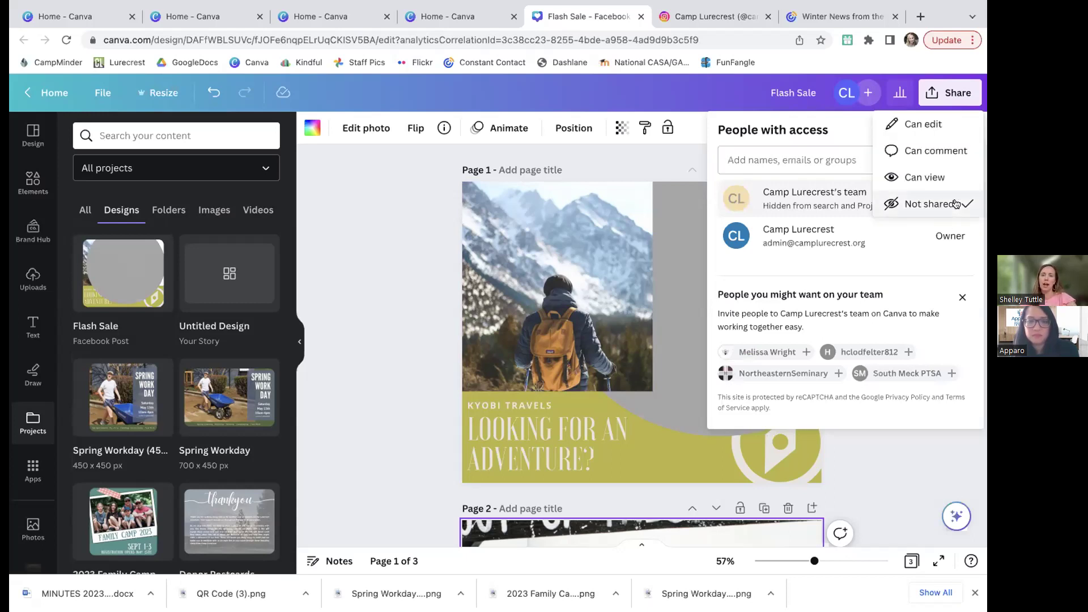
{"action": "left_click", "coordinate": [956, 204]}
{"action": "mouse_move", "coordinate": [809, 208]}
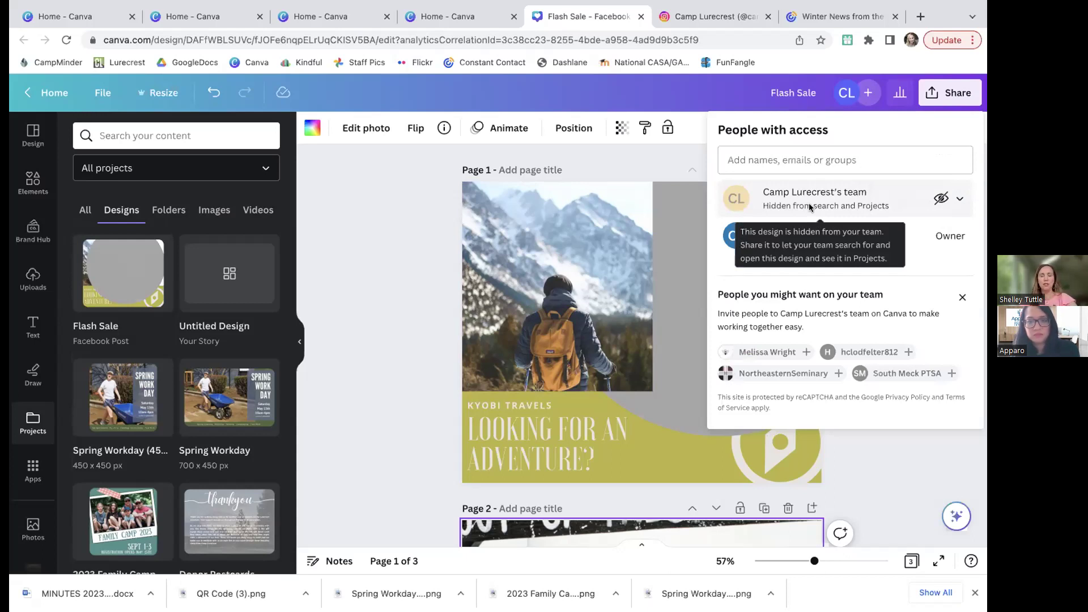
{"action": "left_click", "coordinate": [957, 202]}
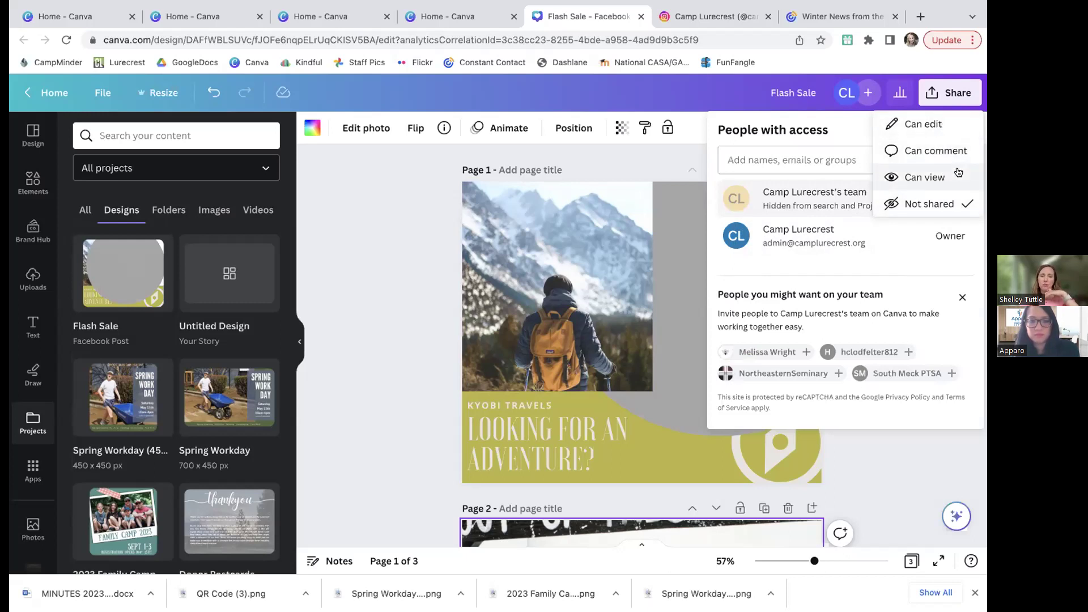
{"action": "left_click", "coordinate": [924, 124]}
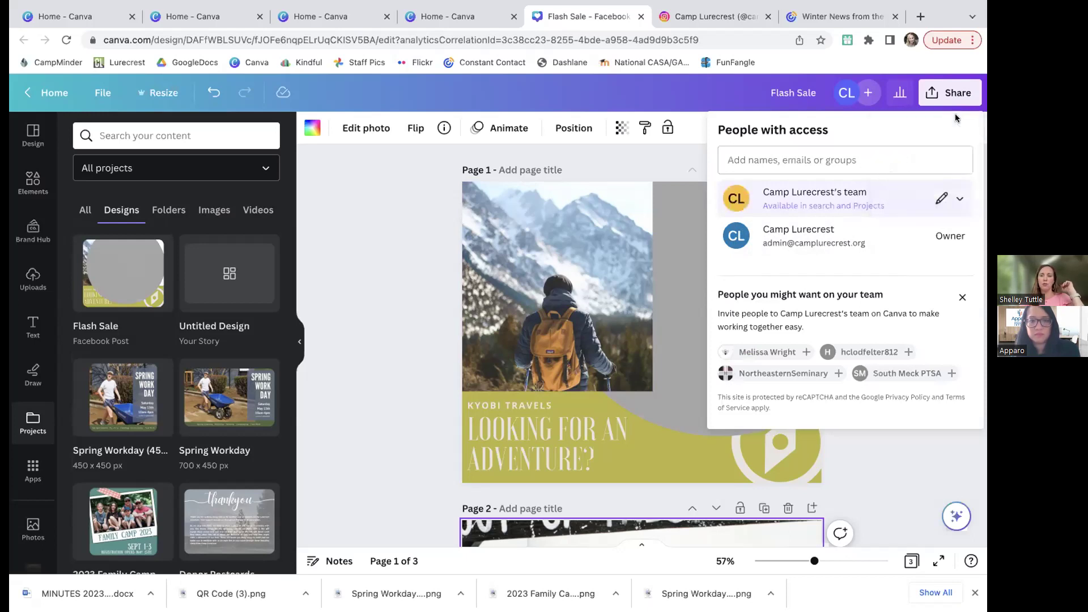
{"action": "left_click", "coordinate": [433, 290]}
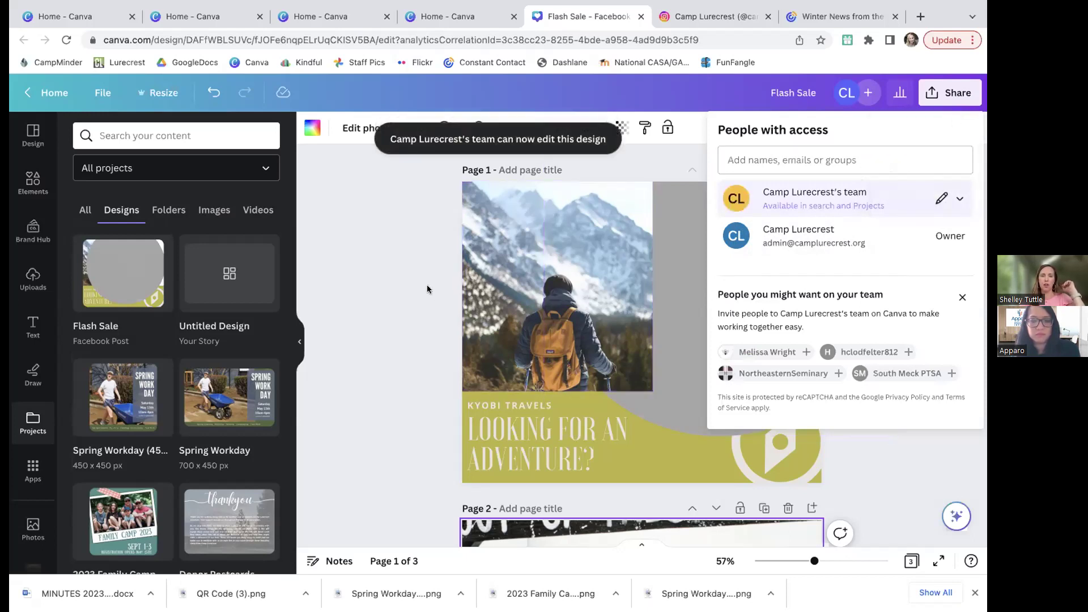
Reload the design page and recheck the team's access in the list of people with access.
{"action": "left_click", "coordinate": [870, 95]}
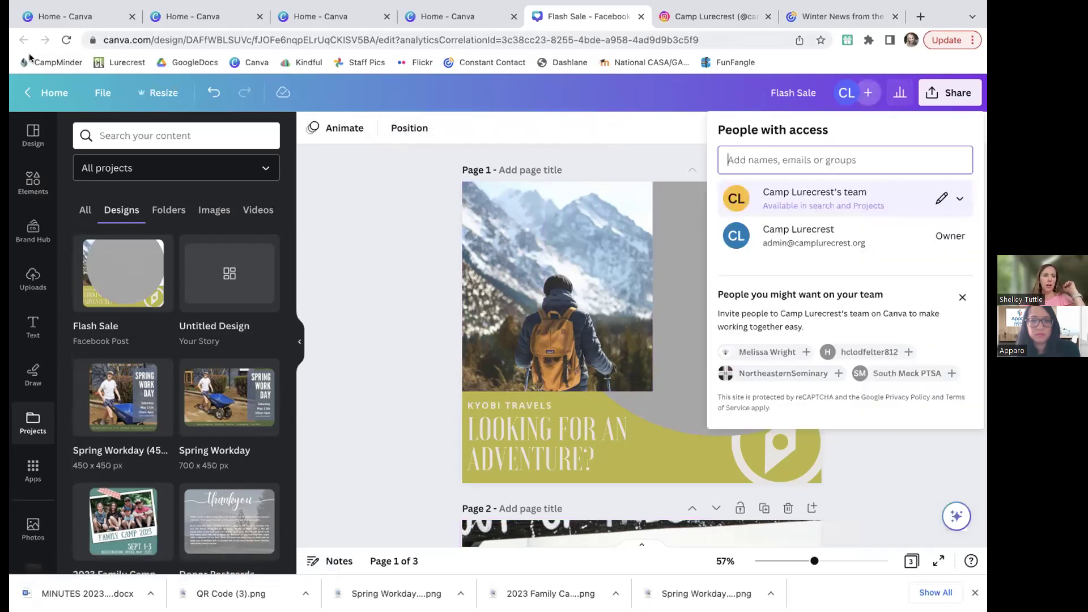
{"action": "left_click", "coordinate": [60, 45]}
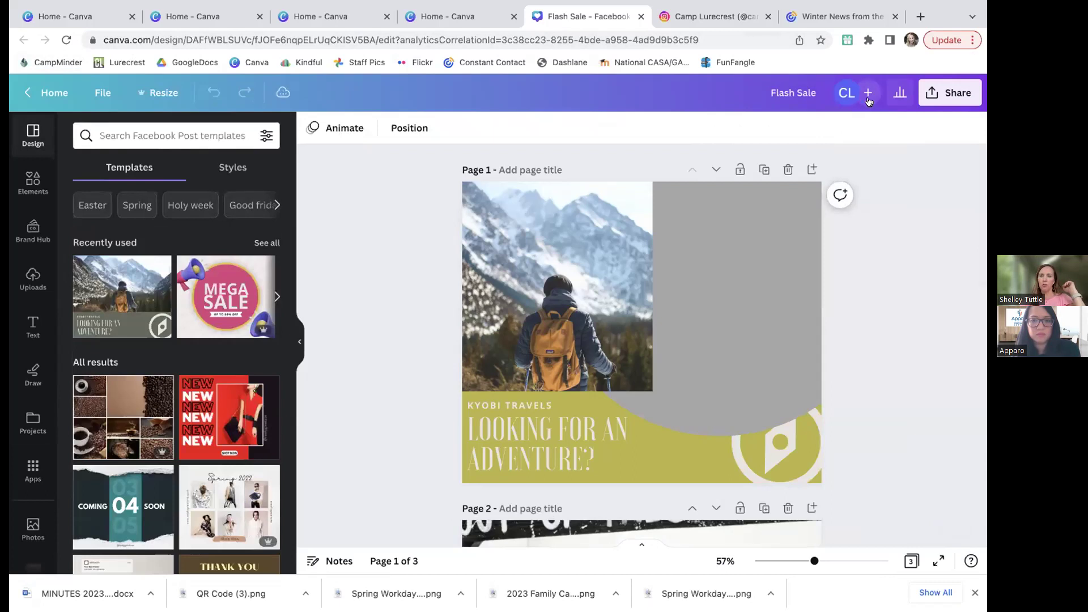
{"action": "left_click", "coordinate": [868, 97]}
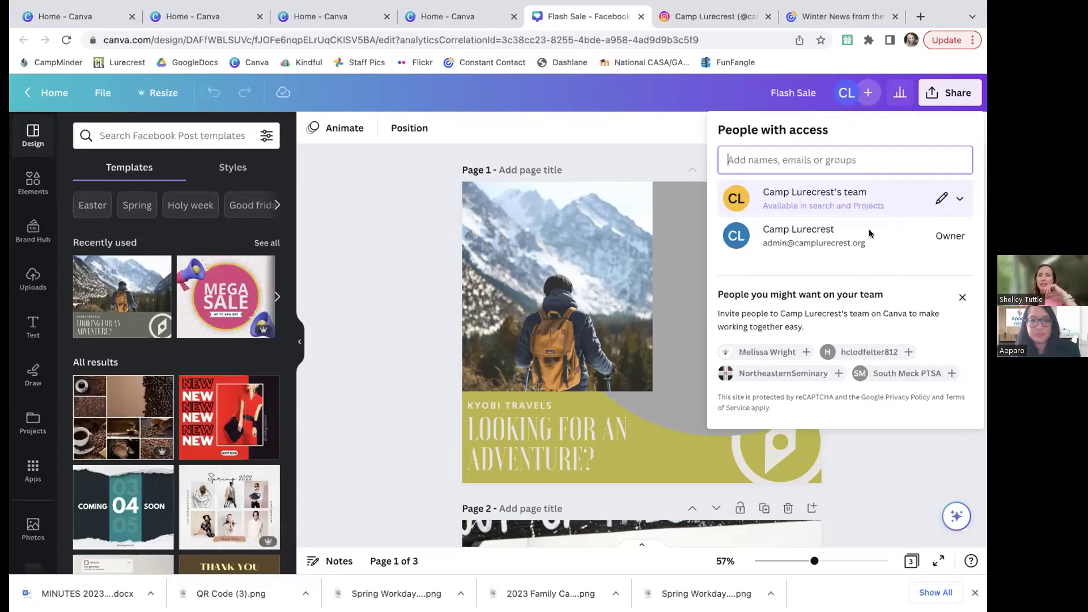
{"action": "mouse_move", "coordinate": [880, 213]}
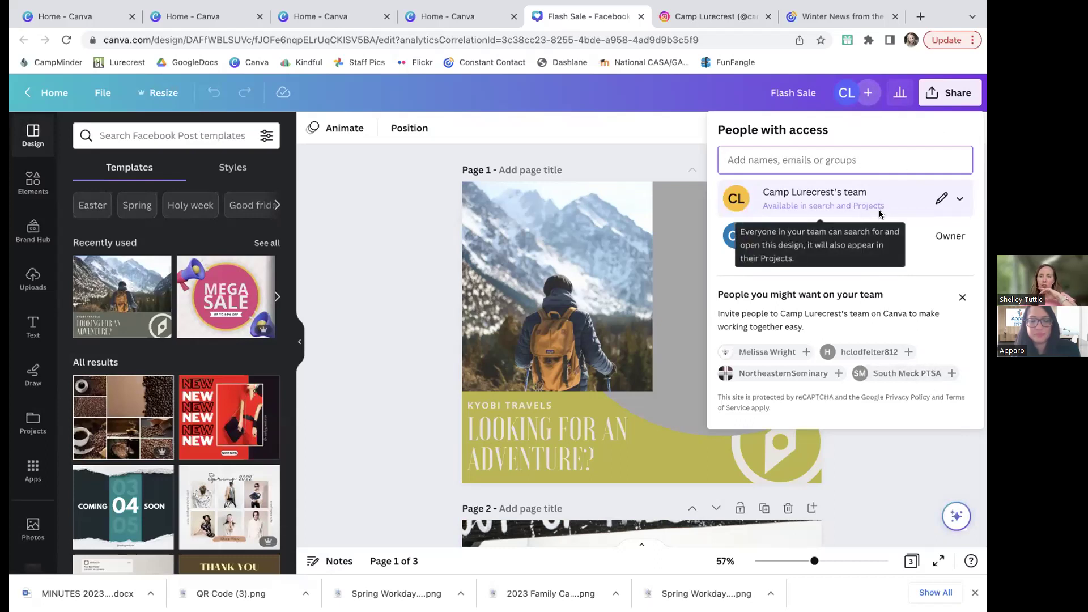
{"action": "left_click", "coordinate": [865, 99]}
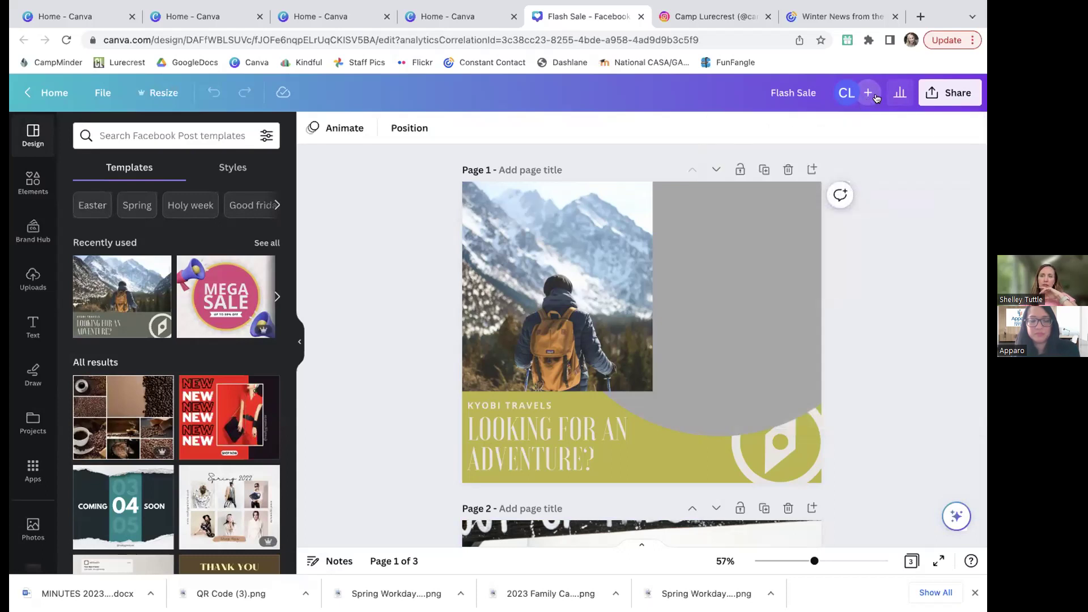
{"action": "left_click", "coordinate": [870, 96]}
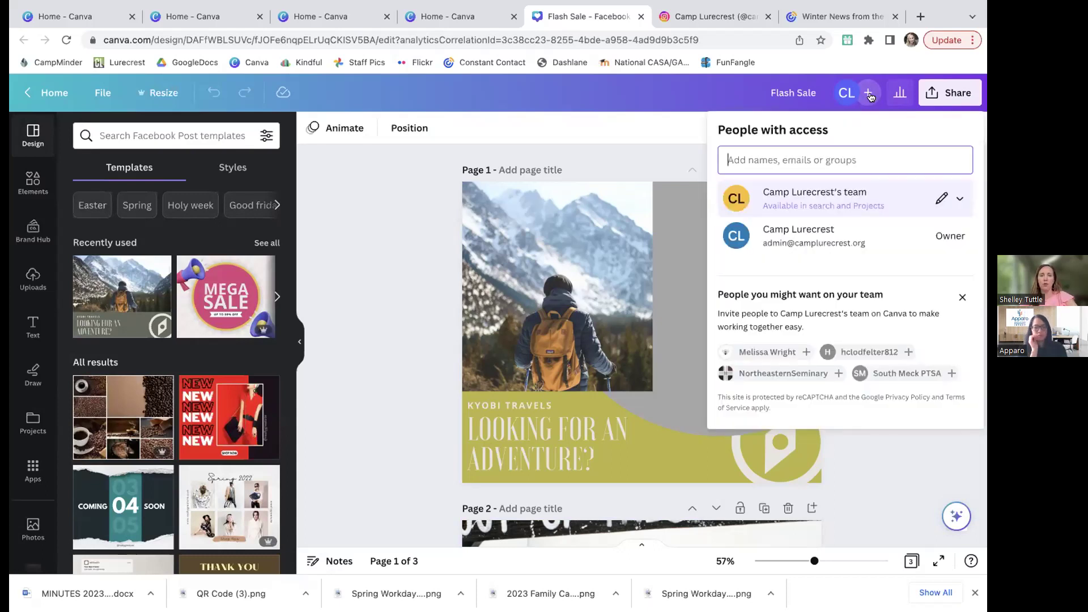
{"action": "scroll", "coordinate": [889, 270], "scroll_direction": "down", "scroll_amount": 1}
{"action": "scroll", "coordinate": [890, 270], "scroll_direction": "up", "scroll_amount": 1}
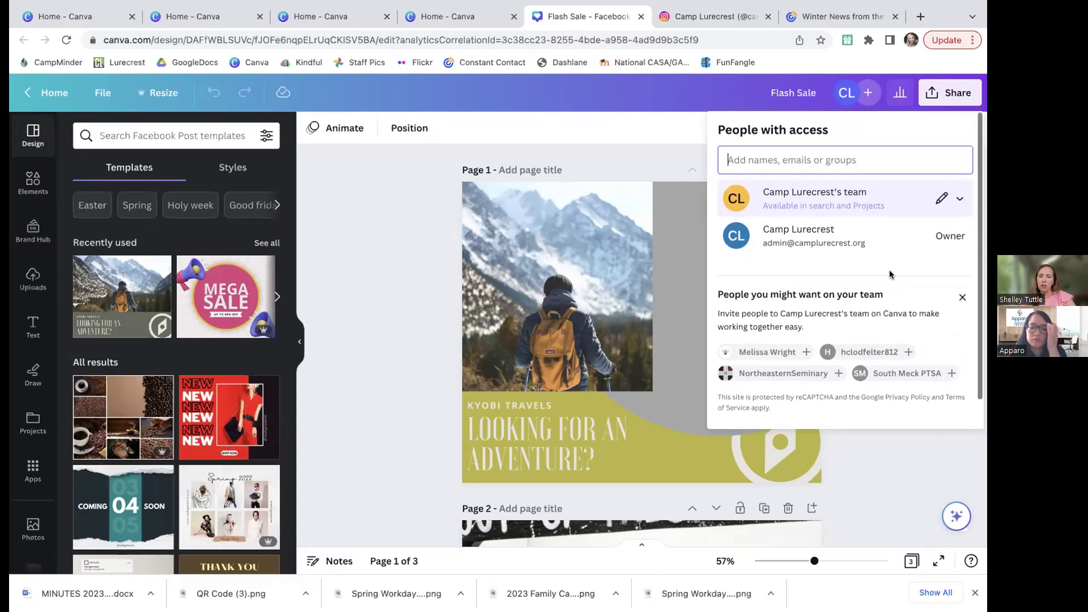
Copy the design's collaboration link with access limited to added people, and look over the remaining sharing options.
{"action": "left_click", "coordinate": [947, 106]}
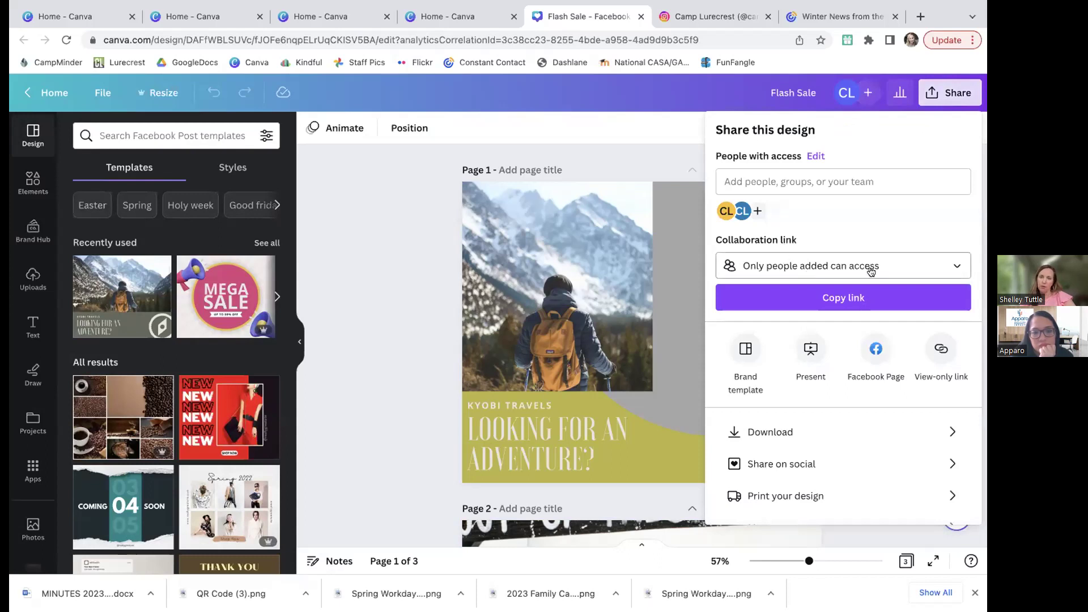
{"action": "left_click", "coordinate": [947, 94]}
{"action": "left_click", "coordinate": [942, 97]}
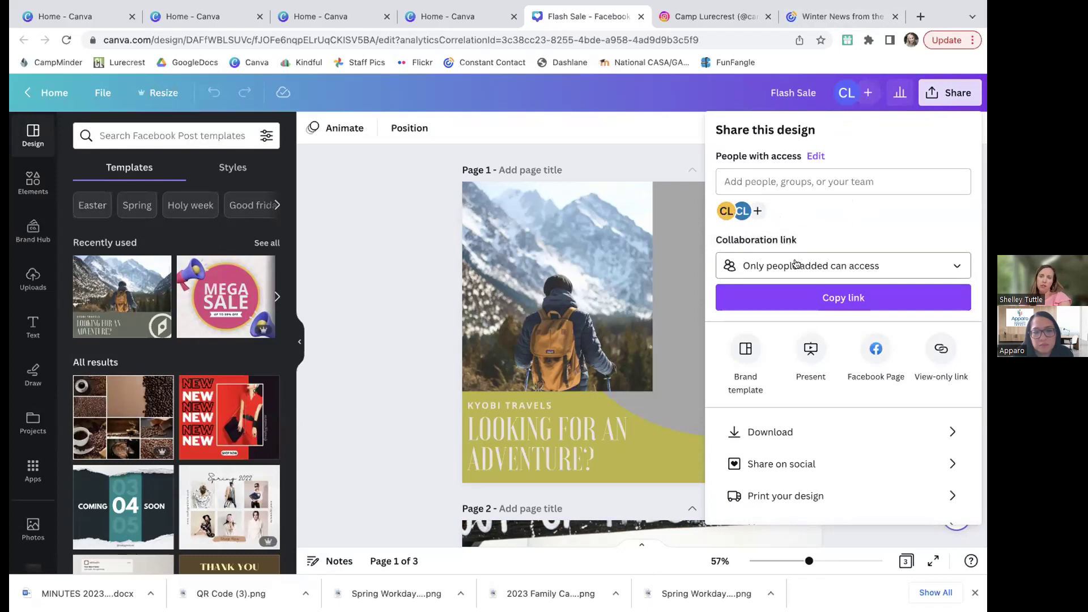
{"action": "left_click", "coordinate": [818, 299]}
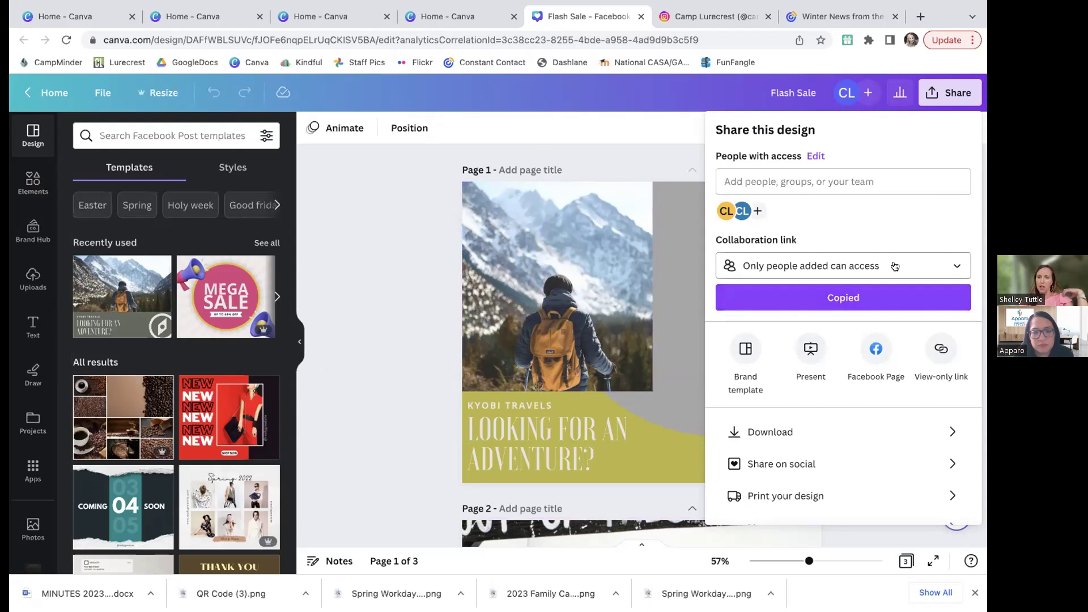
{"action": "scroll", "coordinate": [895, 265], "scroll_direction": "down", "scroll_amount": 1}
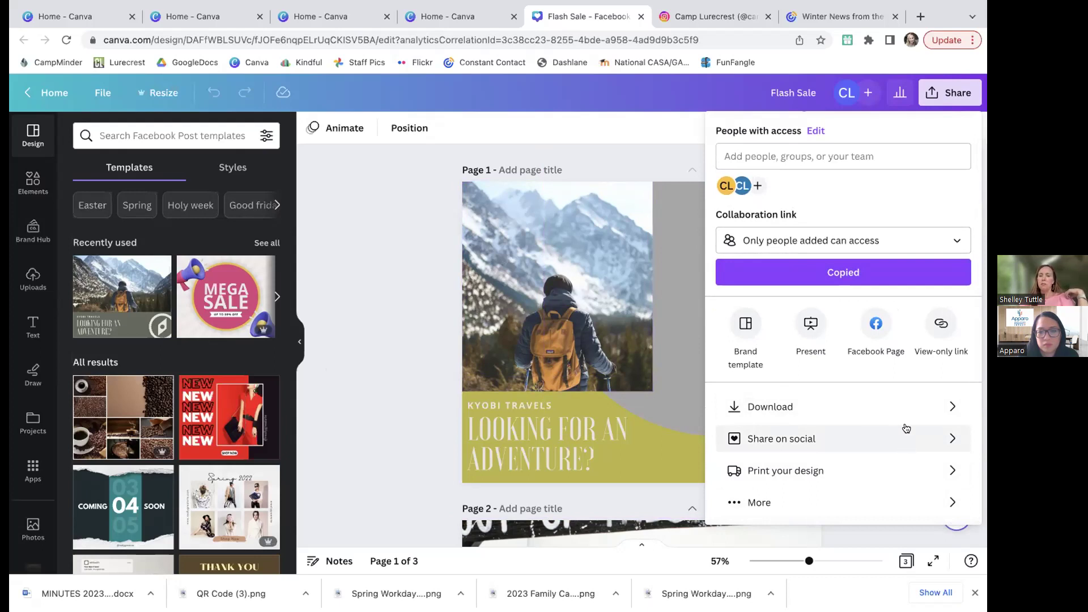
Try PDF Print as the design's download file type, switching crop marks and bleed on and off.
{"action": "left_click", "coordinate": [906, 405]}
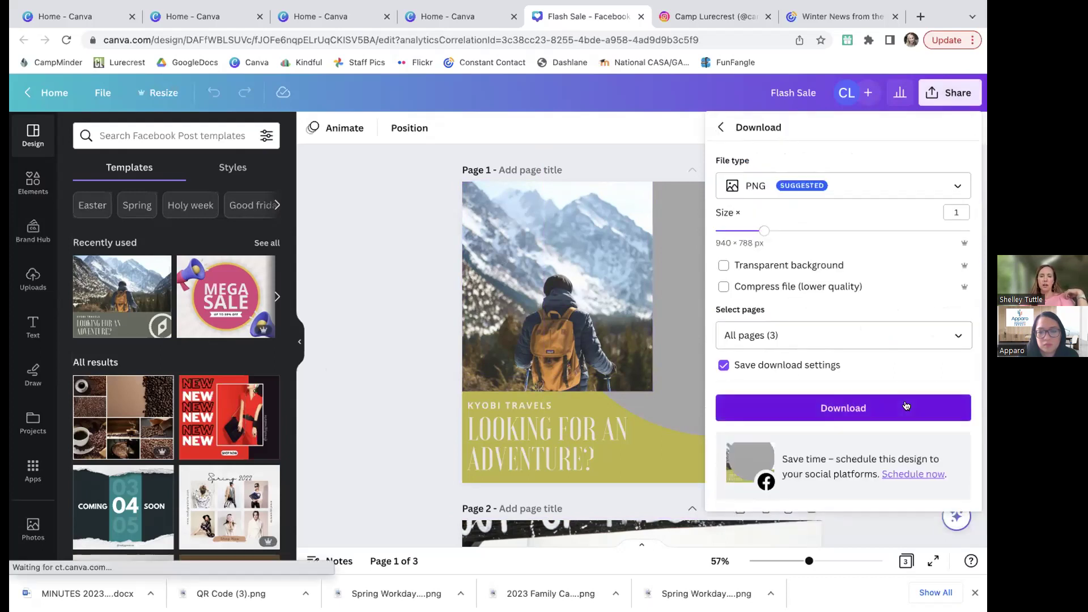
{"action": "left_click", "coordinate": [863, 182]}
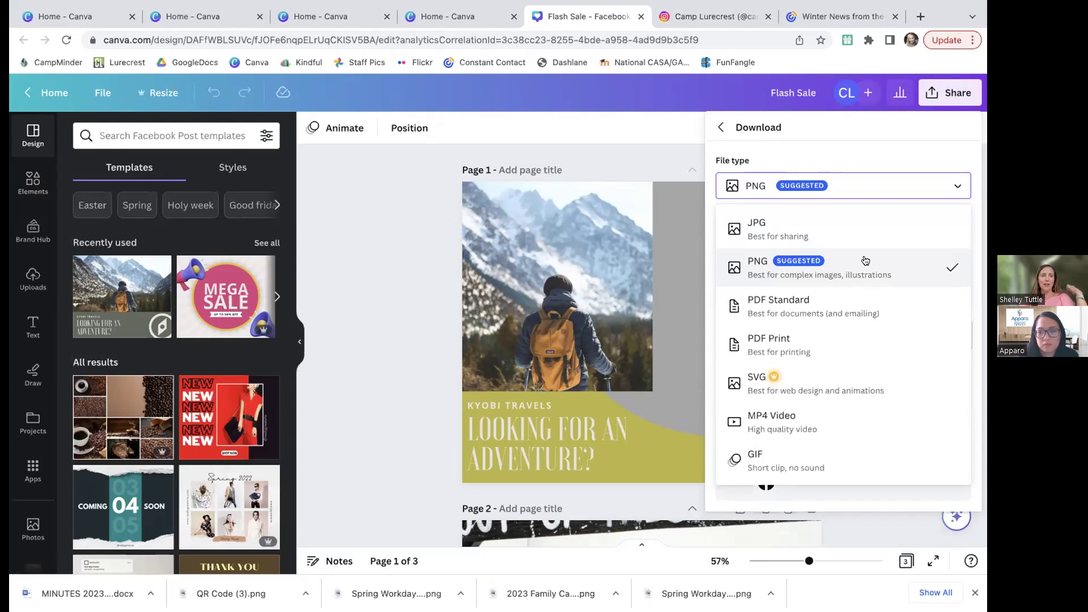
{"action": "left_click", "coordinate": [864, 344]}
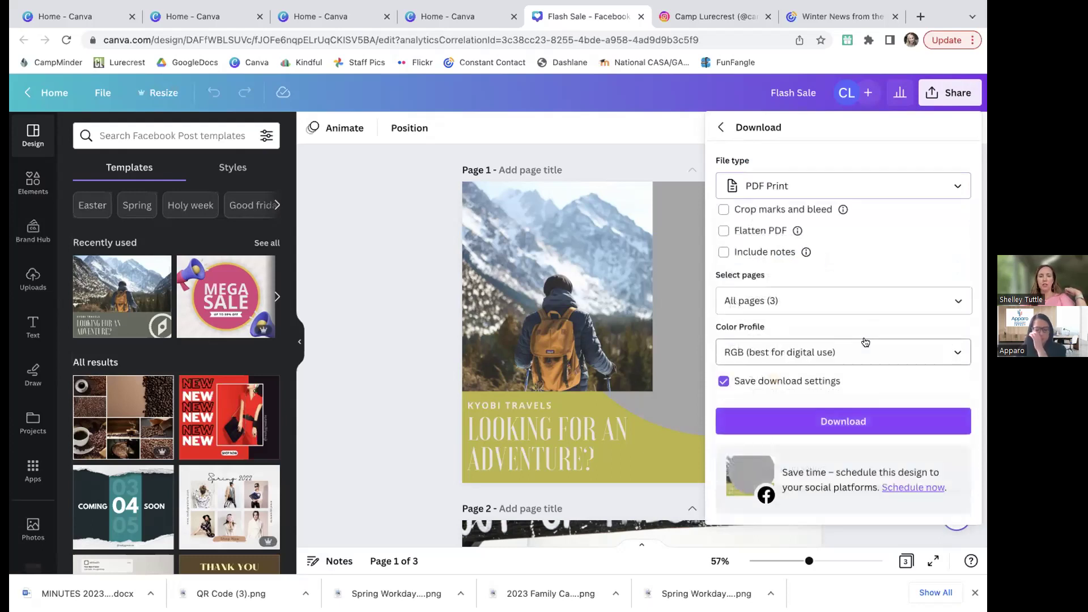
{"action": "left_click", "coordinate": [768, 213]}
{"action": "left_click", "coordinate": [768, 213]}
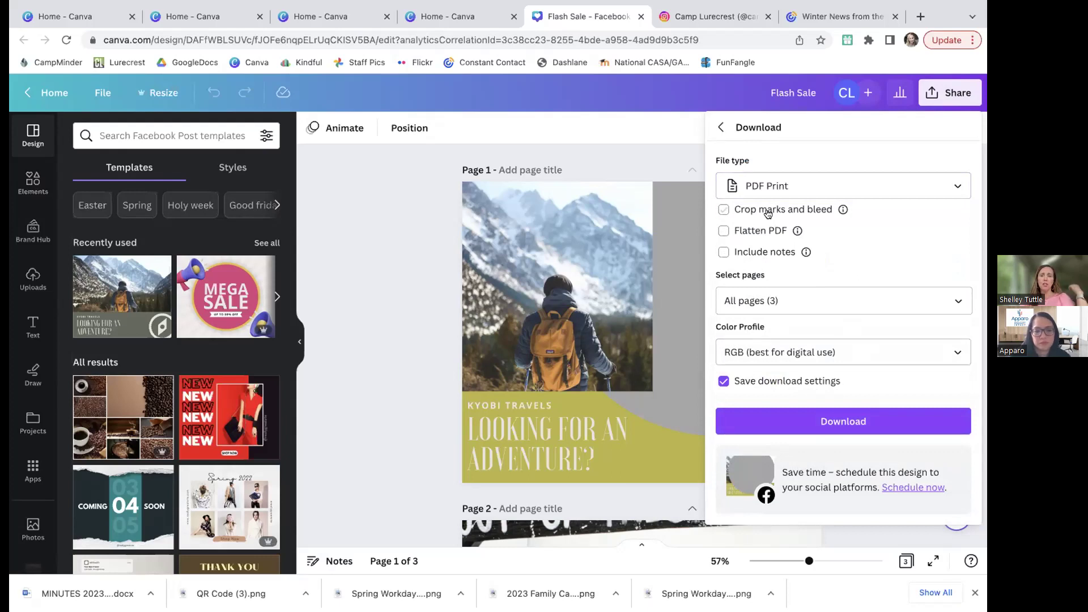
Set the download file type to JPG with pages 2 and 3 excluded, and close the download settings without downloading.
{"action": "left_click", "coordinate": [870, 190]}
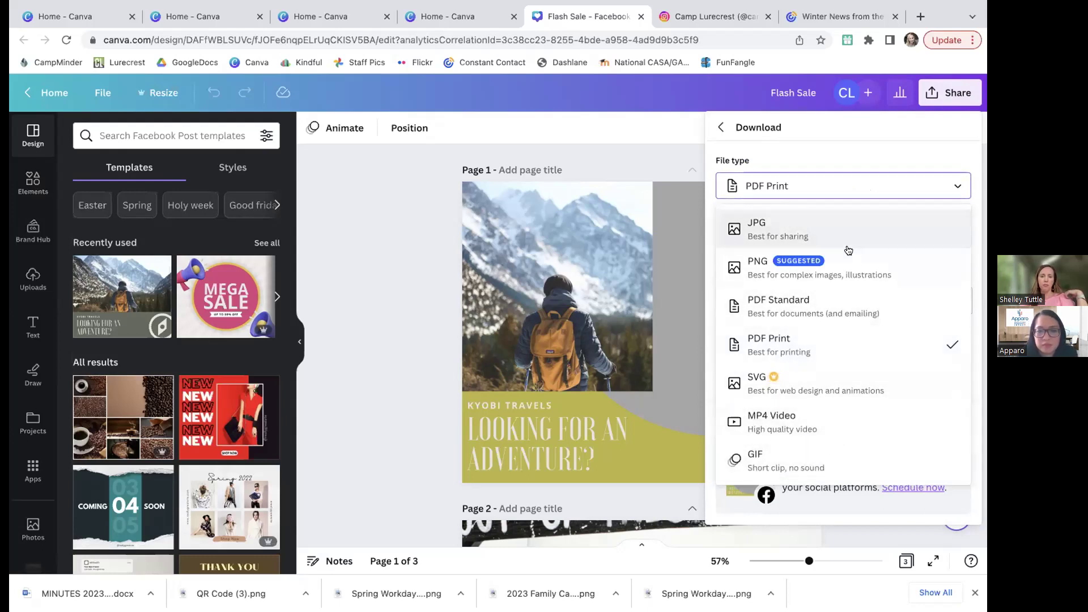
{"action": "left_click", "coordinate": [882, 236]}
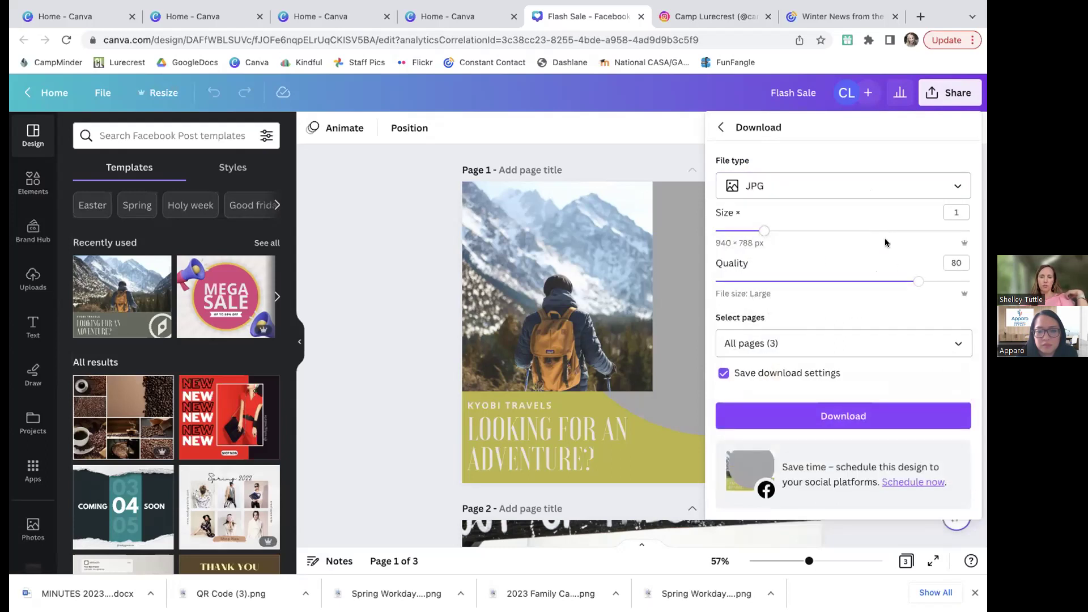
{"action": "left_click", "coordinate": [950, 345]}
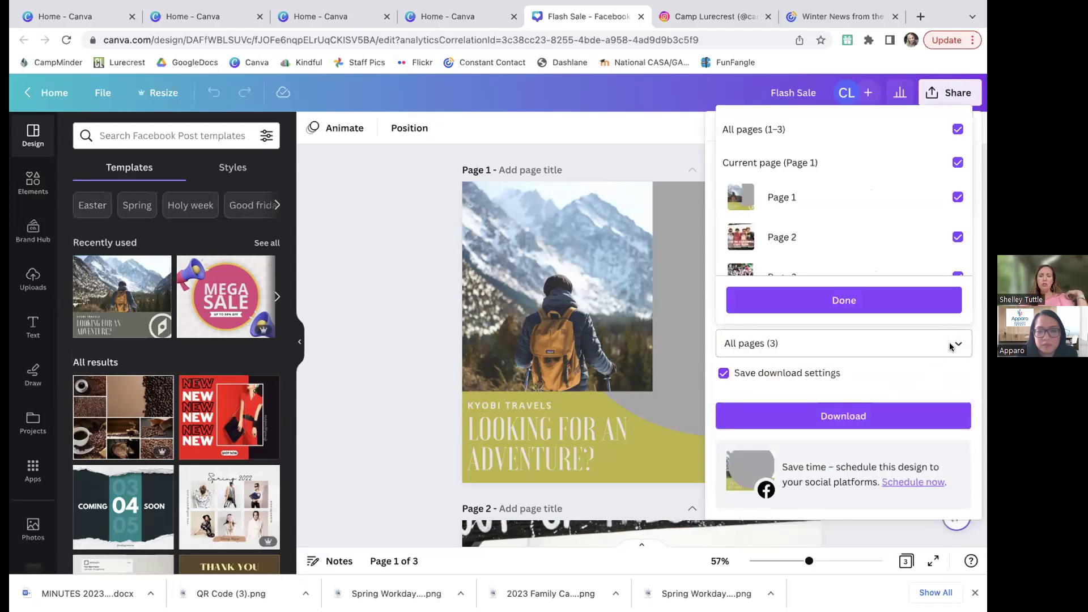
{"action": "scroll", "coordinate": [838, 176], "scroll_direction": "down", "scroll_amount": 1}
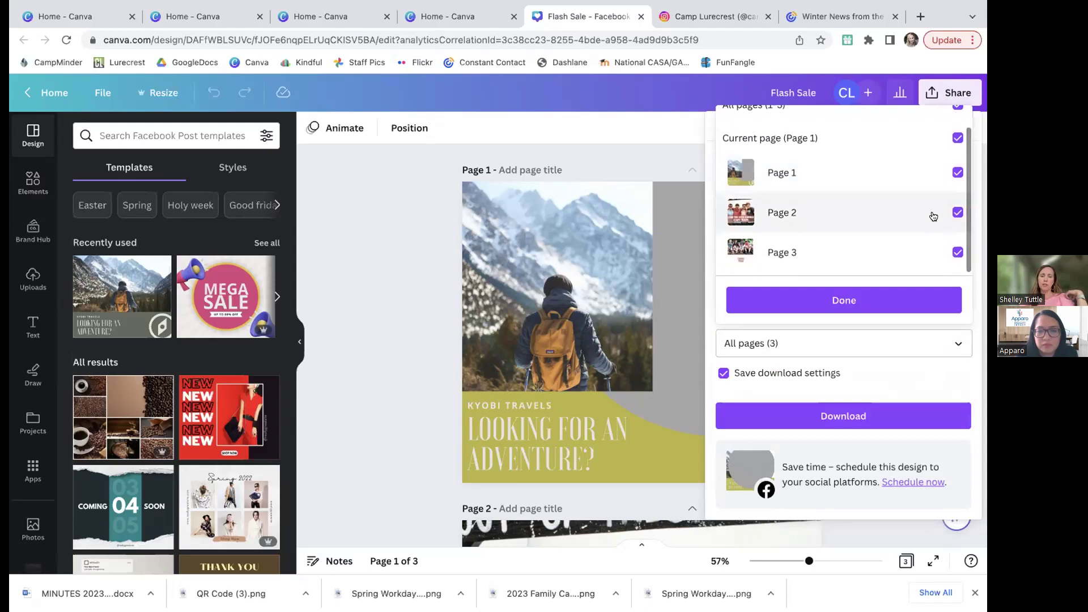
{"action": "left_click", "coordinate": [958, 212]}
{"action": "left_click", "coordinate": [958, 251]}
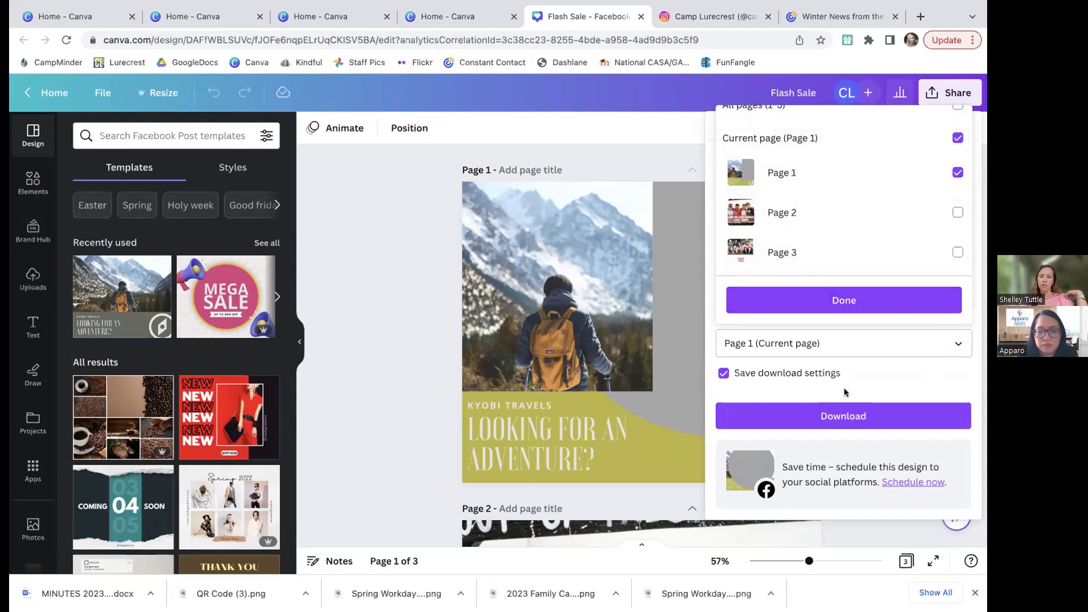
{"action": "left_click", "coordinate": [877, 384]}
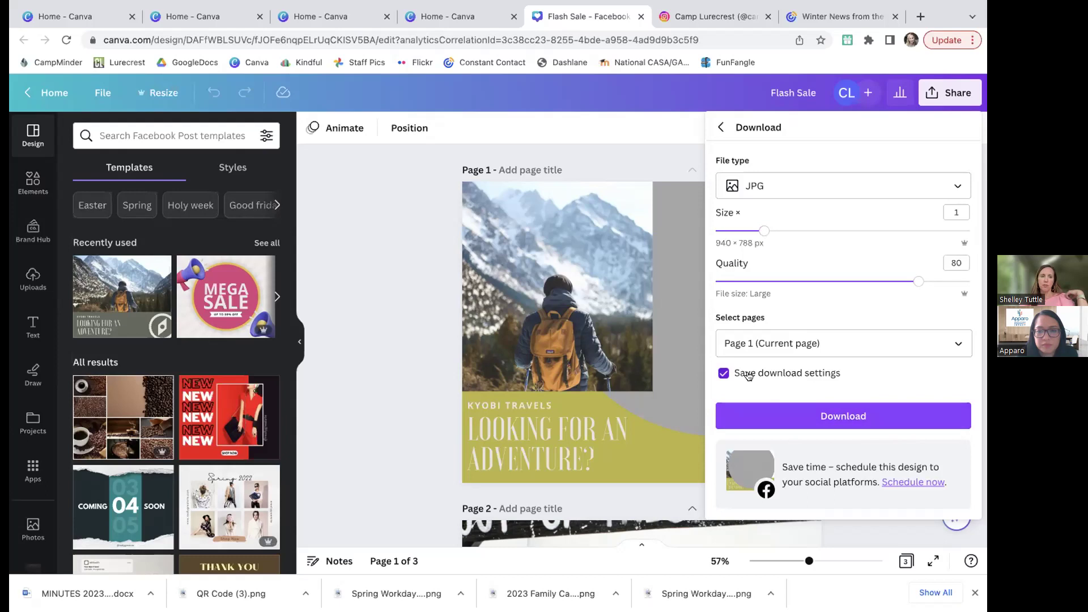
{"action": "left_click", "coordinate": [423, 315]}
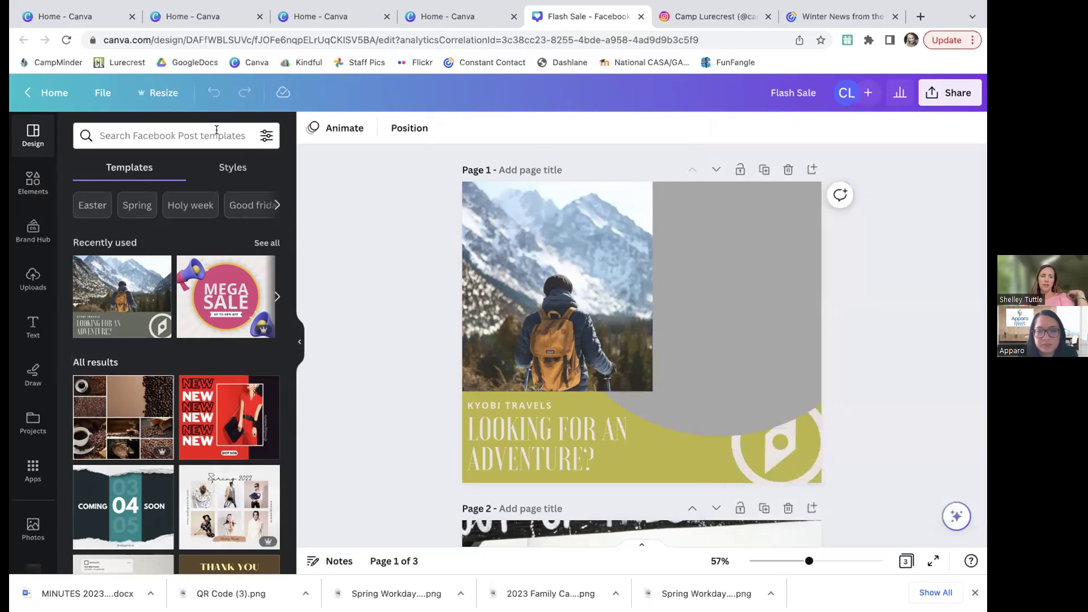
Look over the Resize options for the Facebook post, including recent sizes, custom size and its measurement units, without resizing.
{"action": "left_click", "coordinate": [155, 93]}
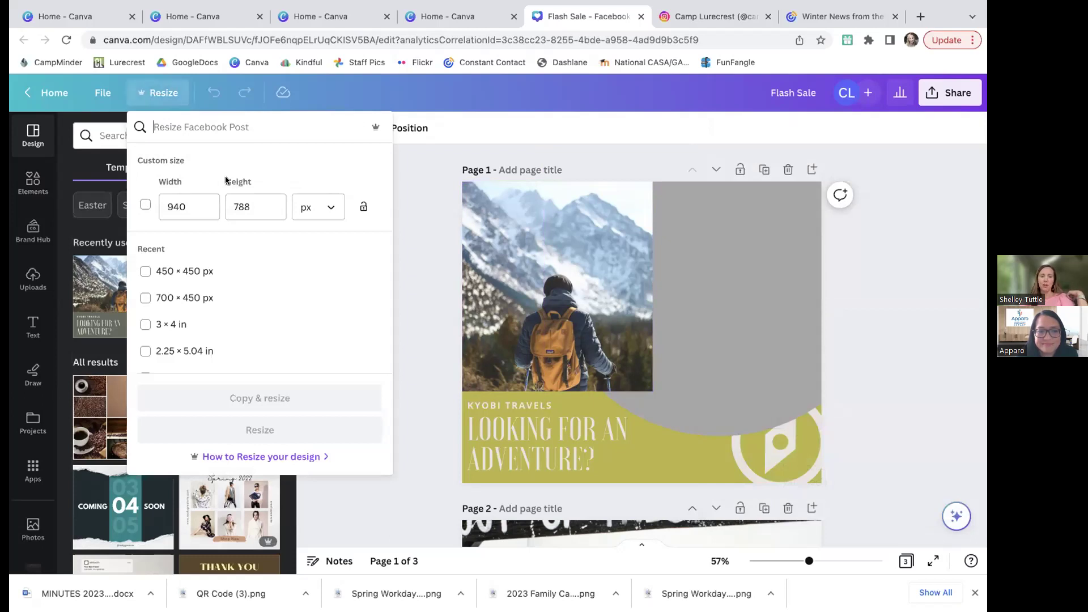
{"action": "left_click", "coordinate": [440, 401]}
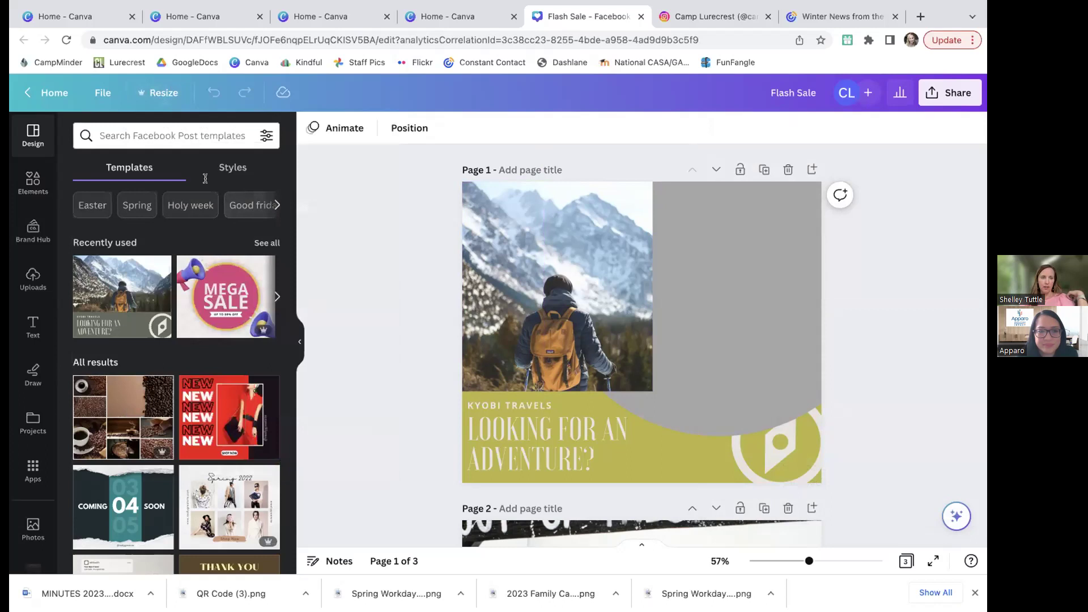
{"action": "left_click", "coordinate": [141, 98]}
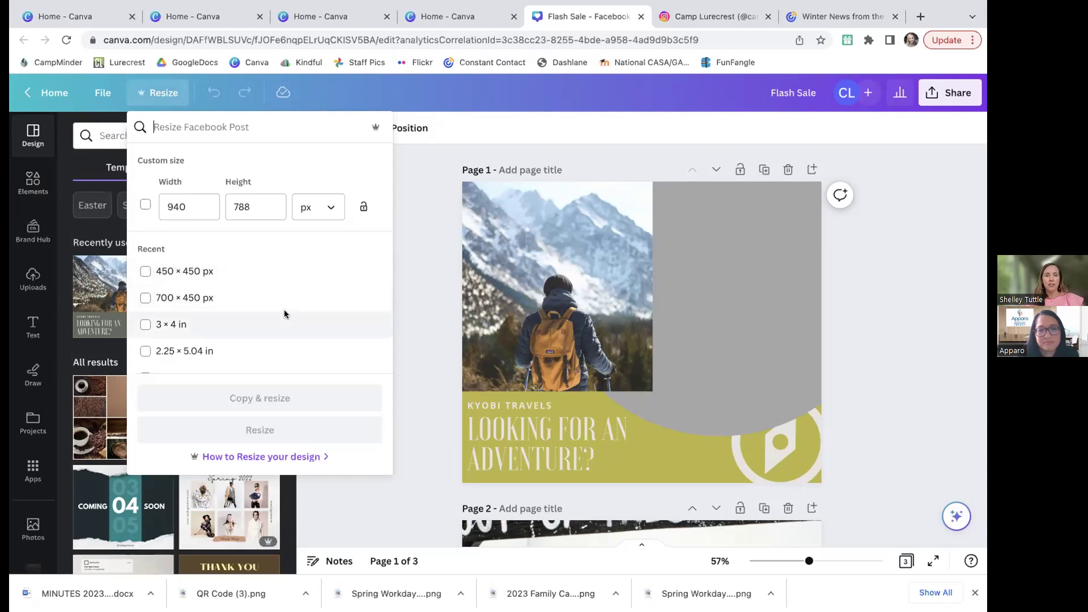
{"action": "scroll", "coordinate": [287, 311], "scroll_direction": "down", "scroll_amount": 3}
{"action": "scroll", "coordinate": [285, 313], "scroll_direction": "up", "scroll_amount": 3}
{"action": "left_click", "coordinate": [192, 205]}
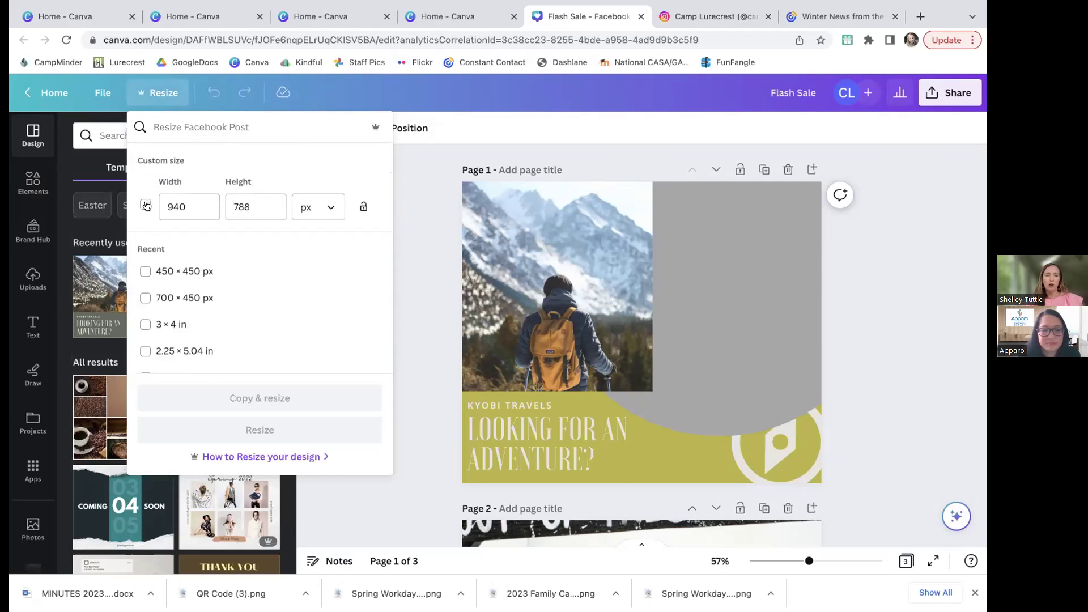
{"action": "left_click", "coordinate": [334, 209]}
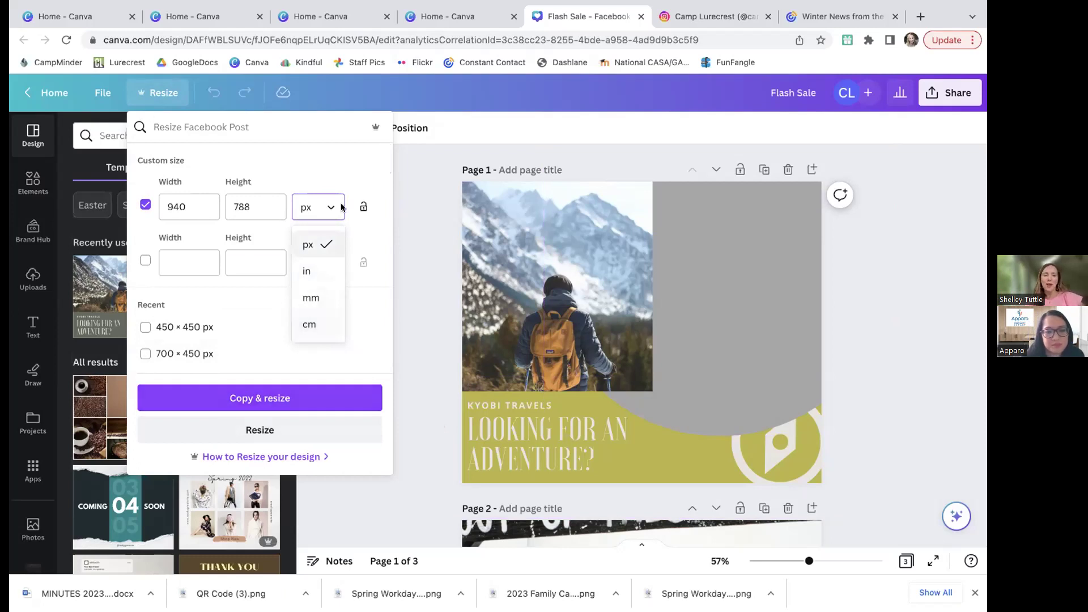
{"action": "left_click", "coordinate": [431, 203]}
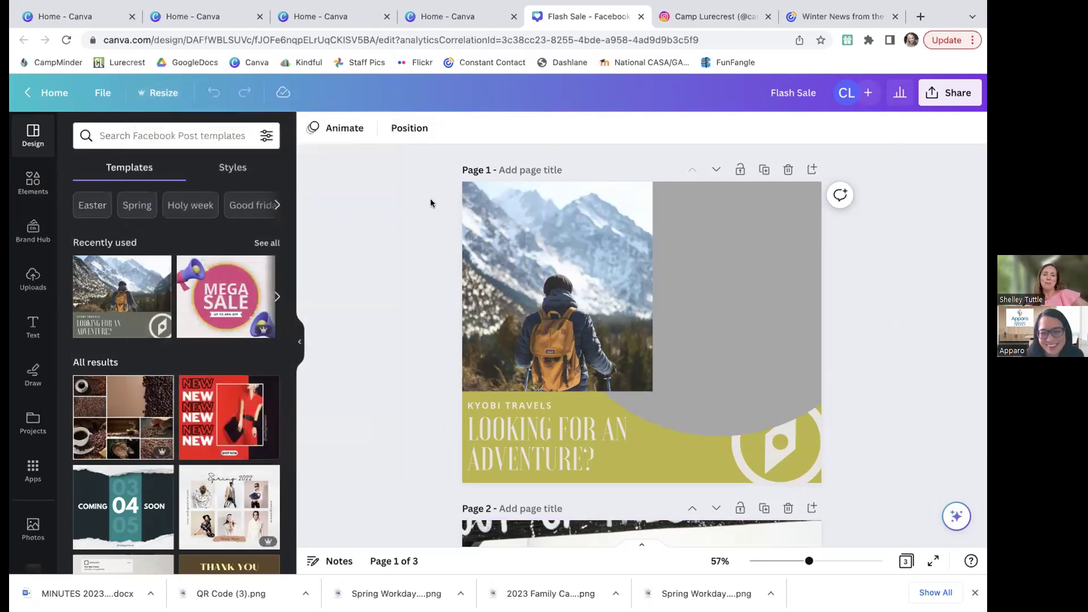